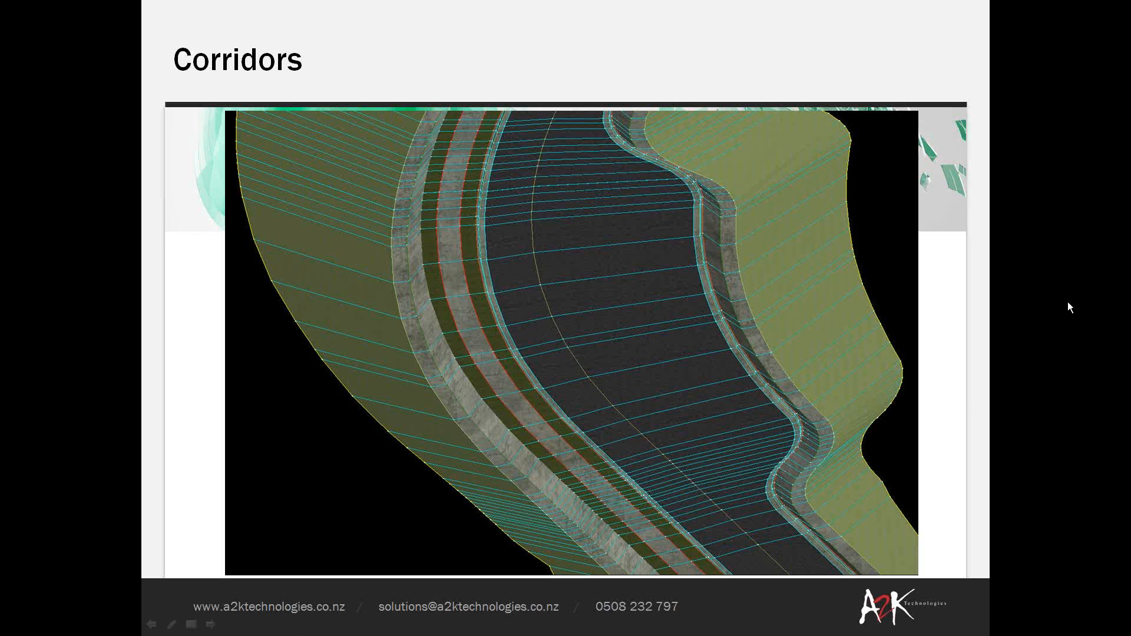
# Step: Advance the presentation to the Demo slide and switch to the empty Drawing1 in AutoCAD Civil 3D
pyautogui.press('super')
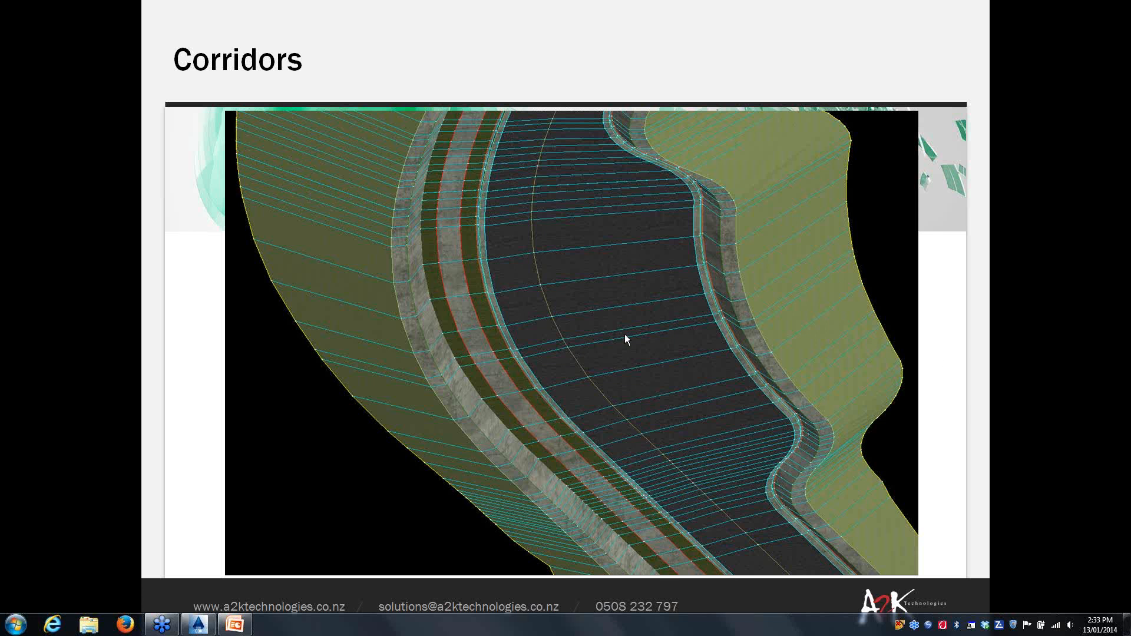
pyautogui.click(596, 347)
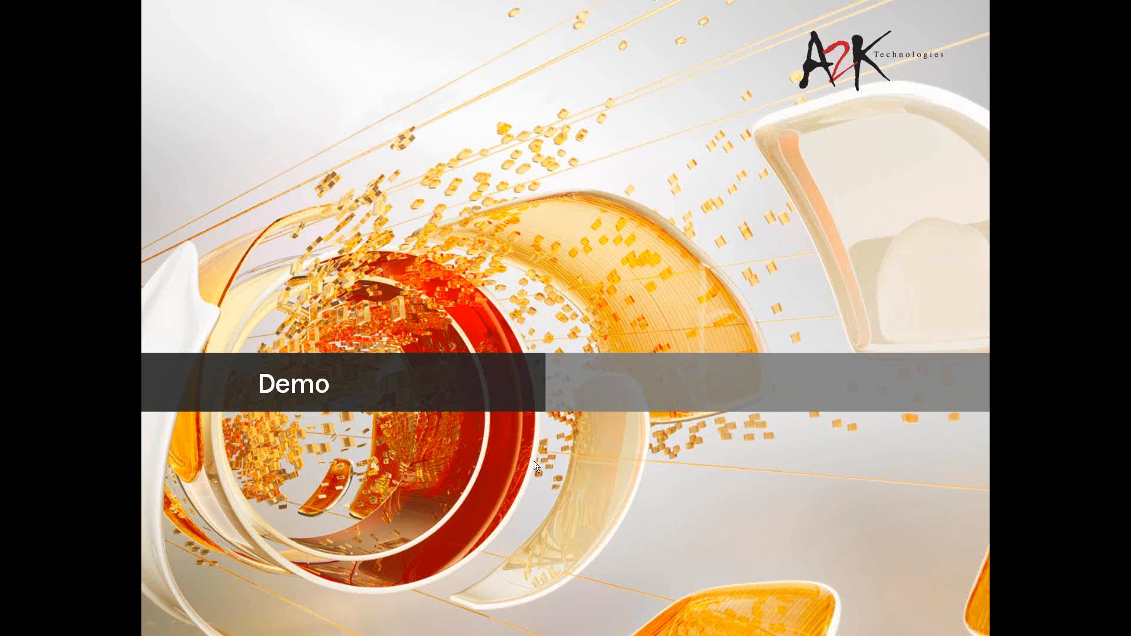
pyautogui.hotkey('alt', 'Tab')
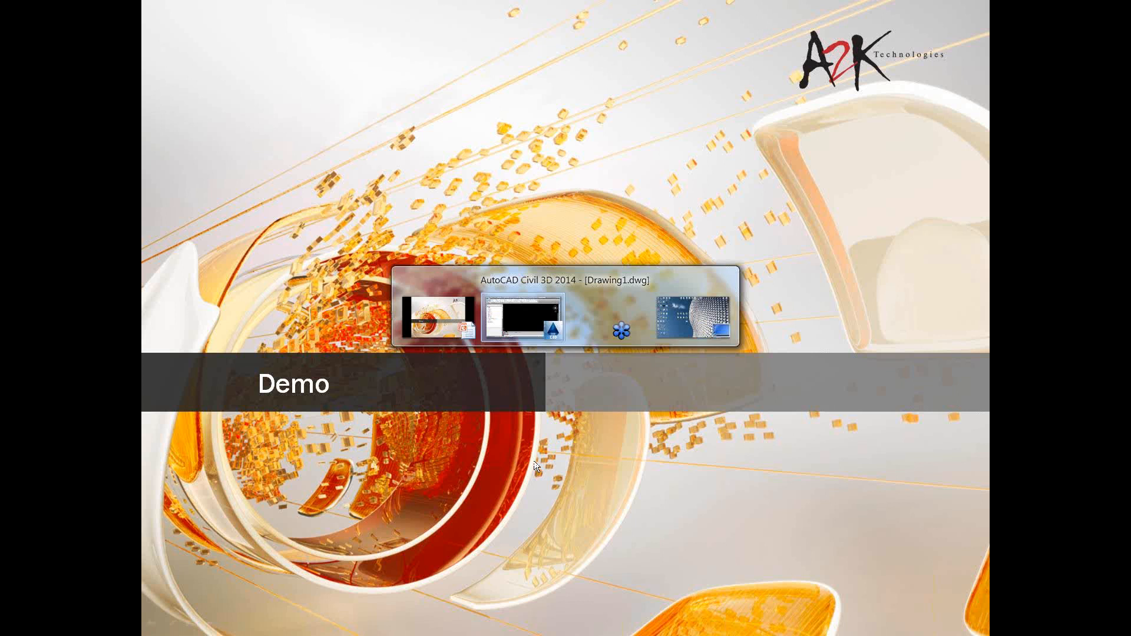
pyautogui.hotkey('alt', 'Tab')
pyautogui.hotkey('alt', 'Tab')
pyautogui.hotkey('alt', 'Tab')
pyautogui.hotkey('alt', 'Tab')
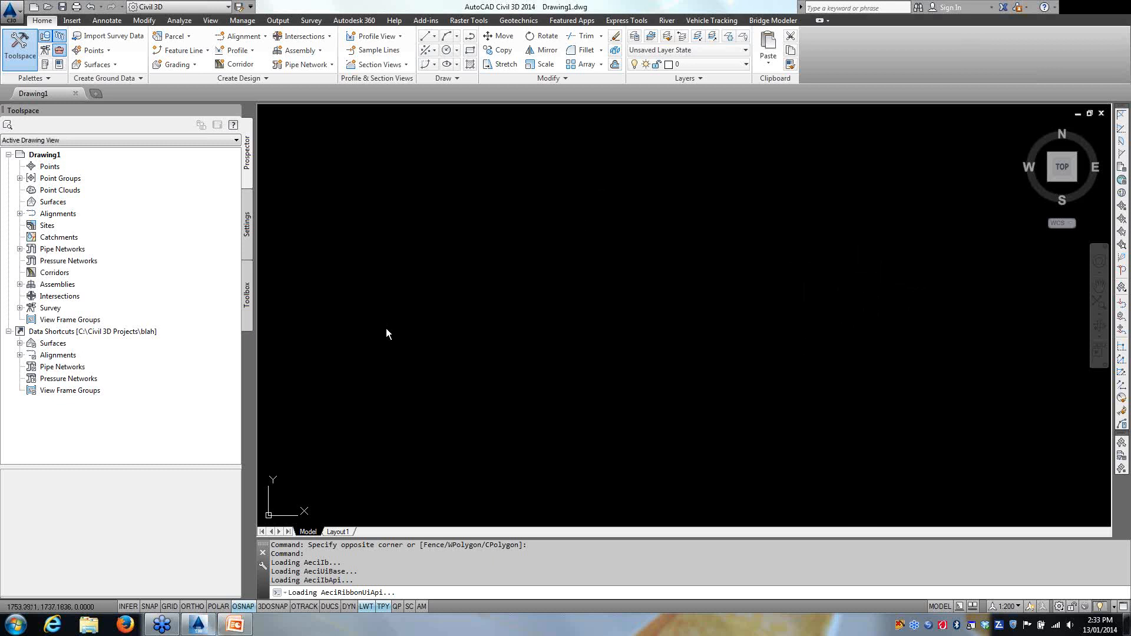
# Step: Import the LandXML file "eg with road.xml" with its alignments excluded, bringing in the surface
pyautogui.click(71, 20)
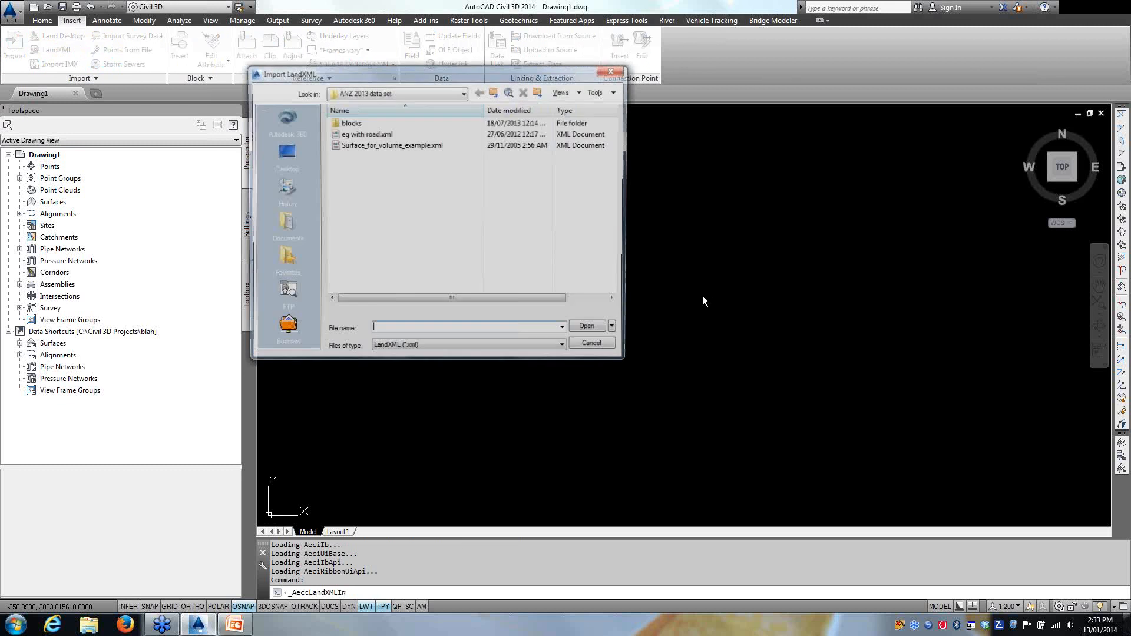
pyautogui.click(389, 133)
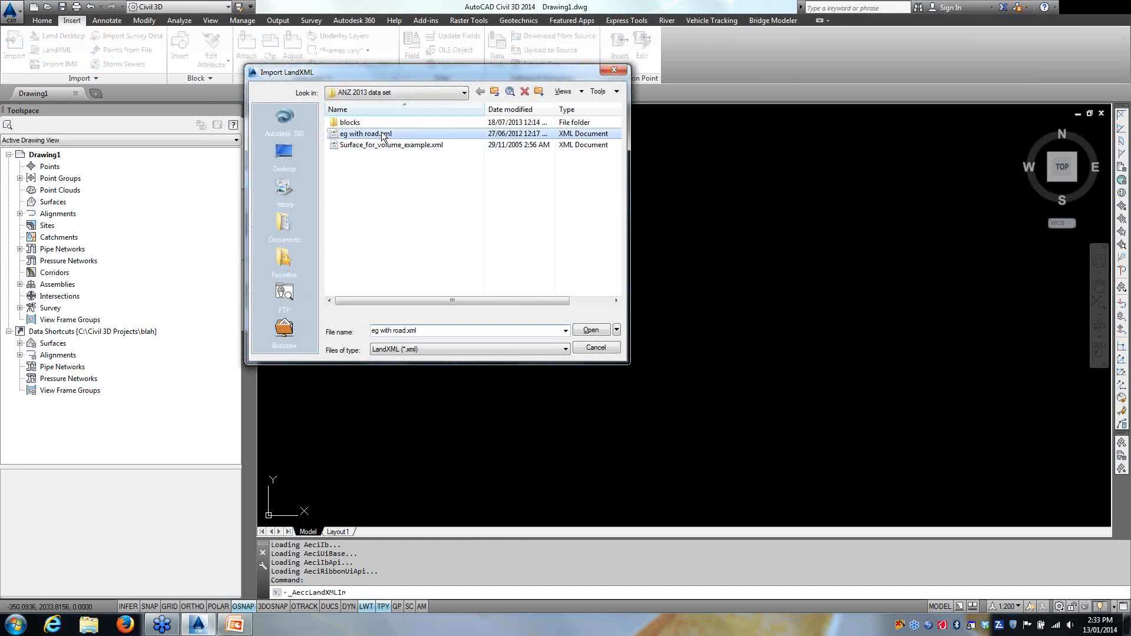
pyautogui.click(594, 330)
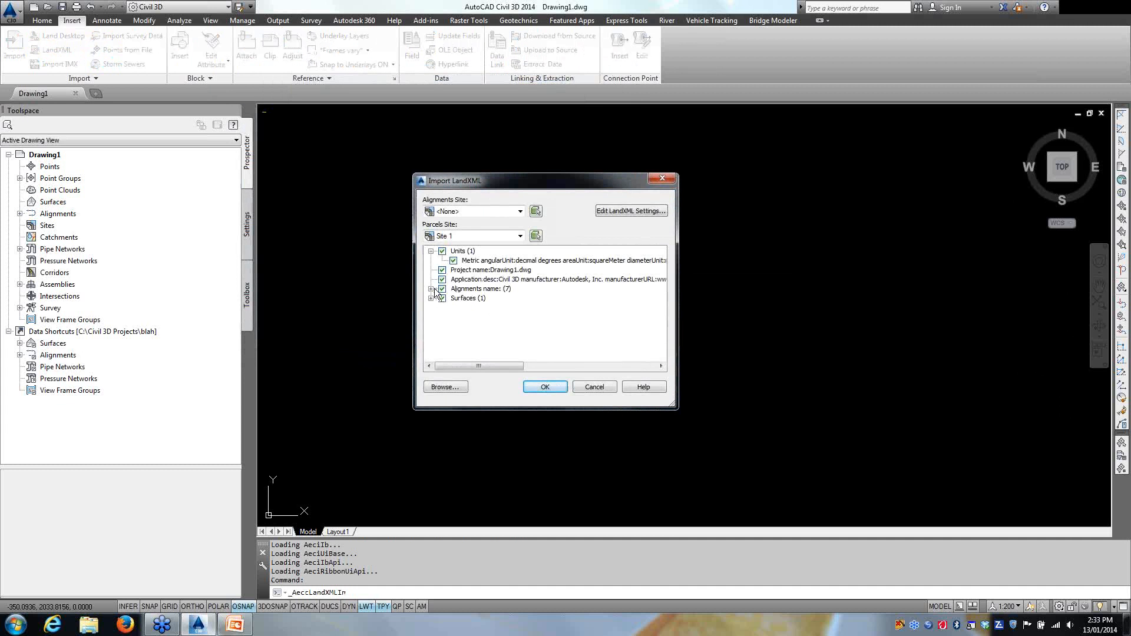
pyautogui.click(442, 288)
pyautogui.click(543, 387)
pyautogui.moveTo(450, 292); pyautogui.dragTo(435, 307, button='middle')
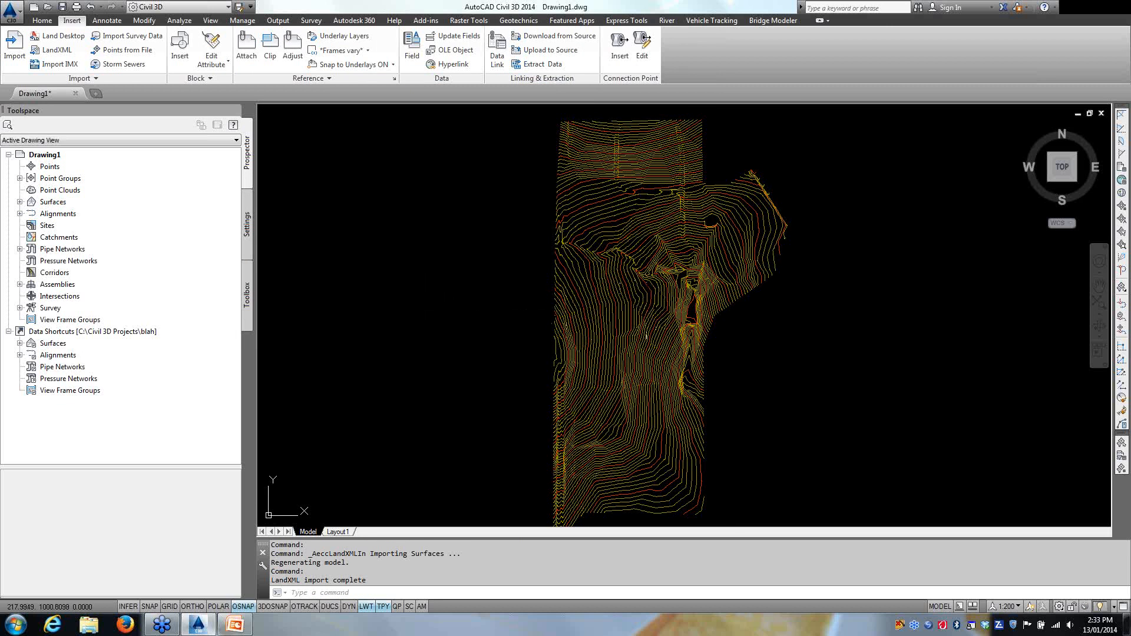
# Step: Examine the imported surface in 3D in the Object Viewer from several angles, and close the viewer
pyautogui.click(641, 309)
pyautogui.rightClick(504, 302)
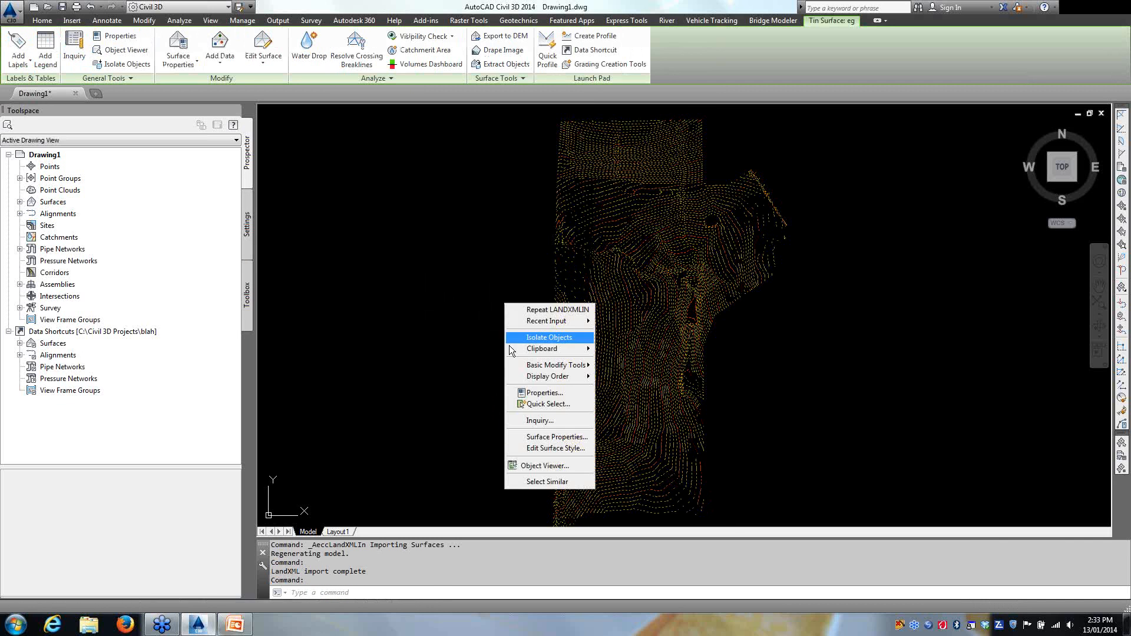
pyautogui.click(536, 465)
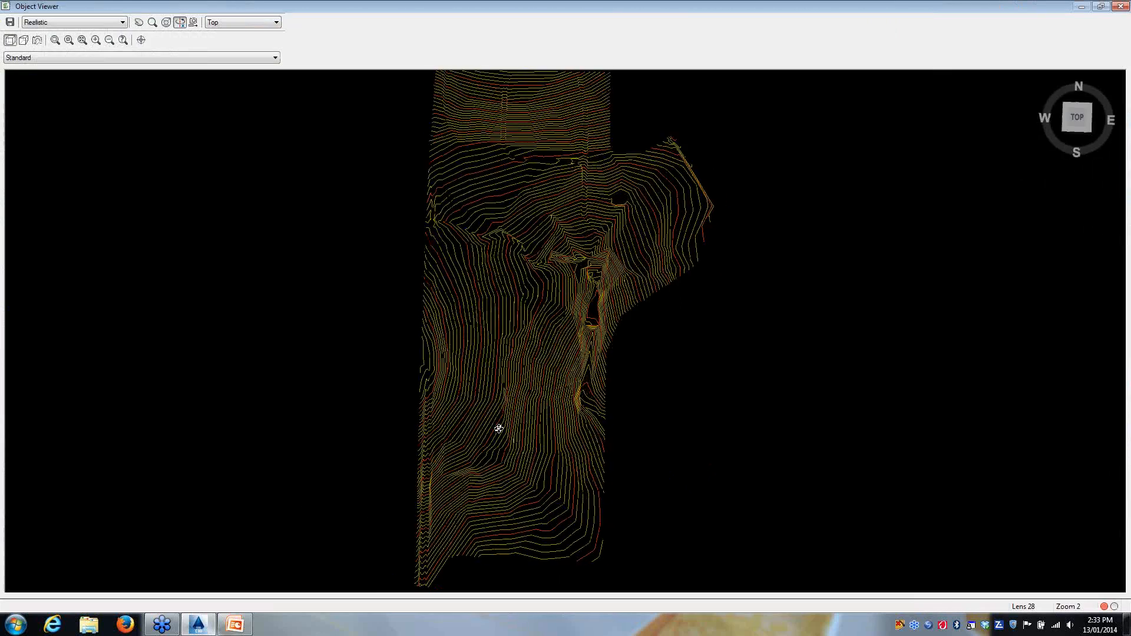
pyautogui.moveTo(498, 428); pyautogui.dragTo(439, 227)
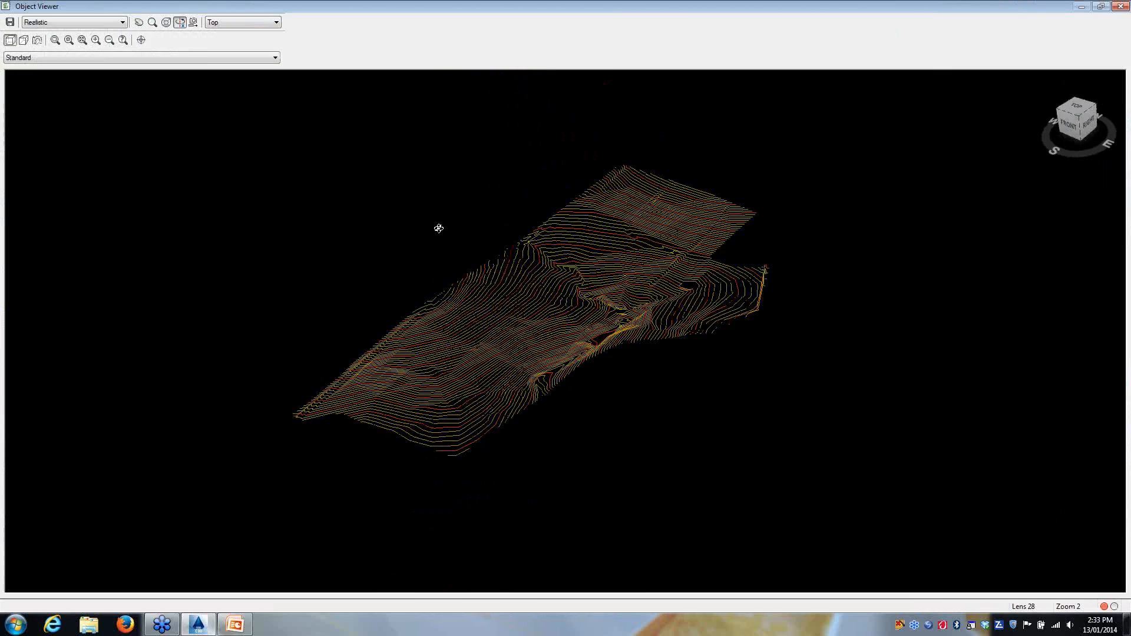
pyautogui.scroll(3, 520, 374)
pyautogui.moveTo(486, 395); pyautogui.dragTo(595, 351)
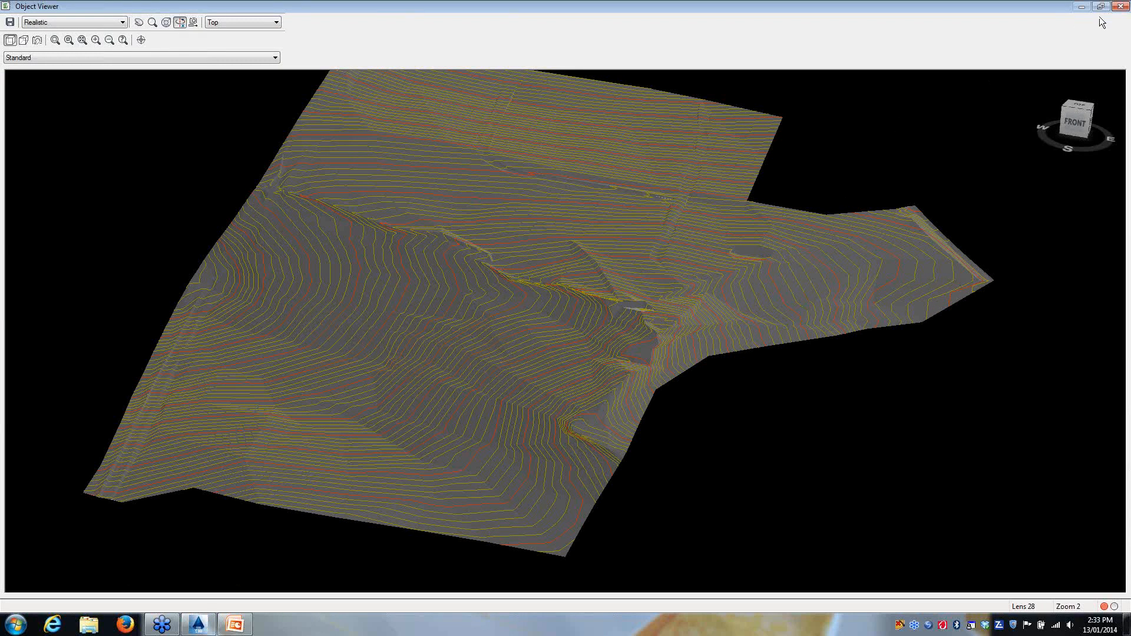
pyautogui.click(1120, 6)
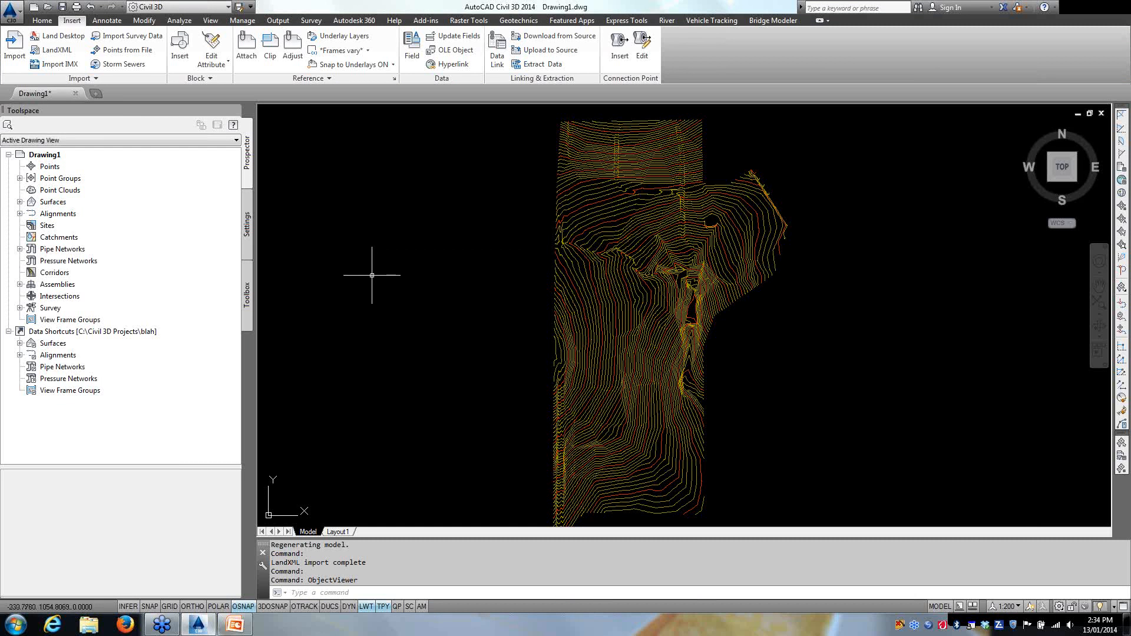
# Step: Start a new alignment with the Alignment Creation Tools and name it "CL- dean road"
pyautogui.click(42, 20)
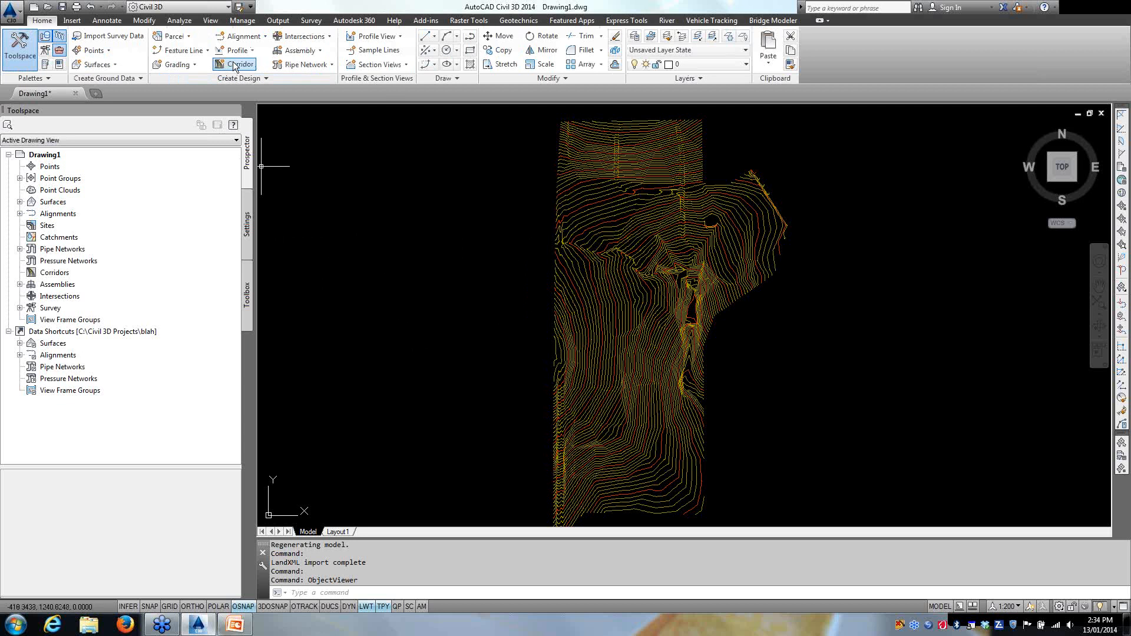
pyautogui.click(236, 36)
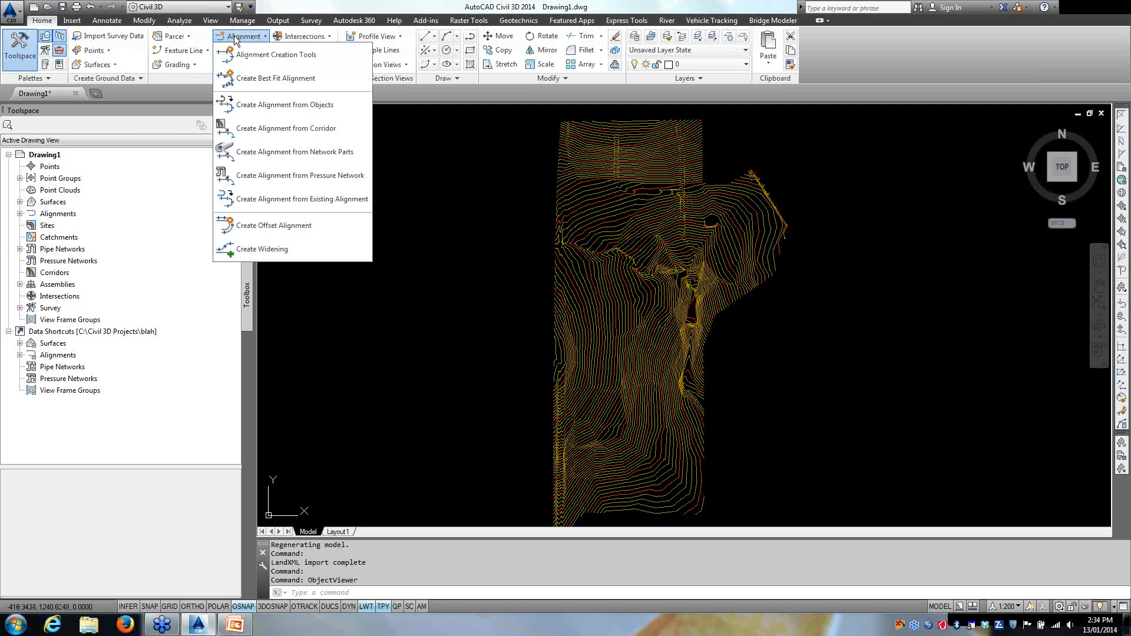
pyautogui.click(256, 56)
pyautogui.moveTo(618, 69); pyautogui.dragTo(271, 67)
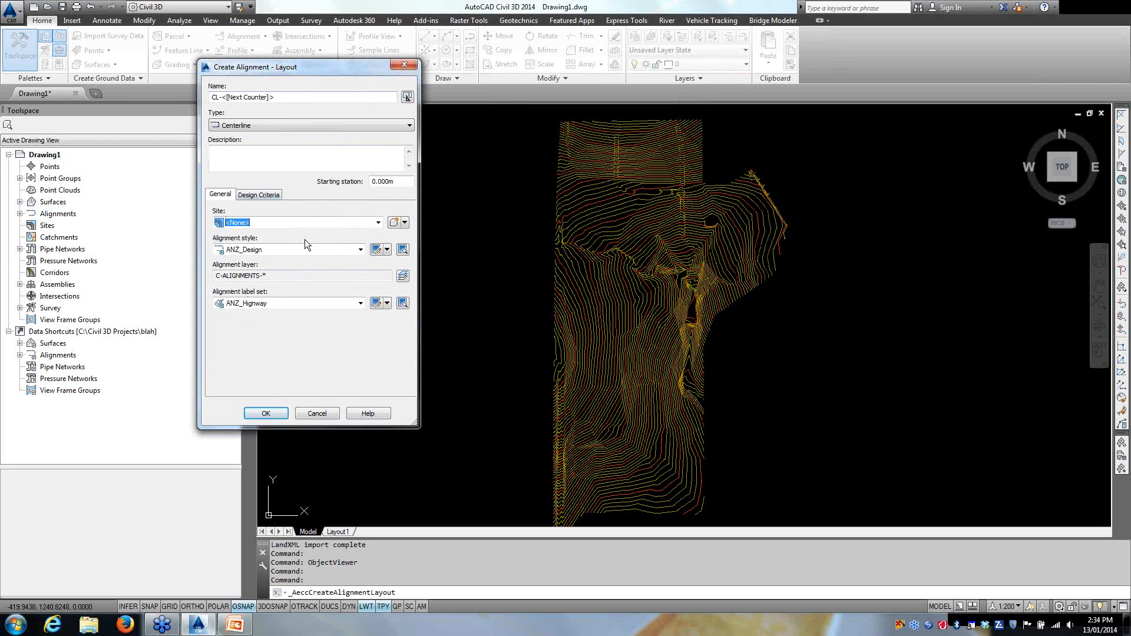
pyautogui.moveTo(300, 95); pyautogui.dragTo(230, 99)
pyautogui.press('BackSpace')
pyautogui.write('dean road')
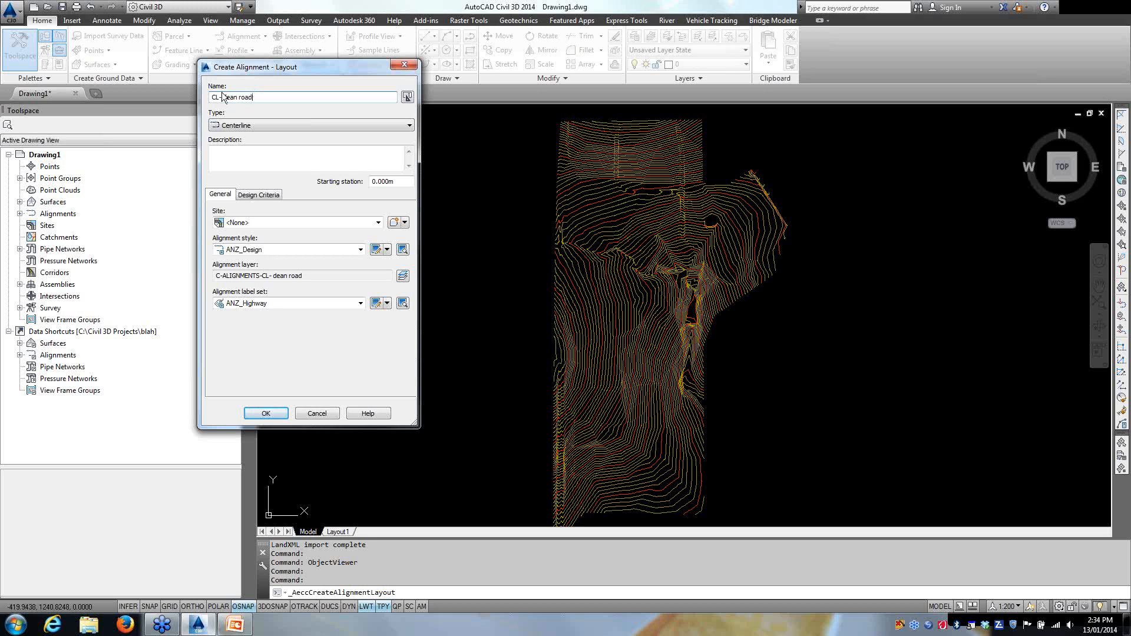
# Step: Set the alignment type to Centerline and enable use of the design criteria file
pyautogui.click(292, 125)
pyautogui.click(288, 136)
pyautogui.click(255, 195)
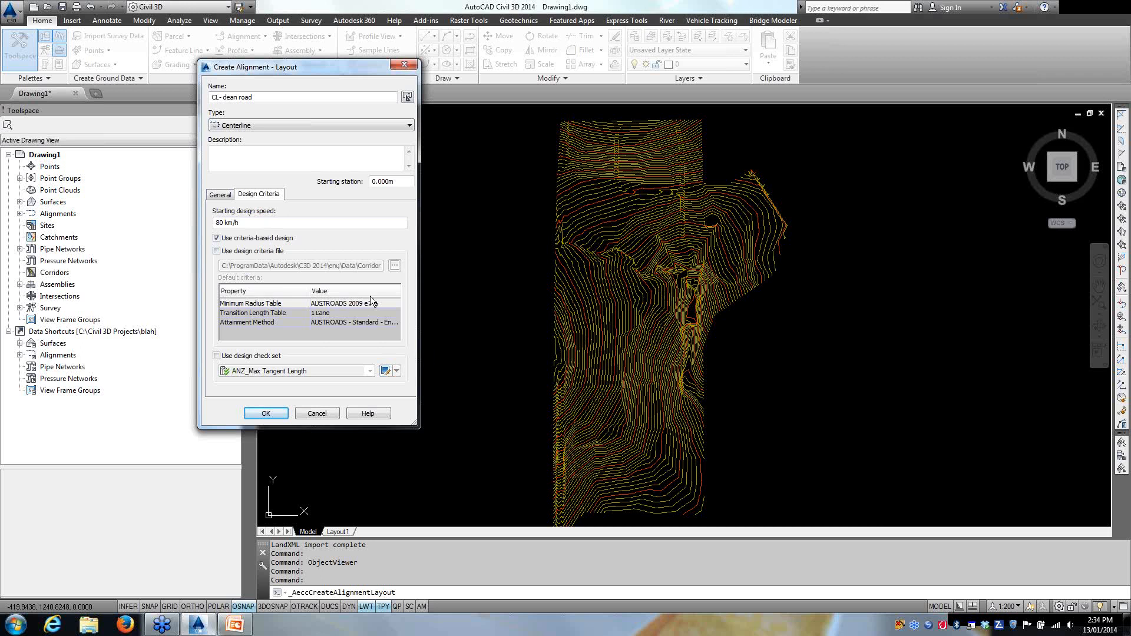
pyautogui.click(217, 251)
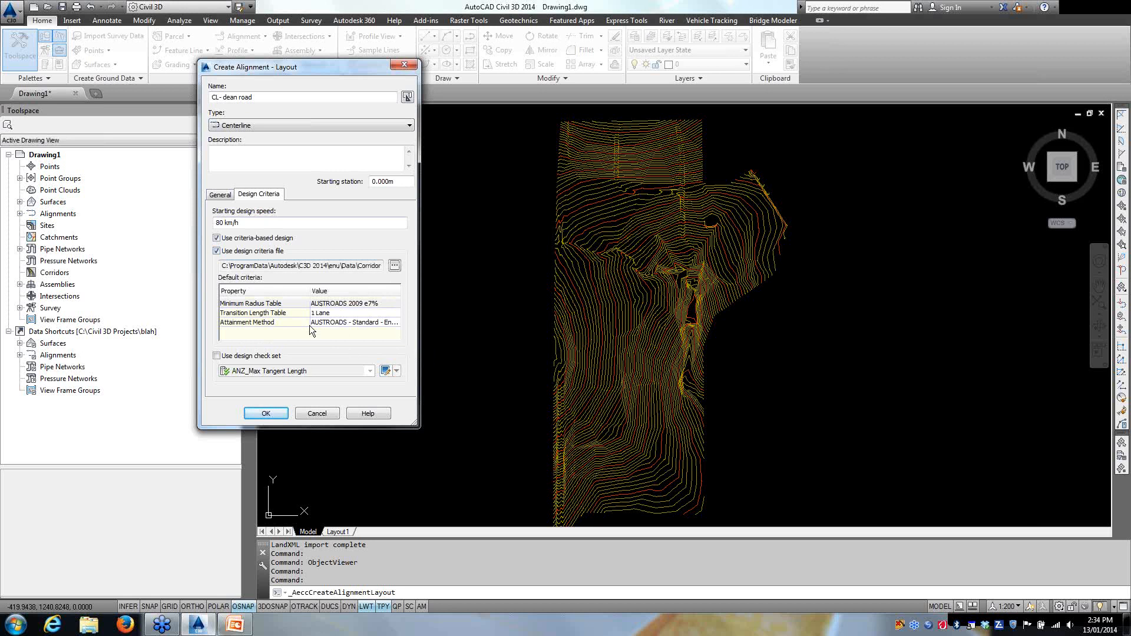
# Step: Give the alignment the style ANZ_Design_LWT and the label set ANZ_Simple (20m ch + TP's), and create it
pyautogui.click(219, 195)
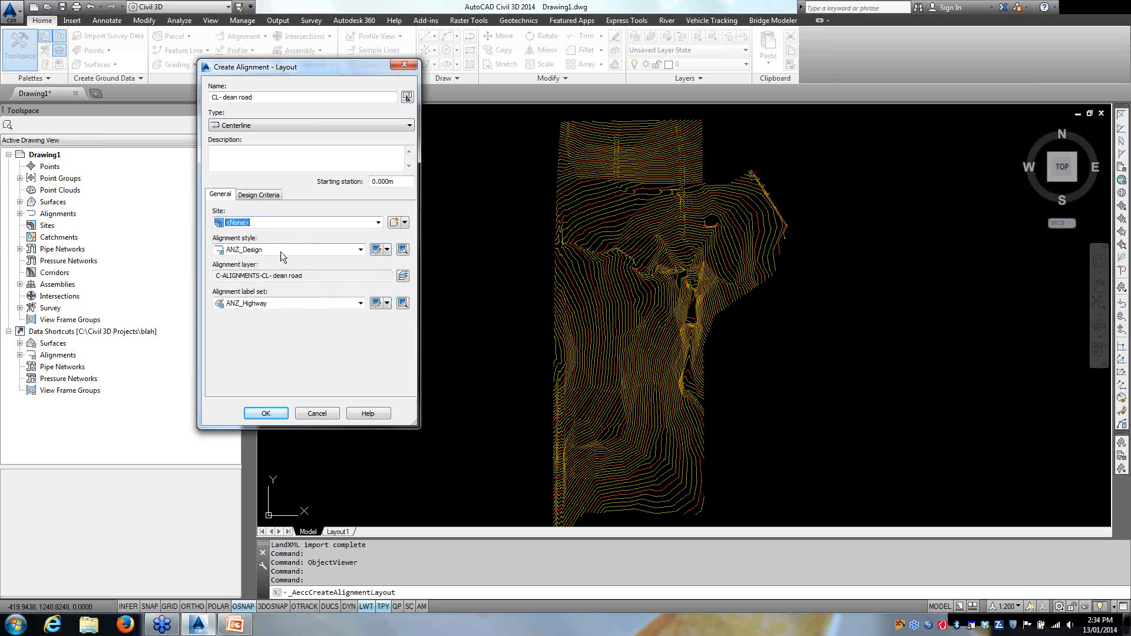
pyautogui.click(360, 250)
pyautogui.click(300, 271)
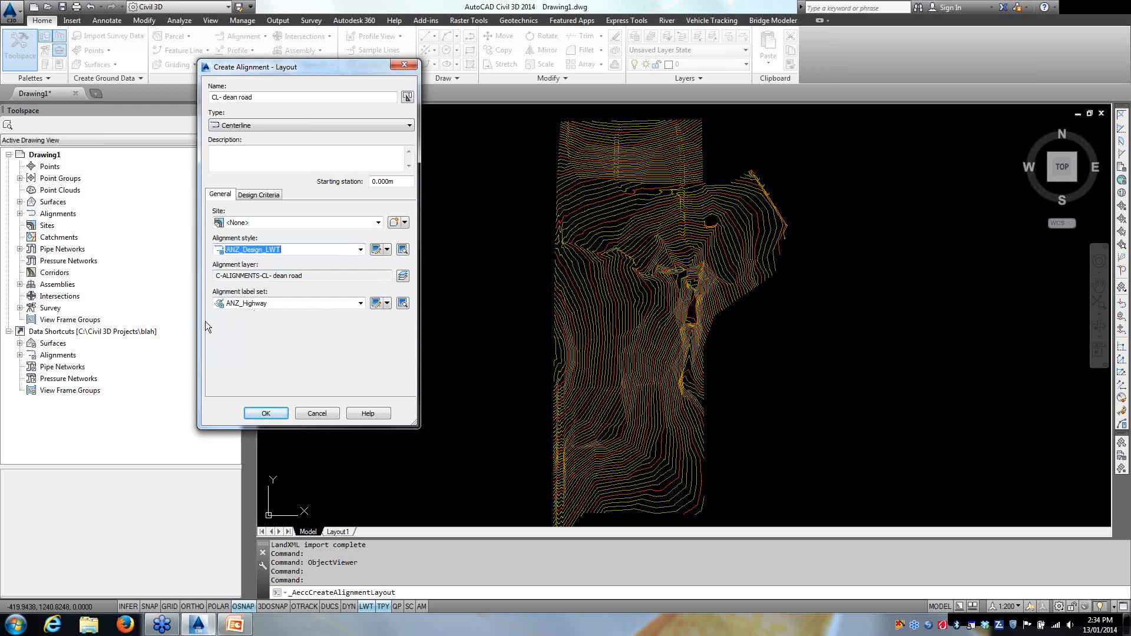
pyautogui.click(360, 303)
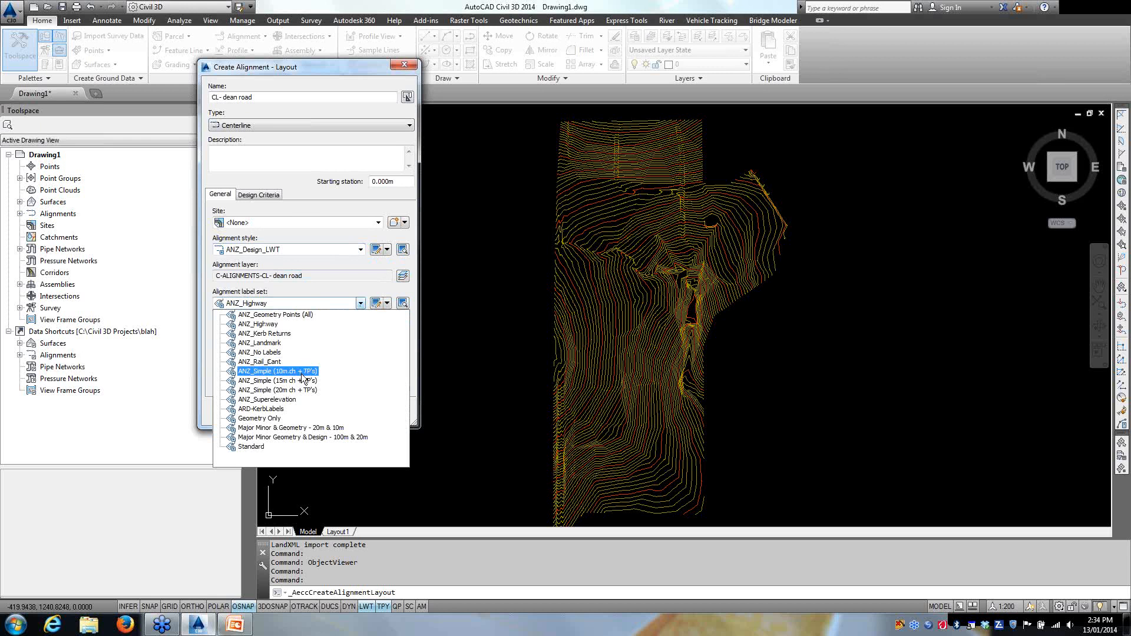
pyautogui.click(291, 390)
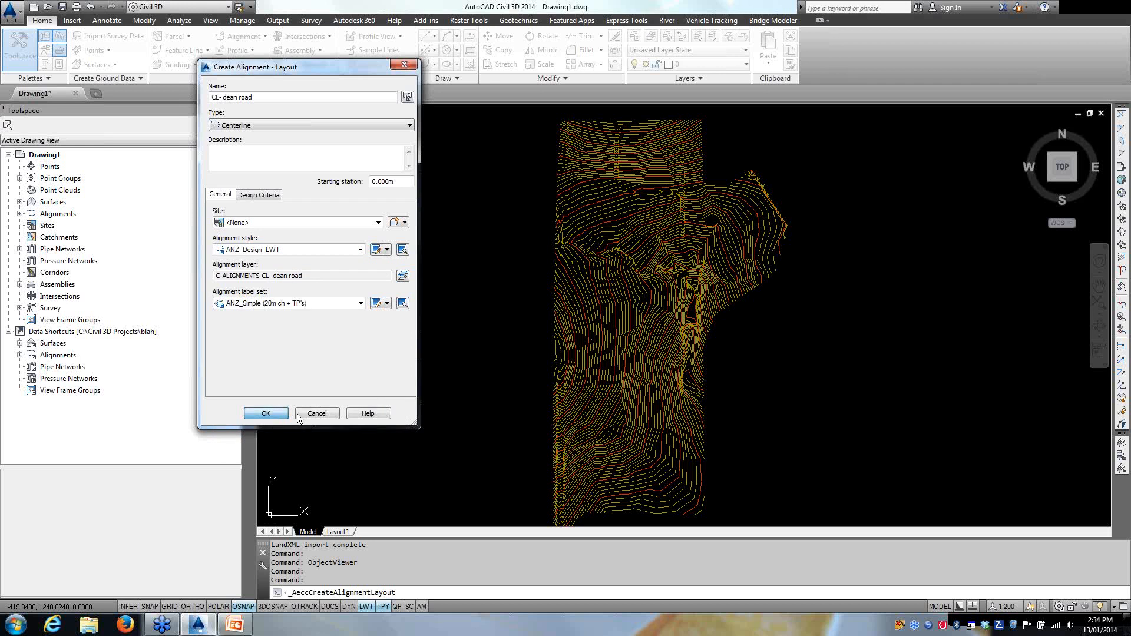
pyautogui.click(267, 413)
pyautogui.moveTo(554, 137); pyautogui.dragTo(520, 124)
pyautogui.moveTo(493, 198)
pyautogui.mouseDown(button='middle')
pyautogui.moveTo(437, 259)
pyautogui.moveTo(432, 220)
pyautogui.mouseUp(button='middle')
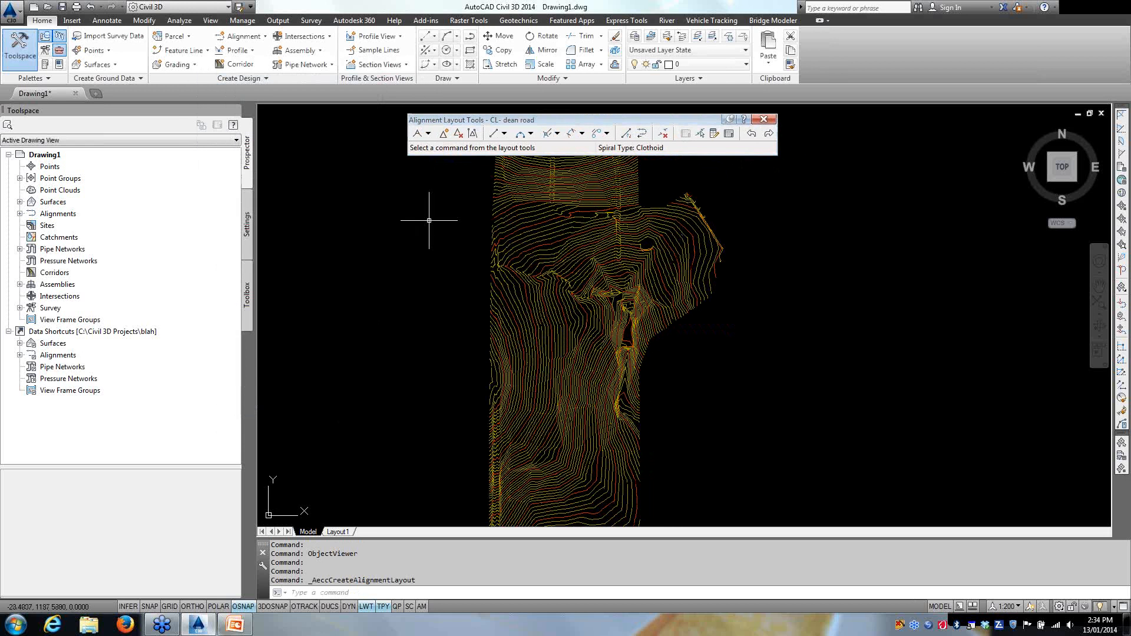
pyautogui.click(428, 133)
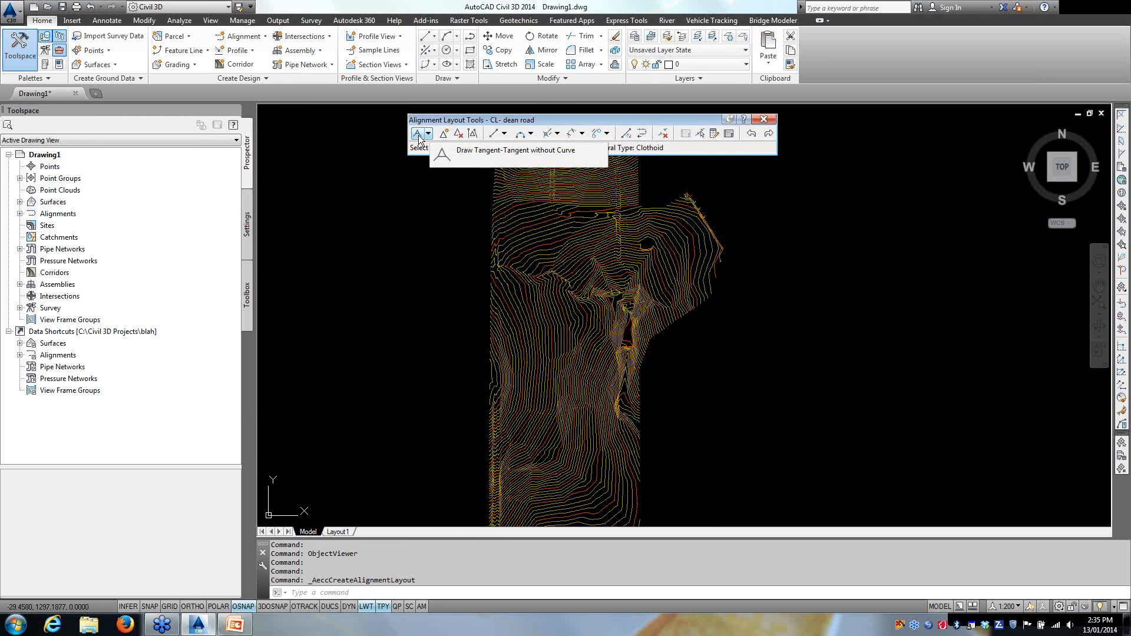
pyautogui.click(418, 135)
pyautogui.scroll(-2, 468, 348)
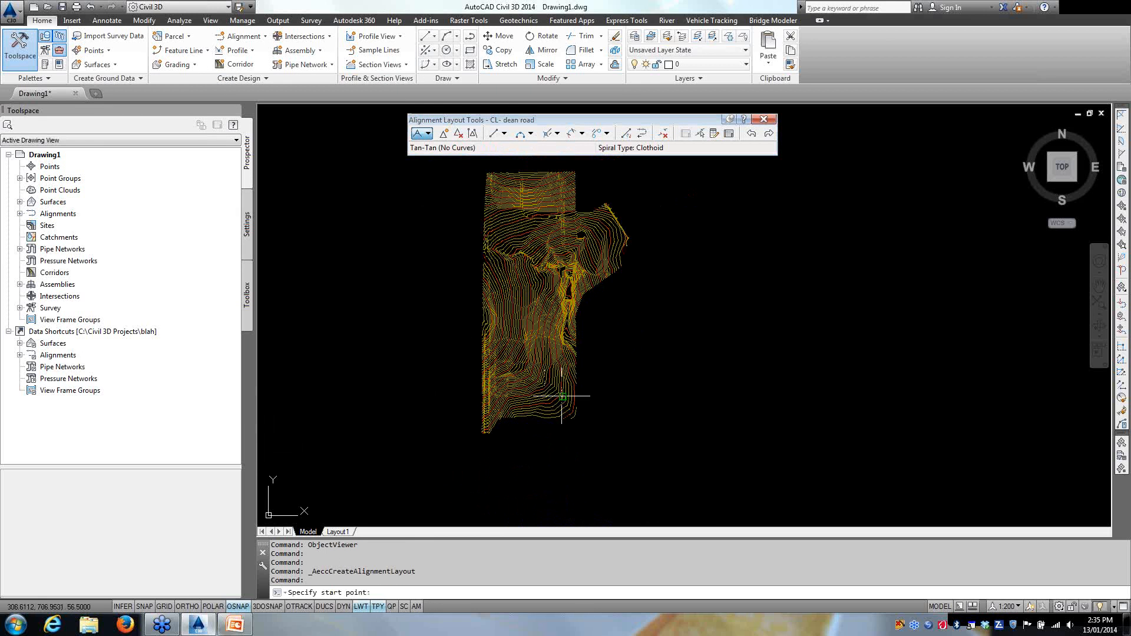
# Step: Turn off Spiral in and Spiral out in the curve and spiral settings, keeping the Clothoid type
pyautogui.click(429, 134)
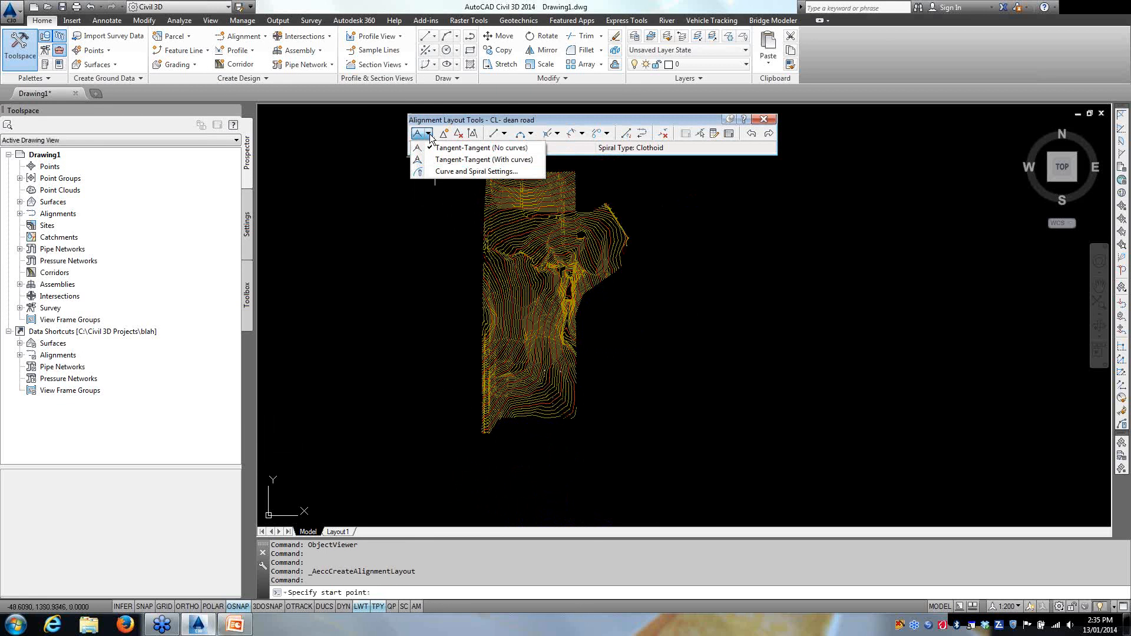
pyautogui.click(465, 171)
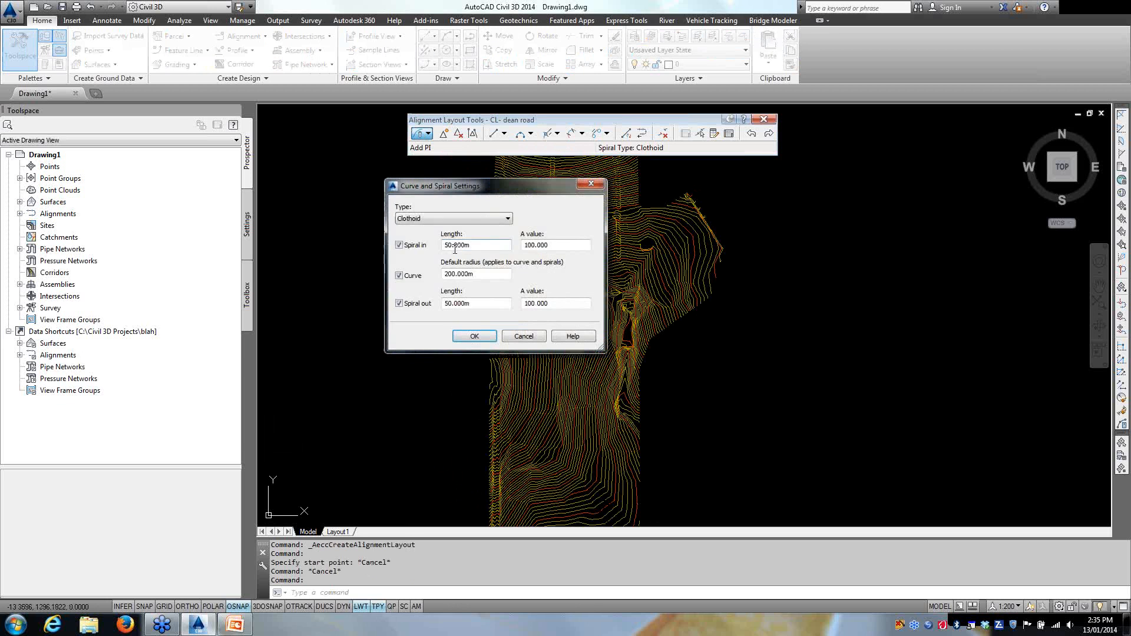
pyautogui.click(434, 218)
pyautogui.click(434, 218)
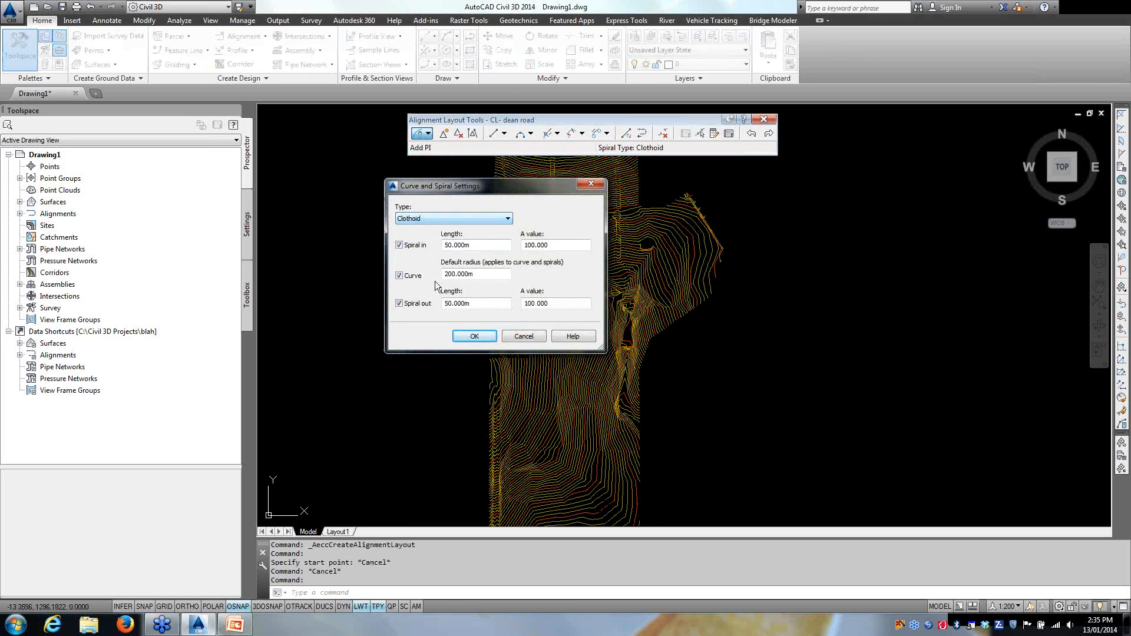
pyautogui.click(398, 245)
pyautogui.click(399, 303)
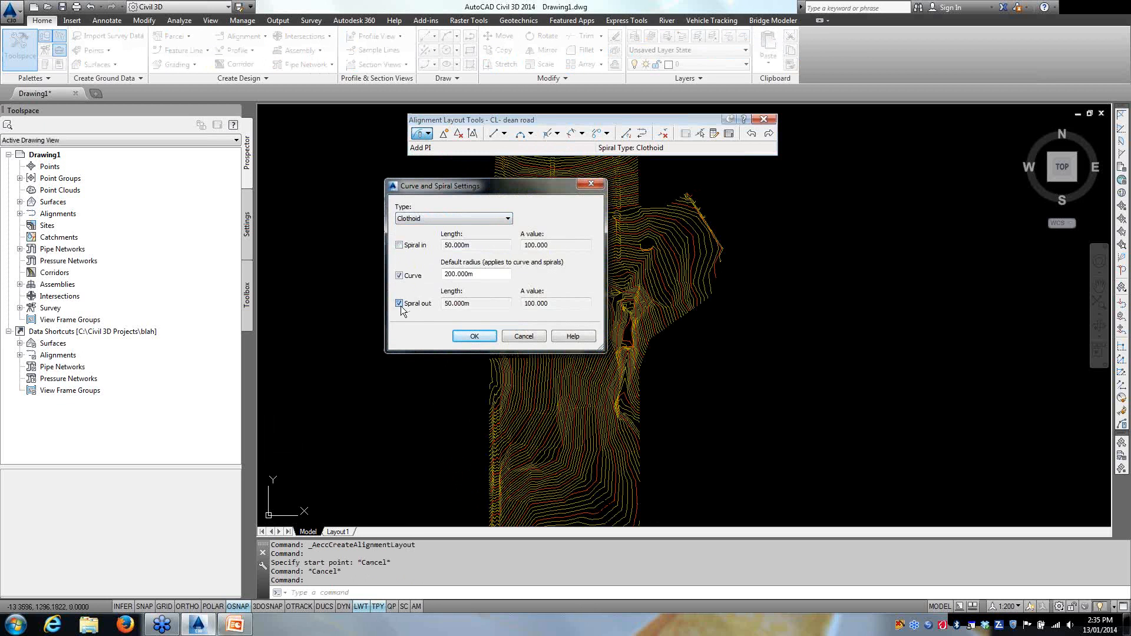
pyautogui.click(474, 336)
# Step: Lay out the alignment as two tangents with a curve, running from the surface's south end through its west side to the north end
pyautogui.click(428, 133)
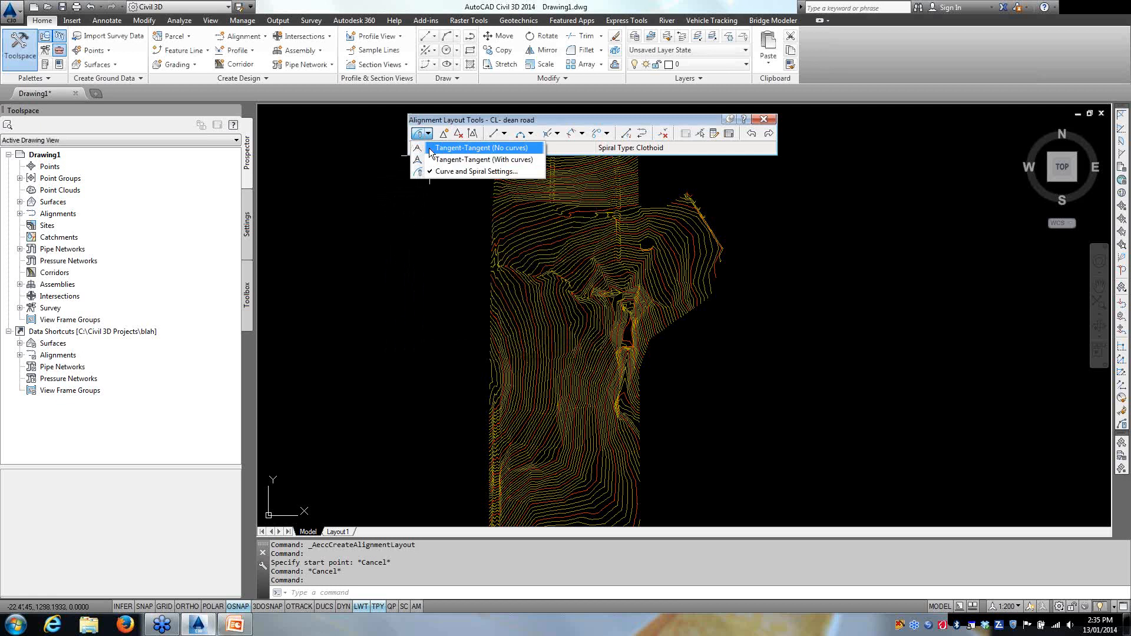
pyautogui.click(451, 161)
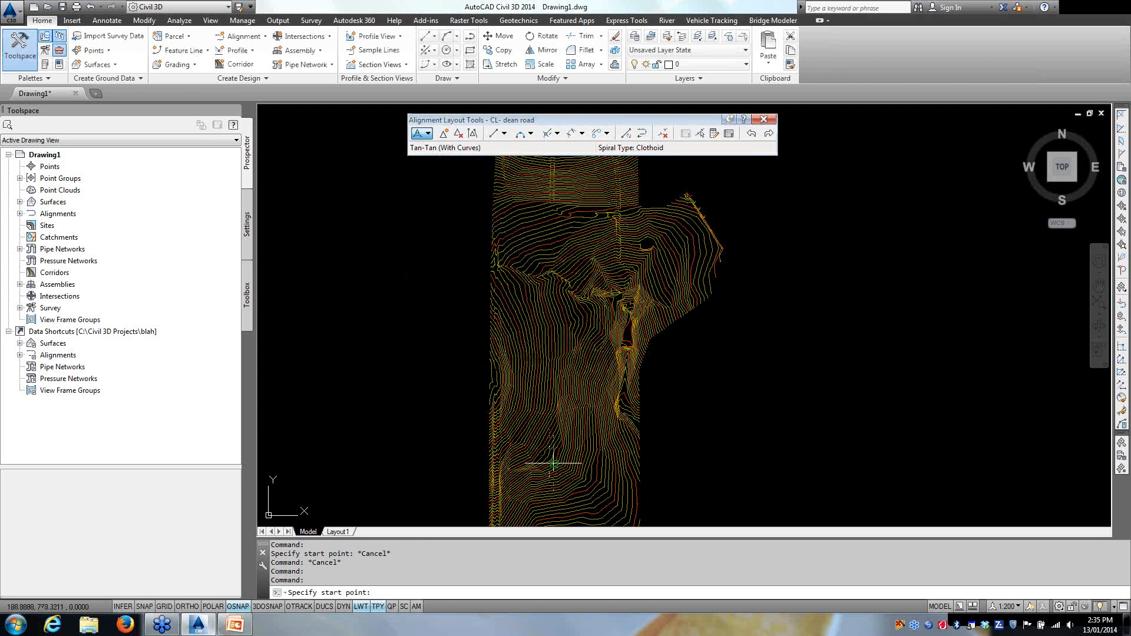
pyautogui.click(518, 318)
pyautogui.moveTo(566, 168); pyautogui.dragTo(570, 190, button='middle')
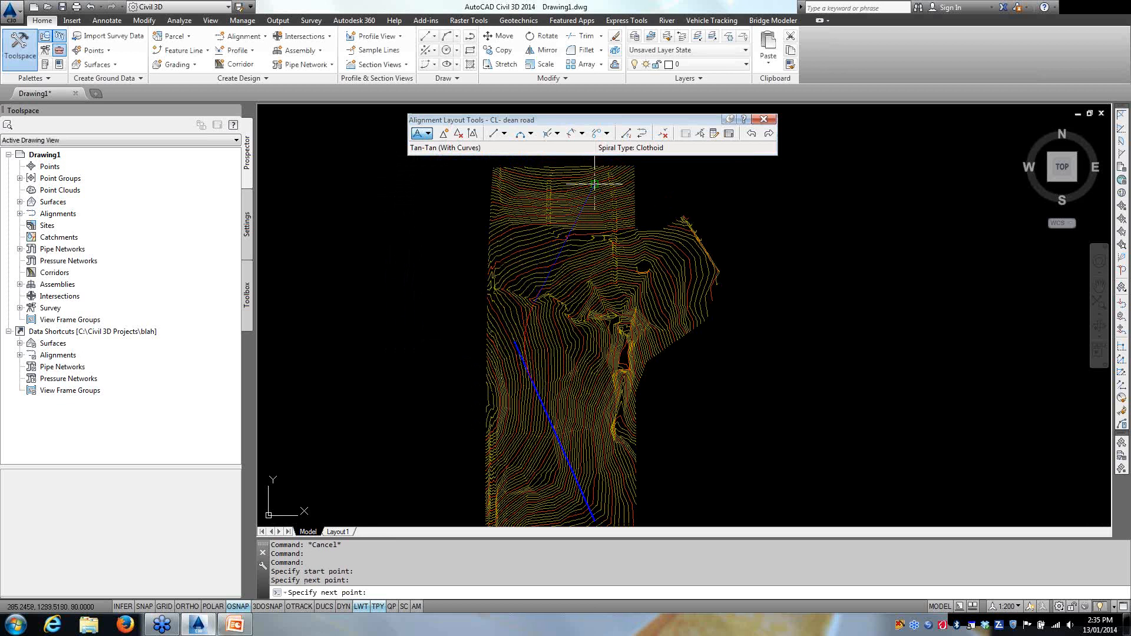
pyautogui.click(593, 186)
pyautogui.press('Return')
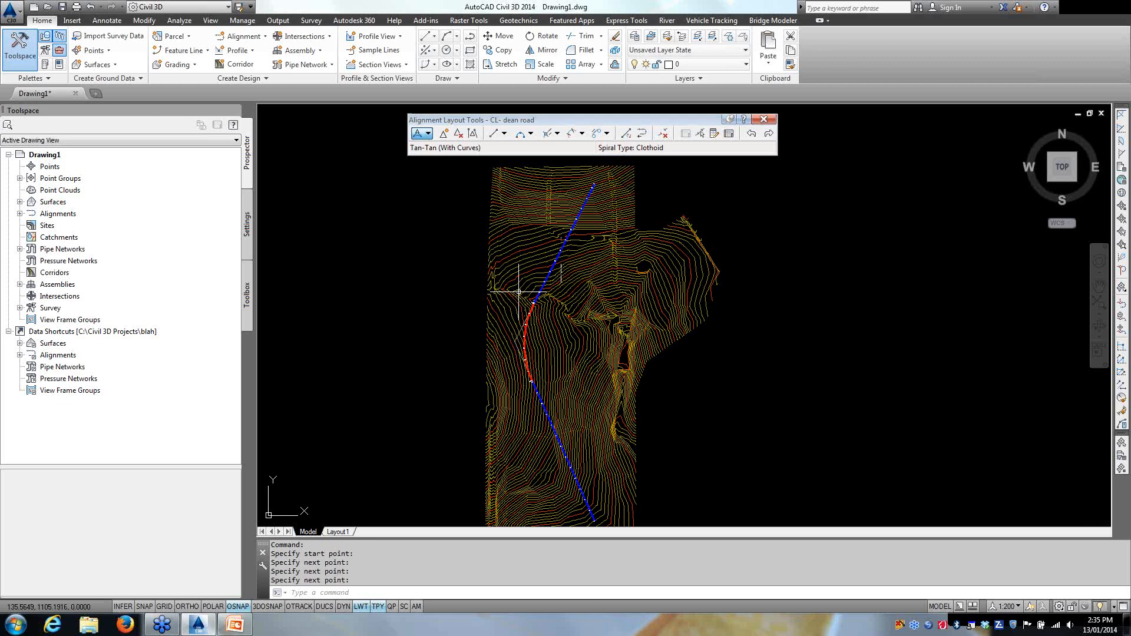
# Step: Lengthen the alignment's curve by stretching its northern tangent point farther up the northern tangent, and close the alignment layout tools
pyautogui.scroll(10, 530, 318)
pyautogui.click(587, 302)
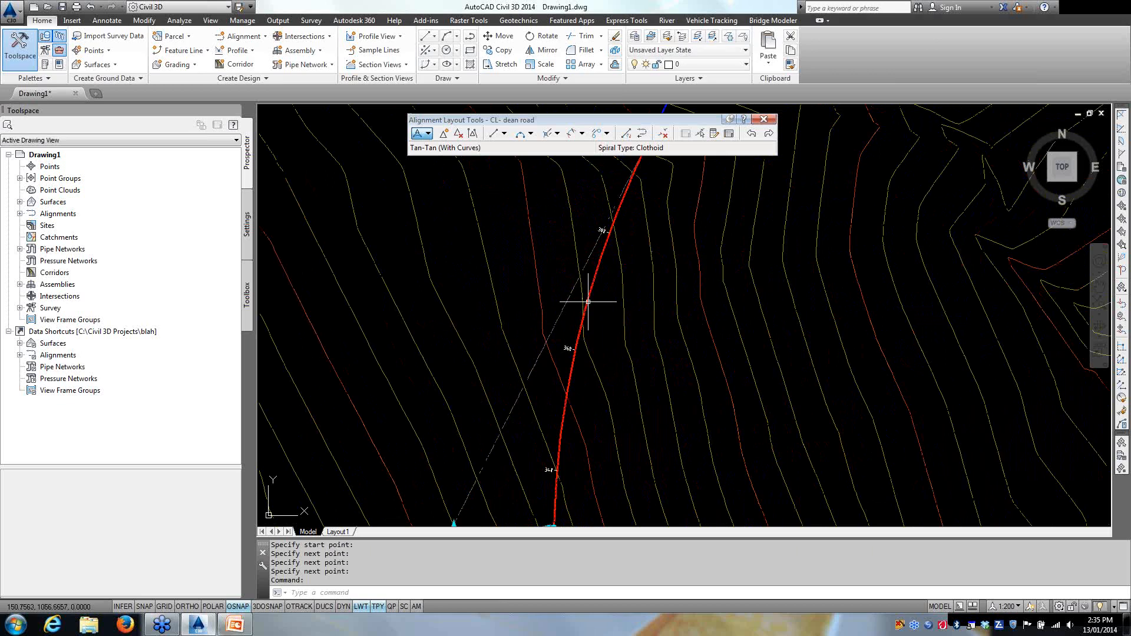
pyautogui.scroll(-4, 587, 302)
pyautogui.click(618, 239)
pyautogui.scroll(-5, 617, 239)
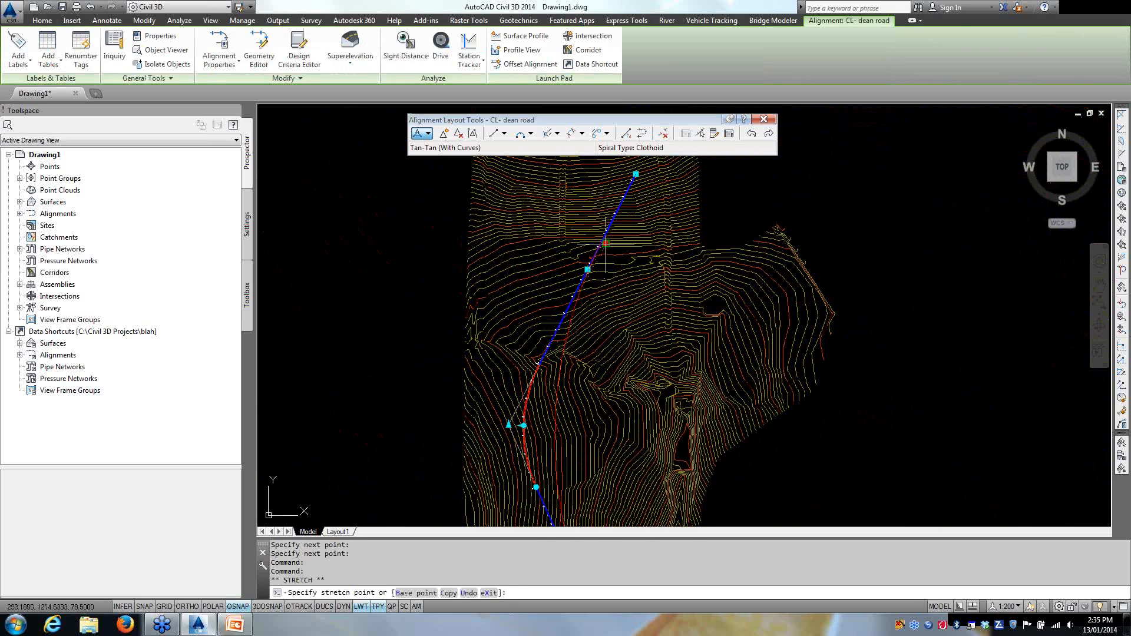
pyautogui.click(581, 282)
pyautogui.press('Escape')
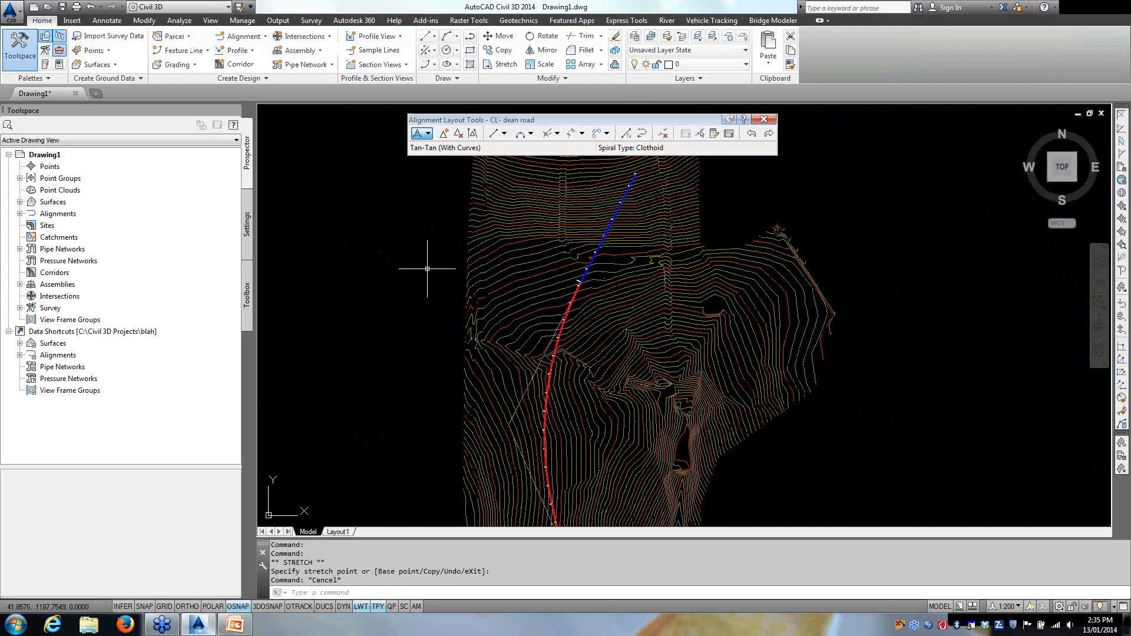
pyautogui.click(763, 119)
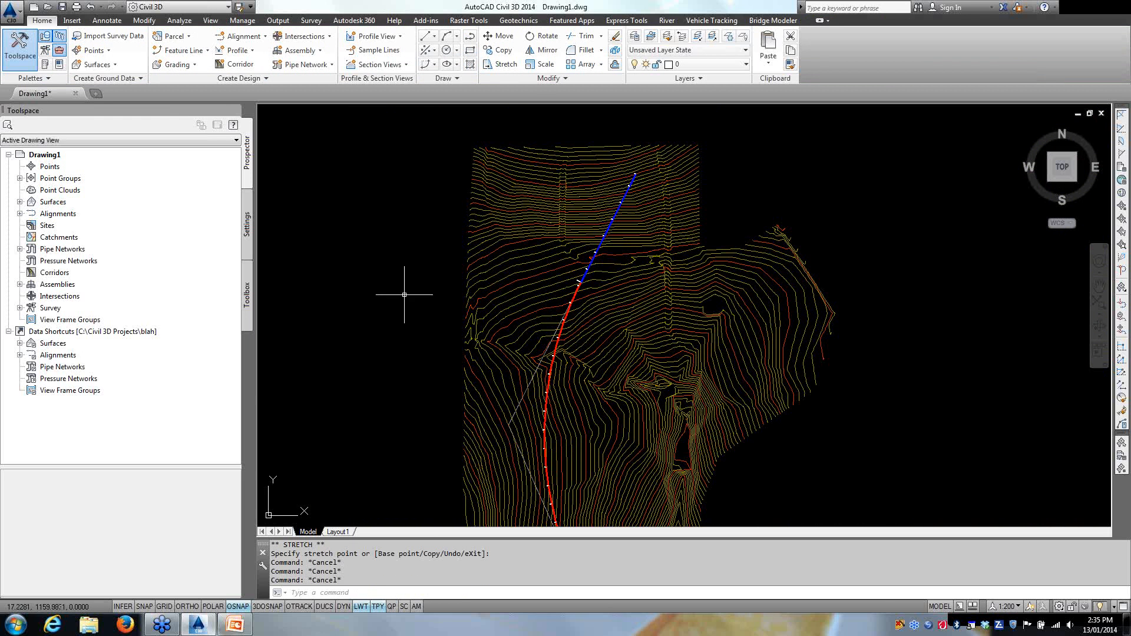
# Step: Sample a surface profile from the eg surface along the full length of the dean road alignment
pyautogui.moveTo(392, 297); pyautogui.dragTo(357, 246, button='middle')
pyautogui.scroll(-2, 328, 295)
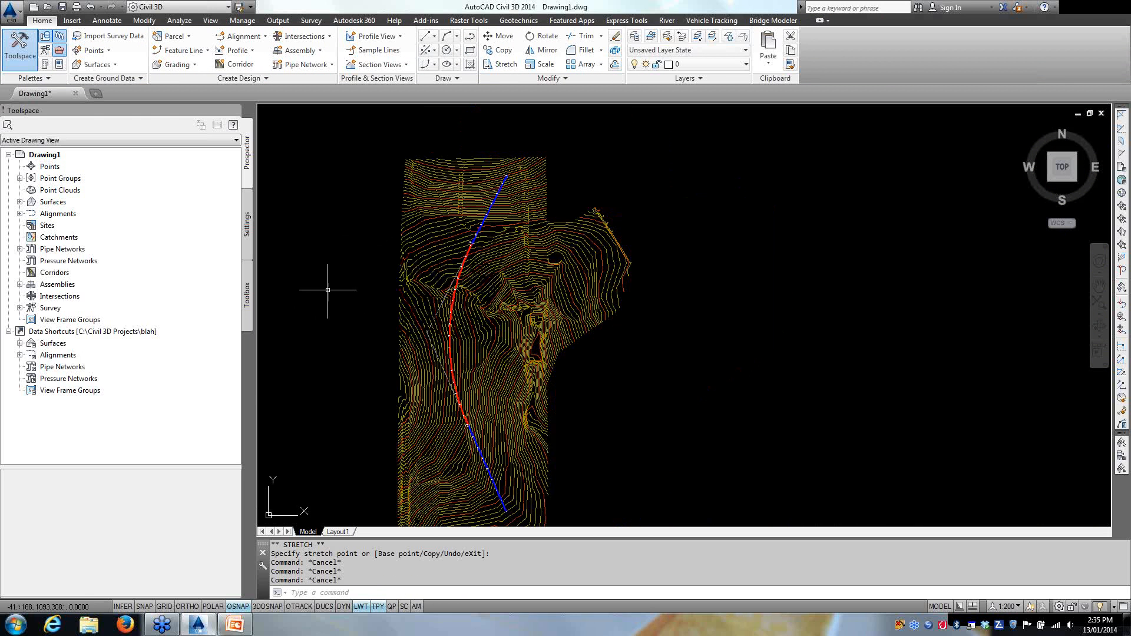
pyautogui.moveTo(328, 295); pyautogui.dragTo(328, 255, button='middle')
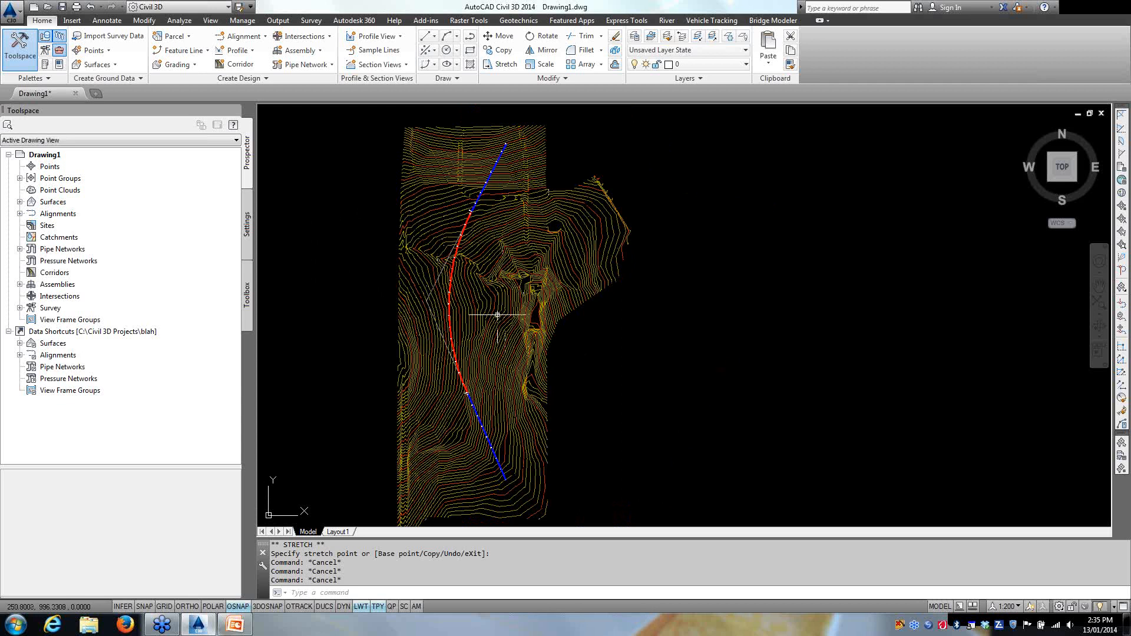
pyautogui.scroll(4, 471, 224)
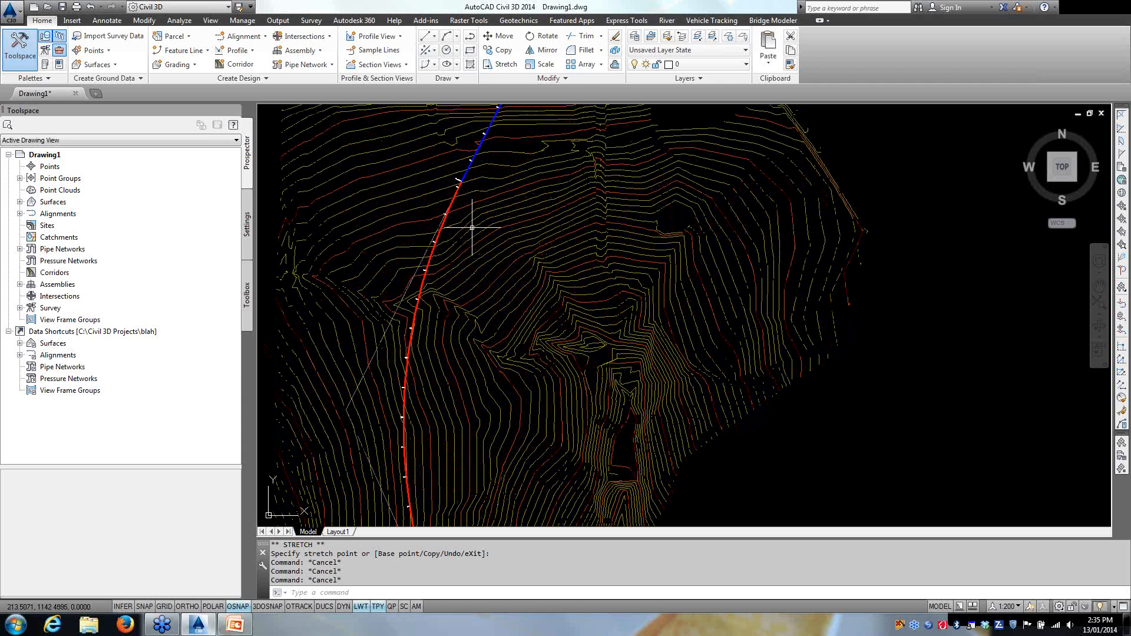
pyautogui.click(441, 225)
pyautogui.scroll(-4, 517, 320)
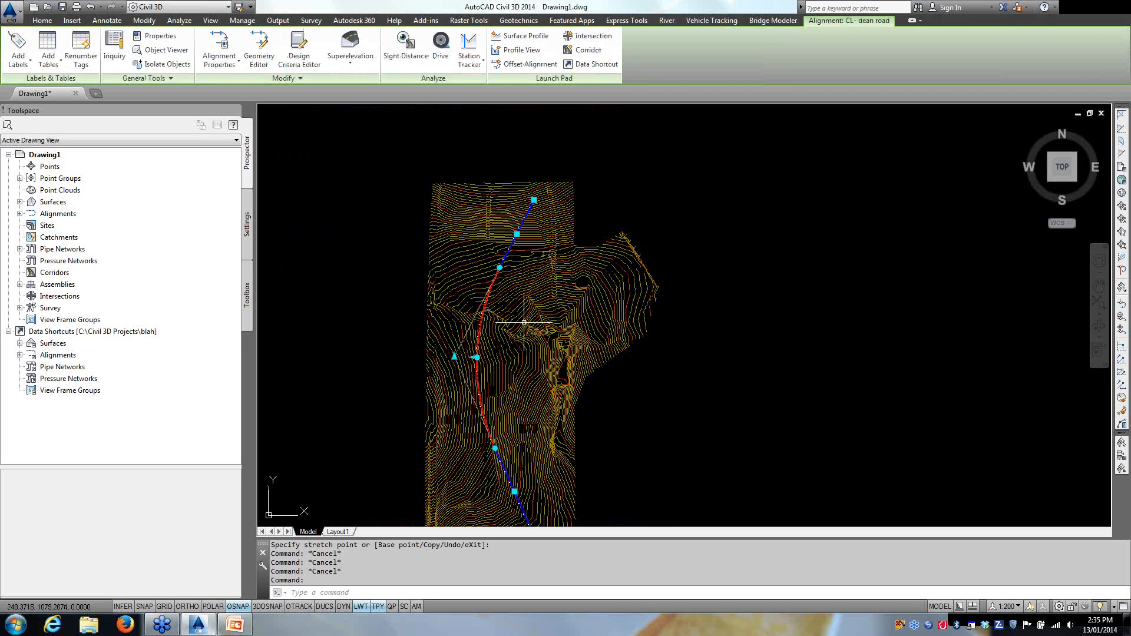
pyautogui.click(521, 36)
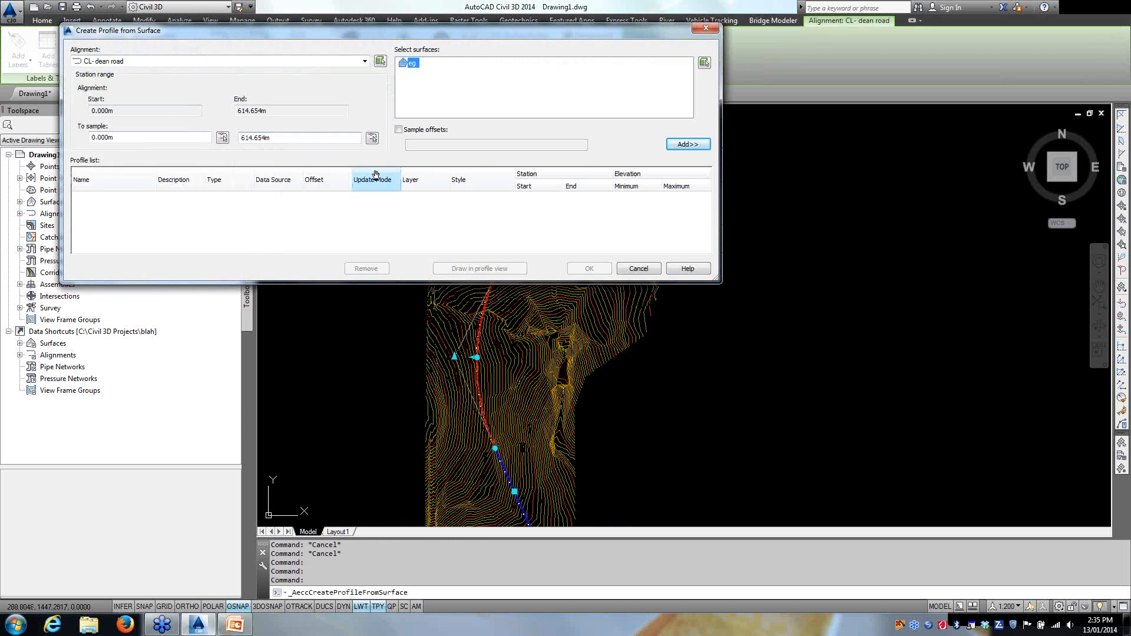
pyautogui.click(684, 145)
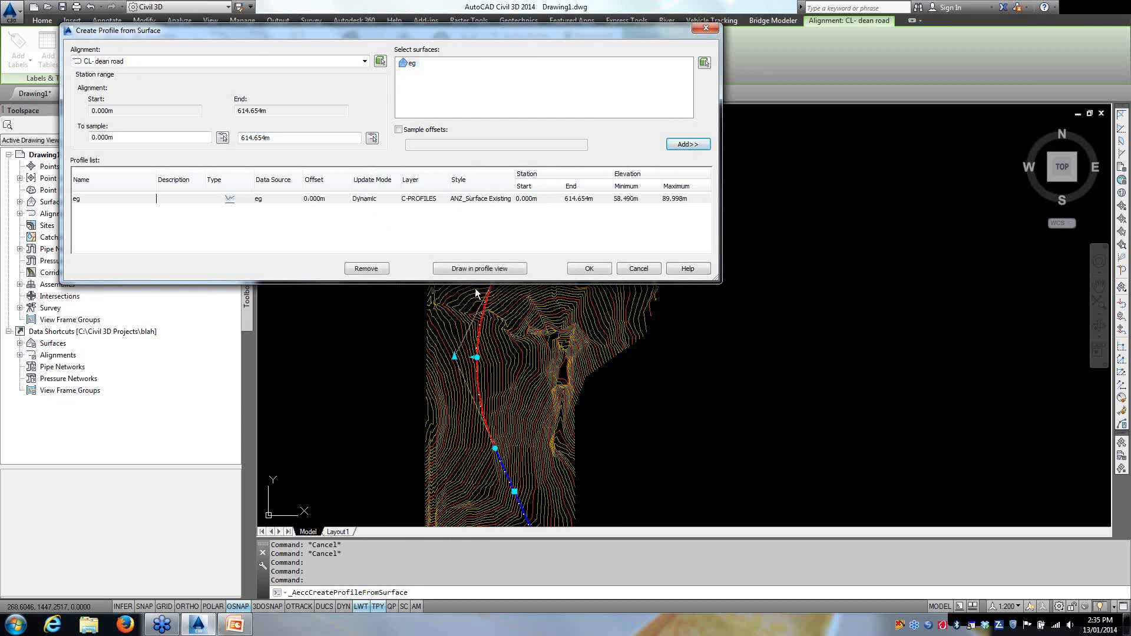
# Step: Draw the sampled ground profile in a profile view with the ANZ_5x Exaggeration style, placed in the empty area northeast of the surface
pyautogui.click(475, 272)
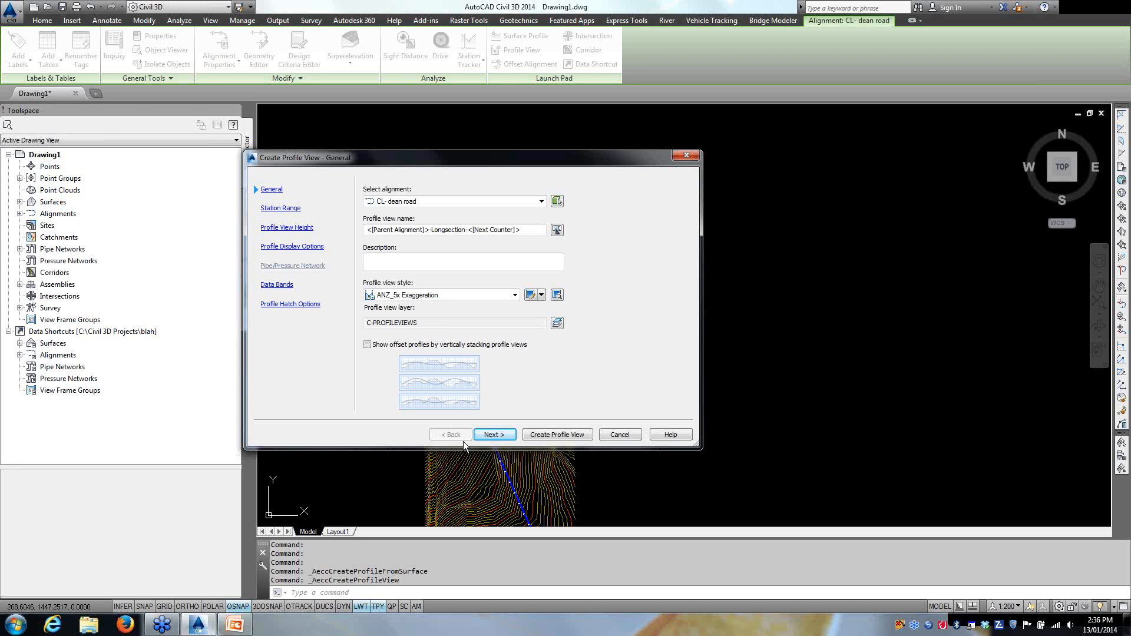
pyautogui.click(545, 435)
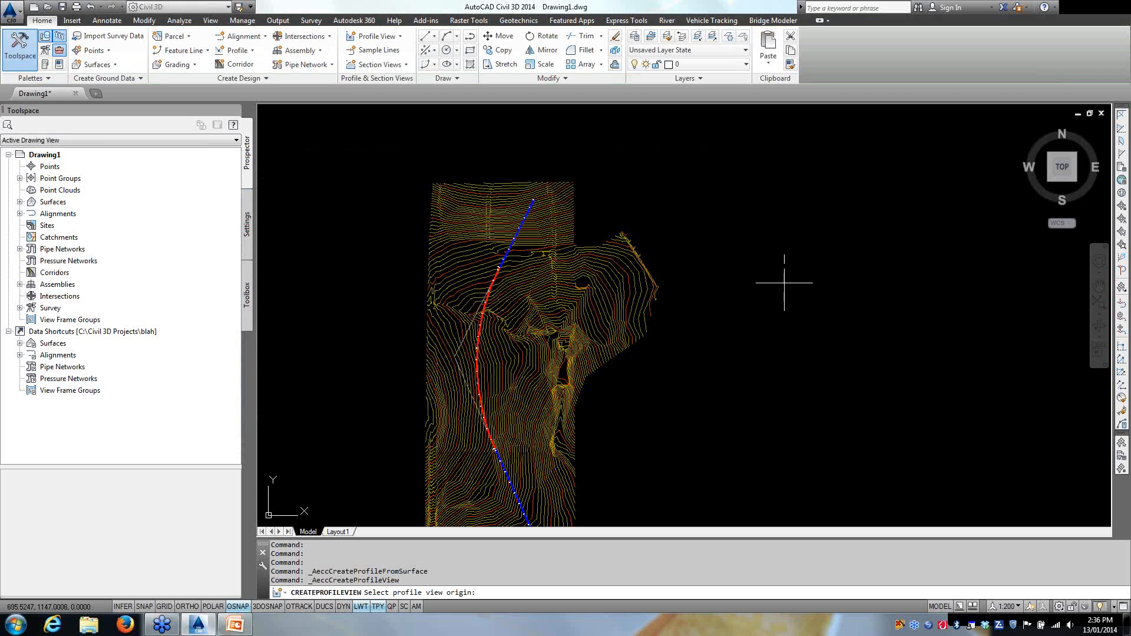
pyautogui.click(713, 215)
pyautogui.moveTo(752, 320)
pyautogui.mouseDown(button='middle')
pyautogui.moveTo(682, 378)
pyautogui.moveTo(601, 396)
pyautogui.mouseUp(button='middle')
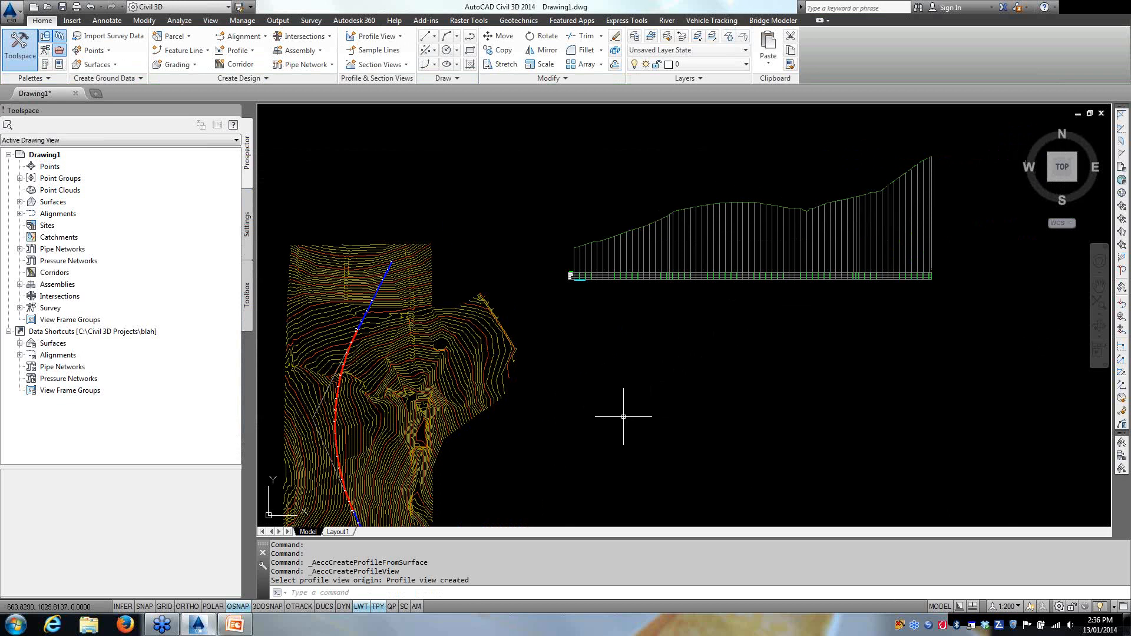
# Step: Create a layout profile on the dean road profile view with the style ANZ_Design_Conceptual_LWT and the label set ANZ Default
pyautogui.click(248, 52)
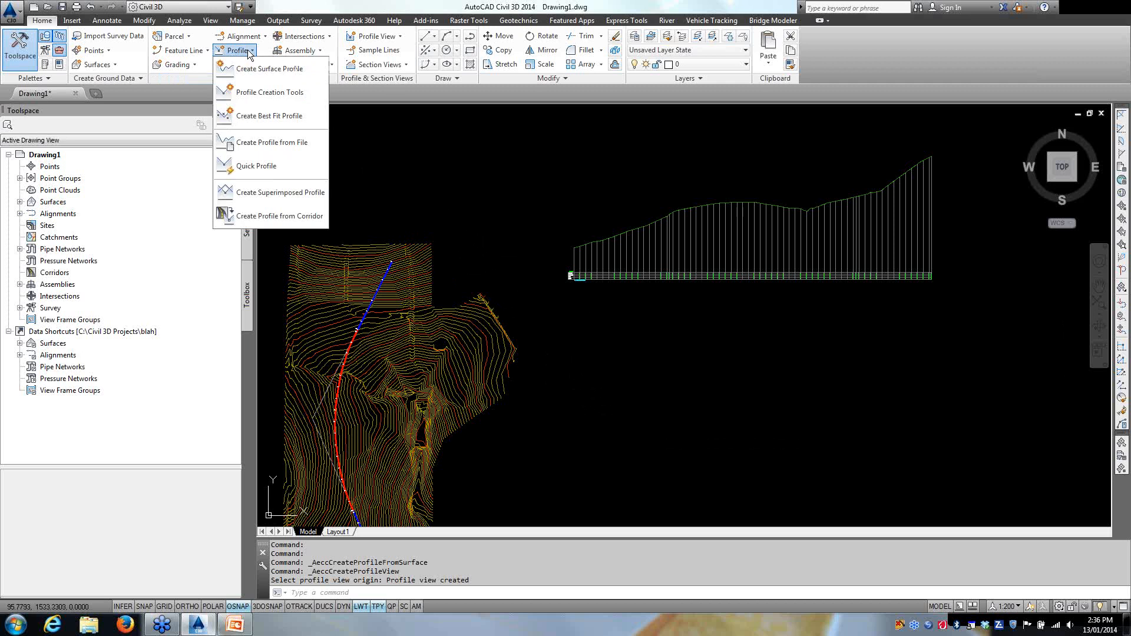
pyautogui.click(259, 92)
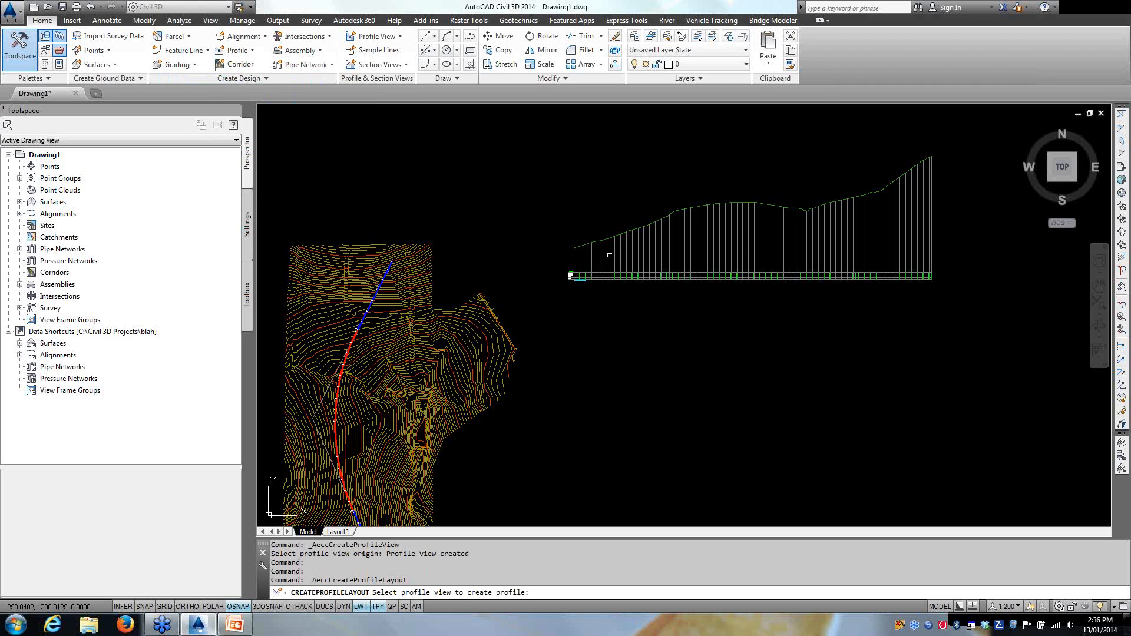
pyautogui.click(570, 275)
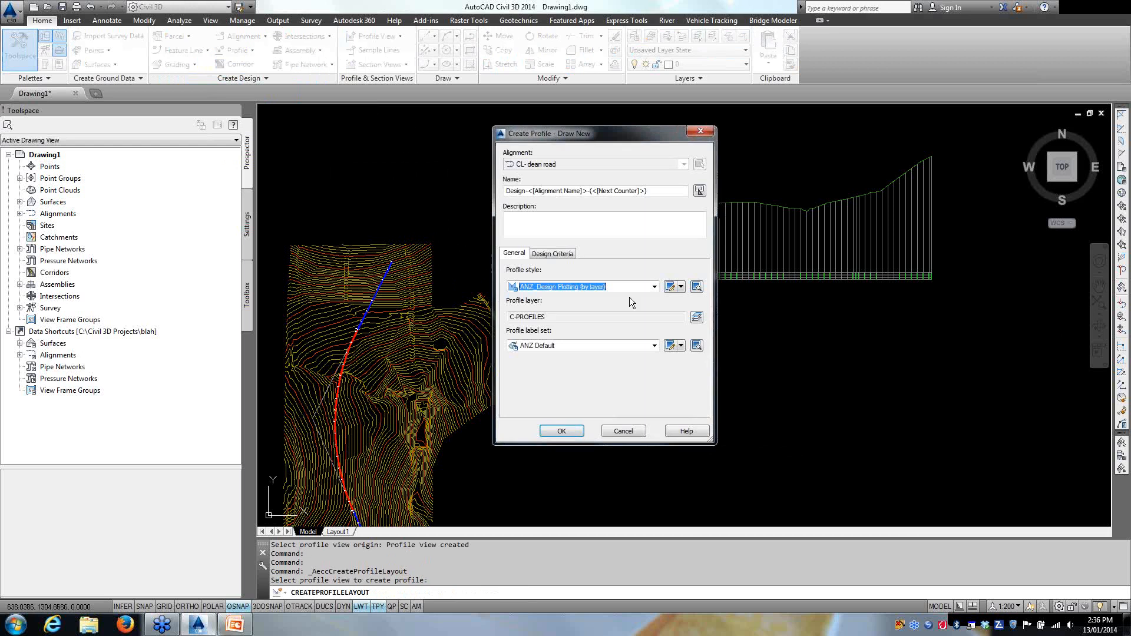
pyautogui.click(553, 254)
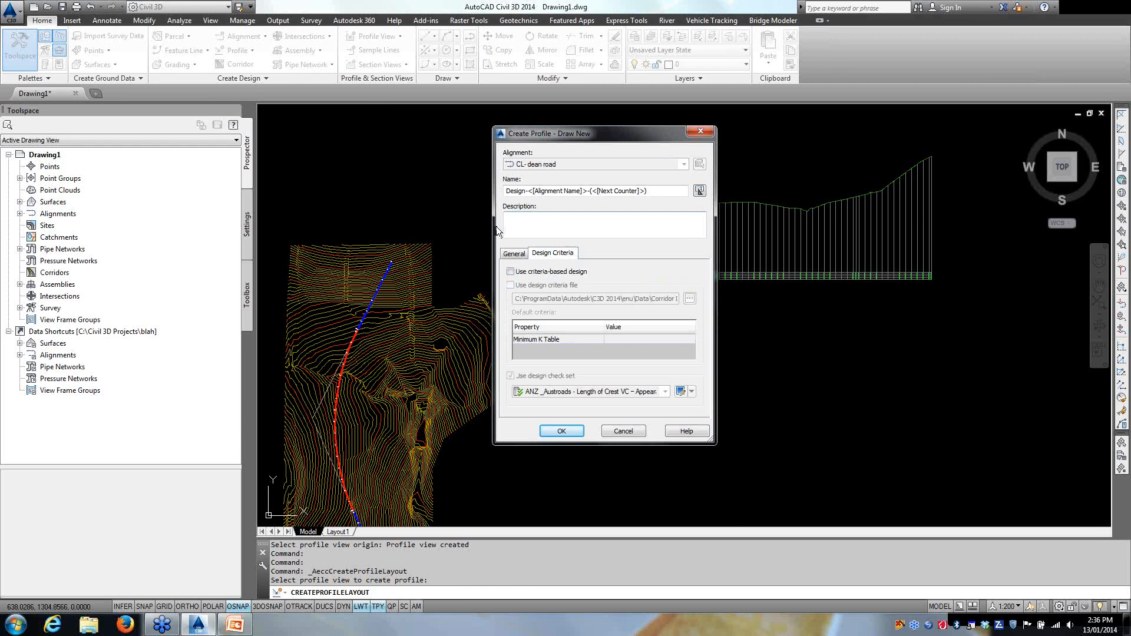
pyautogui.click(509, 252)
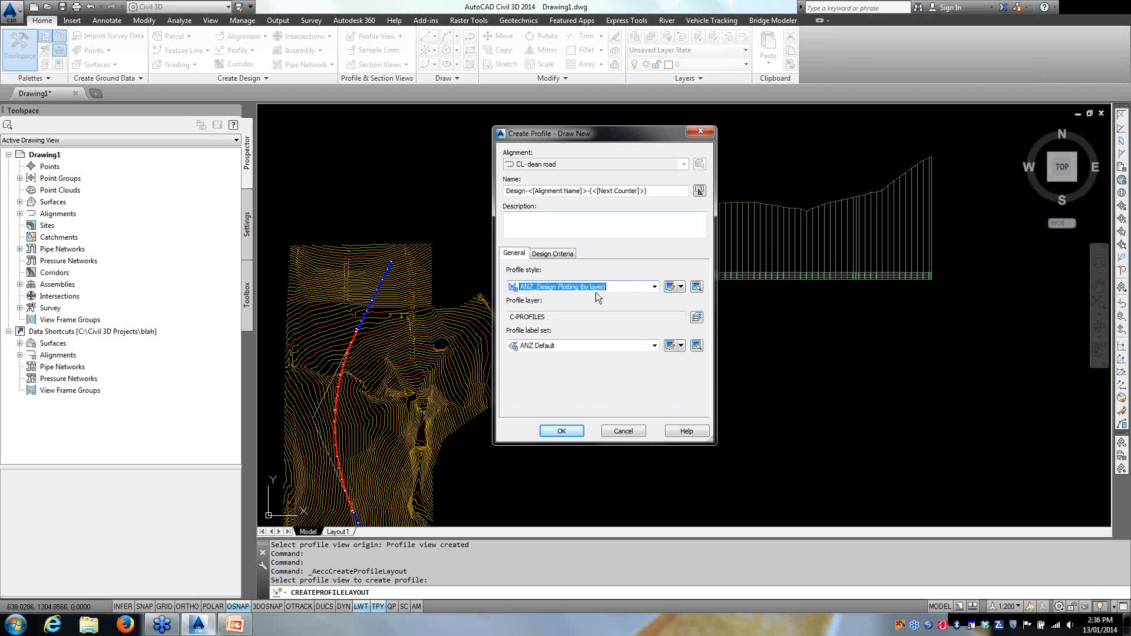
pyautogui.click(654, 287)
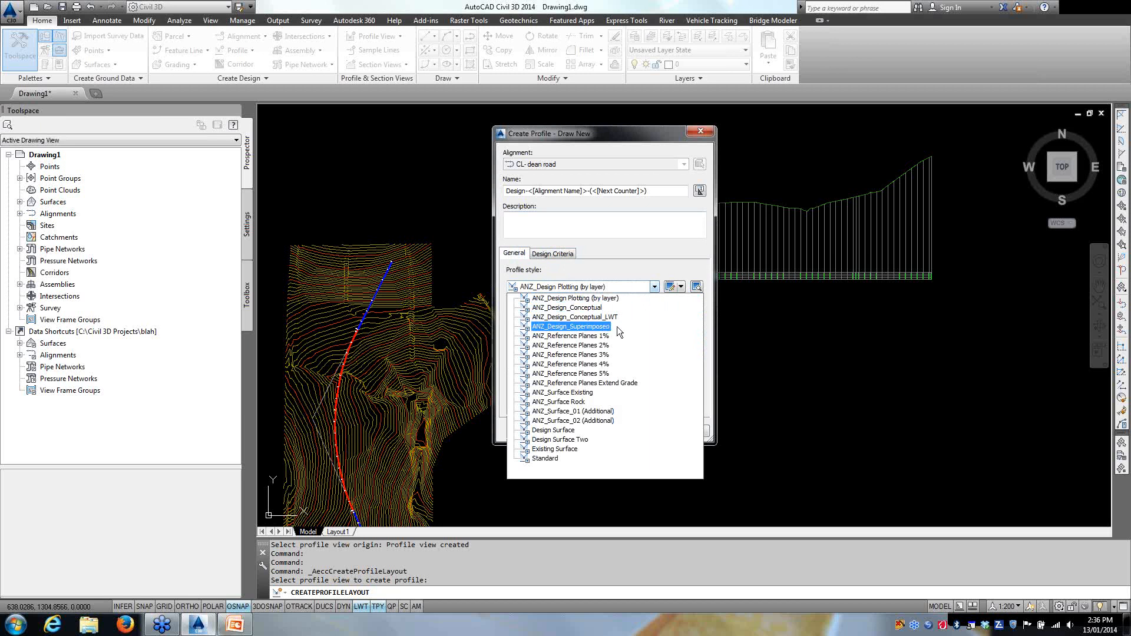
pyautogui.click(613, 317)
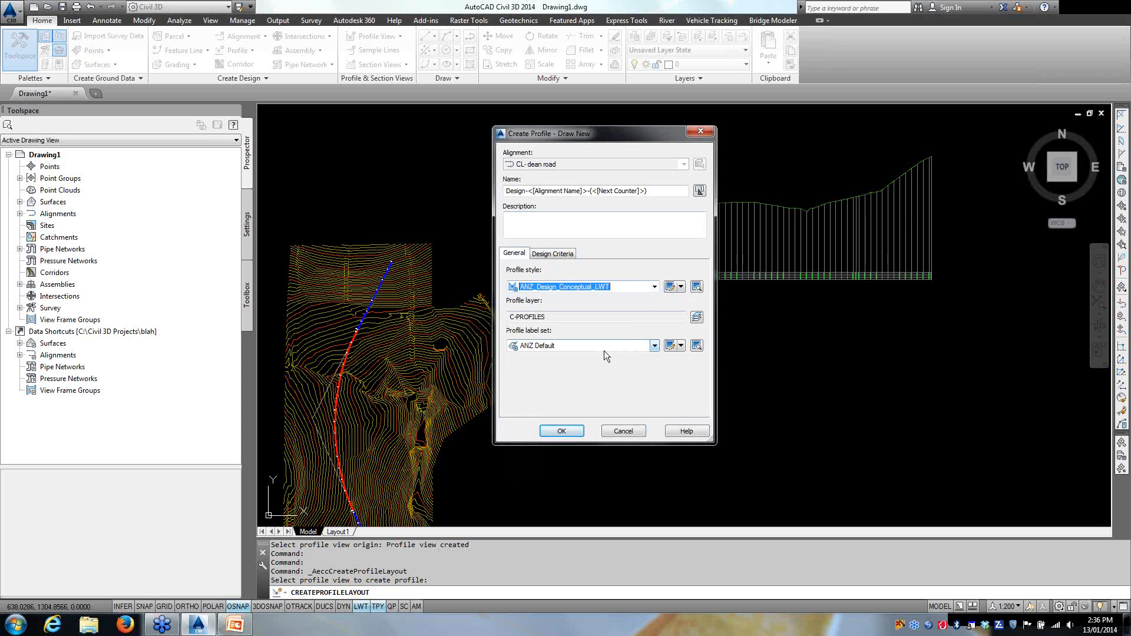
pyautogui.click(560, 433)
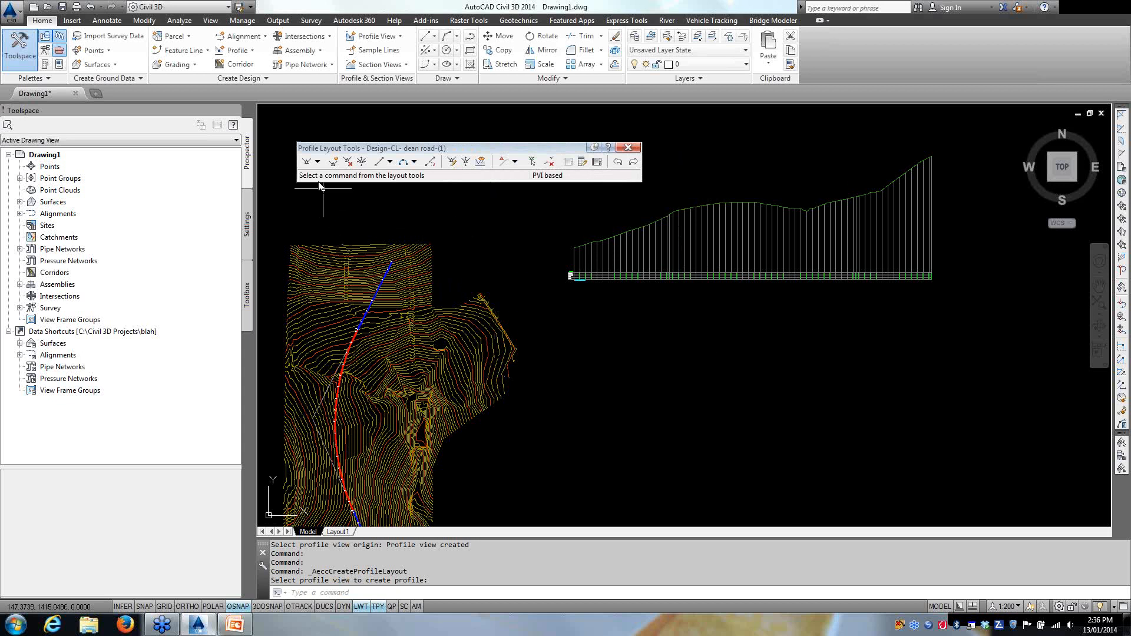
# Step: Draw three design tangents from the start of the ground profile over the crest and just past the dip to near its far end
pyautogui.click(307, 161)
pyautogui.scroll(8, 578, 252)
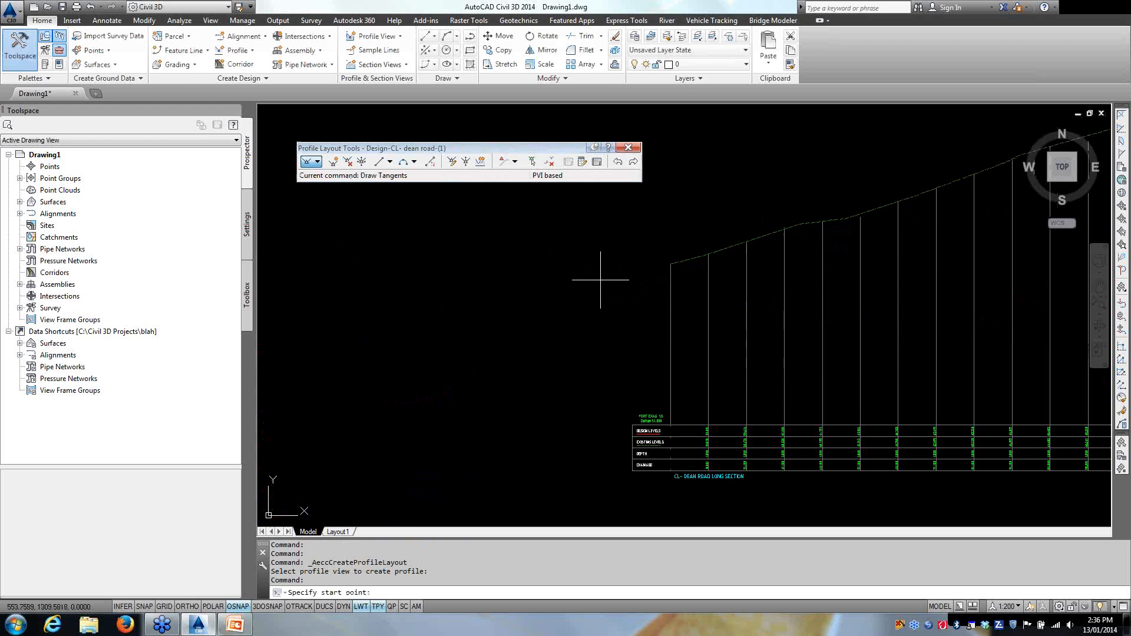
pyautogui.click(672, 264)
pyautogui.scroll(-6, 471, 377)
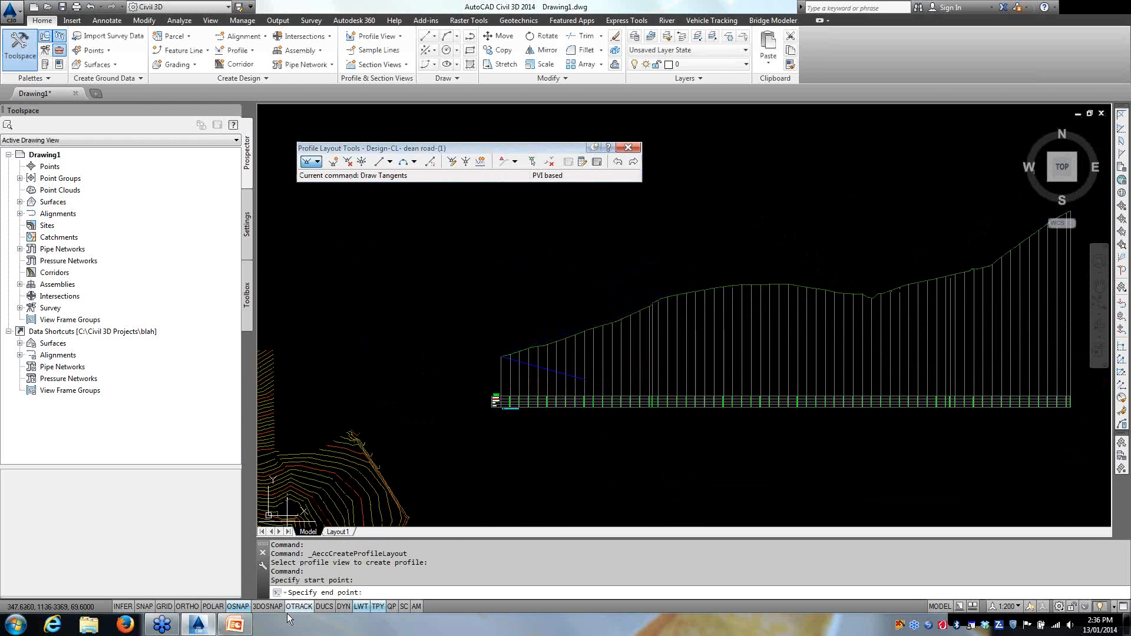
pyautogui.press('F3')
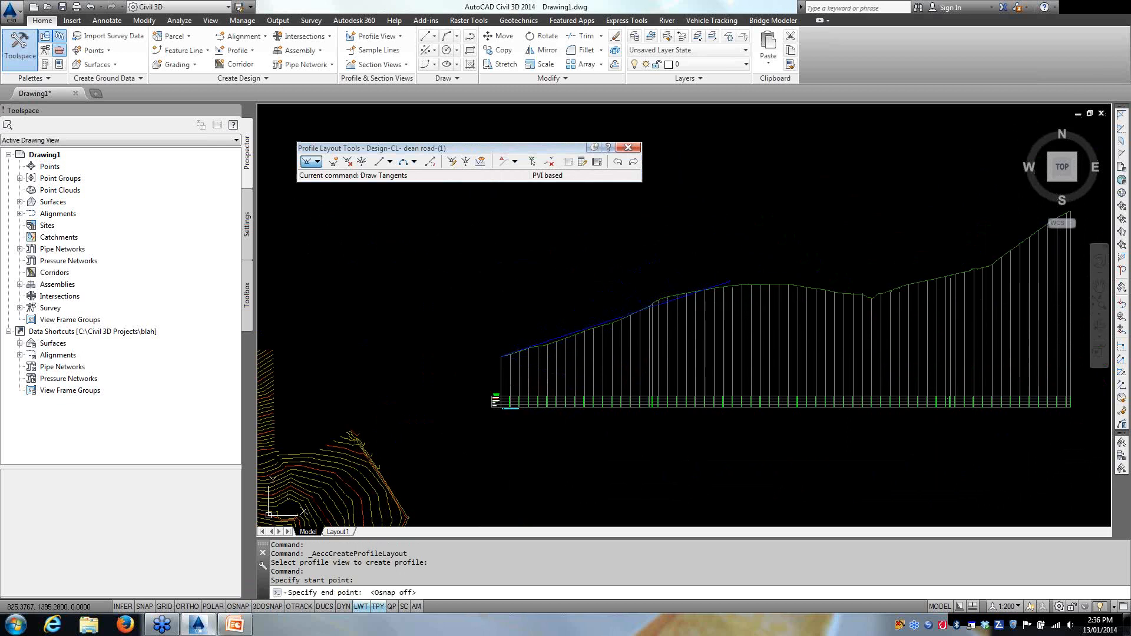
pyautogui.click(730, 281)
pyautogui.moveTo(813, 298); pyautogui.dragTo(480, 316, button='middle')
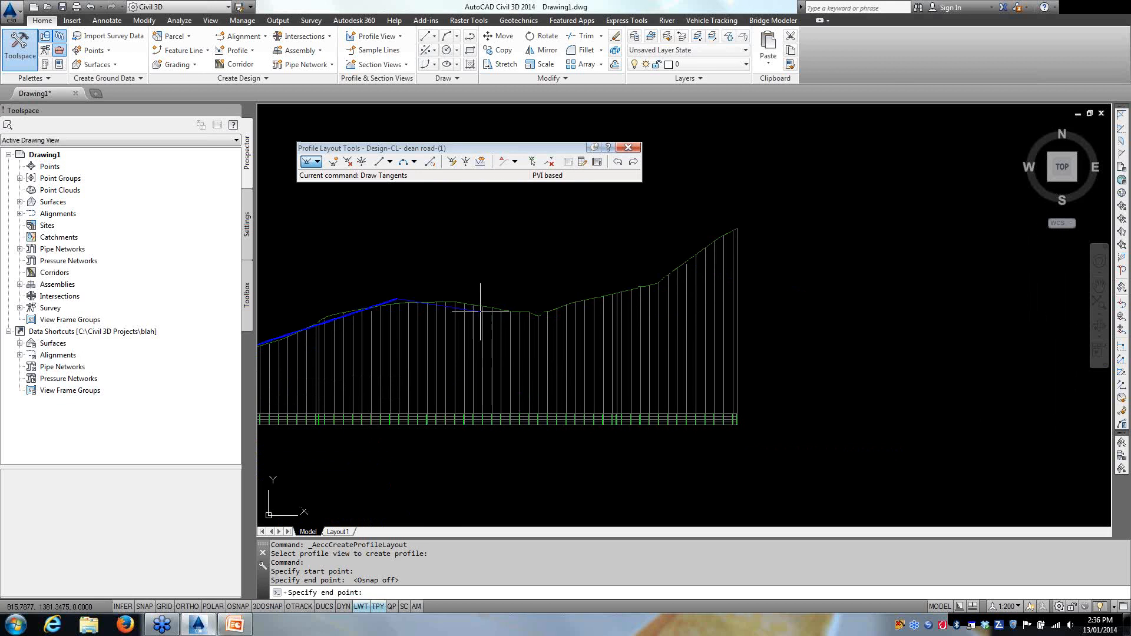
pyautogui.click(567, 318)
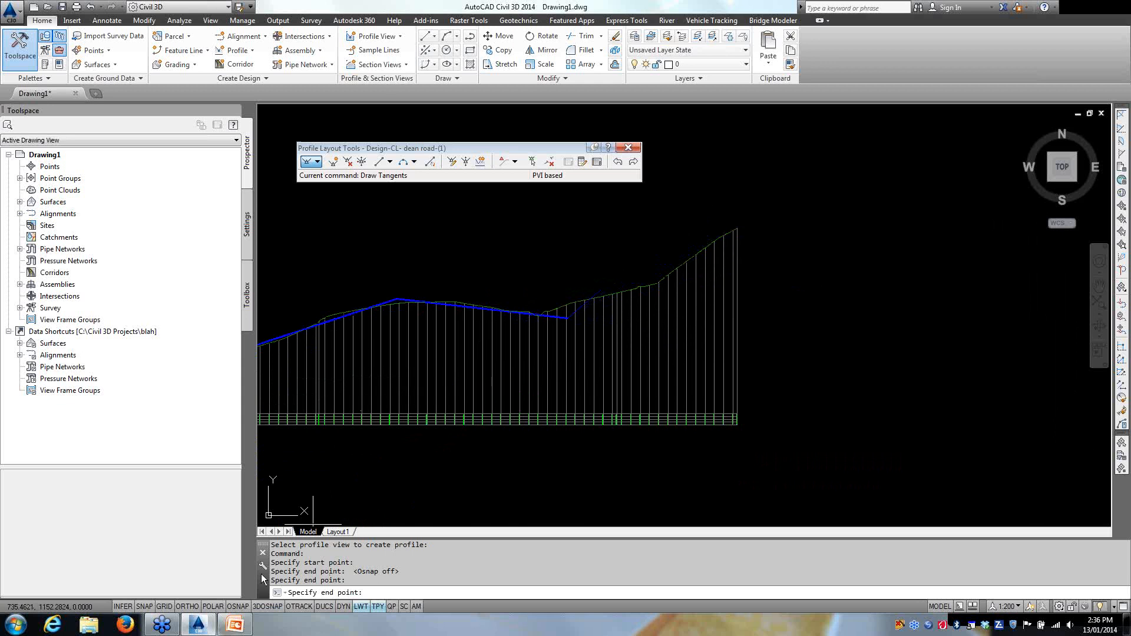
pyautogui.click(237, 606)
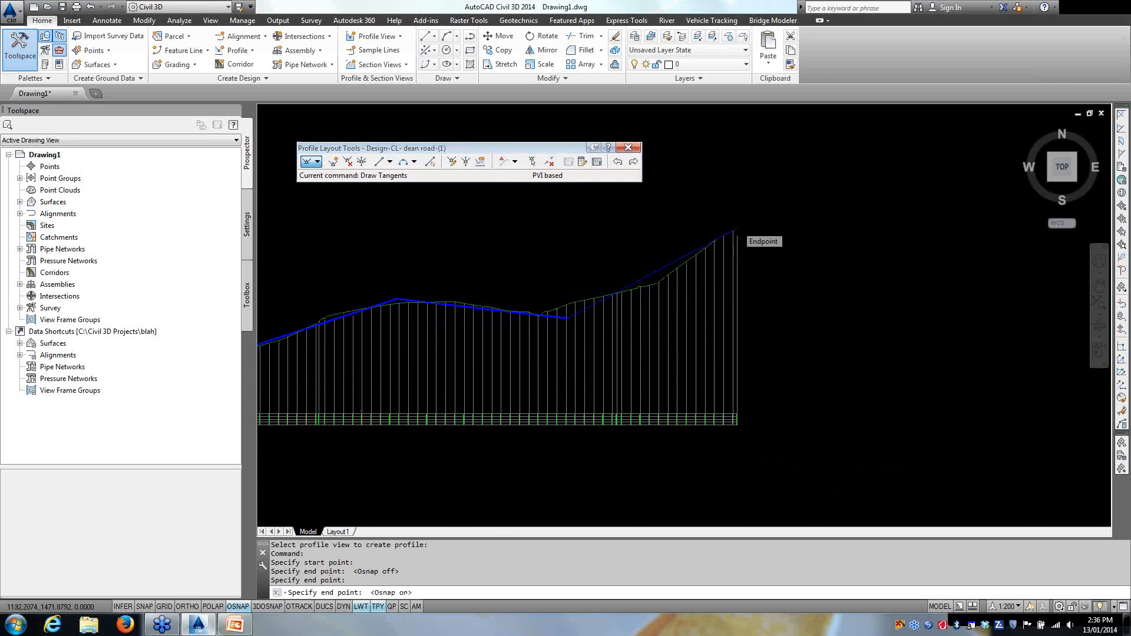
pyautogui.scroll(5, 733, 230)
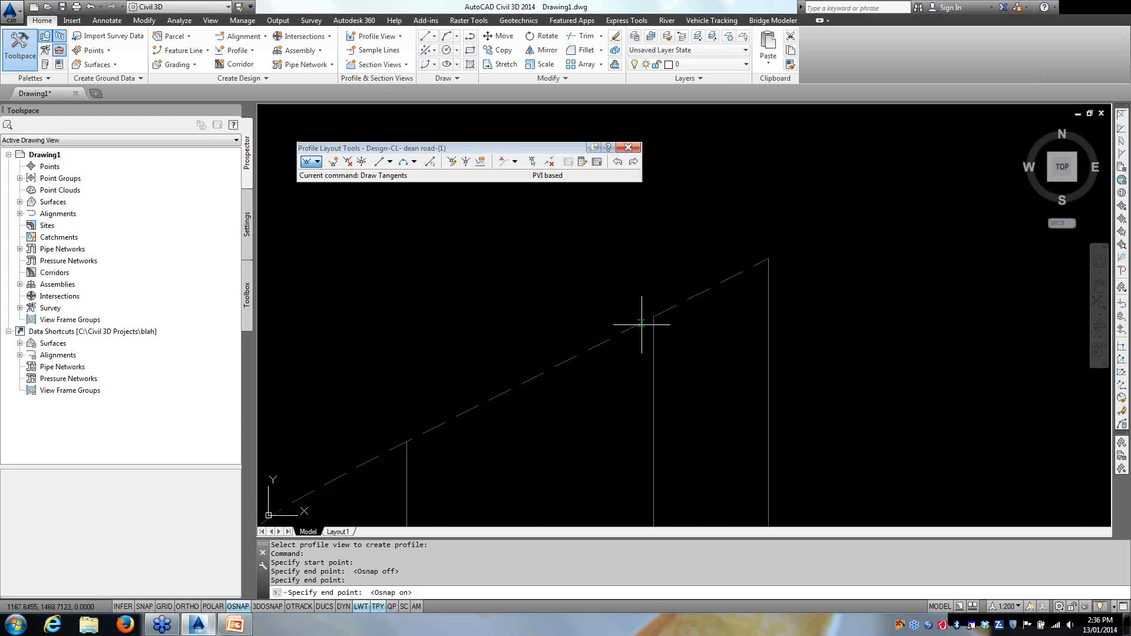
pyautogui.click(704, 270)
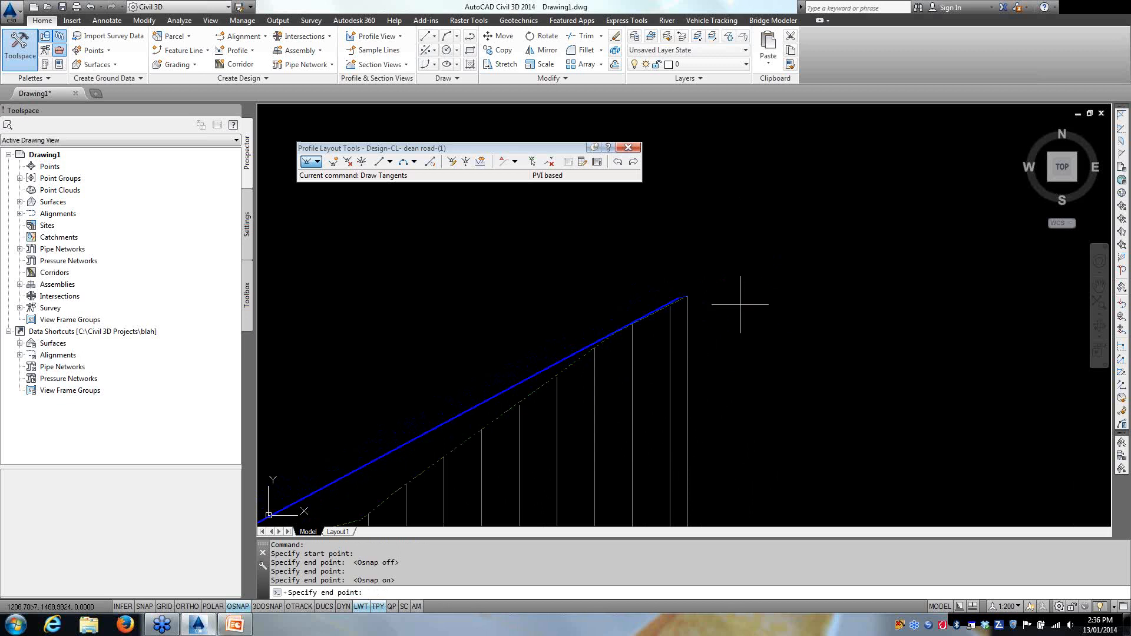
pyautogui.press('Return')
# Step: Add a free vertical parabola at the crest PVI of the design profile, setting its curve length with two picked points
pyautogui.scroll(-5, 649, 314)
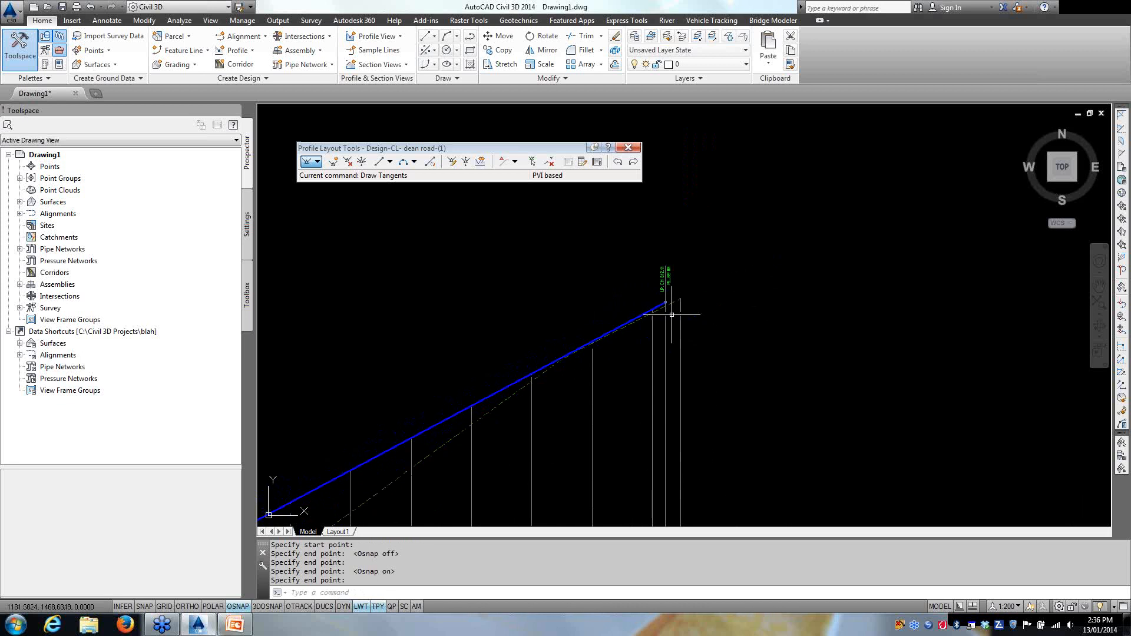
pyautogui.moveTo(577, 331); pyautogui.dragTo(757, 247, button='middle')
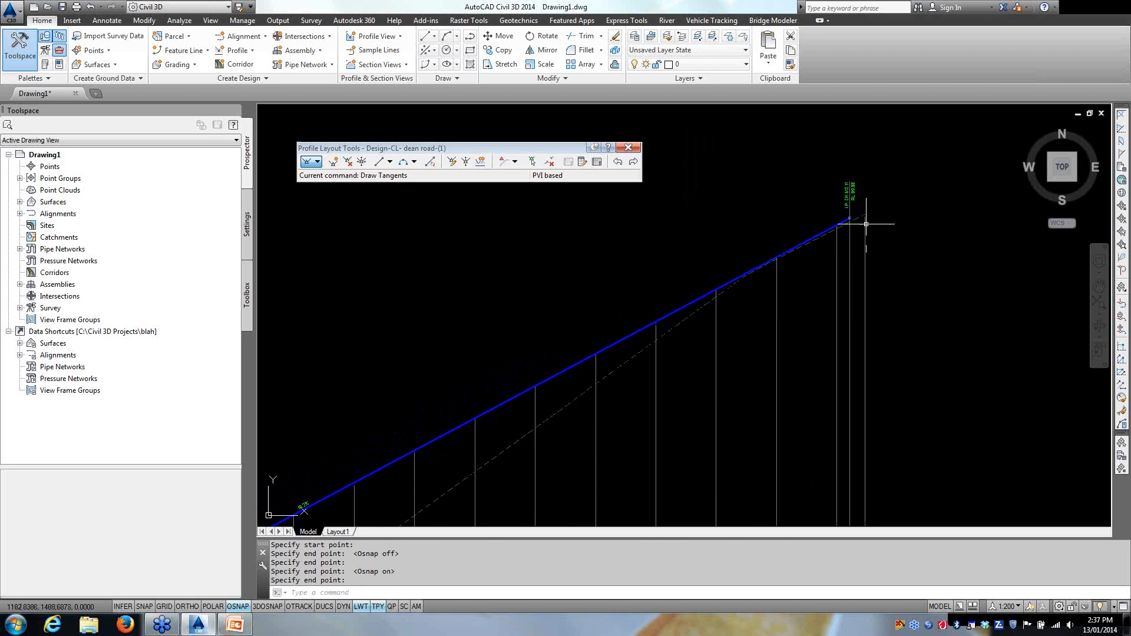
pyautogui.scroll(-6, 694, 265)
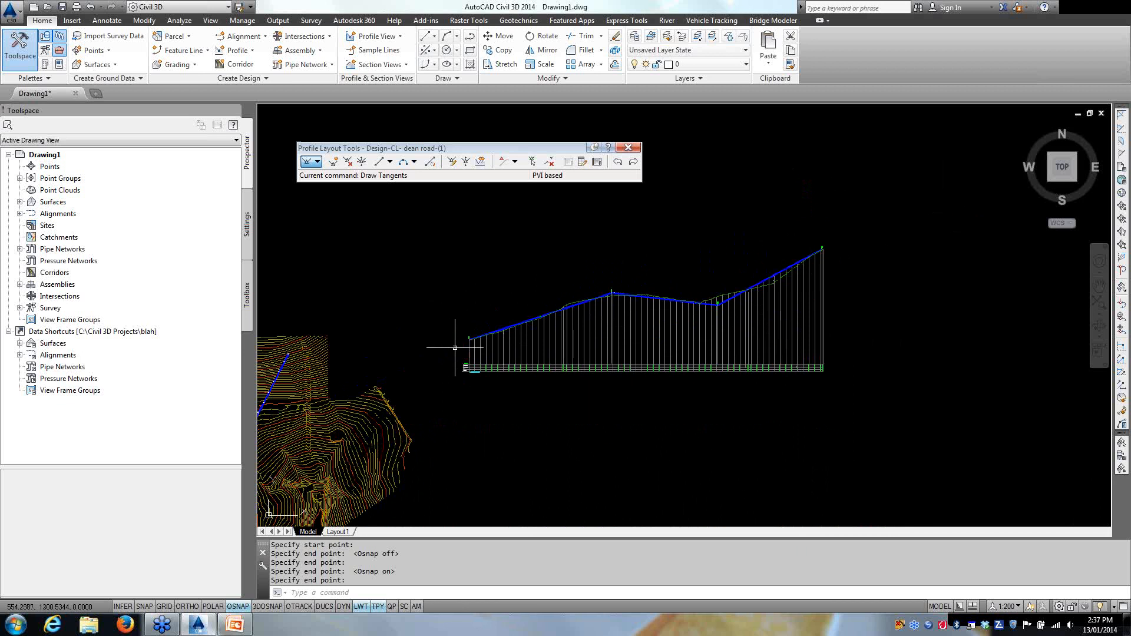
pyautogui.scroll(-3, 822, 249)
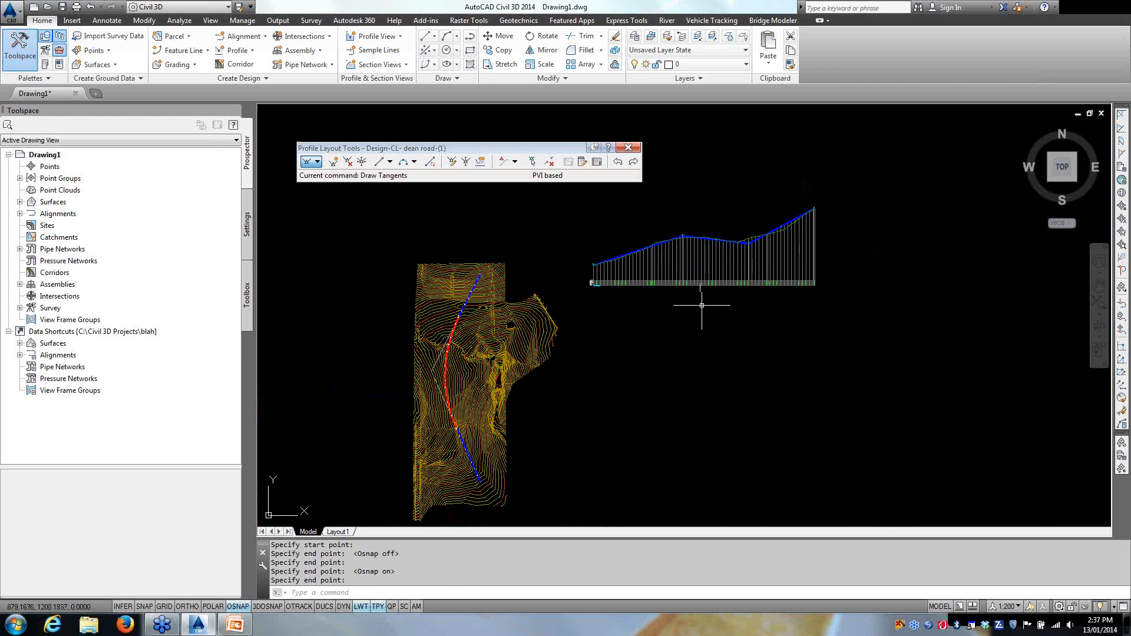
pyautogui.click(414, 162)
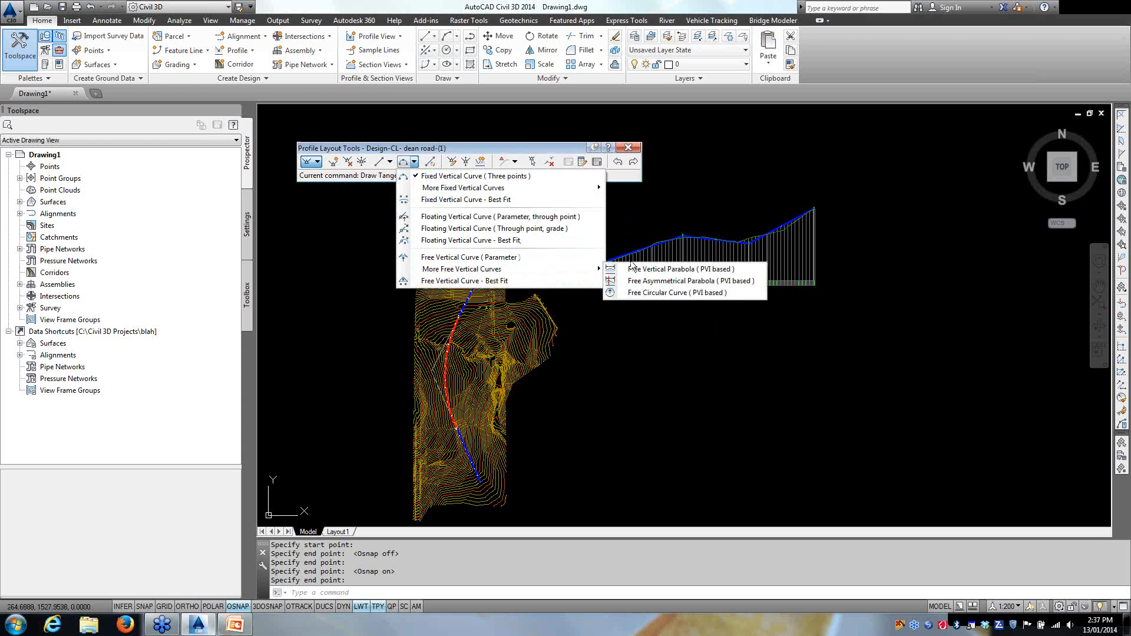
pyautogui.moveTo(599, 268)
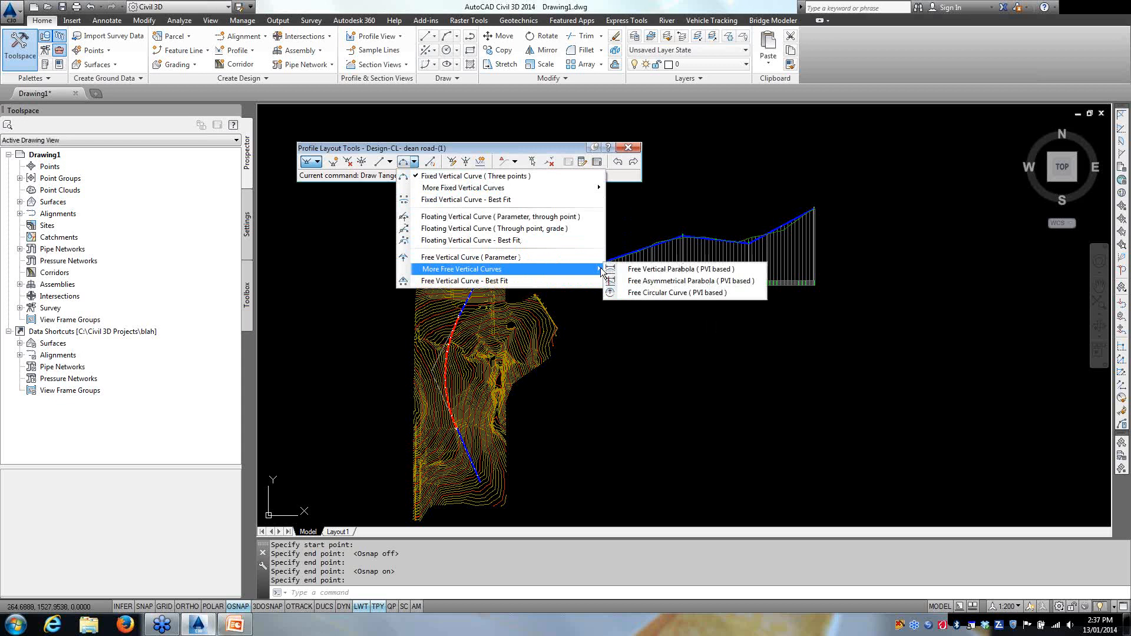
pyautogui.click(663, 266)
pyautogui.scroll(5, 683, 244)
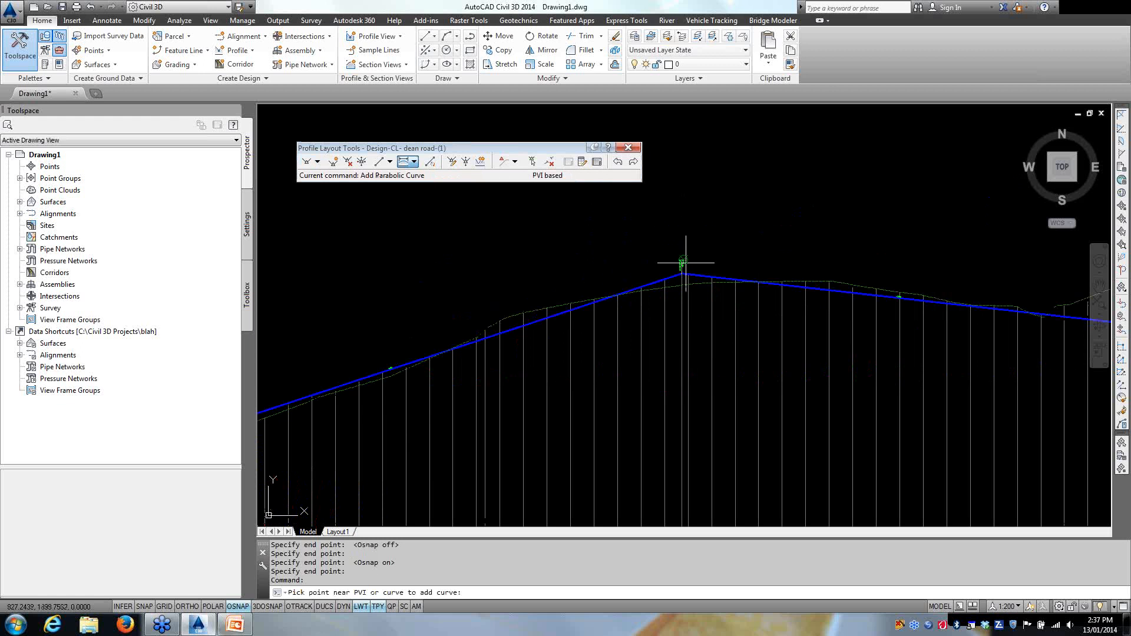
pyautogui.click(689, 260)
pyautogui.scroll(-5, 625, 245)
pyautogui.click(510, 244)
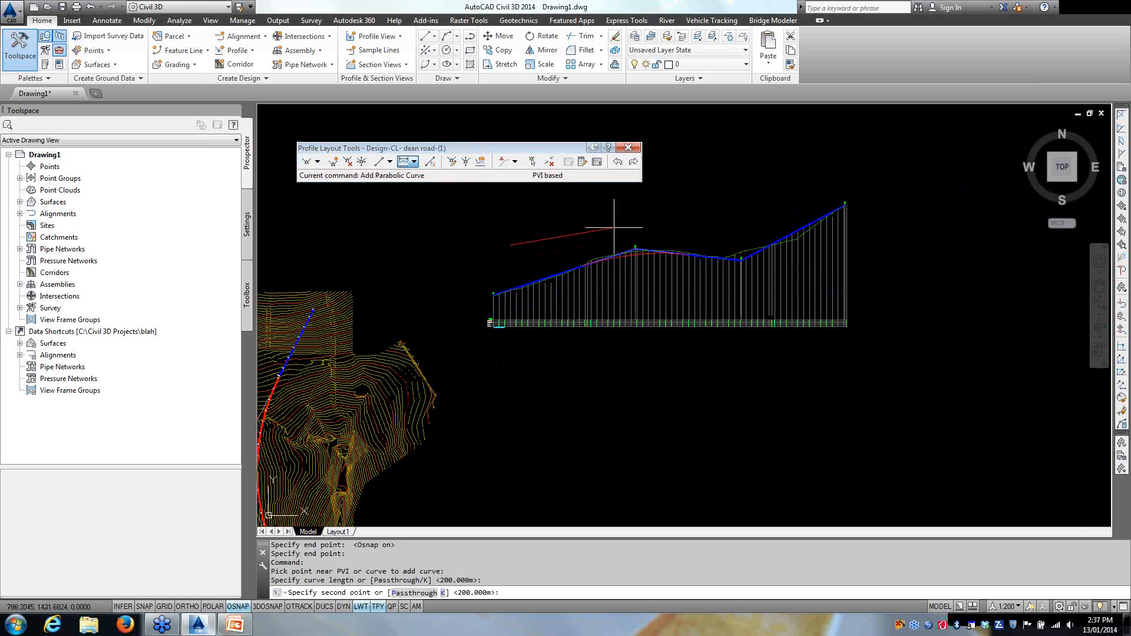
pyautogui.click(610, 223)
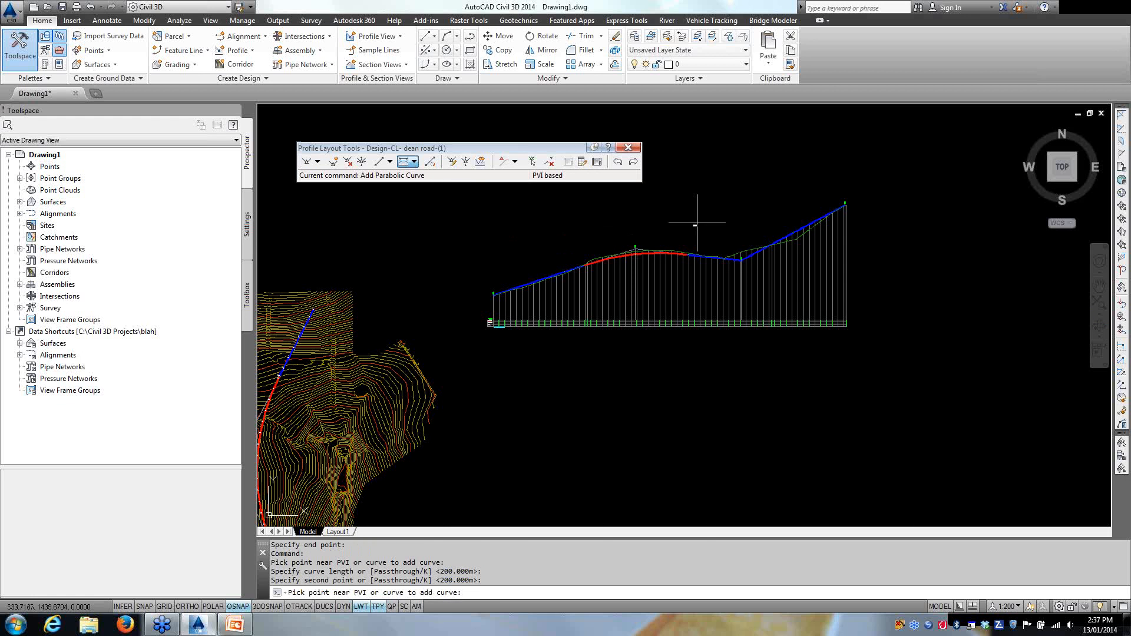
# Step: Add a second free vertical parabola at the dip PVI of the design profile, picking its length with two points
pyautogui.click(741, 241)
pyautogui.click(676, 233)
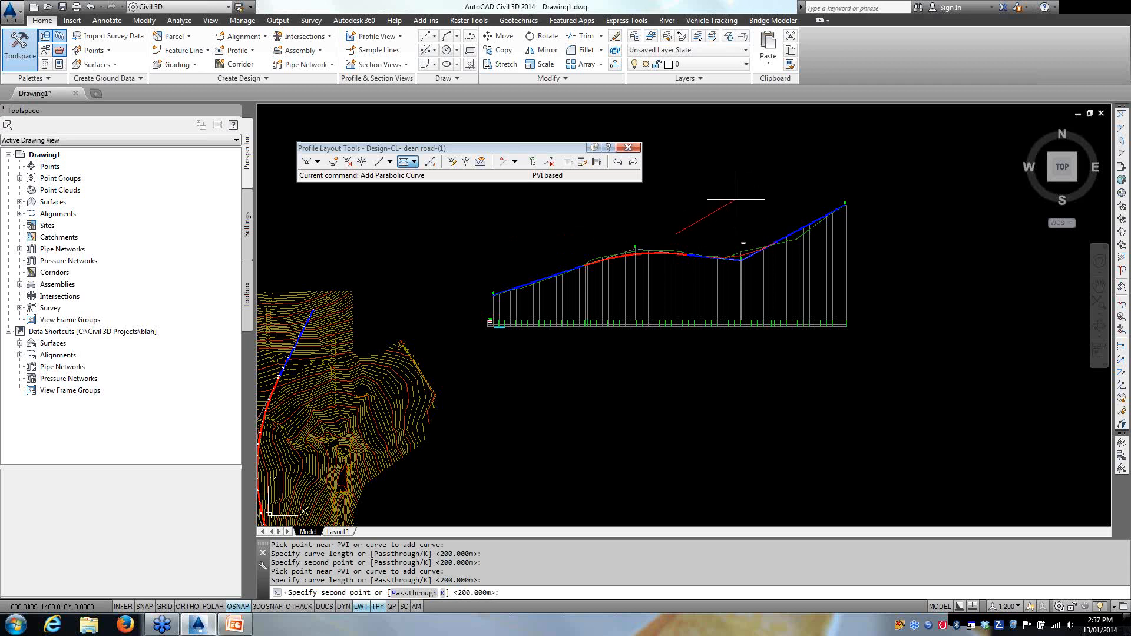
pyautogui.click(740, 197)
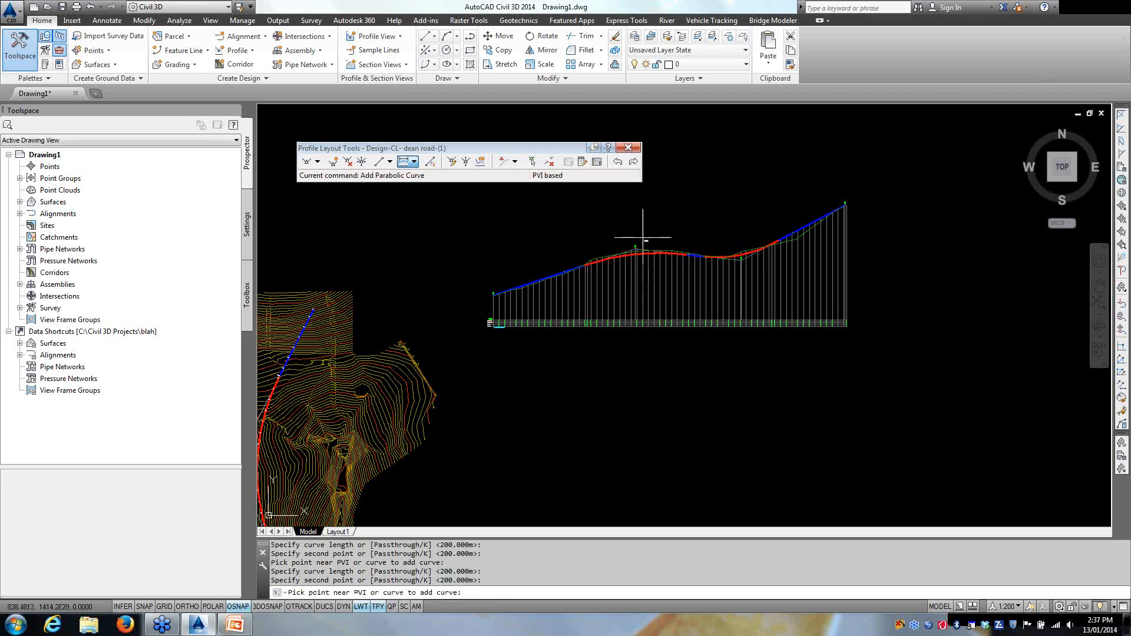
pyautogui.press('Escape')
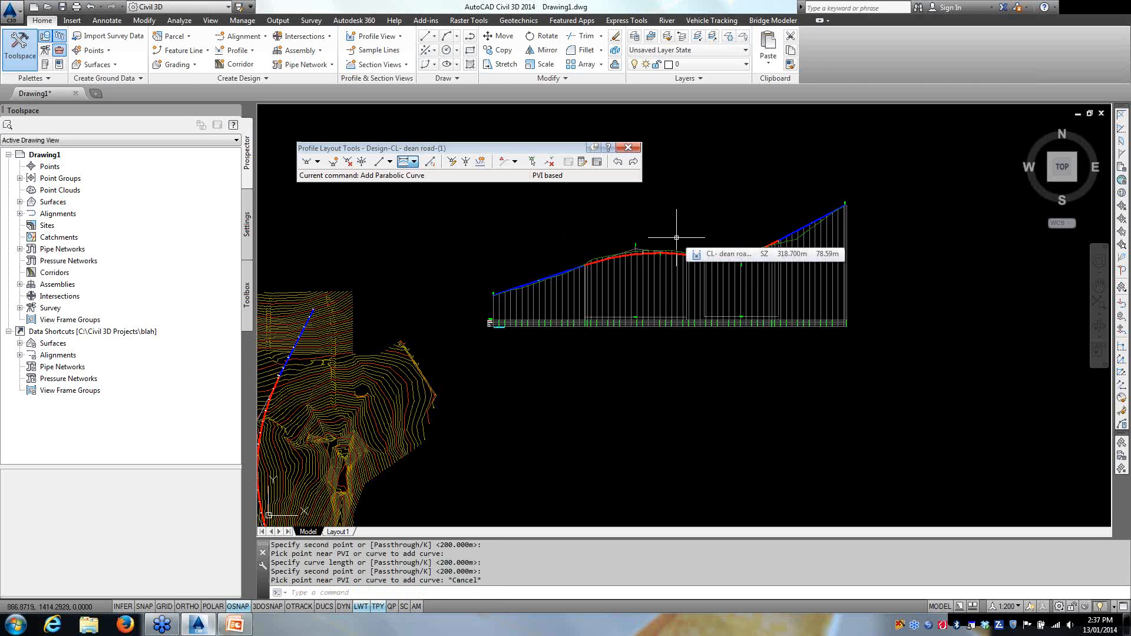
# Step: Check the design profile by selecting it, deselect it, and close the profile layout tools
pyautogui.click(794, 232)
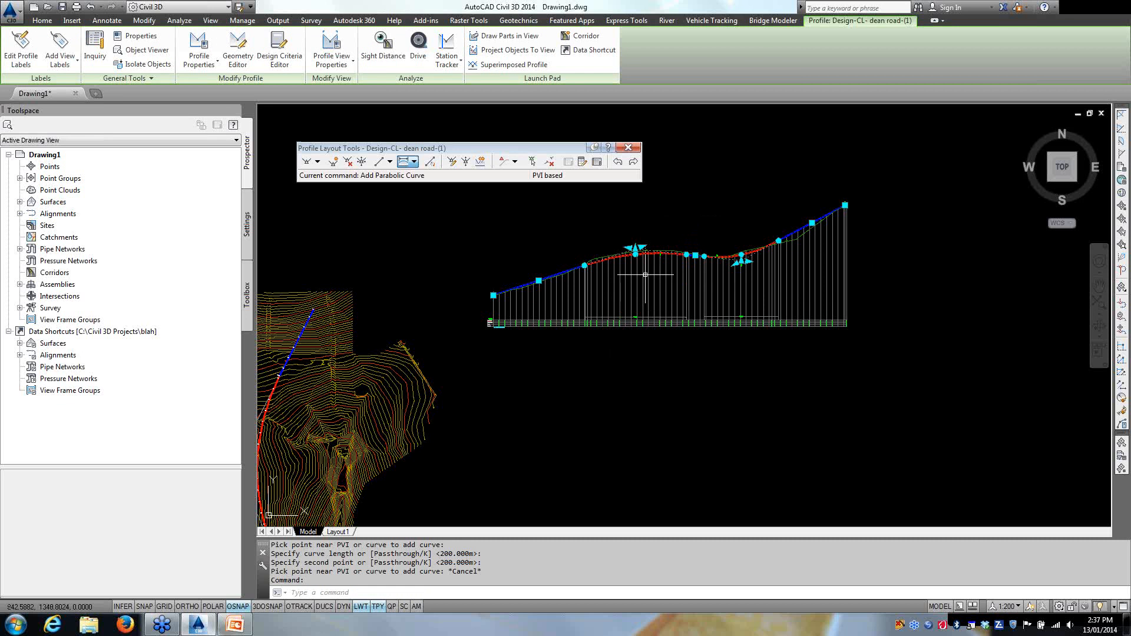
pyautogui.press('Escape')
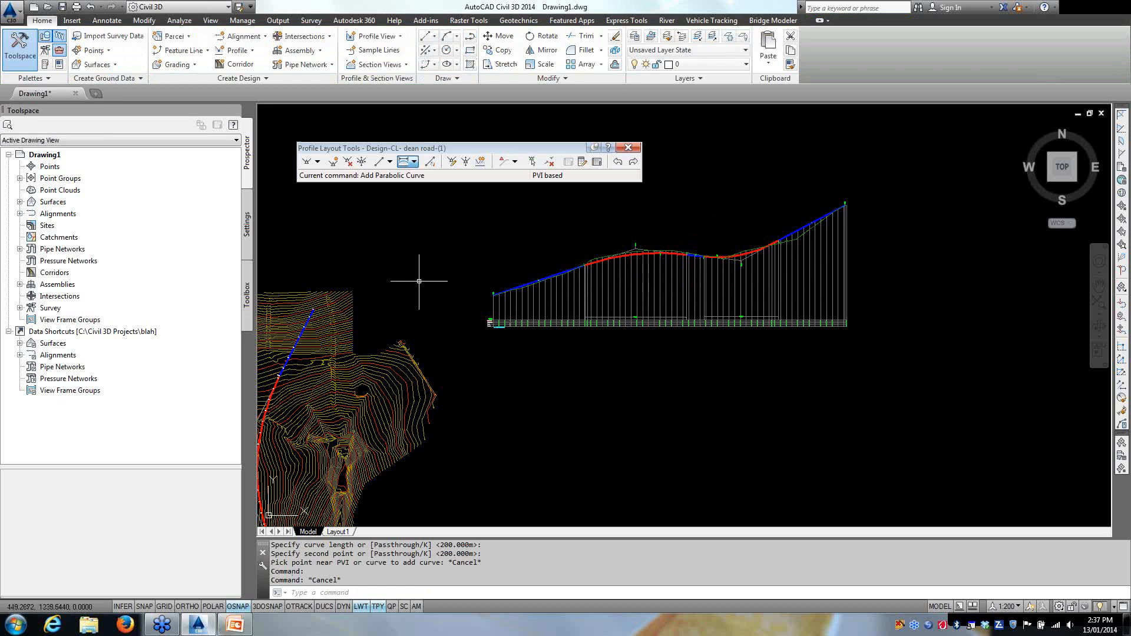
pyautogui.scroll(4, 444, 277)
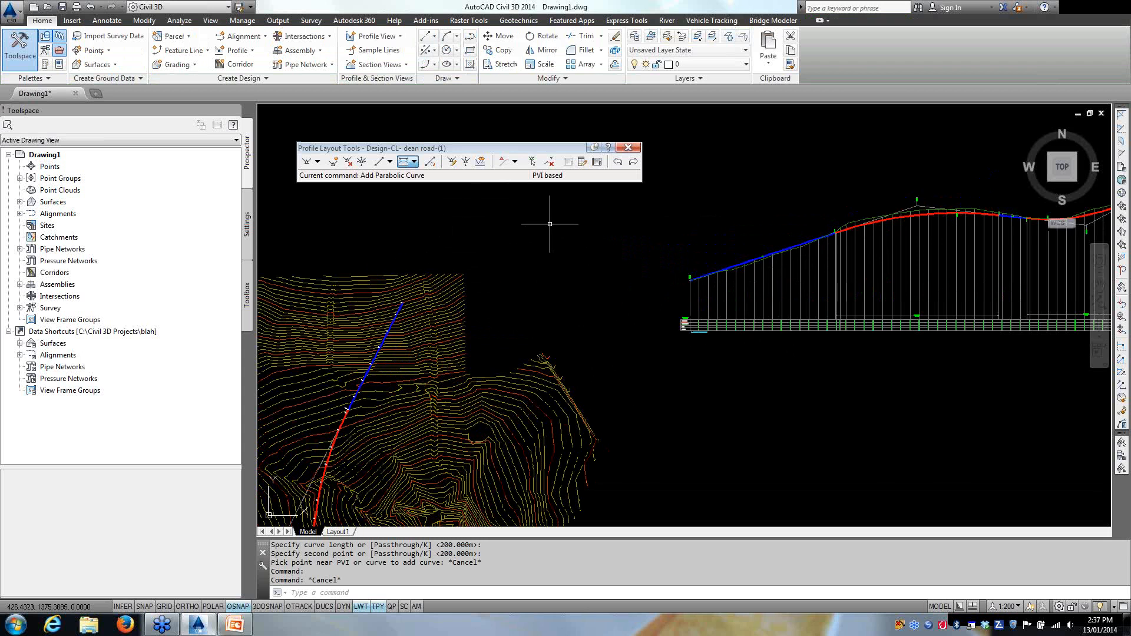
pyautogui.scroll(-2, 577, 308)
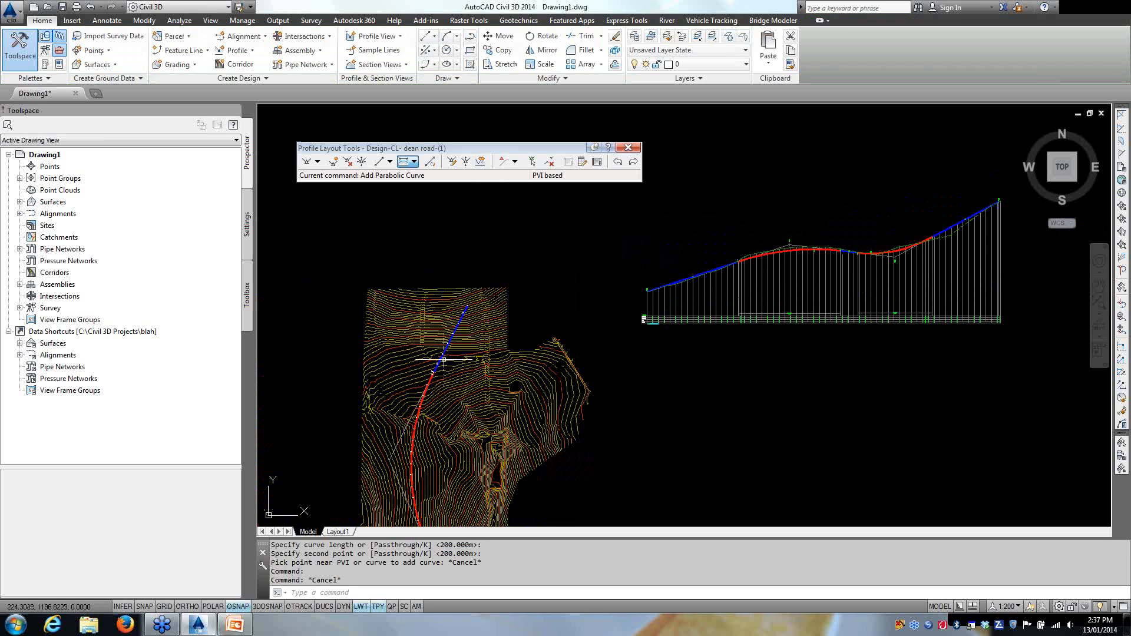
pyautogui.press('Escape')
pyautogui.press('Escape')
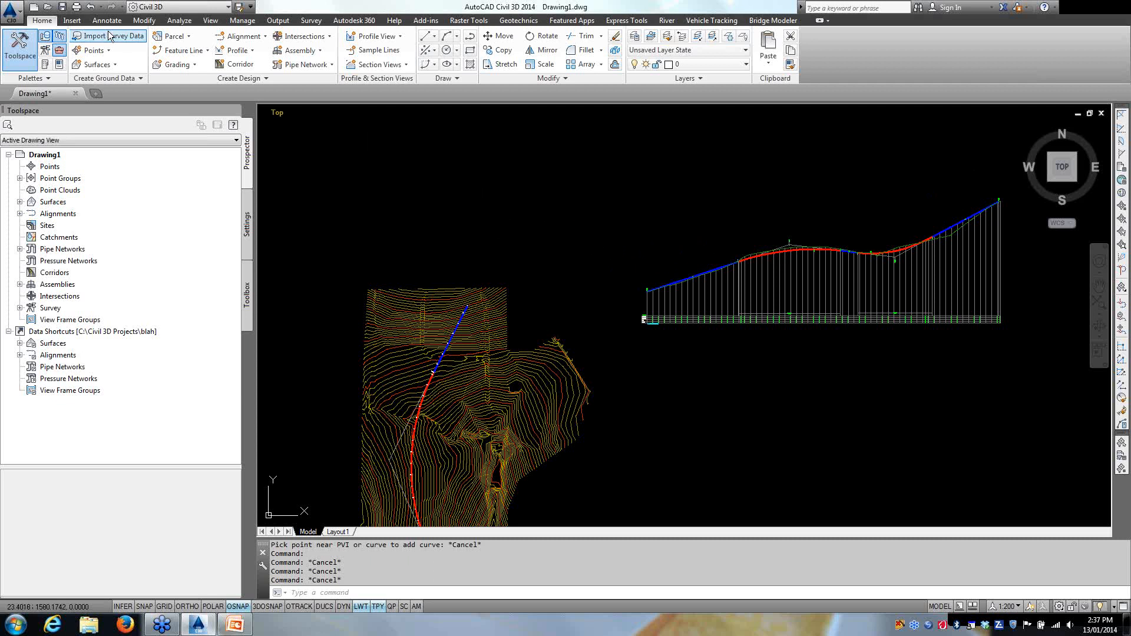
# Step: Create an assembly named main of type Undivided Crowned Road and place its baseline between the surface and the profile view
pyautogui.click(317, 53)
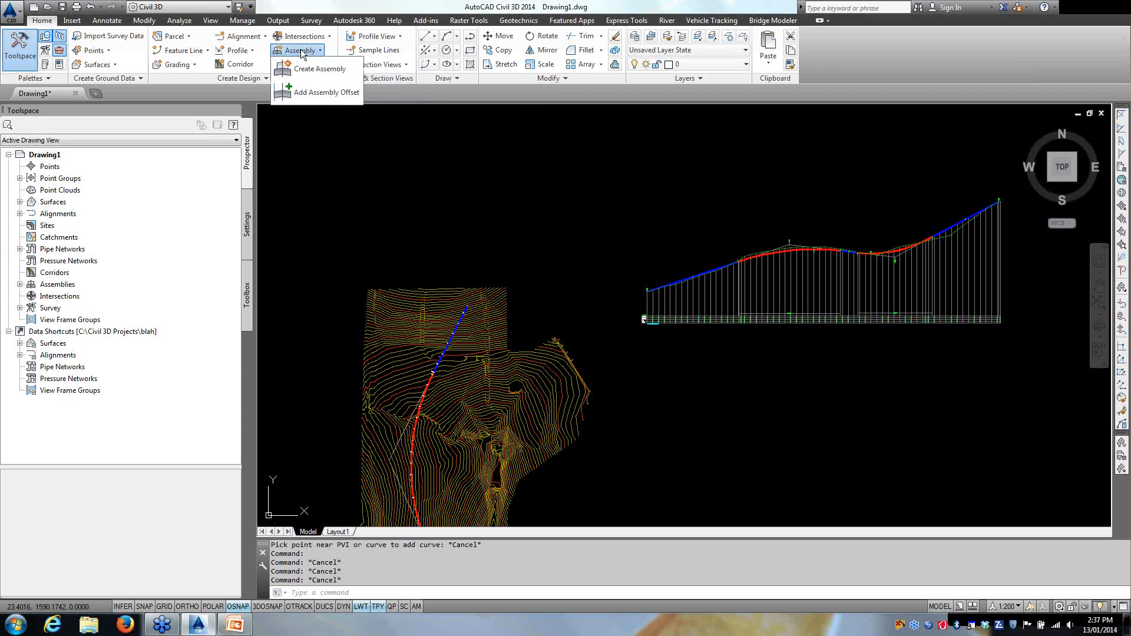
pyautogui.click(310, 70)
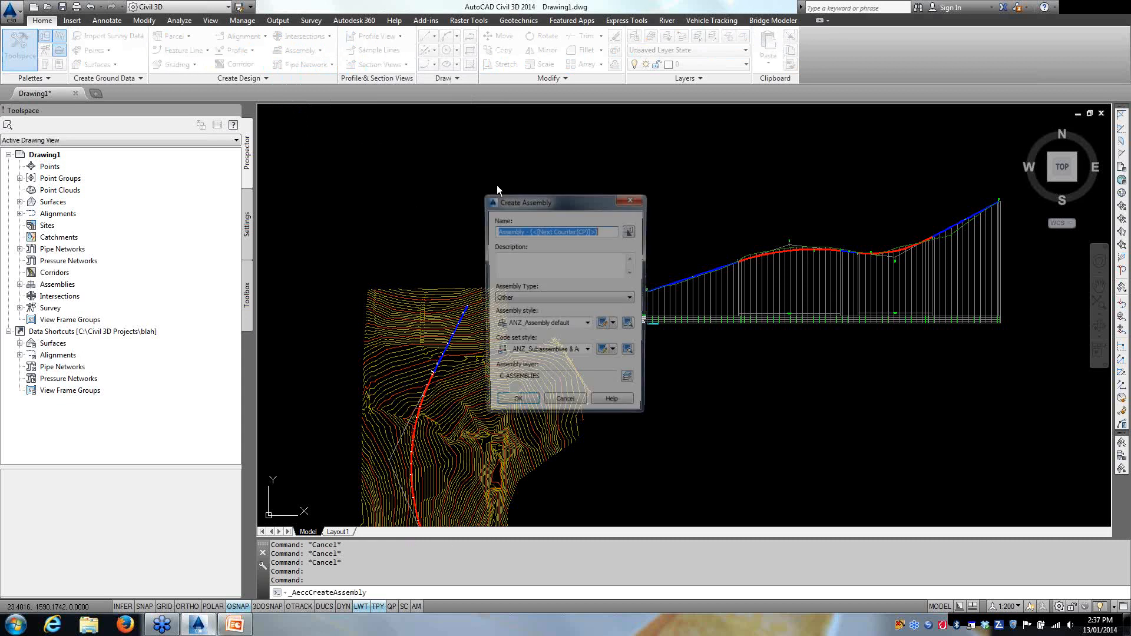
pyautogui.moveTo(507, 199); pyautogui.dragTo(650, 172)
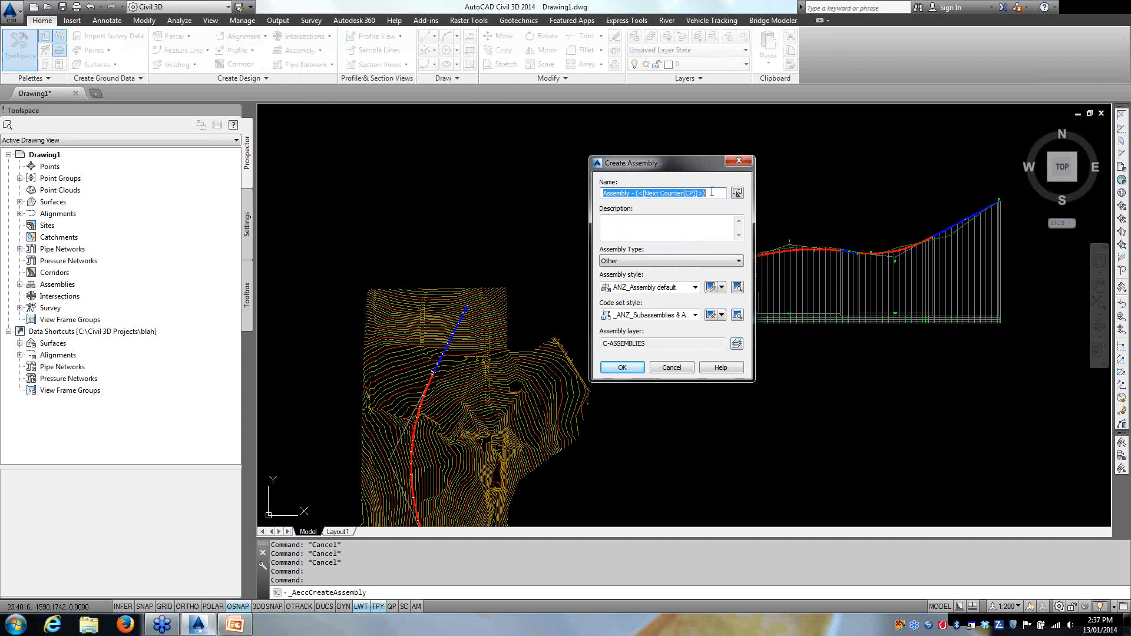
pyautogui.write('ma')
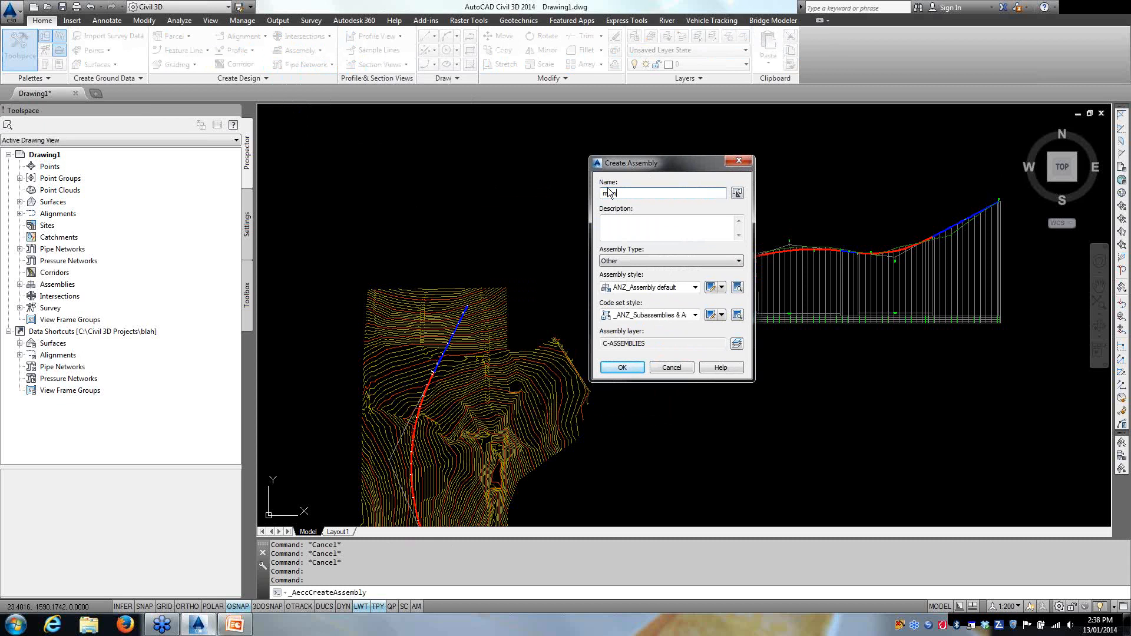
pyautogui.click(650, 261)
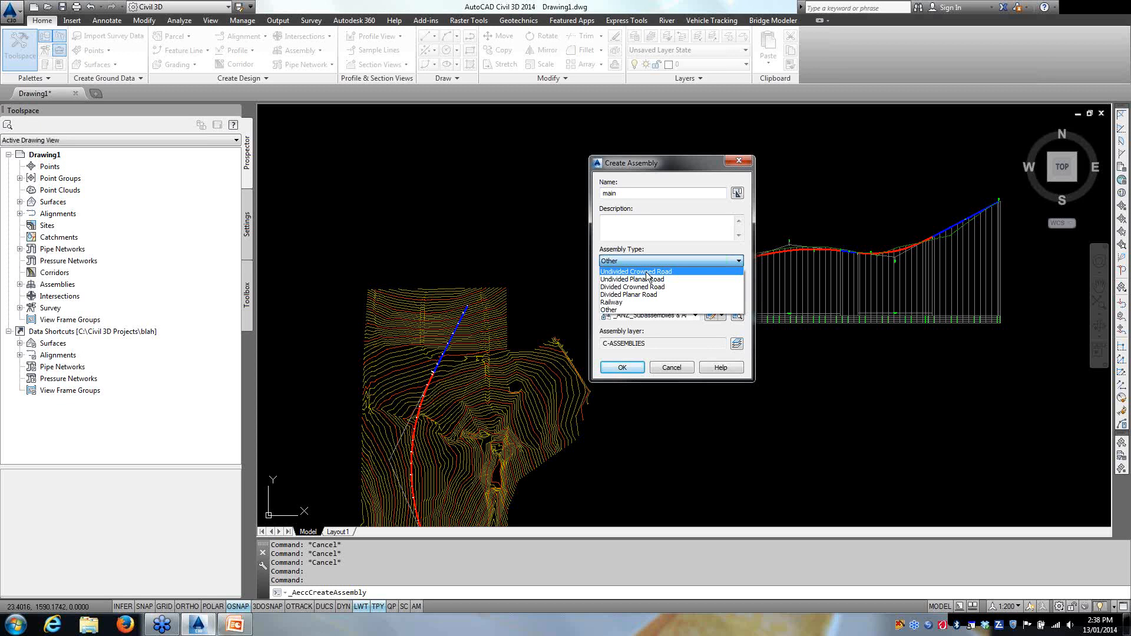
pyautogui.click(648, 272)
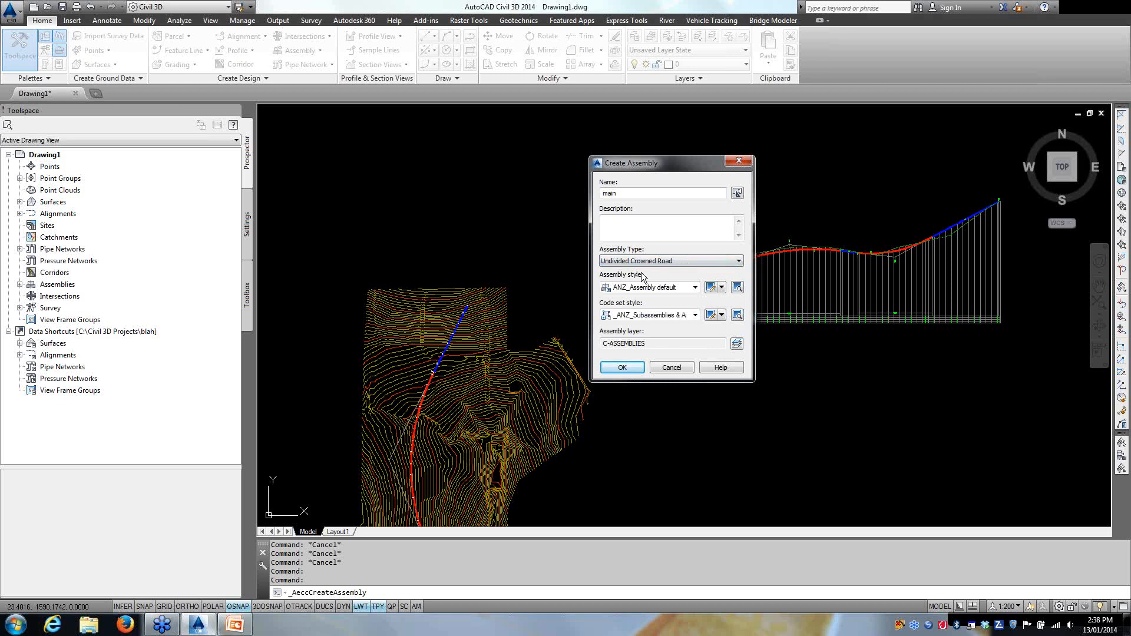
pyautogui.click(622, 367)
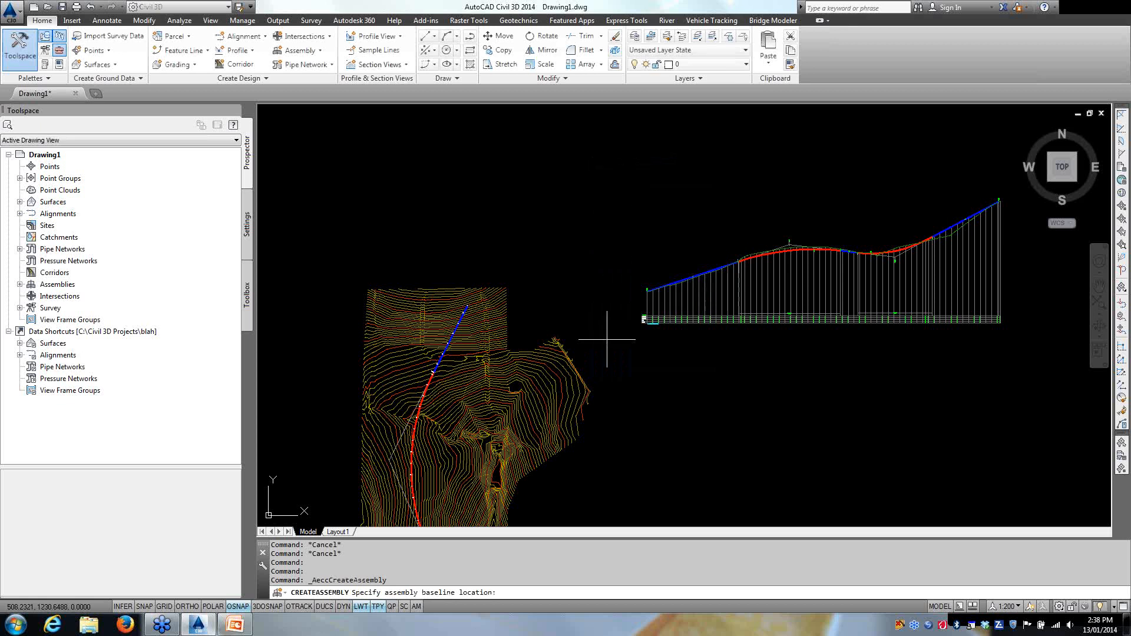
pyautogui.click(579, 264)
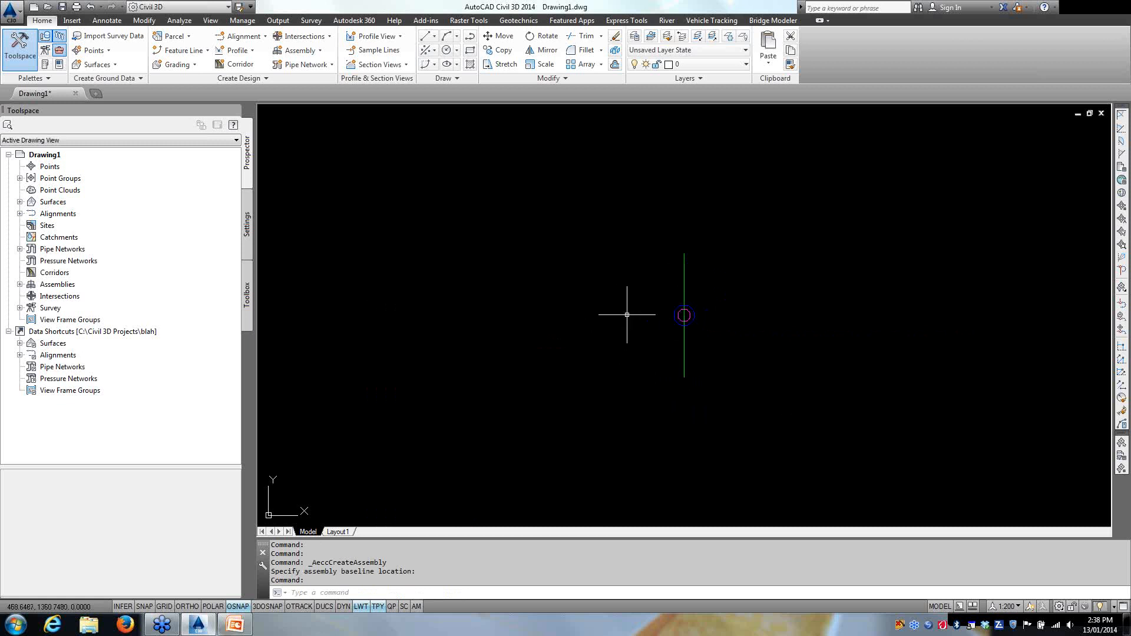
# Step: Draw a large circle centred on the main assembly's baseline marker to make its location easy to find
pyautogui.scroll(-4, 644, 323)
pyautogui.scroll(-3, 645, 323)
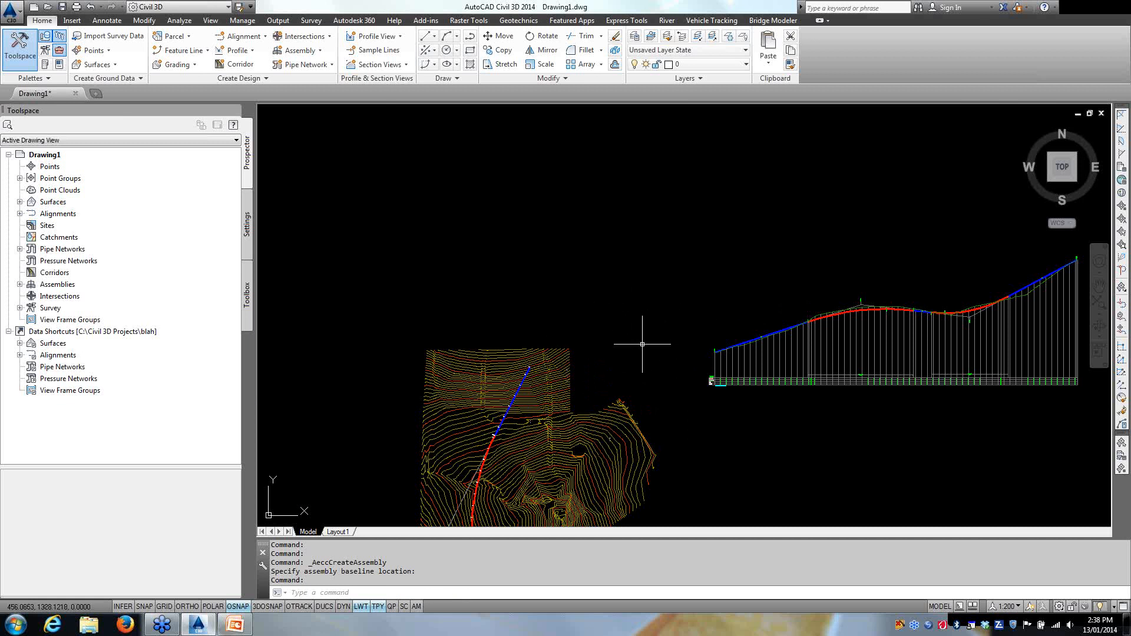
pyautogui.scroll(6, 649, 320)
pyautogui.scroll(2, 603, 356)
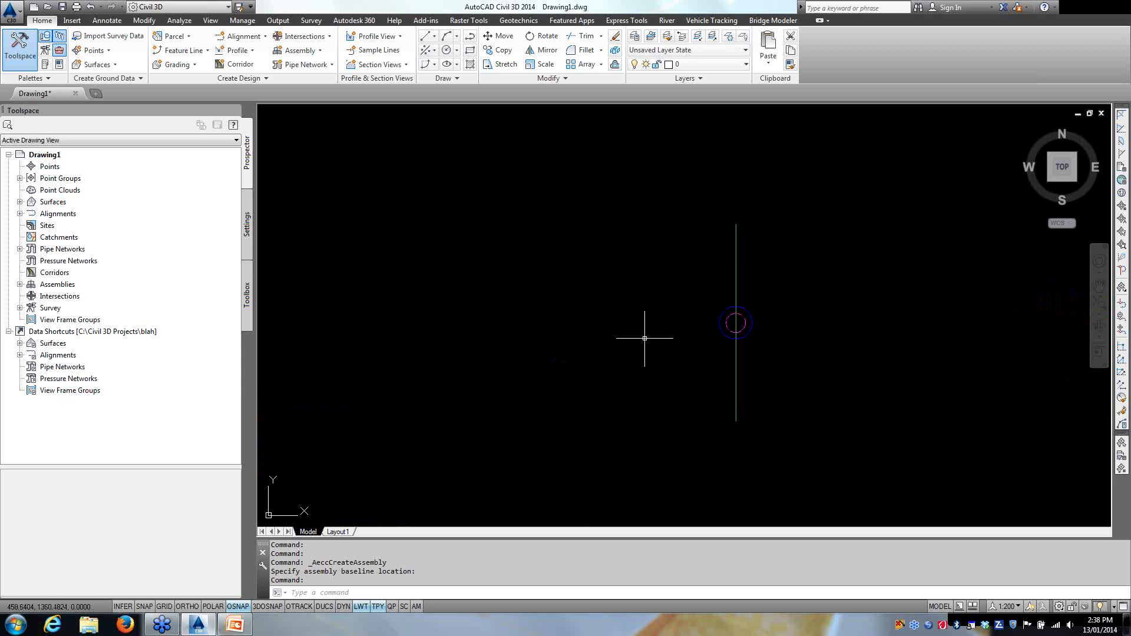
pyautogui.press('Return')
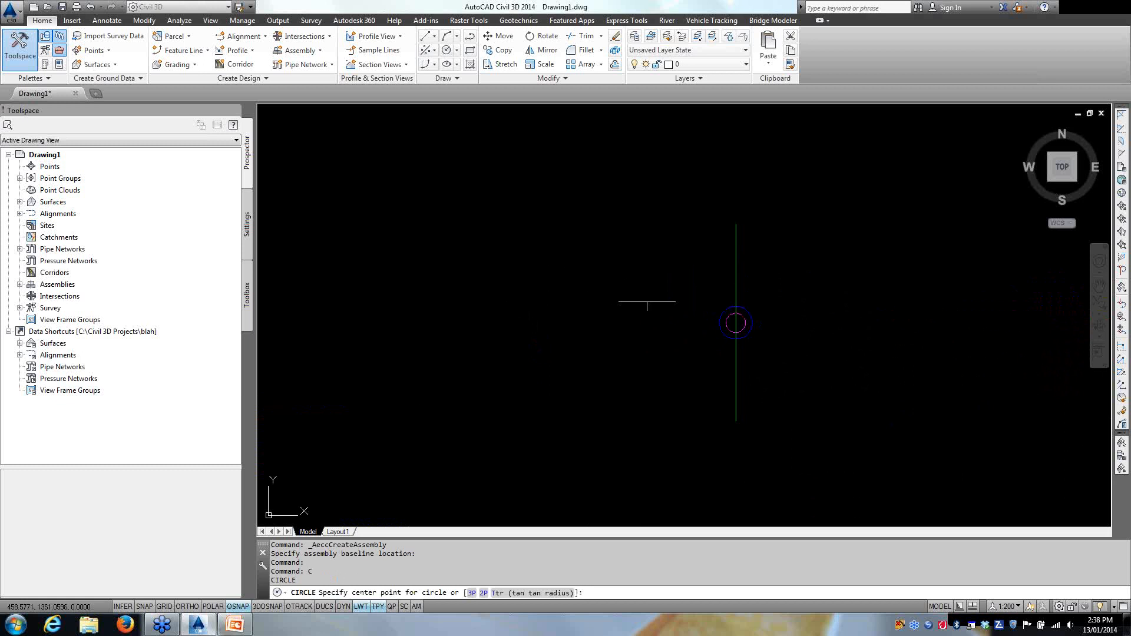
pyautogui.click(733, 324)
pyautogui.scroll(-5, 466, 393)
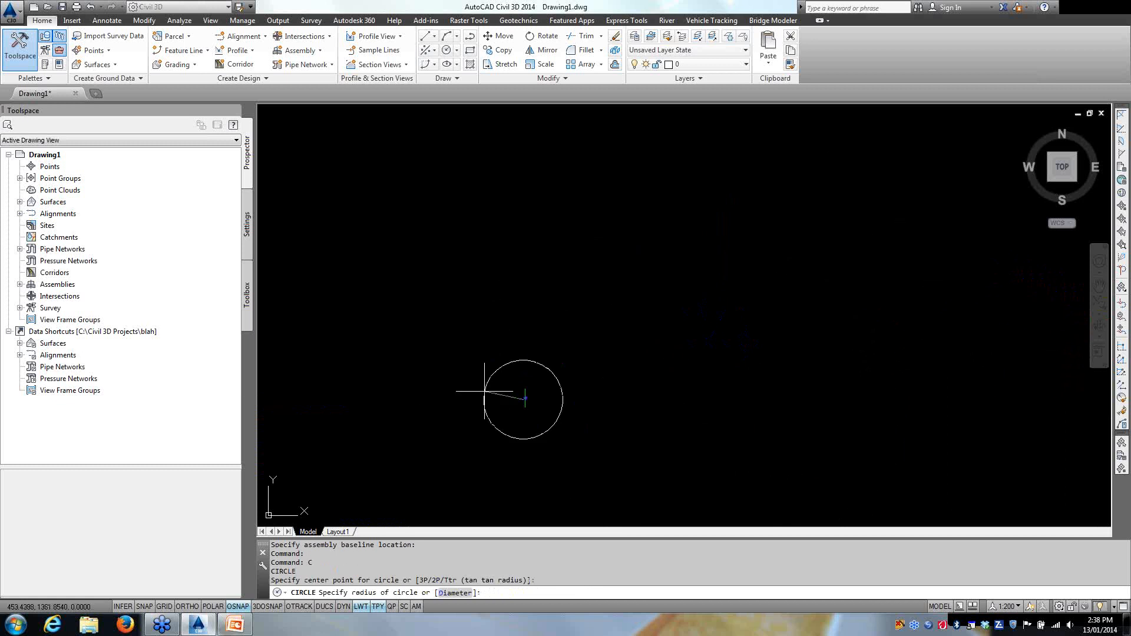
pyautogui.scroll(-2, 436, 393)
pyautogui.click(428, 390)
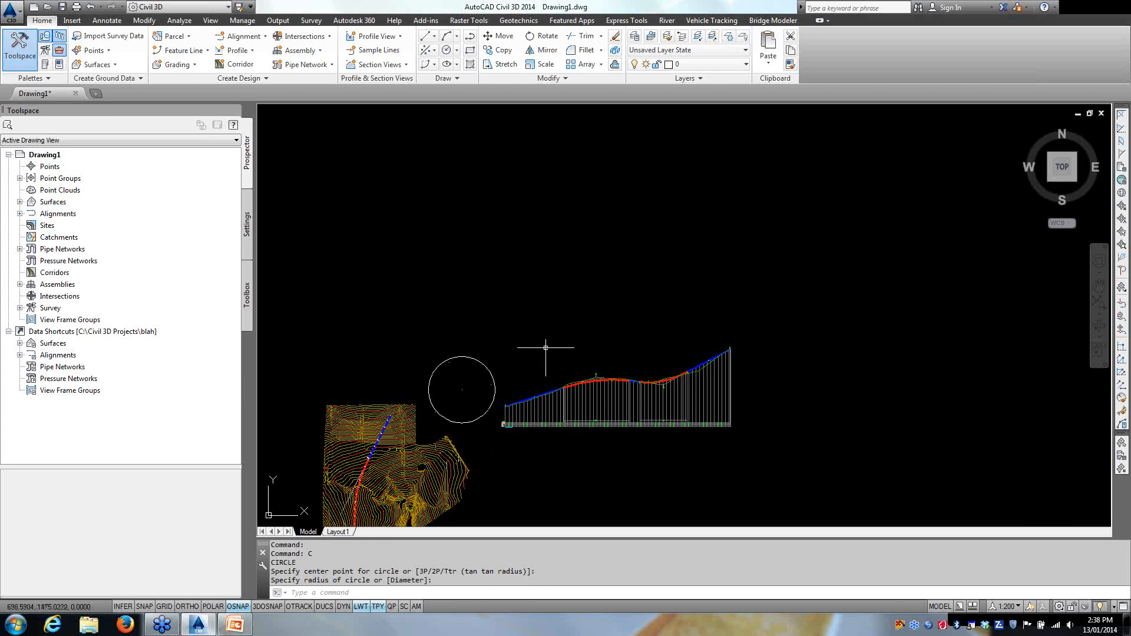
# Step: Zoom in on the assembly baseline and open the tool palettes with the ANZ Content 2014 palette set
pyautogui.moveTo(428, 389); pyautogui.dragTo(505, 285, button='middle')
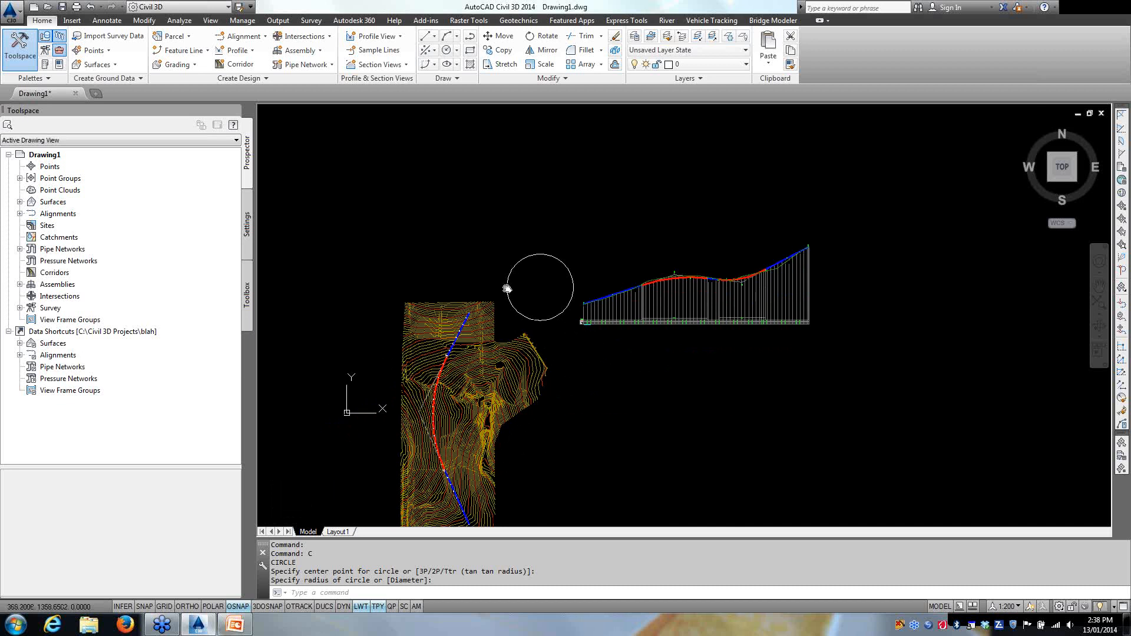
pyautogui.scroll(8, 541, 291)
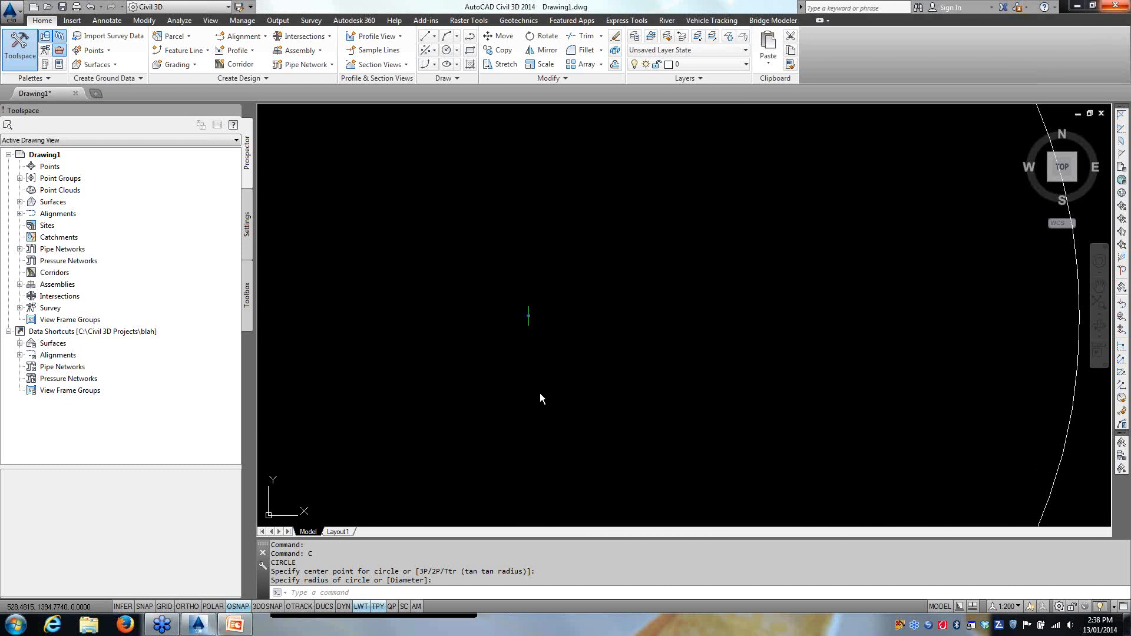
pyautogui.click(46, 66)
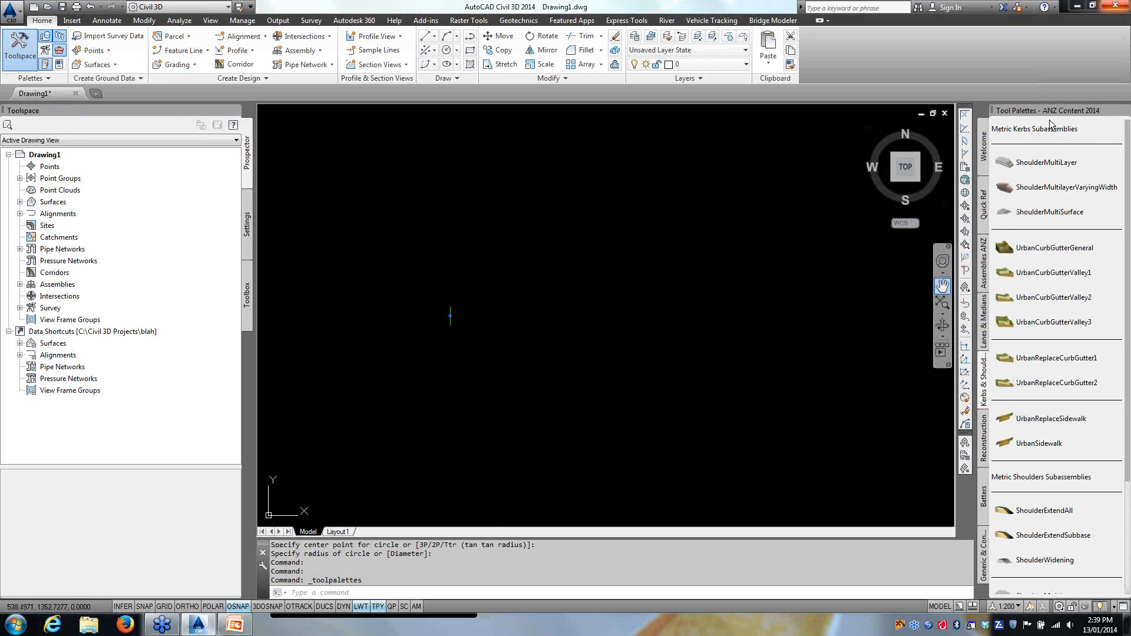
pyautogui.rightClick(1087, 109)
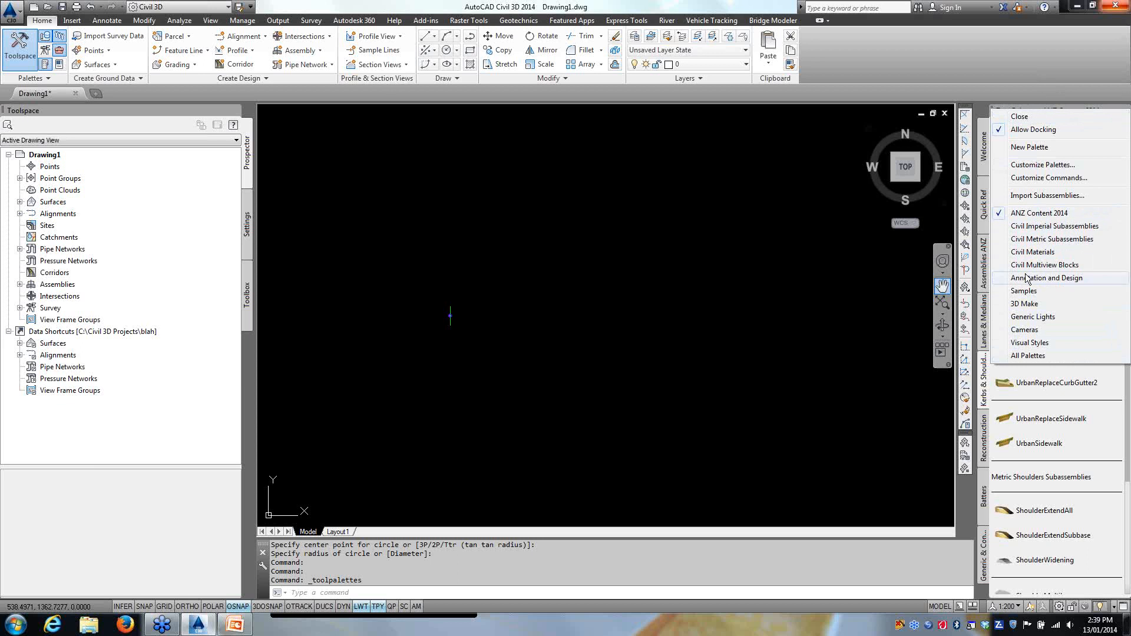
pyautogui.click(1055, 219)
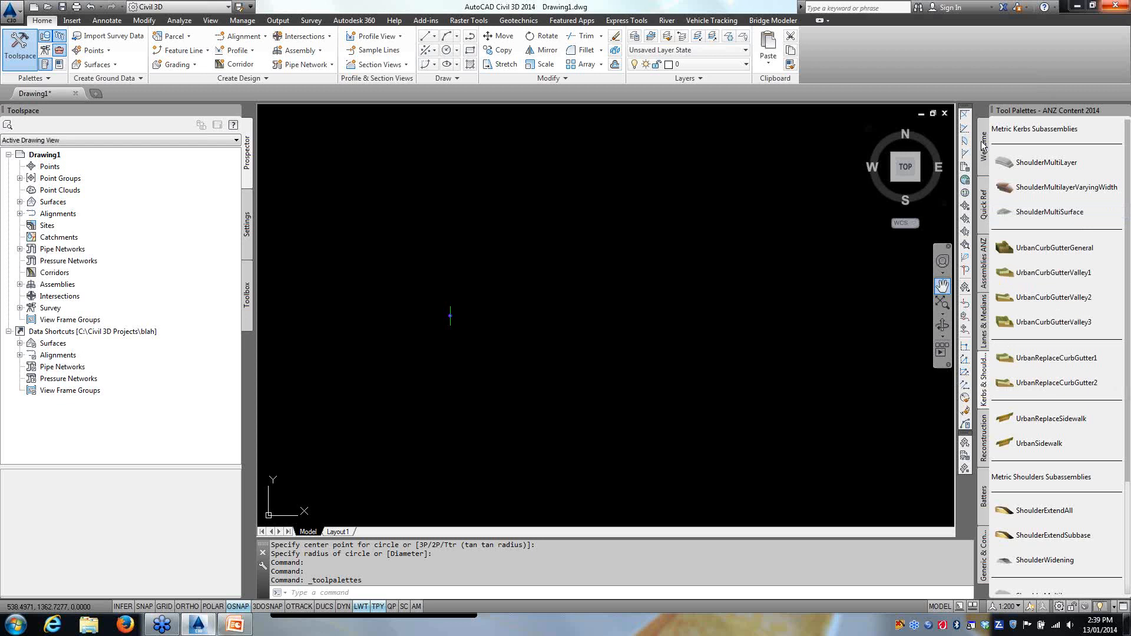
# Step: Show the Lanes & Medians subassemblies and open the help page for Multi Purpose Lane (including Superelevation with AOR)
pyautogui.click(984, 321)
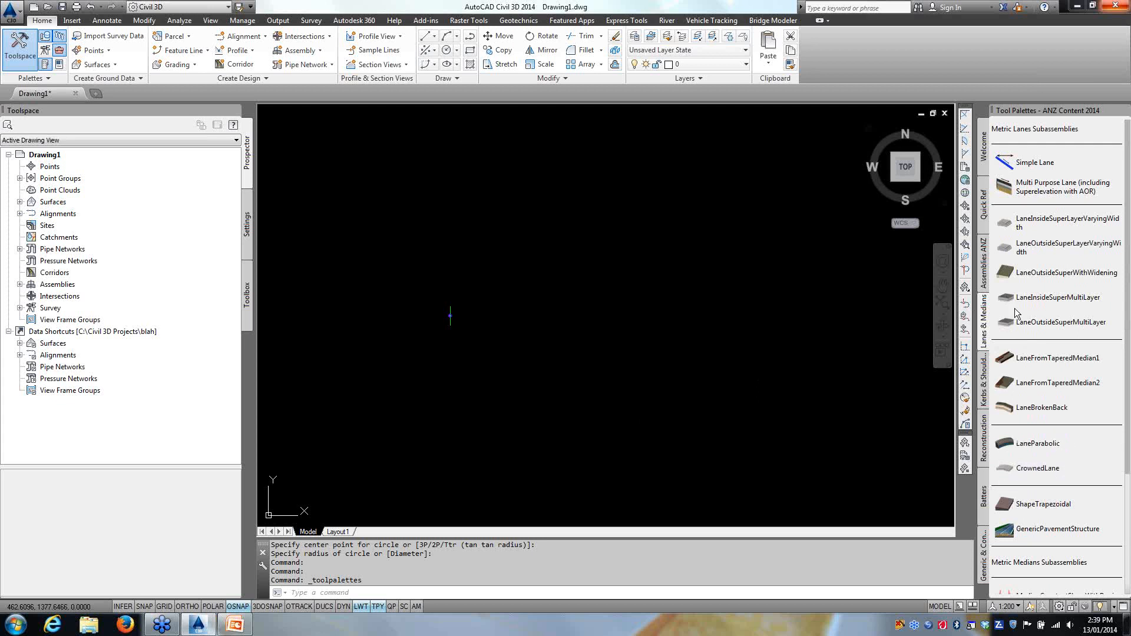
pyautogui.rightClick(1002, 191)
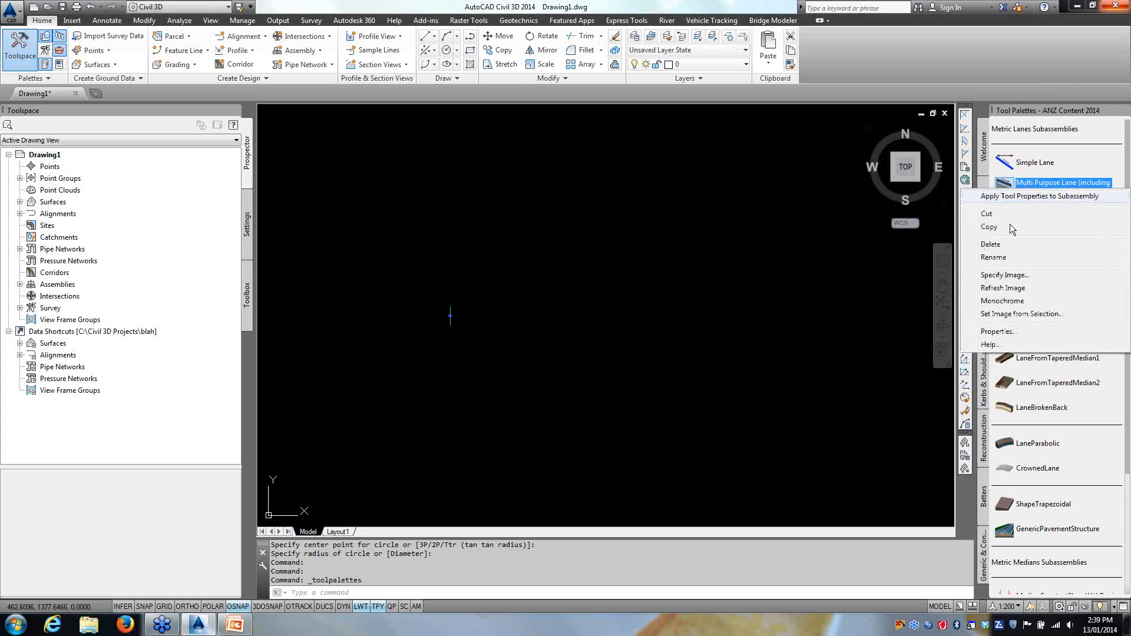
pyautogui.click(1001, 345)
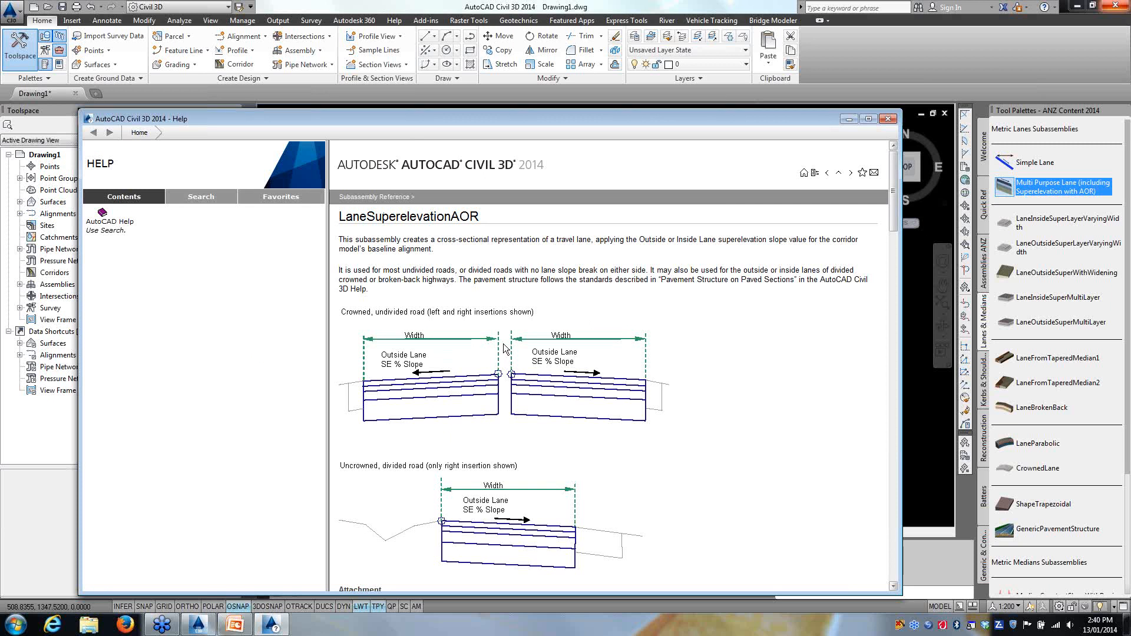
# Step: Read the LaneSuperelevationAOR help on cross-section diagrams, input parameters, and the lane width and outside elevation targets
pyautogui.scroll(-1, 708, 387)
pyautogui.scroll(-7, 705, 381)
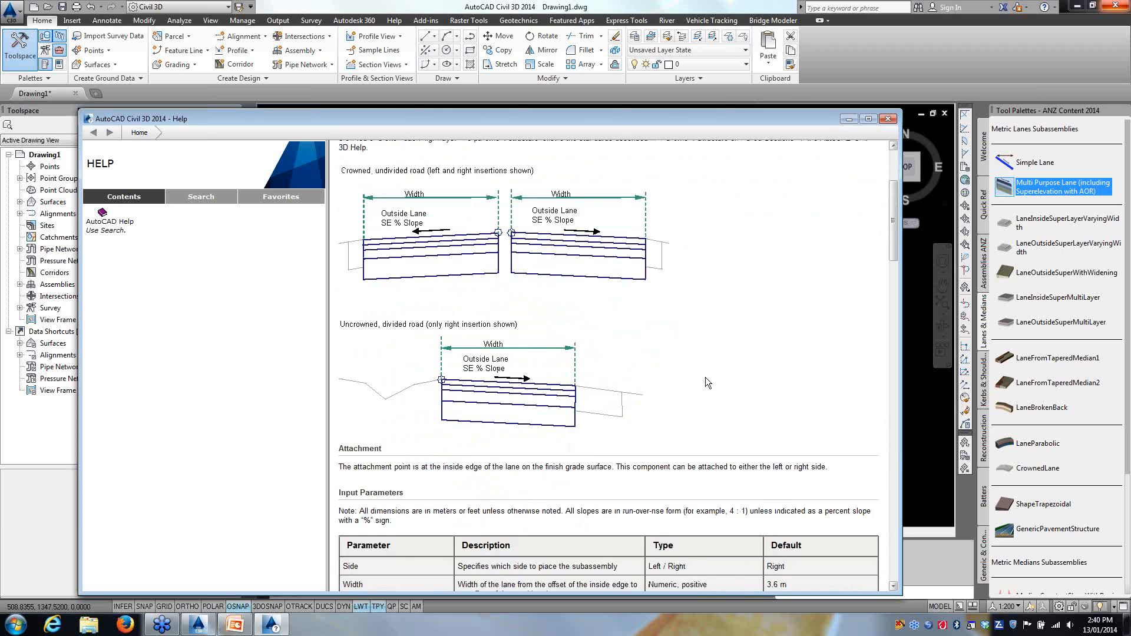
pyautogui.scroll(-4, 398, 320)
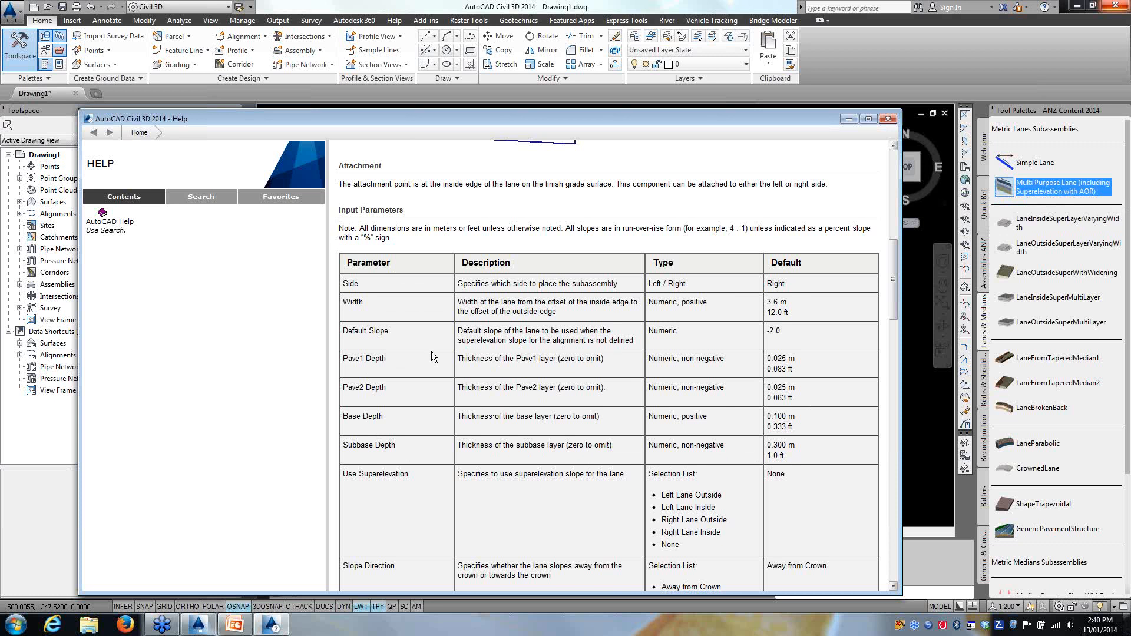
pyautogui.scroll(-7, 510, 311)
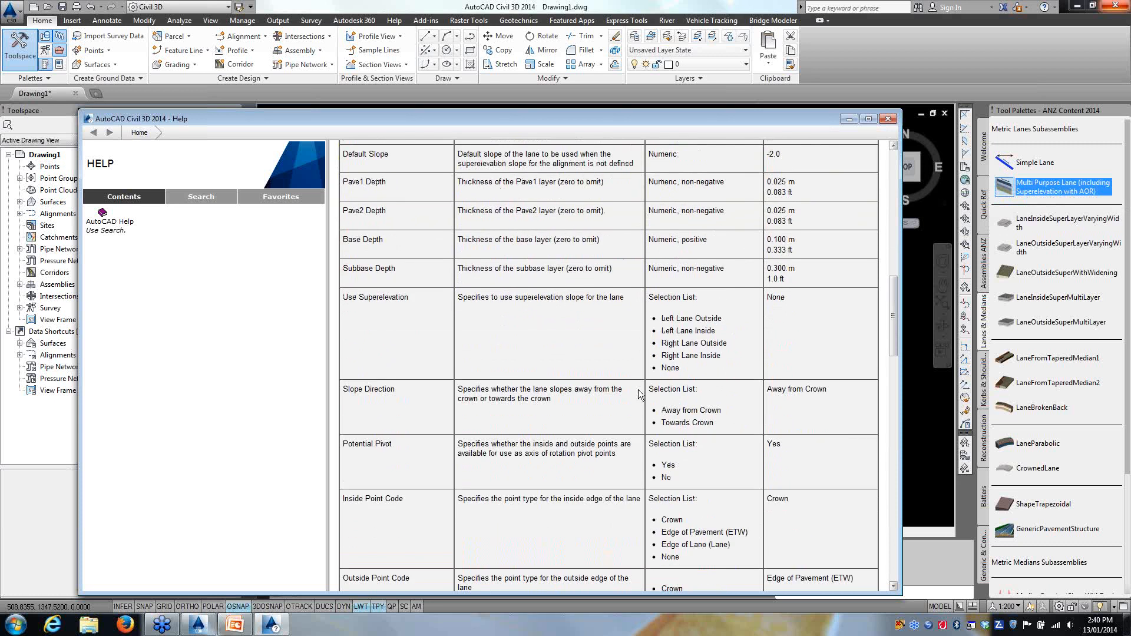
pyautogui.scroll(-3, 599, 396)
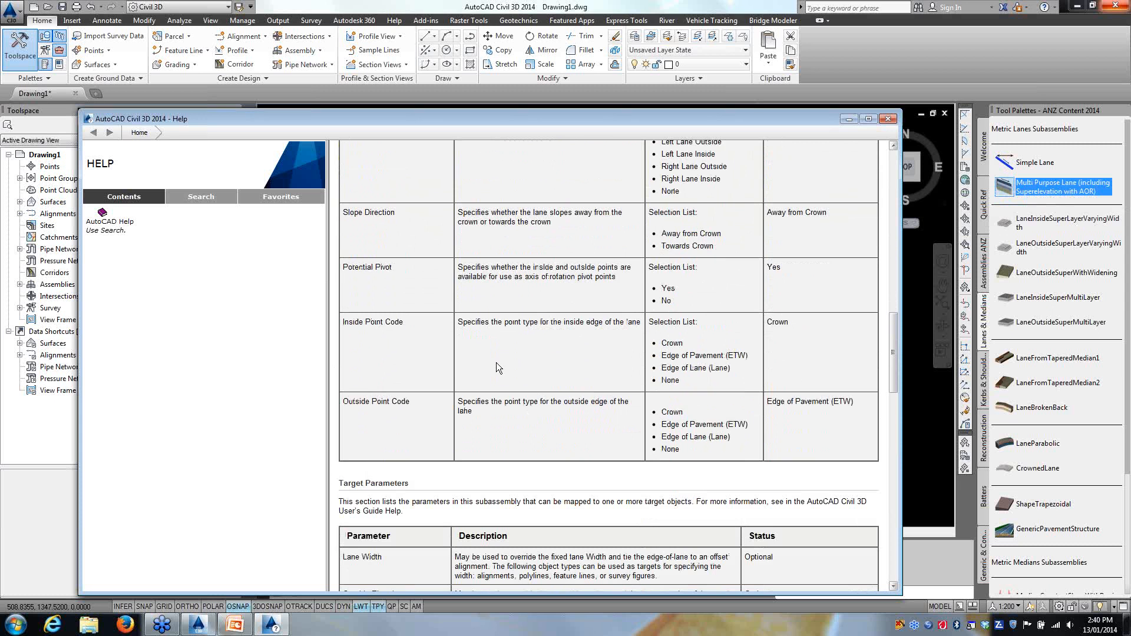
pyautogui.scroll(-5, 496, 375)
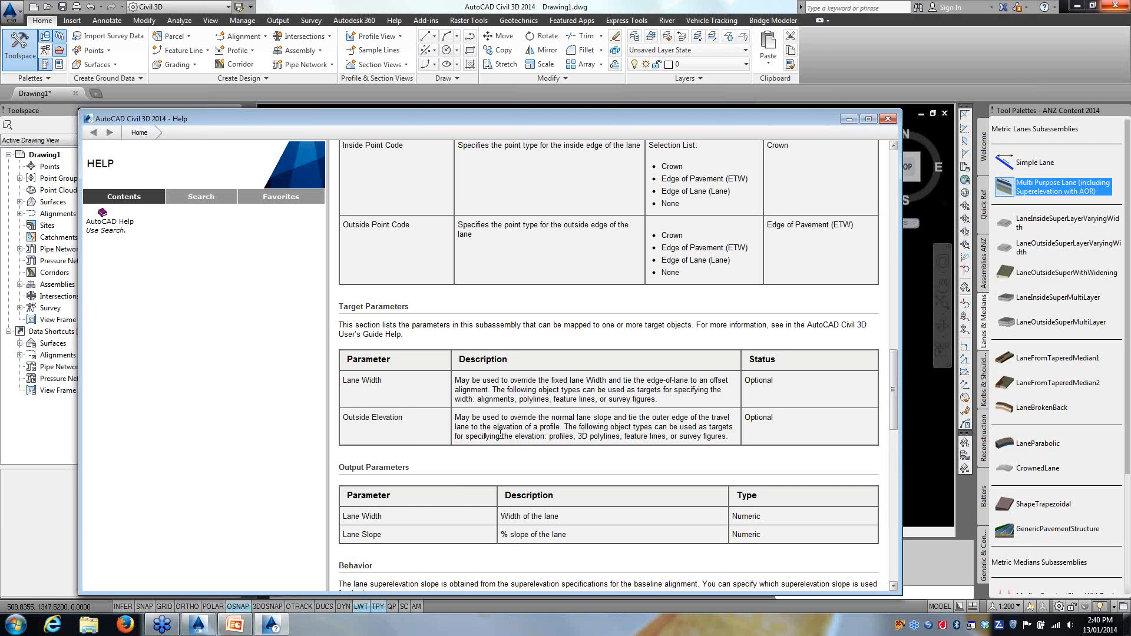
pyautogui.moveTo(550, 436); pyautogui.dragTo(726, 438)
pyautogui.click(482, 453)
# Step: Review the behavior, layout mode and point, link and shape code sections of the lane help, then close it
pyautogui.scroll(-4, 432, 413)
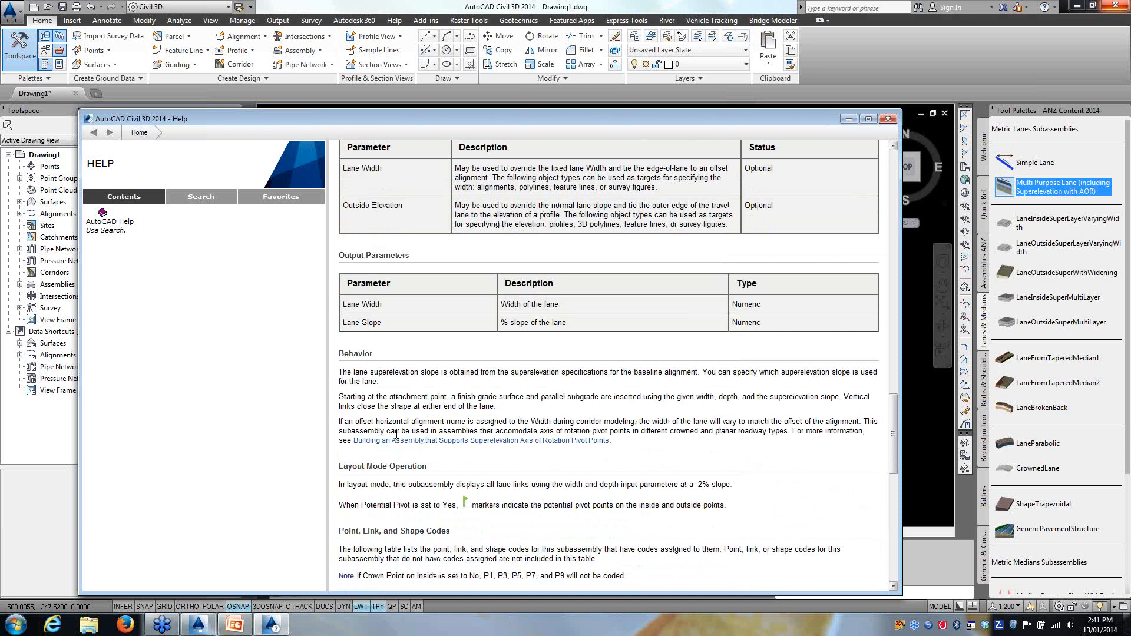
pyautogui.scroll(-3, 423, 422)
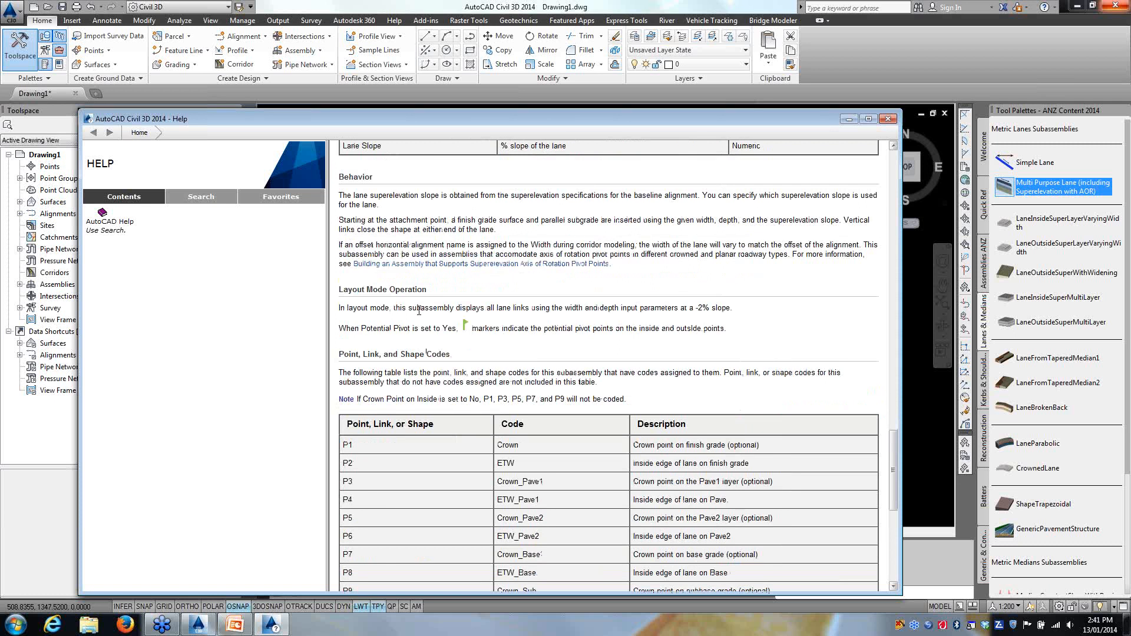
pyautogui.scroll(-6, 415, 358)
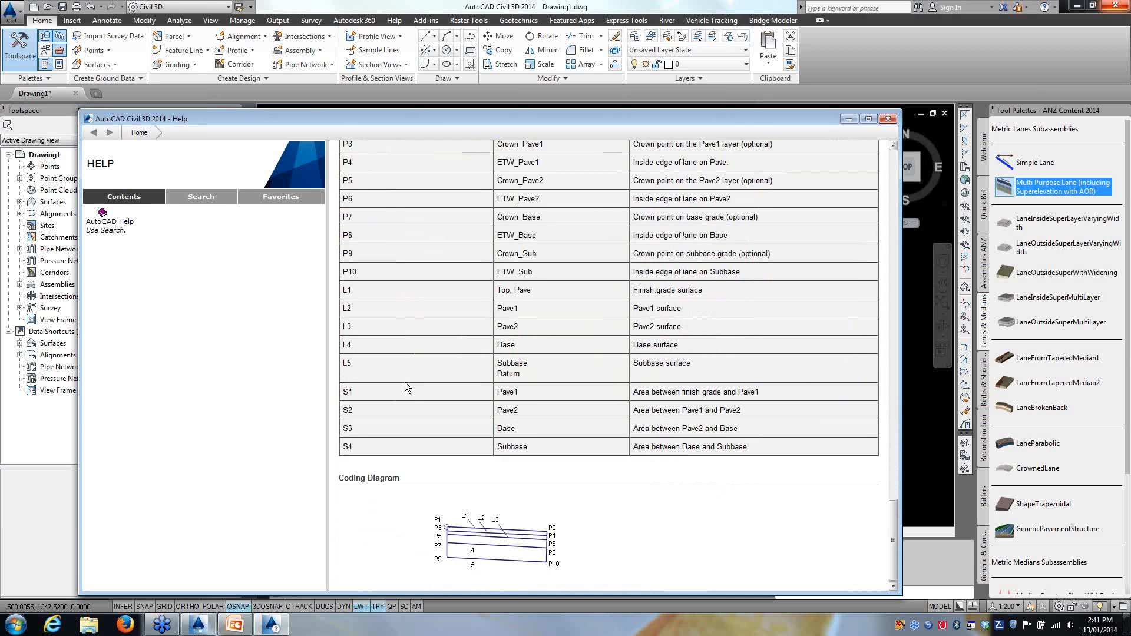
pyautogui.scroll(1, 404, 384)
pyautogui.scroll(-1, 366, 468)
pyautogui.scroll(3, 549, 401)
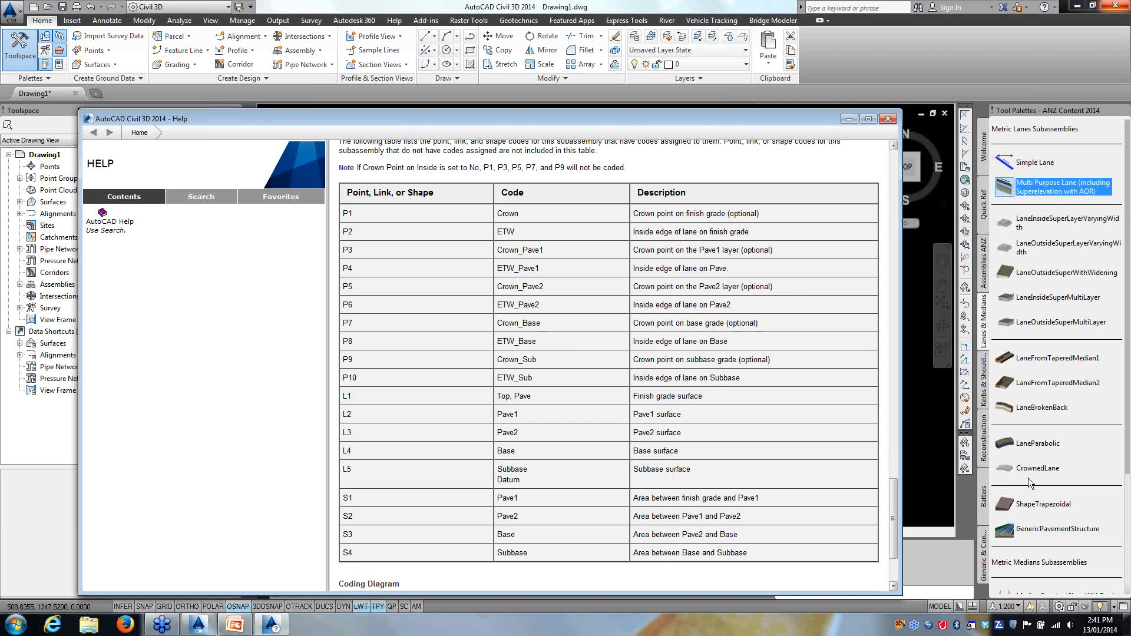
pyautogui.scroll(5, 557, 310)
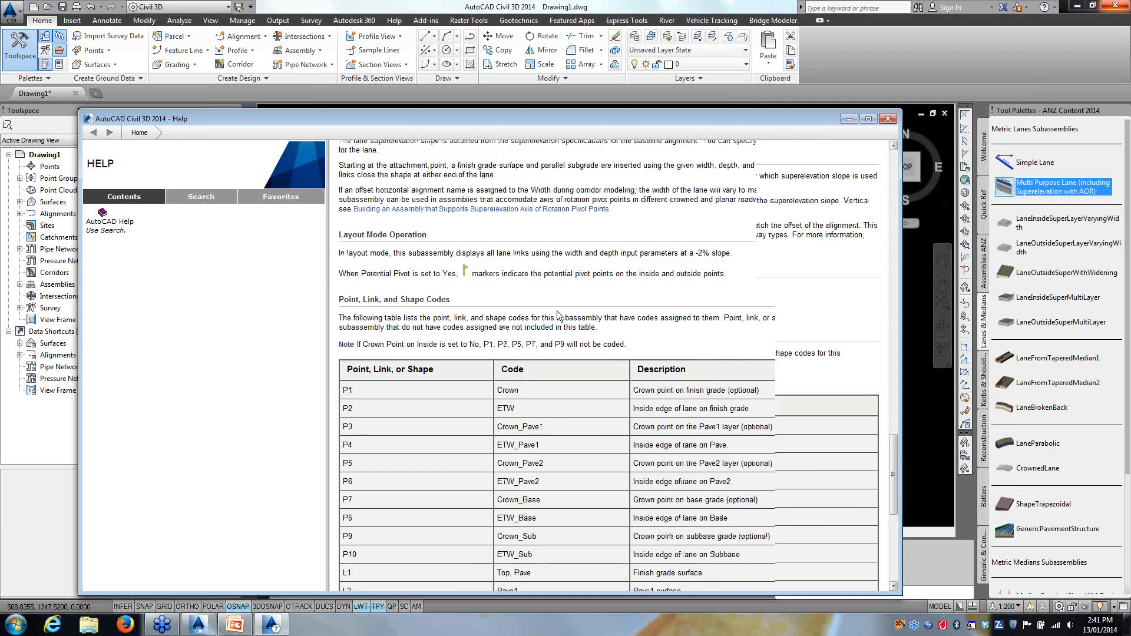
pyautogui.moveTo(521, 117); pyautogui.dragTo(316, 126)
pyautogui.click(676, 125)
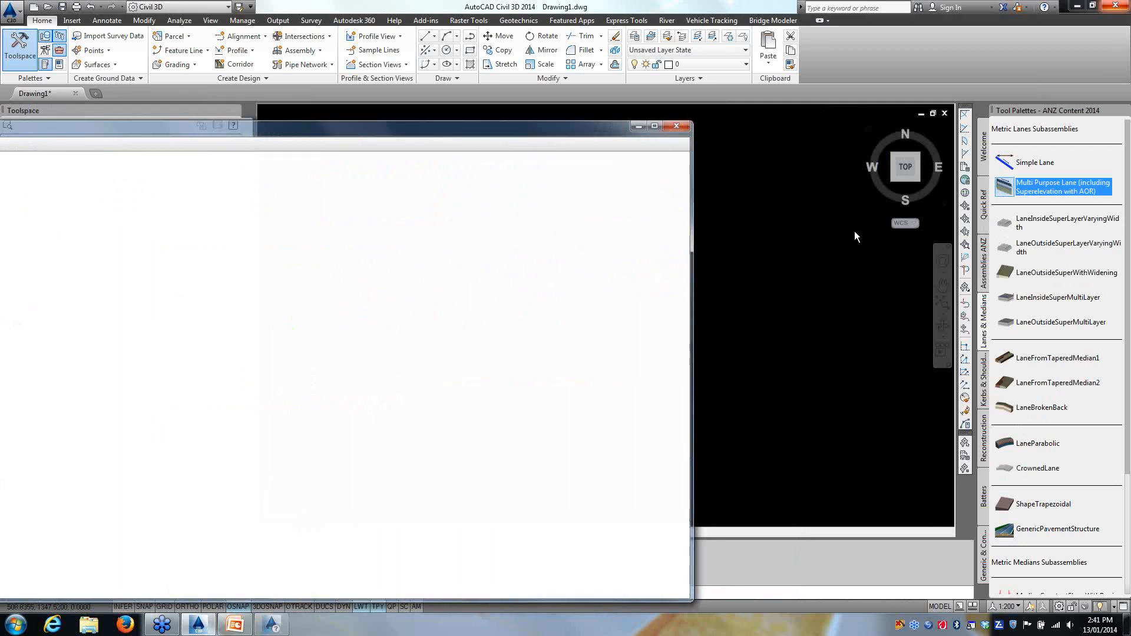
# Step: Start placing the Multi Purpose Lane, disable docking for the Properties palette and float it over the Toolspace
pyautogui.click(1011, 188)
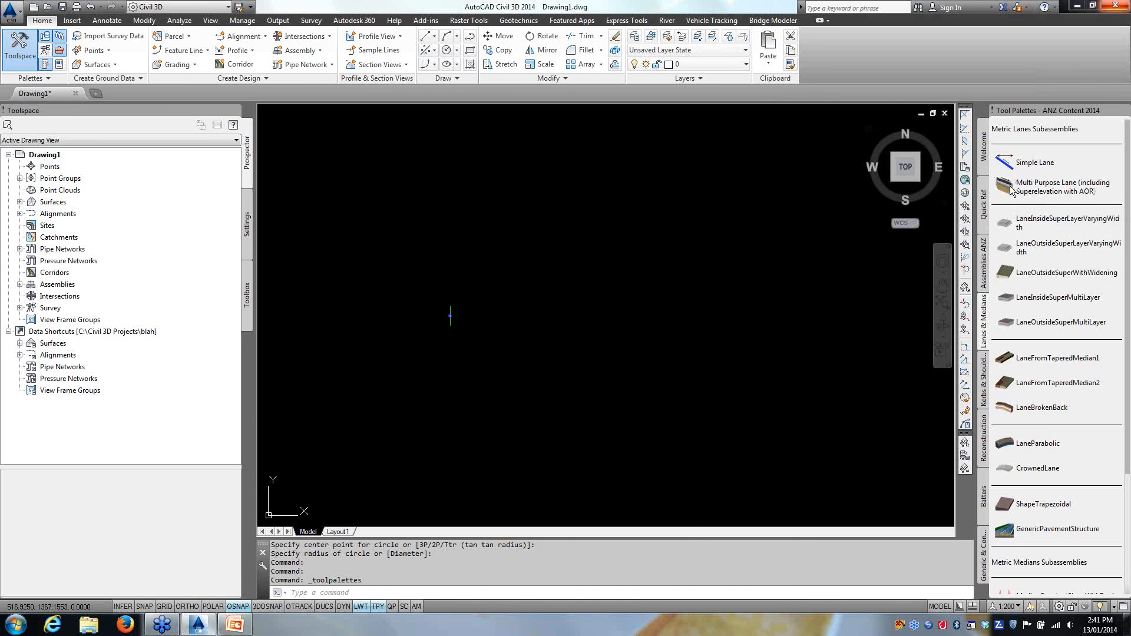
pyautogui.moveTo(246, 228); pyautogui.dragTo(115, 356)
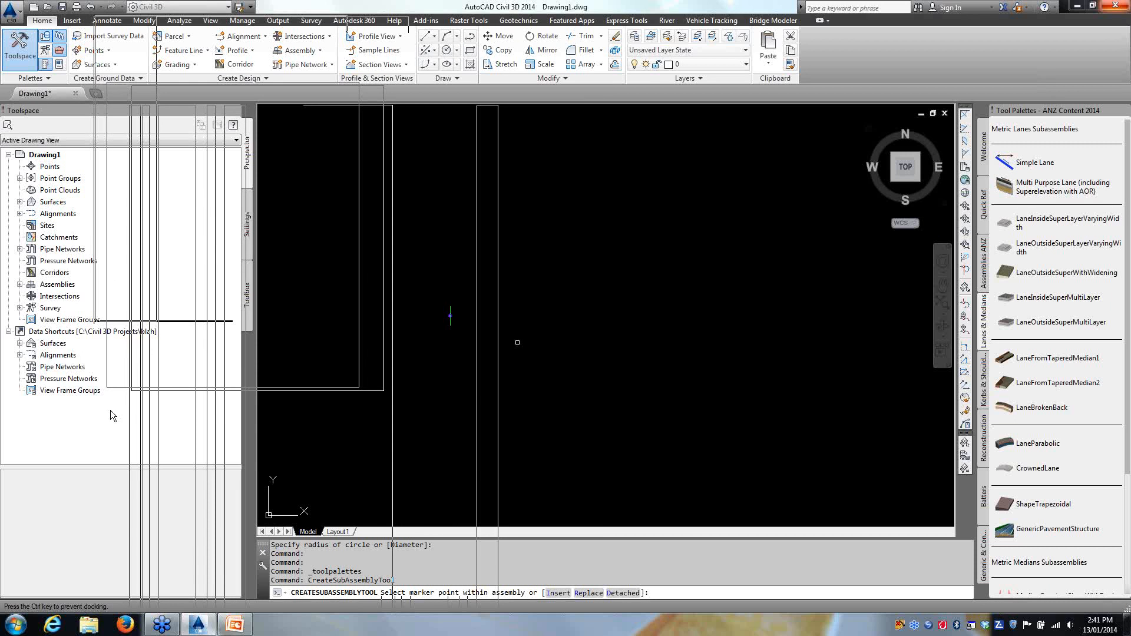
pyautogui.moveTo(114, 430); pyautogui.dragTo(114, 430)
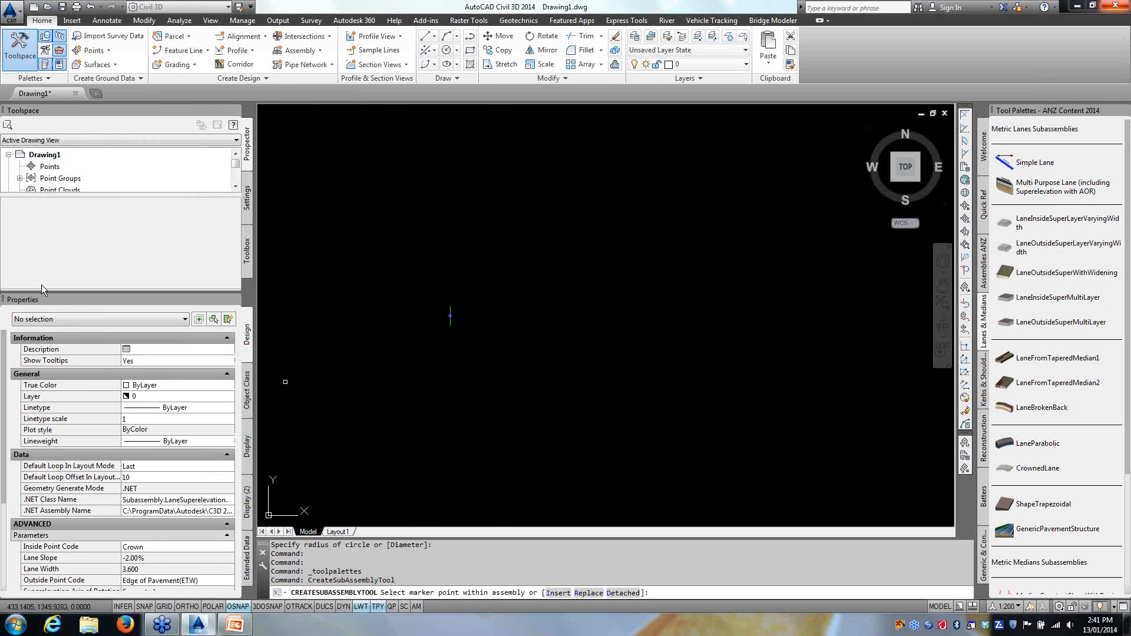
pyautogui.moveTo(60, 297); pyautogui.dragTo(207, 255)
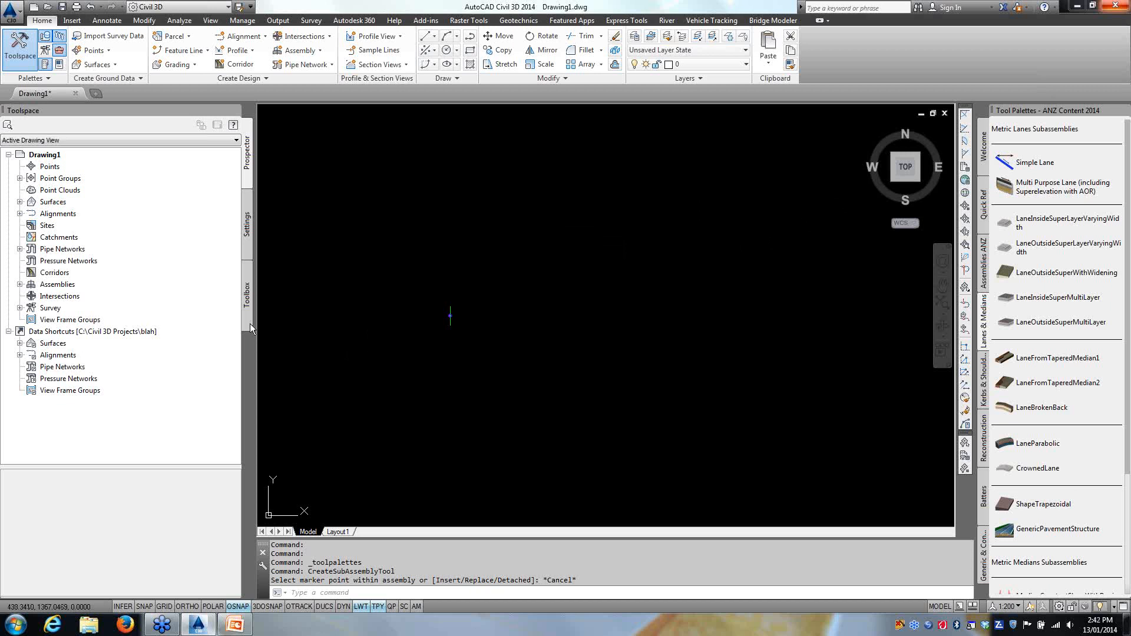
pyautogui.click(1004, 186)
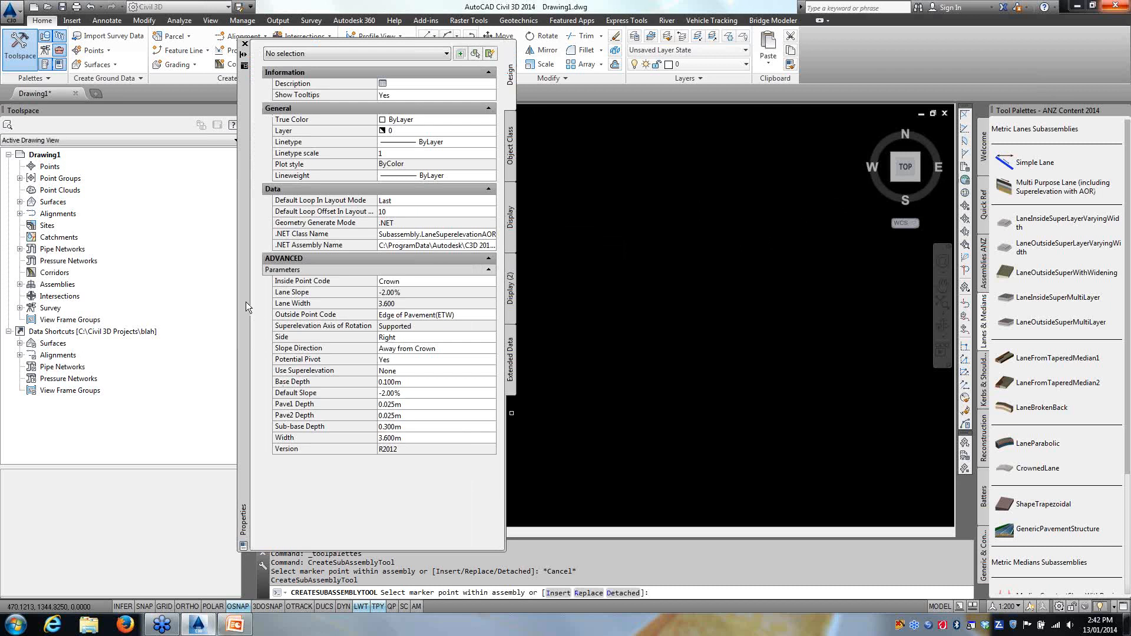
pyautogui.moveTo(243, 302); pyautogui.dragTo(356, 317)
pyautogui.rightClick(354, 313)
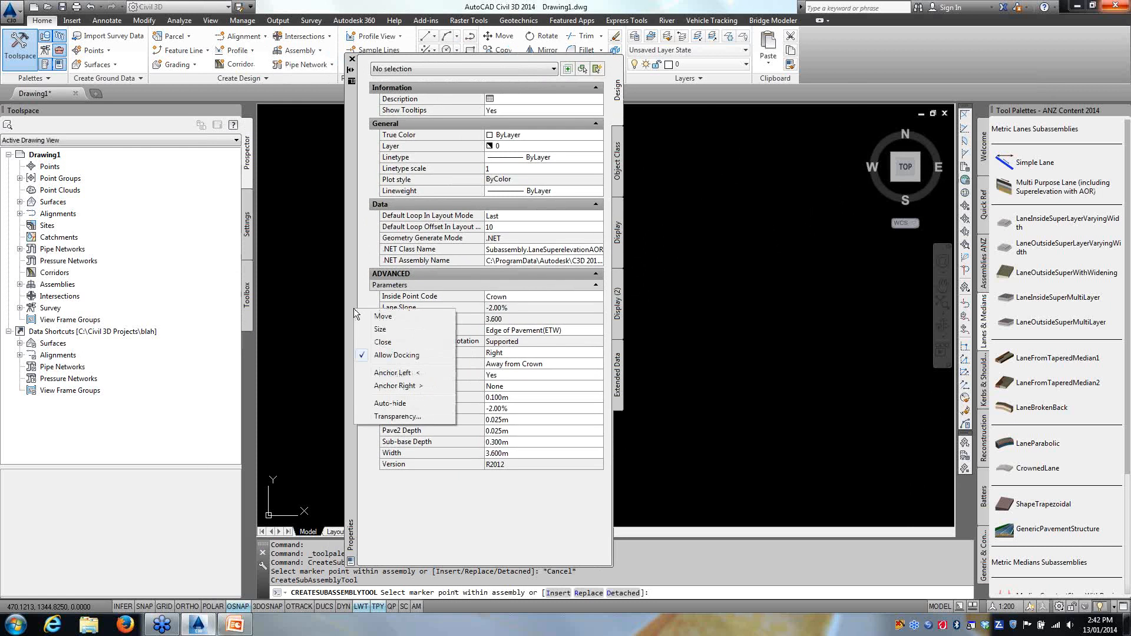
pyautogui.click(357, 353)
pyautogui.moveTo(340, 235)
pyautogui.mouseDown()
pyautogui.moveTo(68, 224)
pyautogui.moveTo(77, 239)
pyautogui.mouseUp()
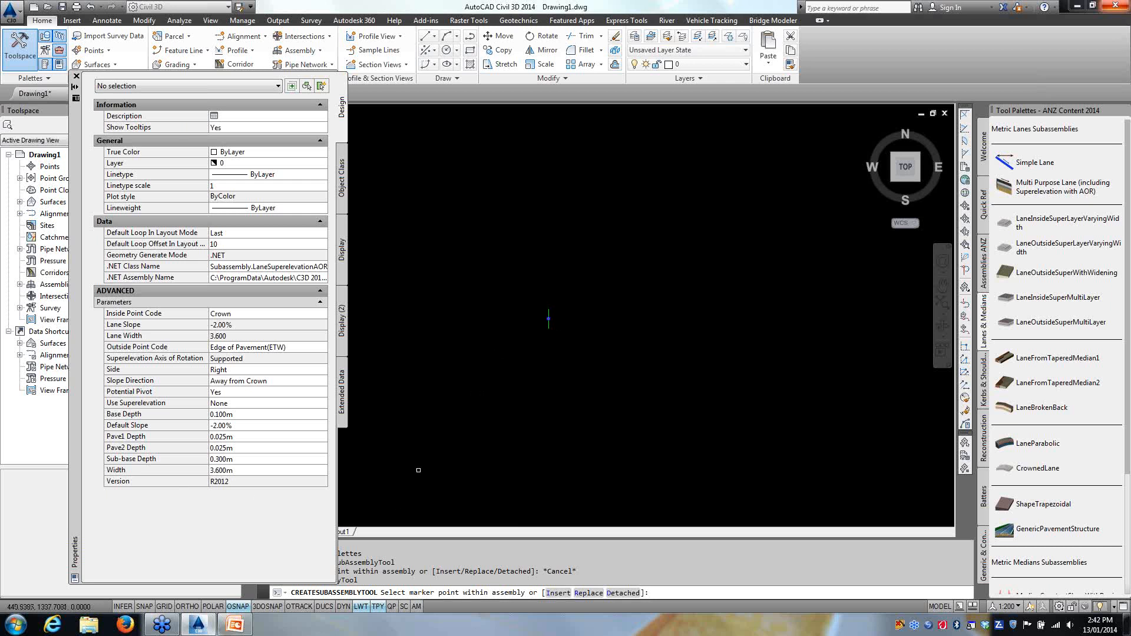
# Step: Try to change the lane's width before placement, then close the Properties palette
pyautogui.moveTo(229, 473); pyautogui.dragTo(207, 470)
pyautogui.write('3')
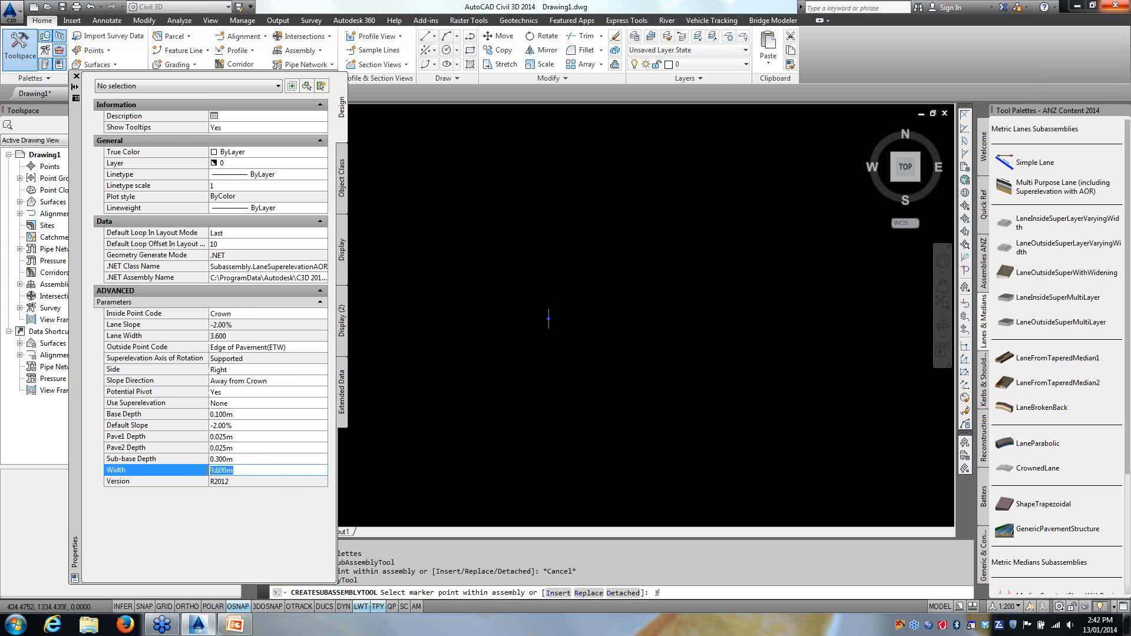
pyautogui.write('3')
pyautogui.moveTo(241, 473); pyautogui.dragTo(209, 469)
pyautogui.write('33')
pyautogui.click(217, 473)
pyautogui.moveTo(219, 470); pyautogui.dragTo(237, 471)
pyautogui.click(248, 470)
pyautogui.click(238, 459)
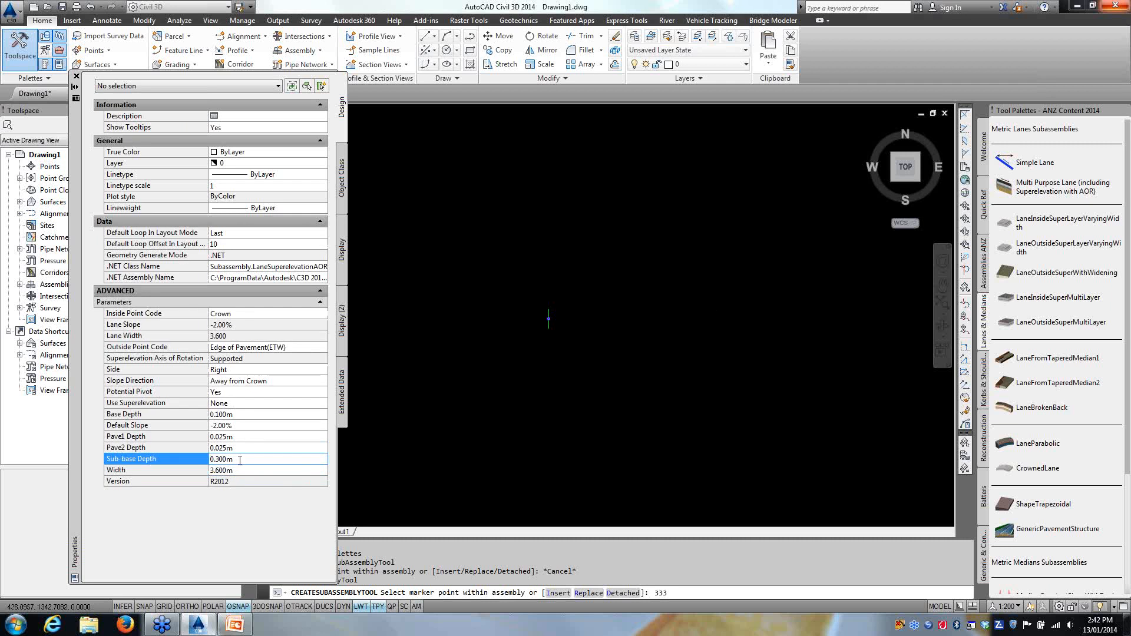
pyautogui.click(237, 469)
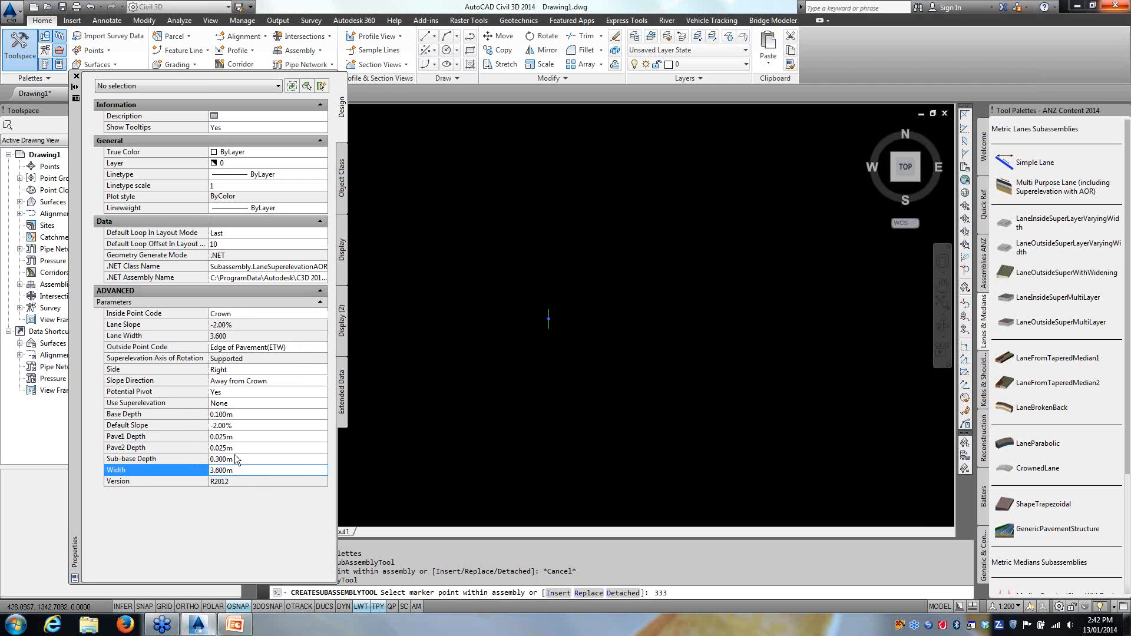
pyautogui.click(238, 458)
pyautogui.click(238, 468)
pyautogui.scroll(4, 540, 315)
pyautogui.click(75, 77)
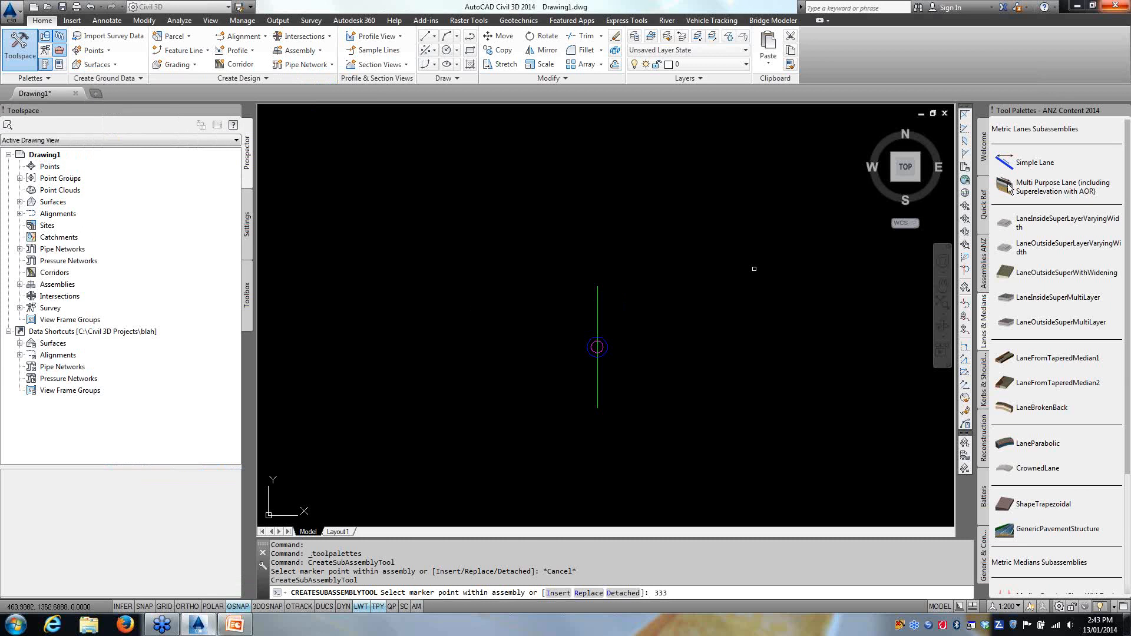
# Step: Attach a Multi Purpose Lane to the right side of the main assembly's baseline, and another with Side set to Left
pyautogui.click(1009, 200)
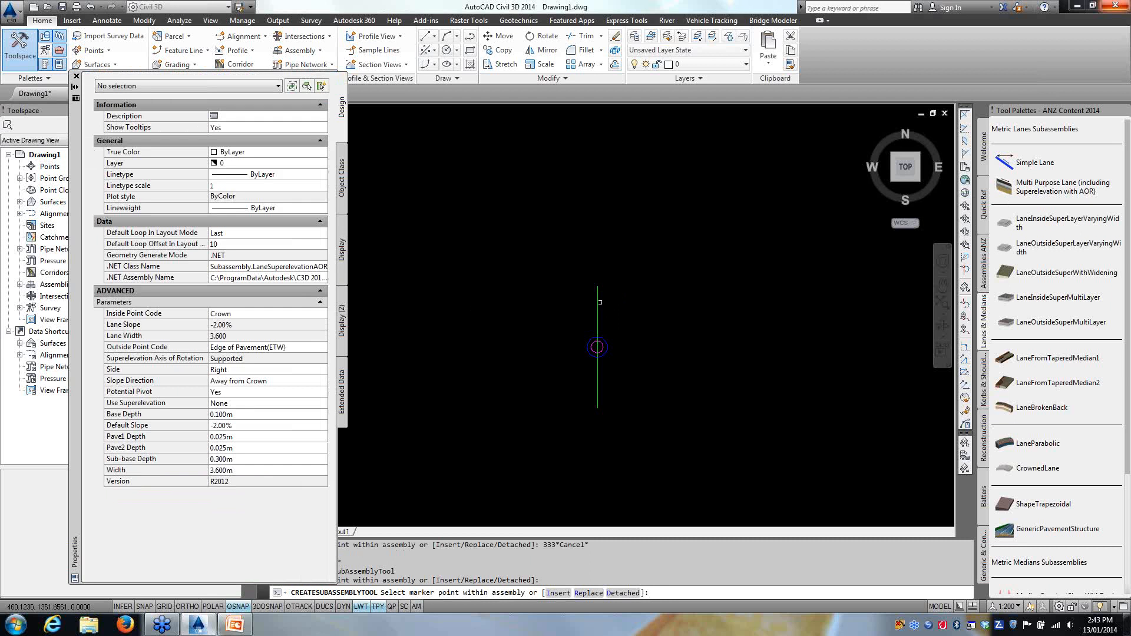
pyautogui.click(596, 347)
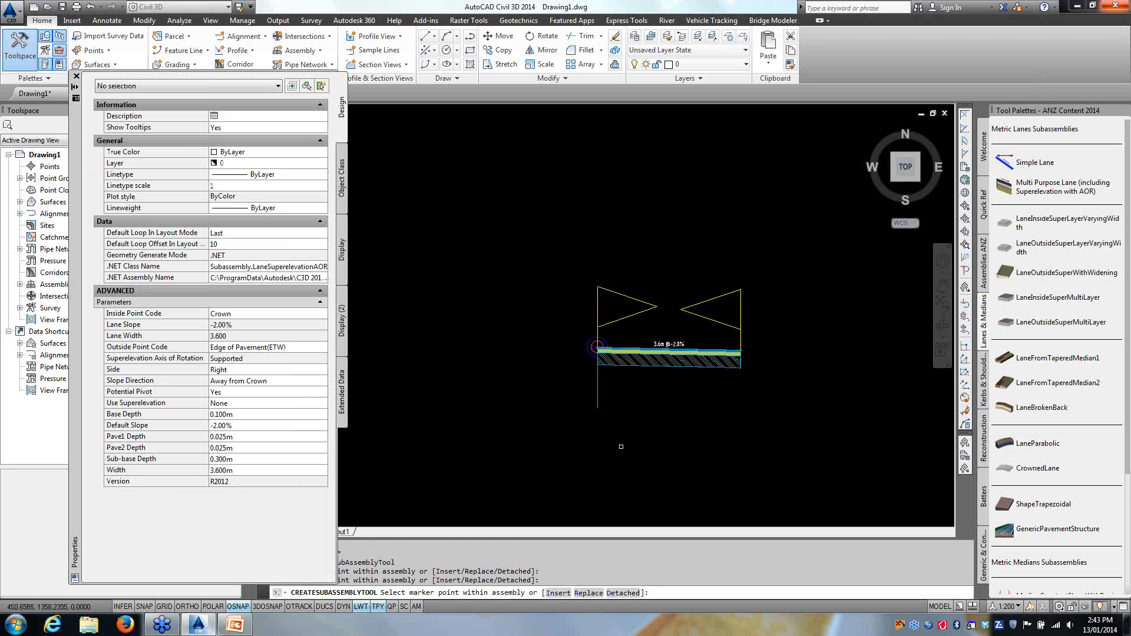
pyautogui.click(231, 370)
pyautogui.click(231, 370)
pyautogui.click(230, 392)
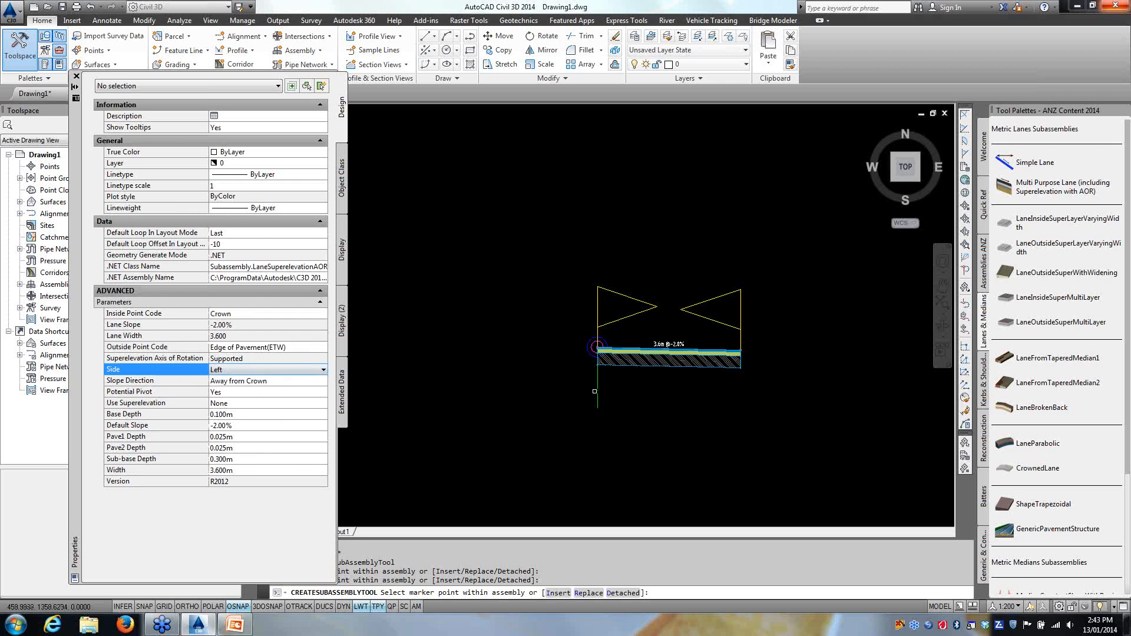
pyautogui.click(597, 388)
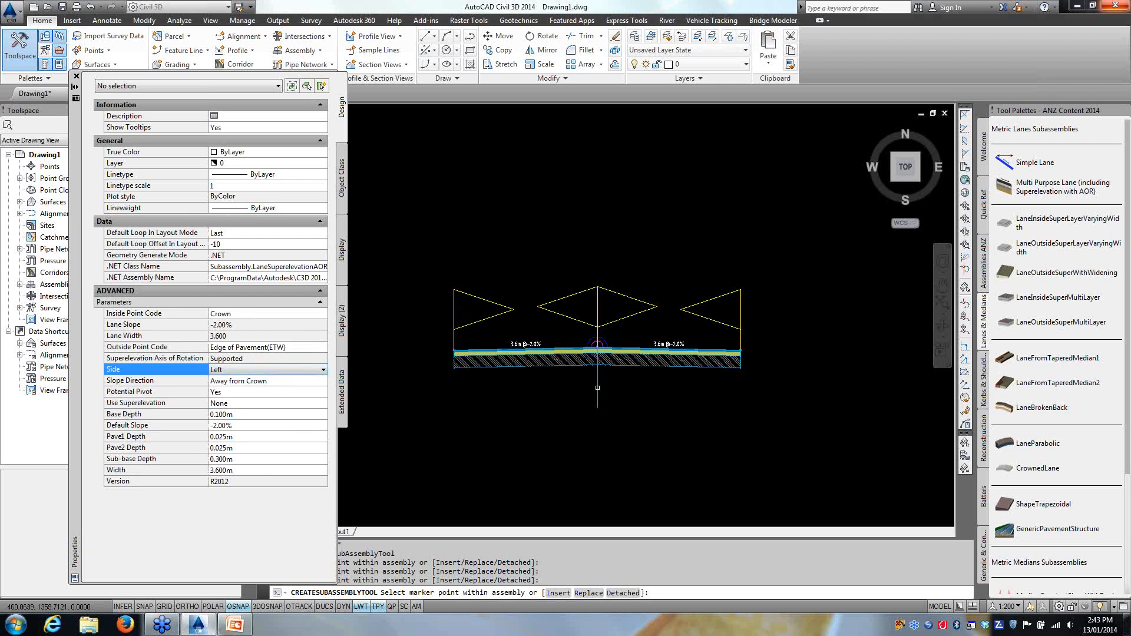
# Step: Check the lane's width setting, close the Properties palette and end the subassembly placement
pyautogui.click(230, 470)
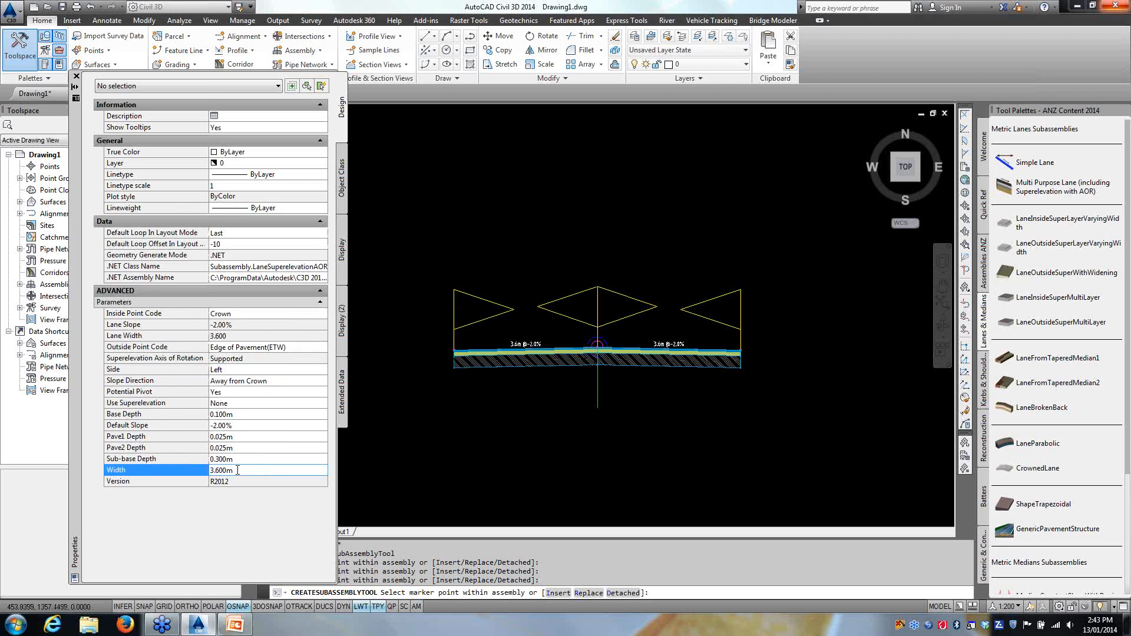
pyautogui.click(388, 435)
pyautogui.click(464, 411)
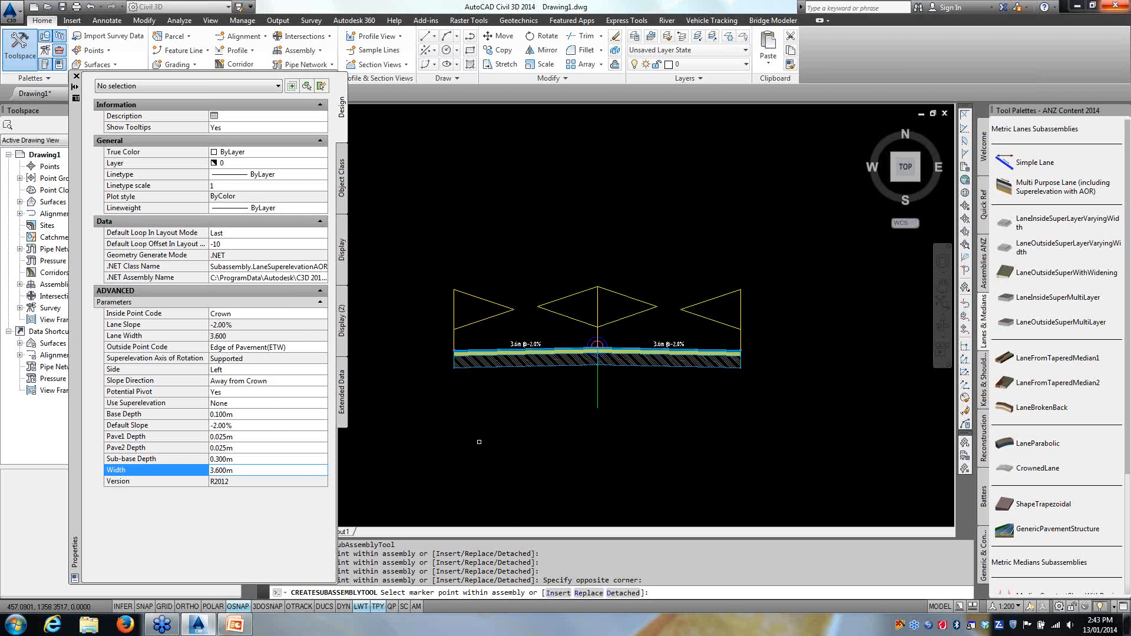
pyautogui.click(76, 80)
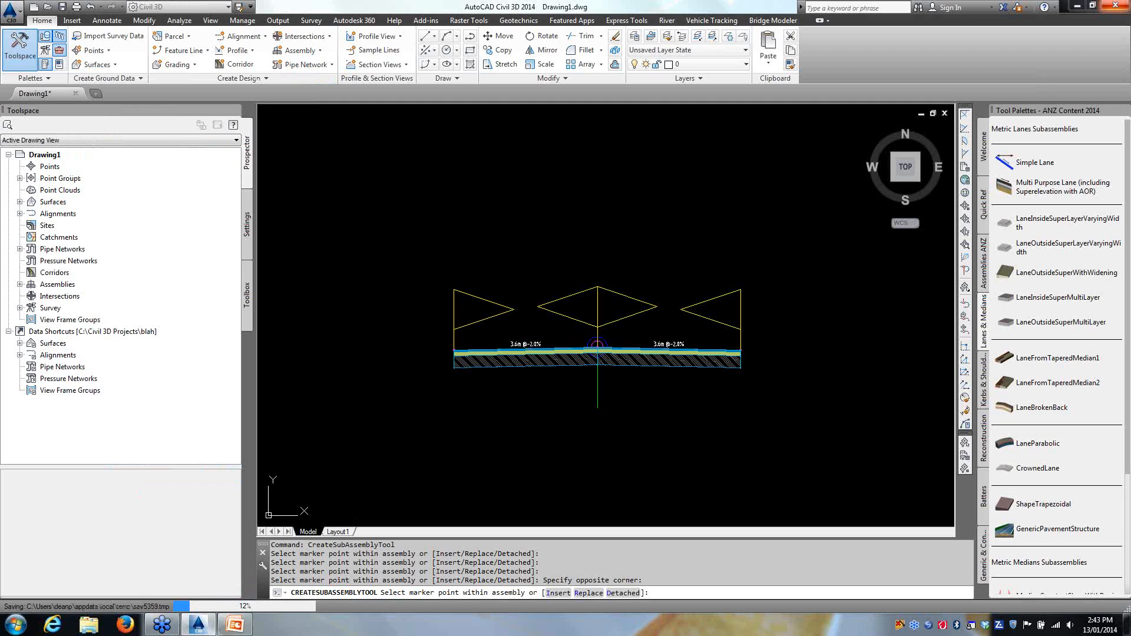
pyautogui.press('Escape')
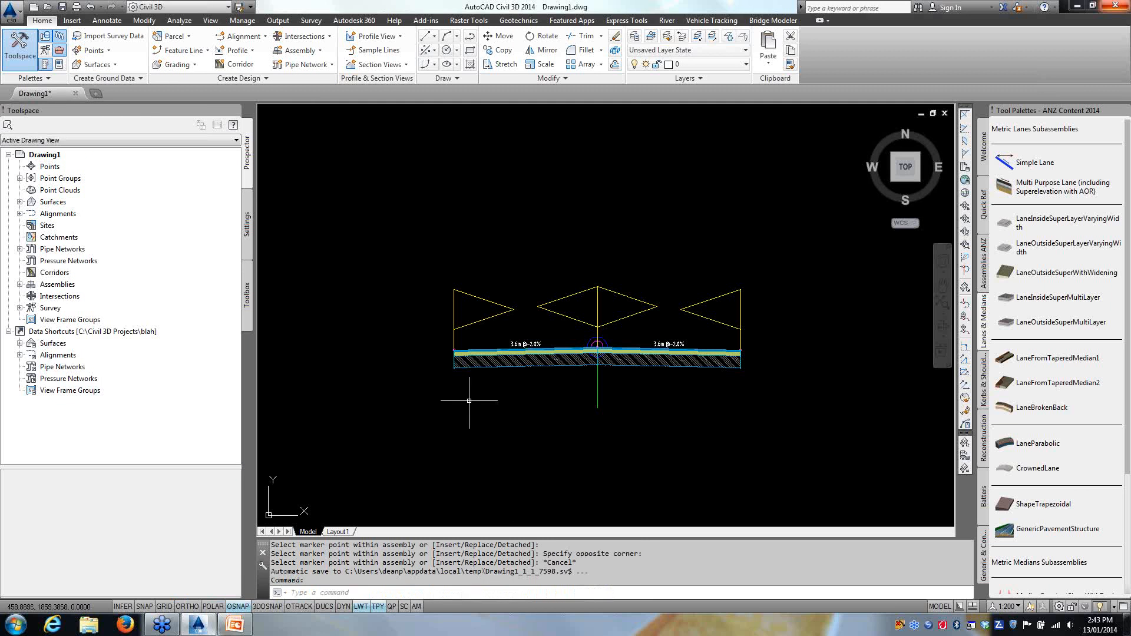
# Step: Set the width of the assembly's left lane to 3 m in its subassembly parameters
pyautogui.click(531, 359)
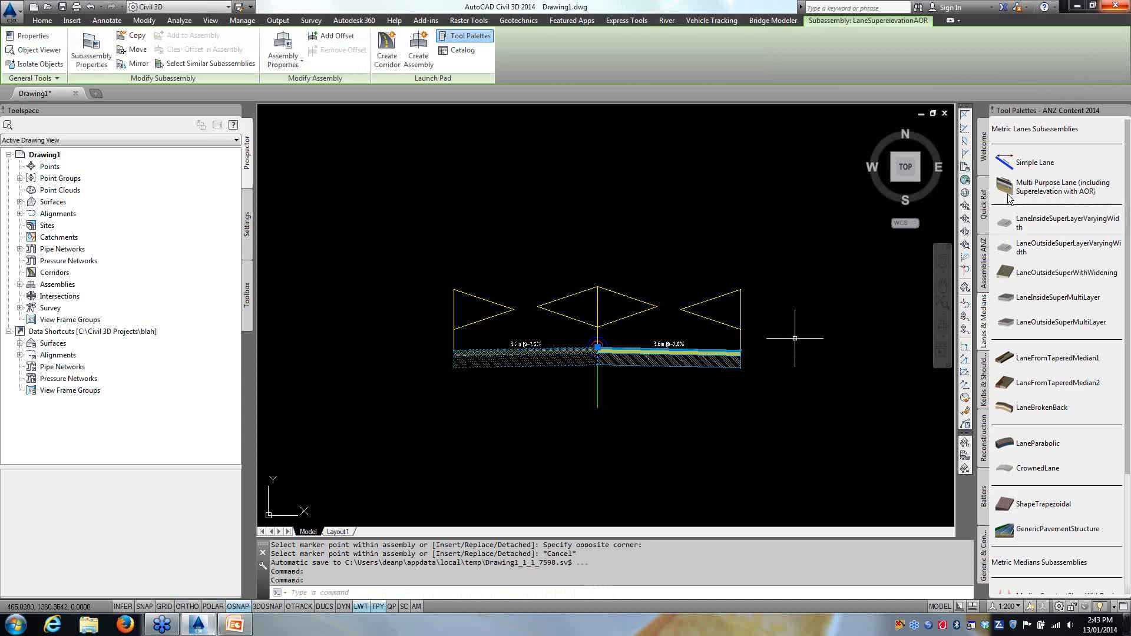
pyautogui.click(91, 52)
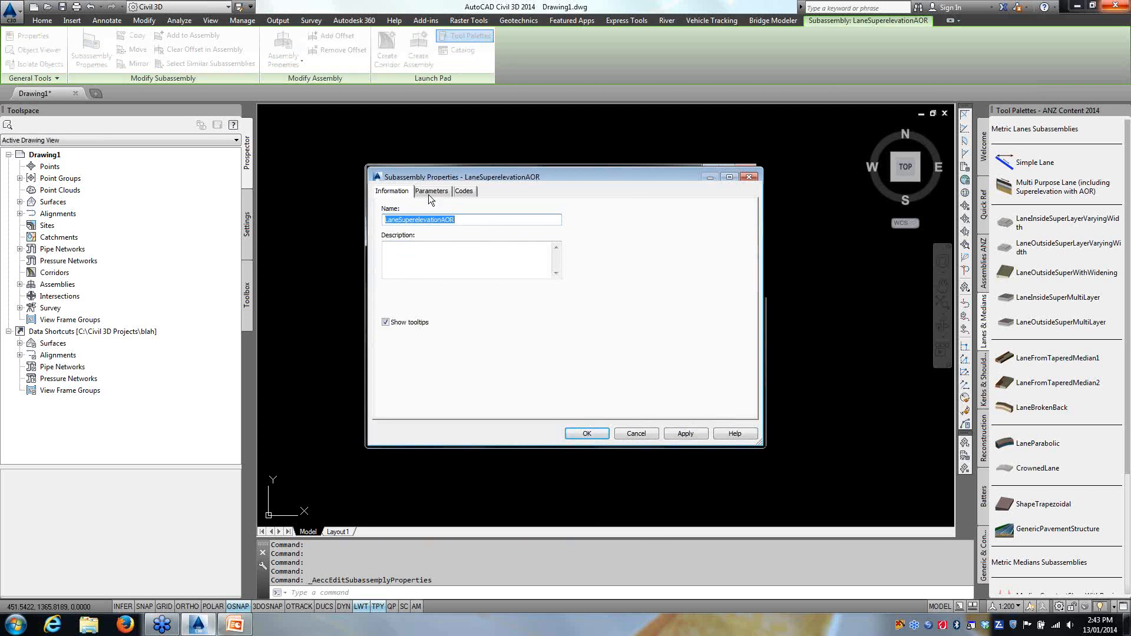
pyautogui.click(430, 192)
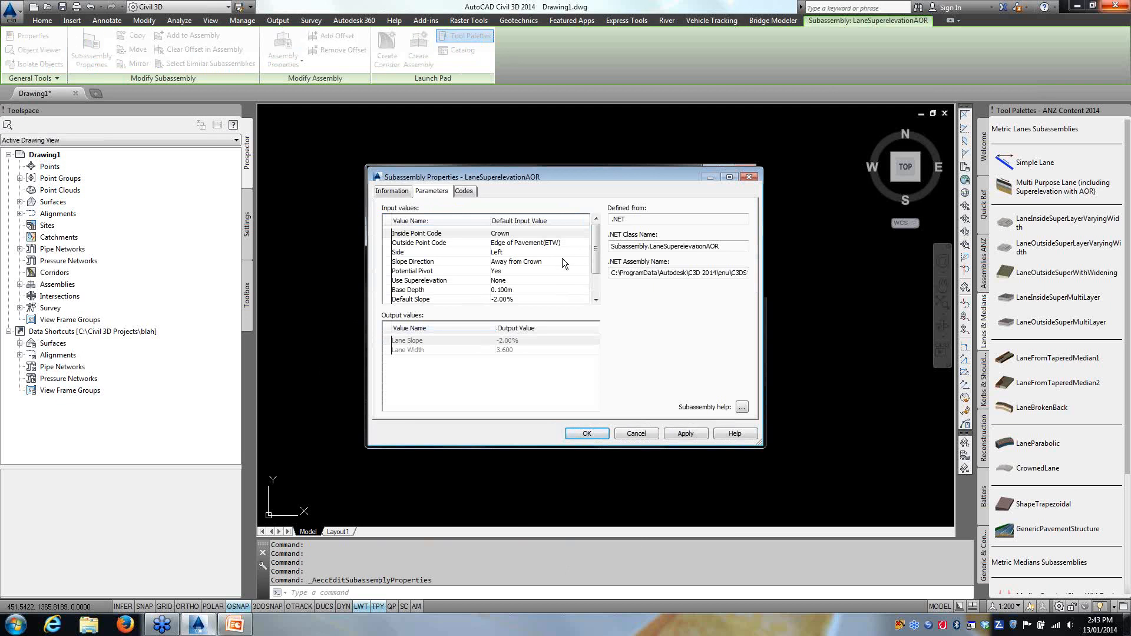
pyautogui.moveTo(595, 251); pyautogui.dragTo(595, 274)
pyautogui.click(512, 299)
pyautogui.click(517, 299)
pyautogui.moveTo(518, 299); pyautogui.dragTo(499, 301)
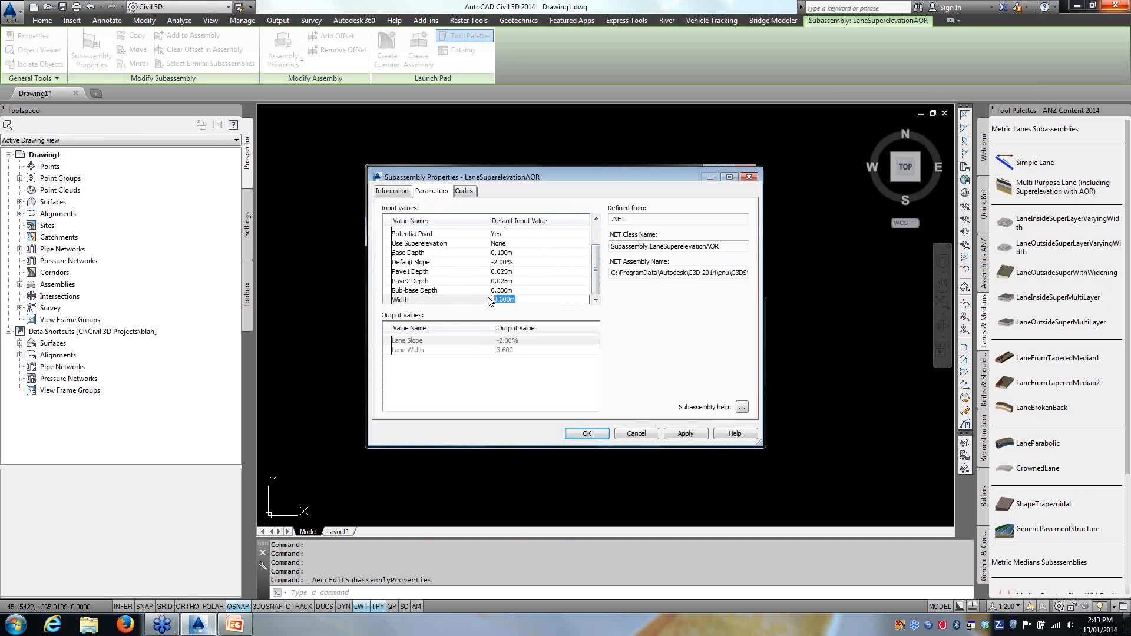
pyautogui.write('3')
pyautogui.click(590, 435)
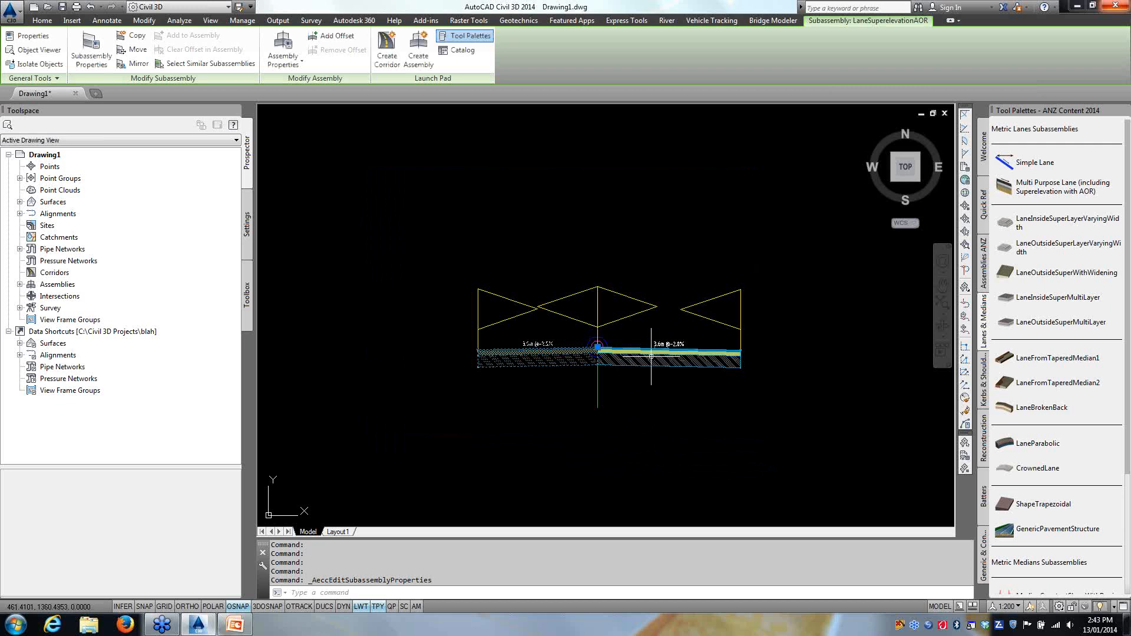
pyautogui.press('Escape')
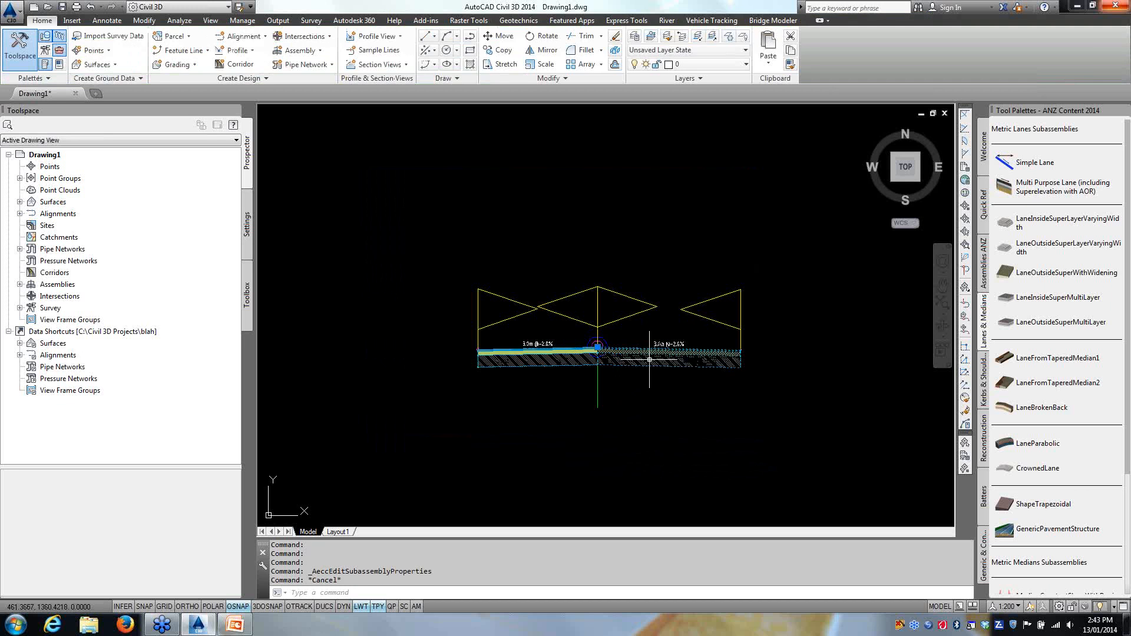
# Step: Set the width of the assembly's right lane to 3 m in its subassembly parameters
pyautogui.click(648, 359)
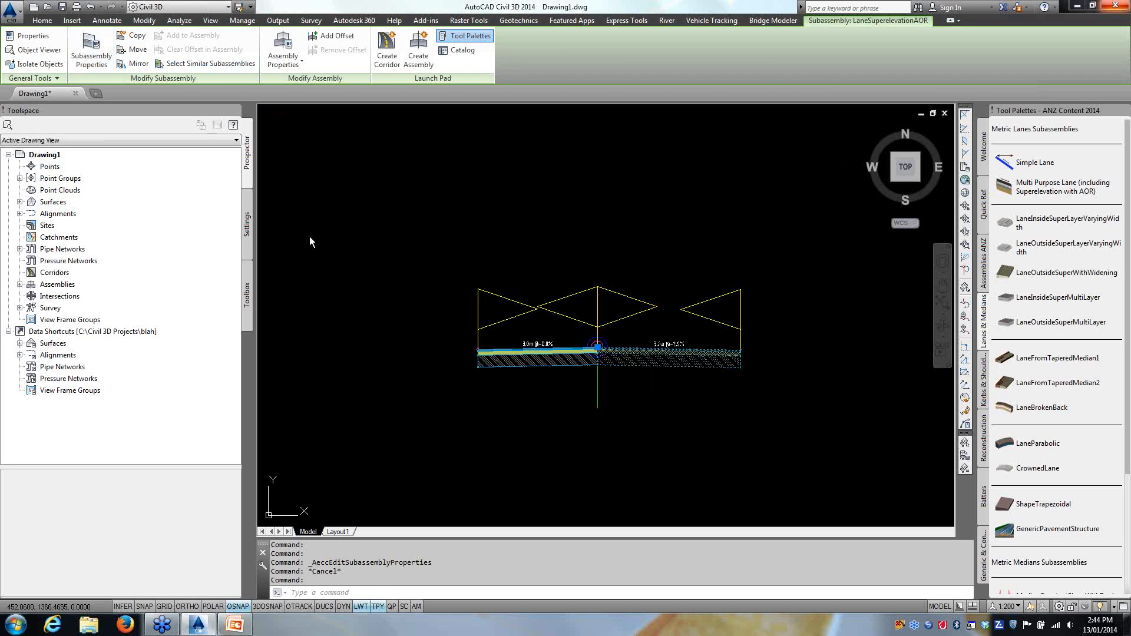
pyautogui.click(92, 56)
pyautogui.click(442, 195)
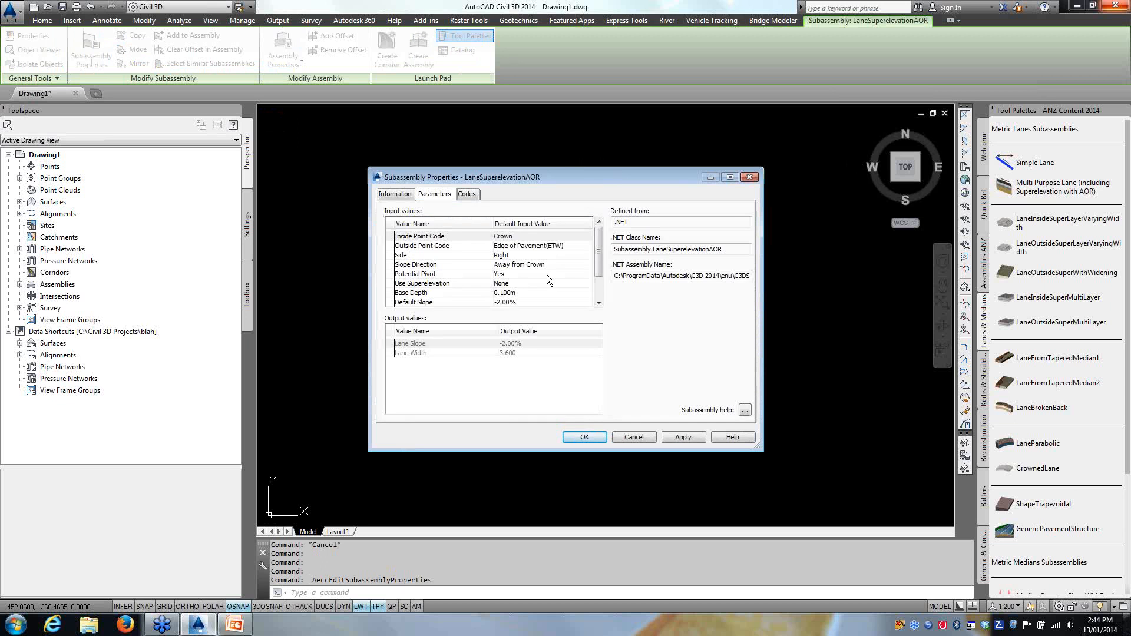
pyautogui.moveTo(596, 245); pyautogui.dragTo(601, 273)
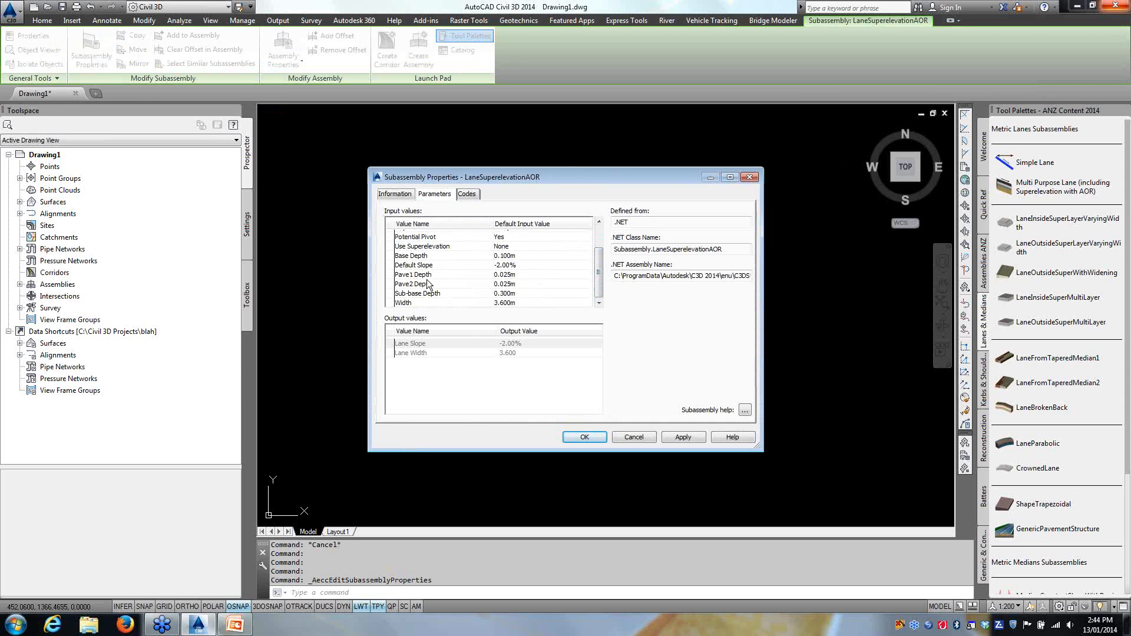
pyautogui.click(509, 295)
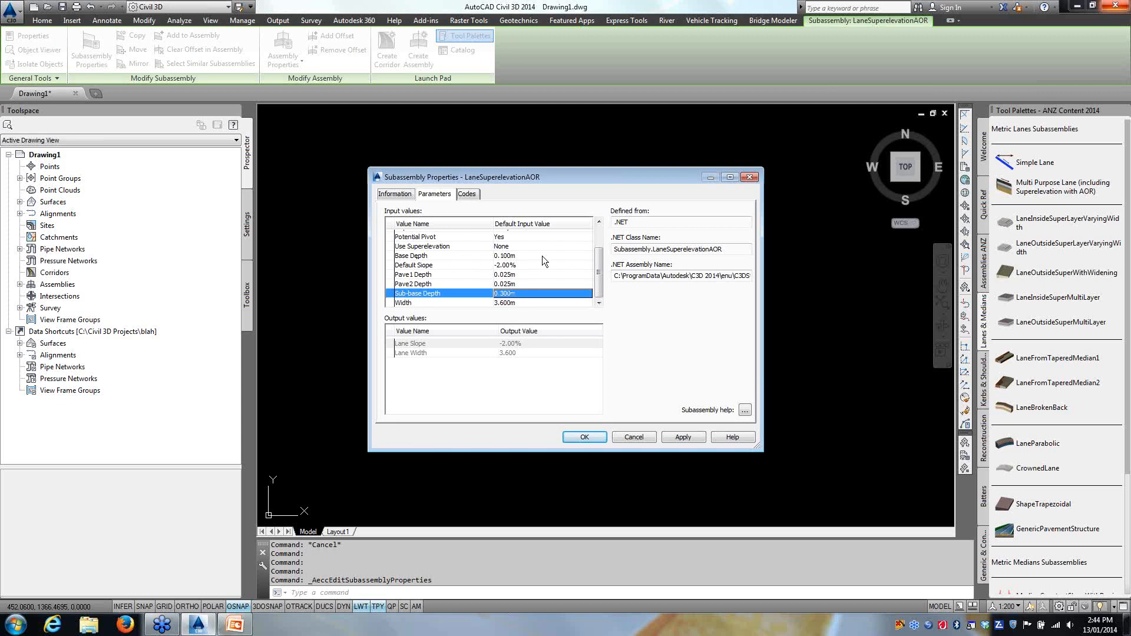
pyautogui.doubleClick(510, 303)
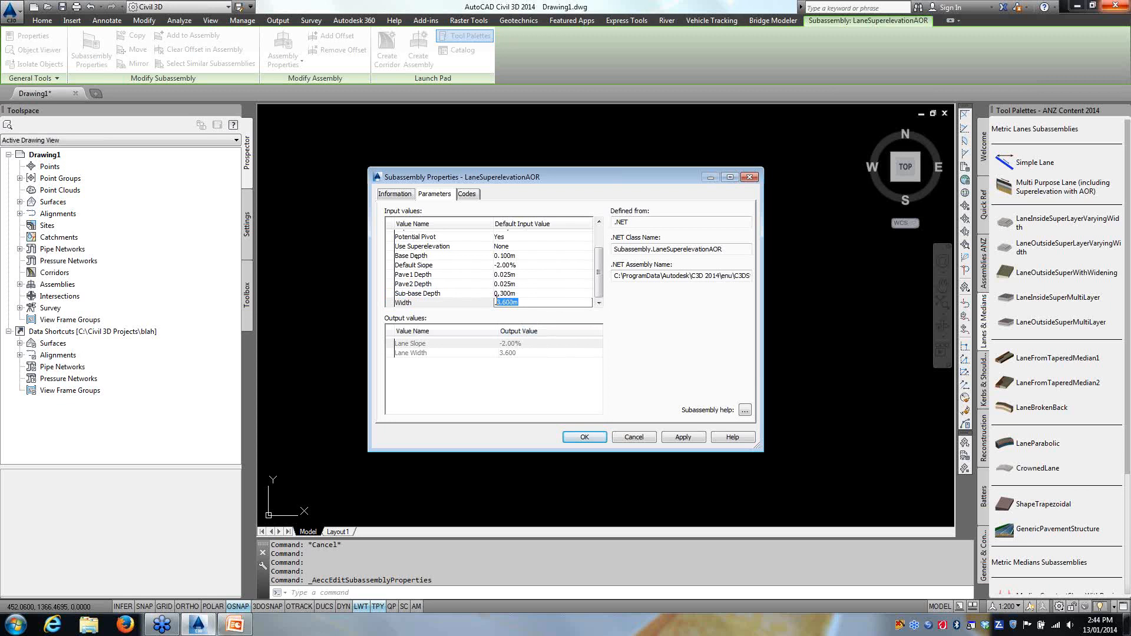
pyautogui.write('3')
pyautogui.click(525, 265)
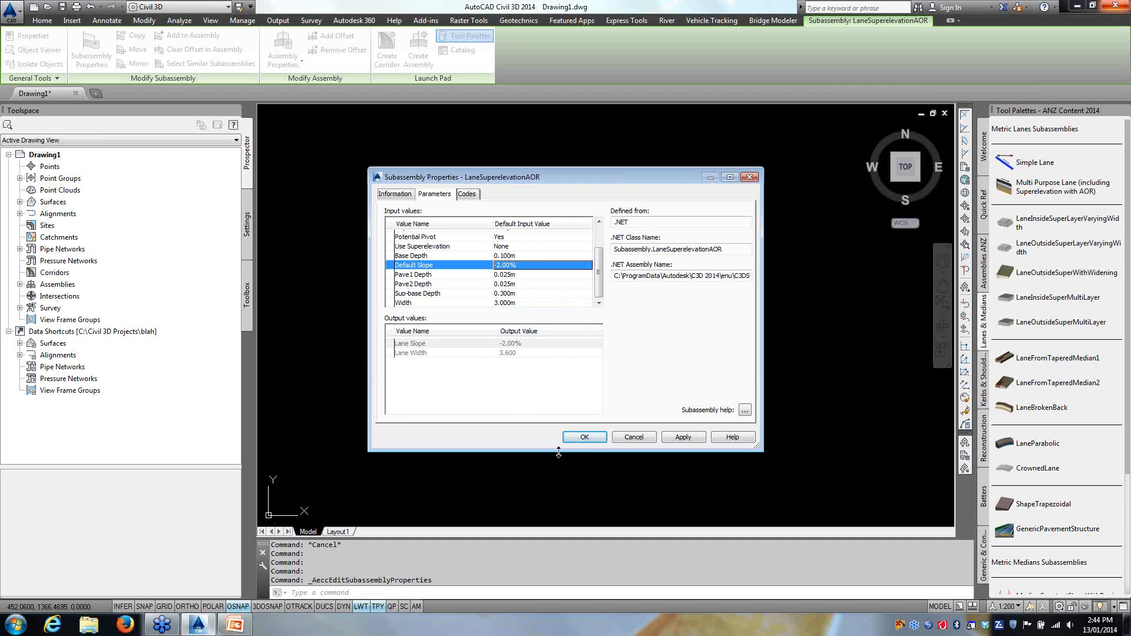
pyautogui.click(589, 439)
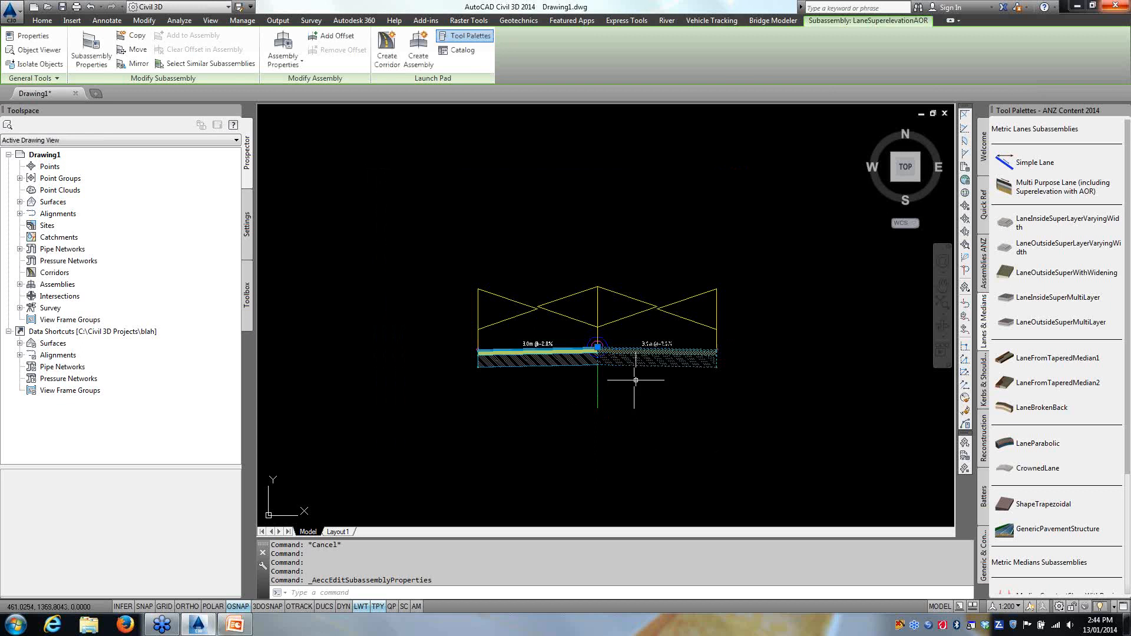
pyautogui.scroll(4, 635, 380)
pyautogui.press('Escape')
pyautogui.scroll(-4, 599, 388)
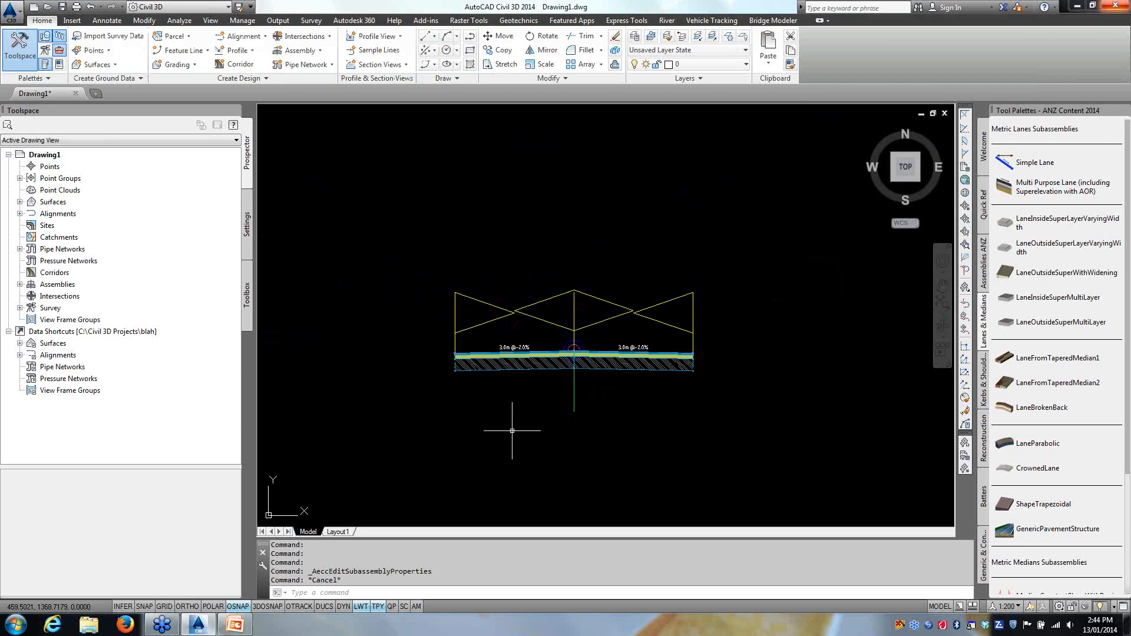
# Step: Attach an UrbanCurbGutterGeneral with Side set to Right to the top outer edge of the right lane, and close the Properties palette
pyautogui.click(981, 387)
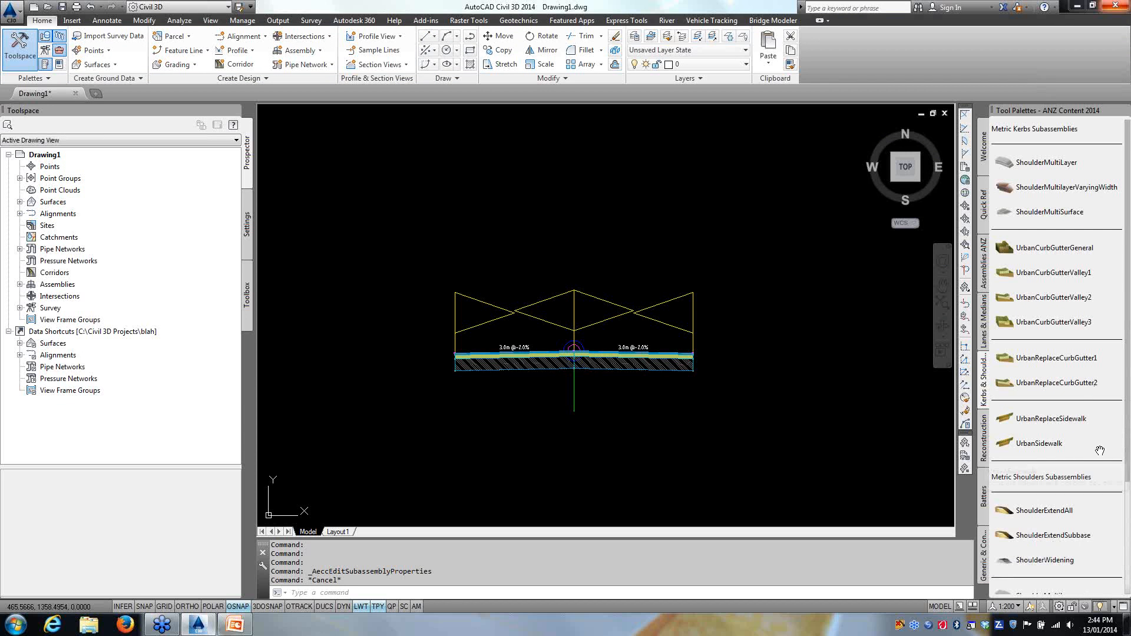
pyautogui.click(1005, 246)
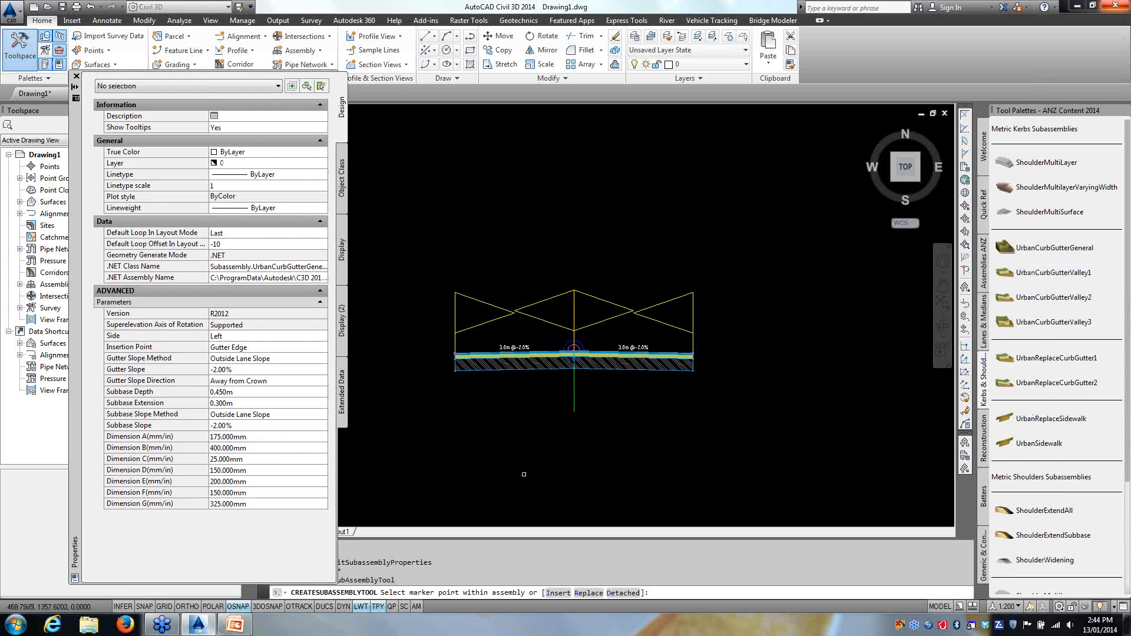
pyautogui.scroll(7, 701, 352)
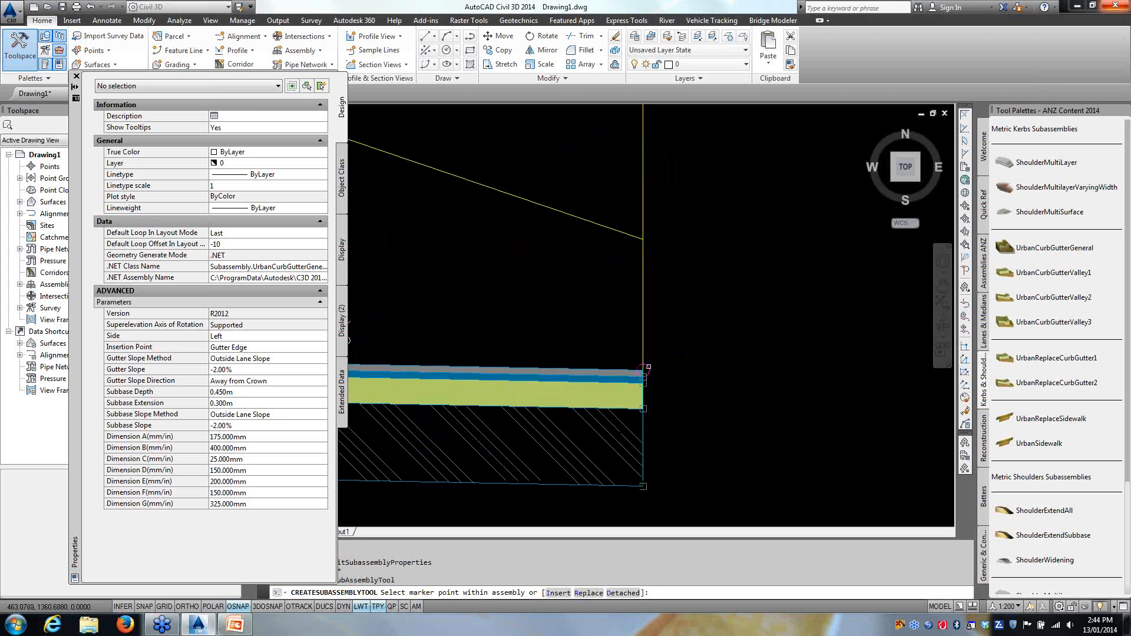
pyautogui.click(239, 336)
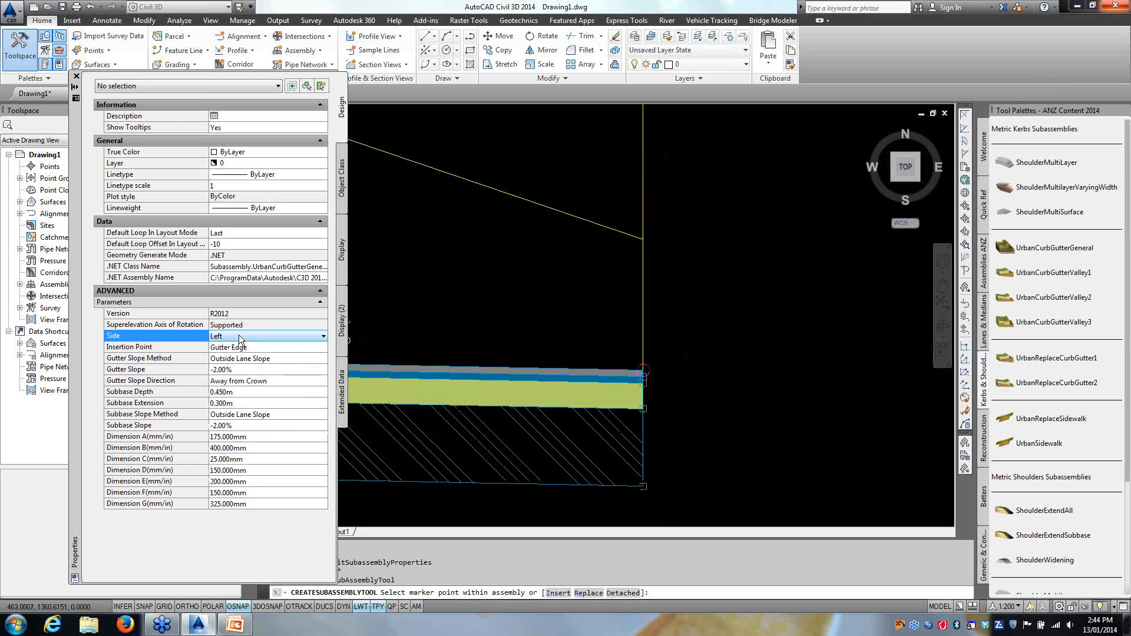
pyautogui.click(239, 336)
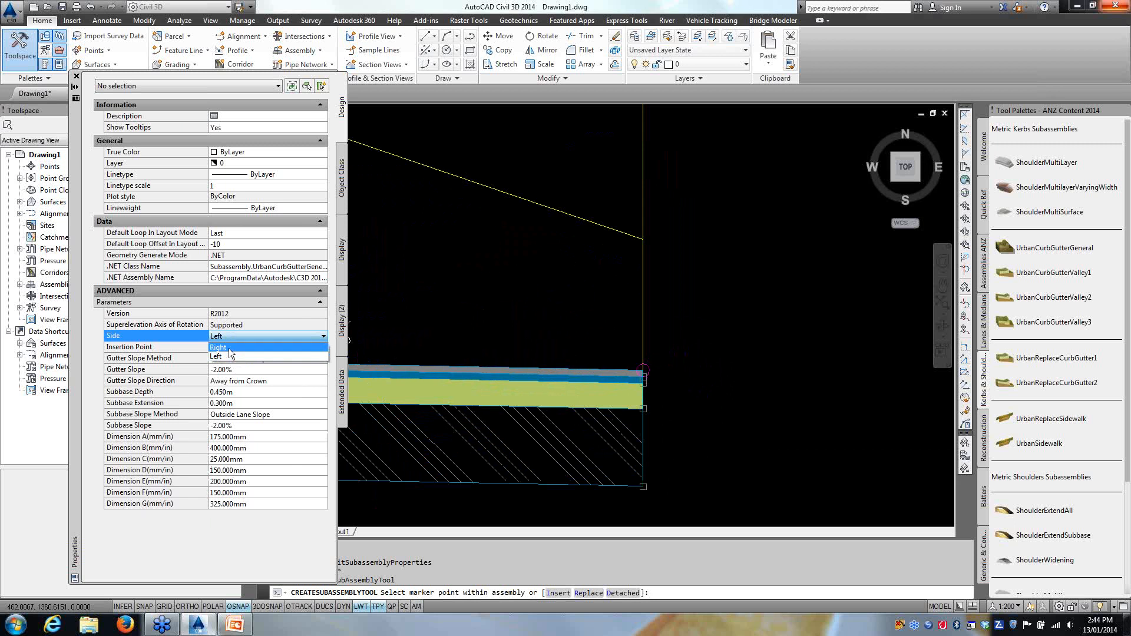
pyautogui.click(229, 349)
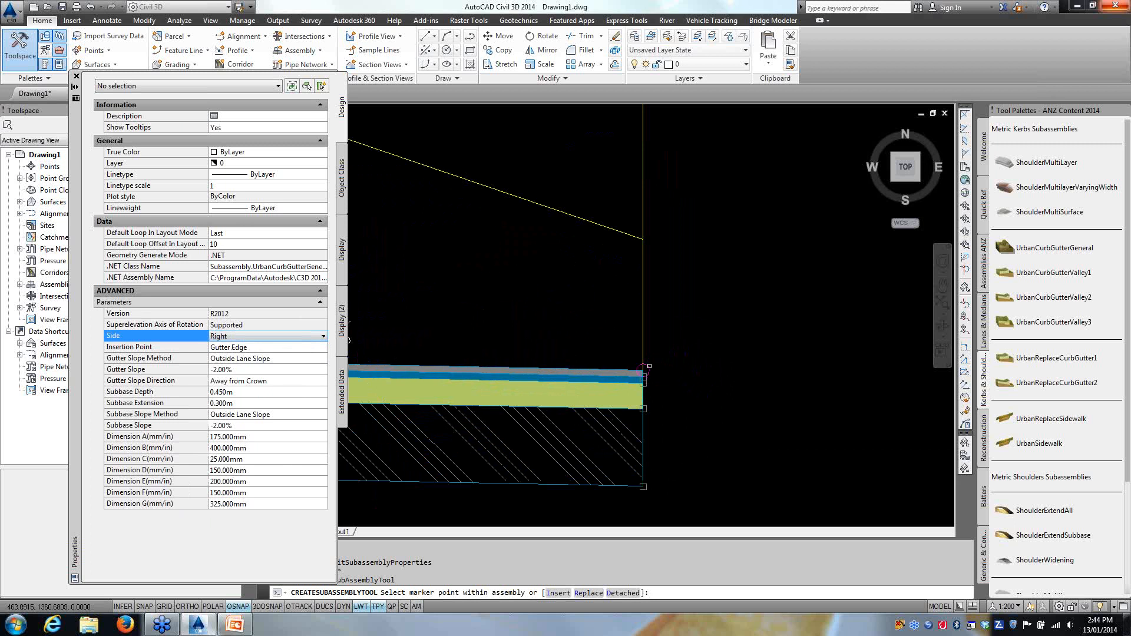
pyautogui.scroll(-8, 658, 316)
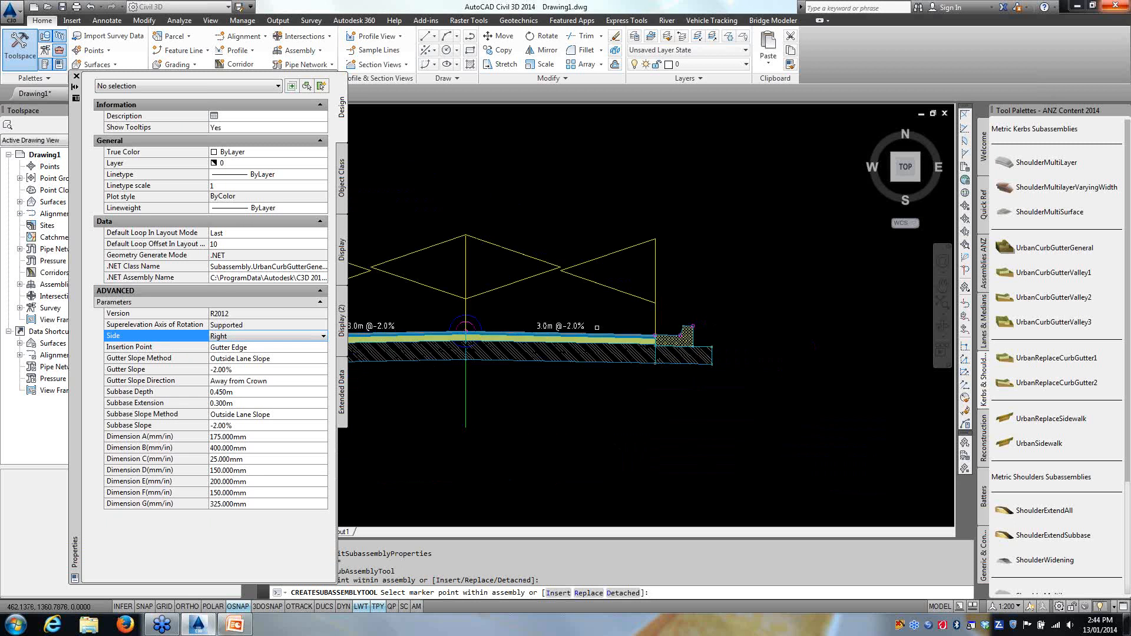
pyautogui.click(76, 76)
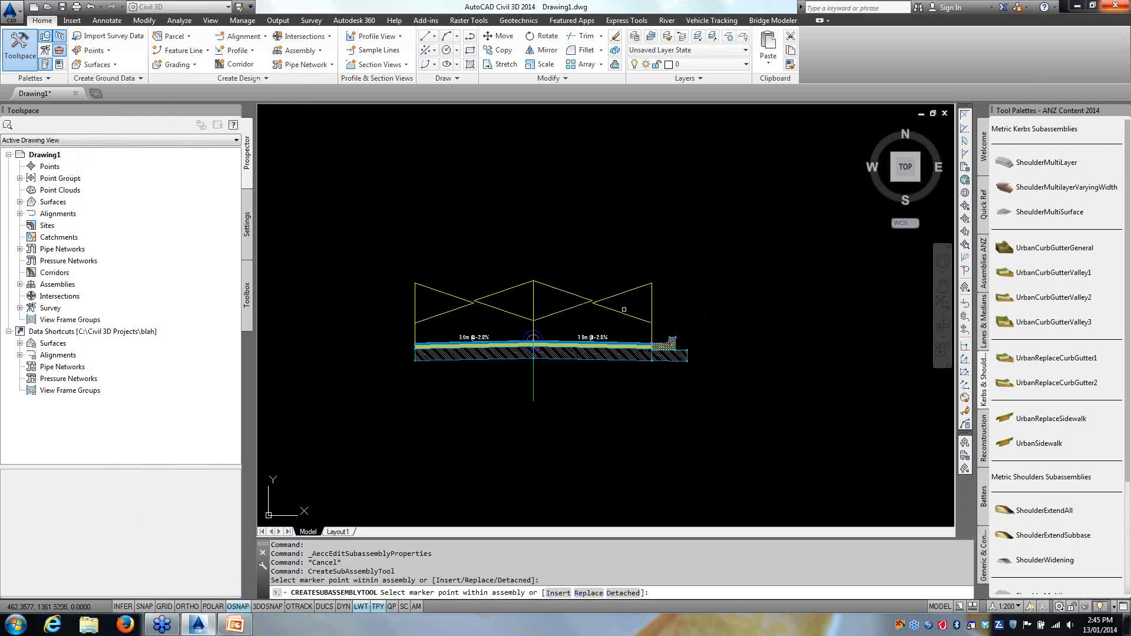
# Step: Attach a ShoulderExtendAll with Side set to Left to the outer edge of the left lane, and end the subassembly placement
pyautogui.click(1009, 511)
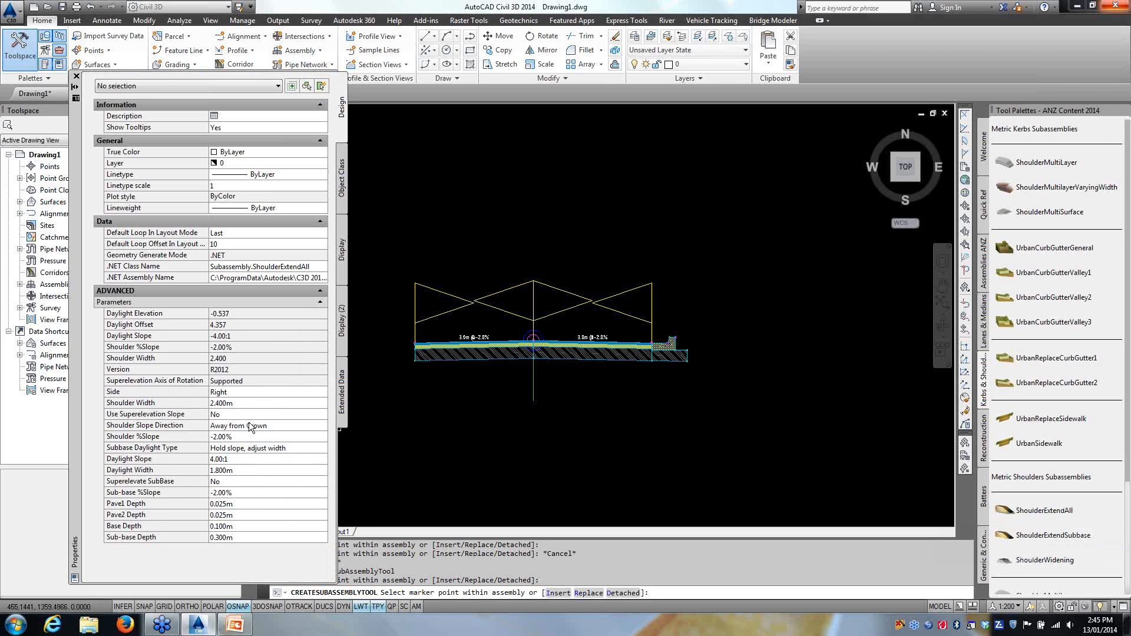
pyautogui.click(247, 392)
pyautogui.click(248, 392)
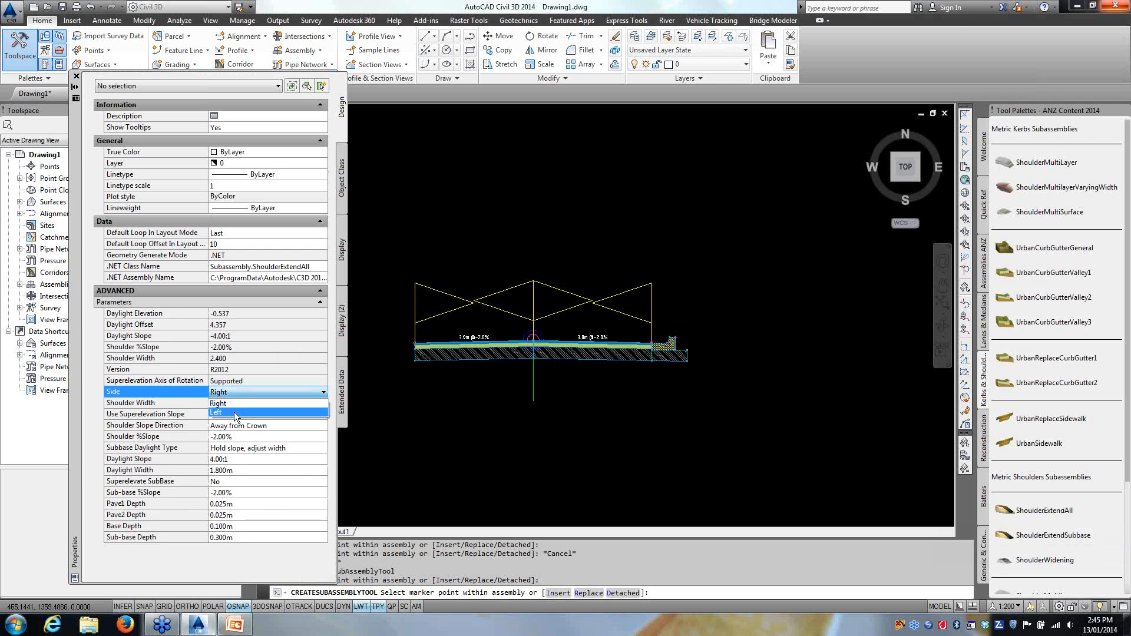
pyautogui.click(234, 413)
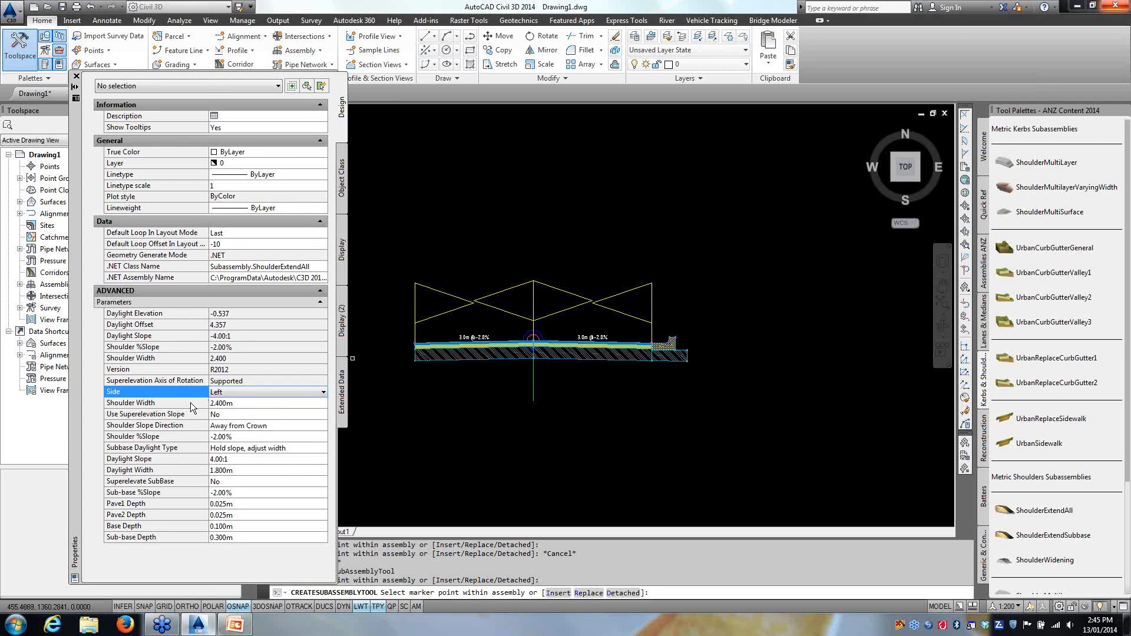
pyautogui.click(247, 404)
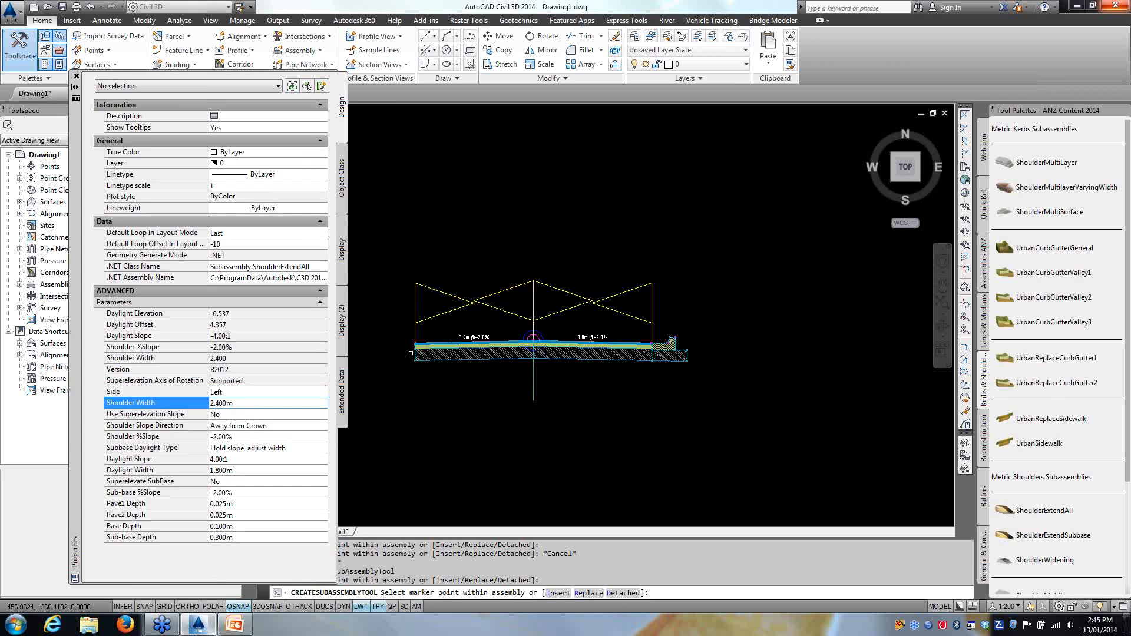
pyautogui.scroll(5, 410, 342)
pyautogui.click(451, 362)
pyautogui.scroll(-6, 422, 286)
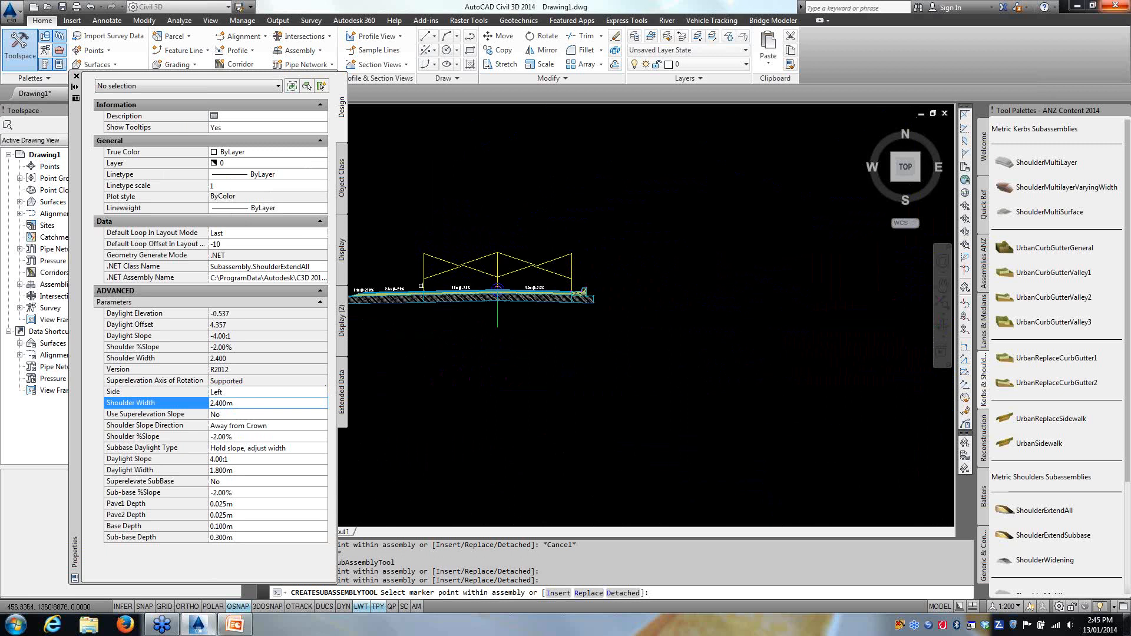
pyautogui.moveTo(406, 292); pyautogui.dragTo(513, 313, button='middle')
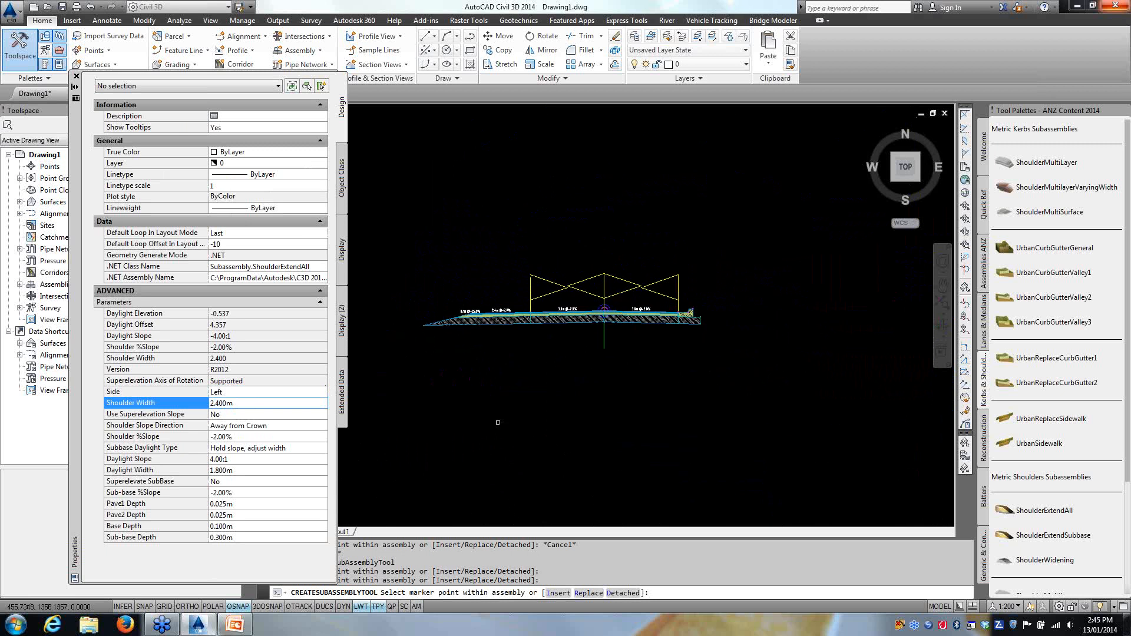
pyautogui.click(76, 76)
pyautogui.press('Escape')
pyautogui.press('Escape')
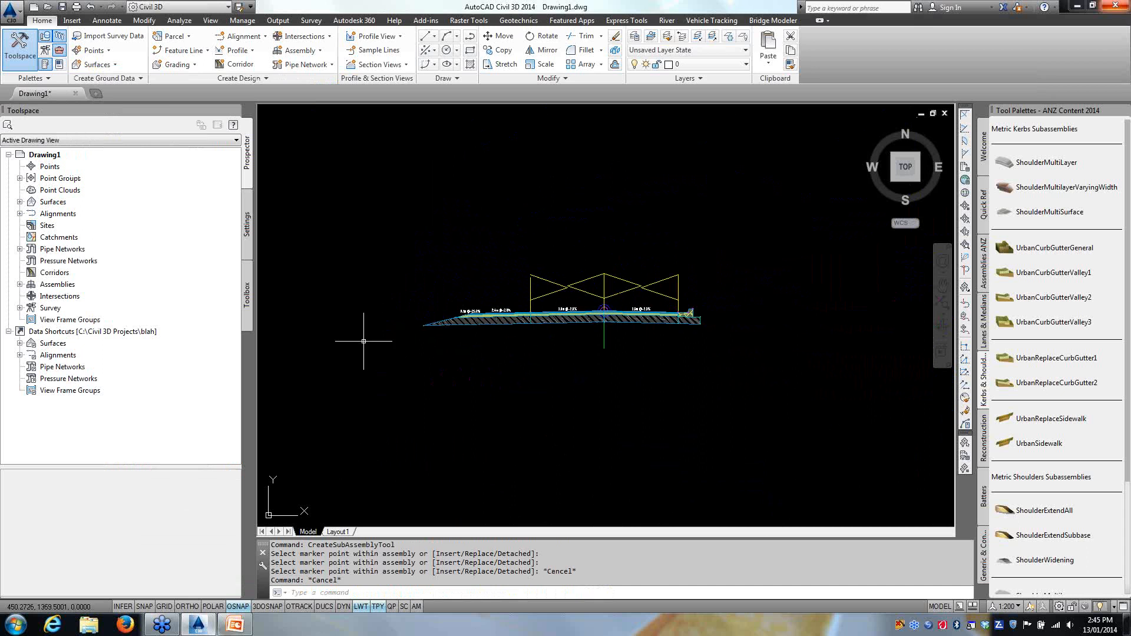
# Step: Set the Shoulder Width of the left ShoulderExtendAll to 0.5 m in its subassembly parameters
pyautogui.click(479, 320)
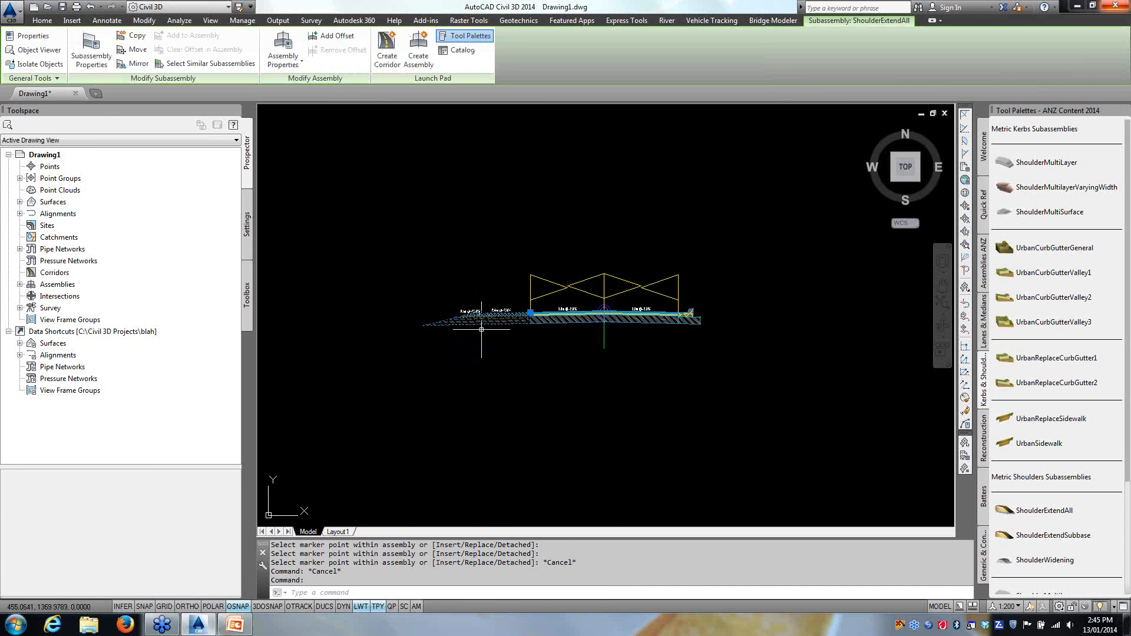
pyautogui.hotkey('ctrl', '1')
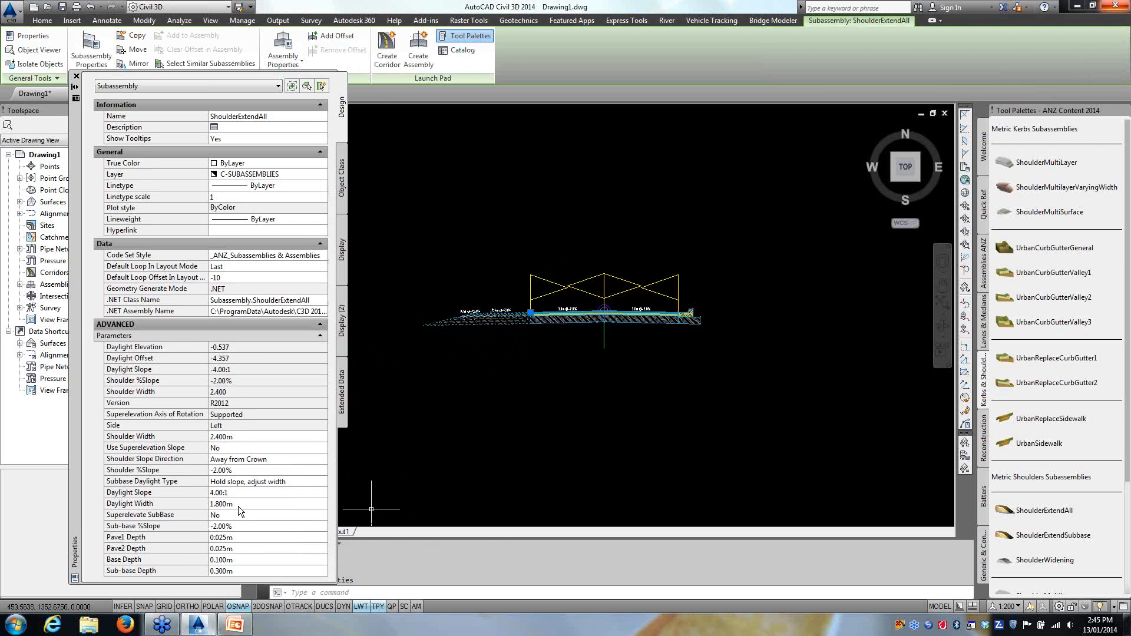
pyautogui.click(216, 437)
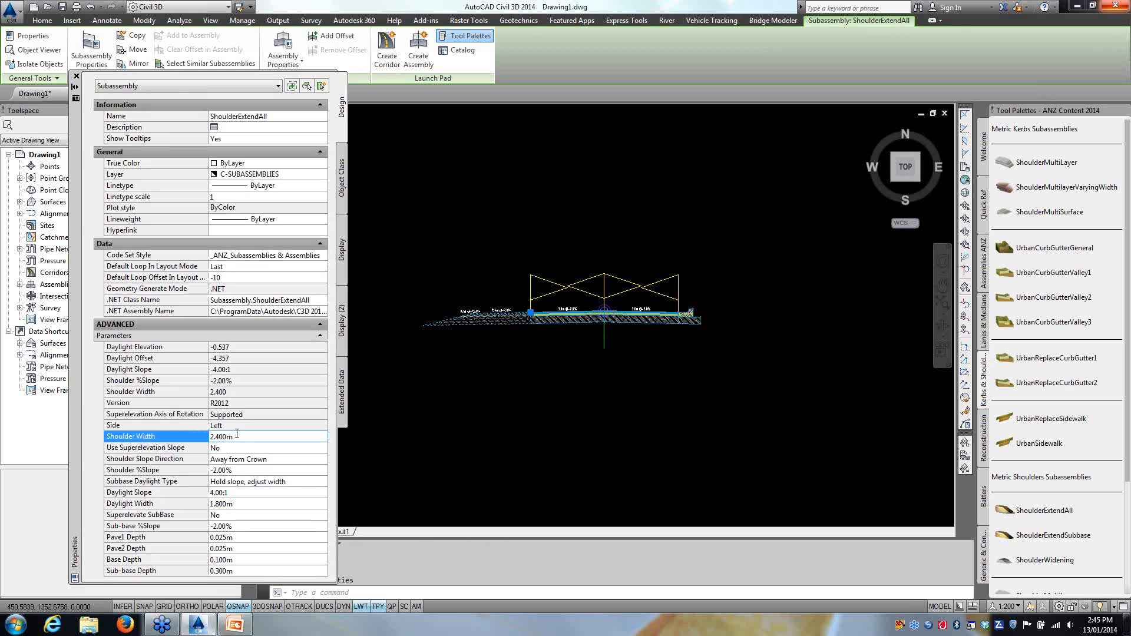
pyautogui.doubleClick(216, 436)
pyautogui.click(76, 76)
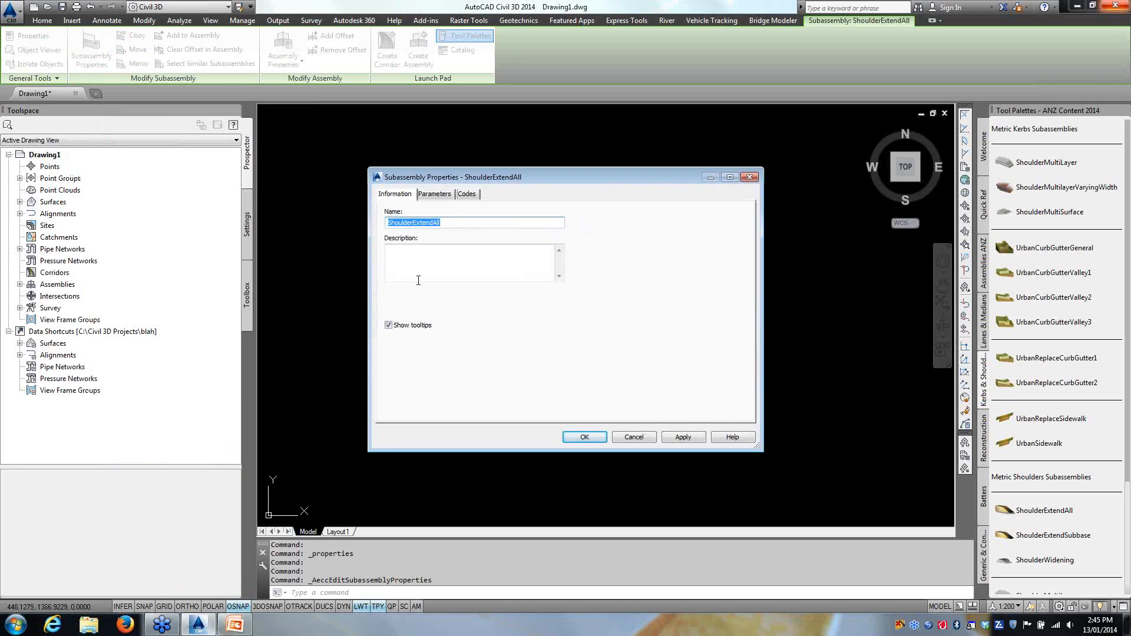
pyautogui.click(436, 195)
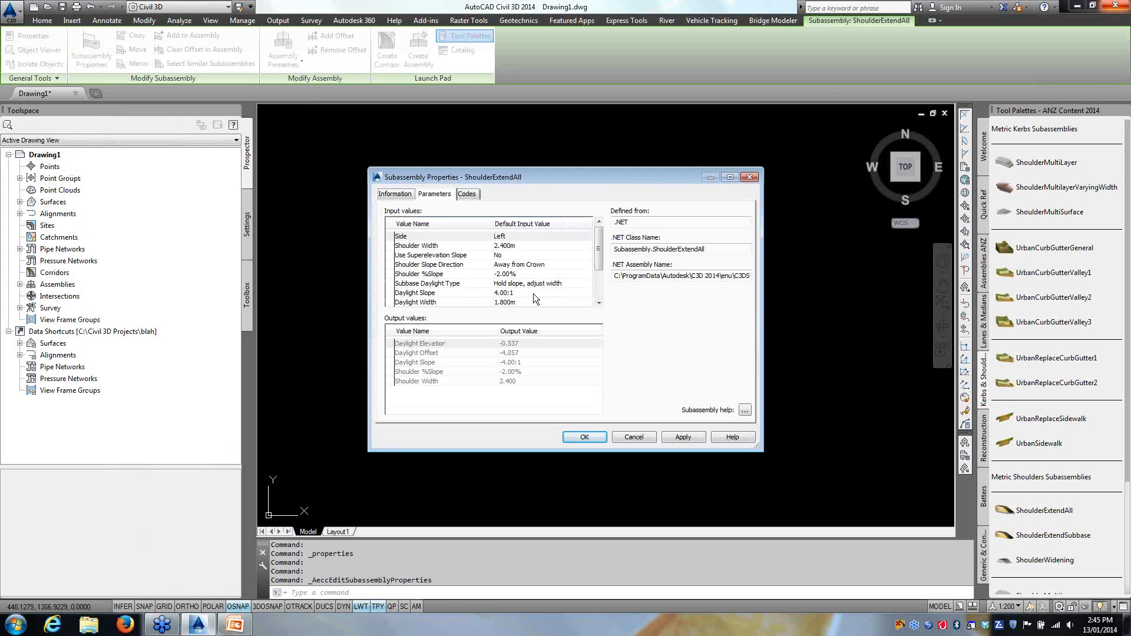
pyautogui.moveTo(597, 252)
pyautogui.mouseDown()
pyautogui.moveTo(602, 277)
pyautogui.moveTo(602, 249)
pyautogui.mouseUp()
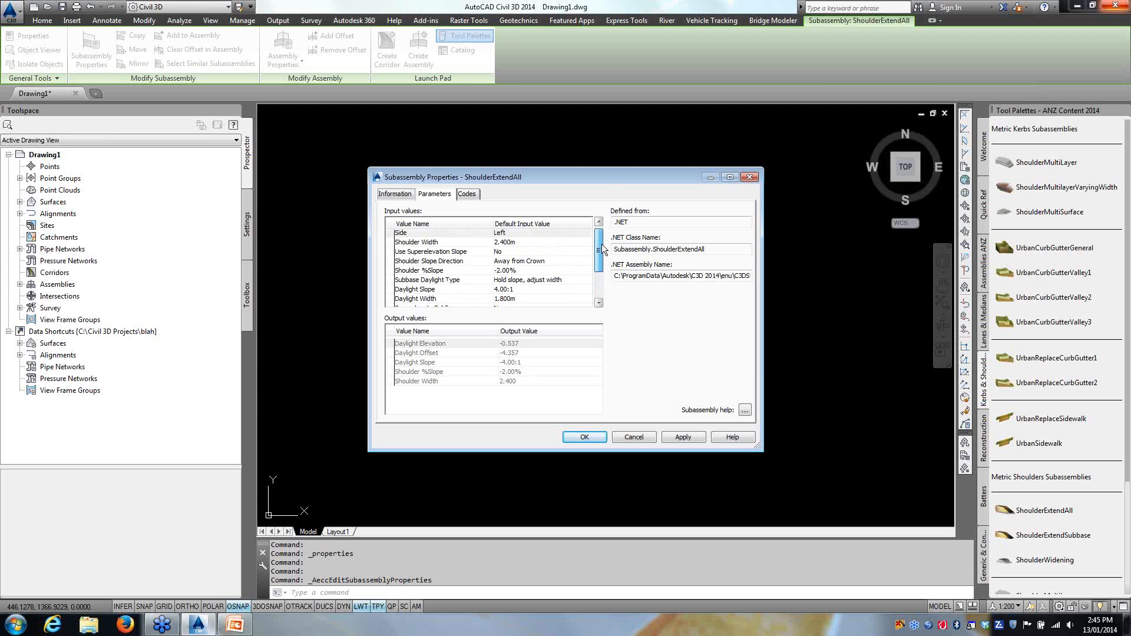
pyautogui.click(531, 242)
pyautogui.click(531, 242)
pyautogui.write('1.5')
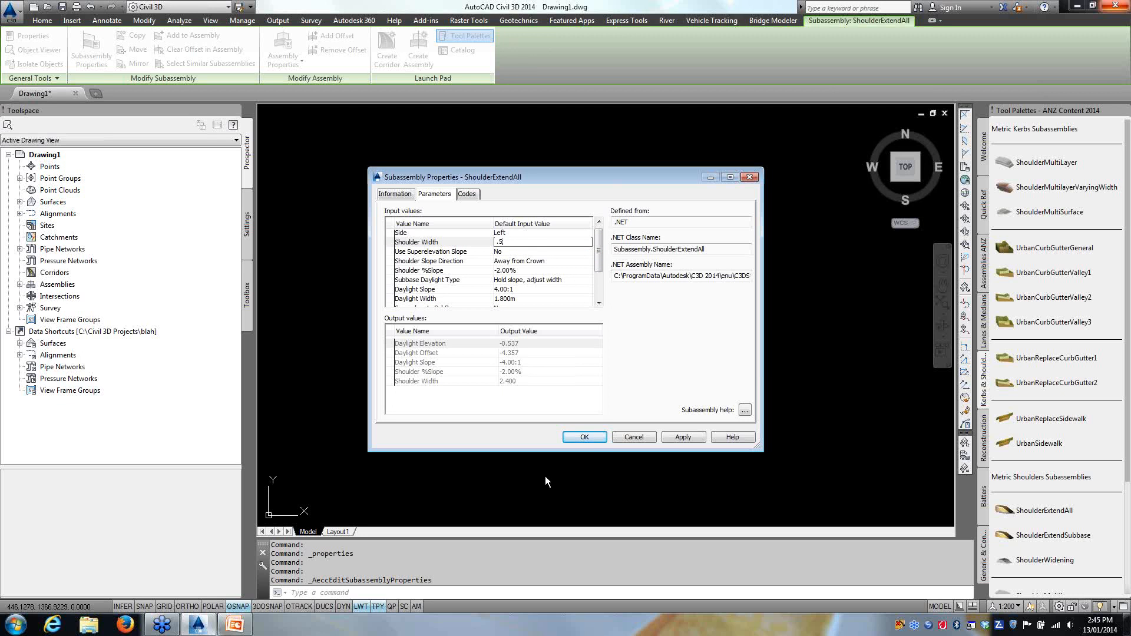
pyautogui.click(673, 438)
pyautogui.click(574, 437)
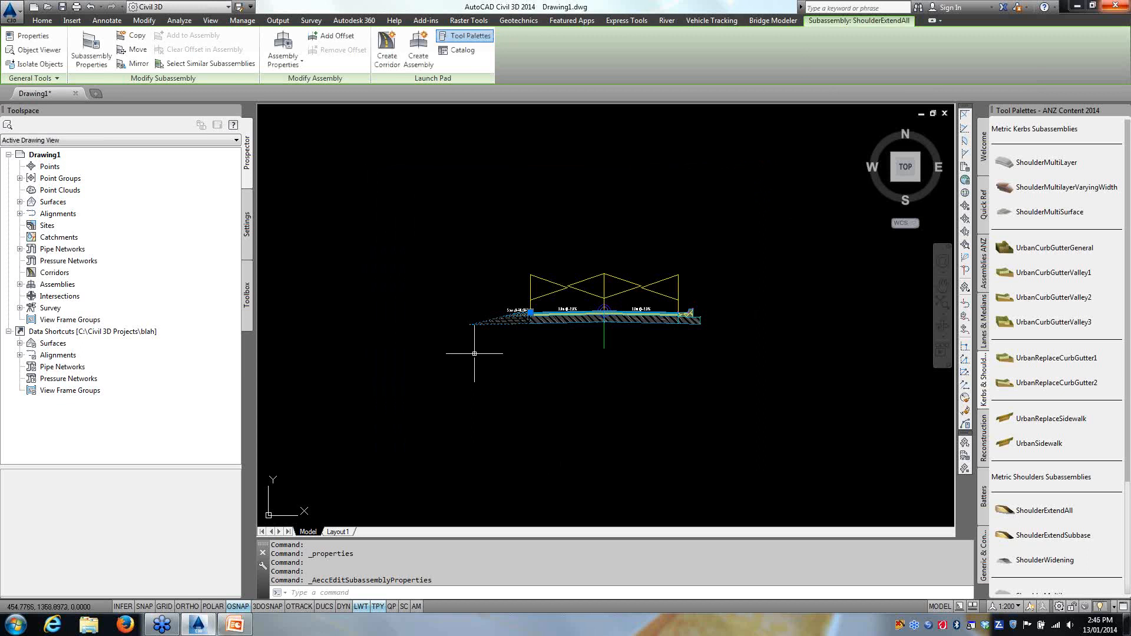
pyautogui.press('Escape')
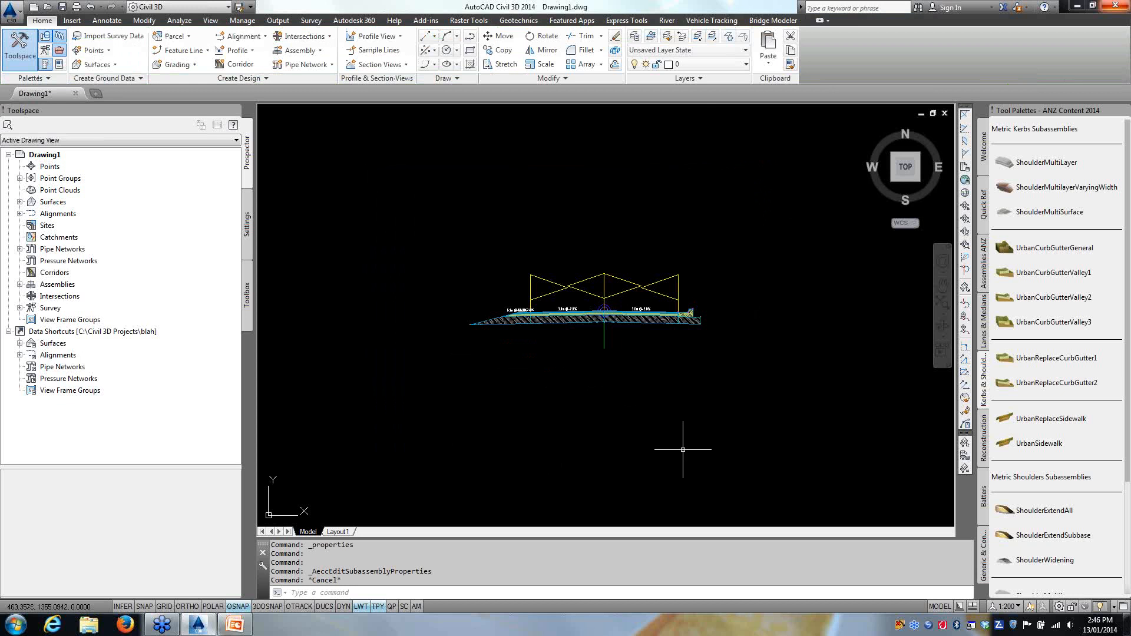
# Step: Attach a DaylightStandard batter with Side set to Left to the lower outer tip of the left shoulder's sub-base
pyautogui.moveTo(670, 429); pyautogui.dragTo(631, 443, button='middle')
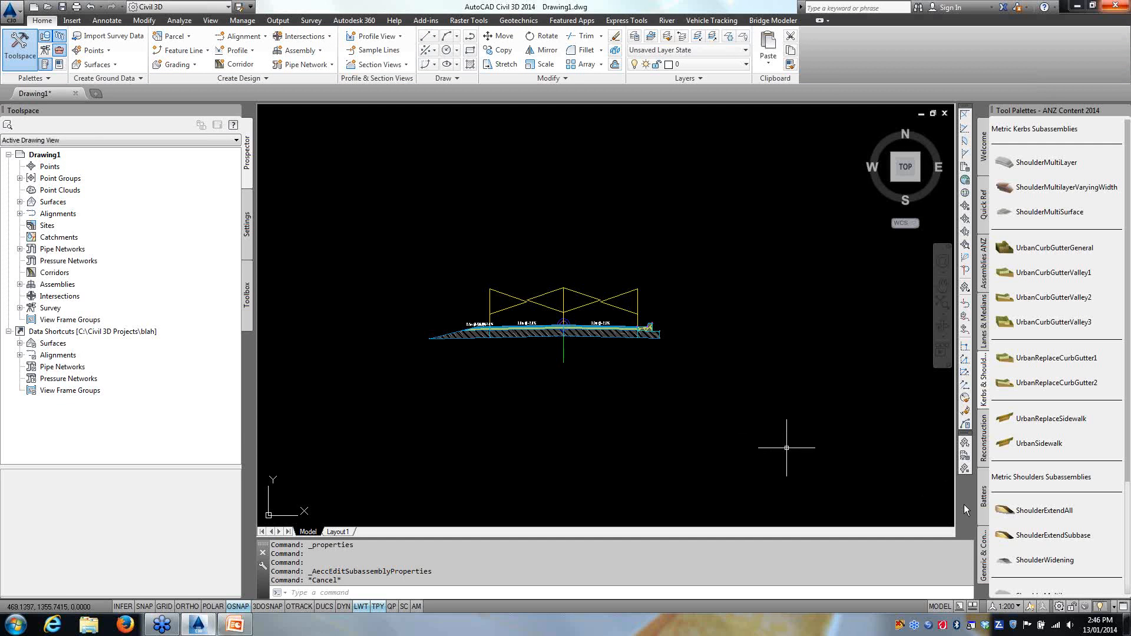
pyautogui.click(984, 499)
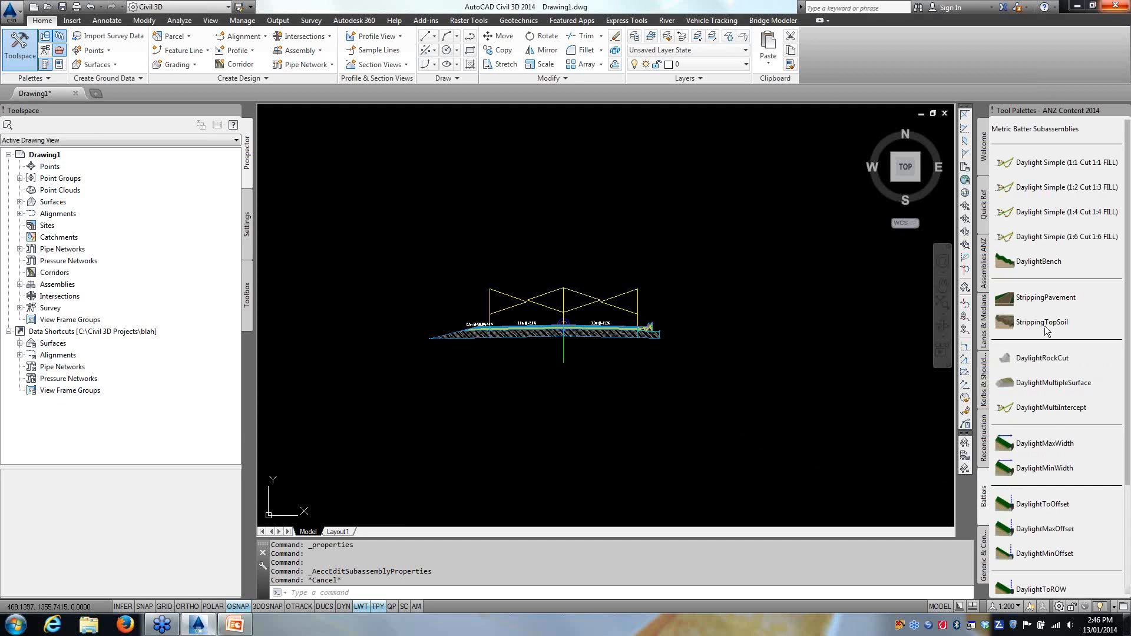
pyautogui.moveTo(1127, 282); pyautogui.dragTo(1128, 393)
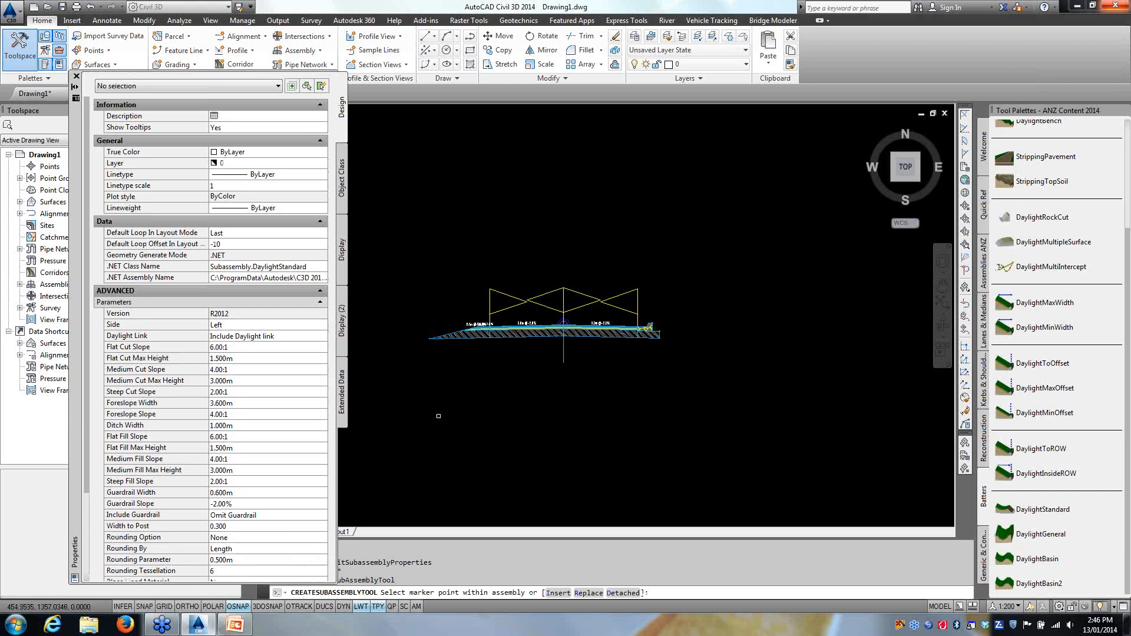
pyautogui.moveTo(438, 417); pyautogui.dragTo(445, 417, button='middle')
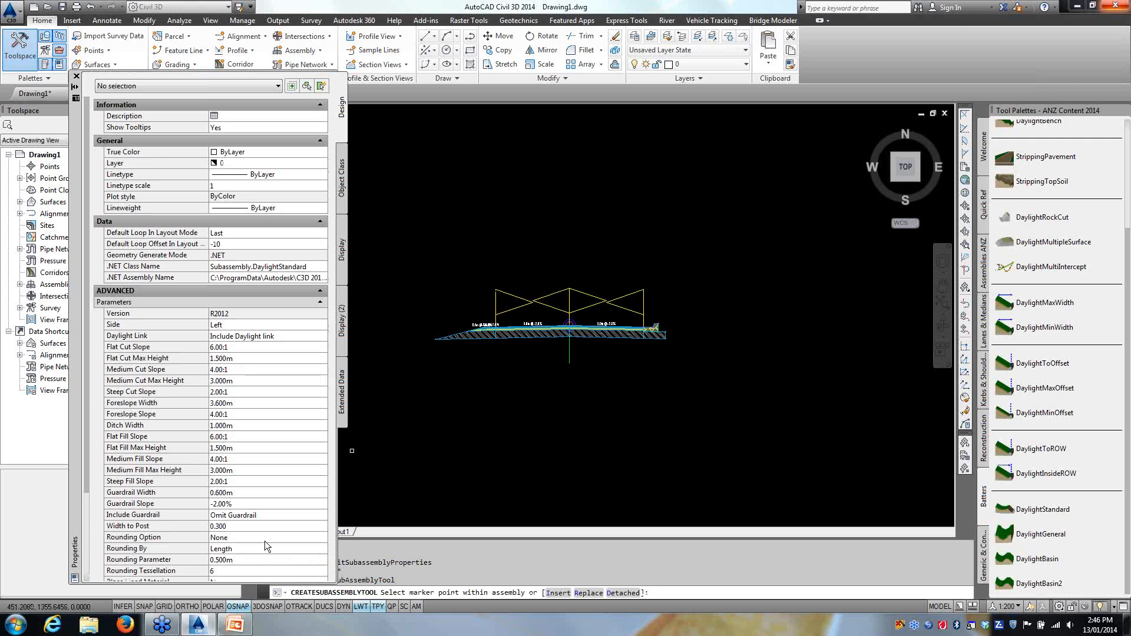
pyautogui.scroll(8, 446, 336)
pyautogui.moveTo(420, 360); pyautogui.dragTo(566, 384, button='middle')
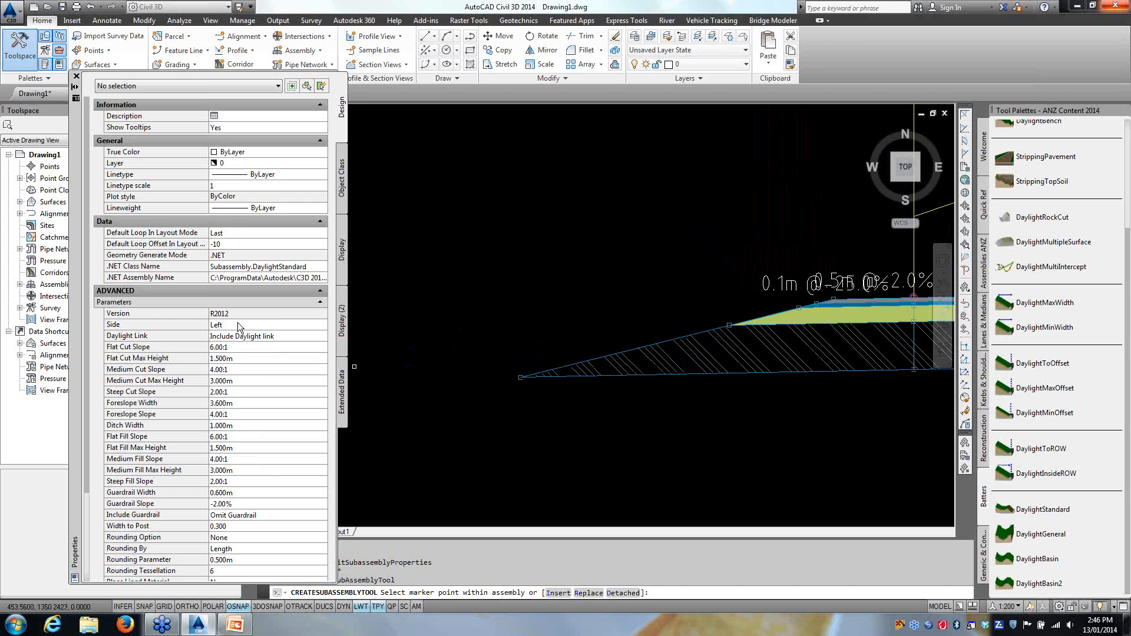
pyautogui.scroll(2, 521, 380)
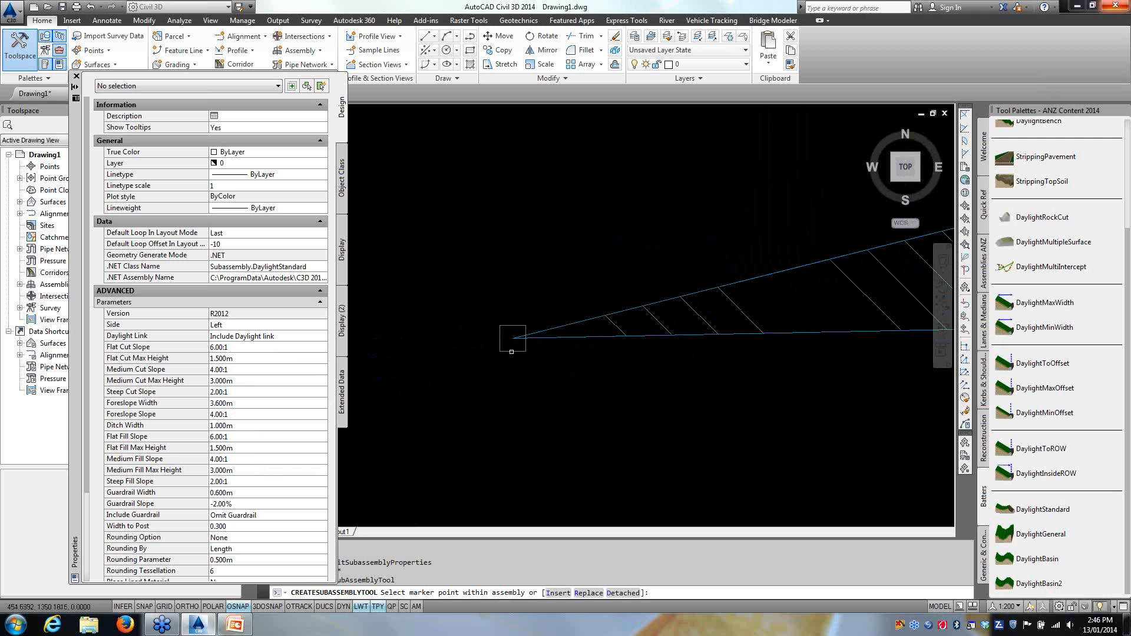
pyautogui.scroll(-5, 515, 345)
pyautogui.moveTo(601, 399); pyautogui.dragTo(591, 382, button='middle')
pyautogui.scroll(5, 566, 381)
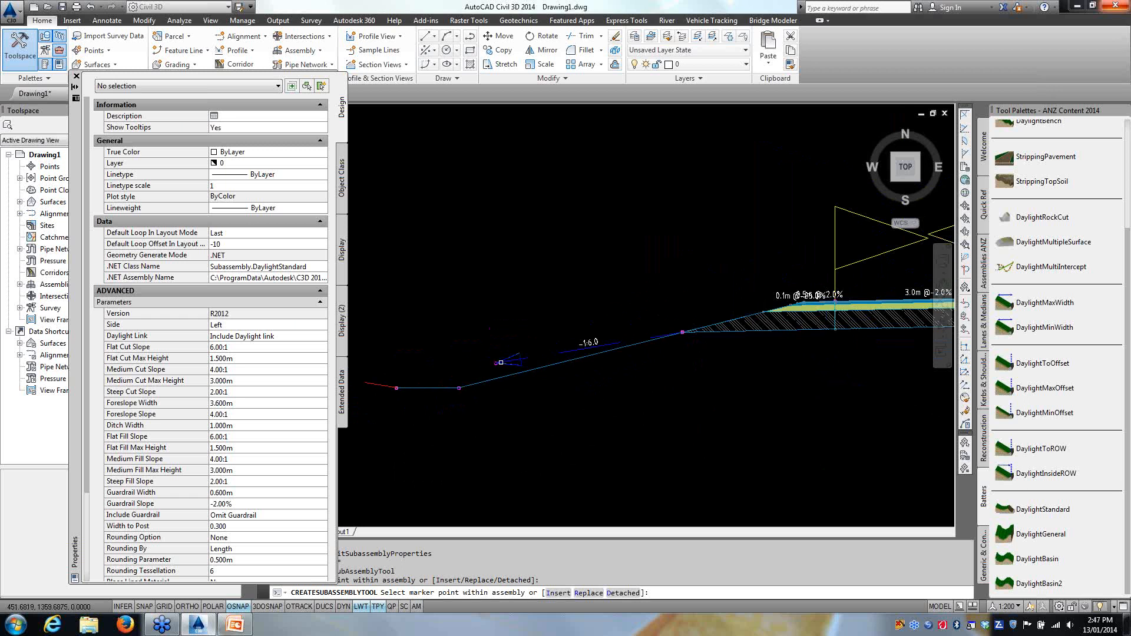
# Step: Attach a DaylightStandard with Side set to Right to the top back of the kerb, and end the subassembly placement
pyautogui.moveTo(498, 387); pyautogui.dragTo(628, 388, button='middle')
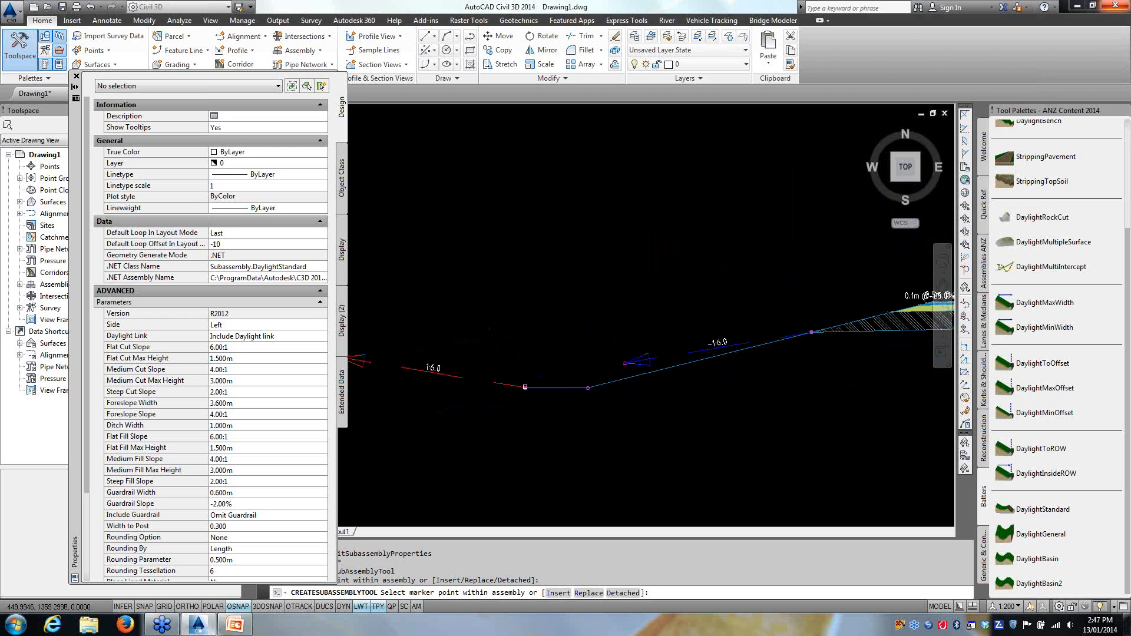
pyautogui.scroll(-4, 524, 387)
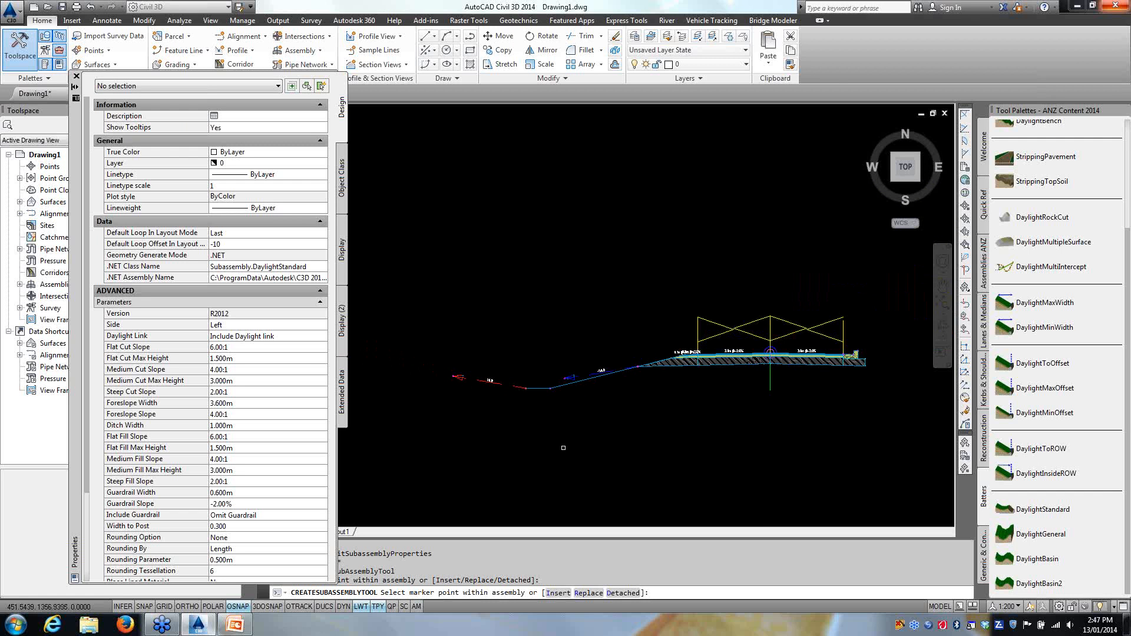
pyautogui.scroll(-2, 546, 426)
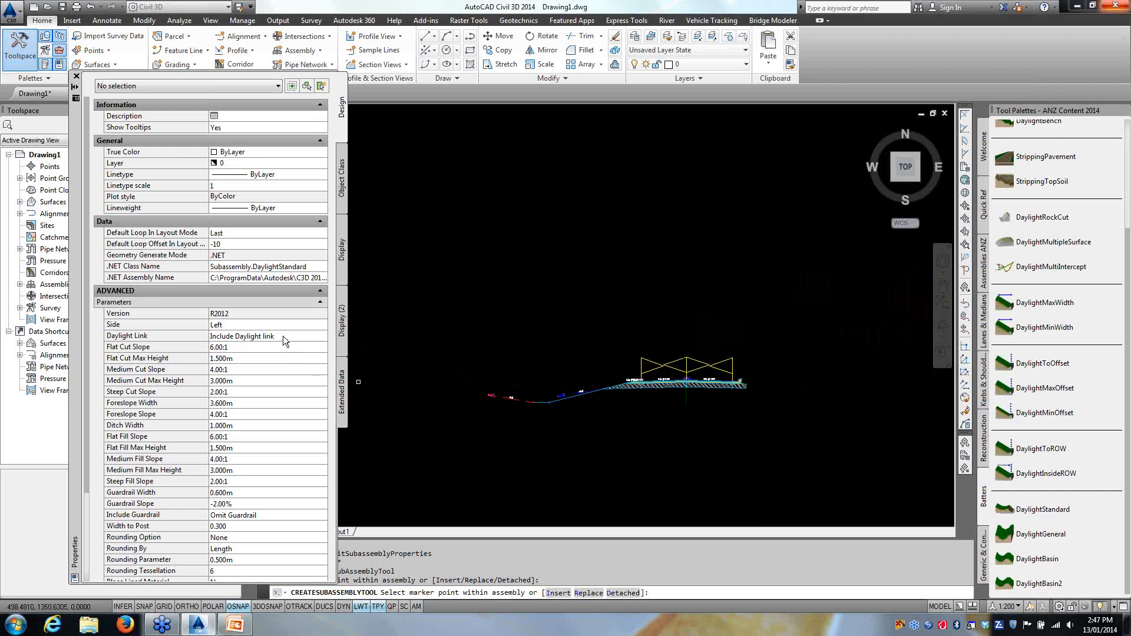
pyautogui.click(235, 324)
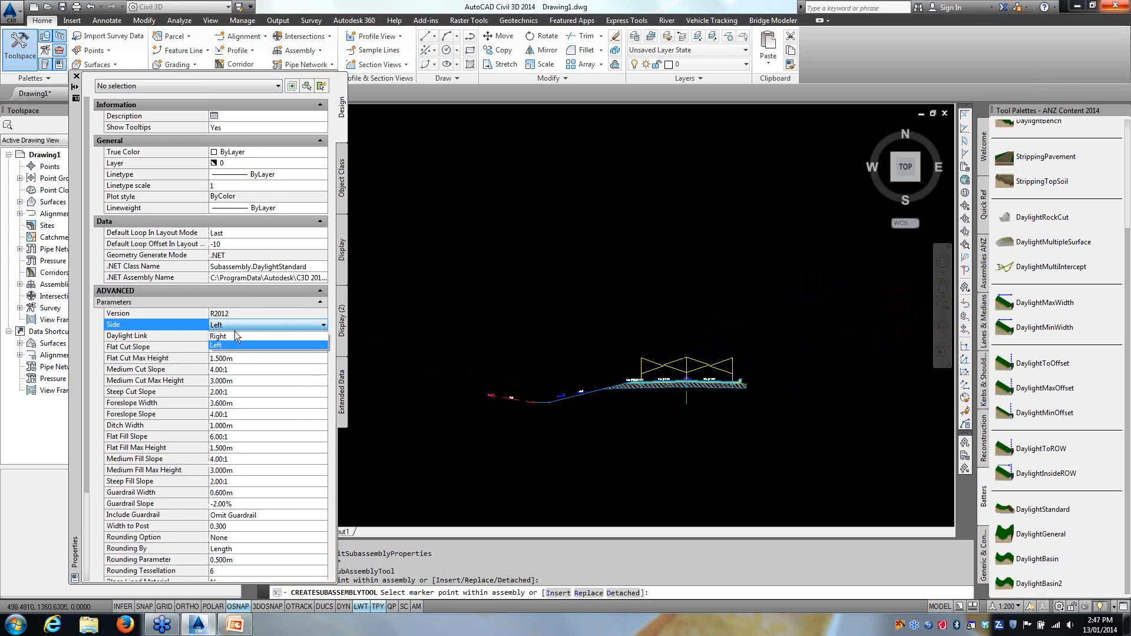
pyautogui.click(235, 345)
pyautogui.scroll(8, 758, 407)
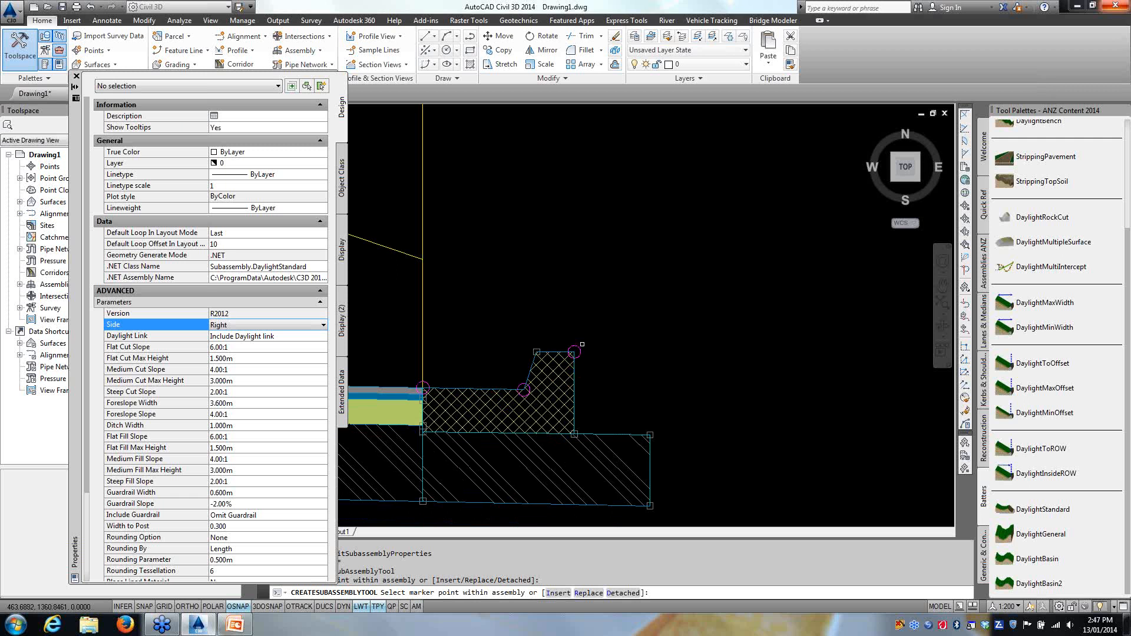
pyautogui.click(577, 351)
pyautogui.scroll(-8, 589, 377)
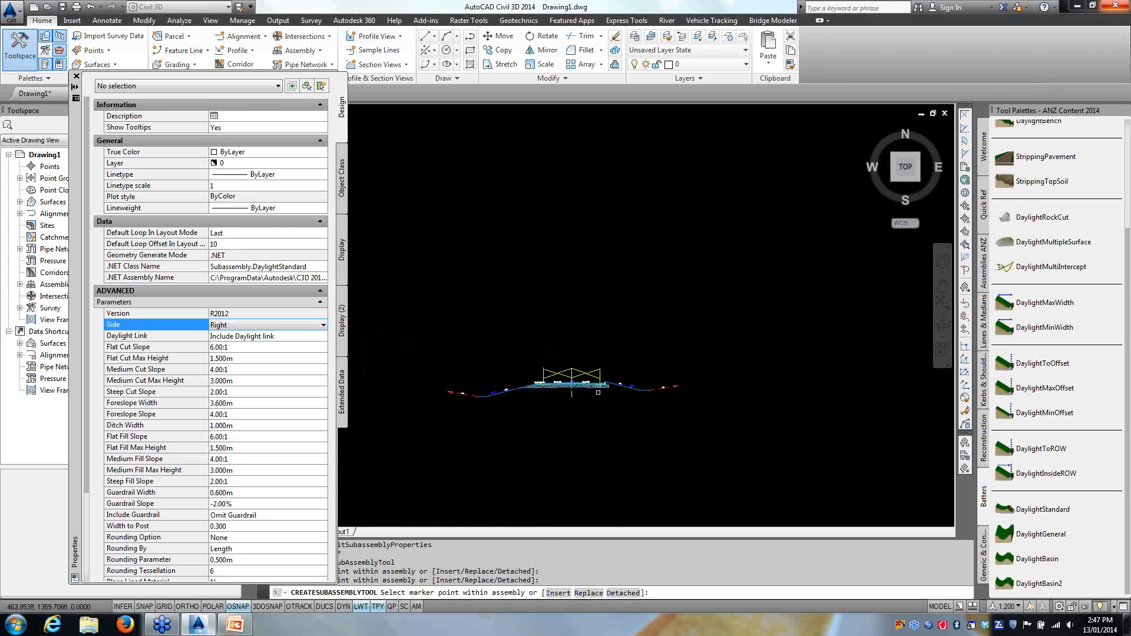
pyautogui.press('Escape')
pyautogui.press('Escape')
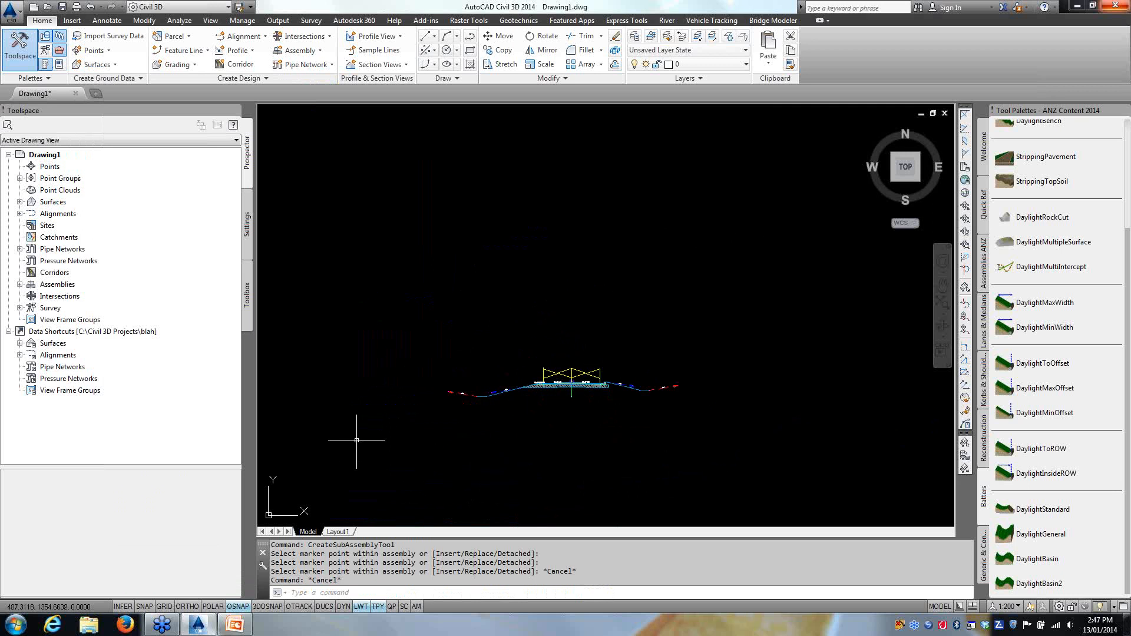
# Step: Inspect the whole assembly cross-section, from the left batter through the baseline to the right batter
pyautogui.scroll(5, 578, 397)
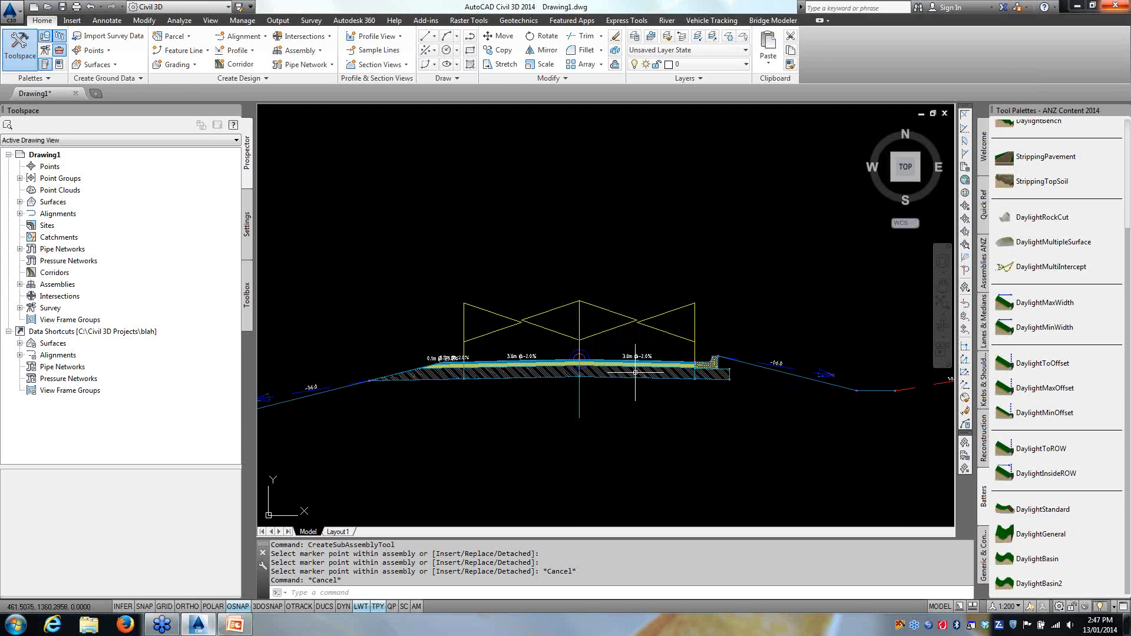
pyautogui.moveTo(725, 375); pyautogui.dragTo(653, 365, button='middle')
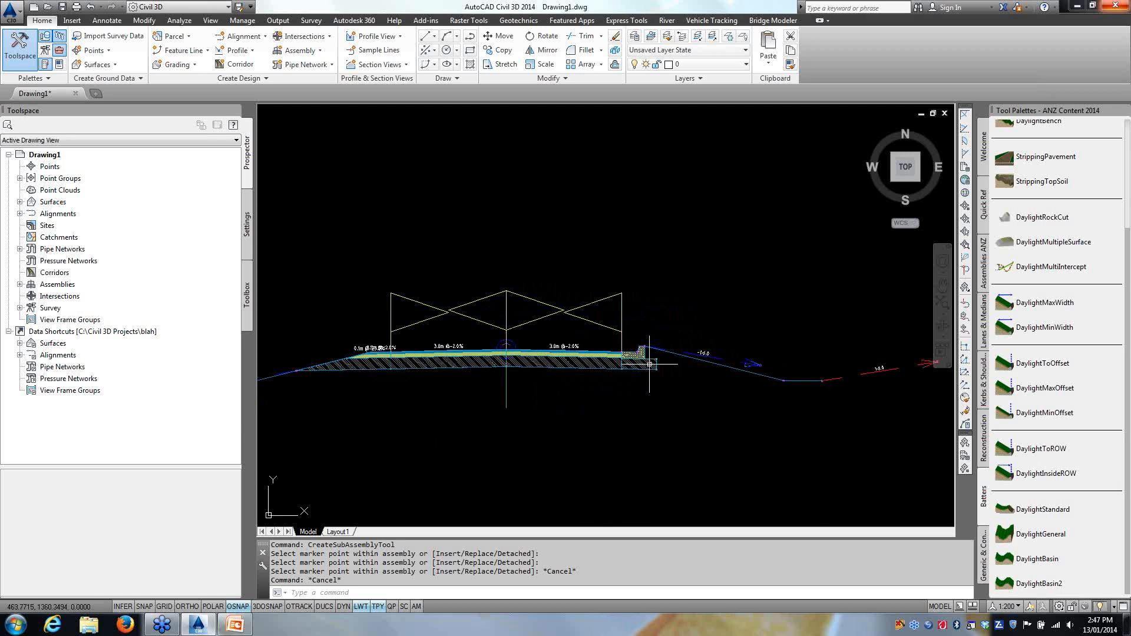
pyautogui.scroll(-2, 417, 328)
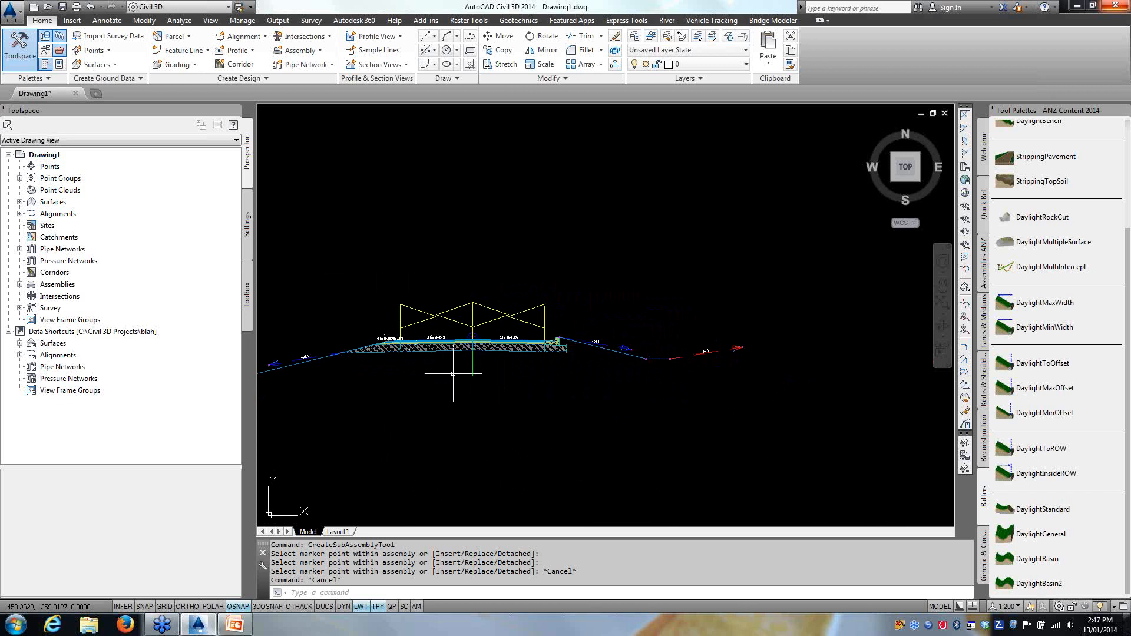
pyautogui.moveTo(416, 384); pyautogui.dragTo(483, 384, button='middle')
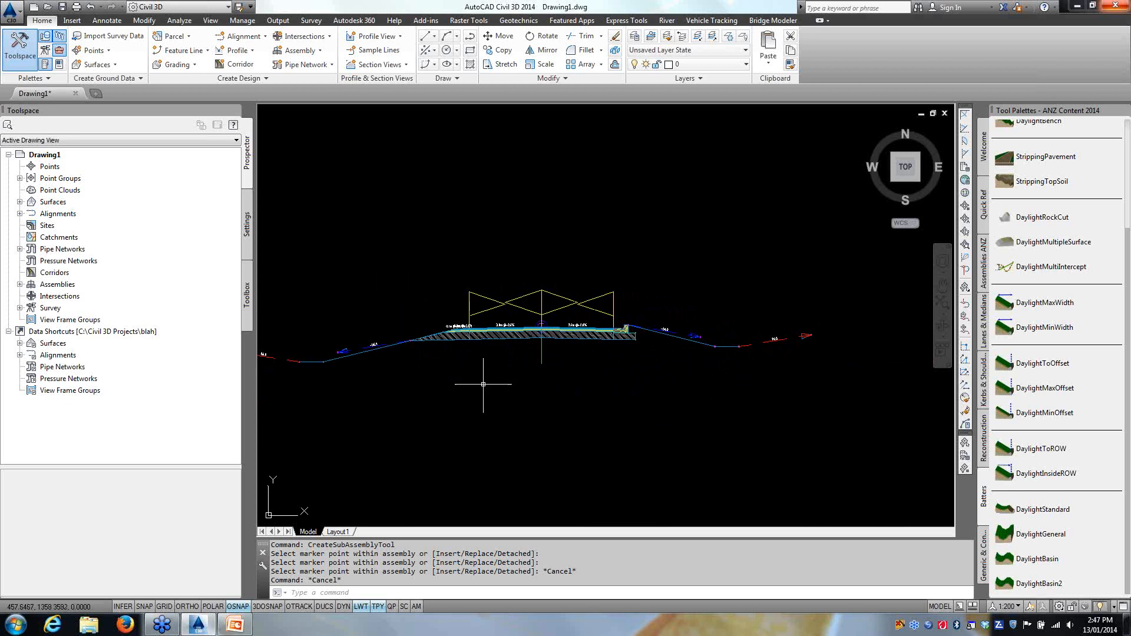
pyautogui.click(541, 349)
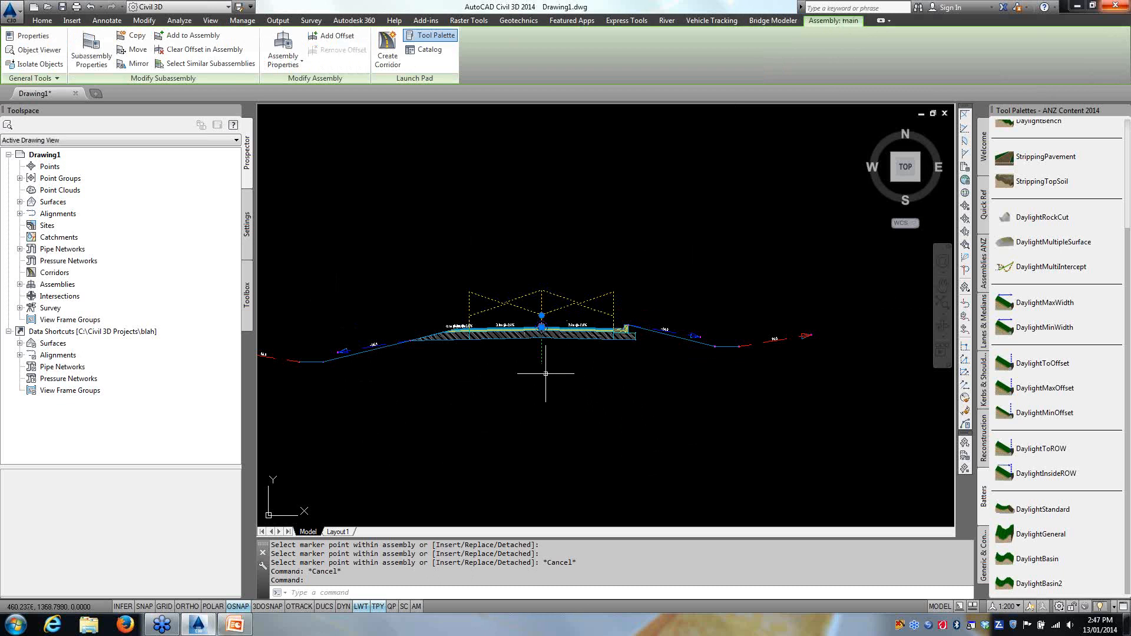
pyautogui.press('Escape')
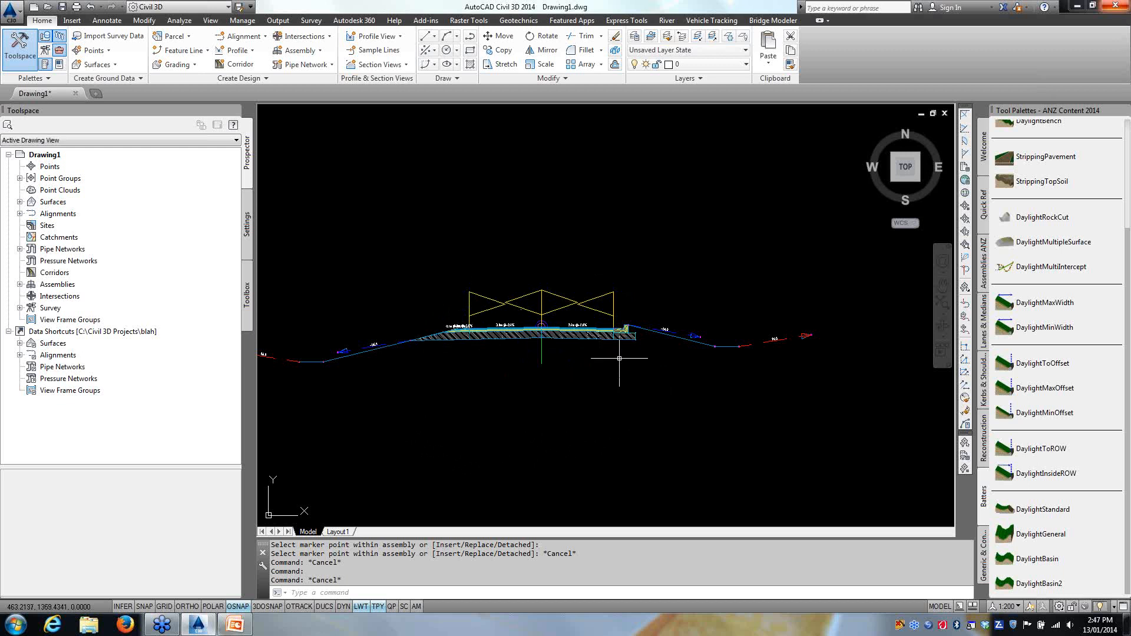
# Step: Move the right DaylightStandard's attachment point from the top back of the kerb to the upper outer corner of the sub-base below it
pyautogui.moveTo(619, 360); pyautogui.dragTo(524, 359, button='middle')
pyautogui.scroll(6, 556, 333)
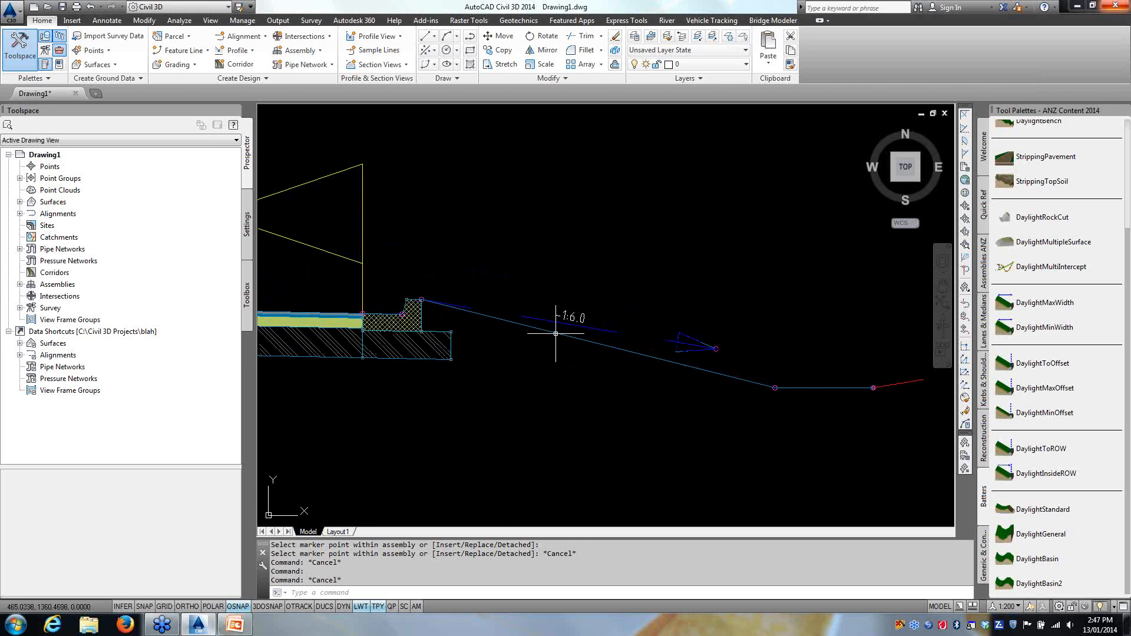
pyautogui.click(555, 333)
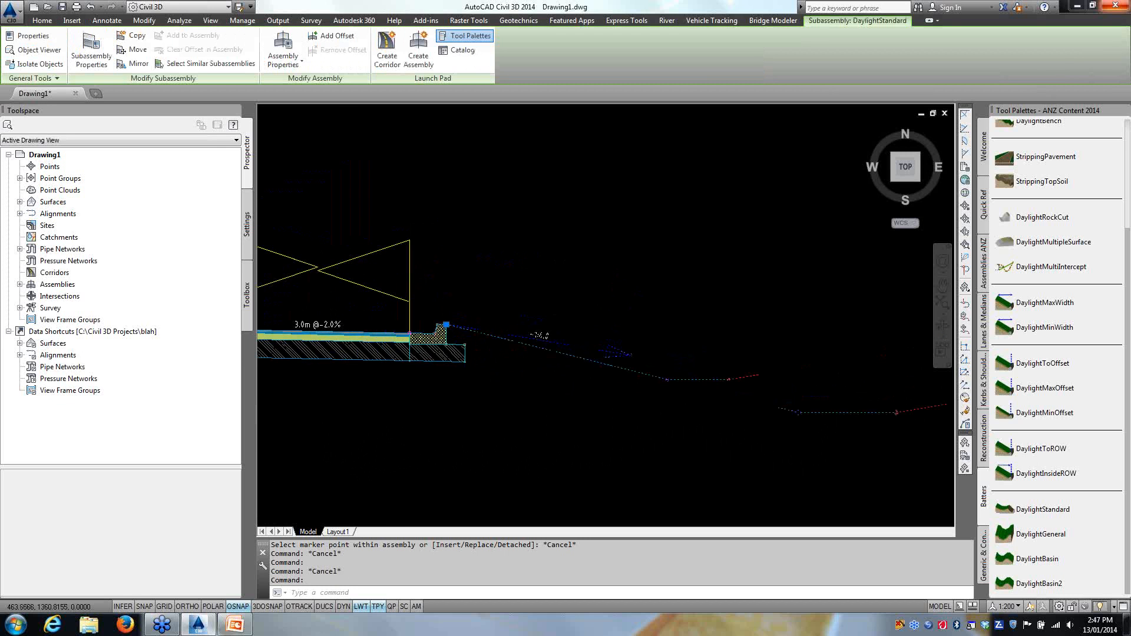
pyautogui.scroll(3, 450, 351)
pyautogui.moveTo(410, 305); pyautogui.dragTo(584, 318, button='middle')
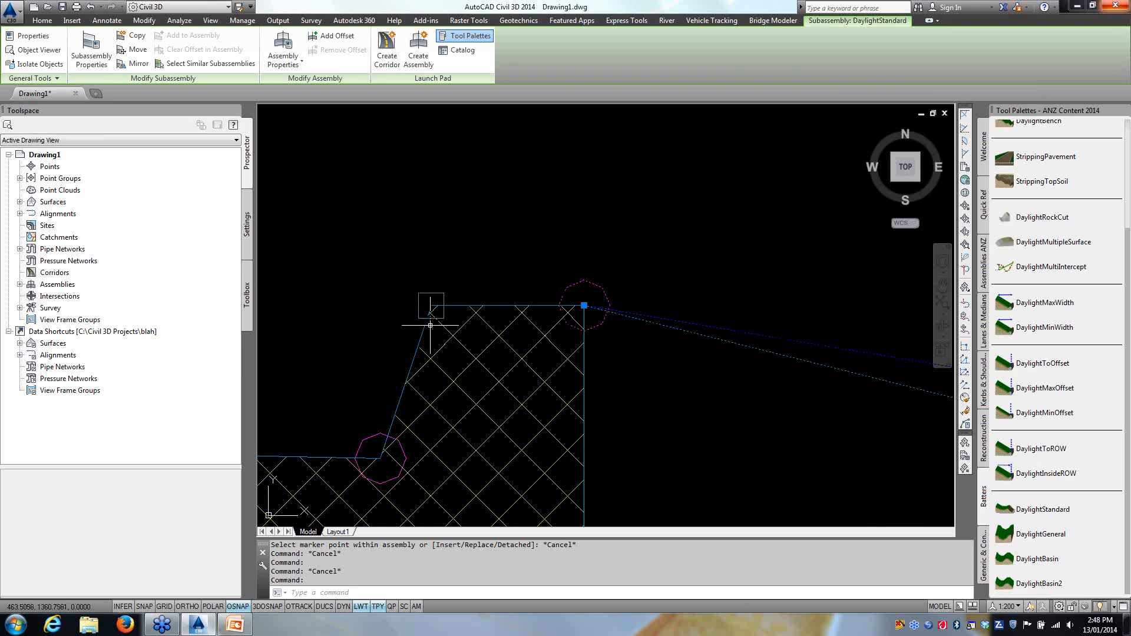
pyautogui.scroll(-4, 477, 342)
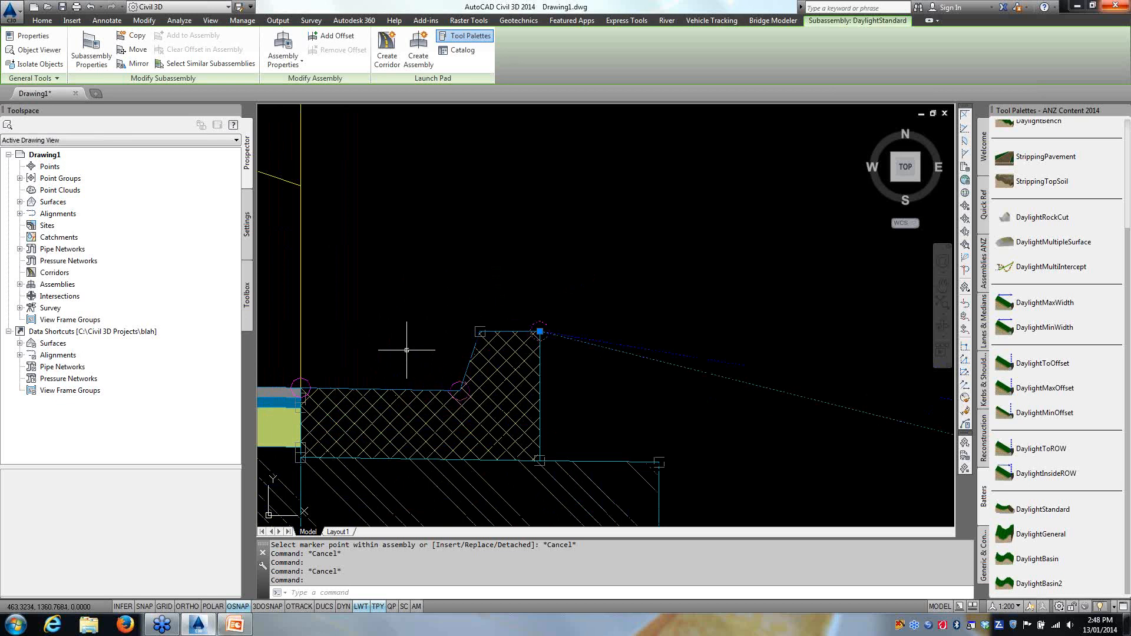
pyautogui.scroll(-5, 407, 350)
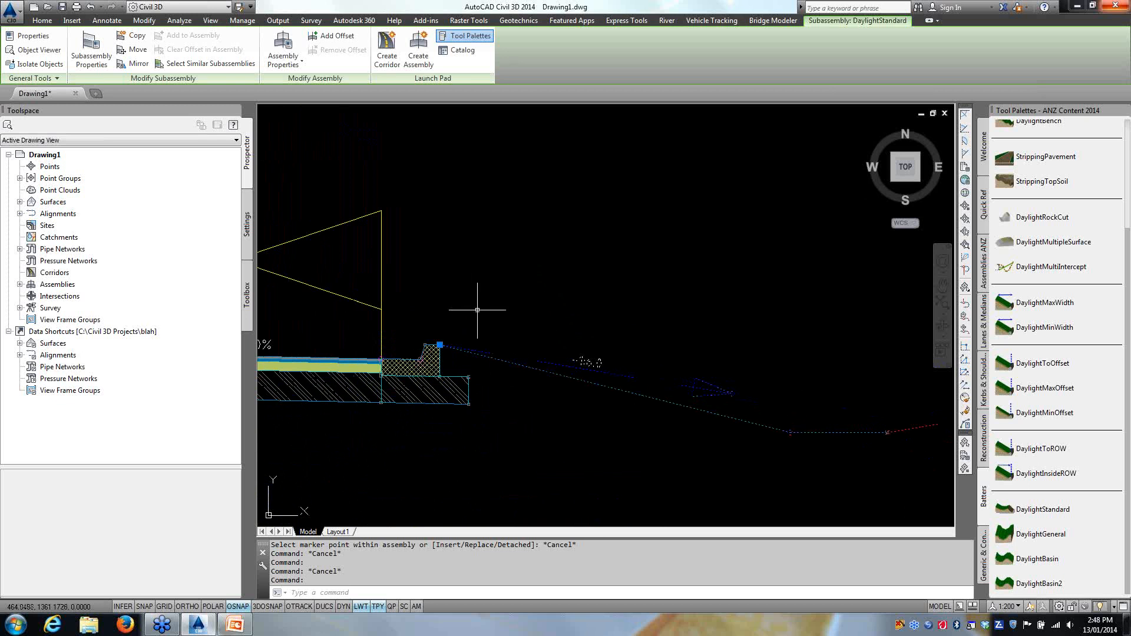
pyautogui.click(440, 345)
pyautogui.click(468, 376)
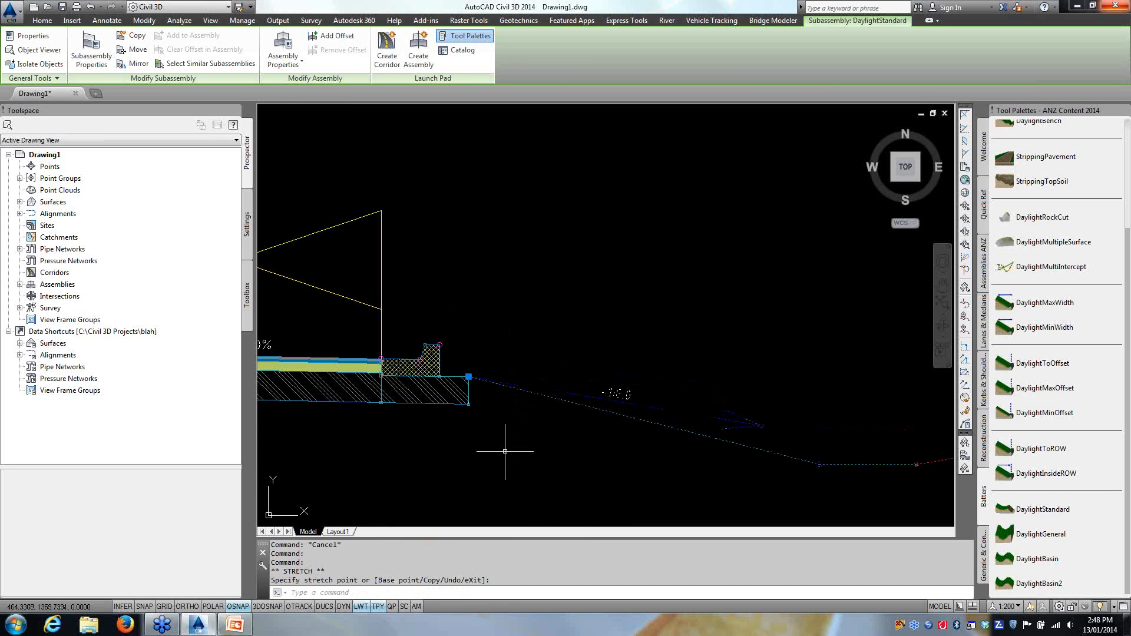
# Step: Clear the right DaylightStandard's offset in the assembly, returning it to the top back of the kerb
pyautogui.press('Escape')
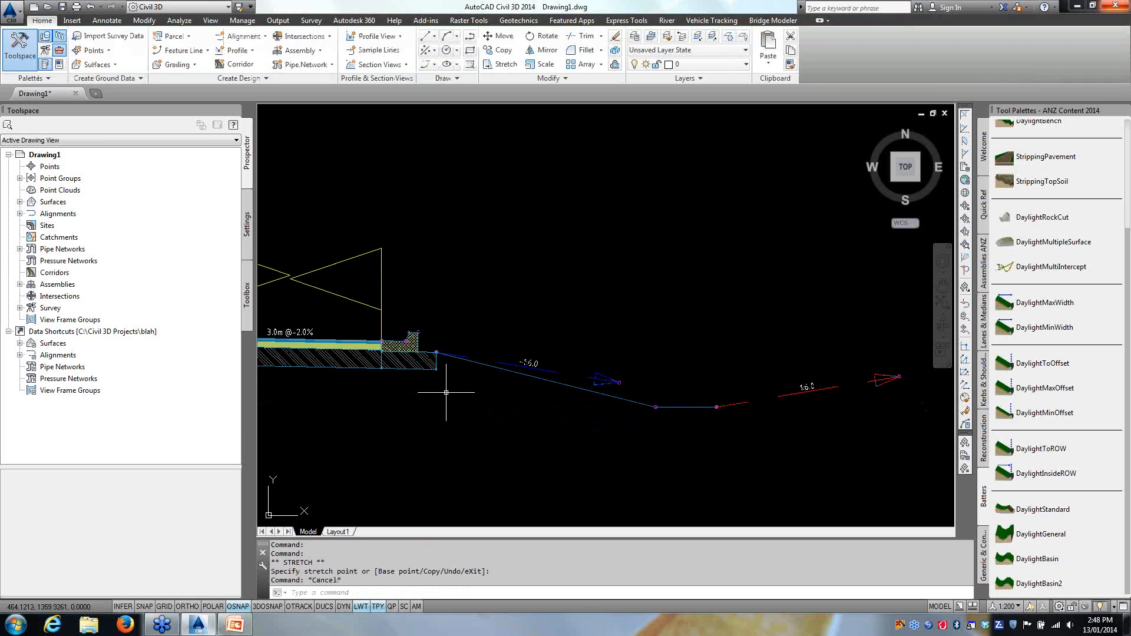
pyautogui.click(485, 365)
pyautogui.rightClick(485, 365)
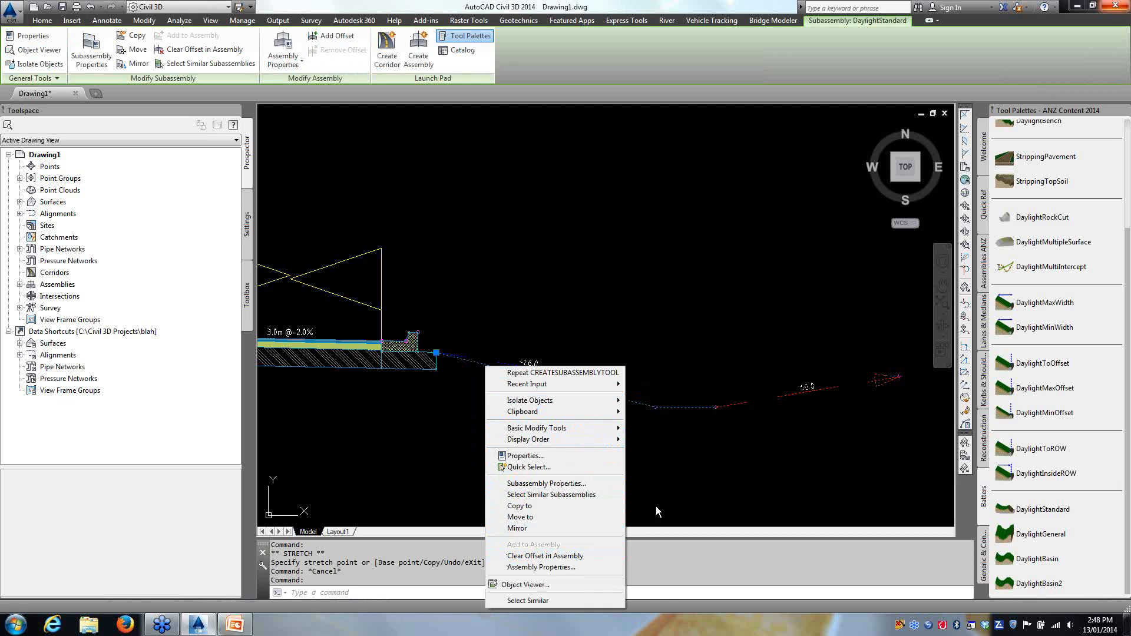
pyautogui.click(570, 555)
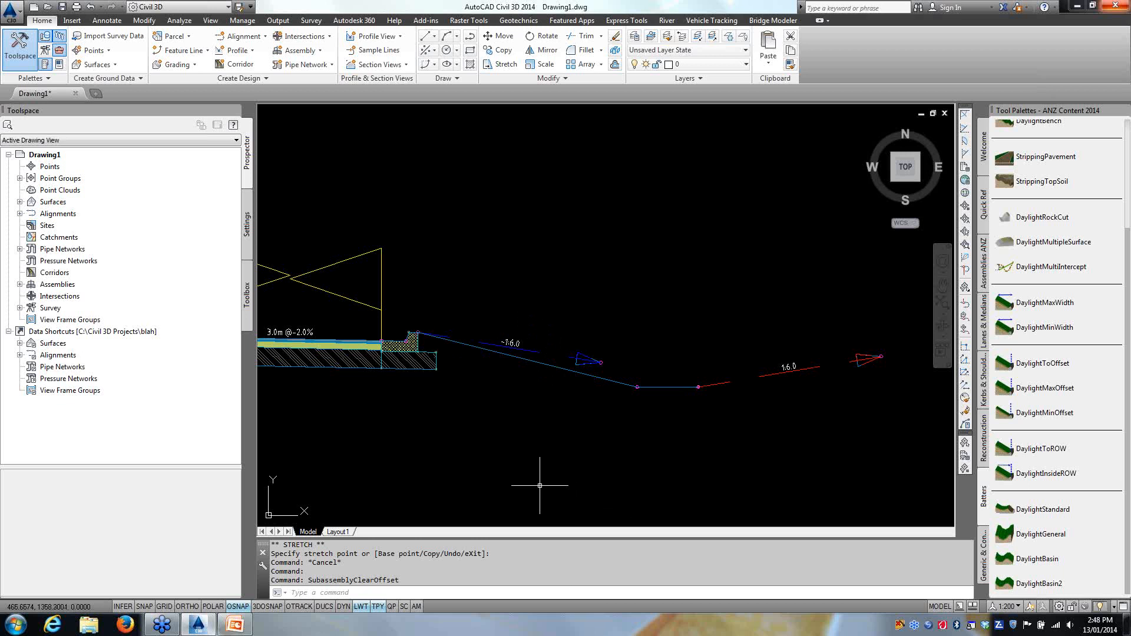
pyautogui.click(559, 367)
pyautogui.rightClick(559, 367)
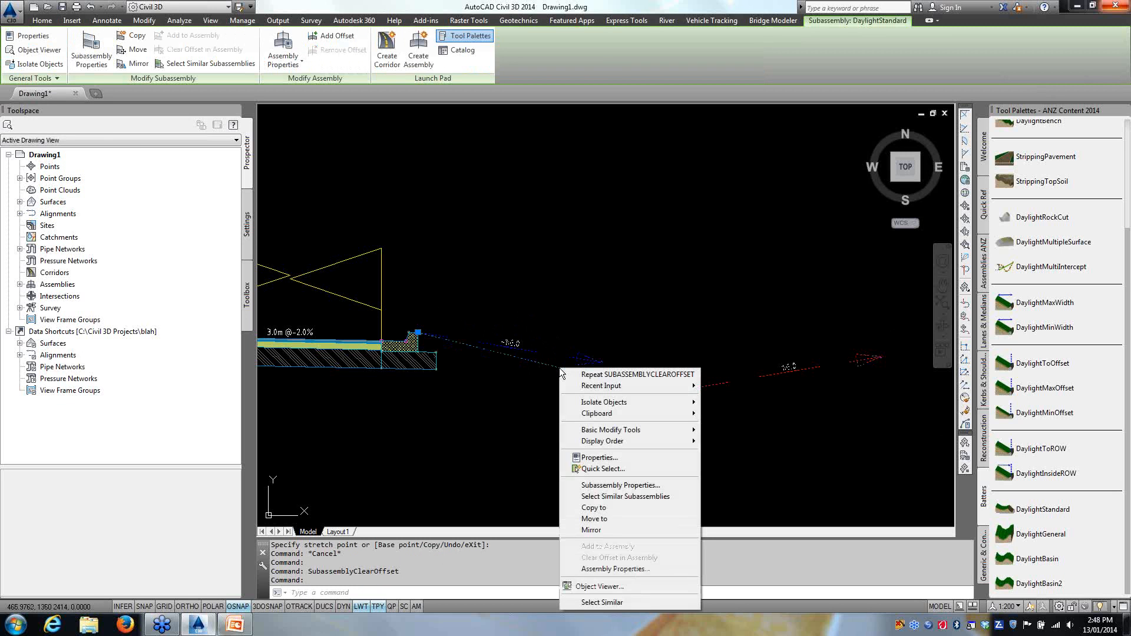
pyautogui.click(779, 486)
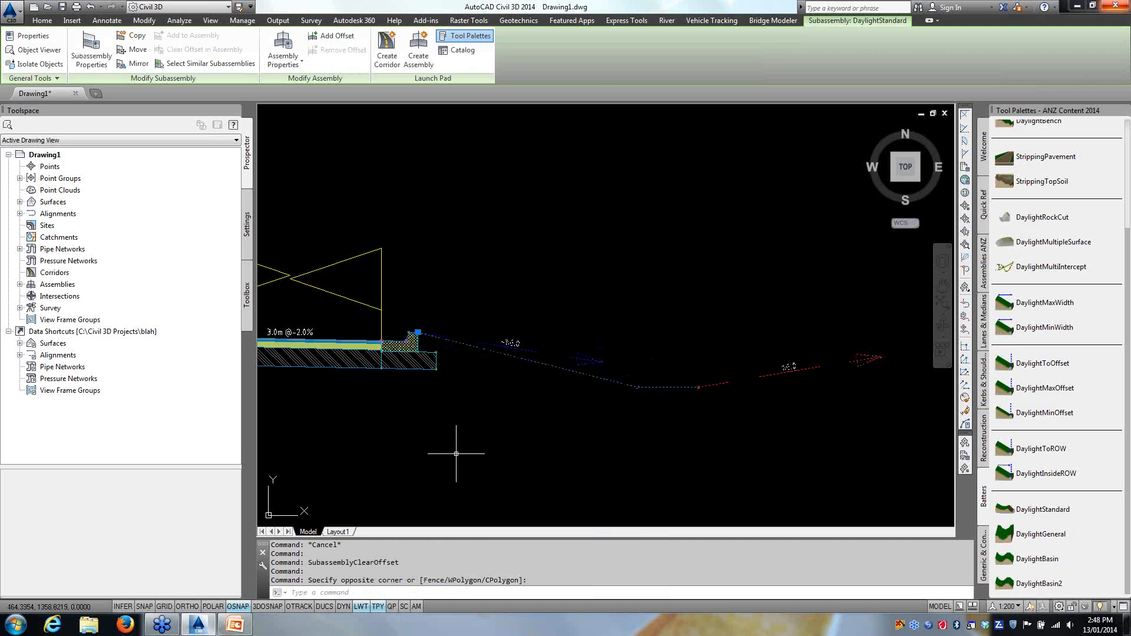
pyautogui.moveTo(427, 454); pyautogui.dragTo(528, 447, button='middle')
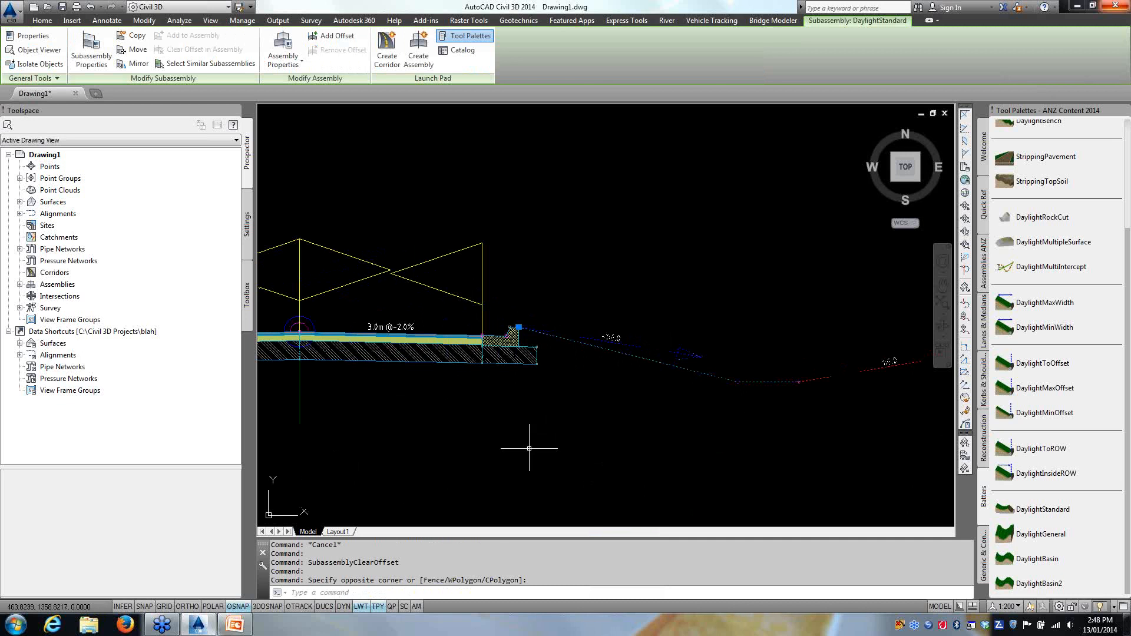
pyautogui.press('Escape')
# Step: Move the right DaylightStandard from the kerb to the marker point at the upper outer corner of the sub-base
pyautogui.click(574, 341)
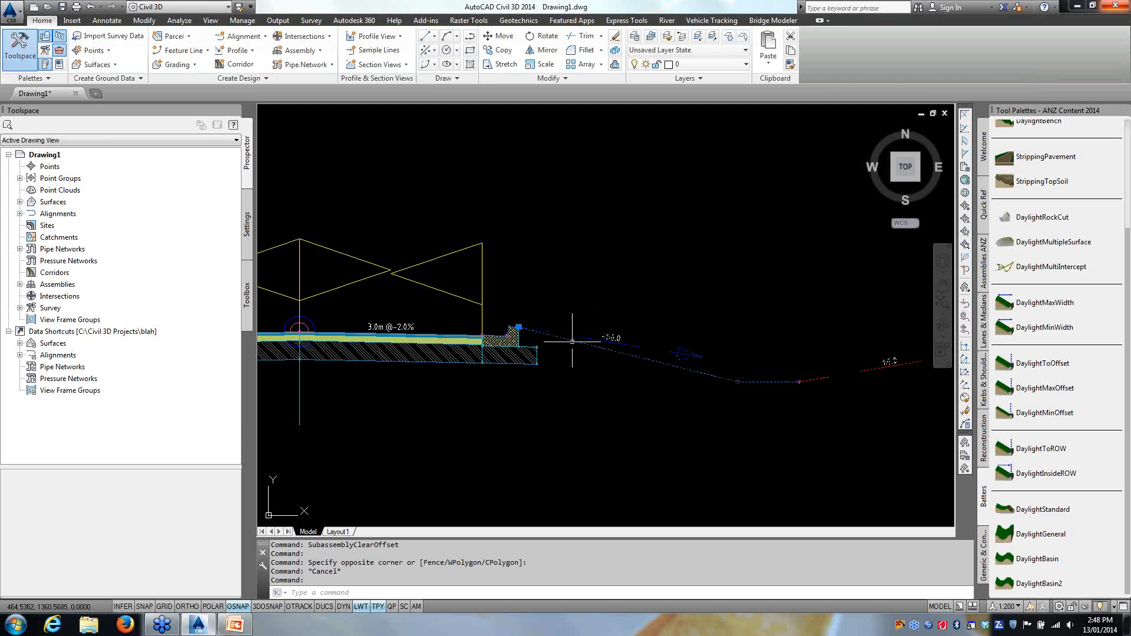
pyautogui.rightClick(584, 265)
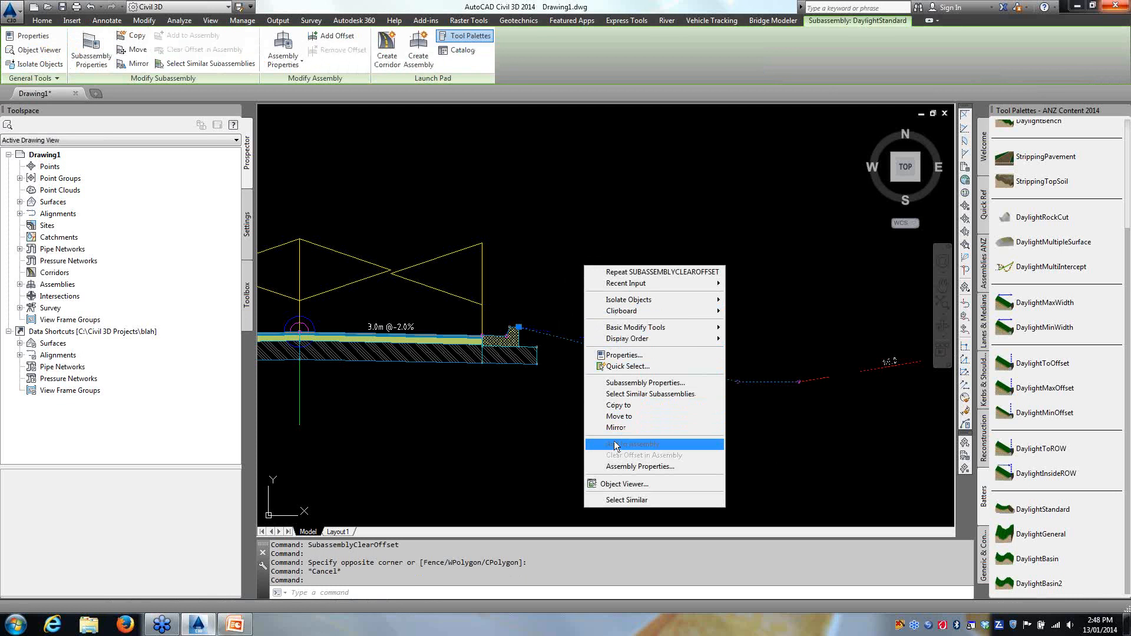
pyautogui.click(618, 416)
pyautogui.scroll(7, 536, 346)
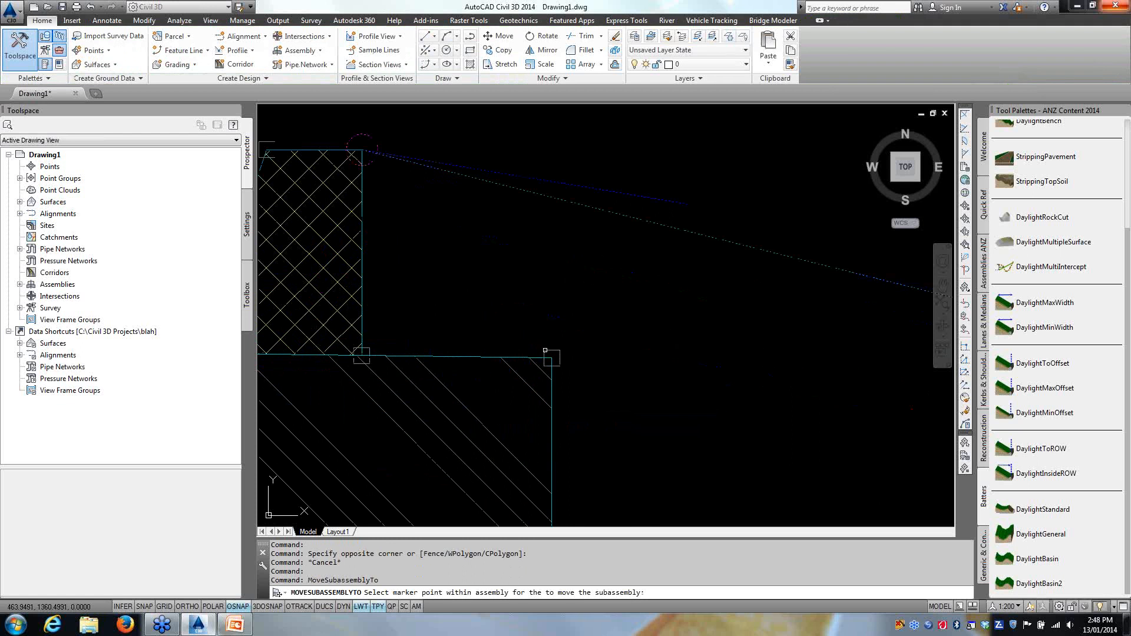
pyautogui.scroll(-6, 594, 377)
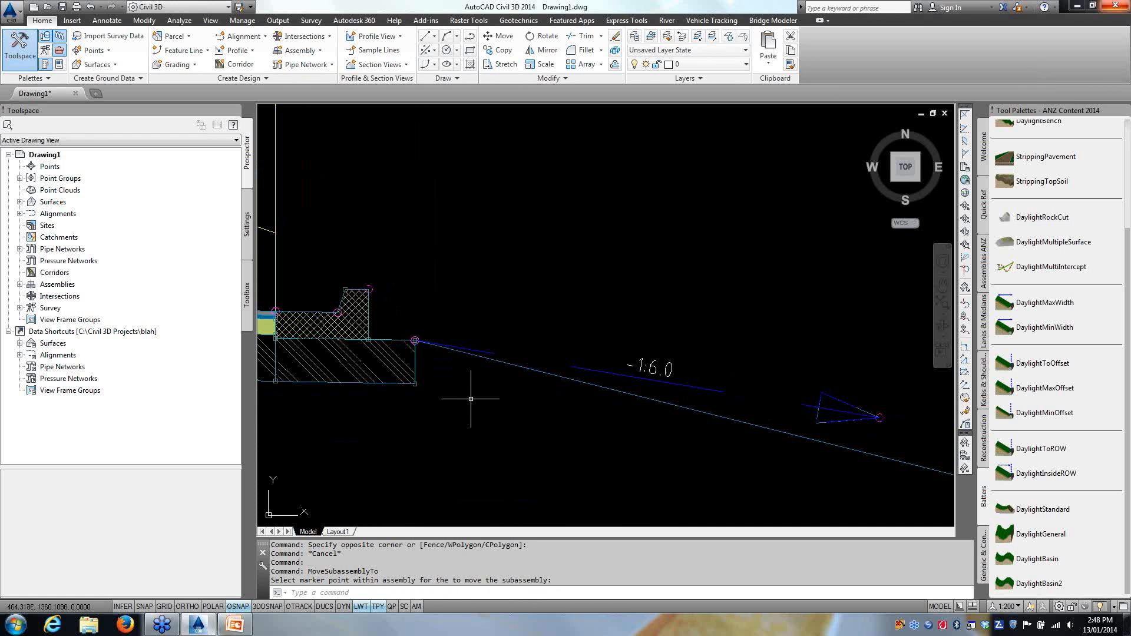
# Step: Copy the right DaylightStandard to the marker point at the top back of the kerb
pyautogui.click(534, 372)
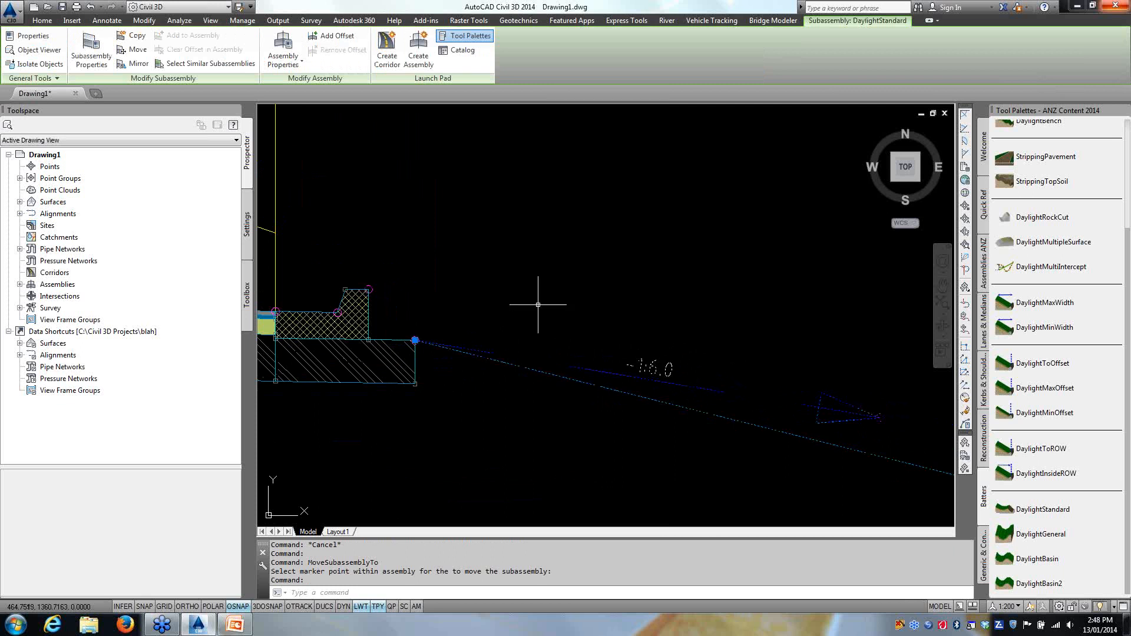
pyautogui.rightClick(539, 306)
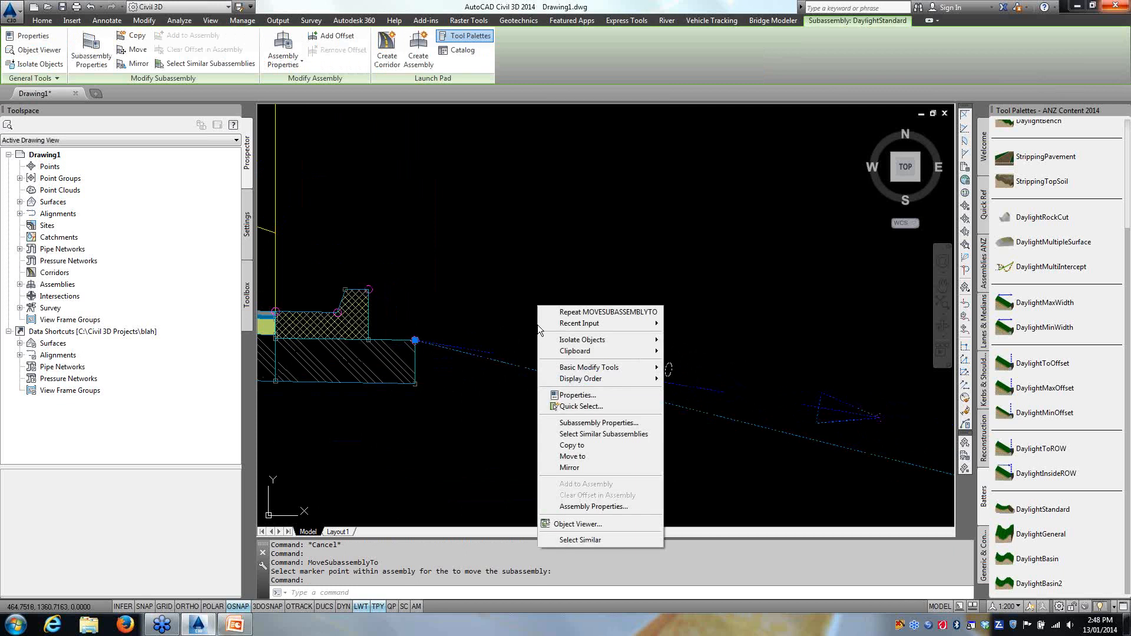
pyautogui.click(712, 505)
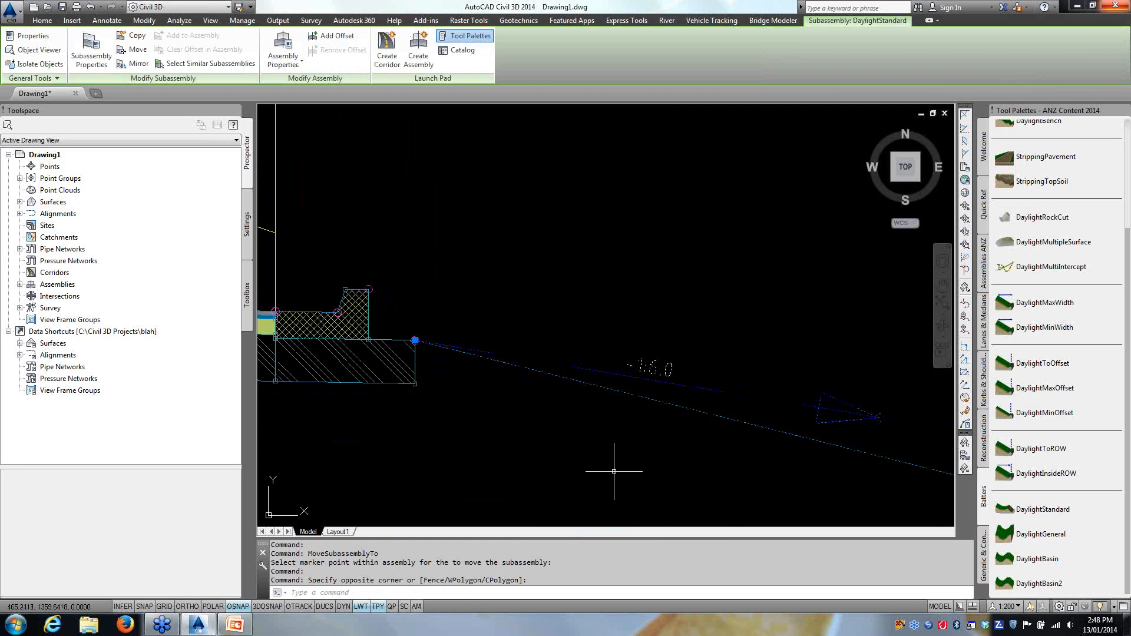
pyautogui.scroll(-4, 500, 453)
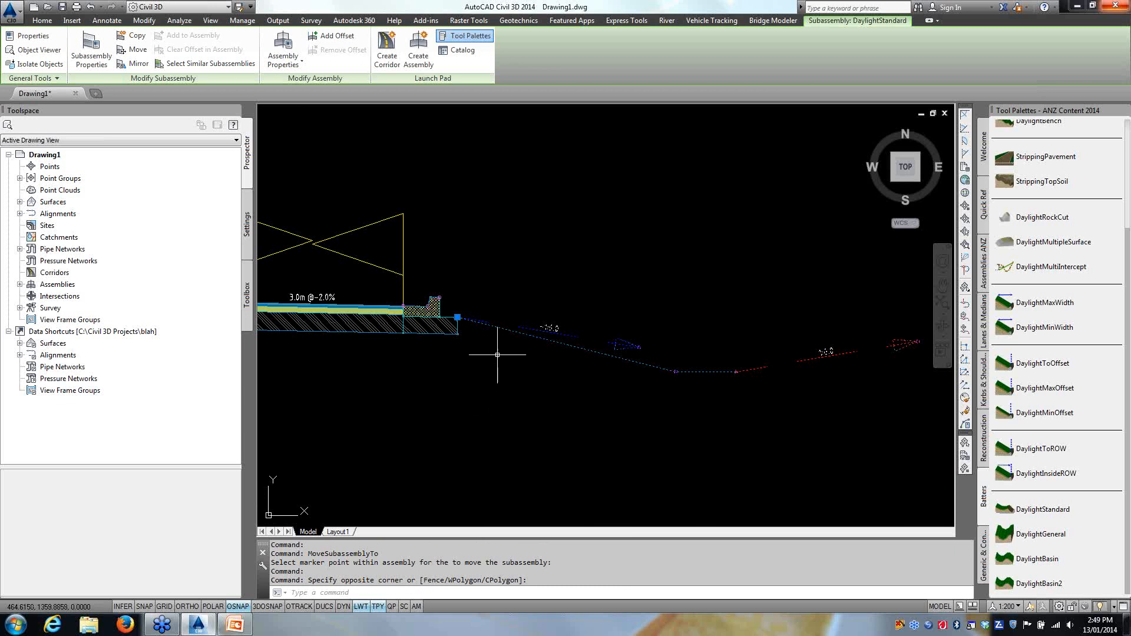
pyautogui.rightClick(494, 367)
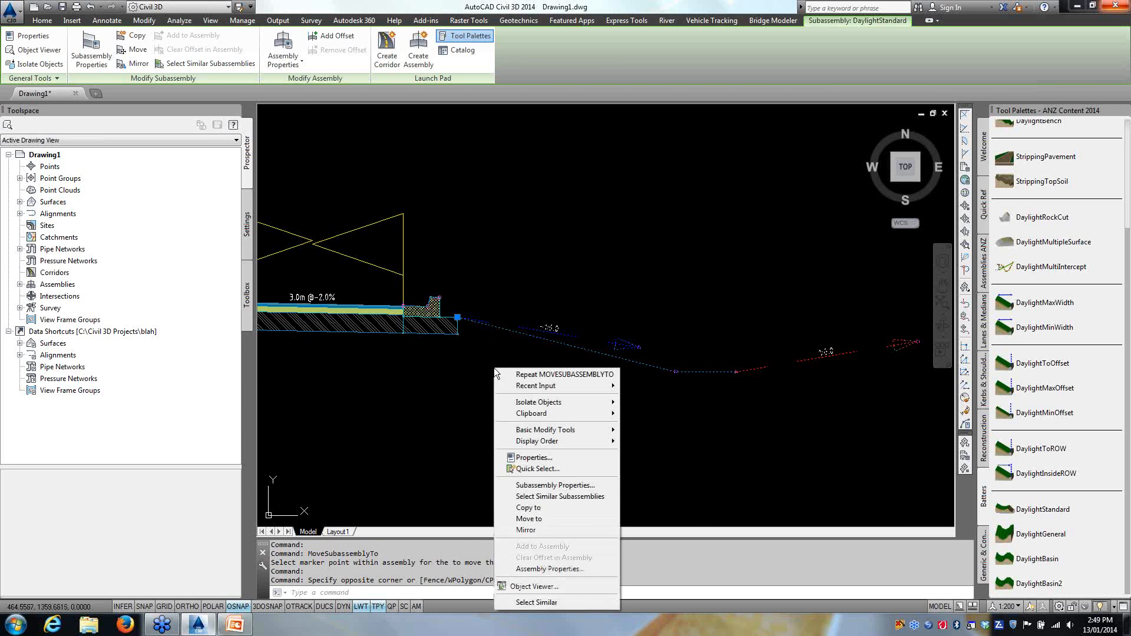
pyautogui.click(524, 508)
pyautogui.scroll(8, 455, 298)
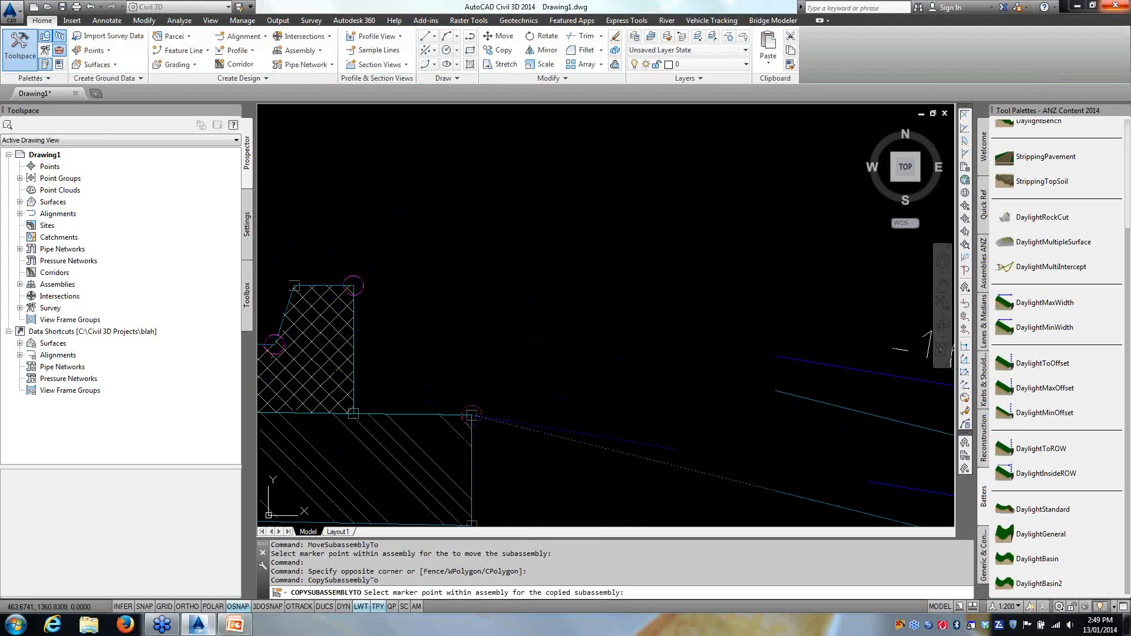
pyautogui.scroll(-4, 428, 303)
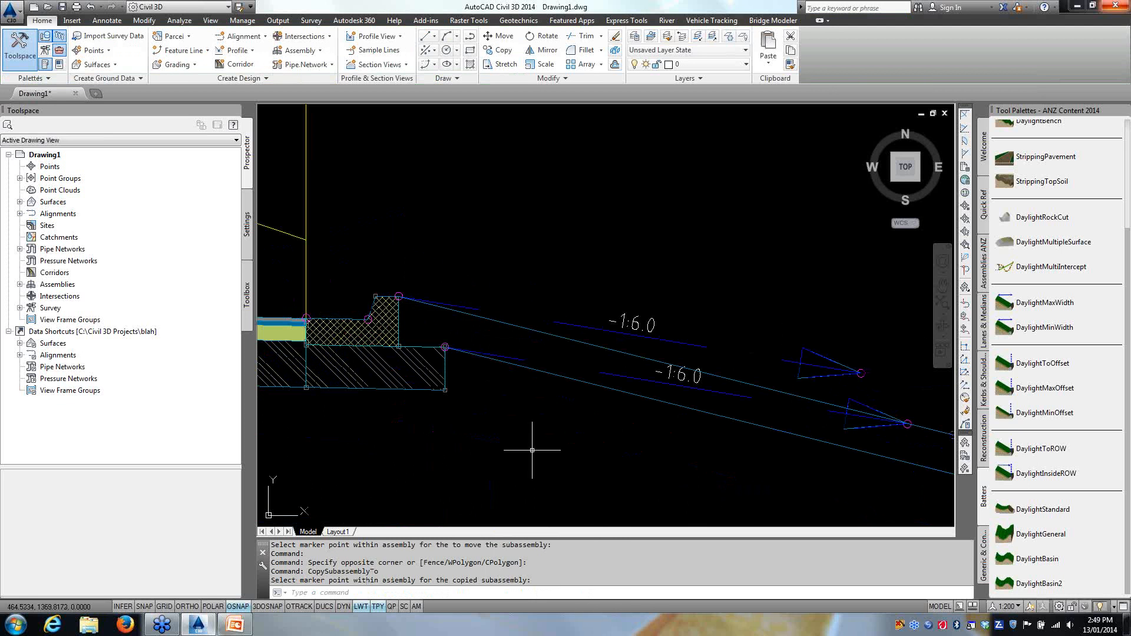
pyautogui.press('Escape')
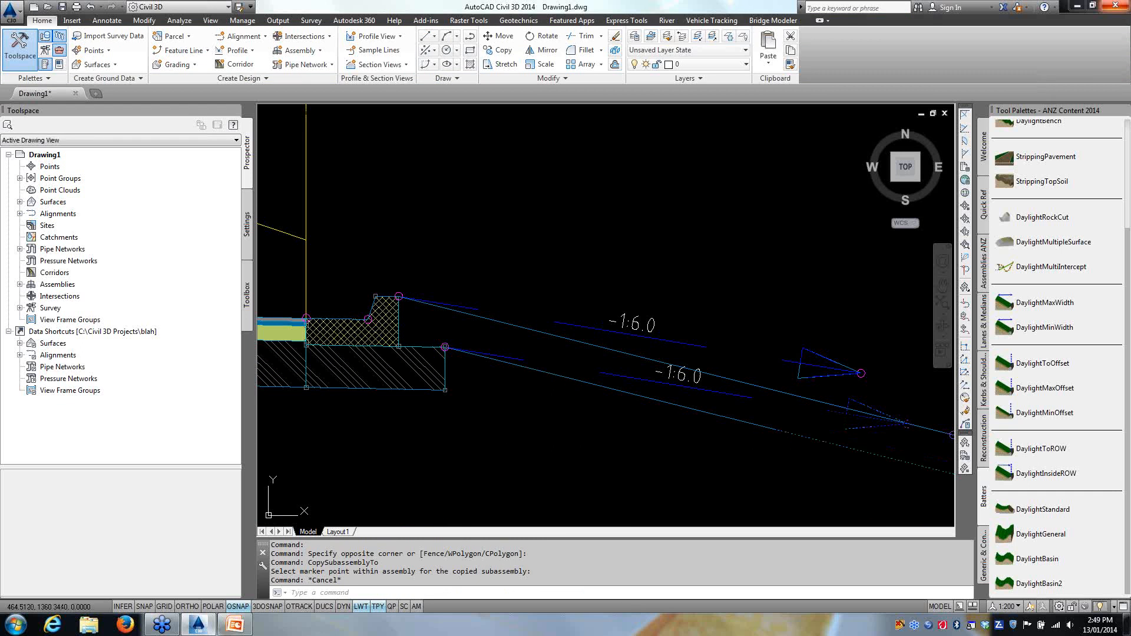
# Step: Delete the DaylightStandard attached to the right sub-base corner and the one on the left side of the assembly
pyautogui.click(528, 367)
pyautogui.press('Delete')
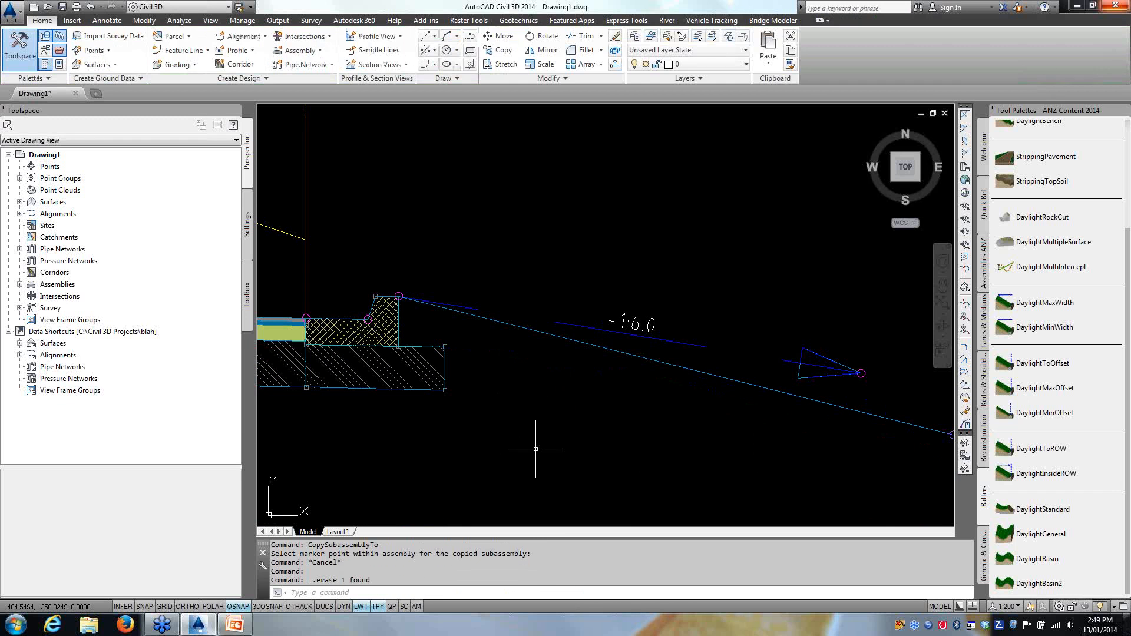
pyautogui.scroll(-5, 536, 445)
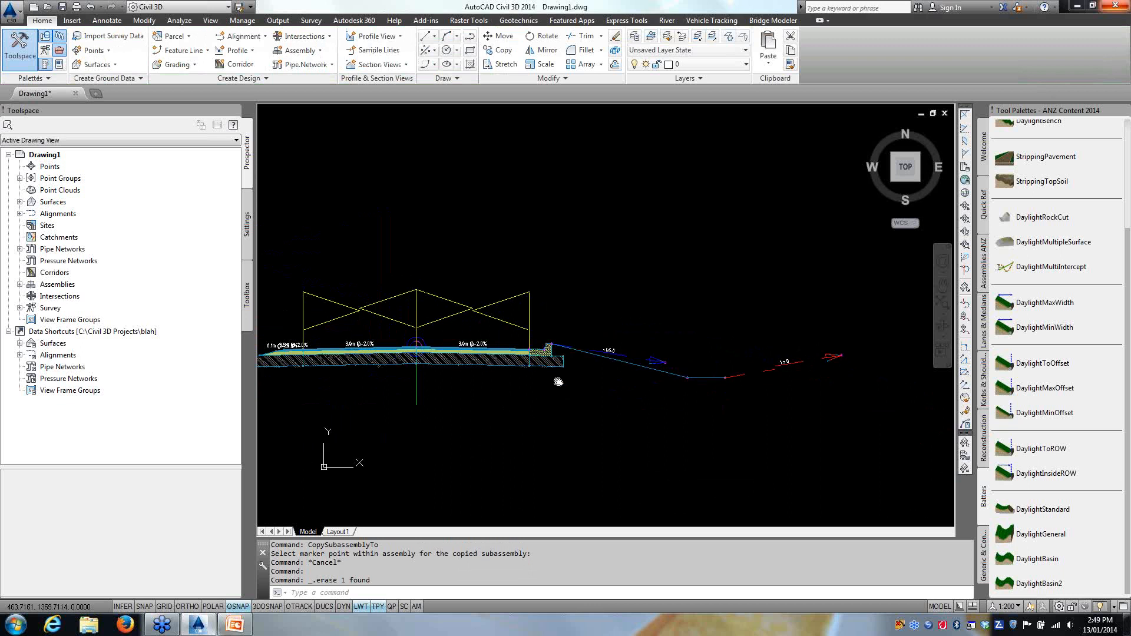
pyautogui.moveTo(537, 440)
pyautogui.mouseDown(button='middle')
pyautogui.moveTo(599, 425)
pyautogui.moveTo(592, 436)
pyautogui.moveTo(646, 384)
pyautogui.mouseUp(button='middle')
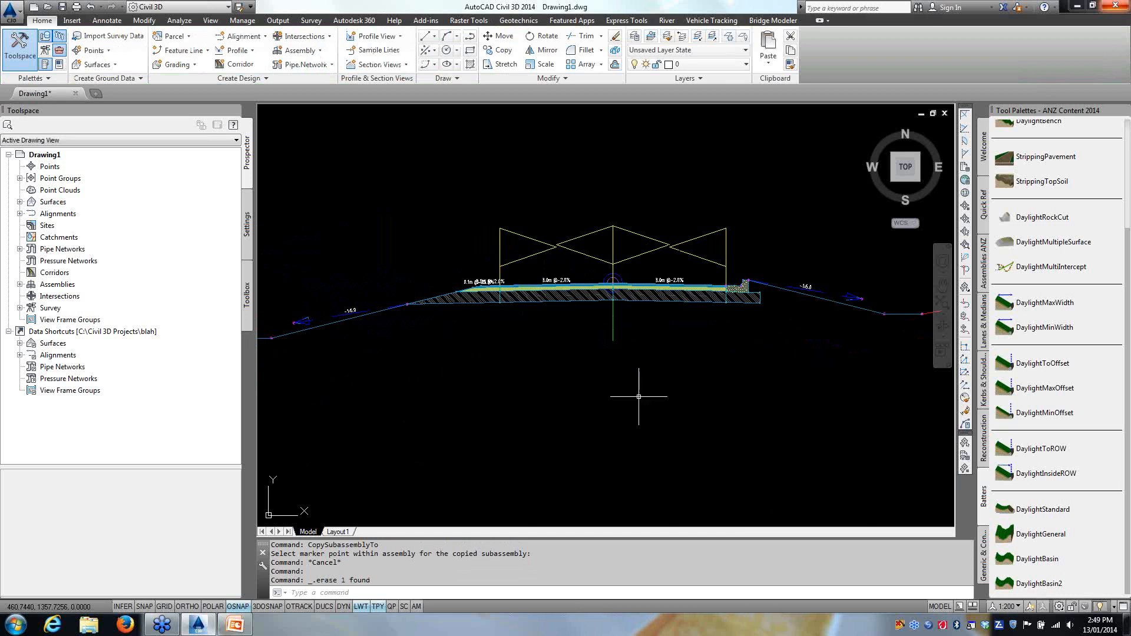
pyautogui.click(355, 317)
pyautogui.press('Escape')
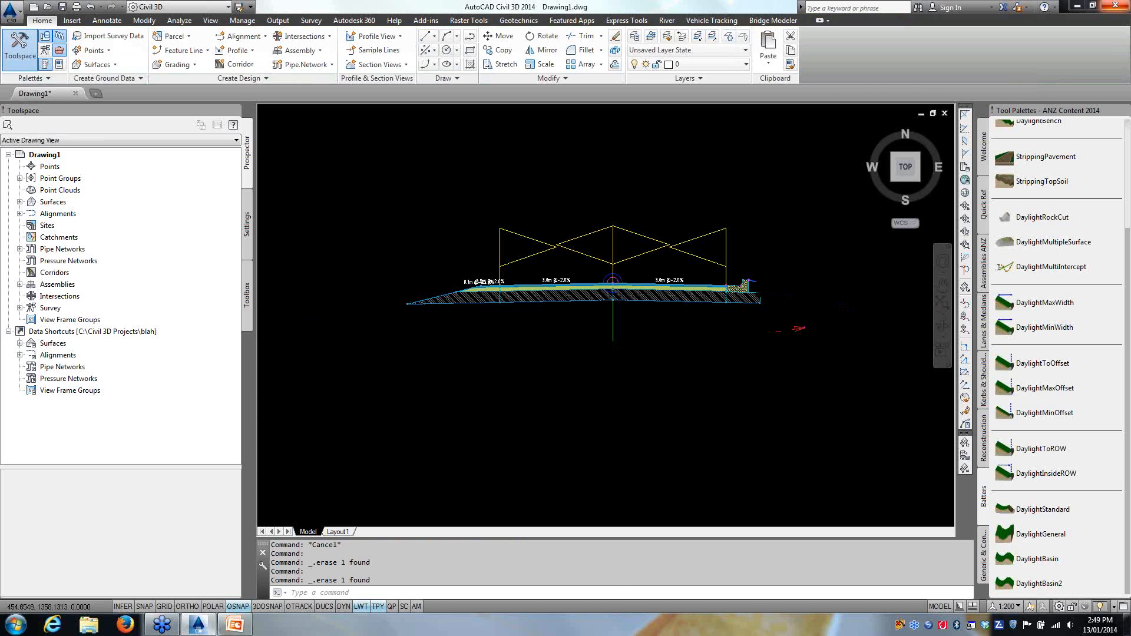
# Step: Mirror the right DaylightStandard to the outer tip of the left shoulder's sub-base
pyautogui.scroll(-3, 413, 377)
pyautogui.click(561, 340)
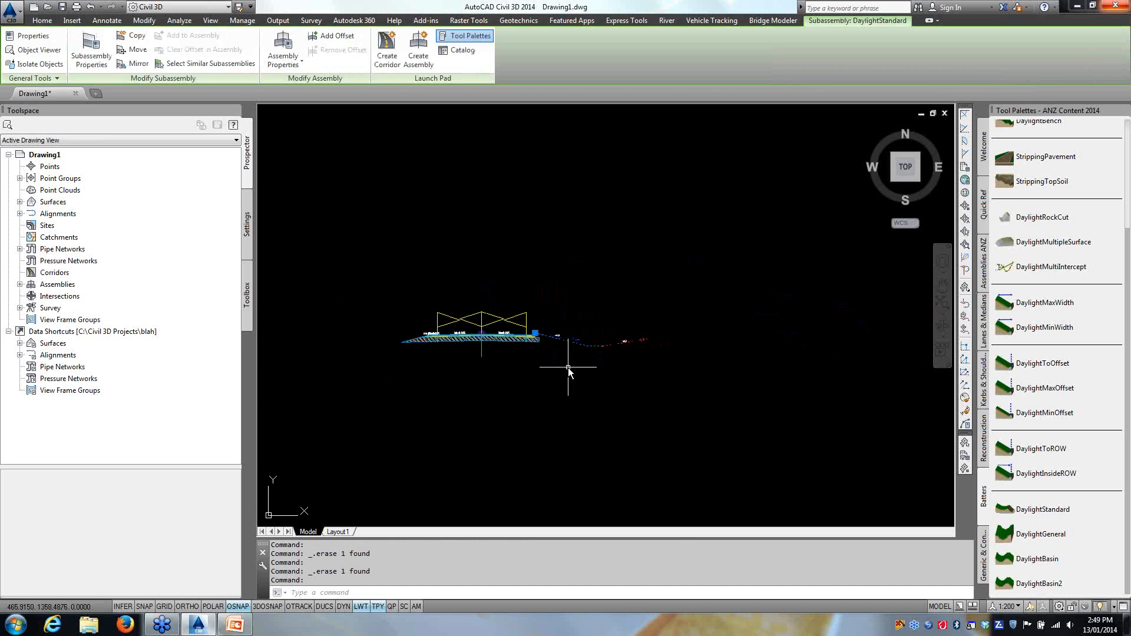
pyautogui.rightClick(568, 368)
pyautogui.click(599, 530)
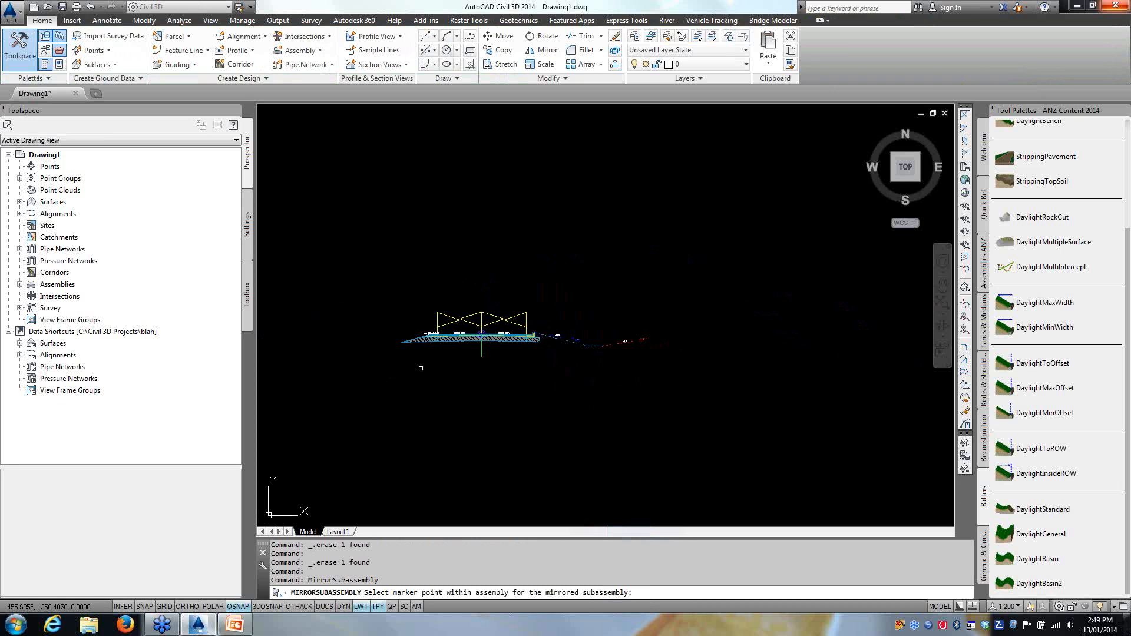
pyautogui.scroll(5, 376, 277)
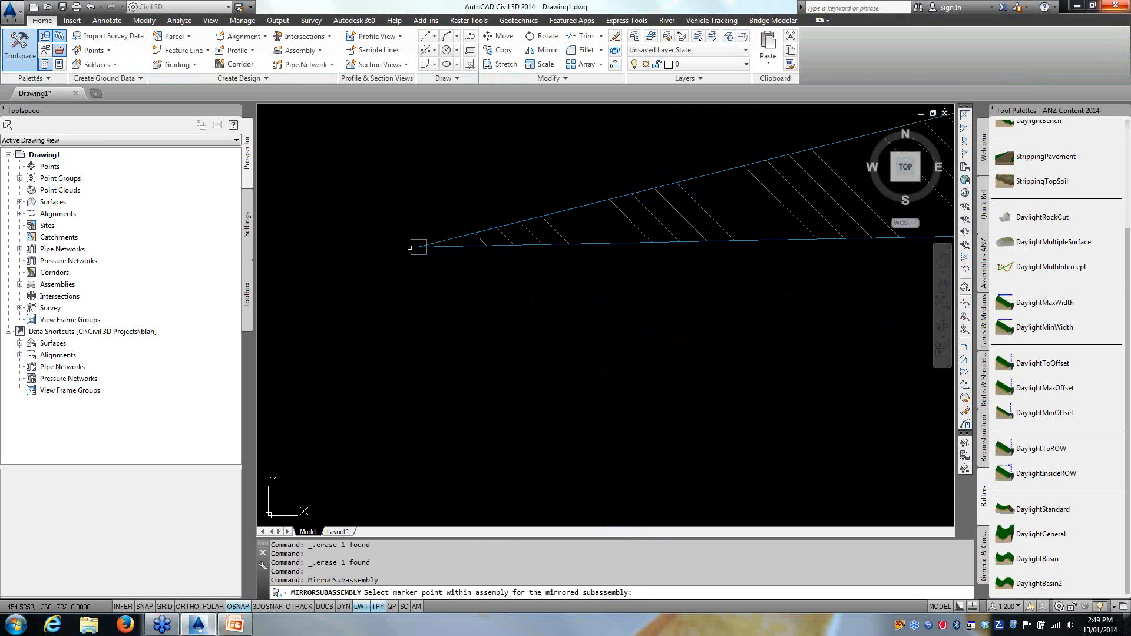
pyautogui.click(418, 247)
pyautogui.scroll(-5, 429, 353)
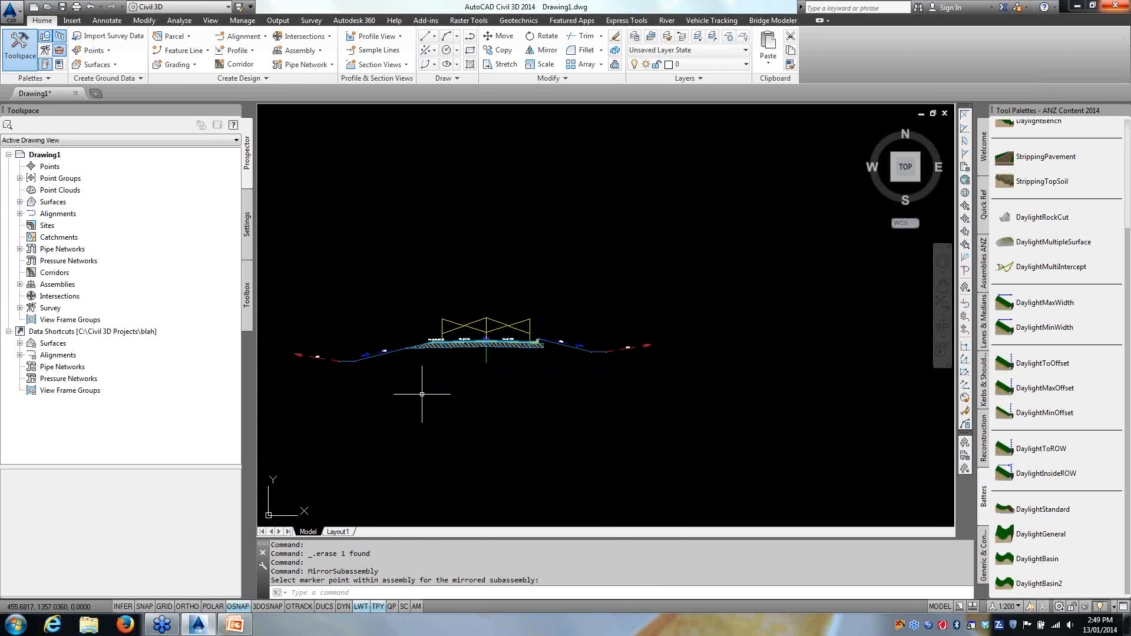
pyautogui.press('Escape')
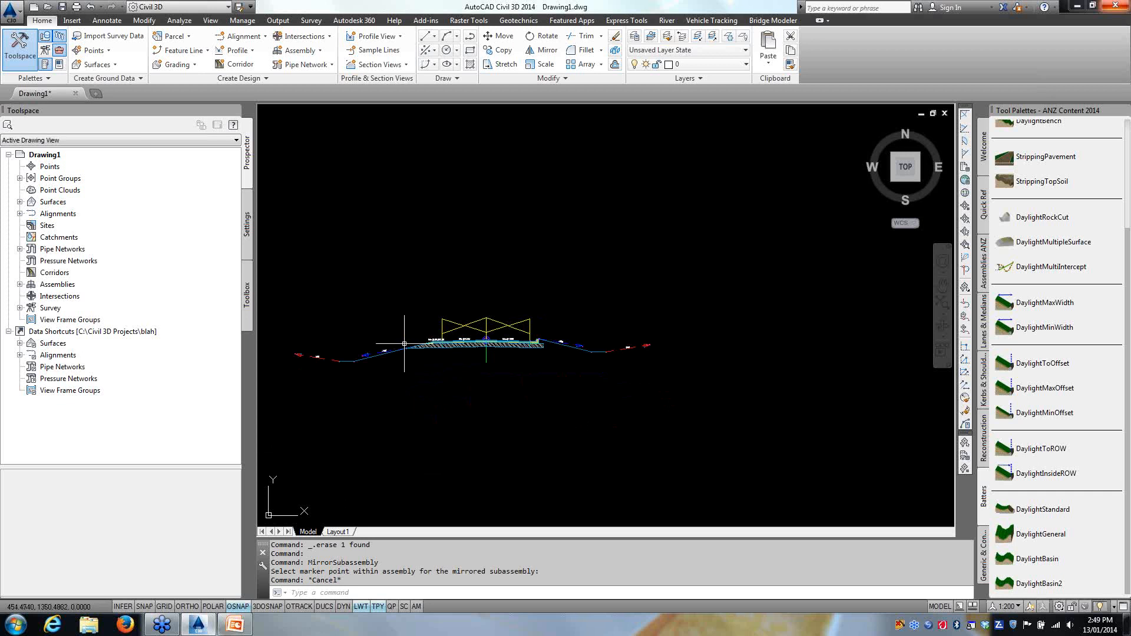
pyautogui.scroll(6, 402, 367)
pyautogui.moveTo(393, 336); pyautogui.dragTo(522, 354, button='middle')
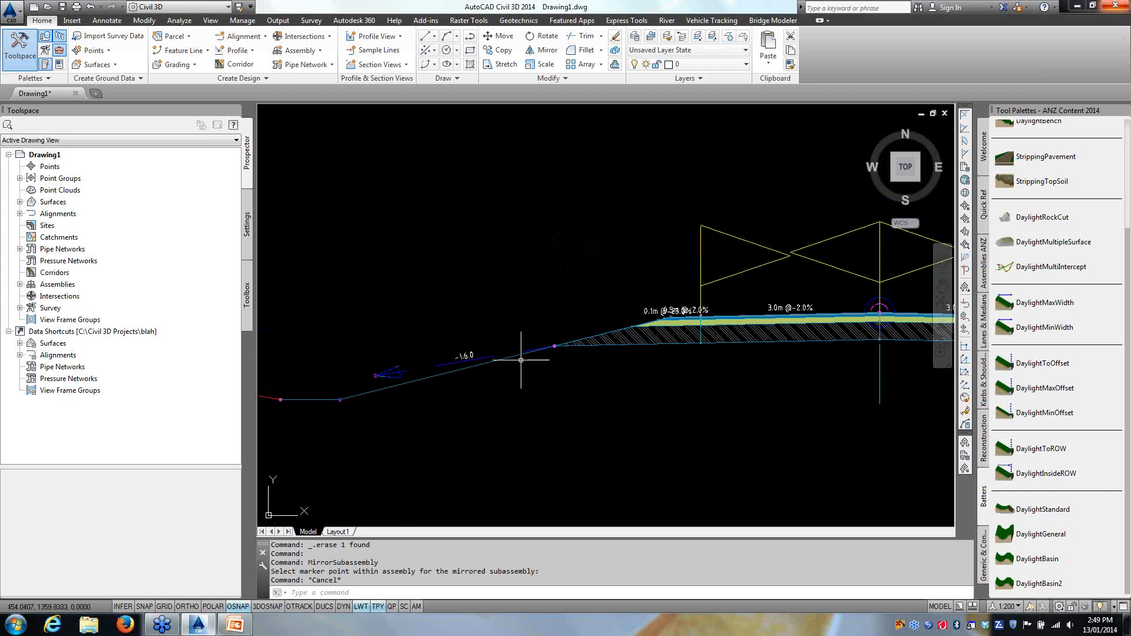
pyautogui.click(522, 356)
pyautogui.rightClick(522, 356)
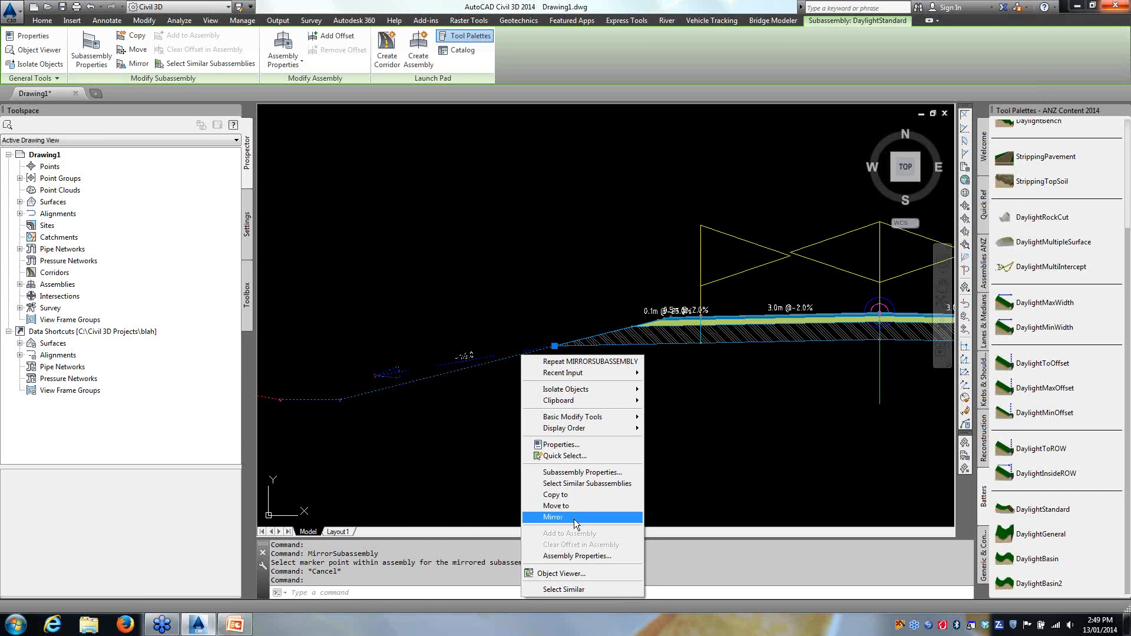
pyautogui.click(427, 484)
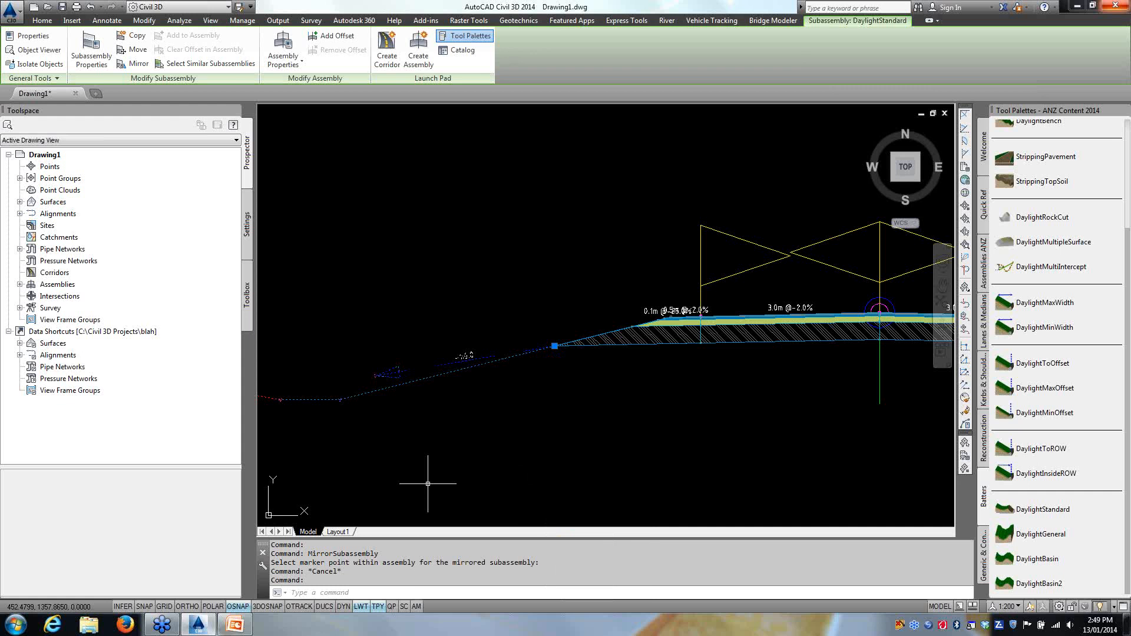
pyautogui.press('Escape')
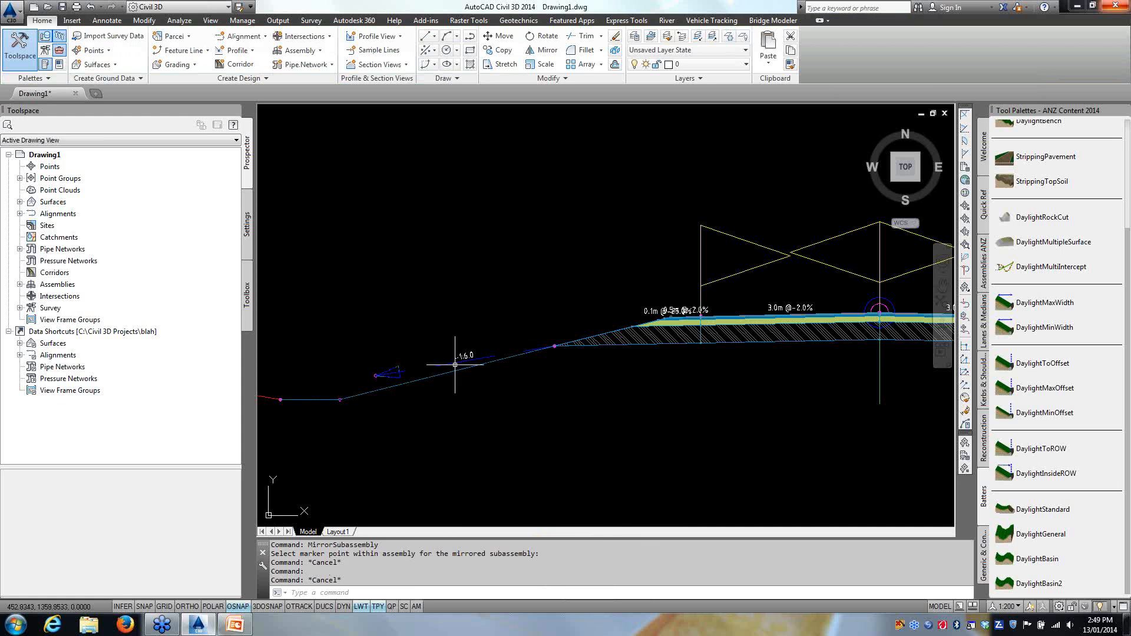
# Step: Close the tool palettes to free up the drawing area around the surface, assembly and profile view
pyautogui.scroll(-6, 428, 348)
pyautogui.scroll(-6, 424, 348)
pyautogui.scroll(-6, 348, 369)
pyautogui.moveTo(347, 371); pyautogui.dragTo(427, 218, button='middle')
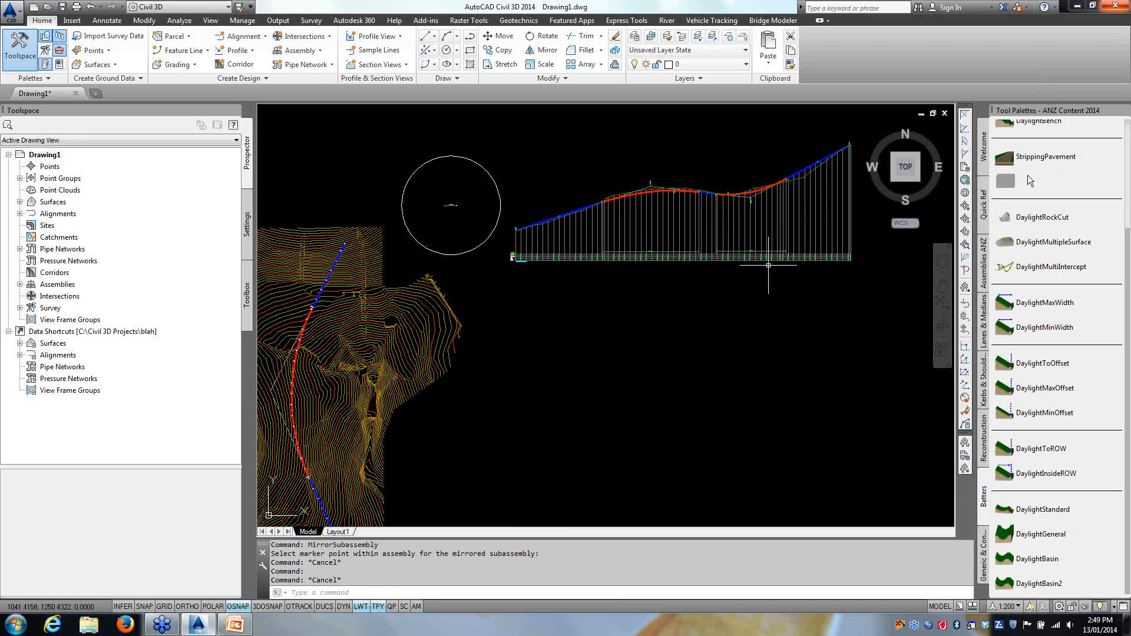
pyautogui.click(1123, 111)
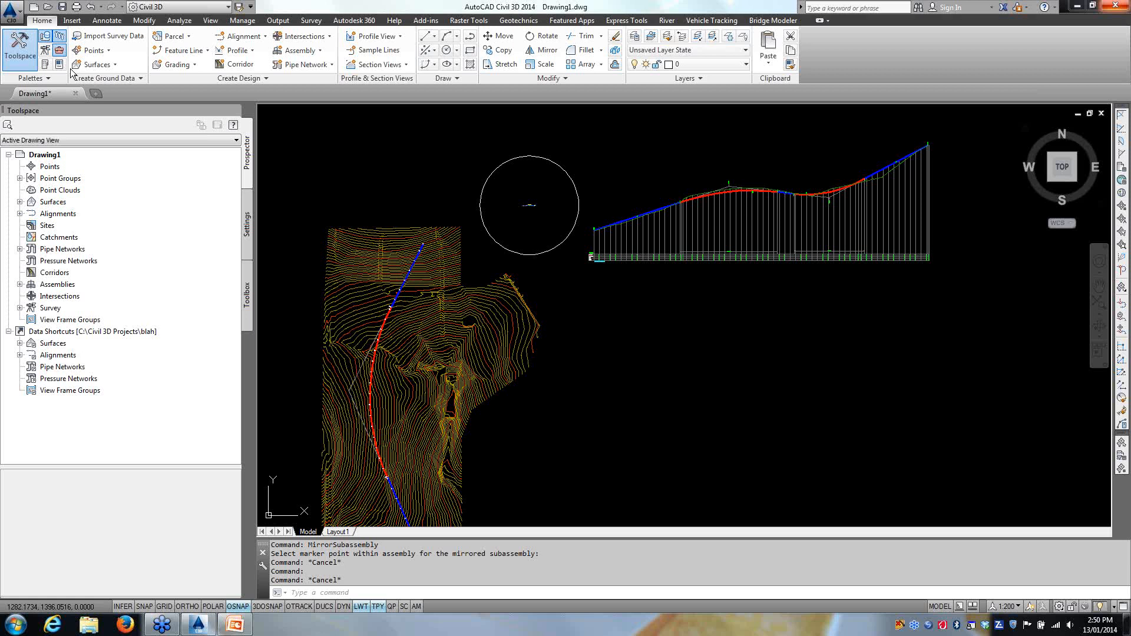
# Step: Start creating a corridor and name it "dean road"
pyautogui.click(241, 64)
pyautogui.moveTo(540, 130); pyautogui.dragTo(560, 131)
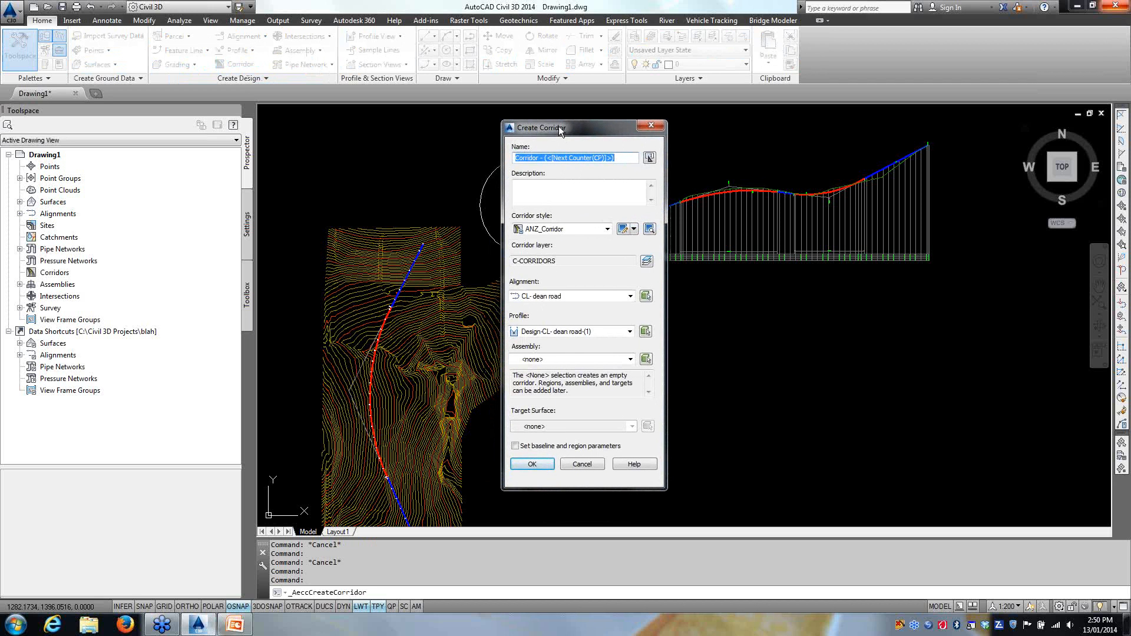
pyautogui.moveTo(619, 158); pyautogui.dragTo(514, 155)
pyautogui.write('deah ')
pyautogui.write('road')
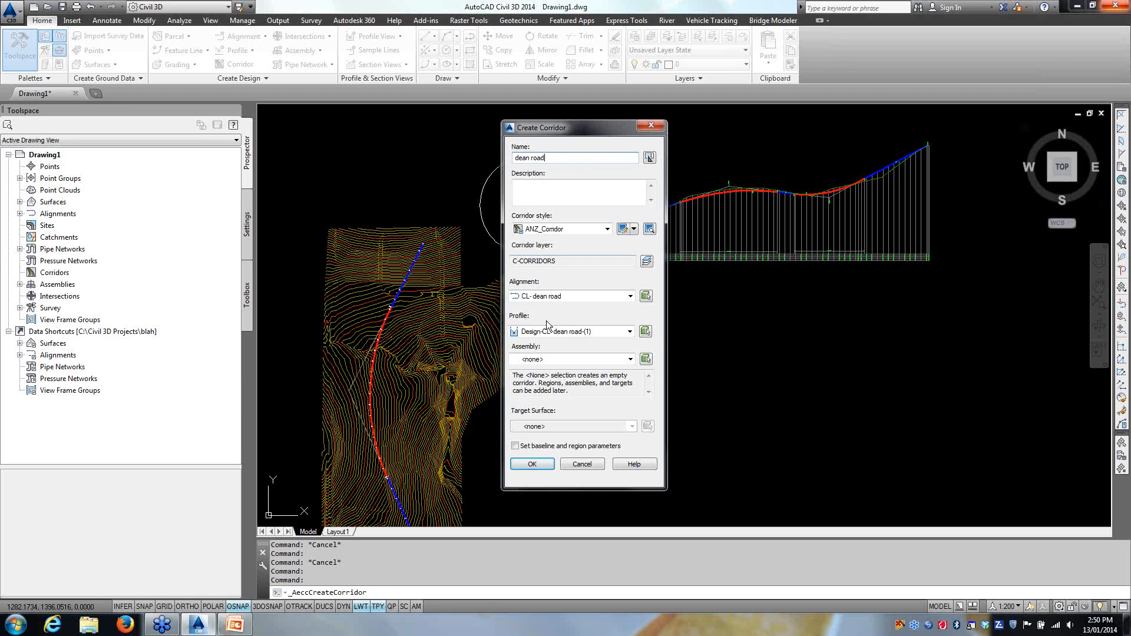
# Step: Choose Design-CL- dean road-(1) as the design profile for the new corridor
pyautogui.moveTo(567, 123); pyautogui.dragTo(617, 104)
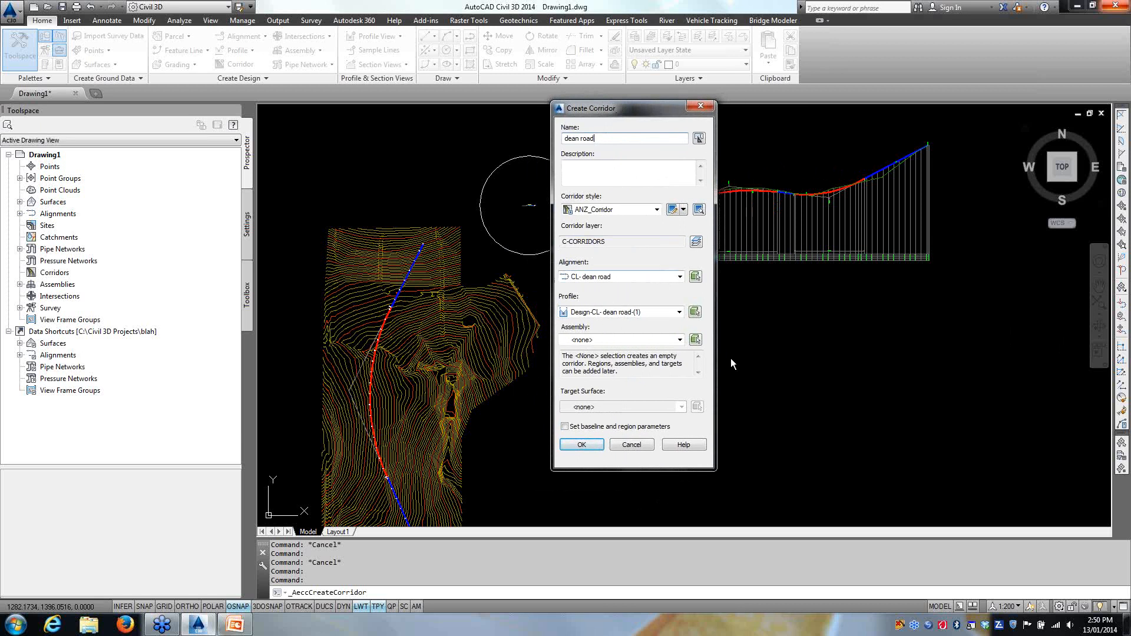
pyautogui.click(679, 312)
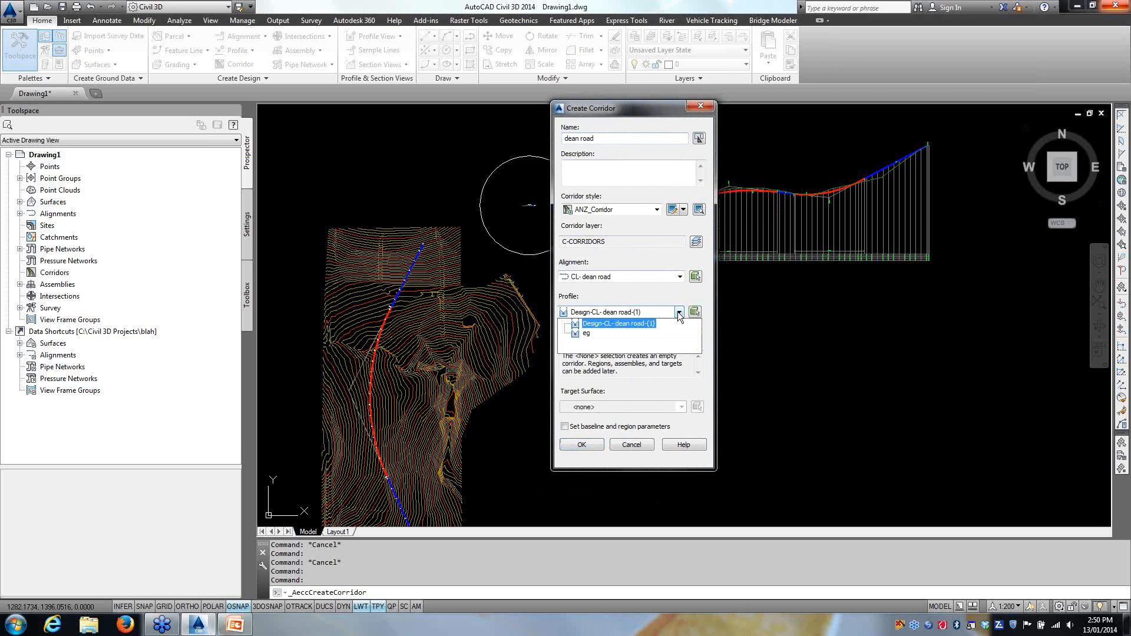
pyautogui.click(613, 328)
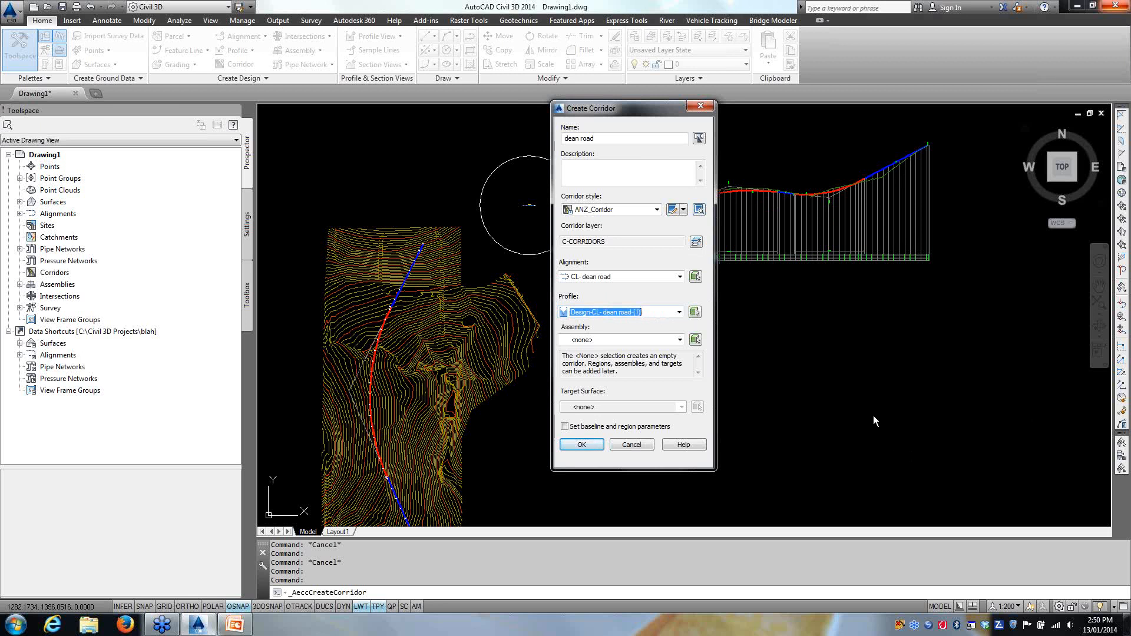
# Step: Assign the main assembly to the corridor by picking its marker in the drawing
pyautogui.click(680, 341)
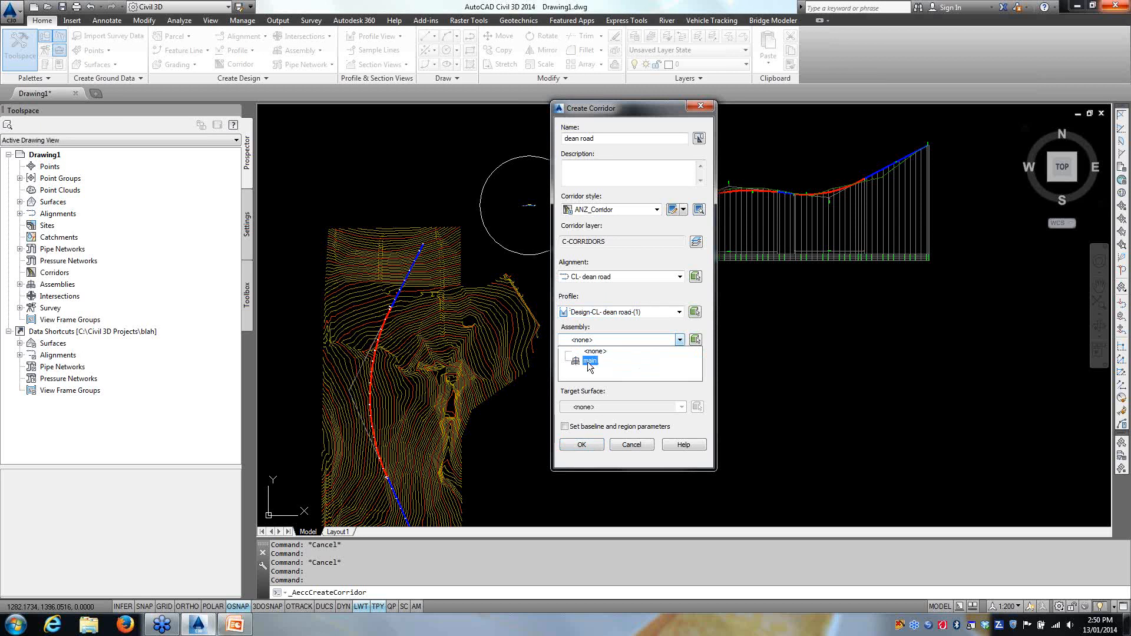
pyautogui.click(696, 340)
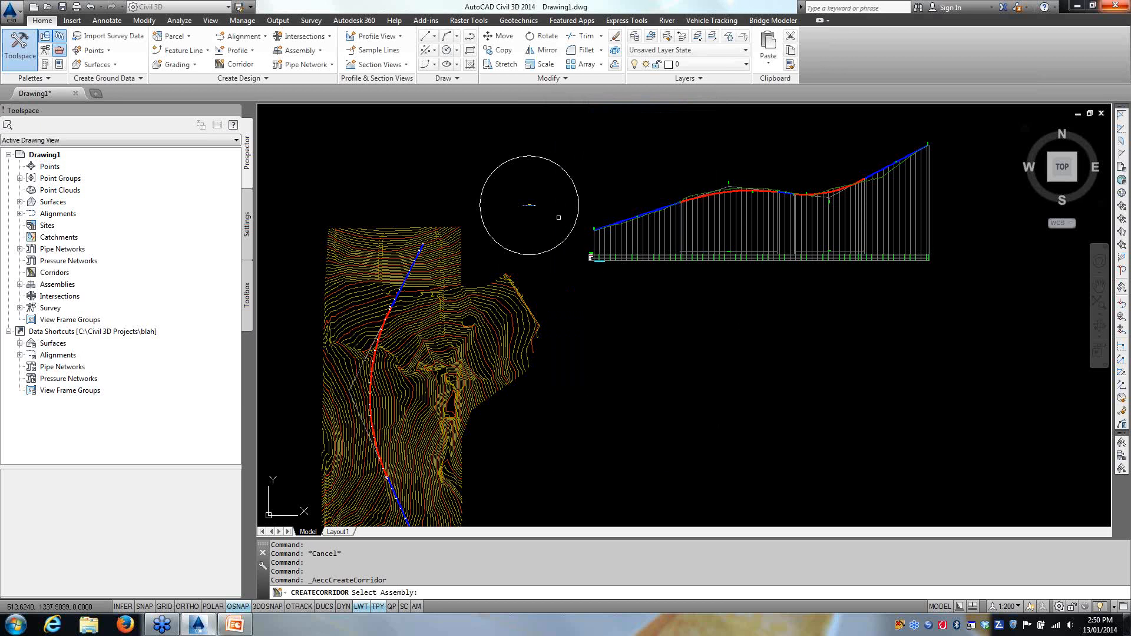
pyautogui.scroll(5, 529, 192)
pyautogui.moveTo(526, 187); pyautogui.dragTo(531, 212, button='middle')
pyautogui.scroll(5, 528, 310)
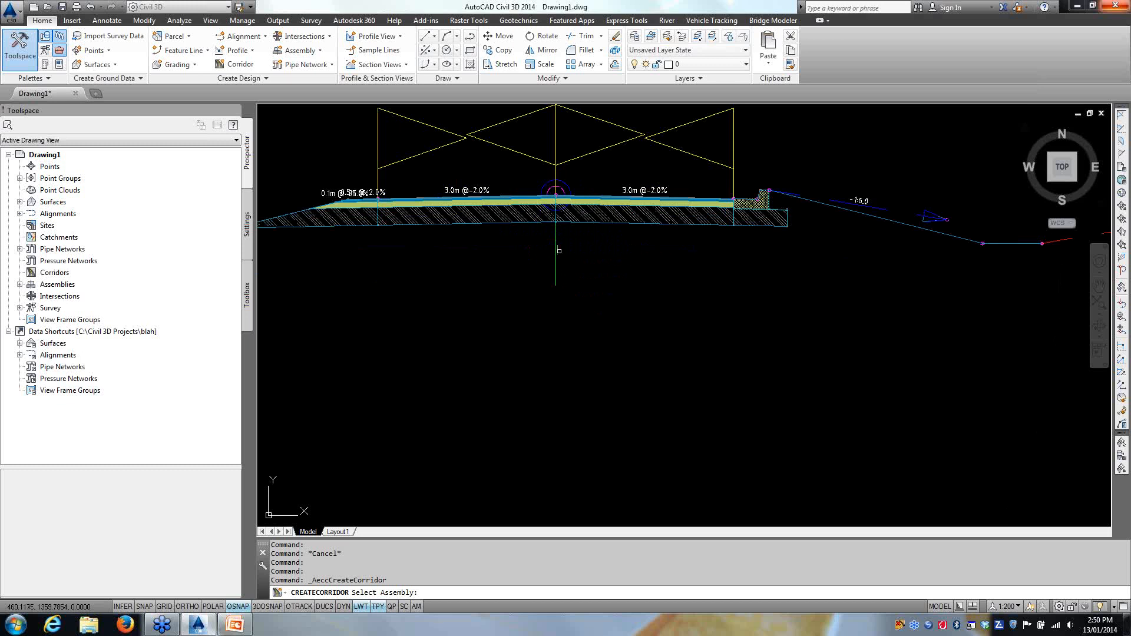
pyautogui.scroll(-5, 528, 310)
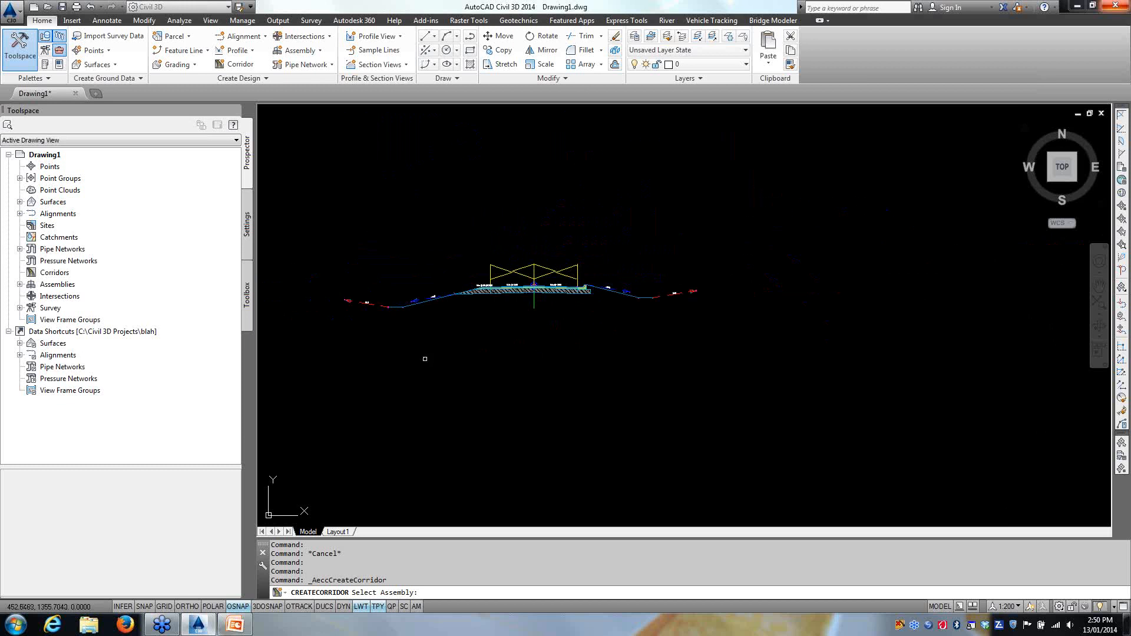
pyautogui.click(533, 284)
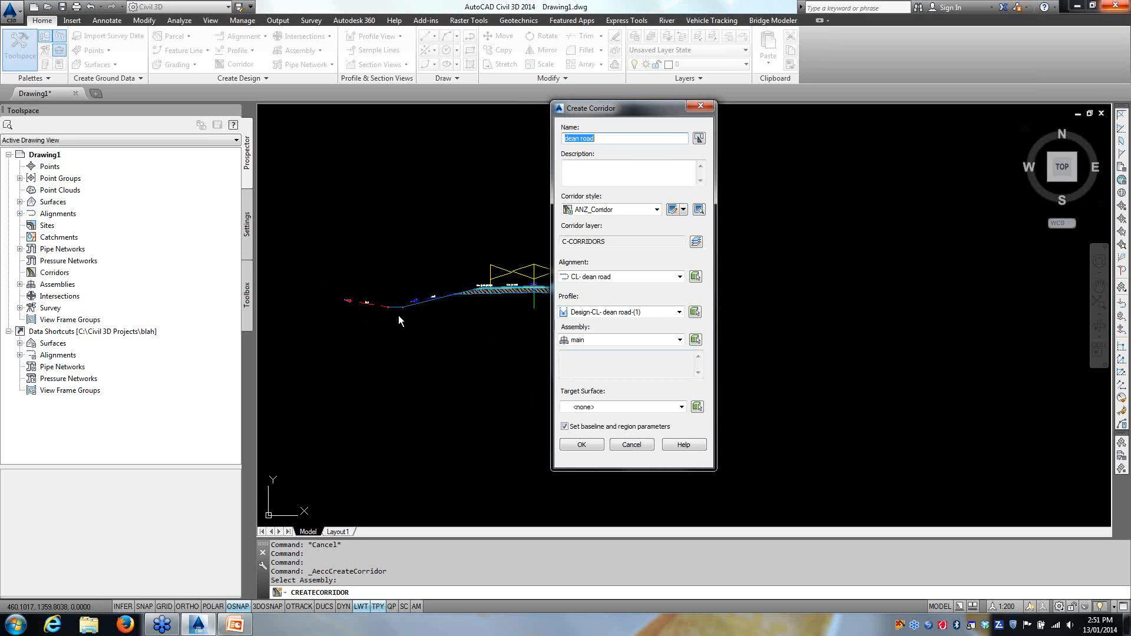
# Step: Set eg as the corridor's target surface and create the corridor
pyautogui.click(683, 406)
pyautogui.click(586, 429)
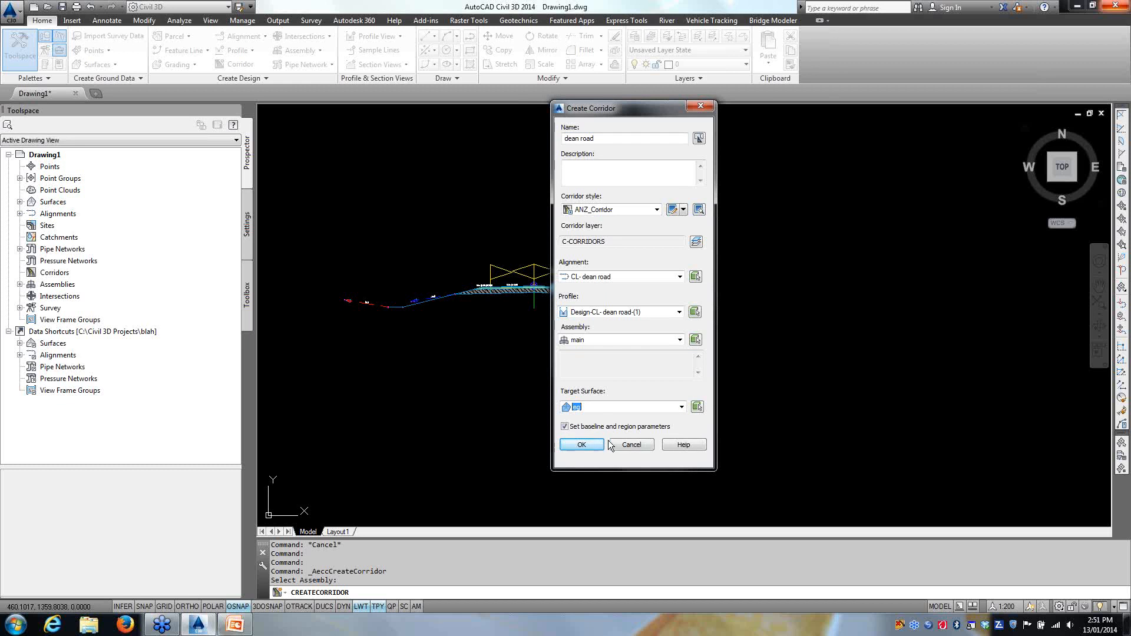
pyautogui.click(564, 427)
pyautogui.click(565, 426)
pyautogui.click(570, 449)
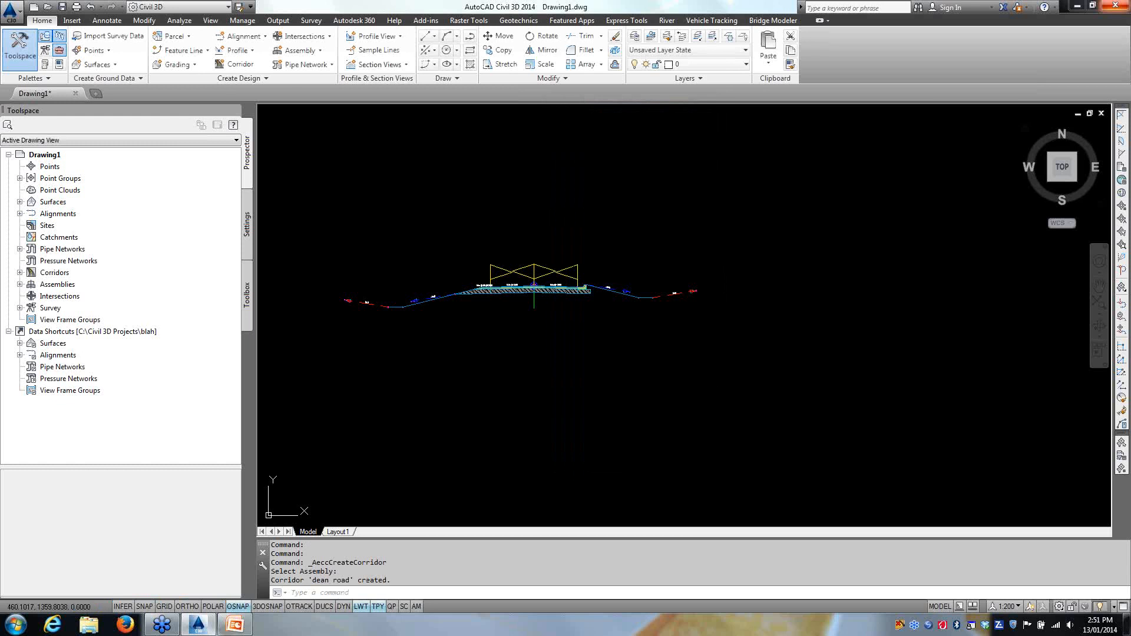
# Step: Examine the new corridor in plan over the surface, from its full length down to individual sections and links
pyautogui.scroll(-5, 424, 424)
pyautogui.moveTo(425, 428)
pyautogui.mouseDown(button='middle')
pyautogui.moveTo(500, 316)
pyautogui.moveTo(513, 257)
pyautogui.mouseUp(button='middle')
pyautogui.scroll(-2, 514, 257)
pyautogui.moveTo(462, 399); pyautogui.dragTo(482, 253, button='middle')
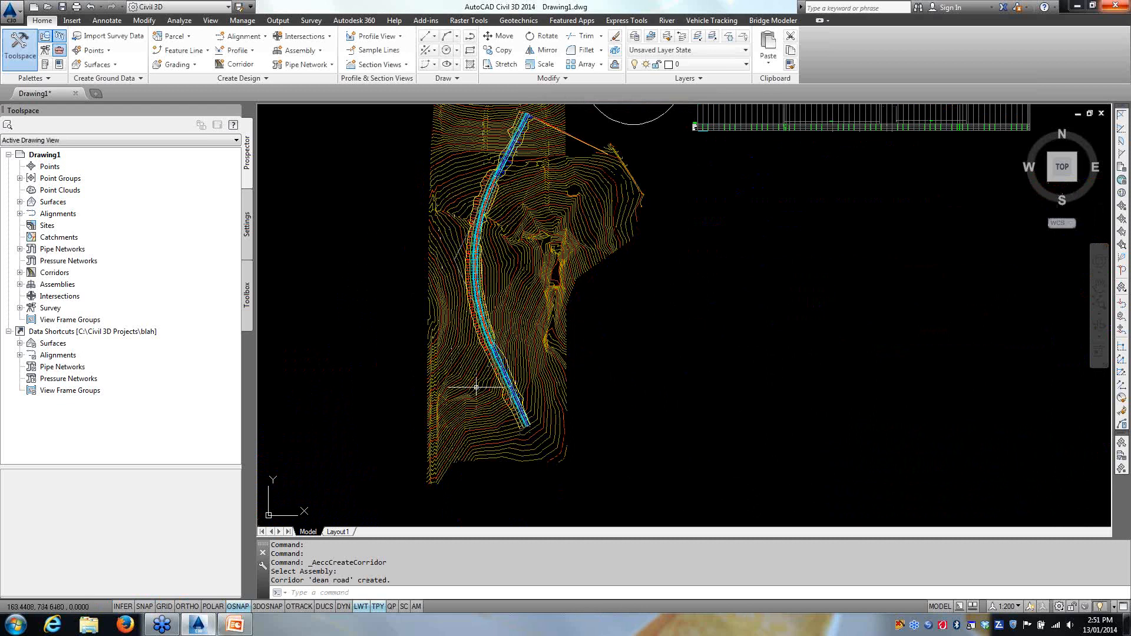
pyautogui.scroll(10, 458, 386)
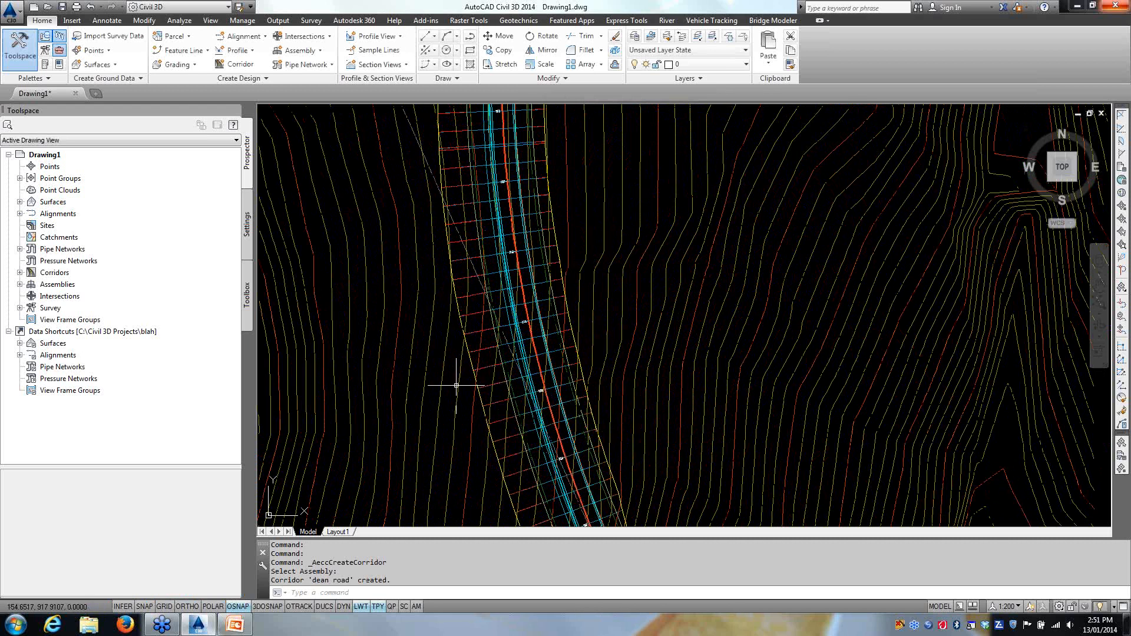
pyautogui.scroll(-4, 503, 370)
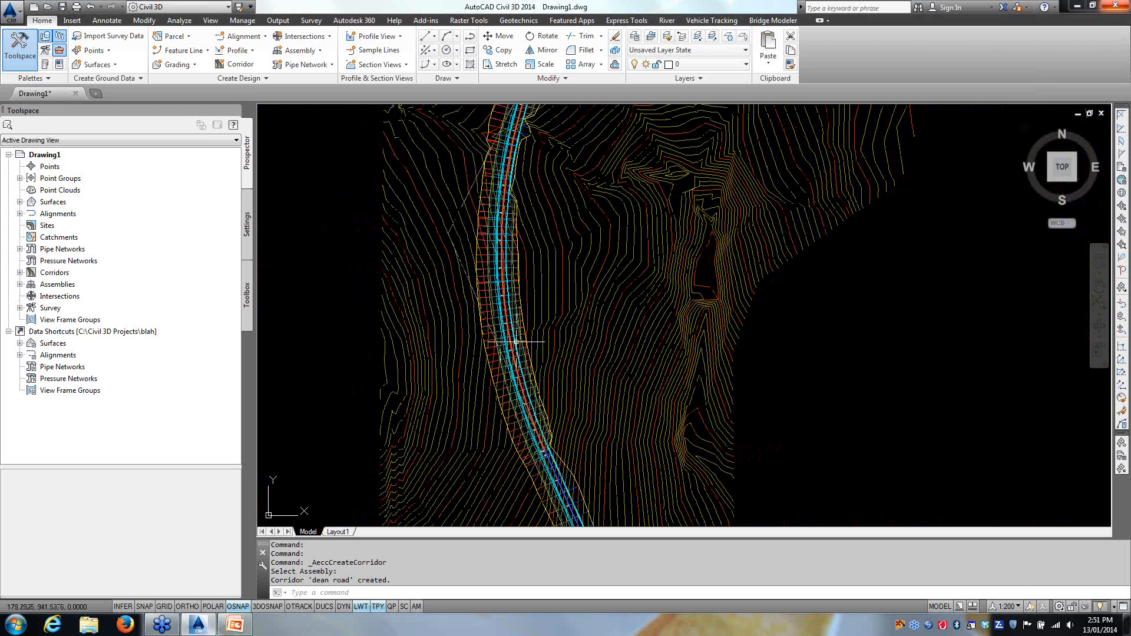
pyautogui.moveTo(516, 341)
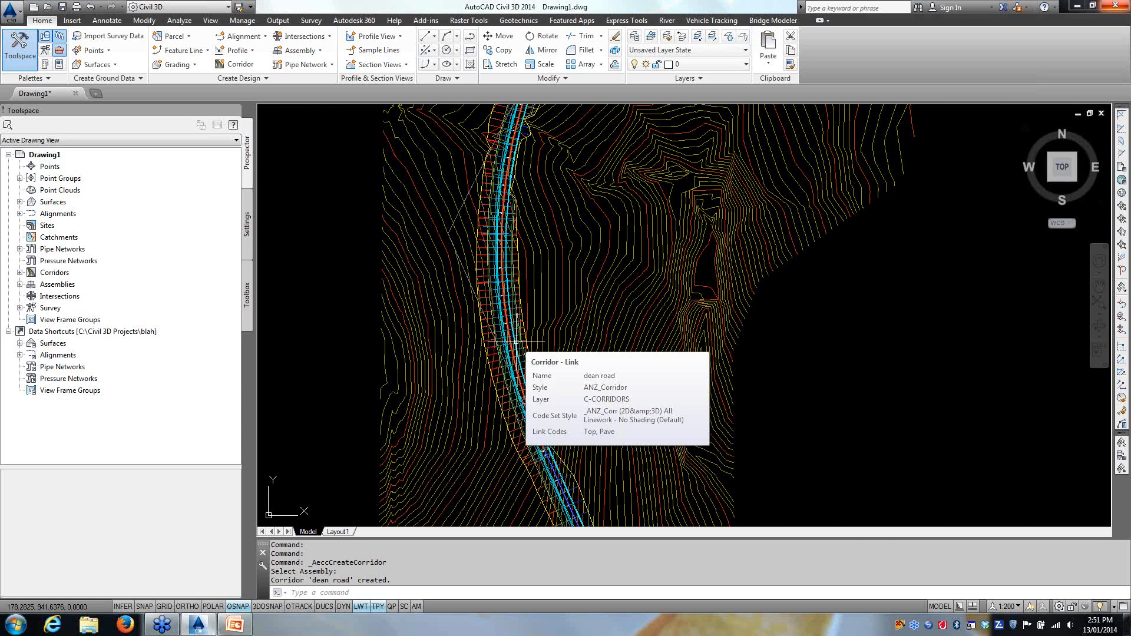
pyautogui.scroll(5, 515, 334)
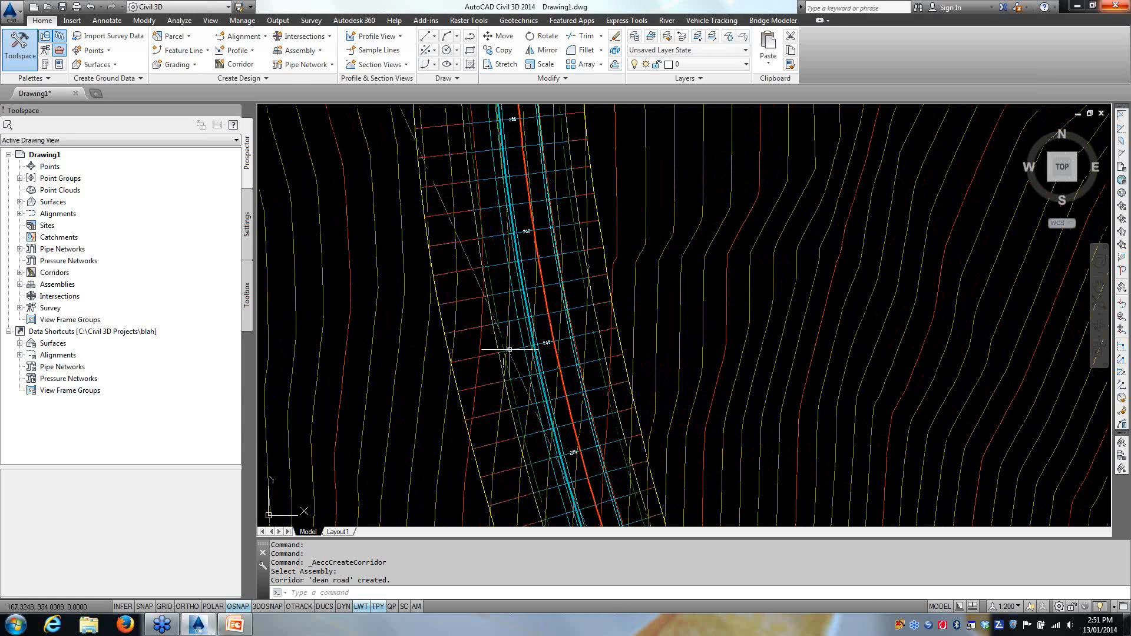
# Step: Select the dean road corridor, open it in Object Viewer and orbit it to inspect it in 3D
pyautogui.click(516, 331)
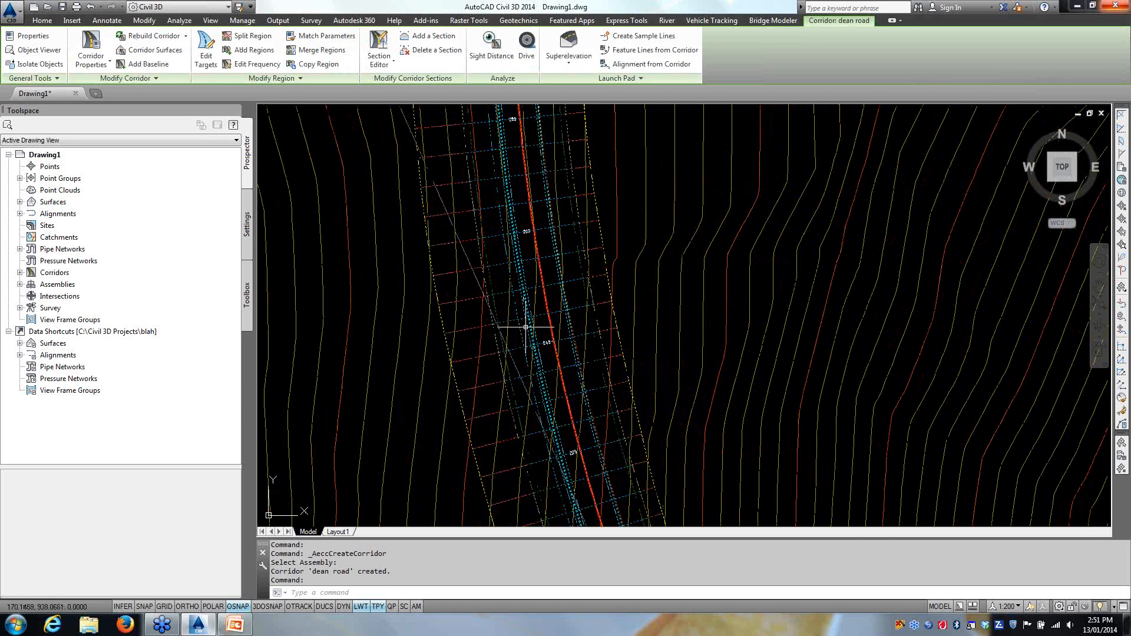
pyautogui.scroll(-5, 525, 326)
pyautogui.moveTo(497, 315); pyautogui.dragTo(462, 293, button='middle')
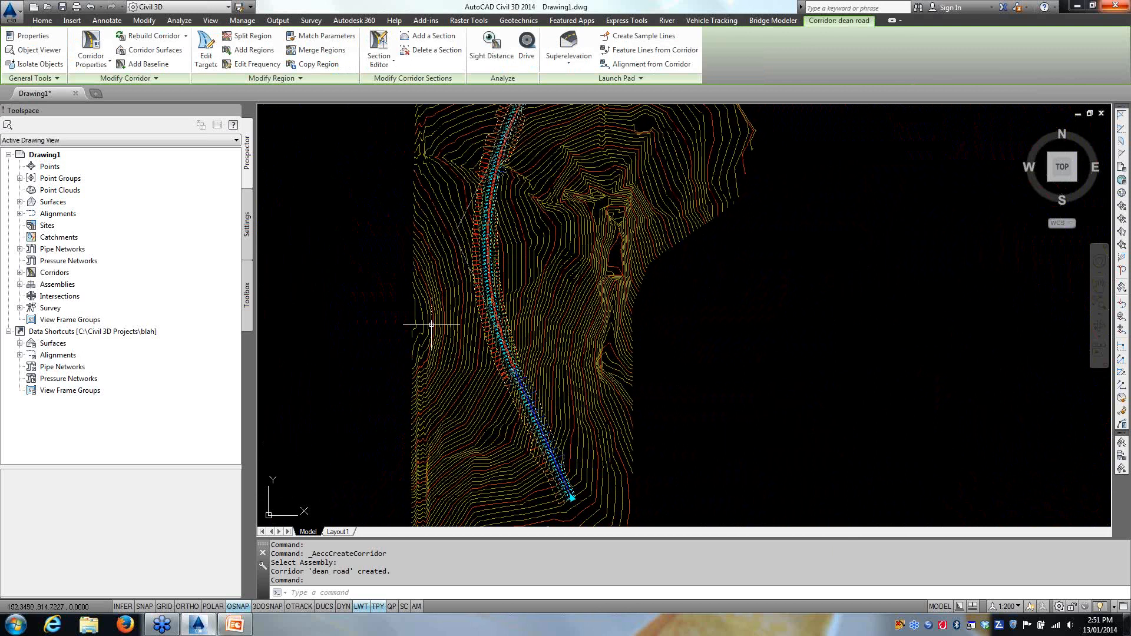
pyautogui.rightClick(739, 338)
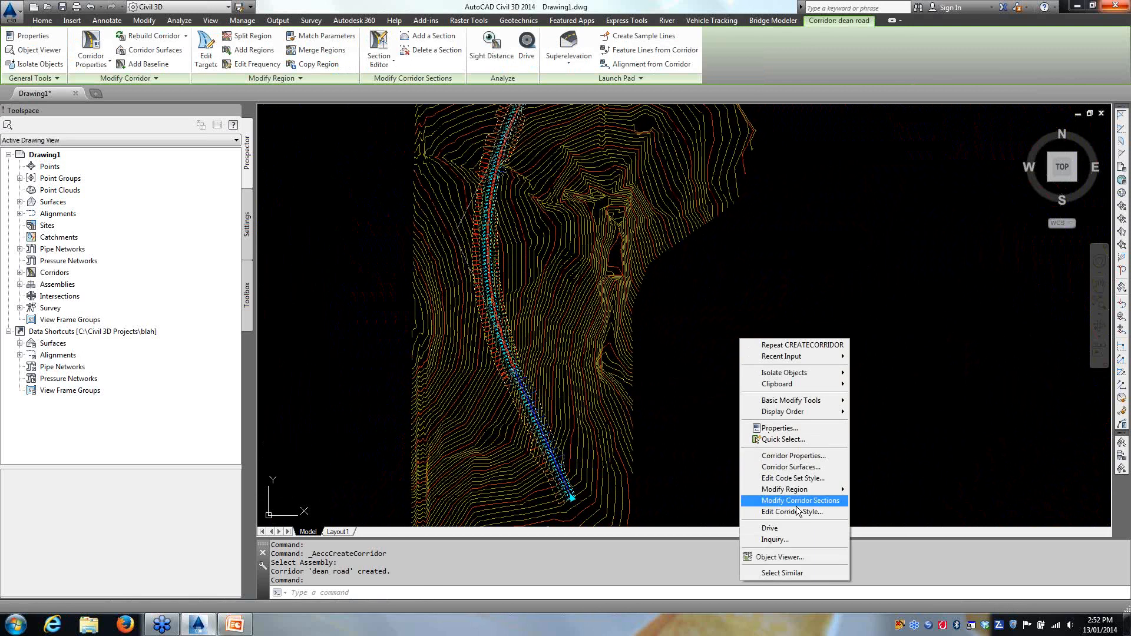
pyautogui.click(779, 558)
pyautogui.moveTo(590, 447); pyautogui.dragTo(732, 406)
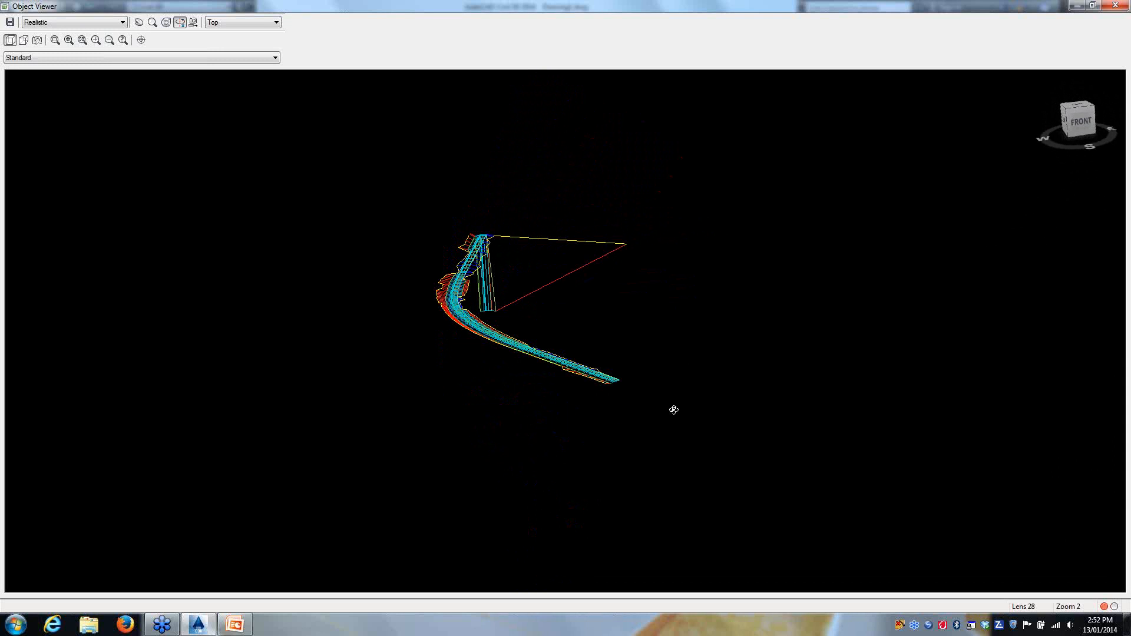
pyautogui.moveTo(656, 399); pyautogui.dragTo(722, 403)
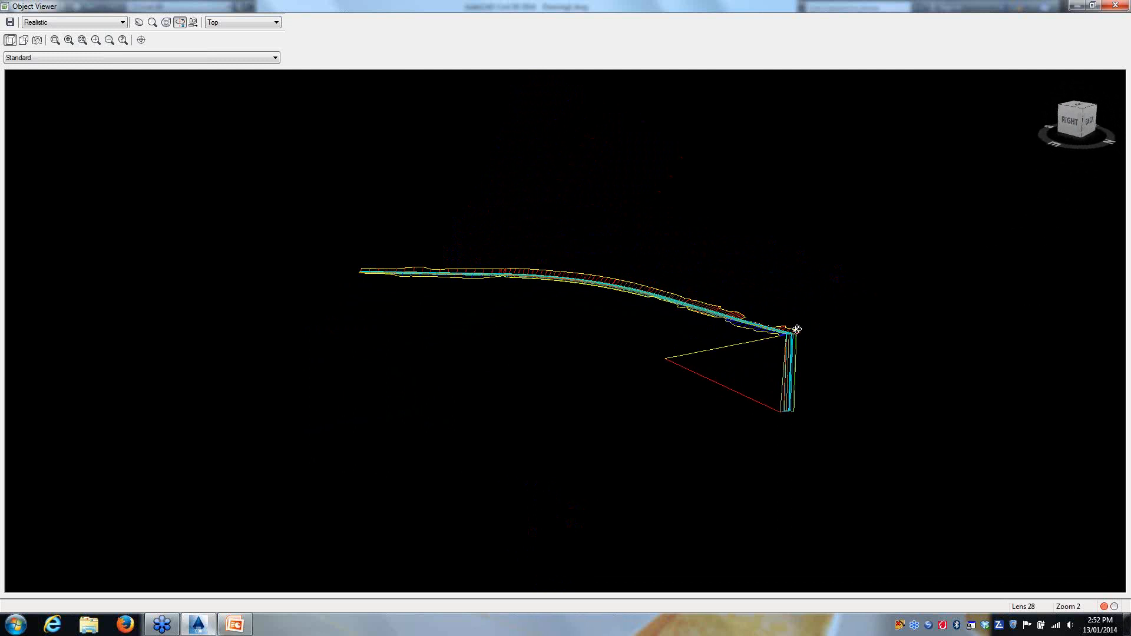
# Step: Examine the far end of the corridor up close and its overall shape in 3D, and close the Object Viewer
pyautogui.scroll(5, 783, 400)
pyautogui.moveTo(784, 396); pyautogui.dragTo(384, 288, button='middle')
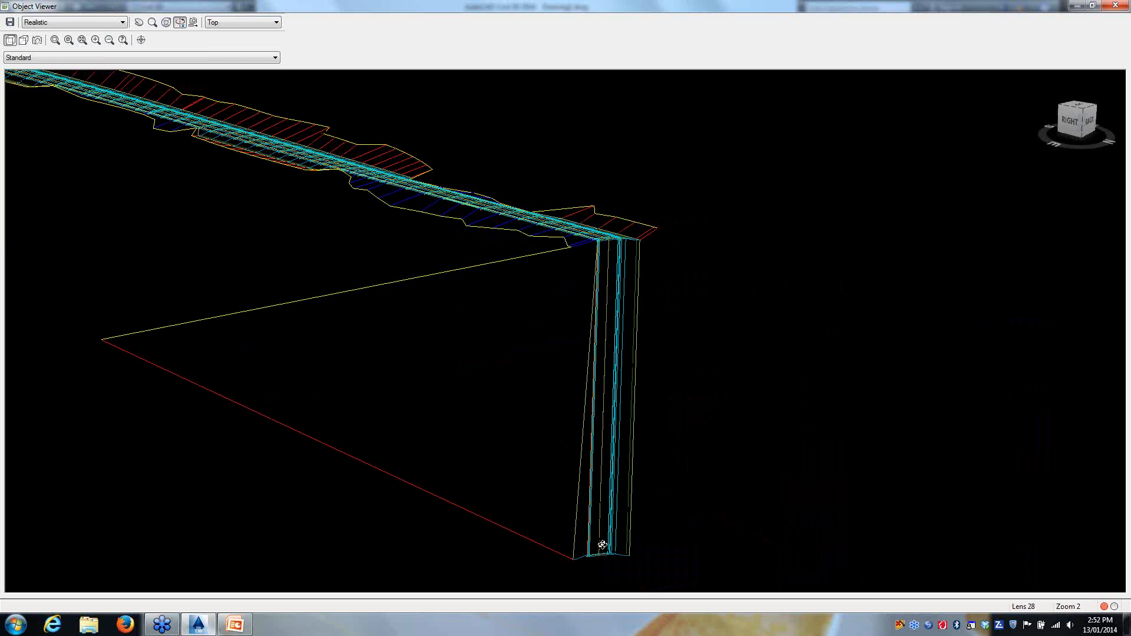
pyautogui.moveTo(439, 406); pyautogui.dragTo(571, 398, button='middle')
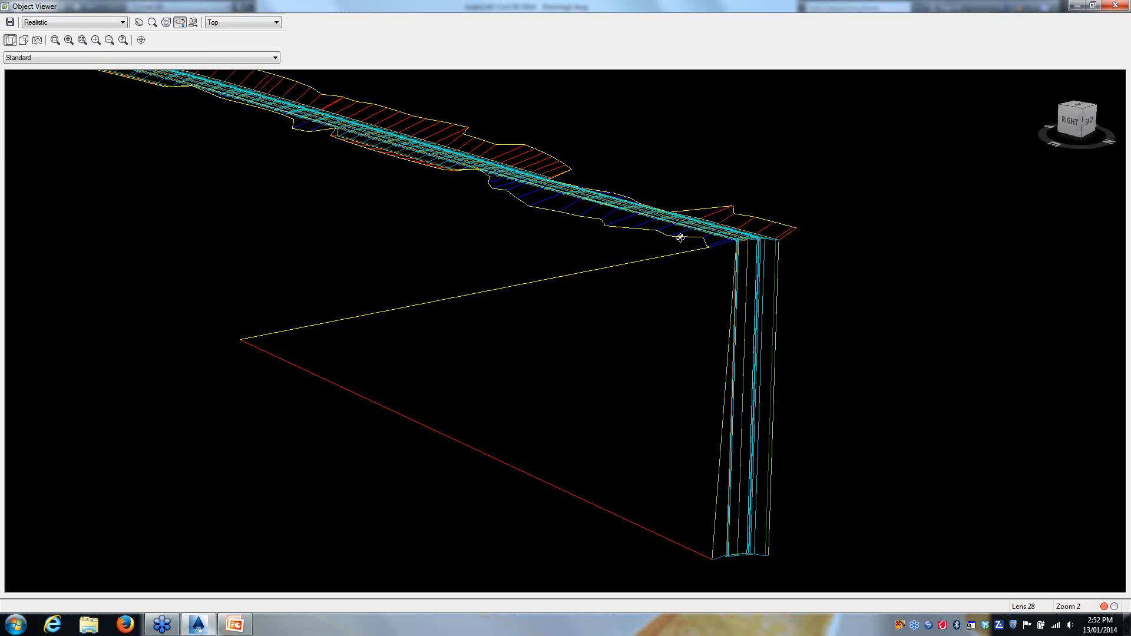
pyautogui.scroll(-5, 735, 491)
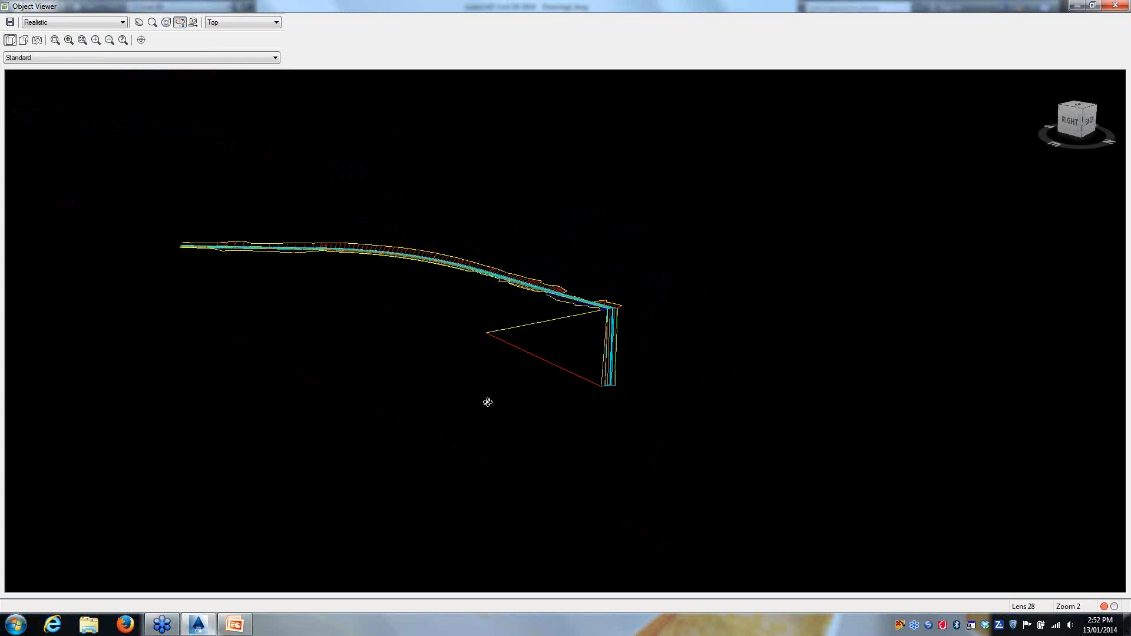
pyautogui.moveTo(488, 403); pyautogui.dragTo(557, 442, button='middle')
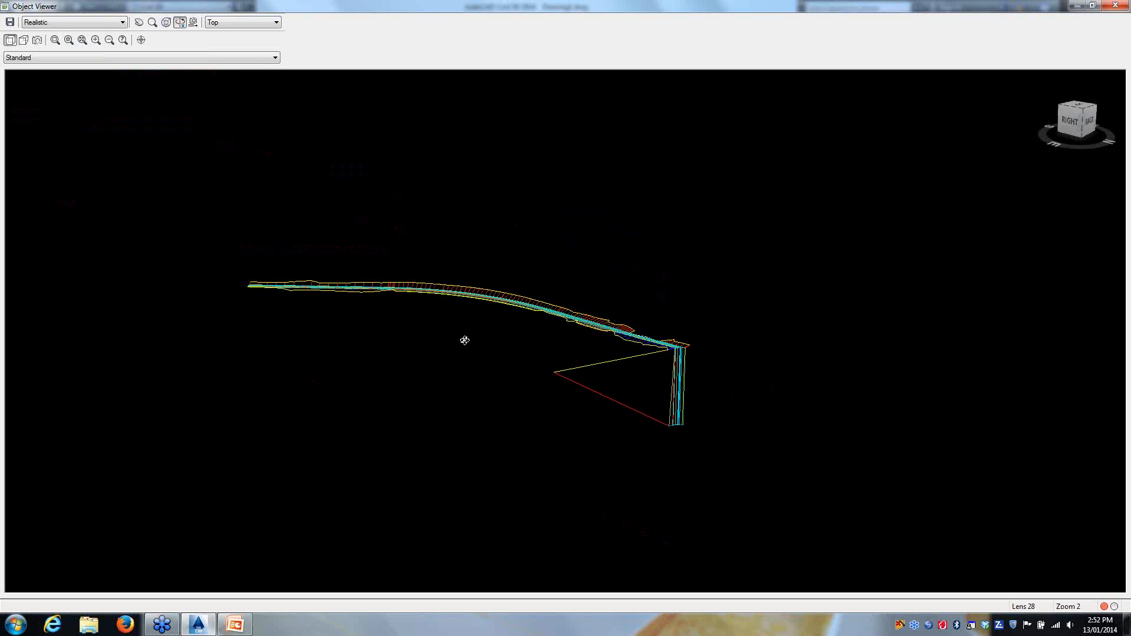
pyautogui.moveTo(505, 338); pyautogui.dragTo(607, 361)
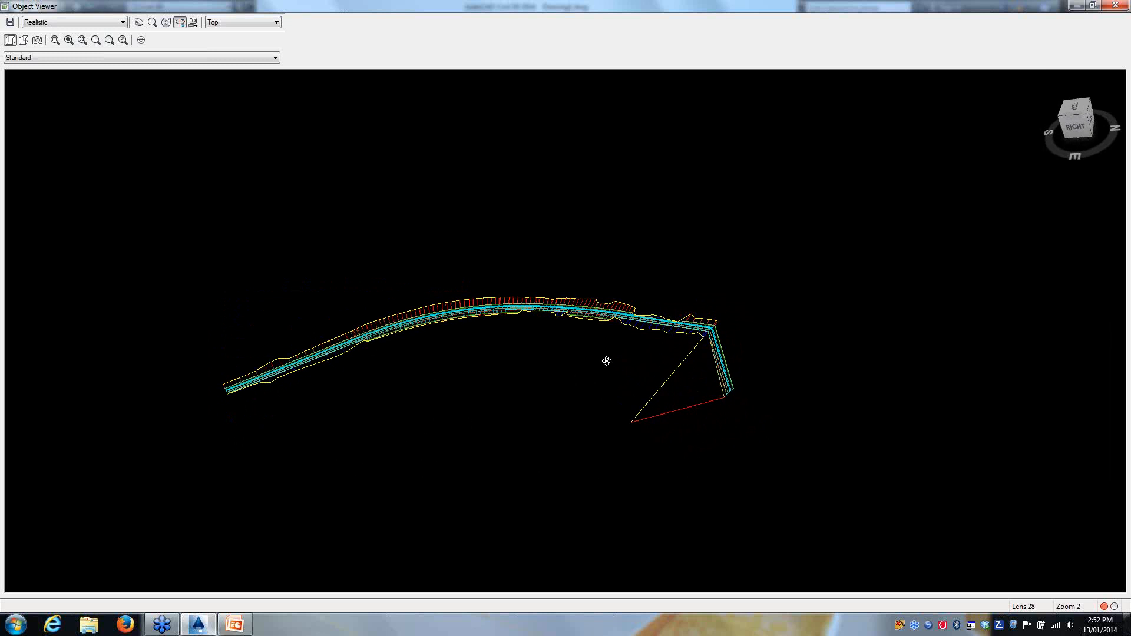
pyautogui.click(1107, 7)
# Step: Stretch the design profile's uphill endpoint to the end of the existing ground profile in the profile view
pyautogui.scroll(-3, 651, 394)
pyautogui.moveTo(720, 366); pyautogui.dragTo(547, 393, button='middle')
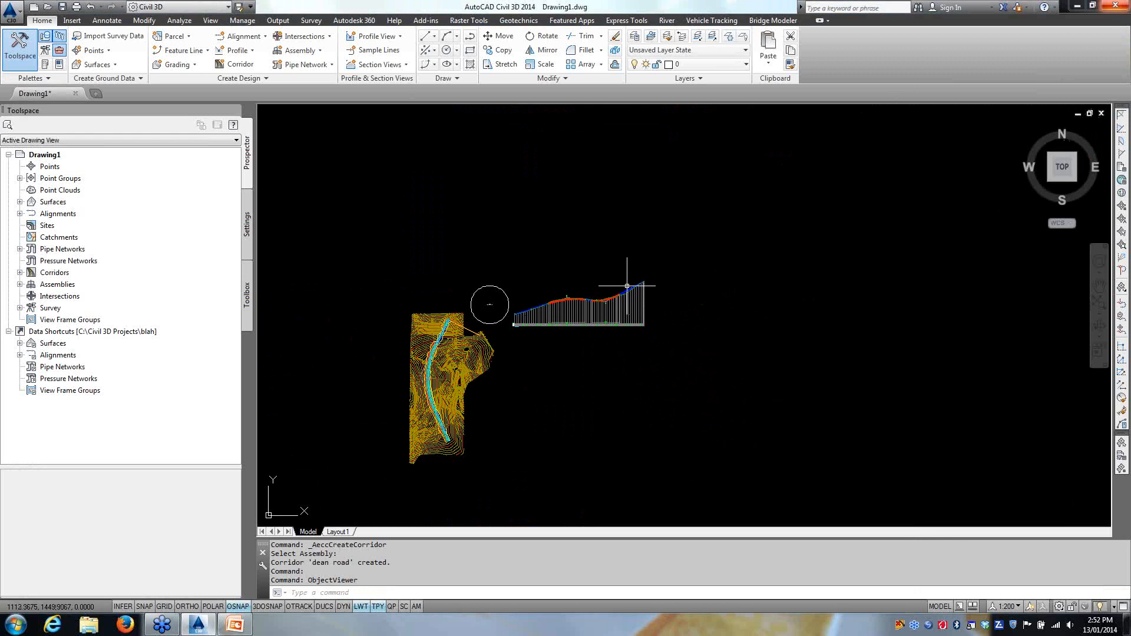
pyautogui.scroll(8, 648, 282)
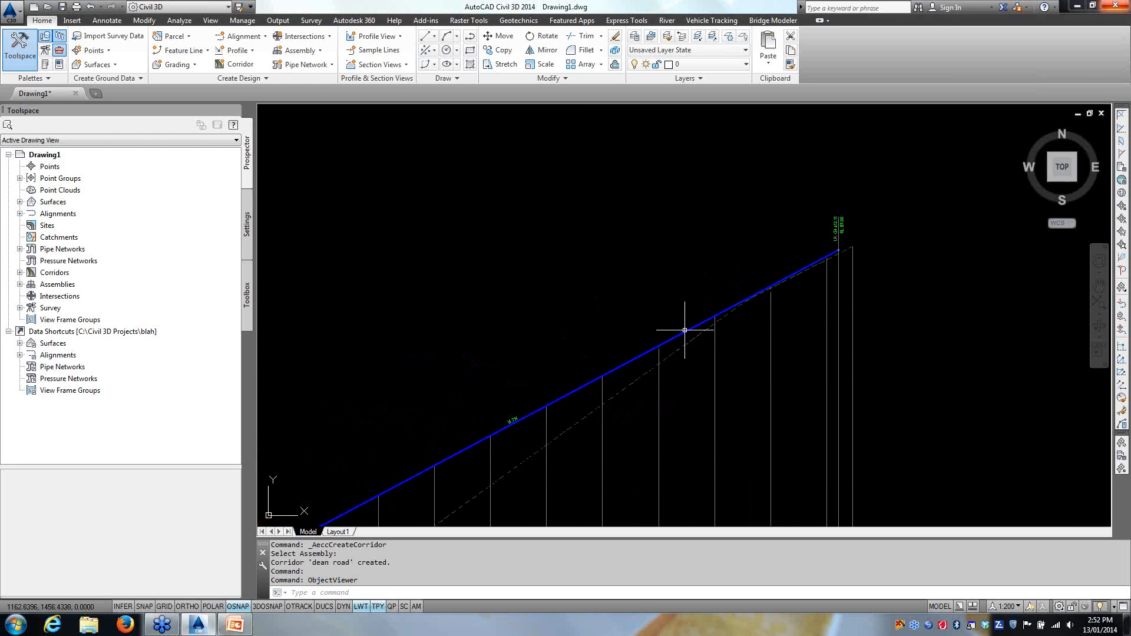
pyautogui.click(685, 328)
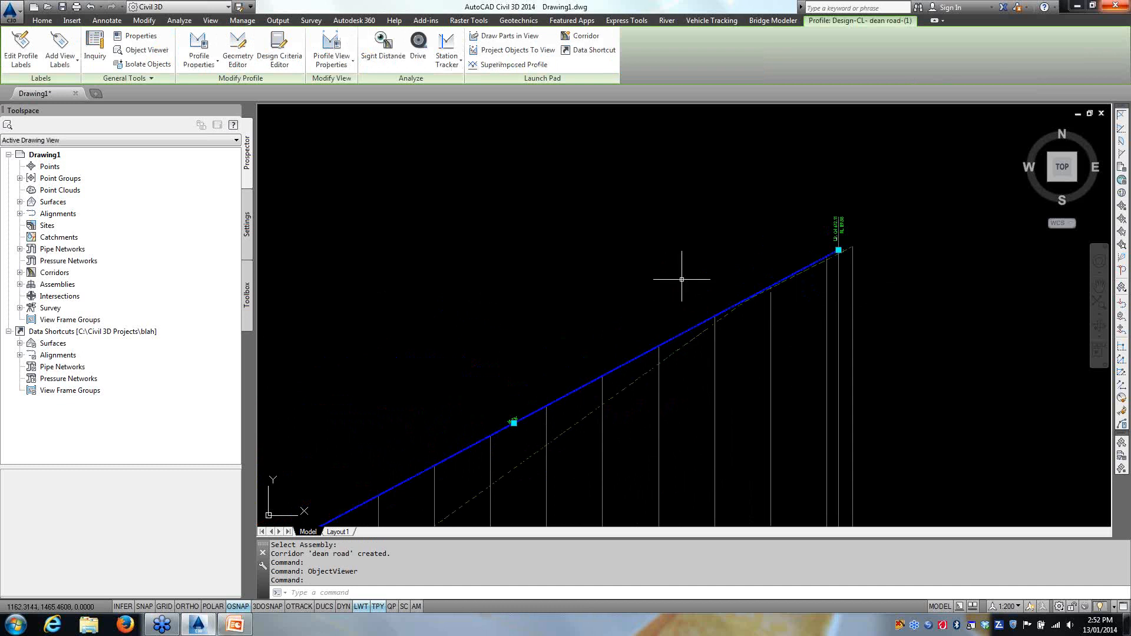
pyautogui.click(838, 249)
pyautogui.scroll(5, 848, 242)
pyautogui.click(898, 296)
pyautogui.scroll(-5, 899, 297)
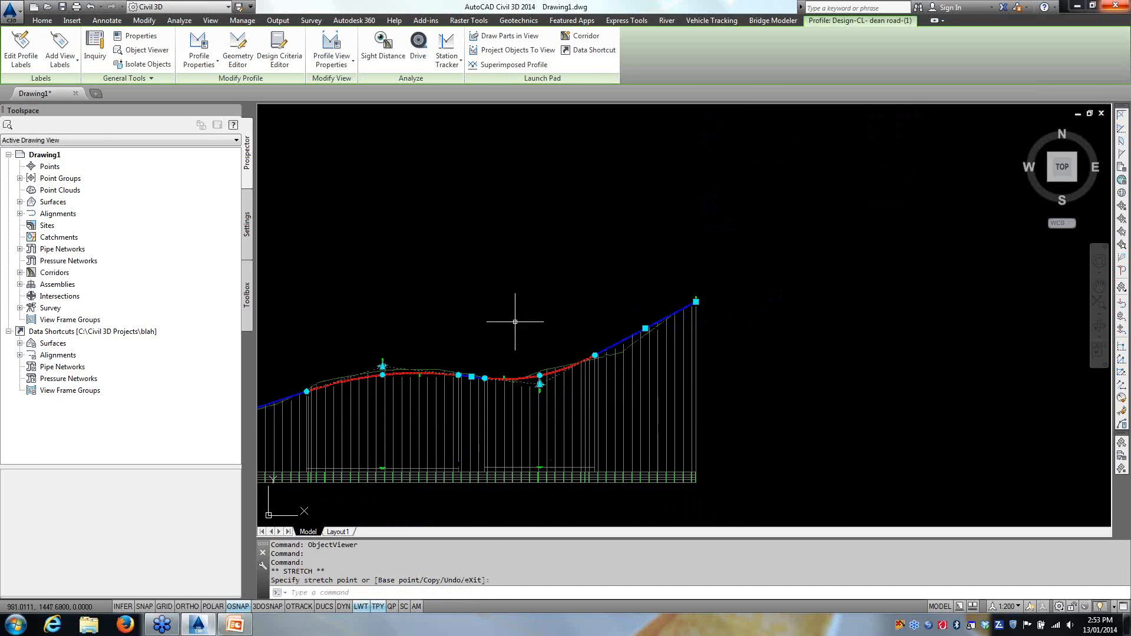
pyautogui.scroll(-3, 553, 319)
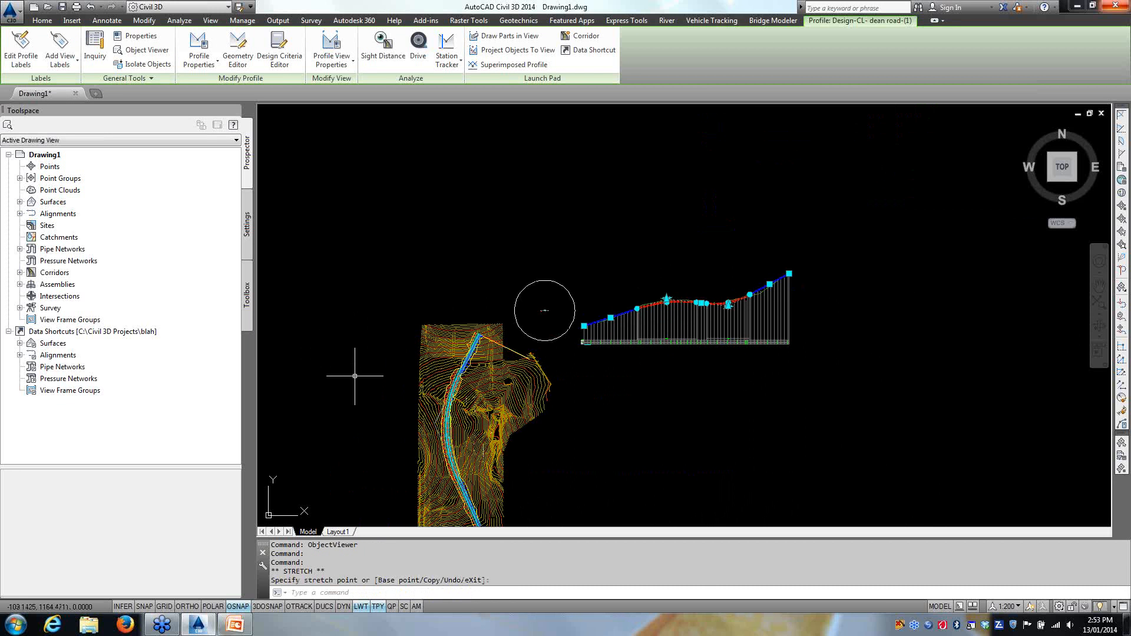
pyautogui.press('Escape')
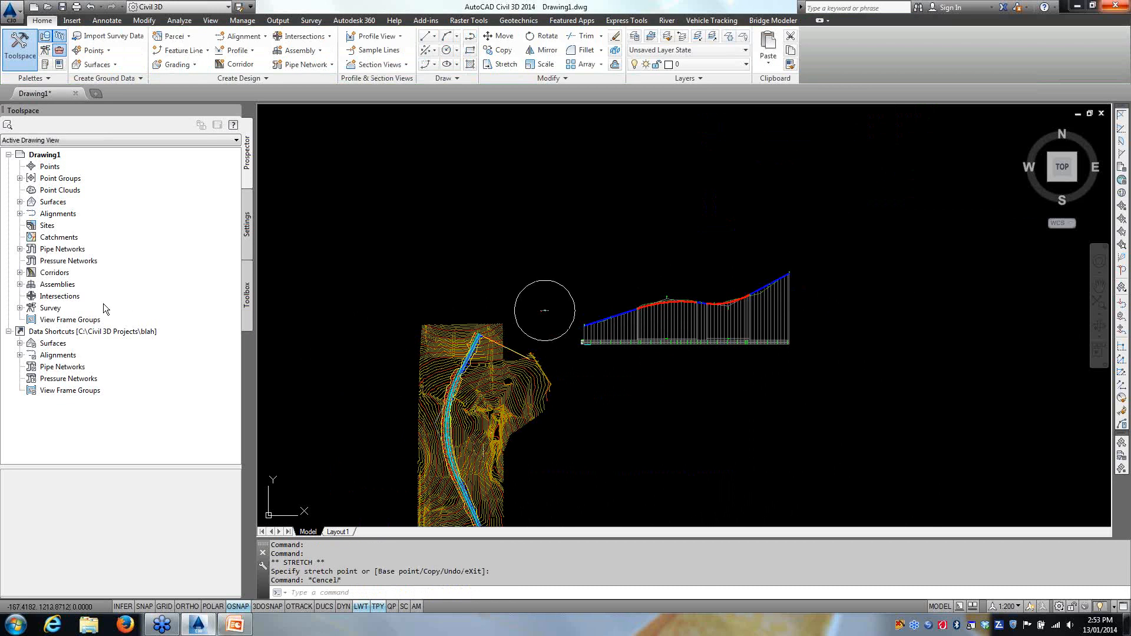
# Step: Rebuild the dean road corridor so it follows the edited design profile
pyautogui.click(20, 272)
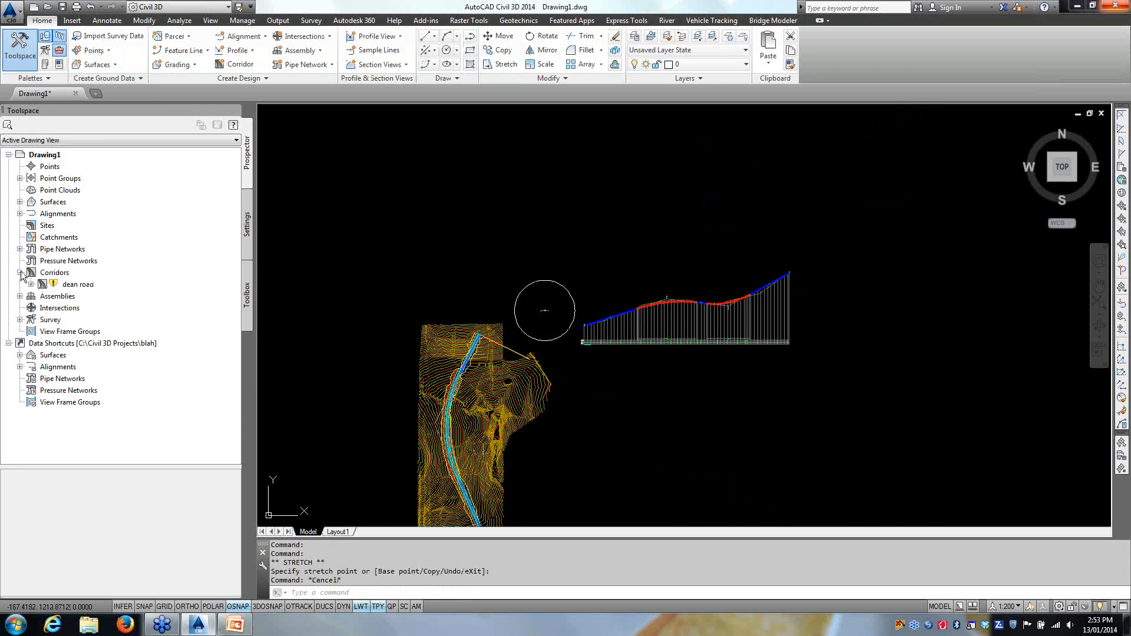
pyautogui.rightClick(70, 284)
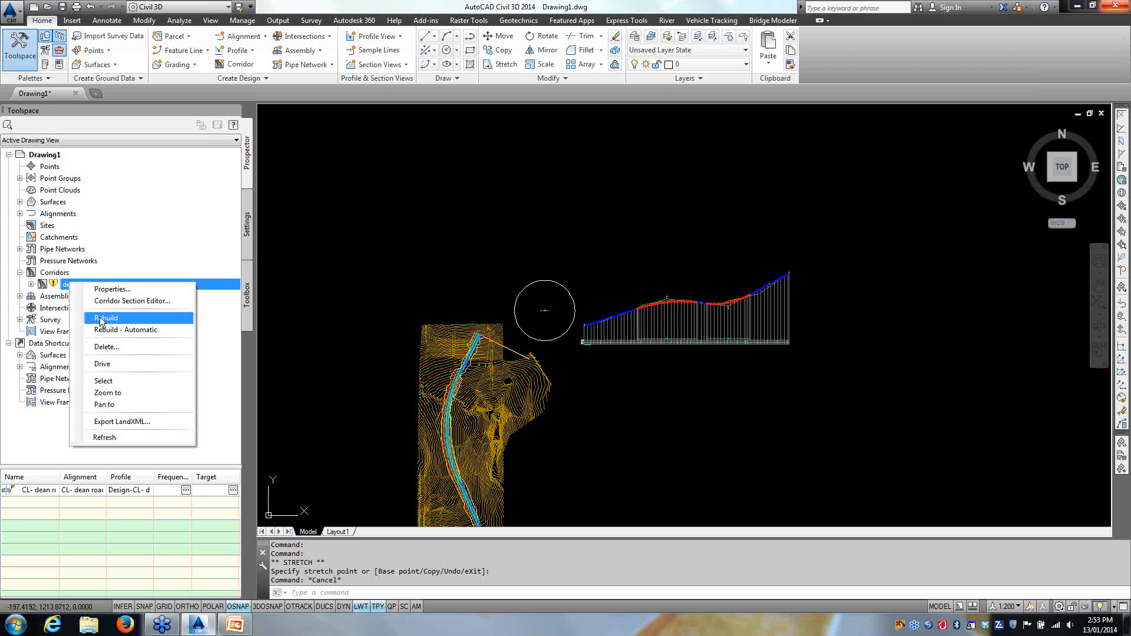
pyautogui.click(100, 330)
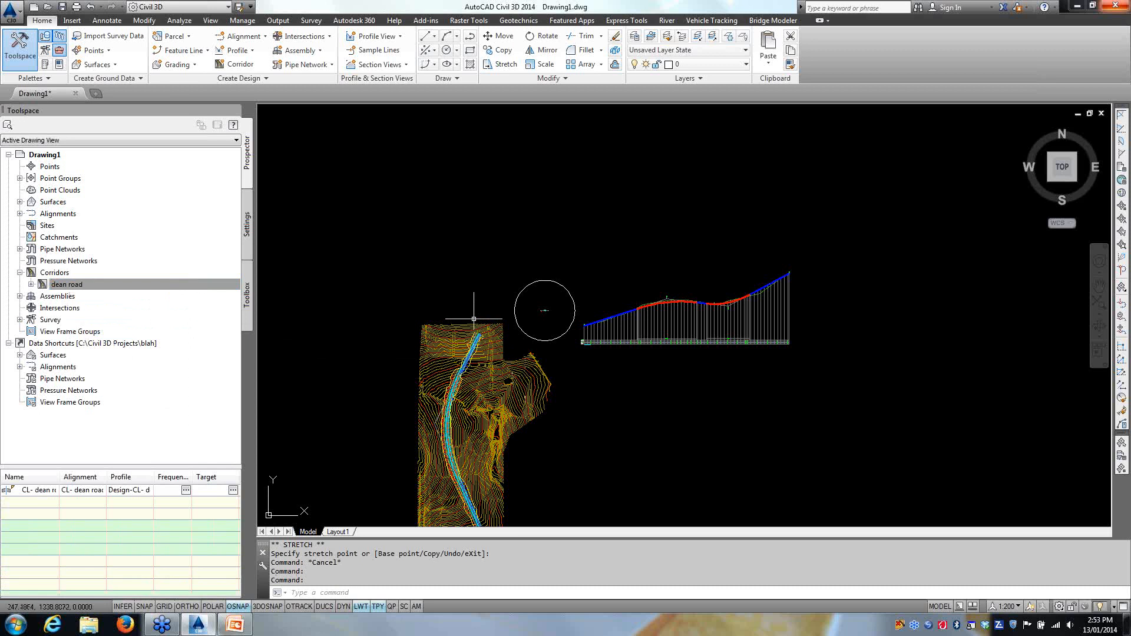
pyautogui.moveTo(446, 412); pyautogui.dragTo(458, 287, button='middle')
pyautogui.press('Escape')
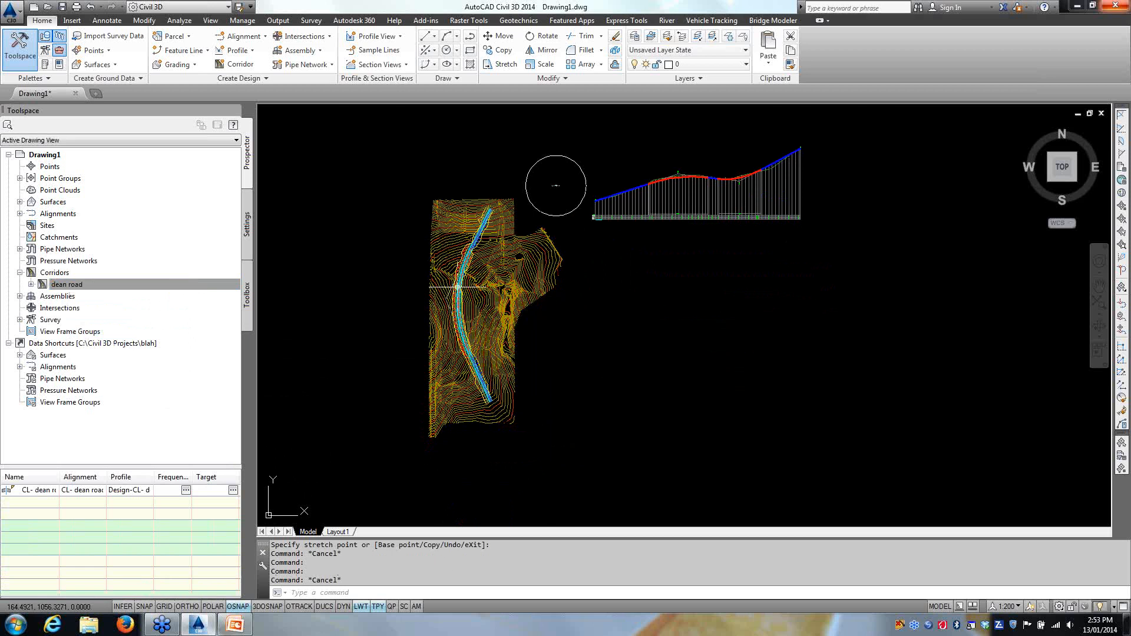
# Step: Open the dean road corridor in Object Viewer, orbit it to inspect the rebuilt shape in 3D, and close the viewer
pyautogui.scroll(9, 457, 287)
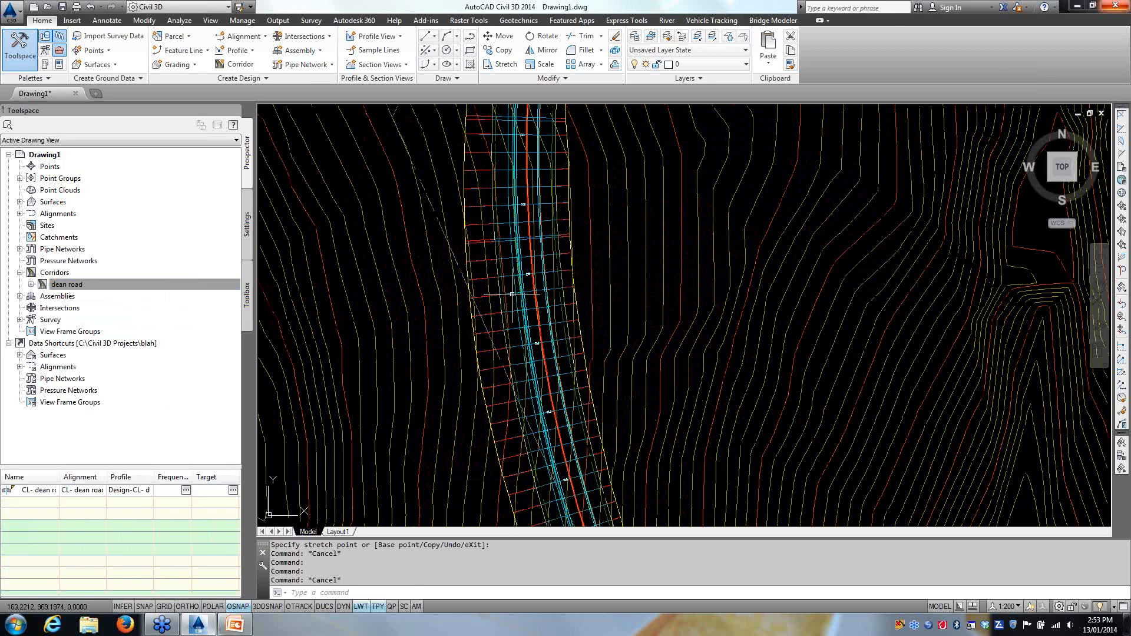
pyautogui.click(512, 293)
pyautogui.rightClick(511, 293)
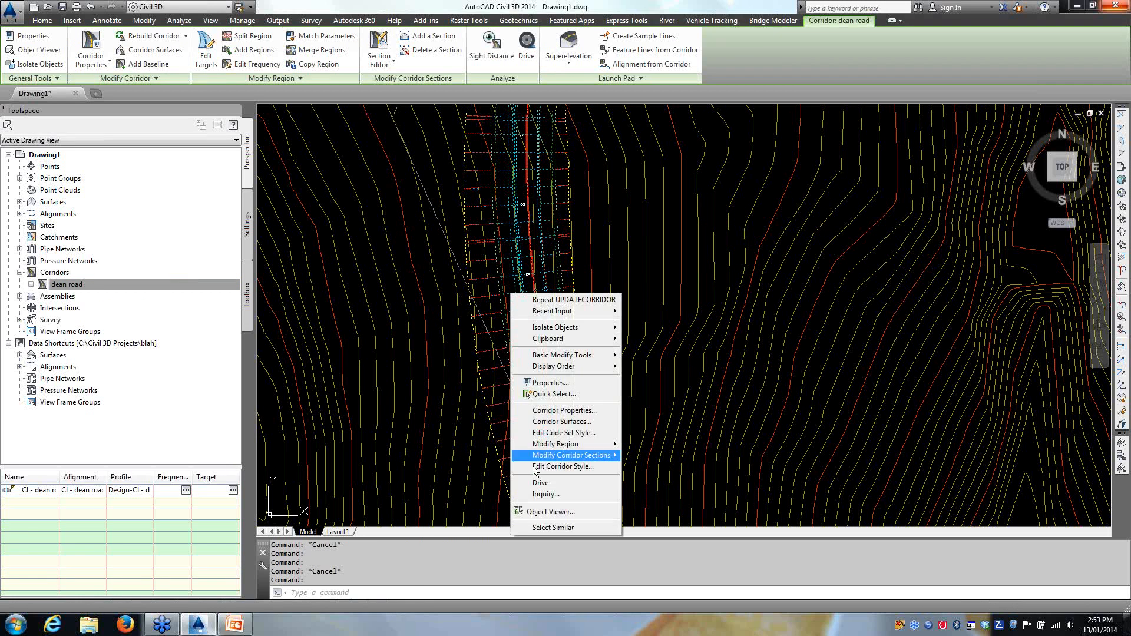
pyautogui.click(534, 512)
pyautogui.moveTo(495, 252); pyautogui.dragTo(585, 295)
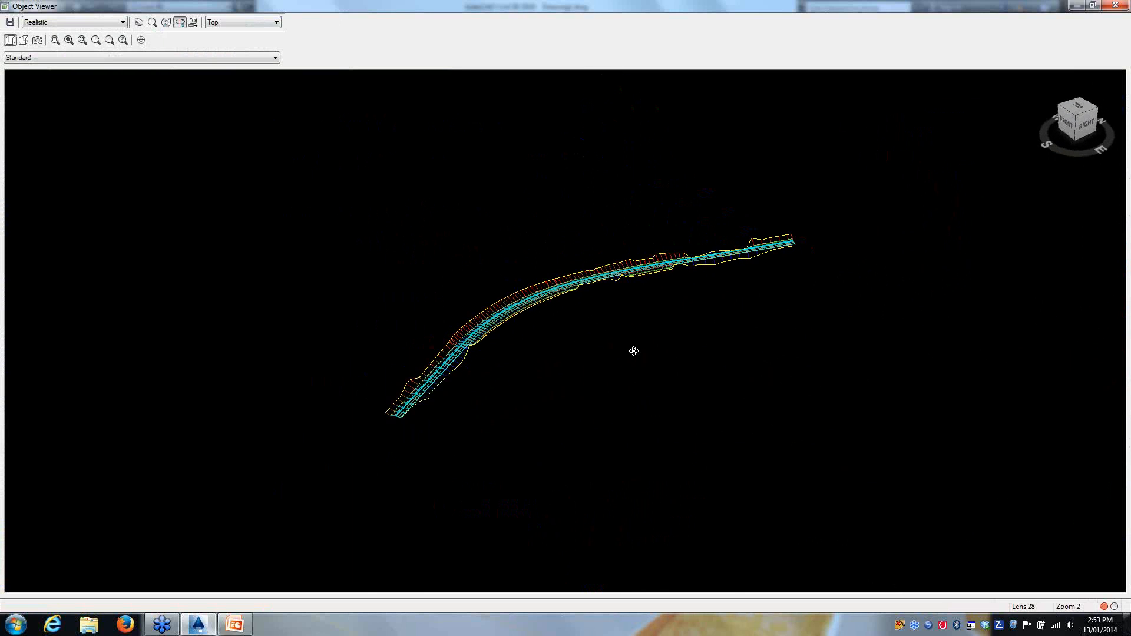
pyautogui.moveTo(516, 335); pyautogui.dragTo(584, 242)
pyautogui.scroll(5, 605, 235)
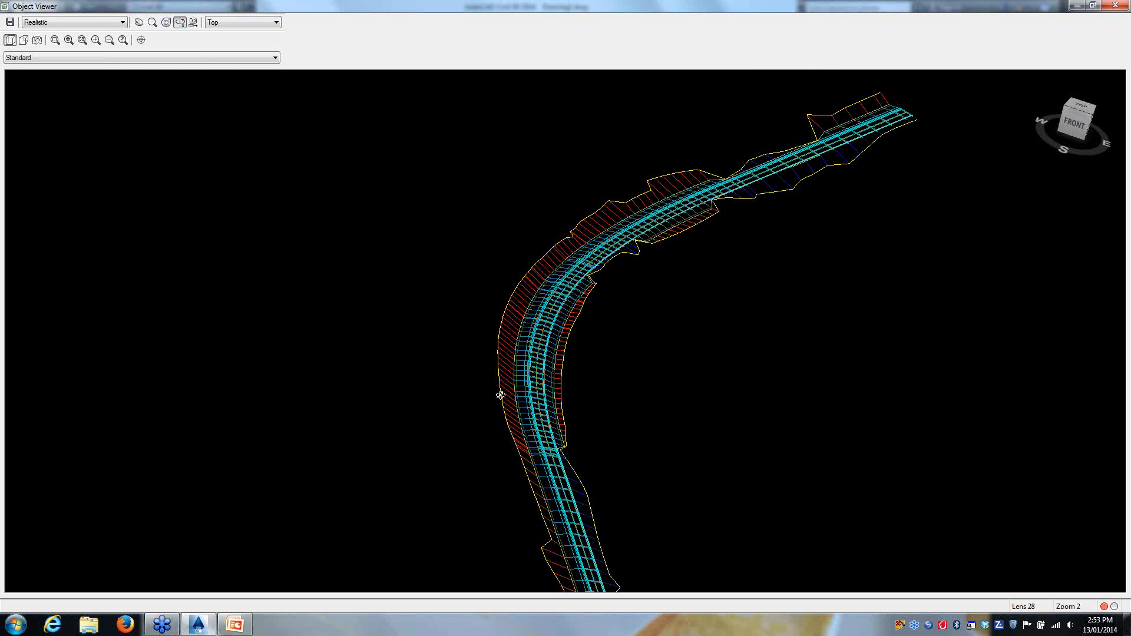
pyautogui.moveTo(517, 427); pyautogui.dragTo(419, 375, button='middle')
pyautogui.click(1119, 7)
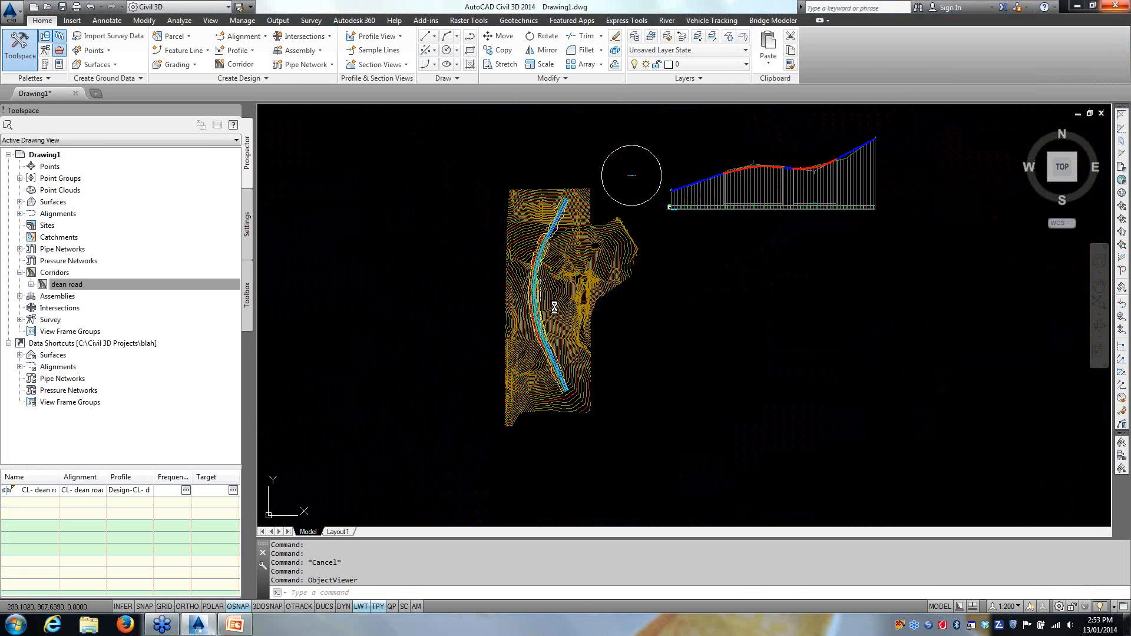
# Step: Raise the design profile's short tangent between the two vertical curves so it sits slightly above the existing ground profile
pyautogui.scroll(3, 585, 195)
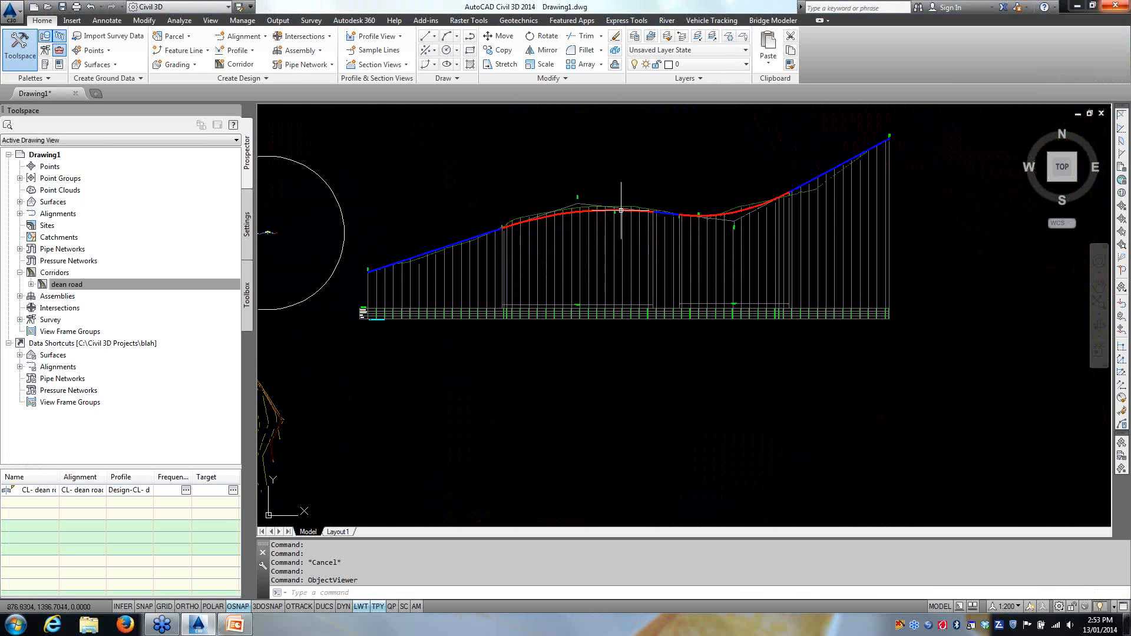
pyautogui.click(620, 210)
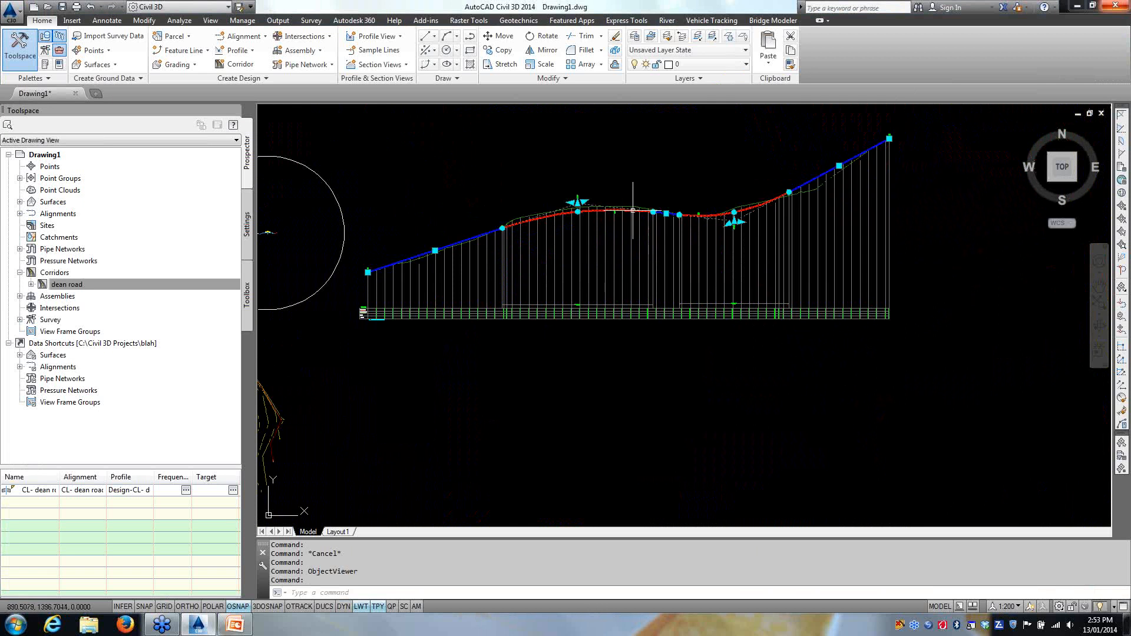
pyautogui.click(666, 213)
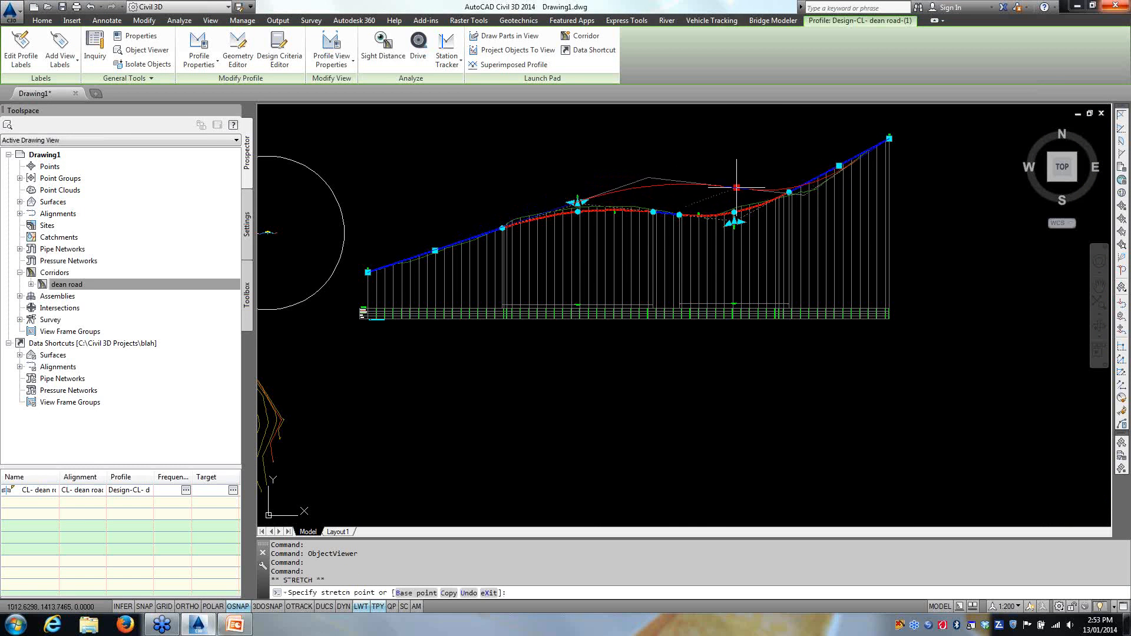
pyautogui.scroll(3, 655, 203)
pyautogui.click(653, 204)
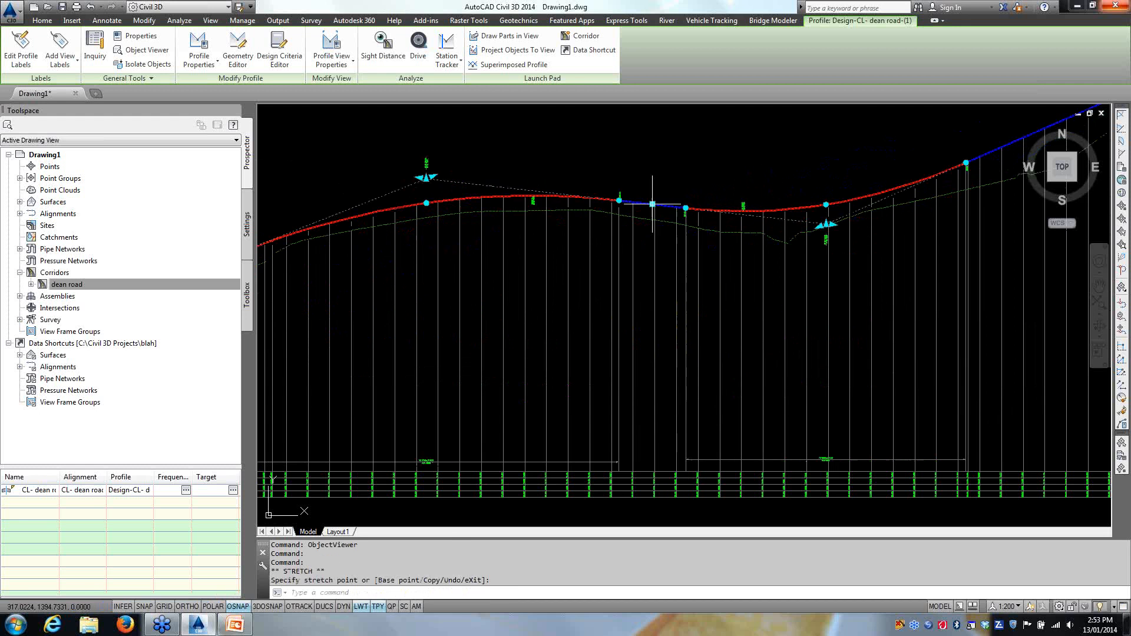
# Step: Examine the corridor's cut and fill extents along the road in plan against the edited design profile
pyautogui.scroll(-4, 424, 390)
pyautogui.scroll(2, 447, 382)
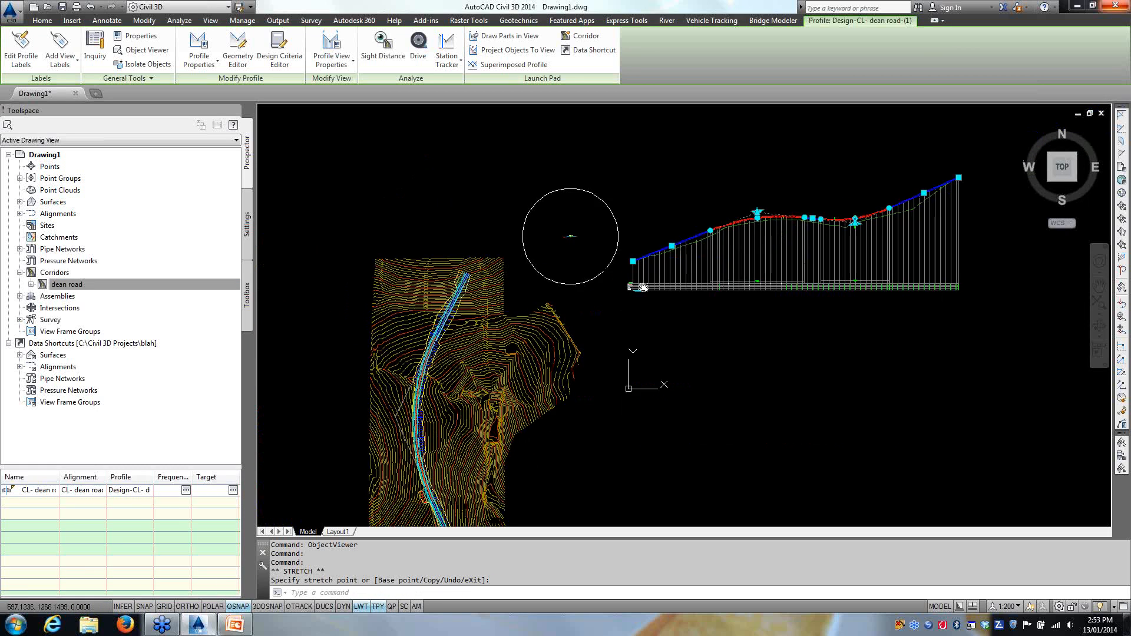
pyautogui.scroll(4, 452, 368)
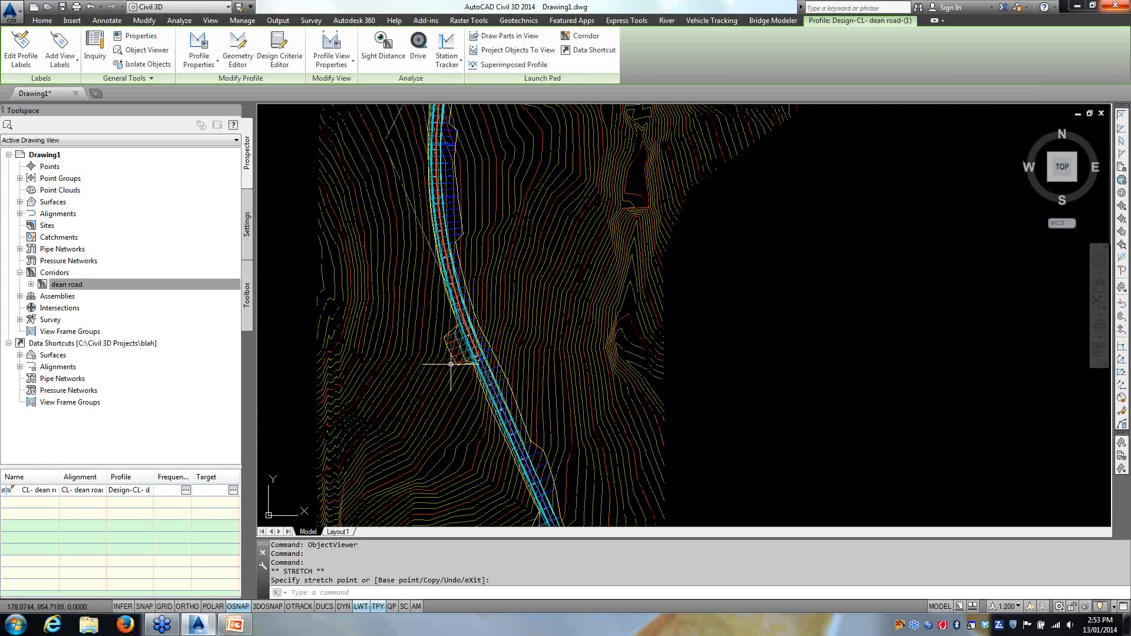
pyautogui.moveTo(442, 298); pyautogui.dragTo(431, 473, button='middle')
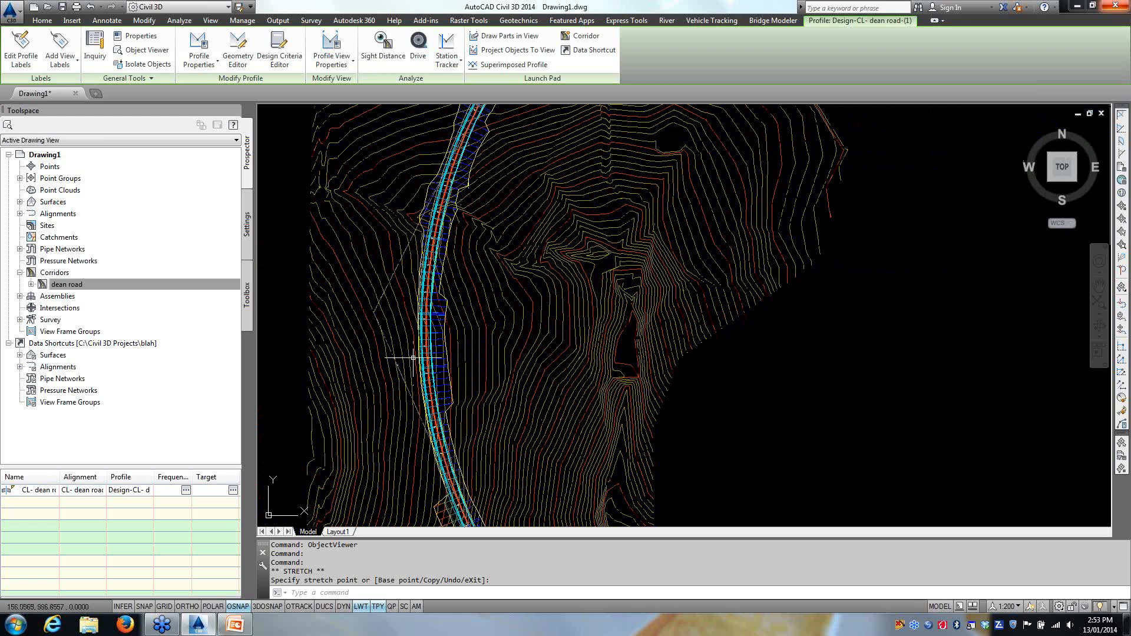
pyautogui.scroll(-5, 423, 277)
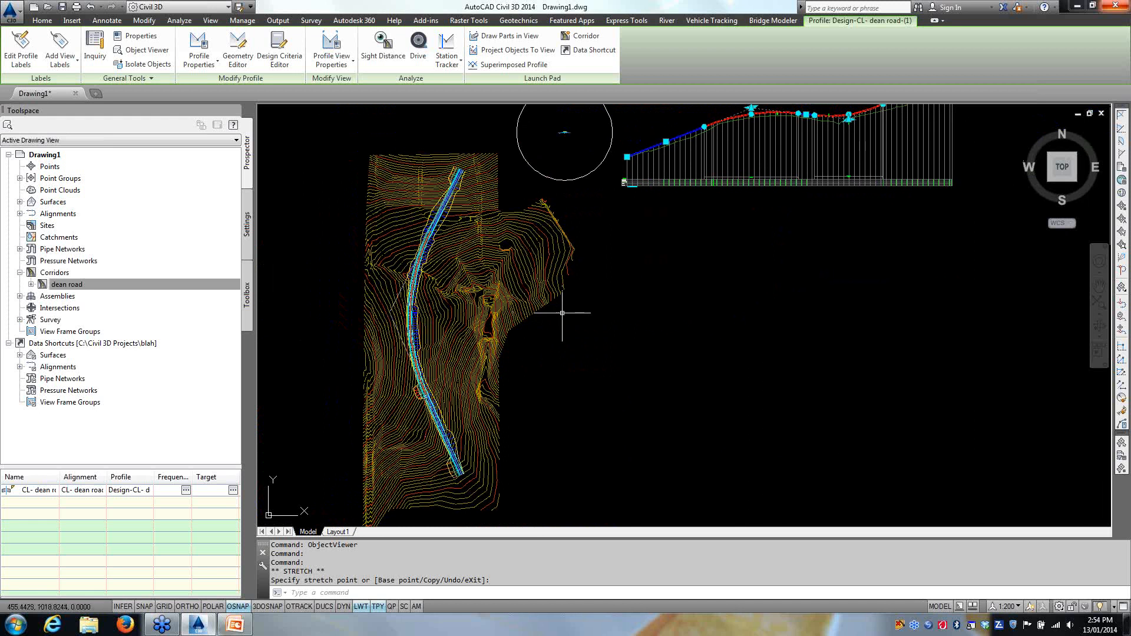
pyautogui.moveTo(583, 306); pyautogui.dragTo(518, 361, button='middle')
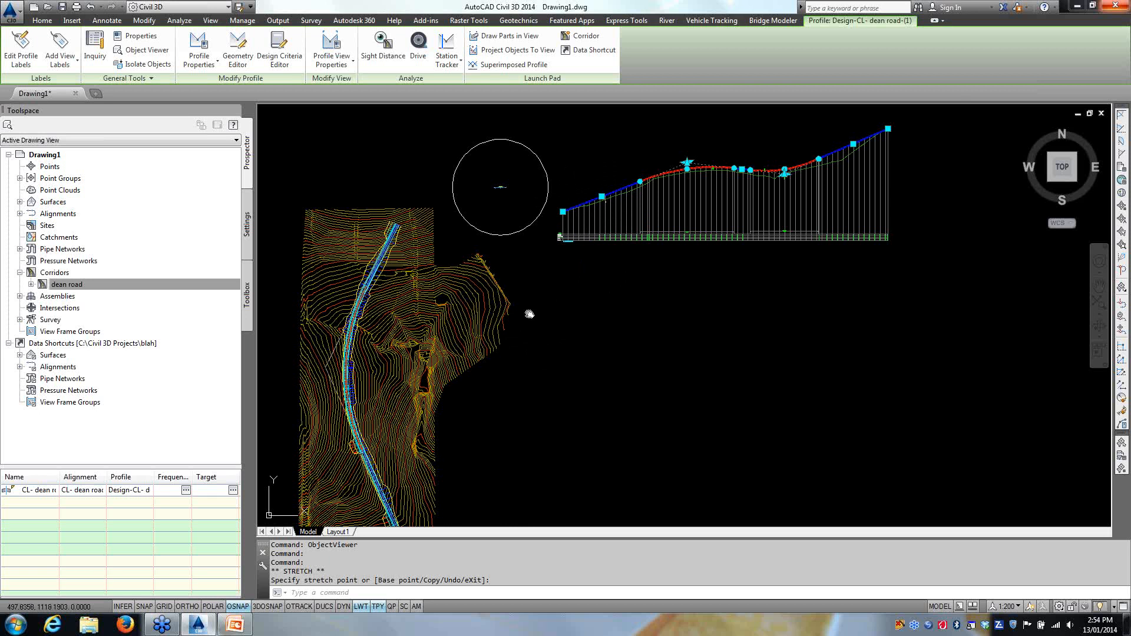
pyautogui.moveTo(517, 313); pyautogui.dragTo(613, 277, button='middle')
pyautogui.moveTo(660, 336); pyautogui.dragTo(612, 357, button='middle')
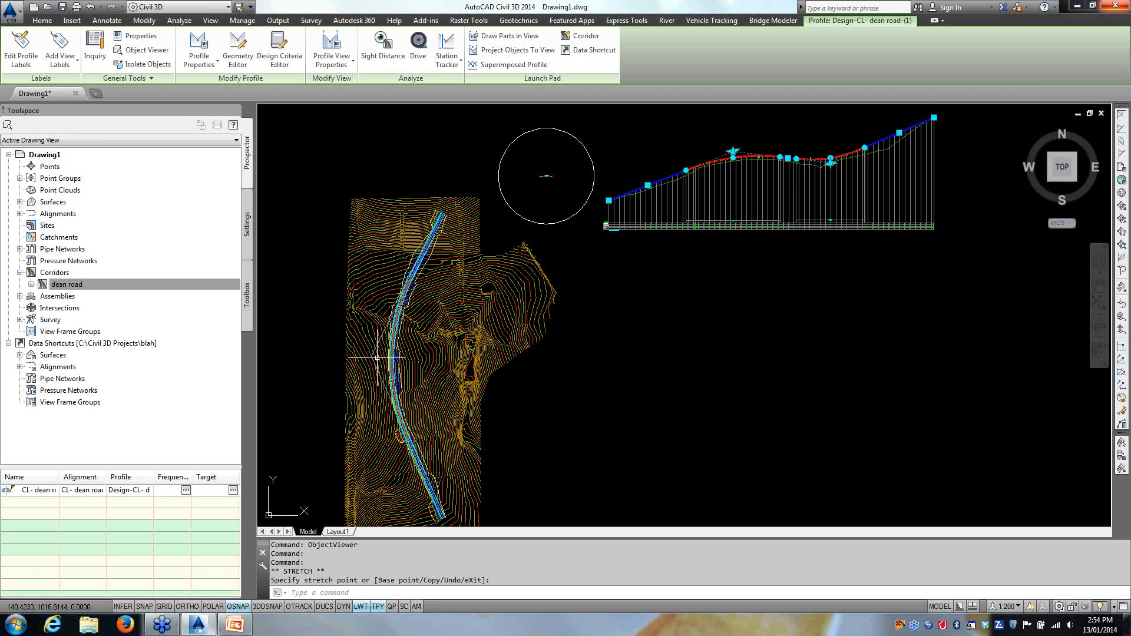
# Step: Inspect the fill slope along the eastern side of the corridor's middle curve up close, selecting the corridor and clearing the selection
pyautogui.moveTo(381, 328)
pyautogui.scroll(5, 394, 369)
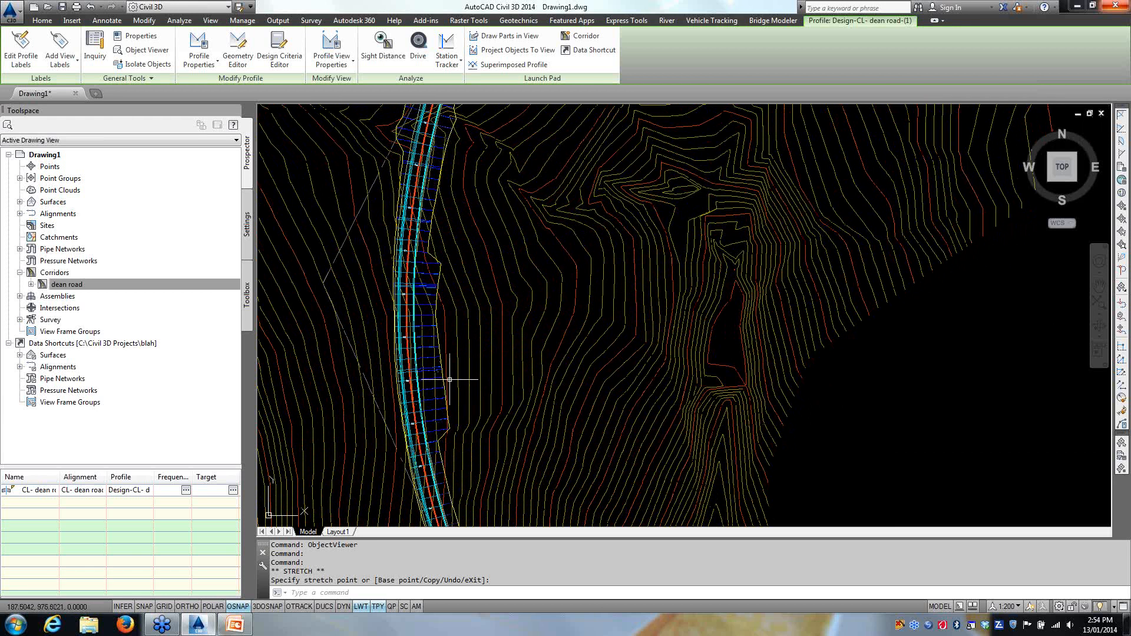
pyautogui.moveTo(484, 355)
pyautogui.scroll(2, 436, 301)
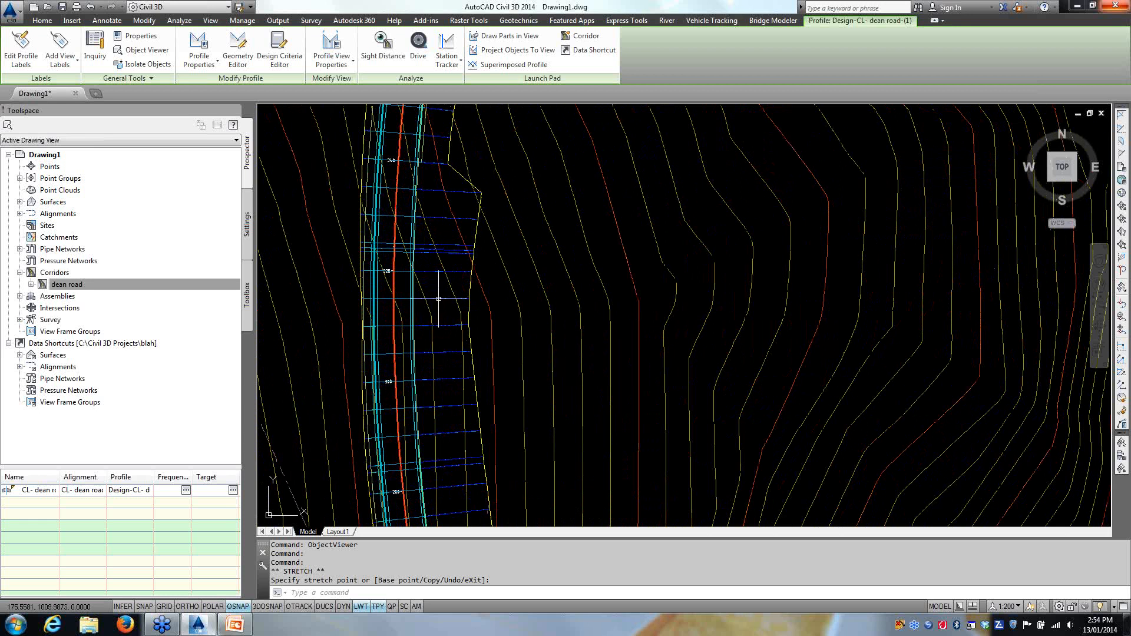
pyautogui.moveTo(438, 298)
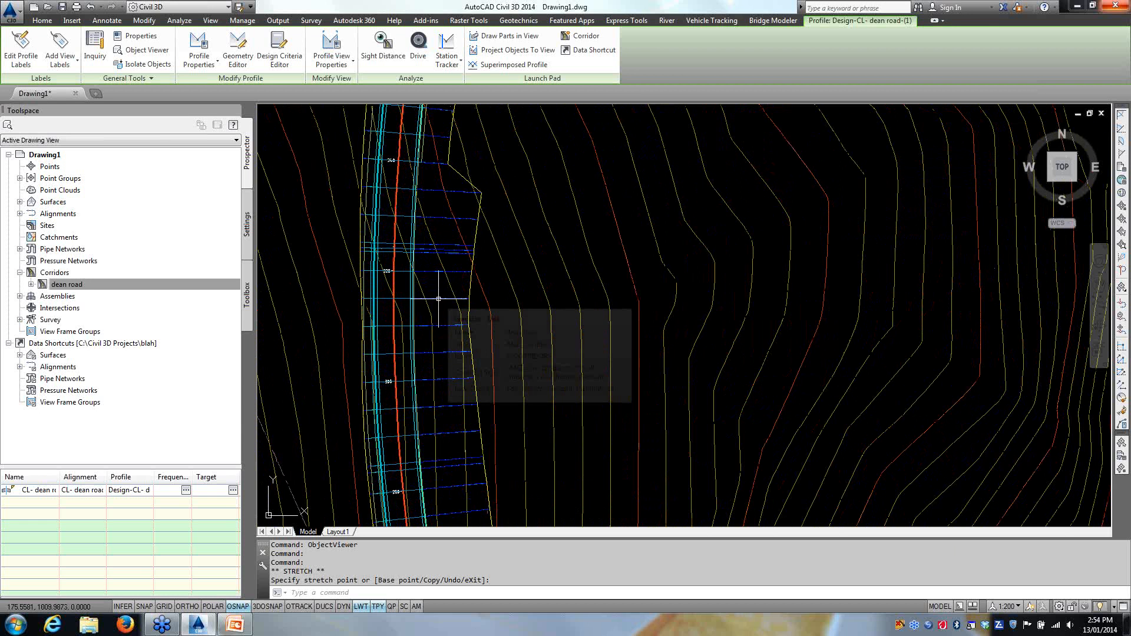
pyautogui.click(438, 298)
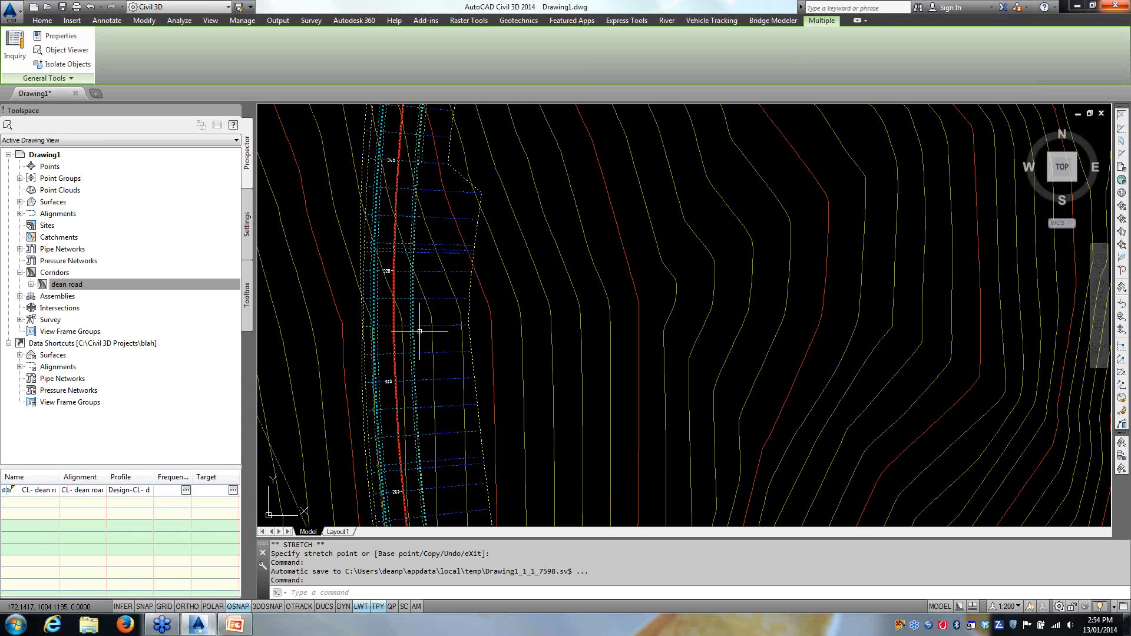
pyautogui.press('Escape')
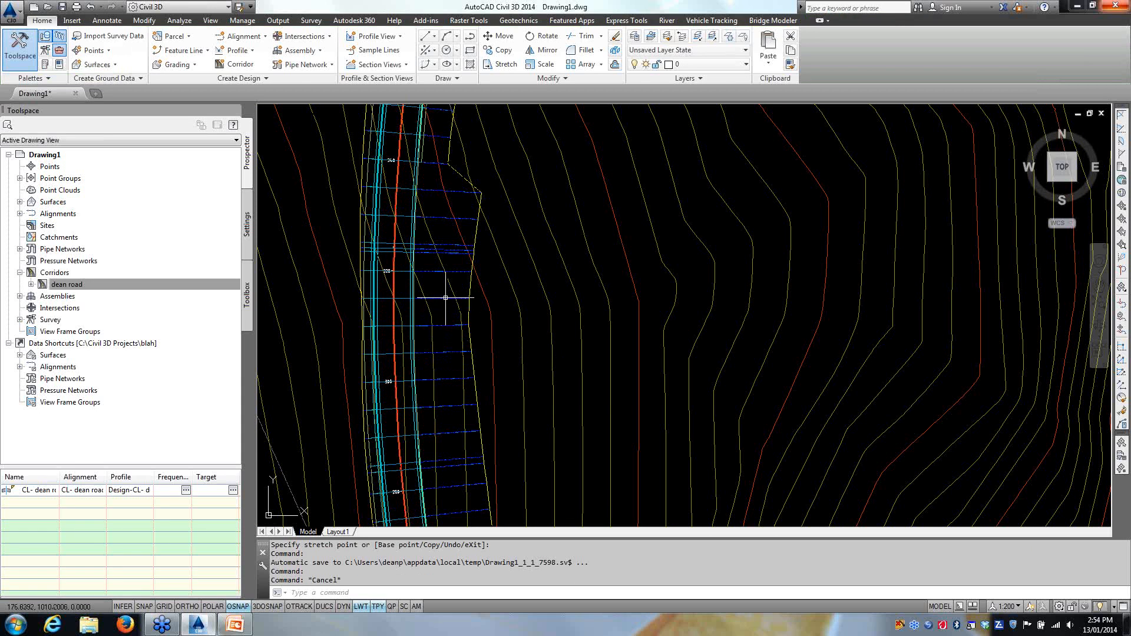
pyautogui.click(445, 297)
pyautogui.scroll(-3, 443, 342)
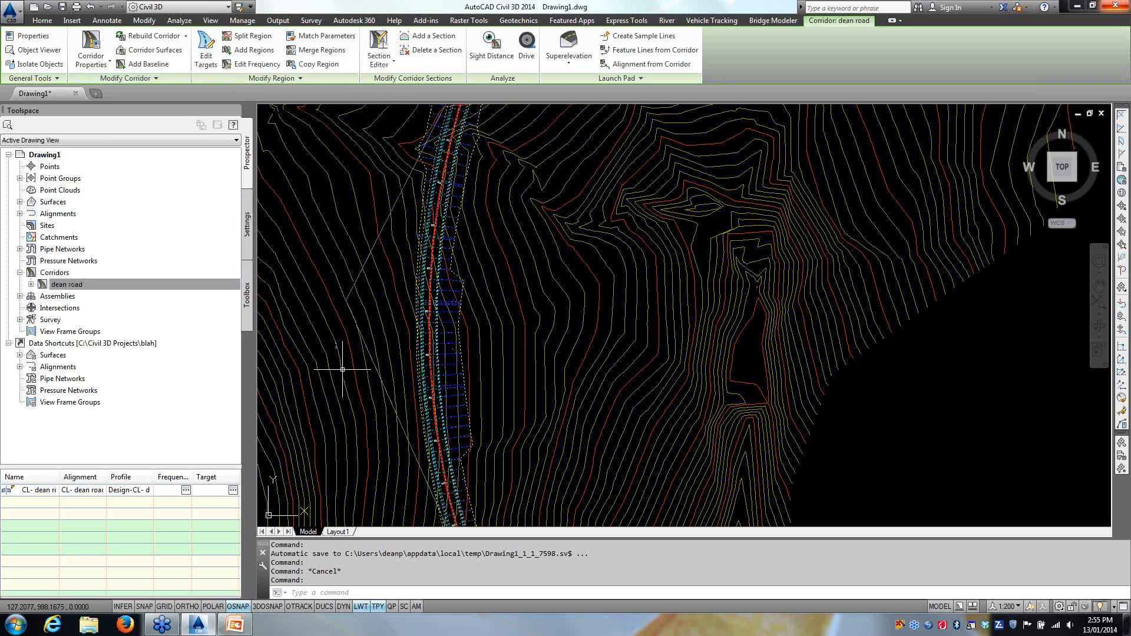
pyautogui.press('Escape')
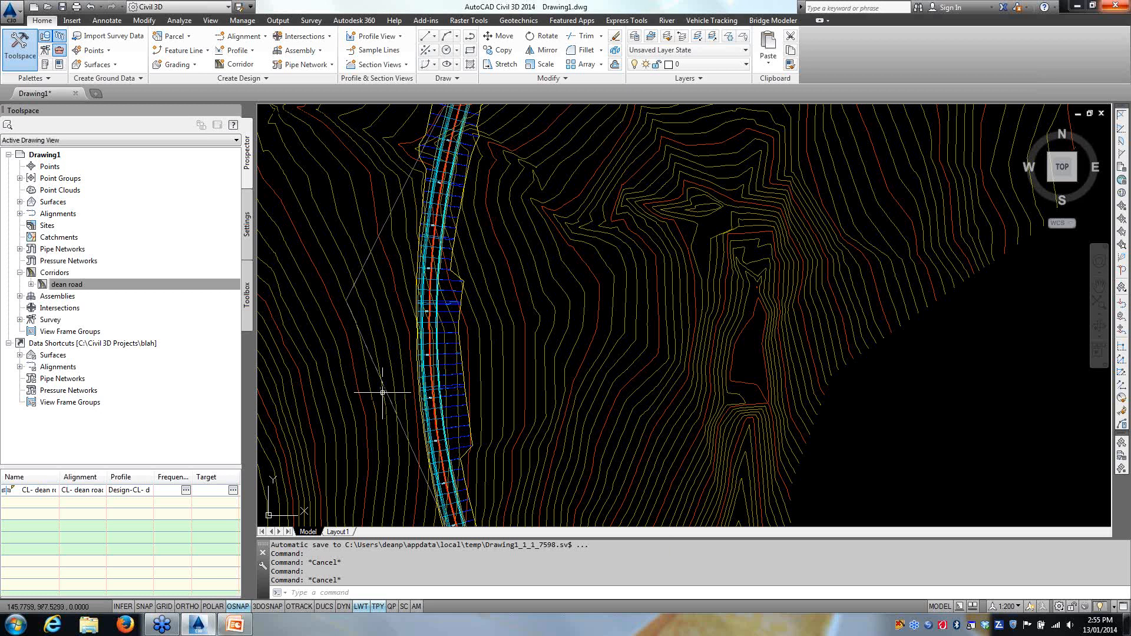
# Step: Start a polyline along the corridor's eastern road edge just before the 280 station label, with one short straight segment
pyautogui.scroll(5, 444, 411)
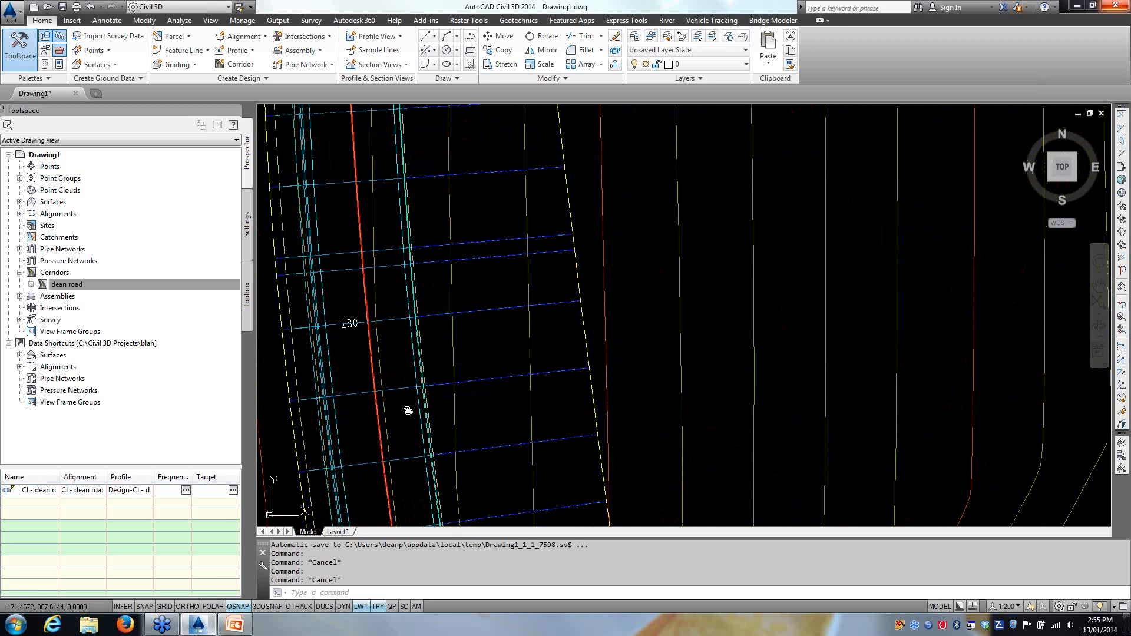
pyautogui.write('pl')
pyautogui.press('Return')
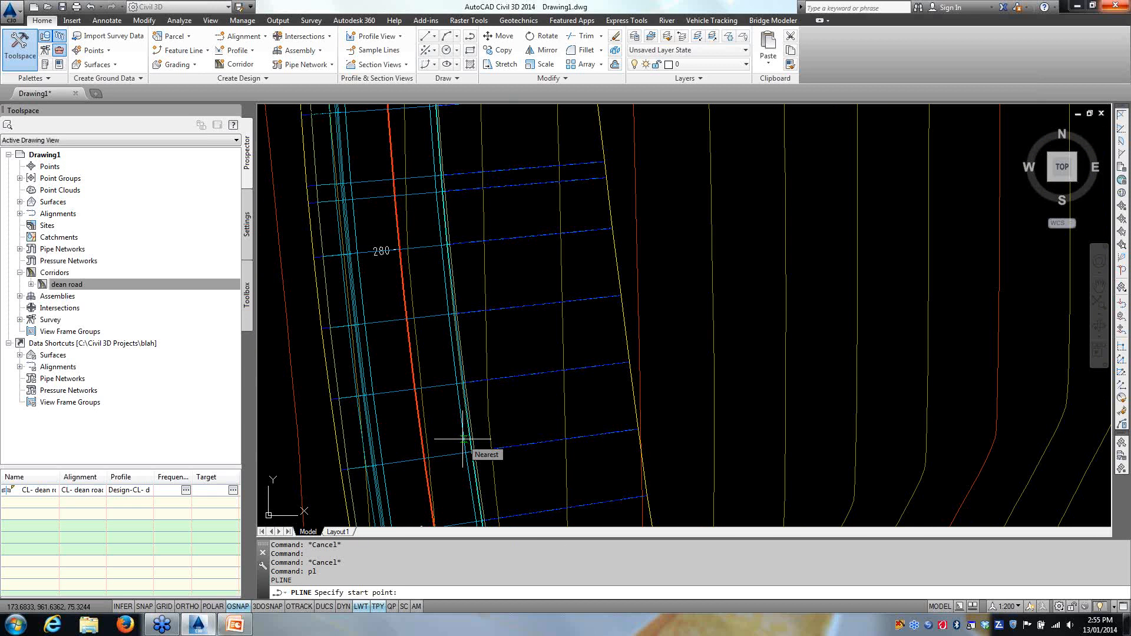
pyautogui.click(464, 439)
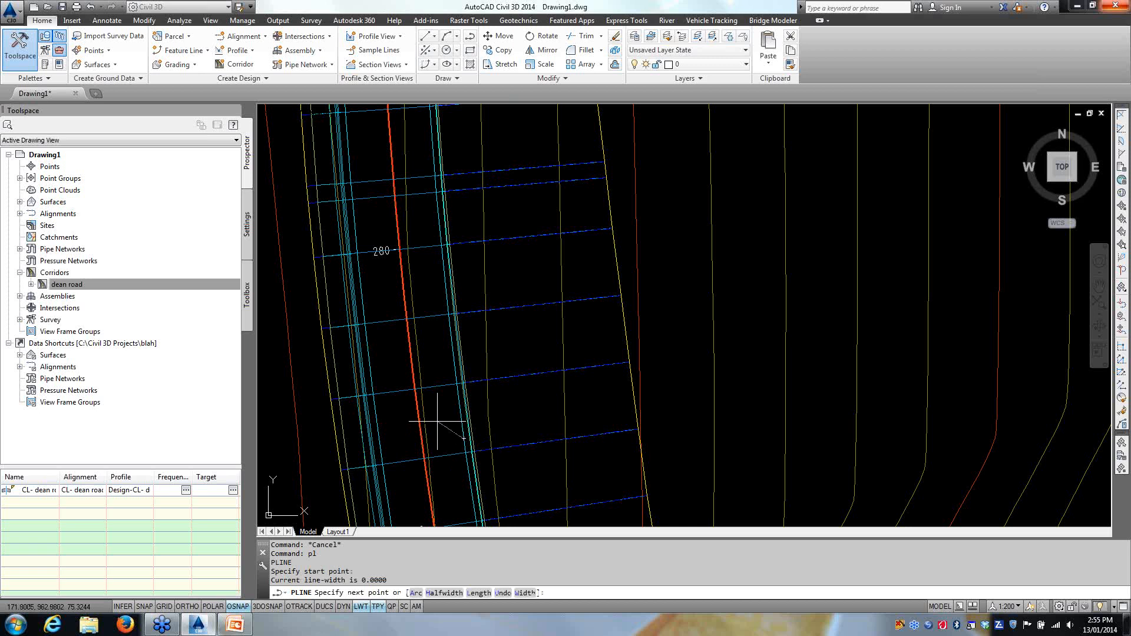
pyautogui.click(459, 399)
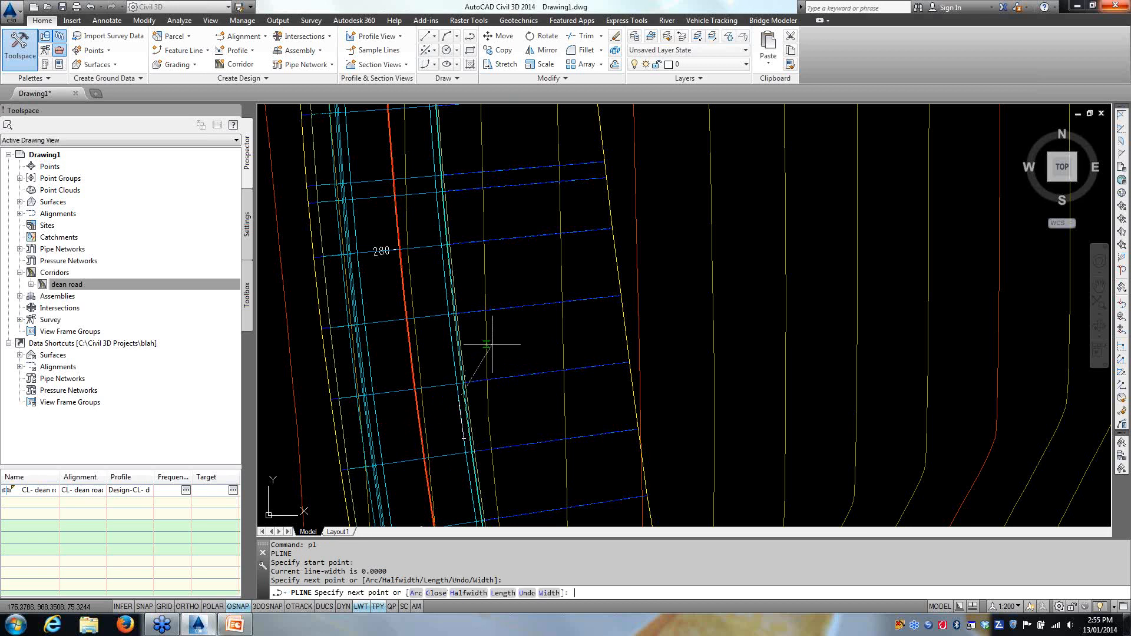
# Step: Continue the polyline with two arc segments that widen out east of the road edge past station 280, with object snap off
pyautogui.write('a')
pyautogui.press('Return')
pyautogui.scroll(-5, 516, 451)
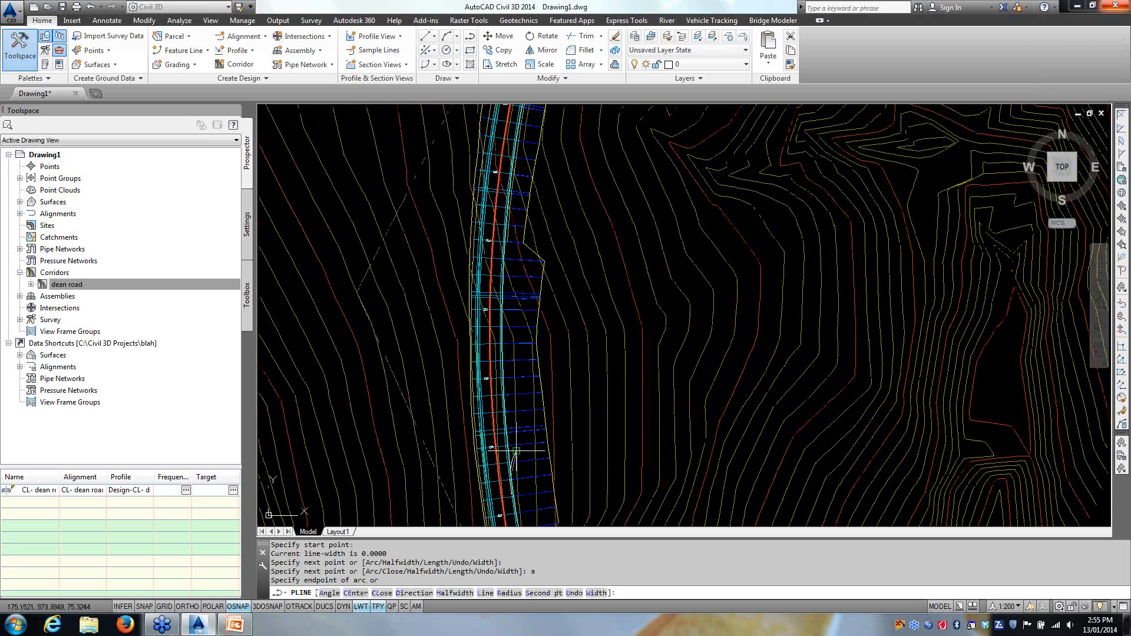
pyautogui.scroll(8, 514, 377)
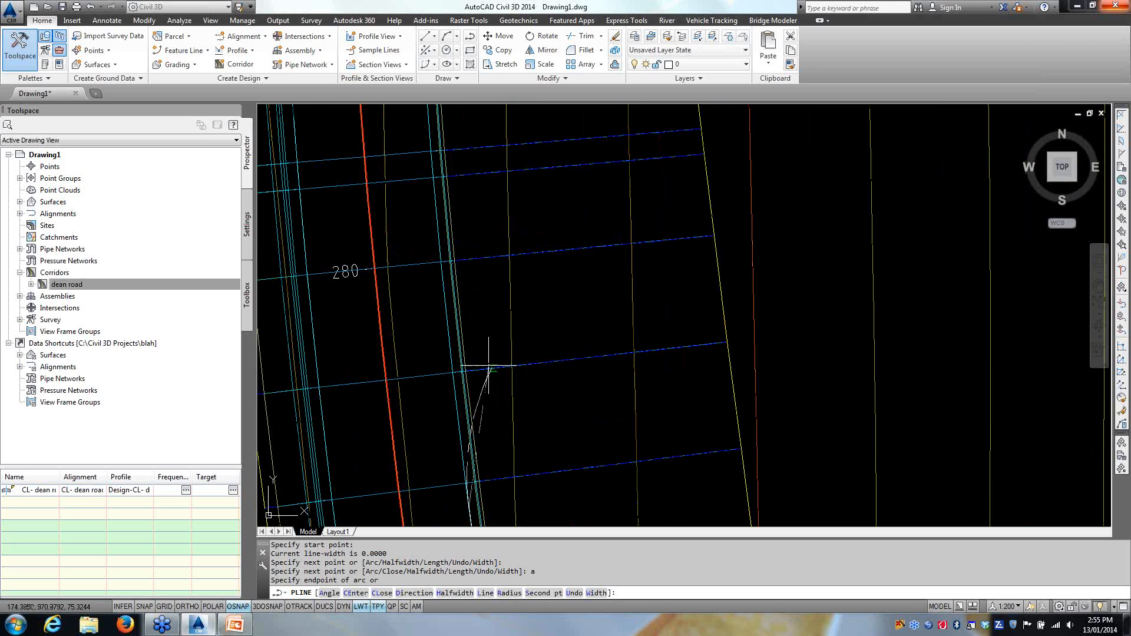
pyautogui.click(480, 303)
pyautogui.moveTo(526, 151); pyautogui.dragTo(517, 379, button='middle')
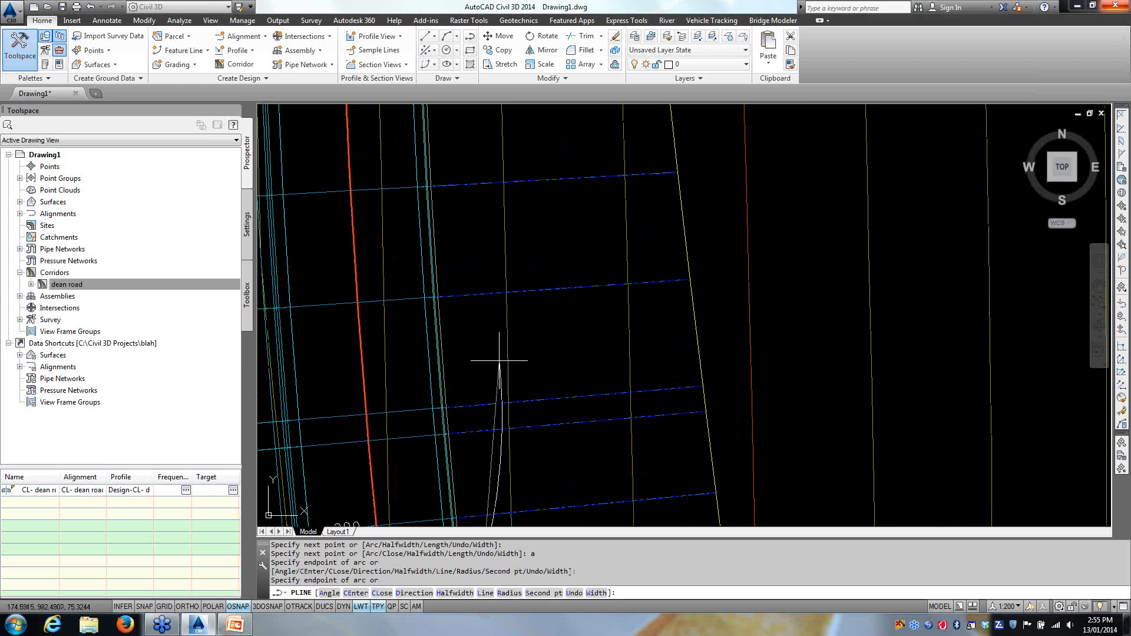
pyautogui.click(246, 607)
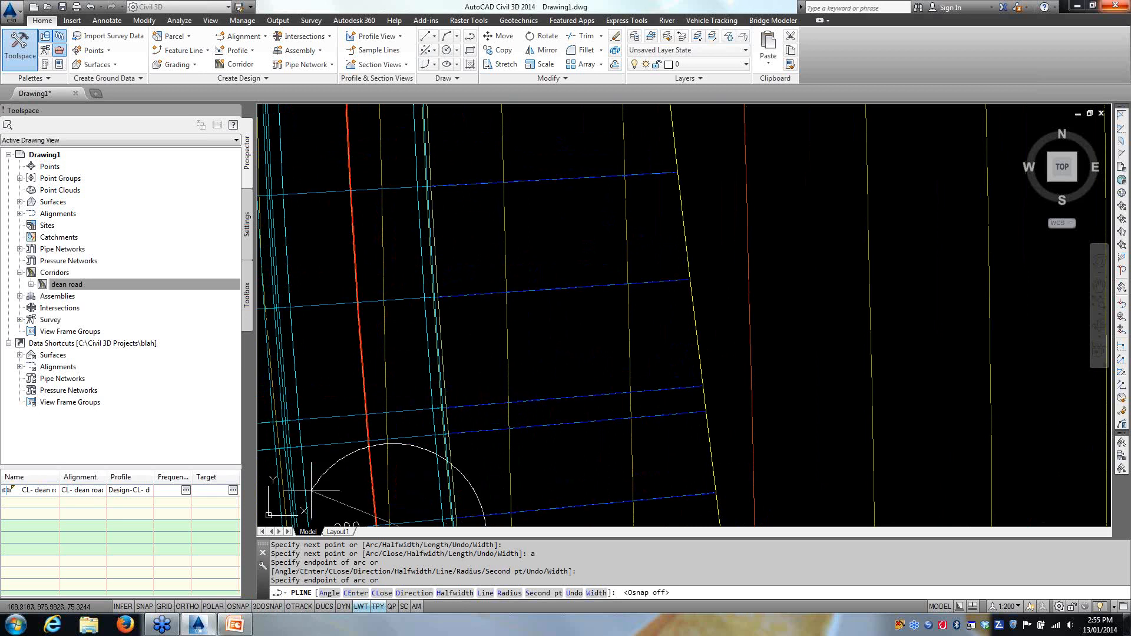
pyautogui.click(511, 328)
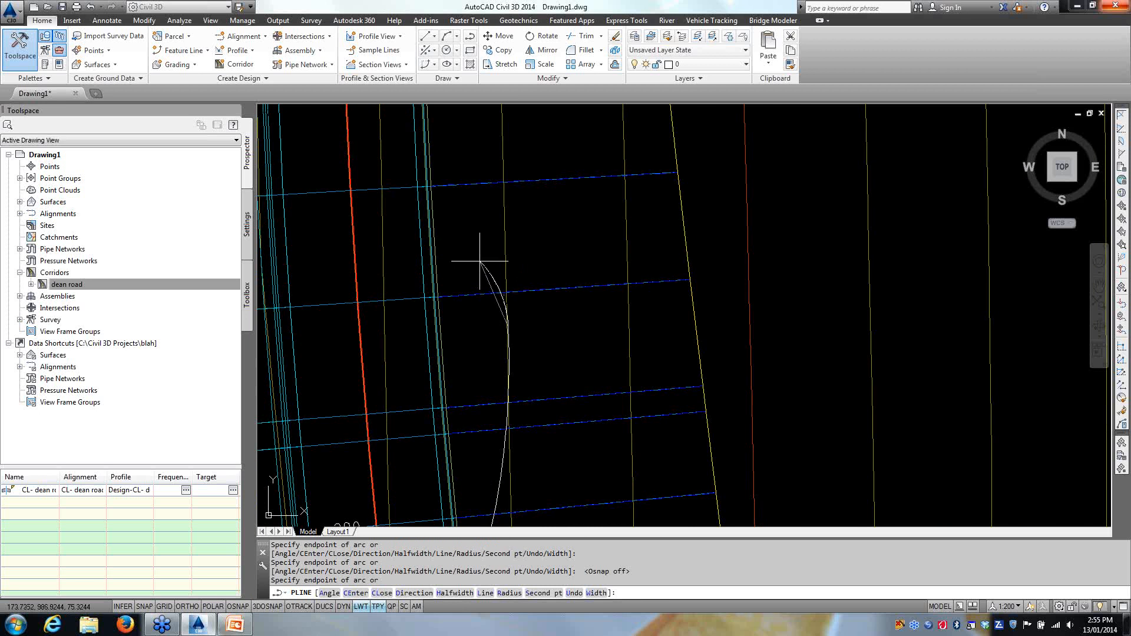
# Step: Continue the polyline with arc segments running north along the widening past station 300 and curving back toward the road edge beyond station 320
pyautogui.scroll(-3, 493, 401)
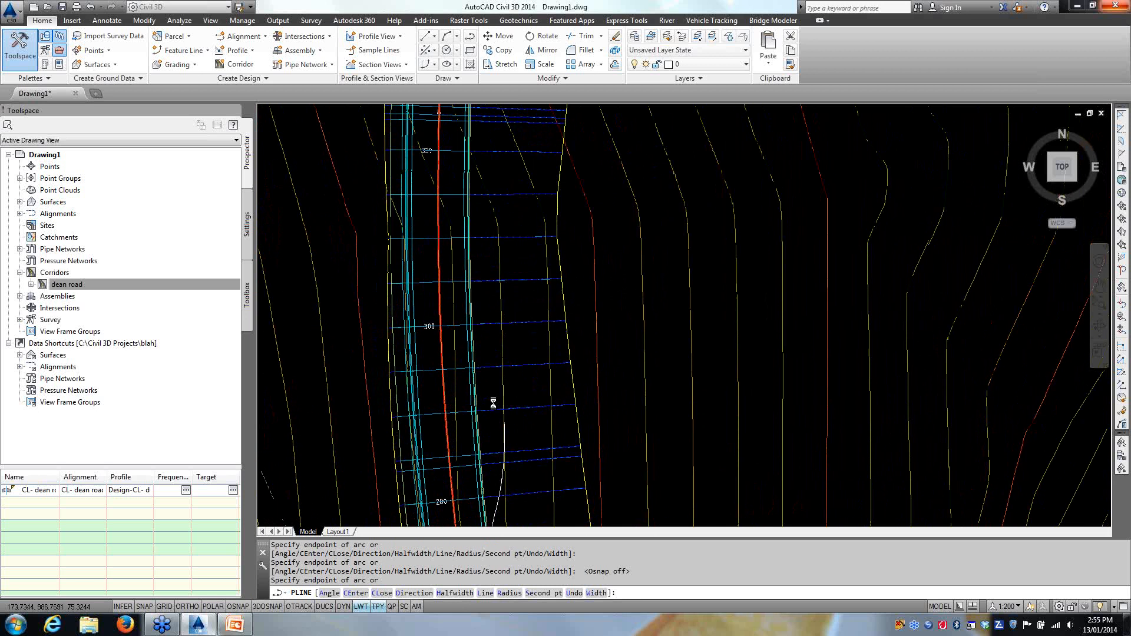
pyautogui.click(503, 193)
pyautogui.moveTo(503, 194); pyautogui.dragTo(544, 403, button='middle')
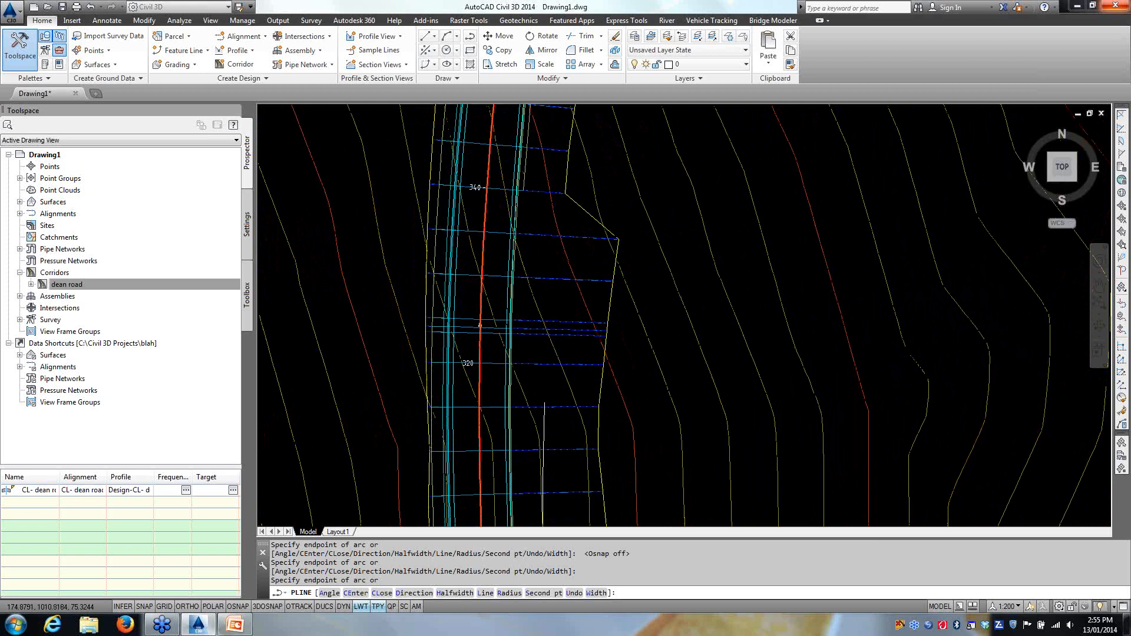
pyautogui.click(527, 308)
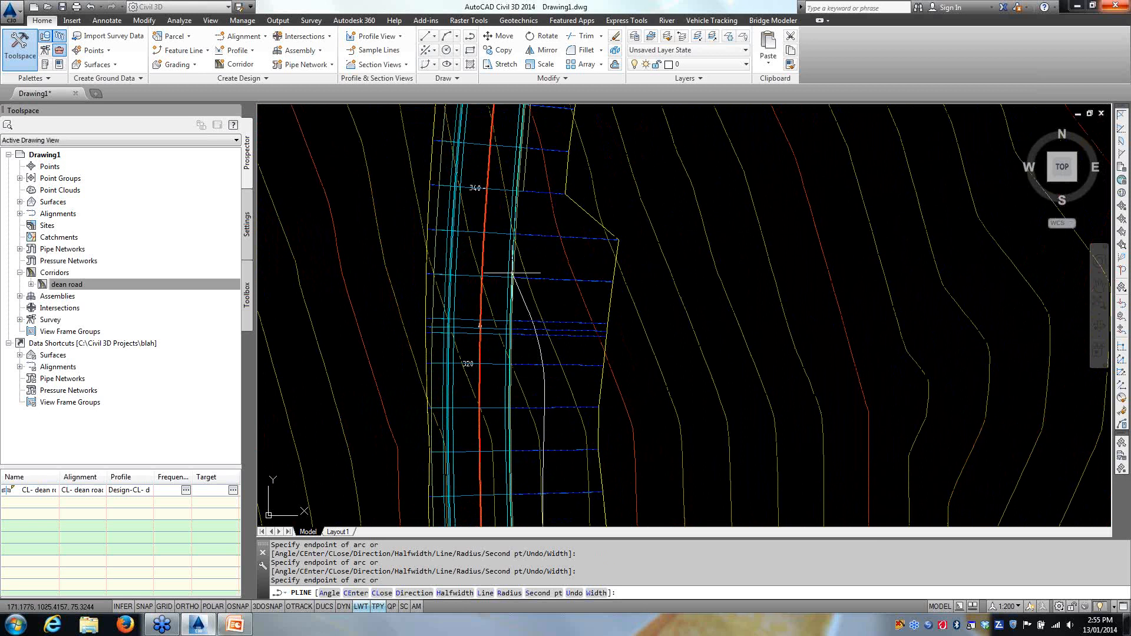
pyautogui.scroll(6, 511, 261)
pyautogui.moveTo(505, 234); pyautogui.dragTo(526, 332, button='middle')
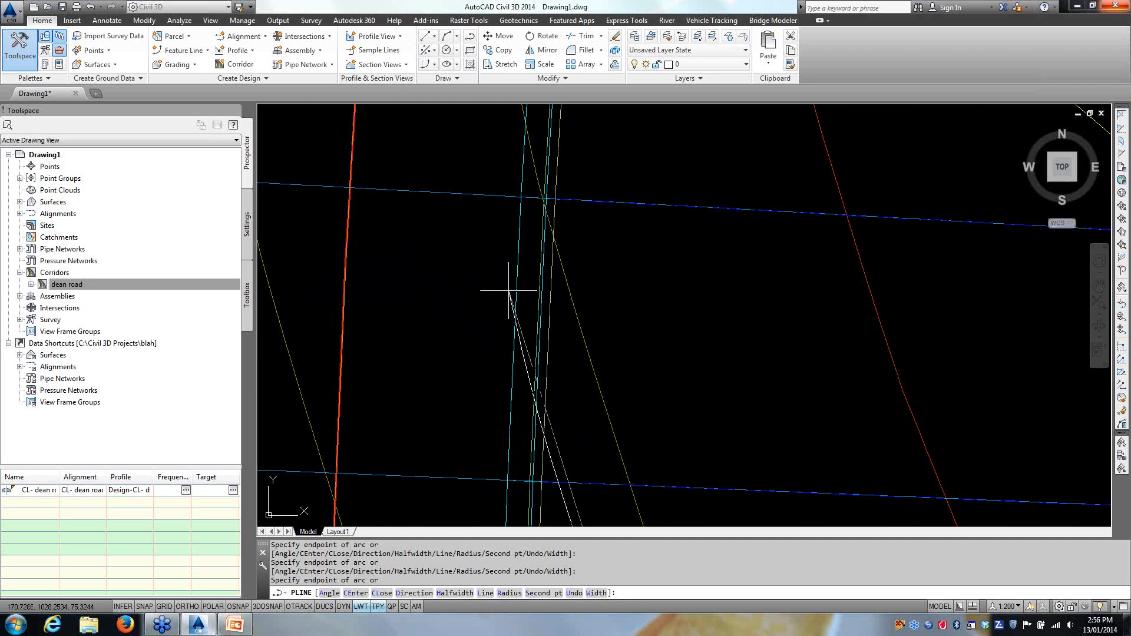
# Step: Turn object snap on and end the closing arc on the corridor's eastern road edge between stations 320 and 340
pyautogui.moveTo(522, 171); pyautogui.dragTo(520, 472, button='middle')
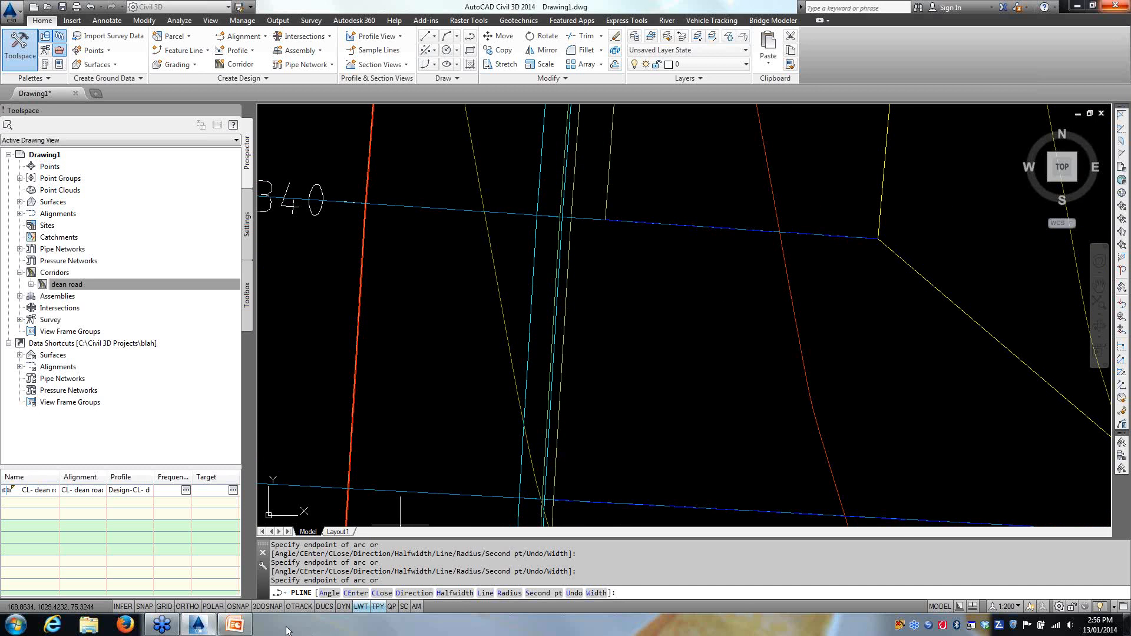
pyautogui.click(238, 606)
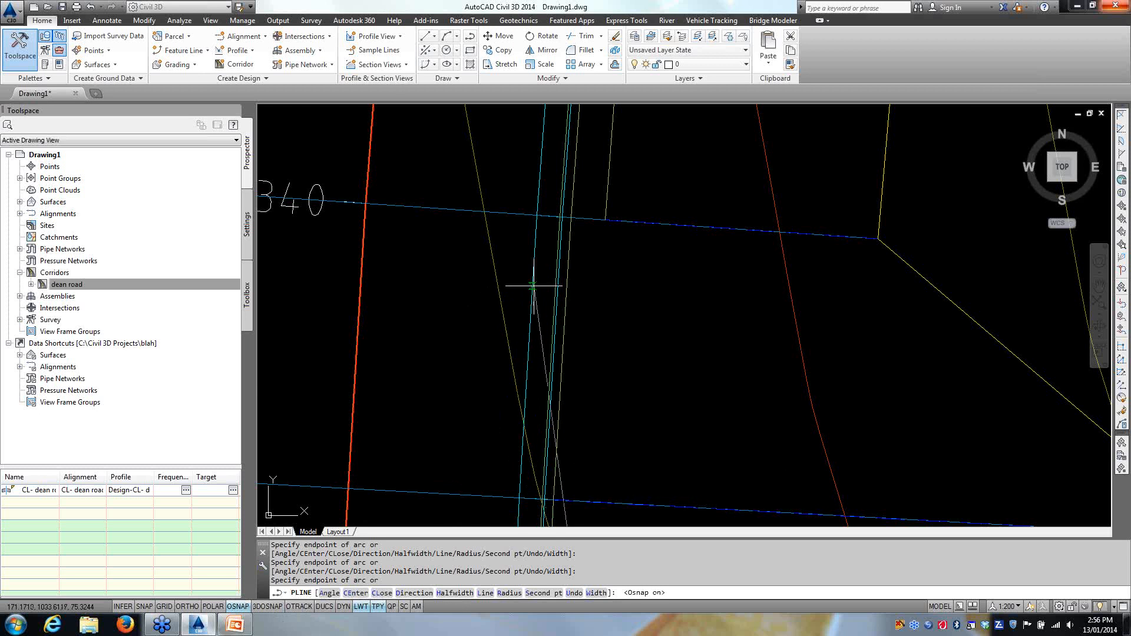
pyautogui.moveTo(526, 410); pyautogui.dragTo(518, 197, button='middle')
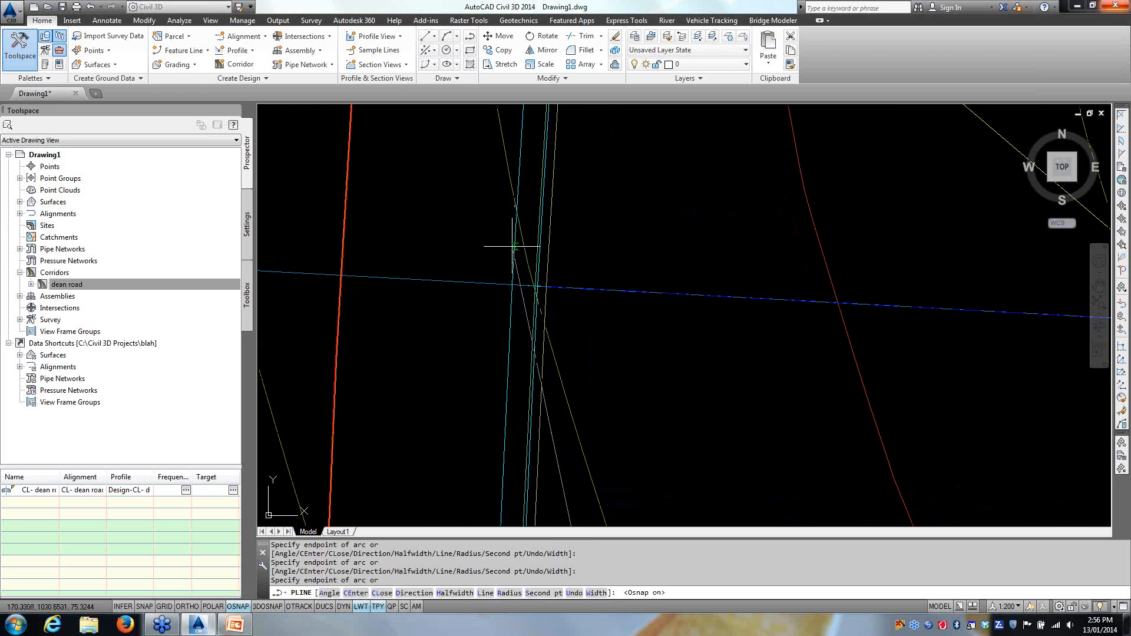
pyautogui.click(521, 157)
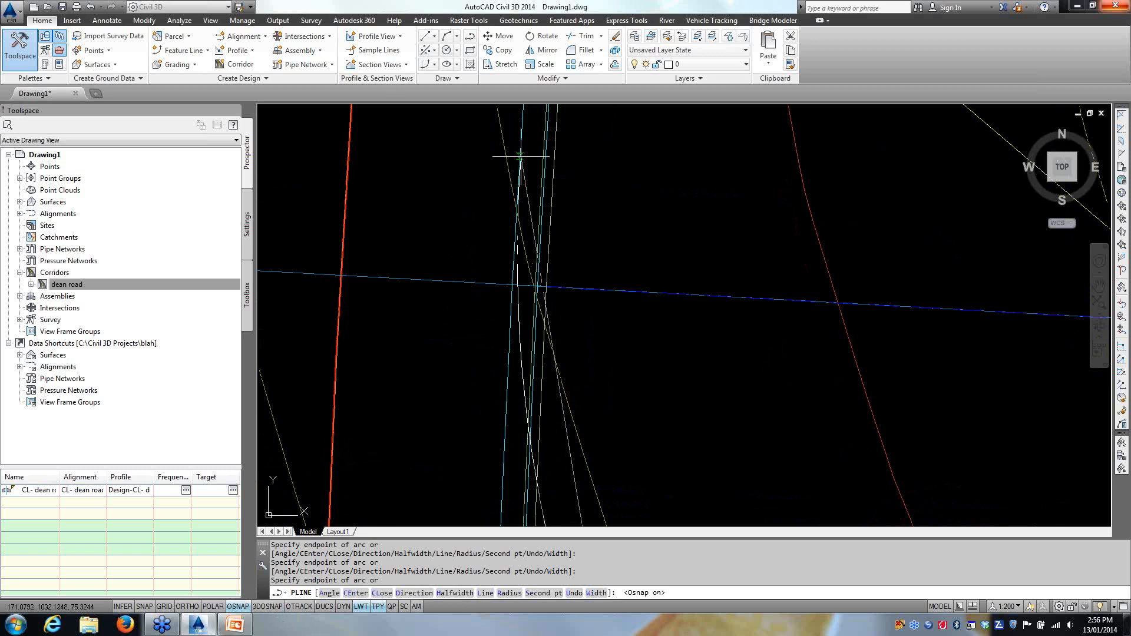
# Step: Finish the polyline with a straight segment along the eastern road edge, ending just short of station 340
pyautogui.moveTo(603, 167); pyautogui.dragTo(609, 328, button='middle')
pyautogui.scroll(-2, 610, 328)
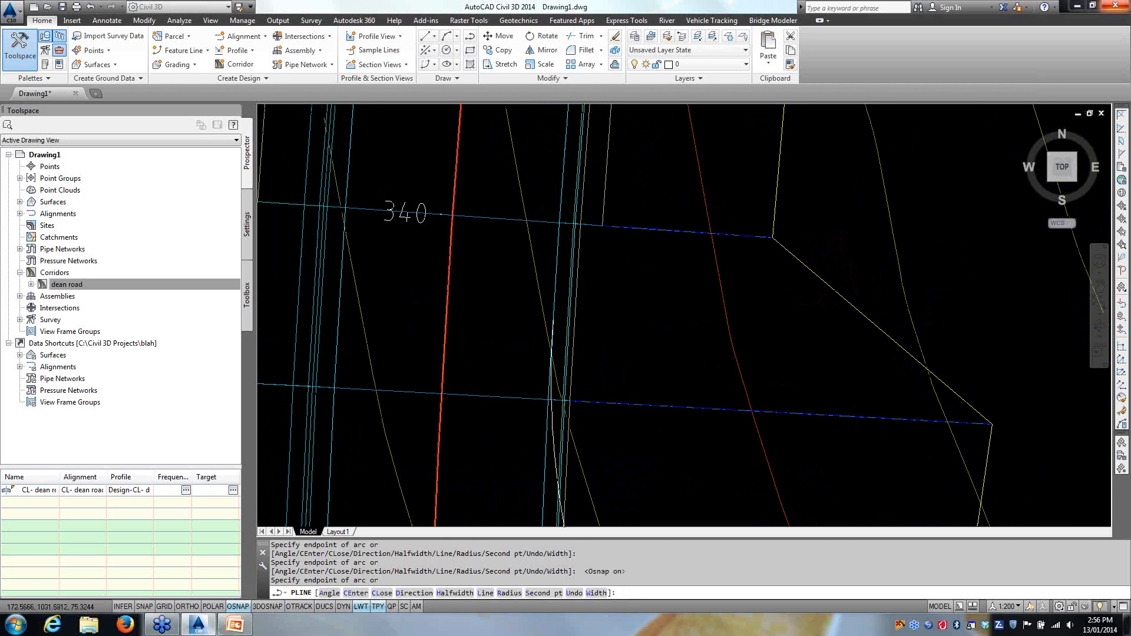
pyautogui.write('l')
pyautogui.press('Return')
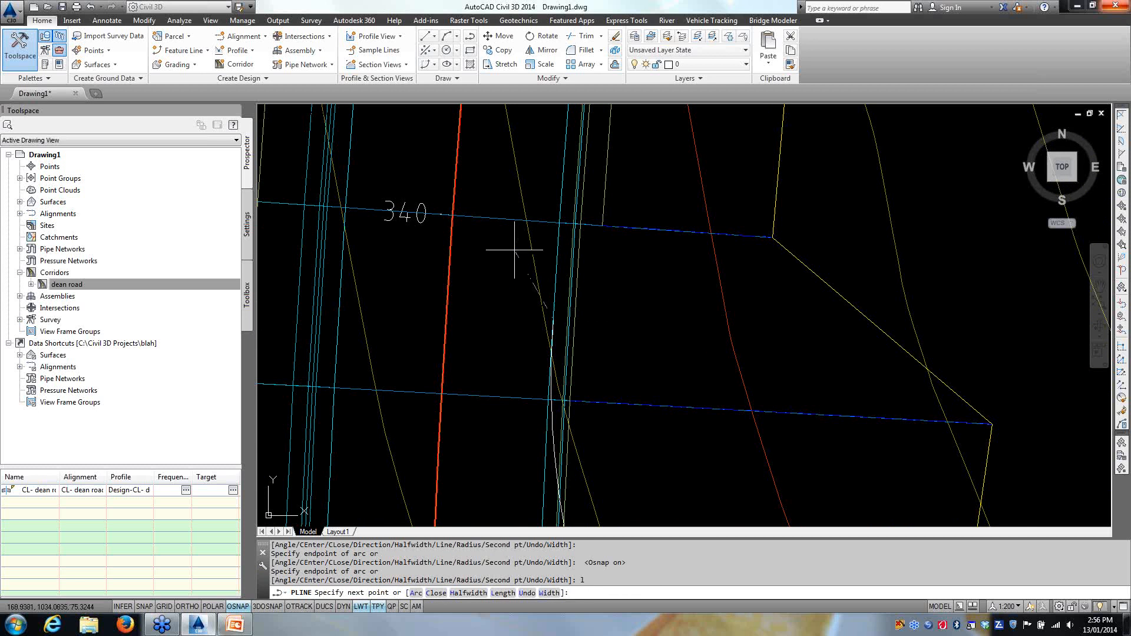
pyautogui.click(558, 233)
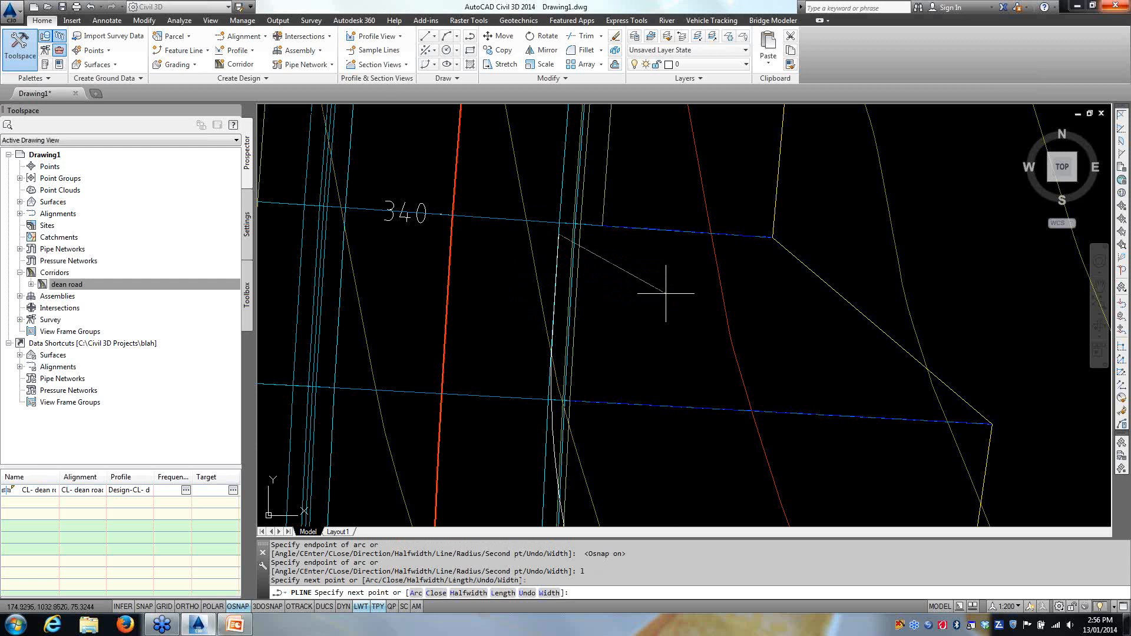
pyautogui.press('Return')
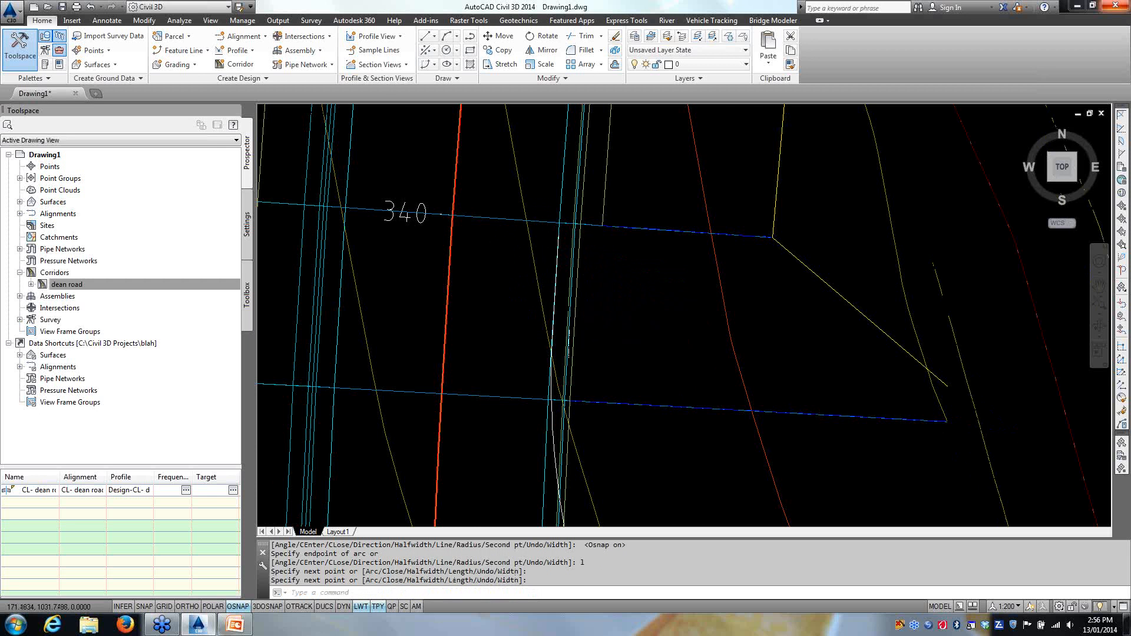
pyautogui.scroll(-5, 565, 295)
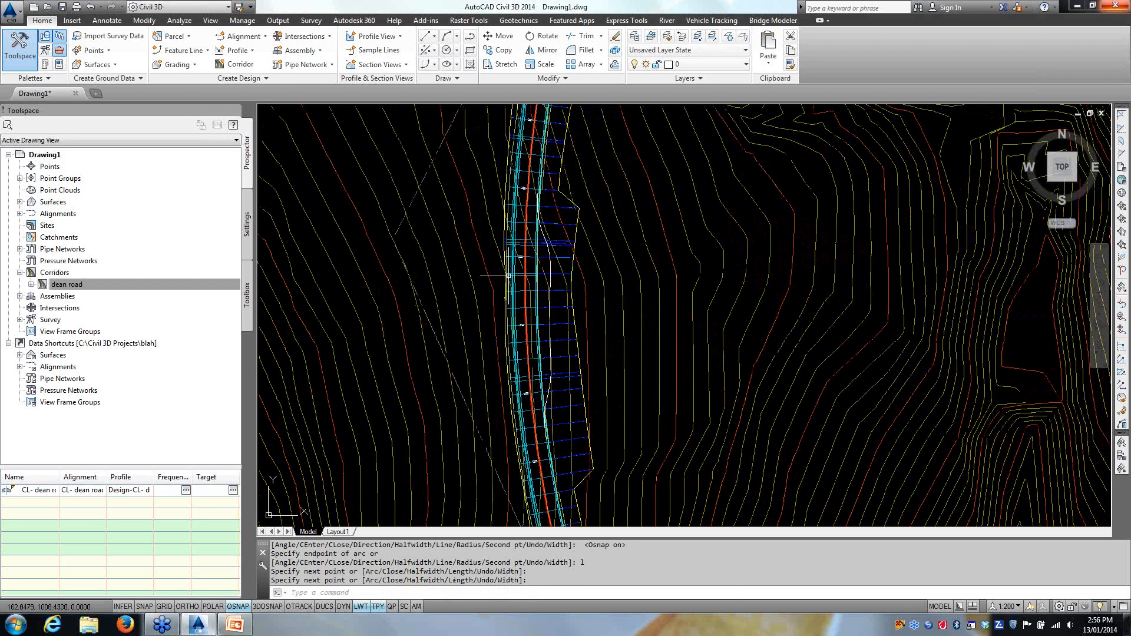
# Step: Start creating an alignment from objects, using the widening polyline and accepting its default direction
pyautogui.click(548, 253)
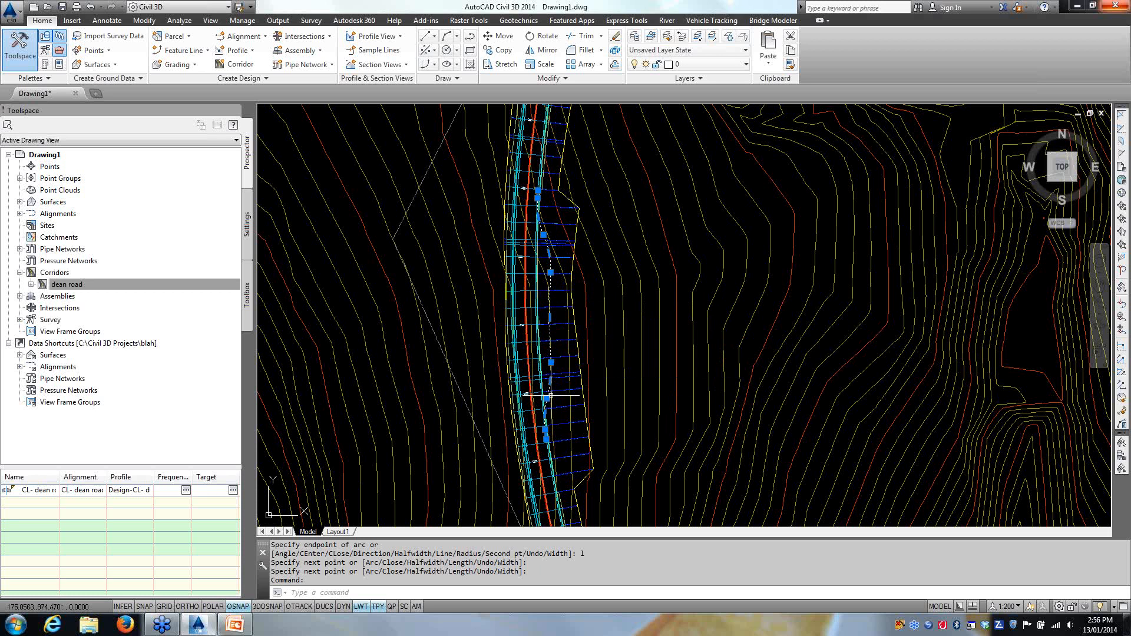
pyautogui.click(245, 39)
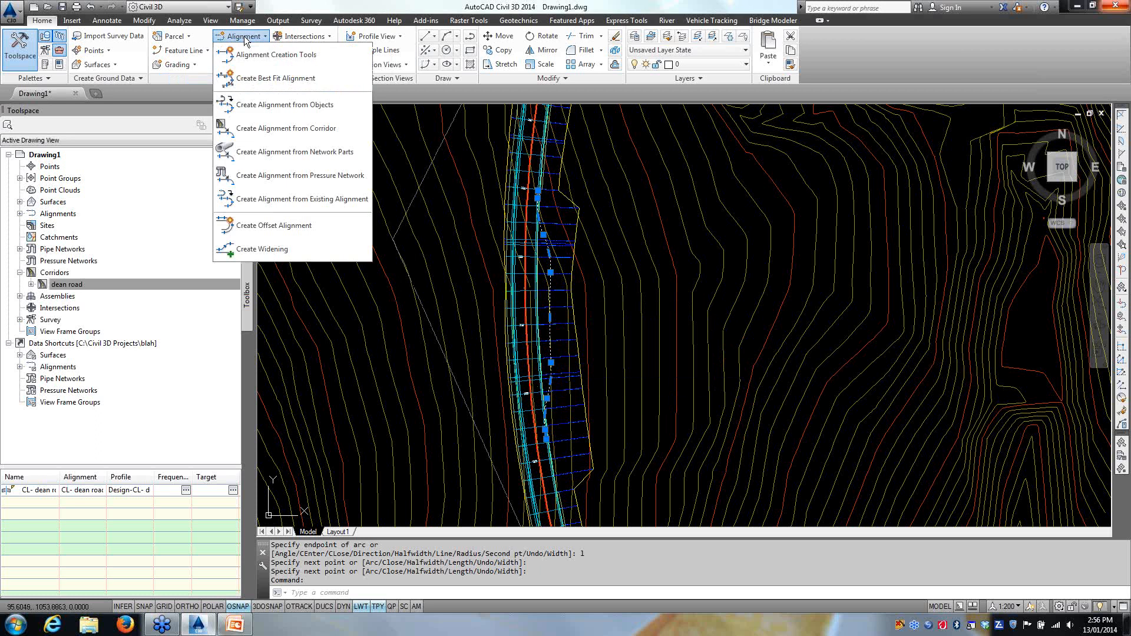
pyautogui.click(285, 107)
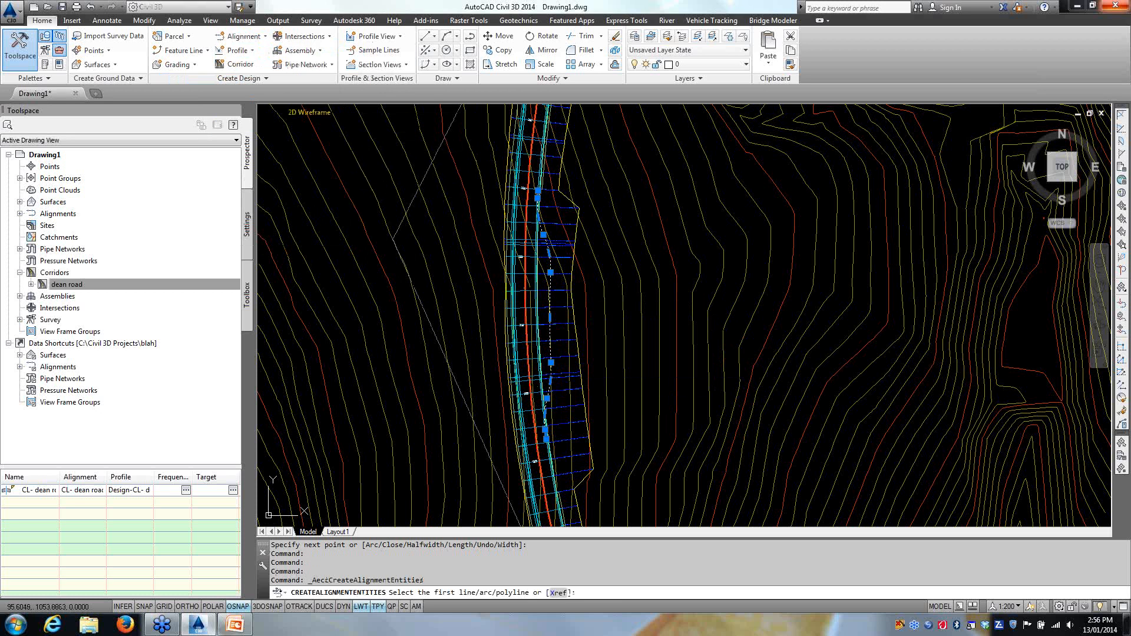
pyautogui.scroll(5, 358, 386)
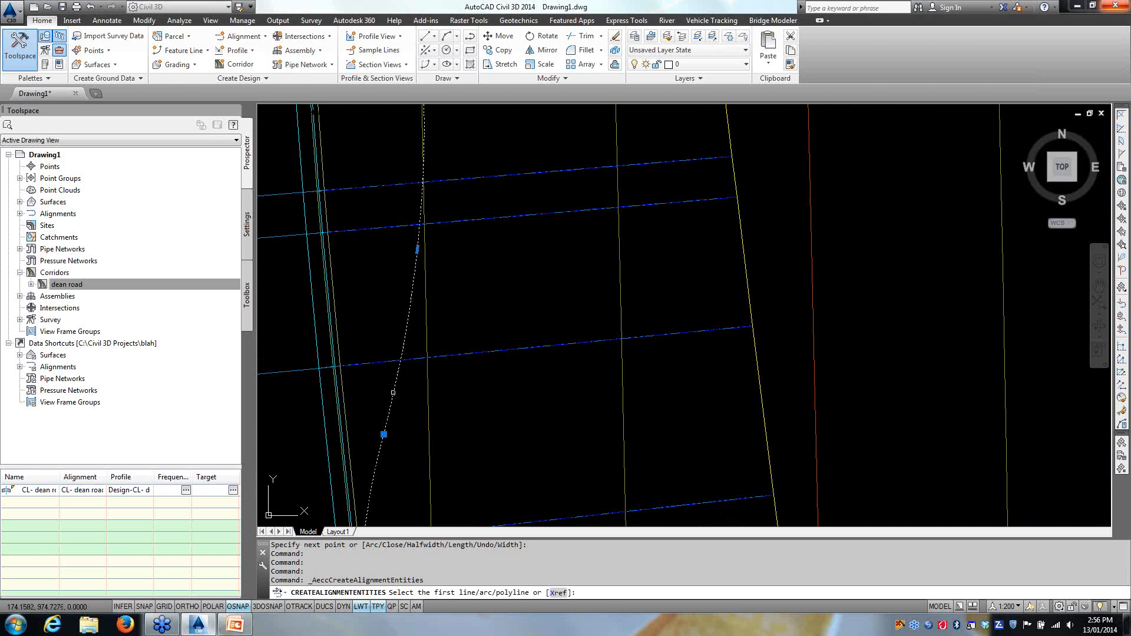
pyautogui.click(393, 392)
pyautogui.scroll(-5, 422, 439)
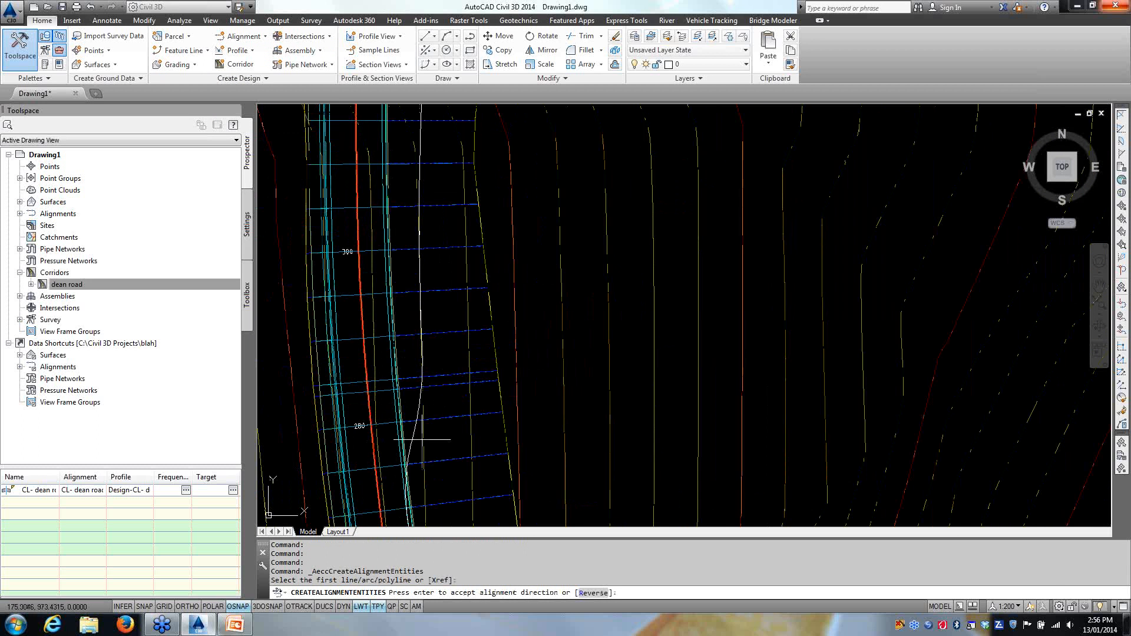
pyautogui.scroll(6, 412, 321)
pyautogui.scroll(-4, 412, 393)
pyautogui.scroll(-4, 448, 328)
pyautogui.press('Return')
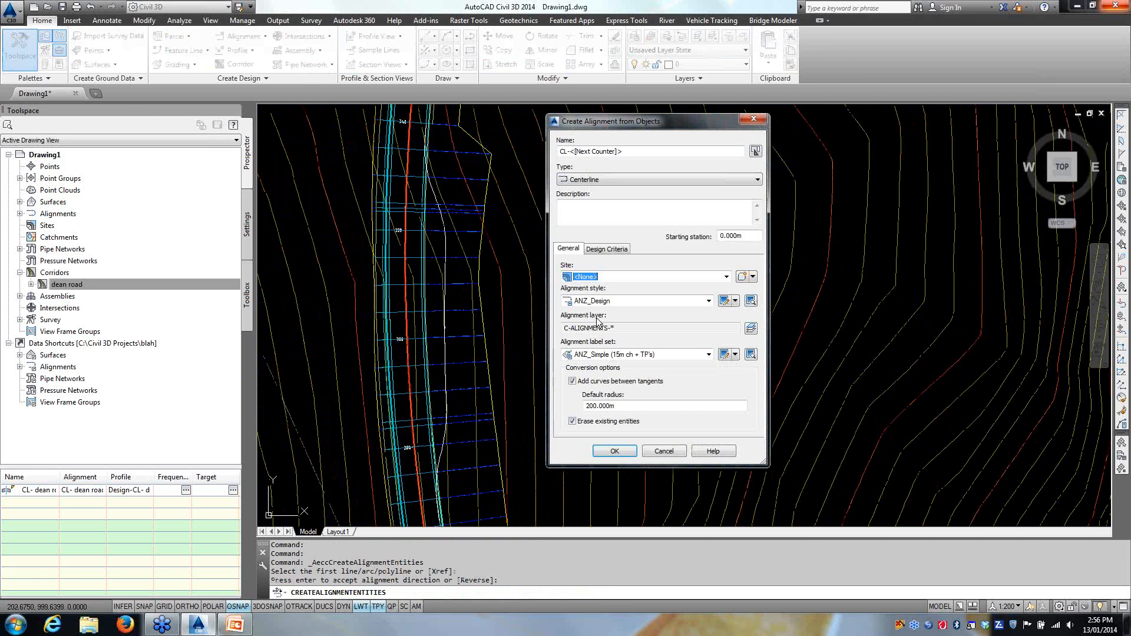
# Step: Name the new alignment "bus bay" and set its type to Miscellaneous
pyautogui.moveTo(625, 154); pyautogui.dragTo(546, 156)
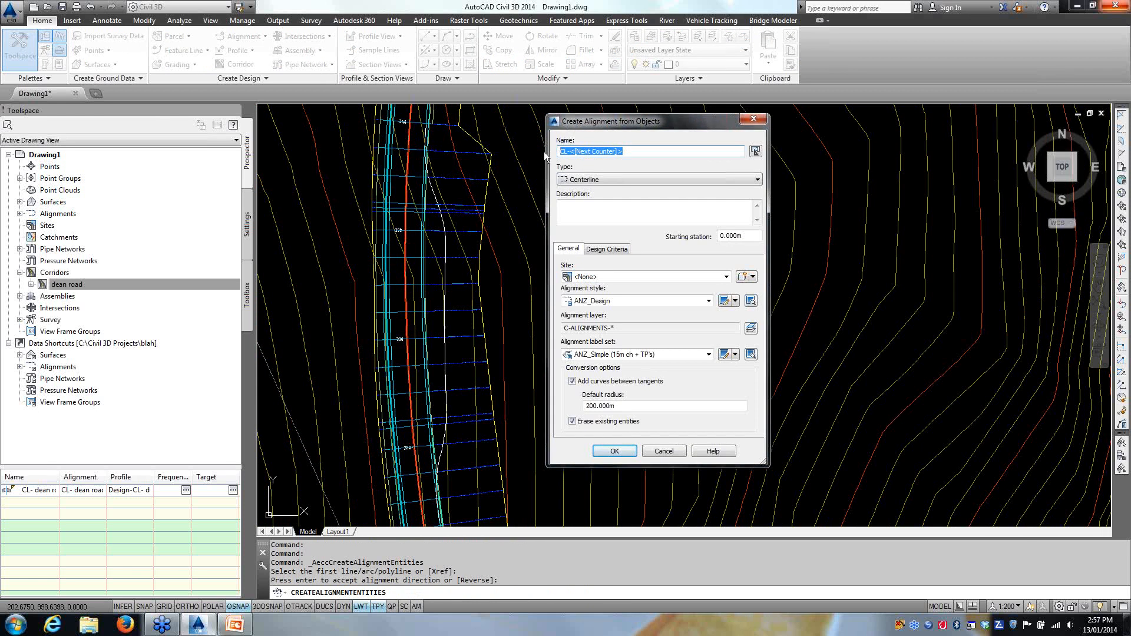
pyautogui.write('bus bay')
pyautogui.click(623, 182)
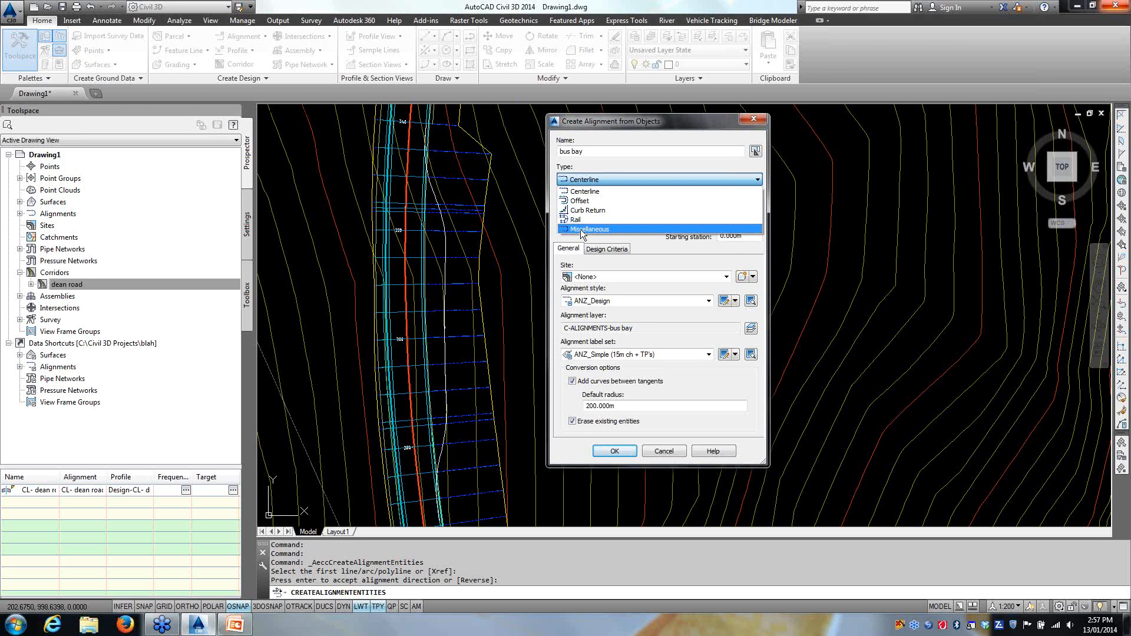
pyautogui.click(581, 230)
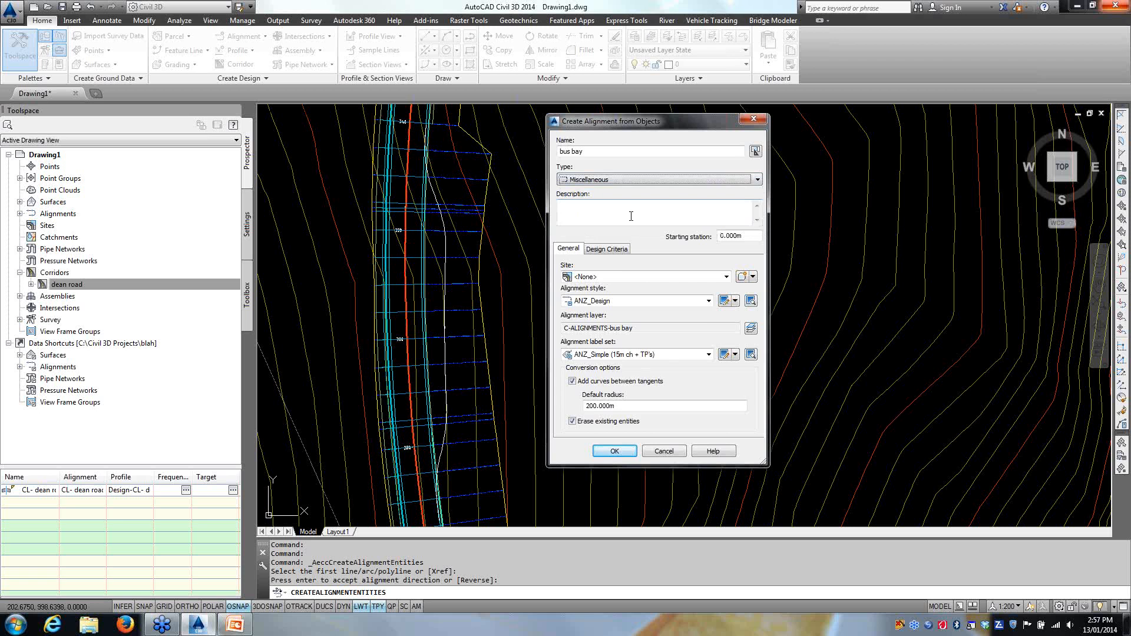
# Step: Create the alignment with the ANZ_No Labels label set and without adding curves between tangents
pyautogui.click(613, 249)
pyautogui.click(564, 293)
pyautogui.click(569, 249)
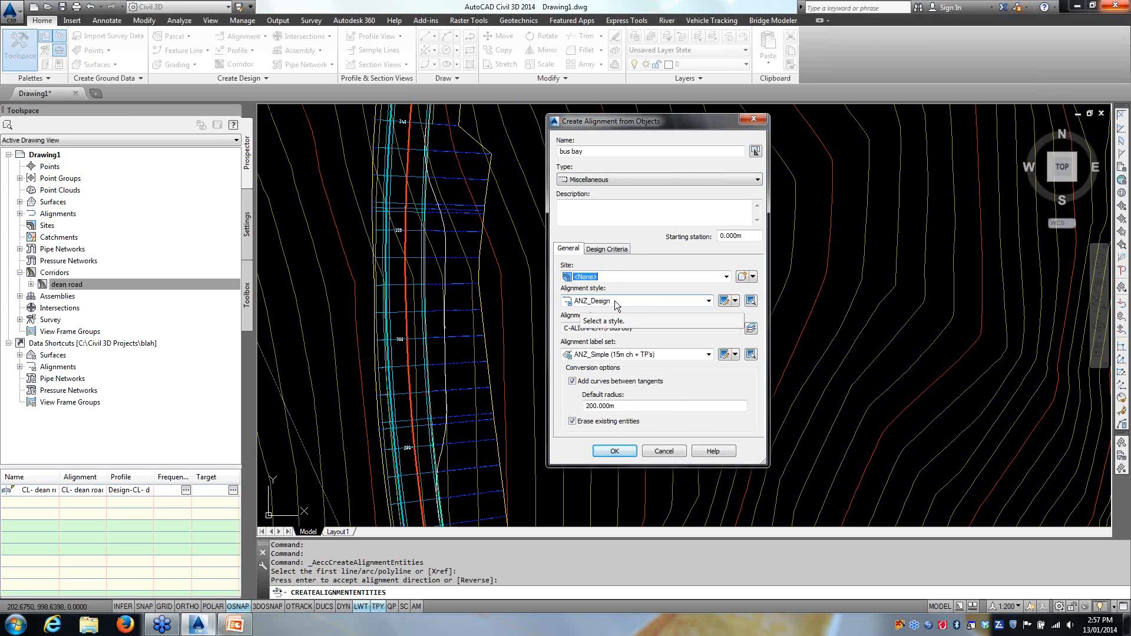
pyautogui.click(690, 355)
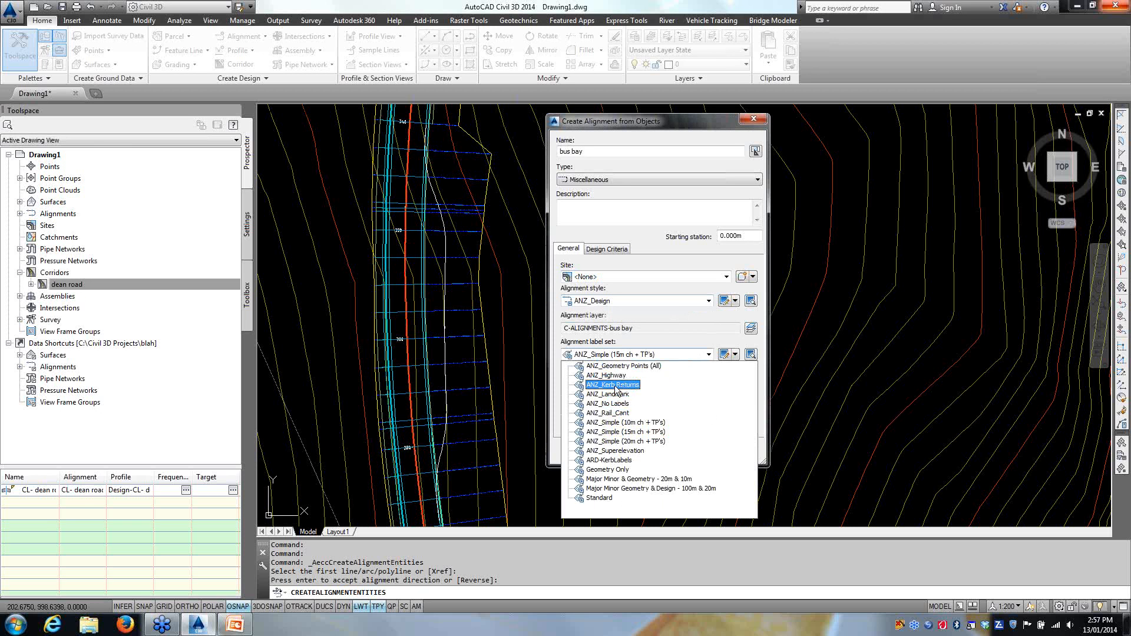
pyautogui.click(612, 403)
pyautogui.click(573, 382)
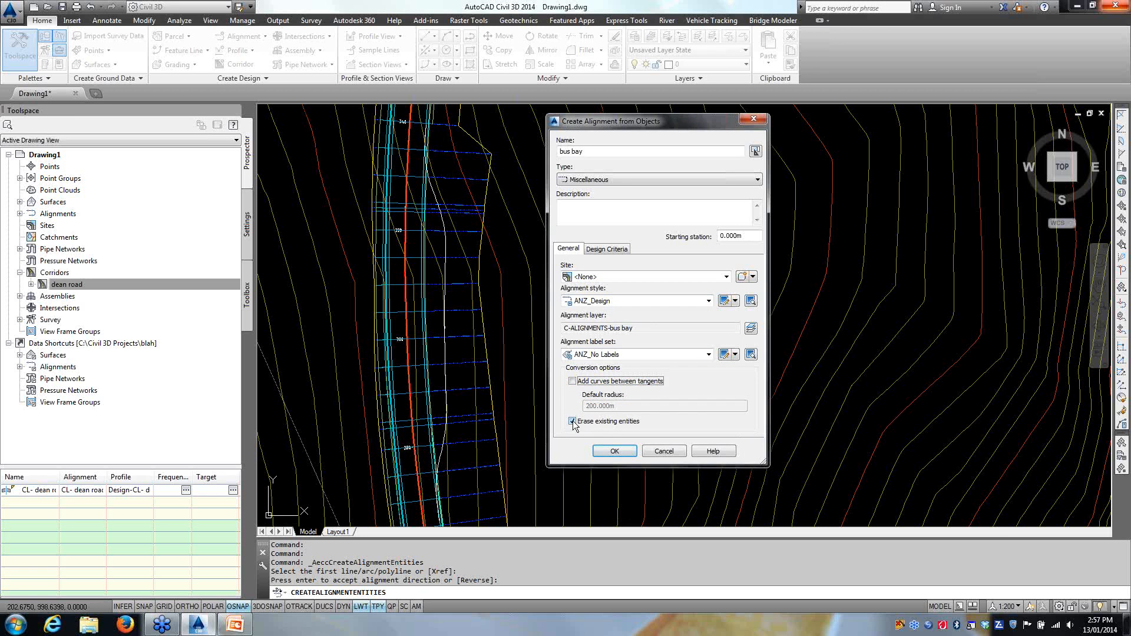
pyautogui.click(612, 452)
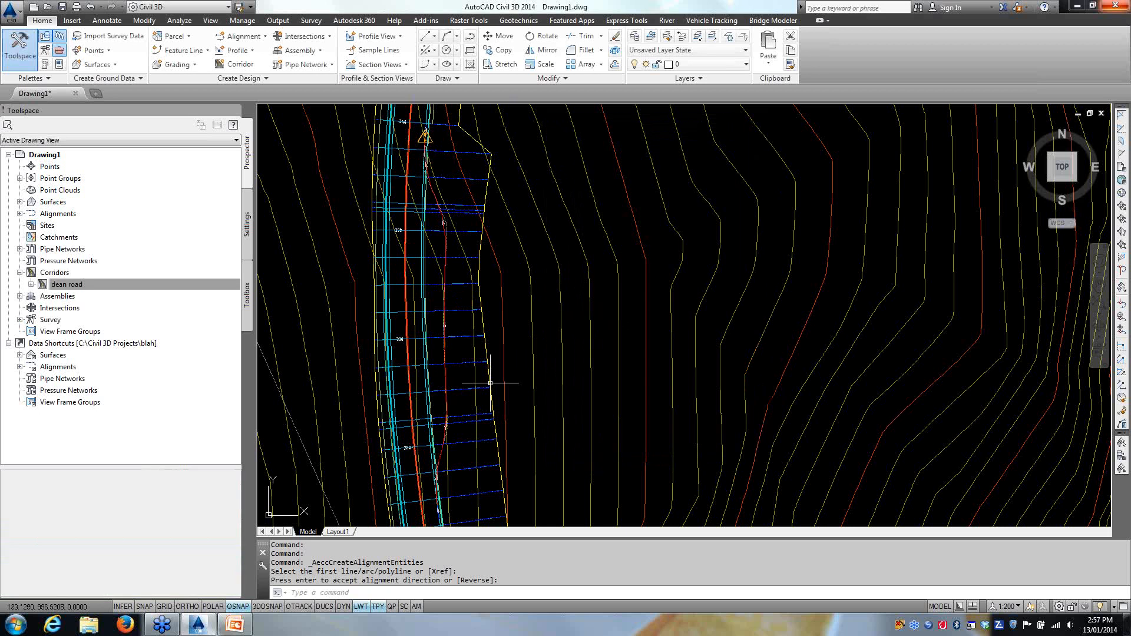
# Step: Edit the bus bay alignment's style to hide the Warning Symbol component in plan, and clear the selection
pyautogui.scroll(-3, 439, 278)
pyautogui.moveTo(439, 278); pyautogui.dragTo(454, 320, button='middle')
pyautogui.scroll(3, 454, 321)
pyautogui.scroll(6, 442, 176)
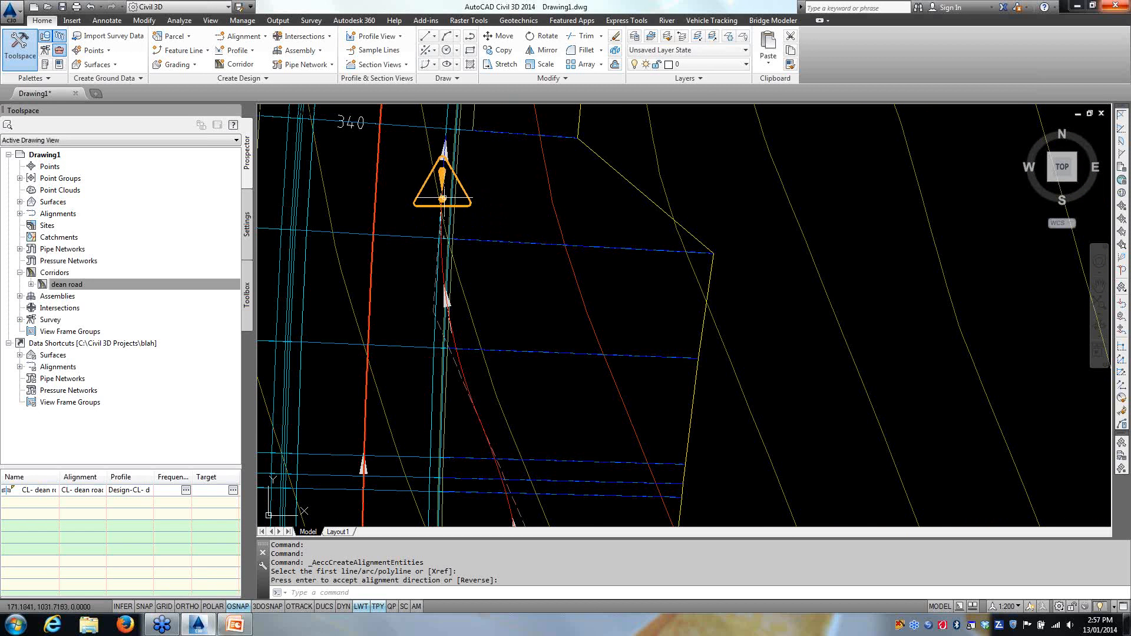
pyautogui.moveTo(477, 199); pyautogui.dragTo(551, 316, button='middle')
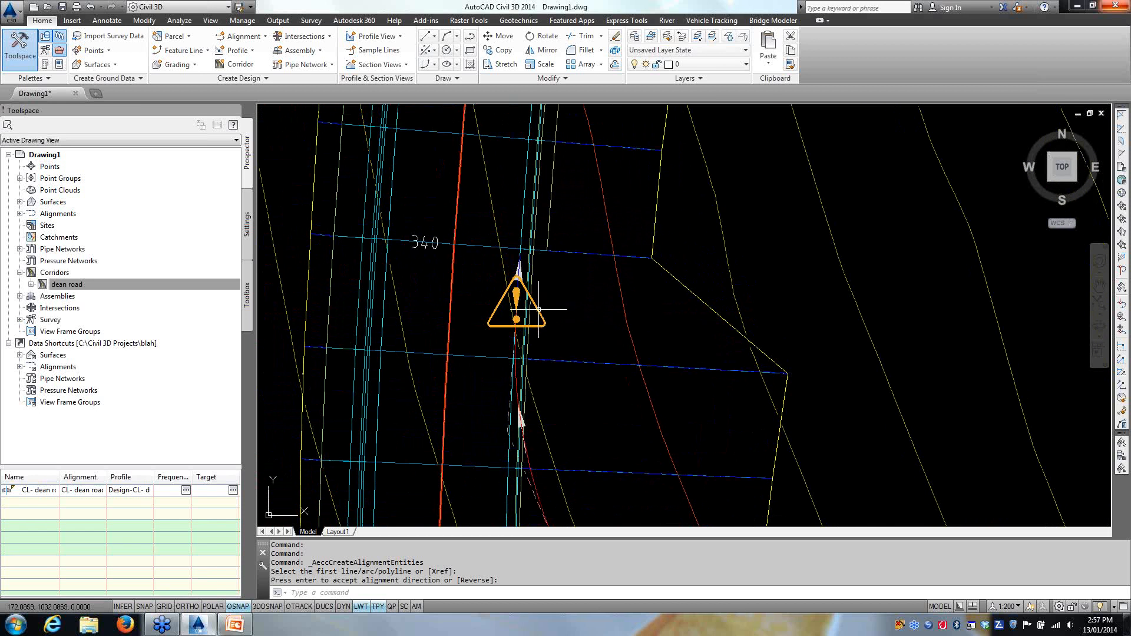
pyautogui.click(529, 461)
pyautogui.scroll(-2, 522, 399)
pyautogui.moveTo(521, 398); pyautogui.dragTo(453, 333, button='middle')
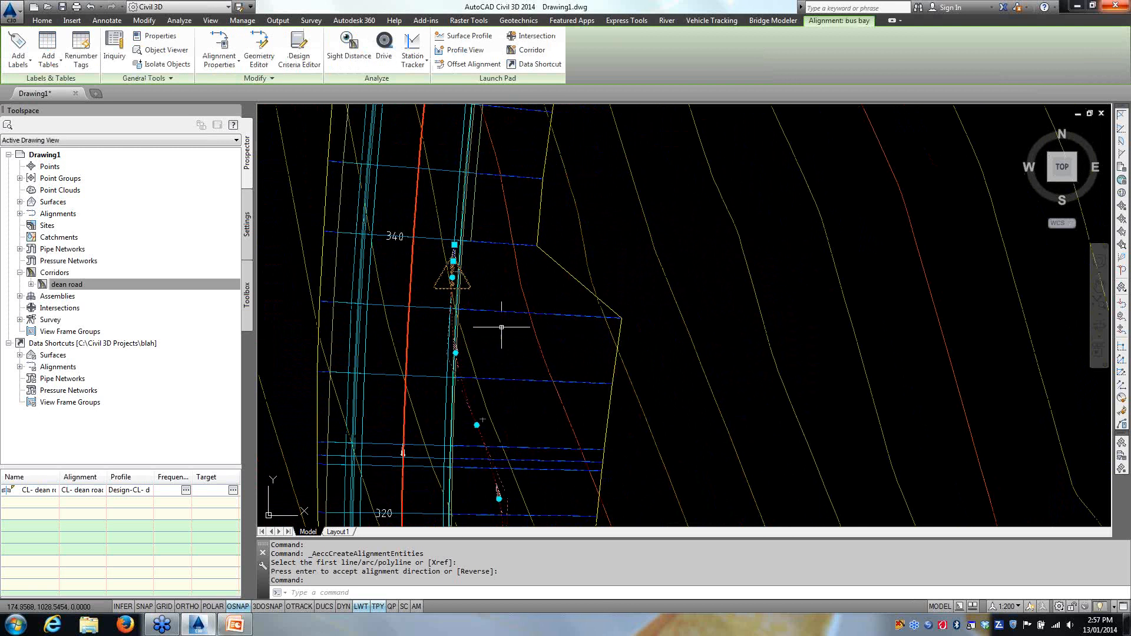
pyautogui.rightClick(497, 281)
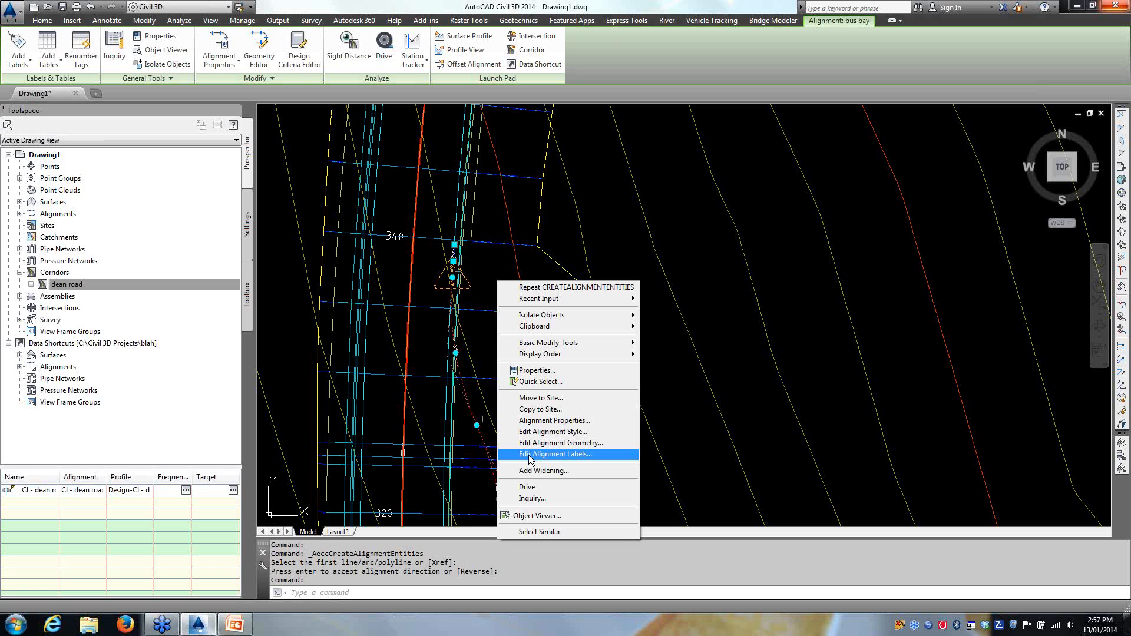
pyautogui.click(533, 432)
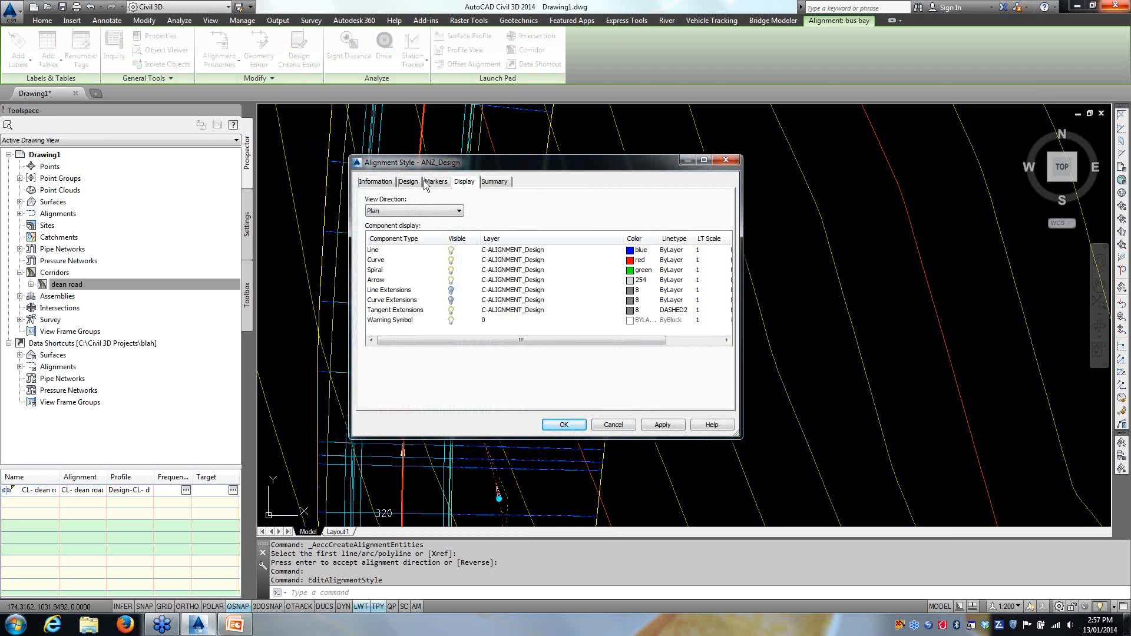
pyautogui.click(452, 320)
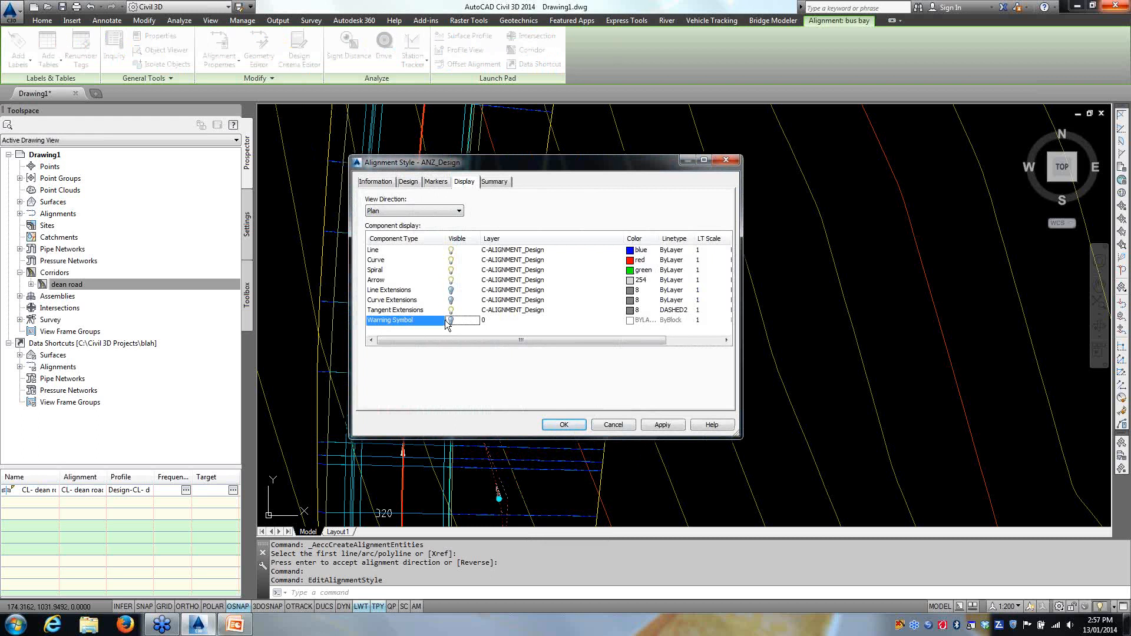
pyautogui.click(564, 424)
pyautogui.moveTo(425, 364)
pyautogui.mouseDown(button='middle')
pyautogui.moveTo(443, 175)
pyautogui.moveTo(464, 277)
pyautogui.mouseUp(button='middle')
pyautogui.scroll(-3, 443, 175)
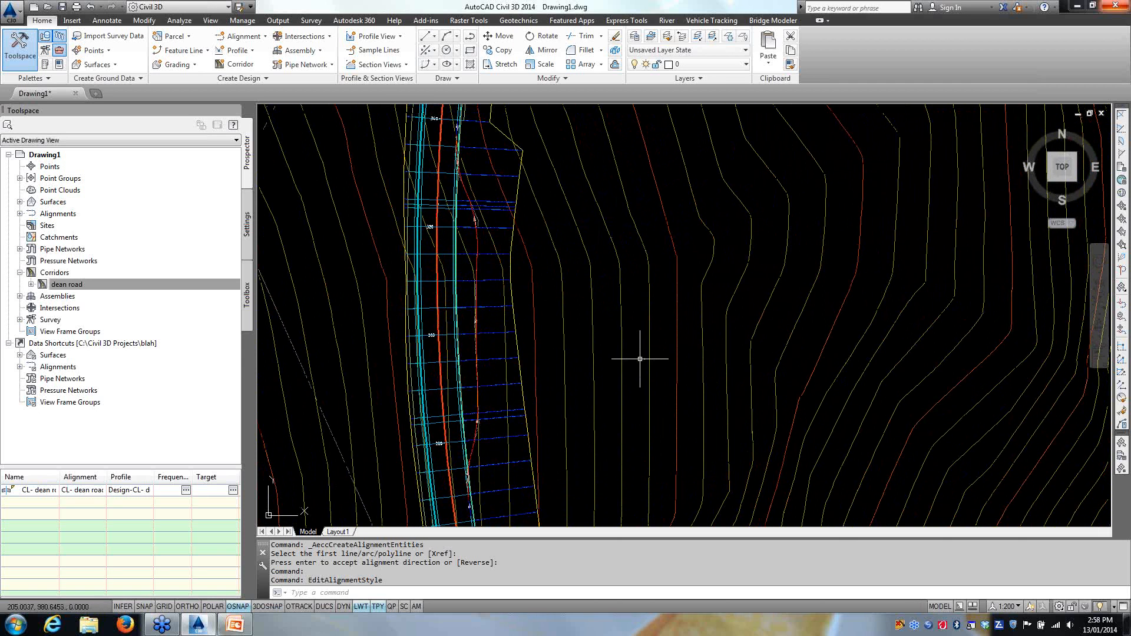
pyautogui.press('Escape')
# Step: Start editing the targets of the dean road corridor's main region, keeping the target mapping clear of the road in the drawing
pyautogui.moveTo(622, 340); pyautogui.dragTo(712, 375, button='middle')
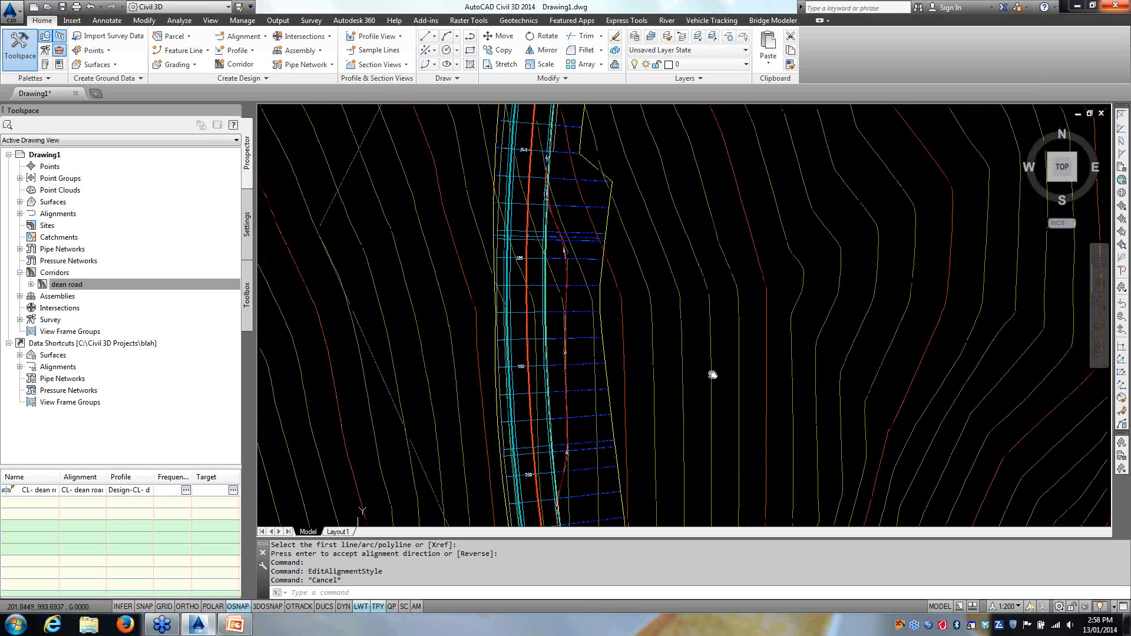
pyautogui.click(576, 206)
pyautogui.scroll(-5, 677, 377)
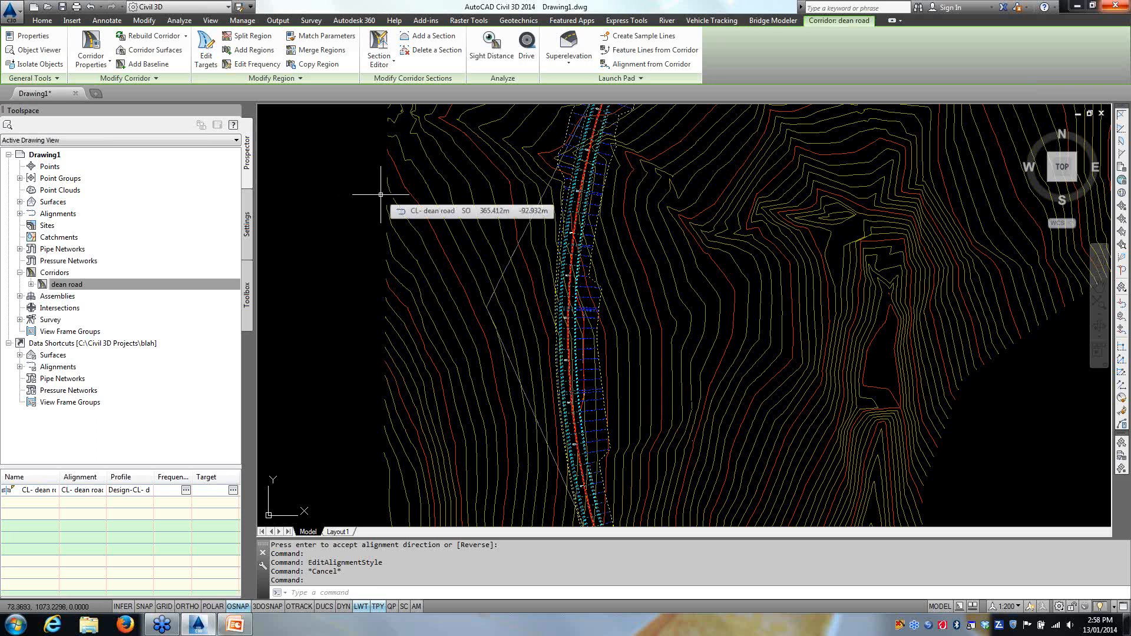
pyautogui.click(205, 52)
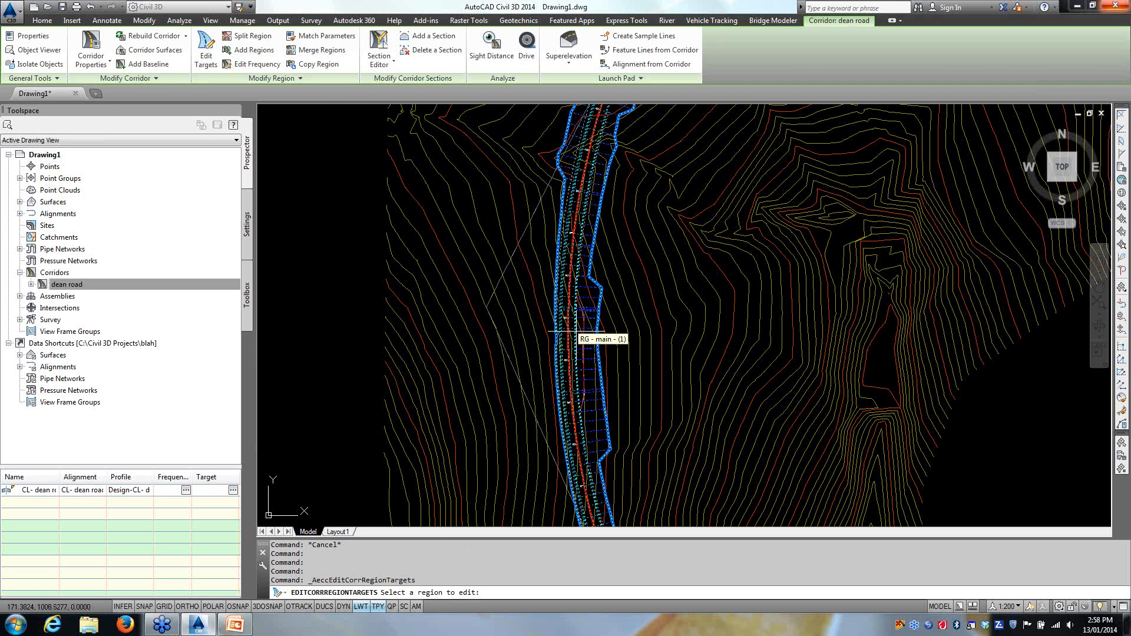
pyautogui.scroll(-3, 575, 353)
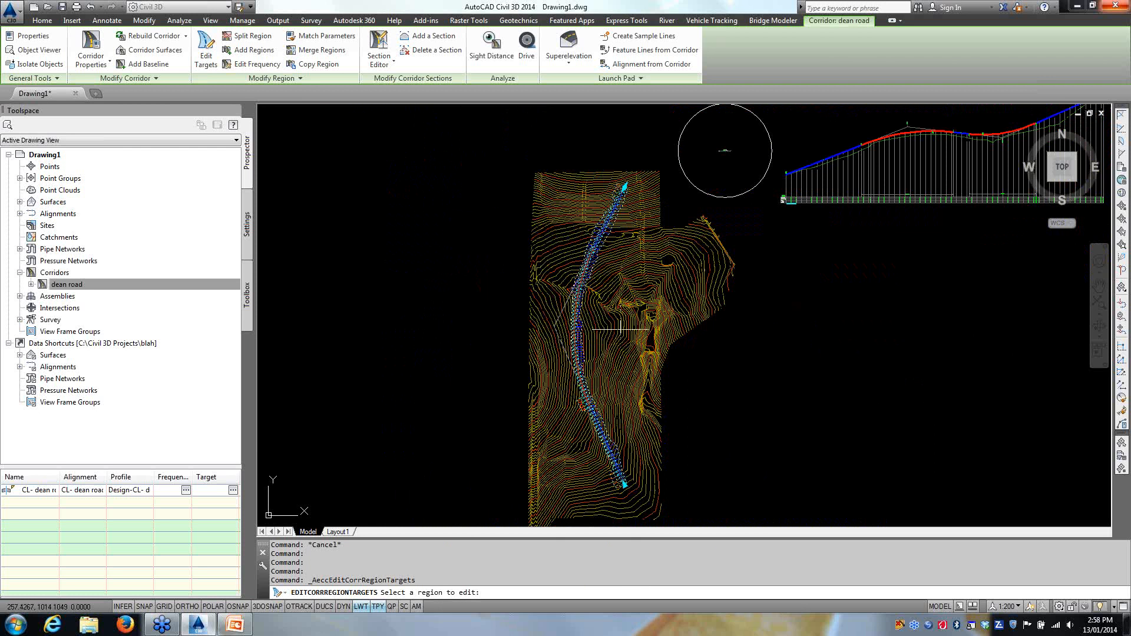
pyautogui.scroll(4, 580, 328)
pyautogui.click(580, 328)
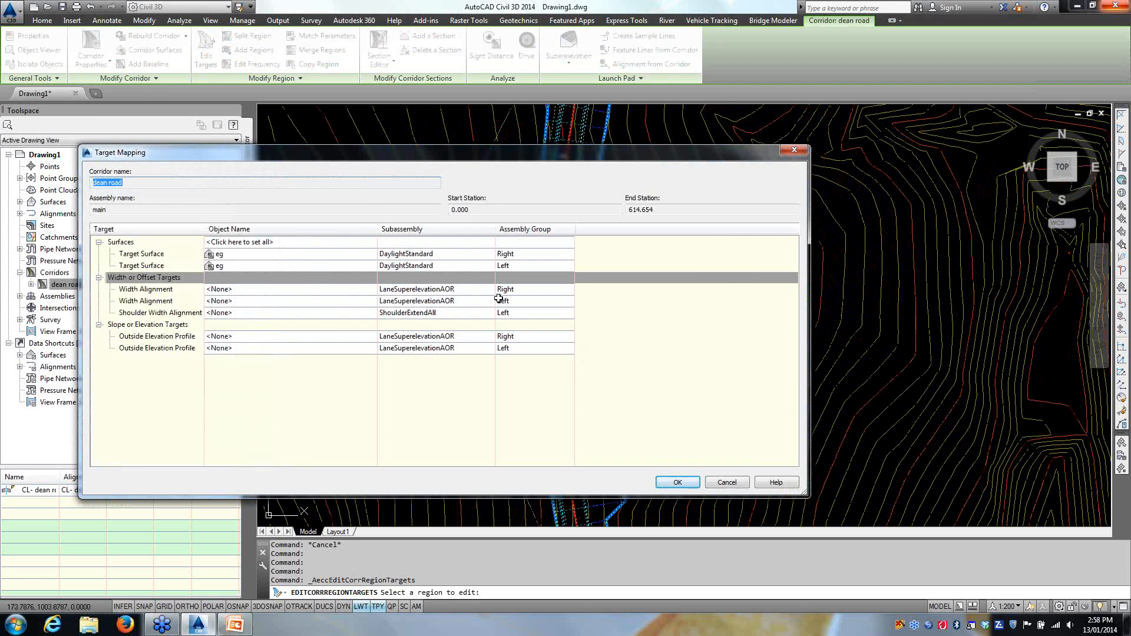
pyautogui.moveTo(330, 153)
pyautogui.mouseDown()
pyautogui.moveTo(426, 228)
pyautogui.moveTo(646, 440)
pyautogui.moveTo(604, 439)
pyautogui.moveTo(528, 338)
pyautogui.mouseUp()
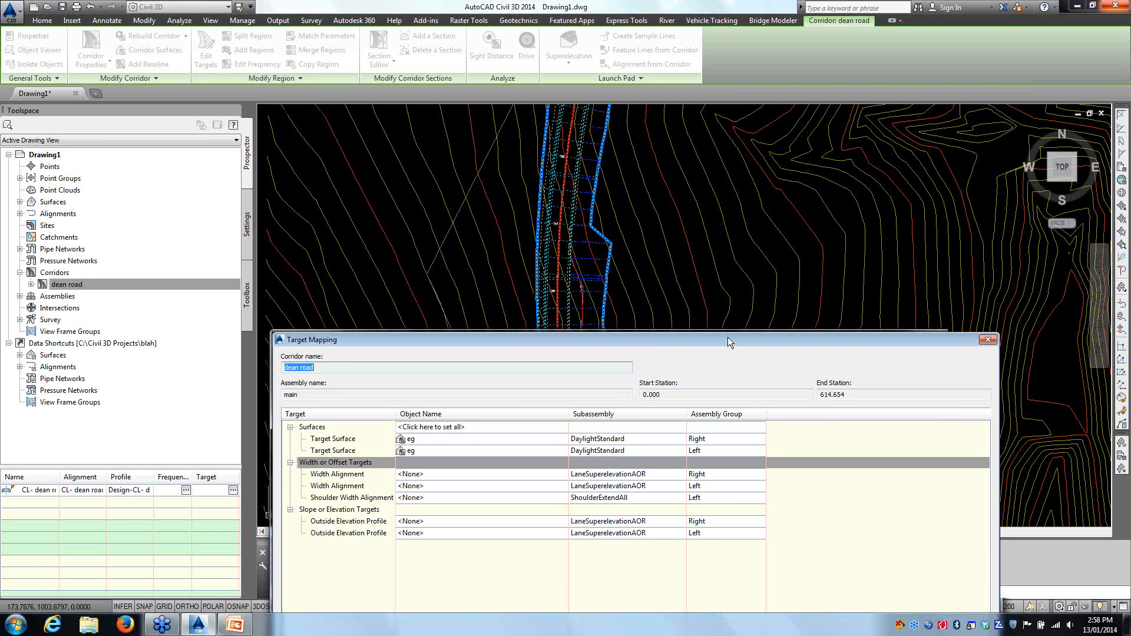
pyautogui.moveTo(727, 338); pyautogui.dragTo(721, 314)
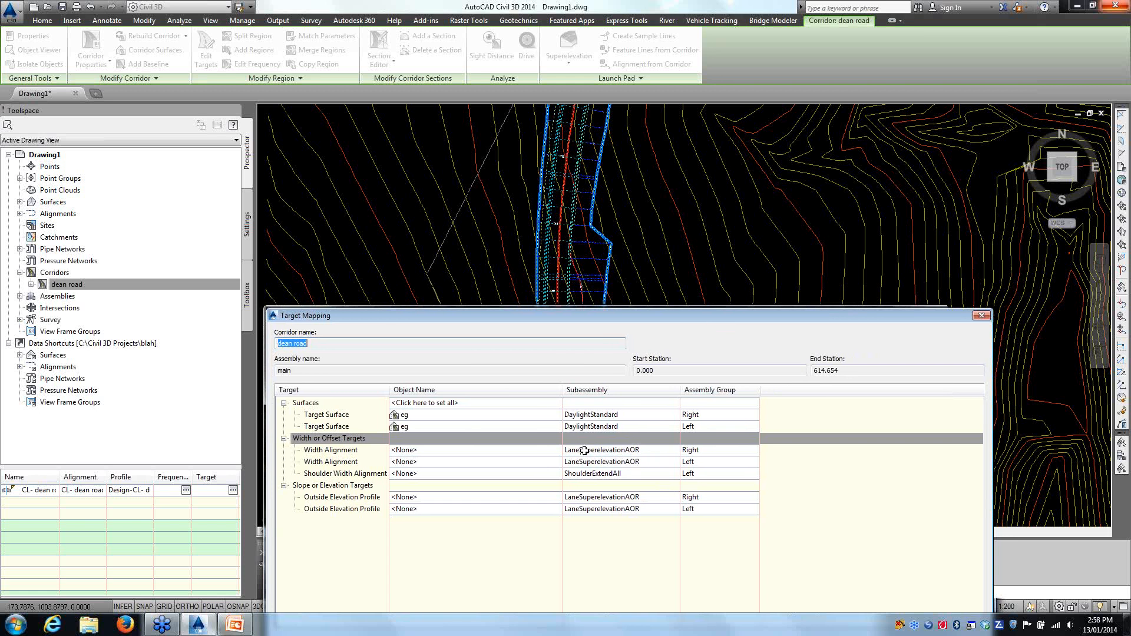
# Step: Choose the bus bay alignment from the drawing for the right LaneSuperelevationAOR's width alignment target
pyautogui.click(709, 451)
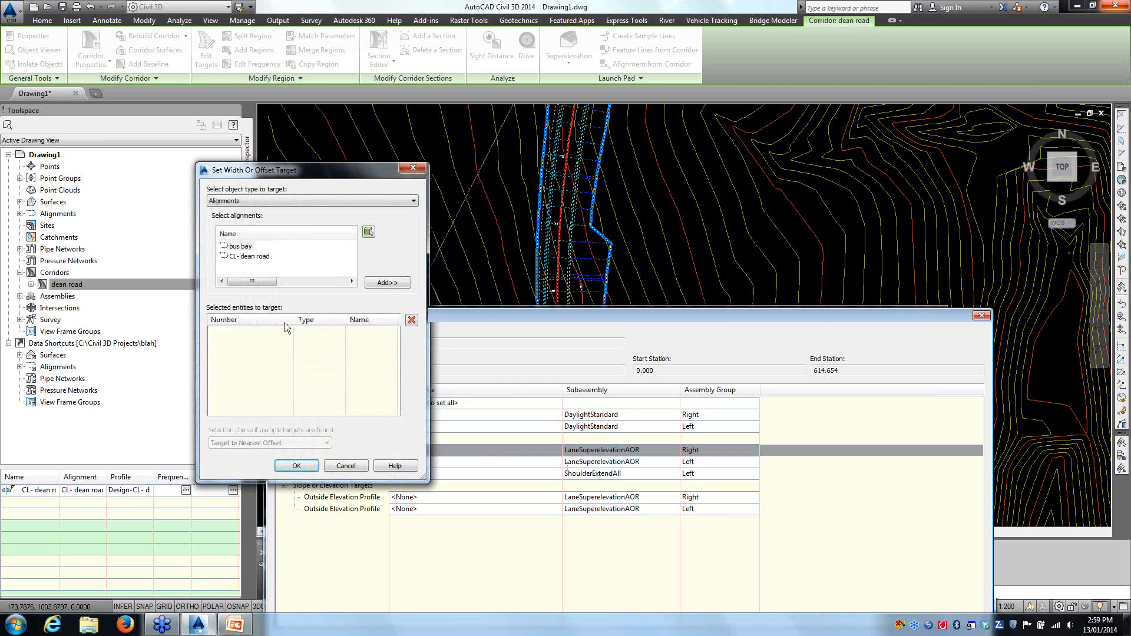
pyautogui.click(245, 201)
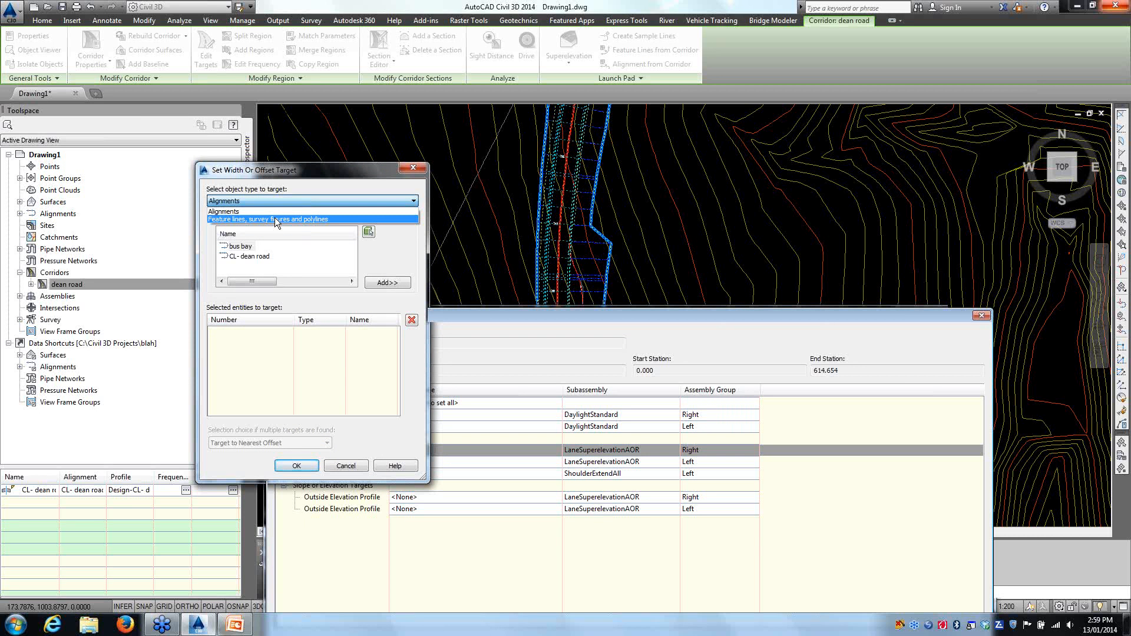
pyautogui.click(270, 196)
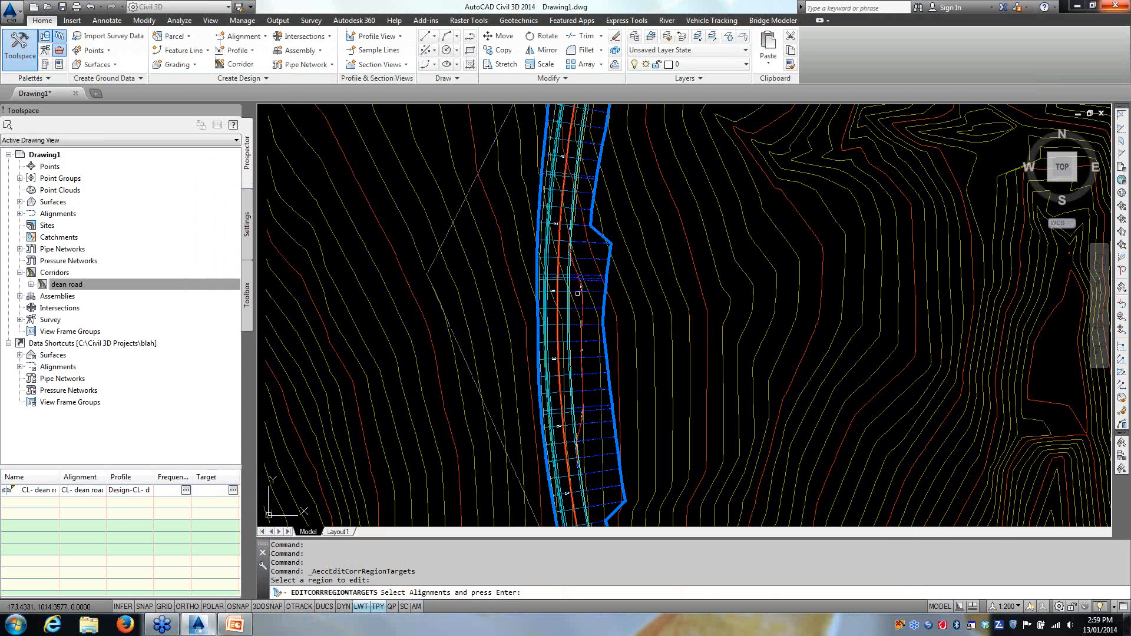
pyautogui.scroll(5, 579, 290)
pyautogui.click(591, 290)
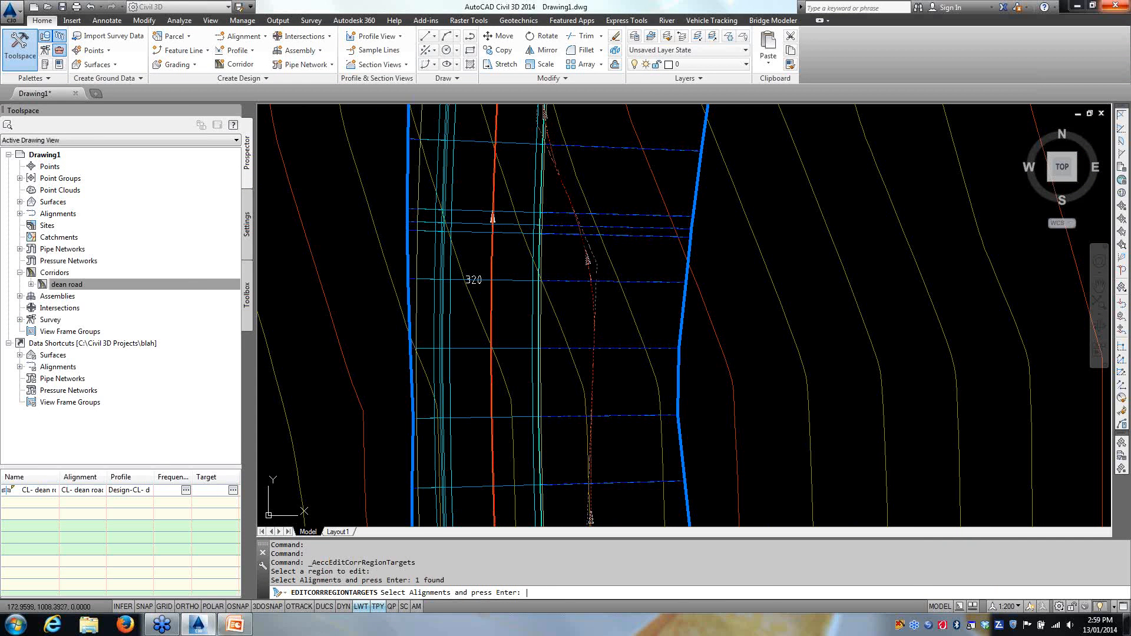
pyautogui.press('Return')
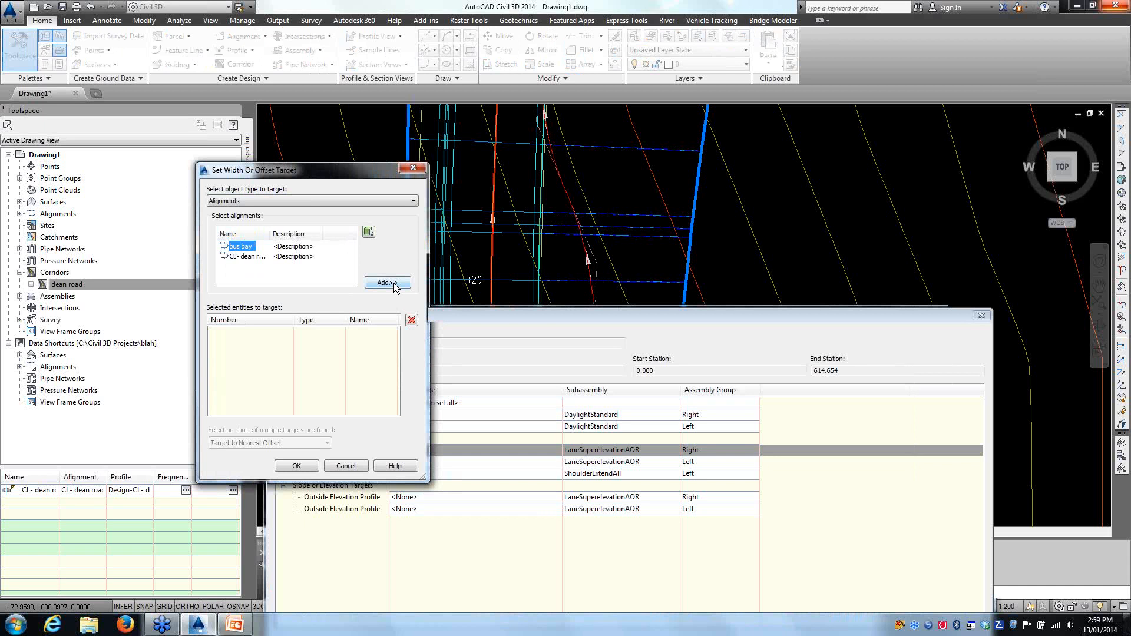
# Step: Add bus bay as the right lane's width target, apply the target mapping, and end region target editing
pyautogui.click(393, 283)
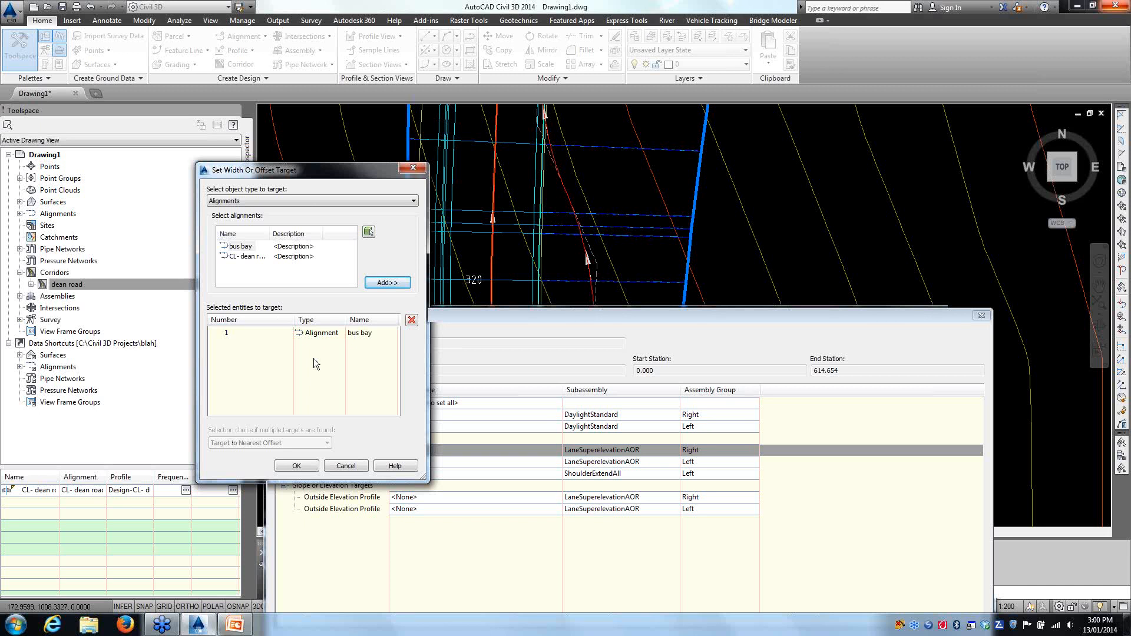
pyautogui.click(297, 465)
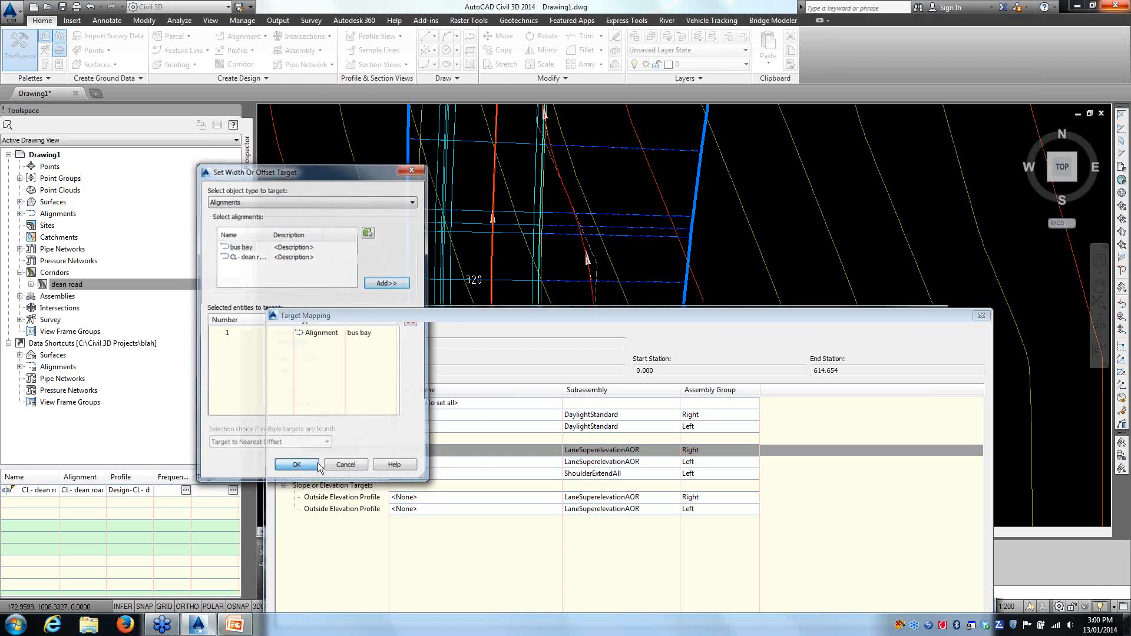
pyautogui.moveTo(413, 316); pyautogui.dragTo(293, 139)
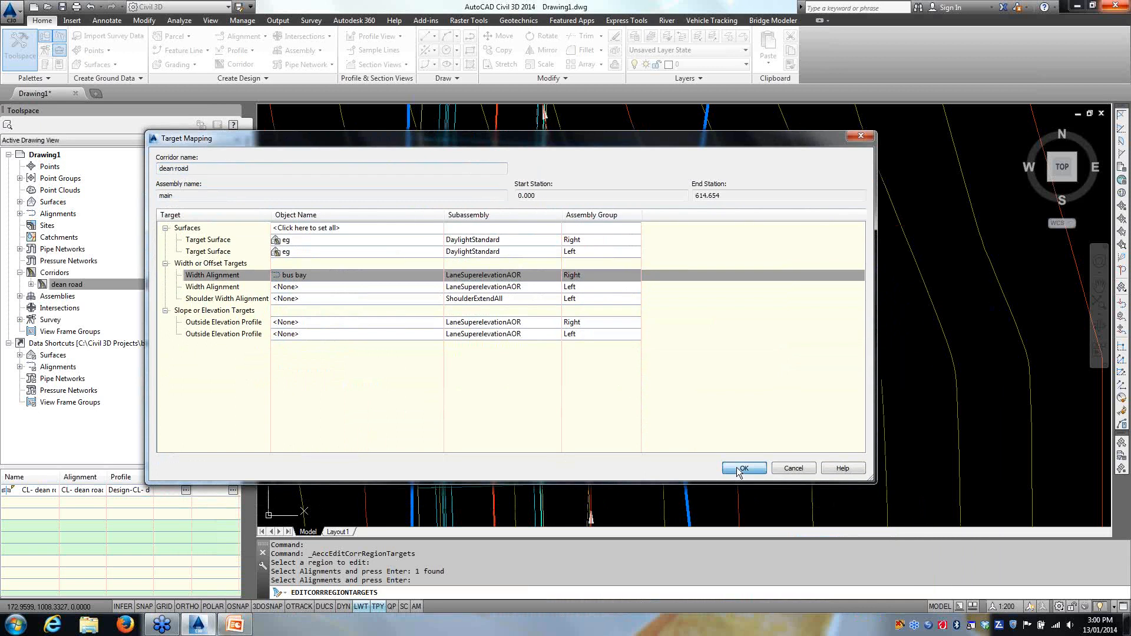
pyautogui.click(737, 468)
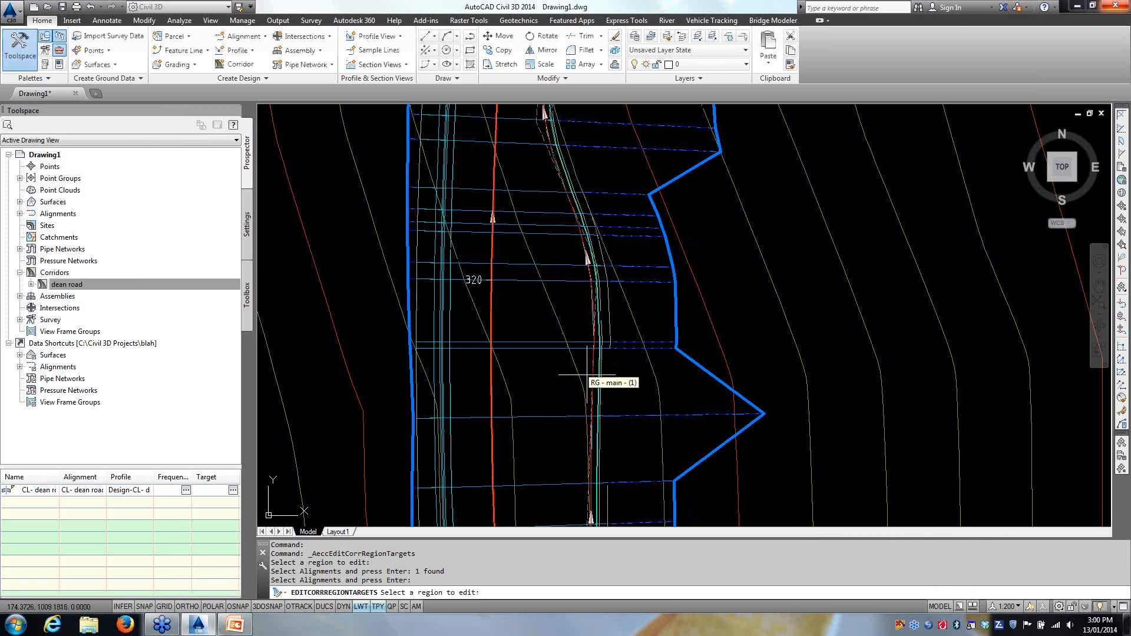
pyautogui.scroll(-5, 587, 375)
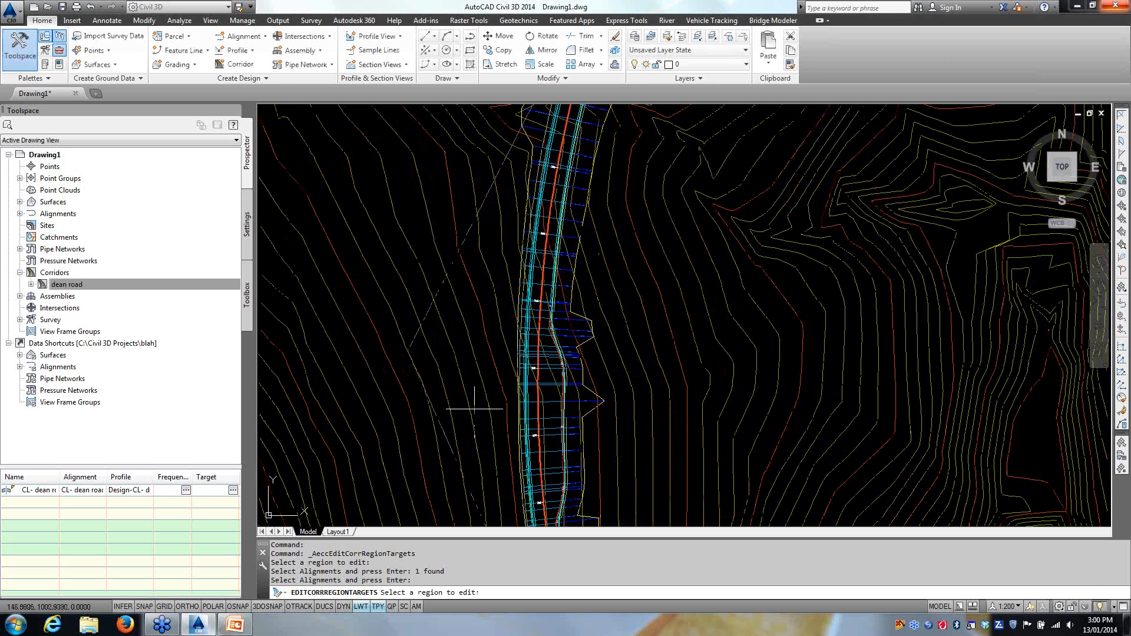
pyautogui.press('Escape')
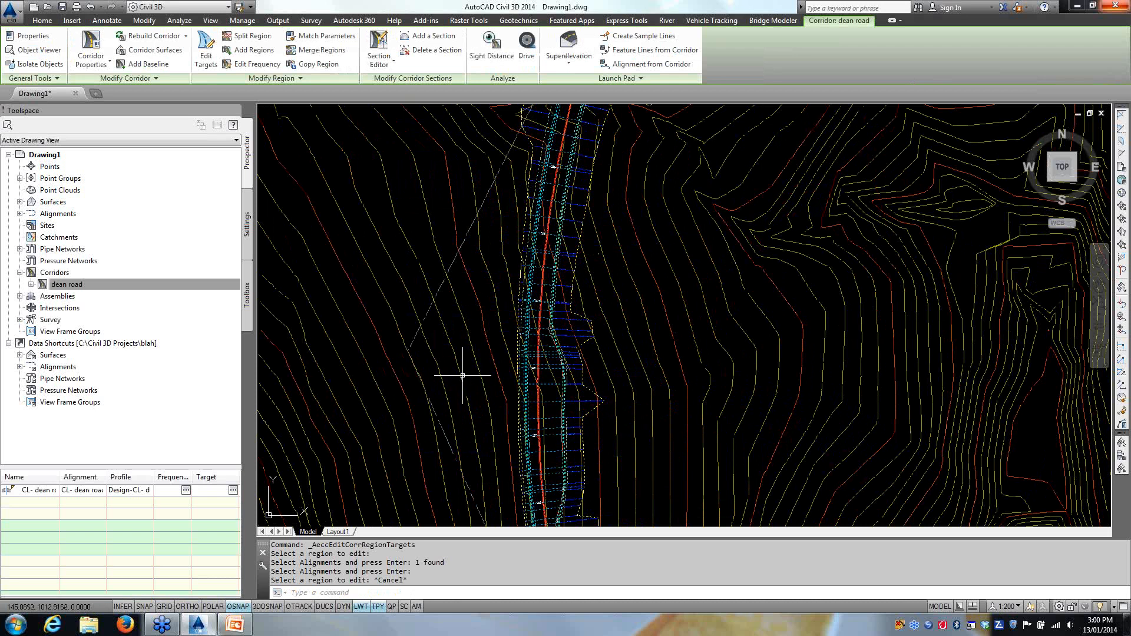
# Step: Open the corridor in Object Viewer and examine the bus bay widening and its batters in 3D
pyautogui.moveTo(455, 375); pyautogui.dragTo(404, 269, button='middle')
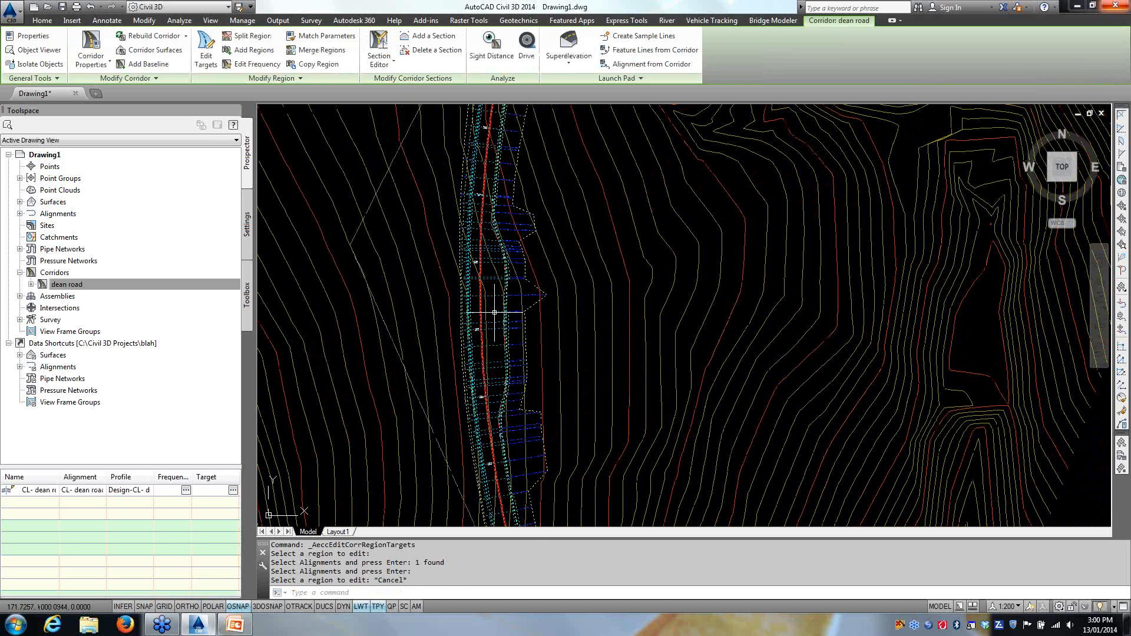
pyautogui.rightClick(402, 351)
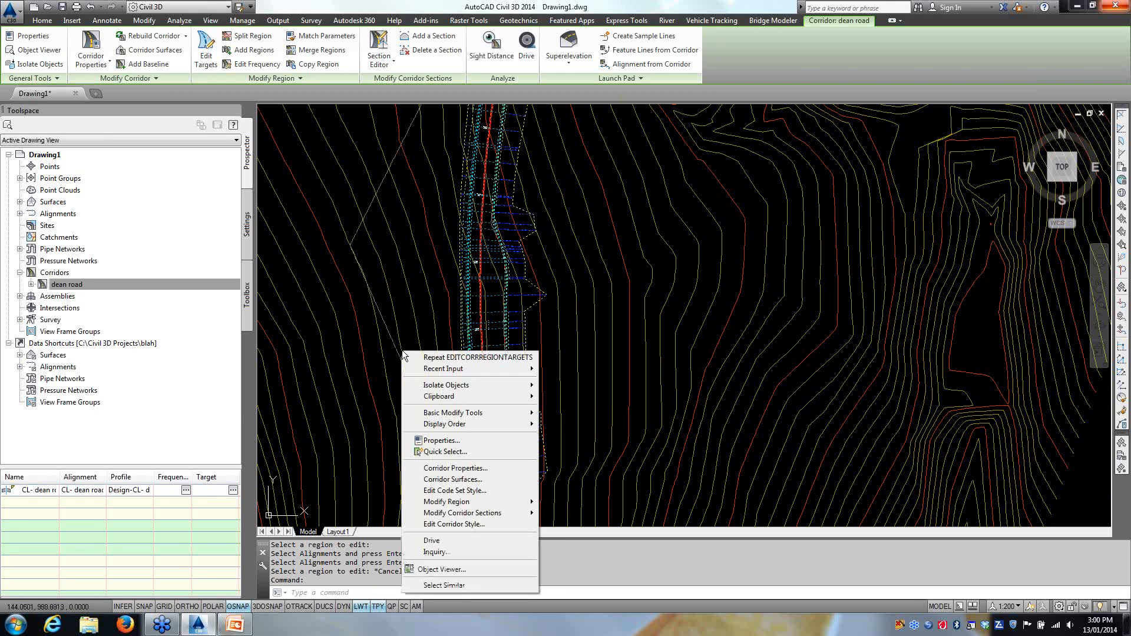
pyautogui.click(435, 568)
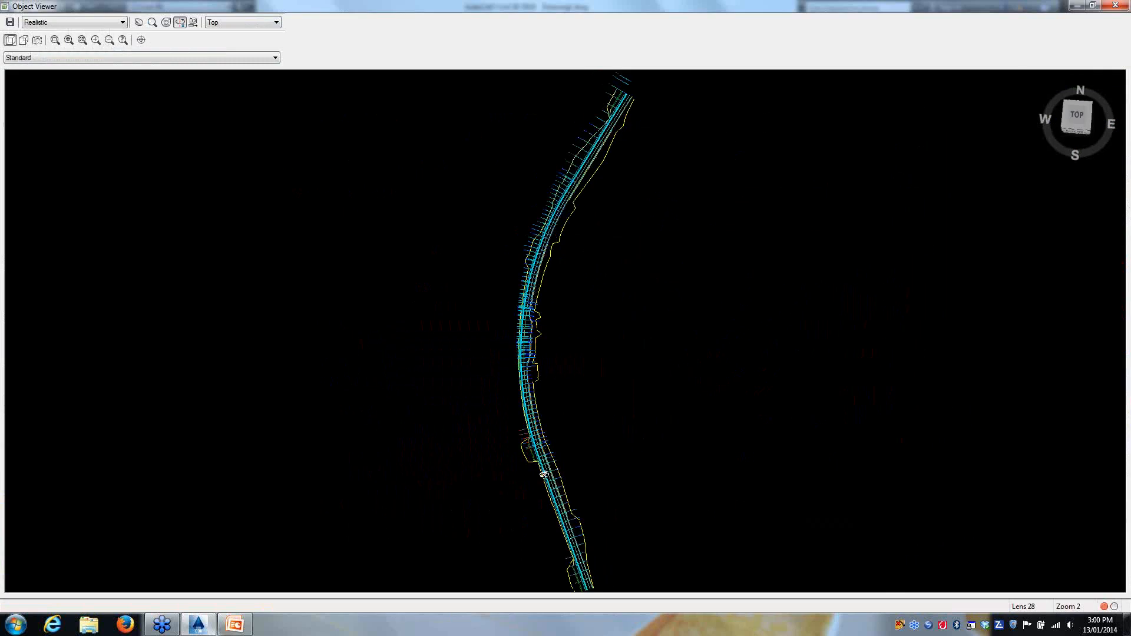
pyautogui.moveTo(544, 474); pyautogui.dragTo(552, 324)
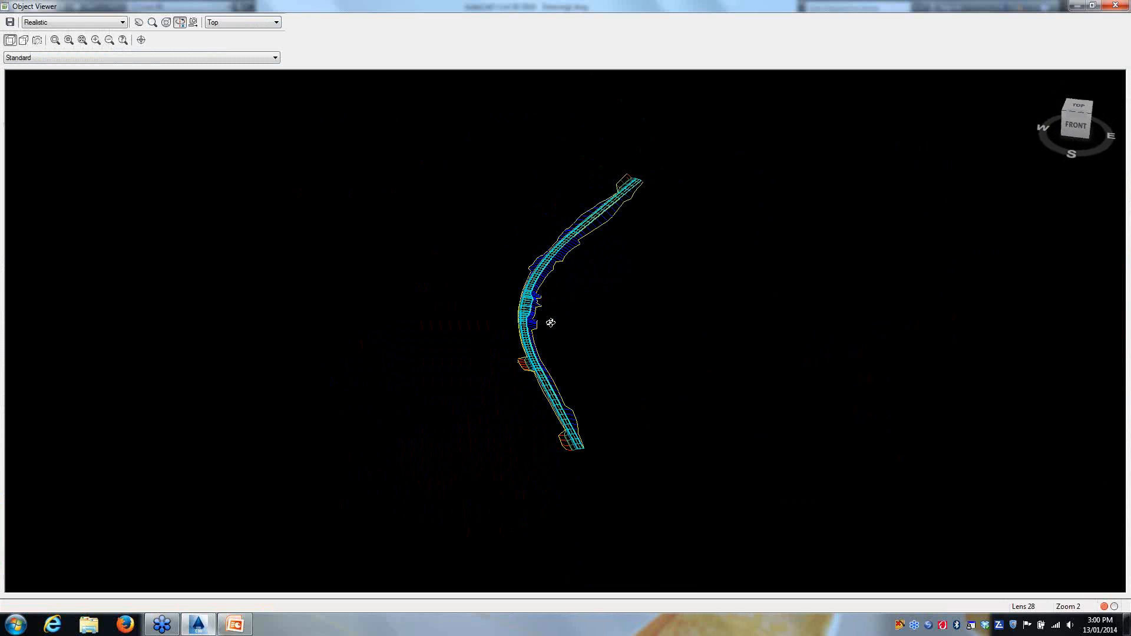
pyautogui.scroll(5, 526, 312)
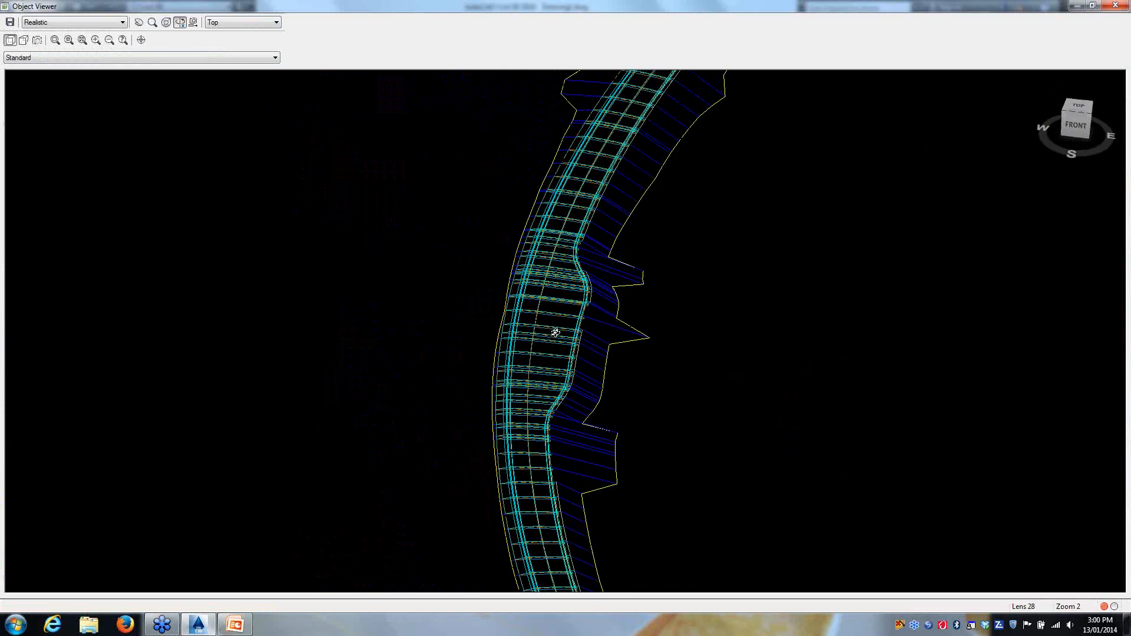
pyautogui.scroll(2, 550, 340)
pyautogui.scroll(4, 535, 401)
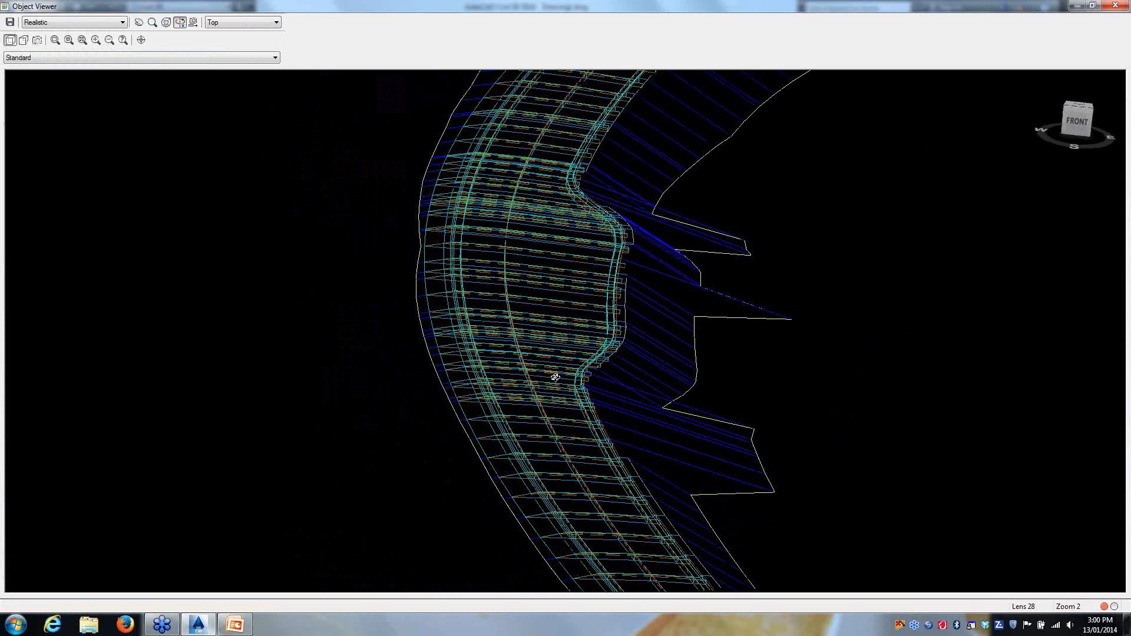
pyautogui.moveTo(613, 291); pyautogui.dragTo(608, 282)
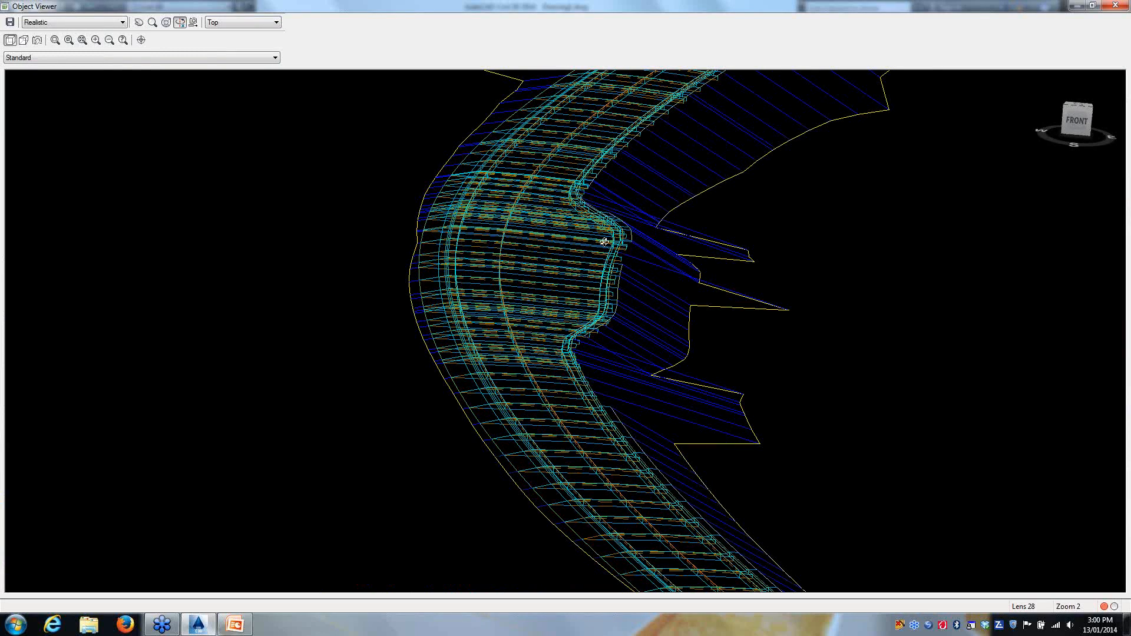
pyautogui.scroll(2, 608, 318)
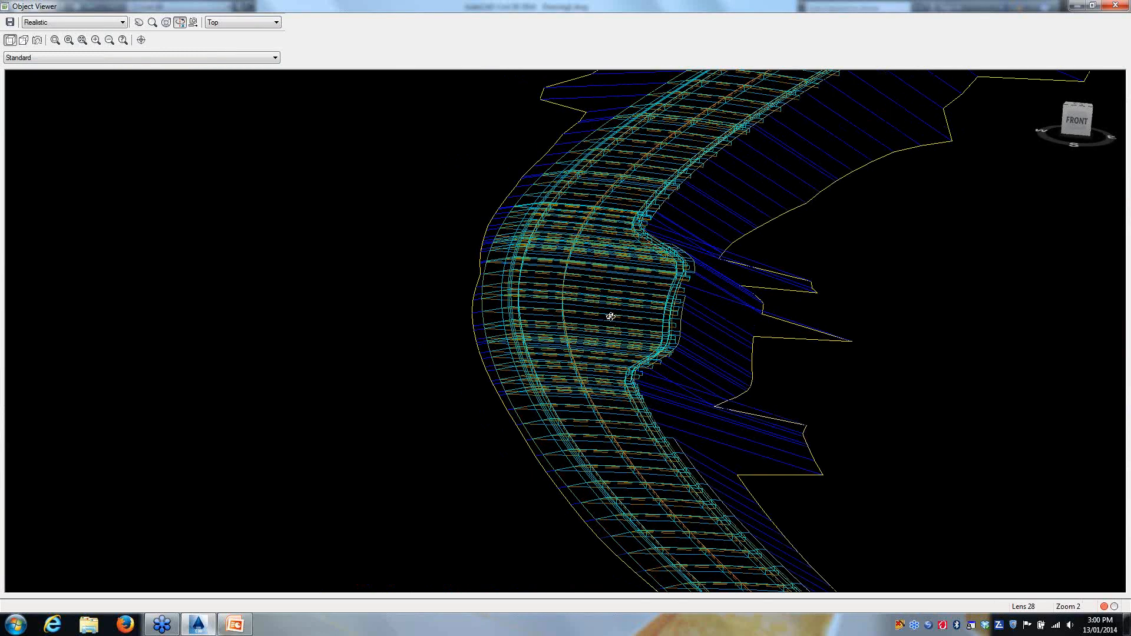
pyautogui.scroll(2, 610, 317)
pyautogui.scroll(2, 610, 317)
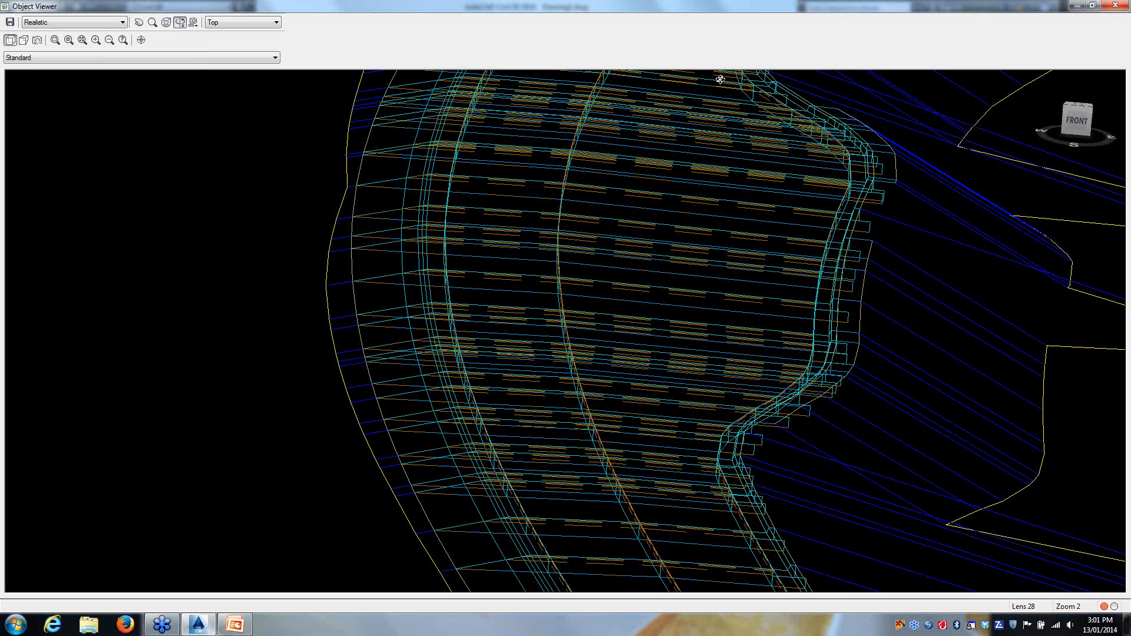
# Step: Check the bus bay's edge and the overall corridor shape in 3D, then close Object Viewer
pyautogui.moveTo(542, 245); pyautogui.dragTo(280, 318)
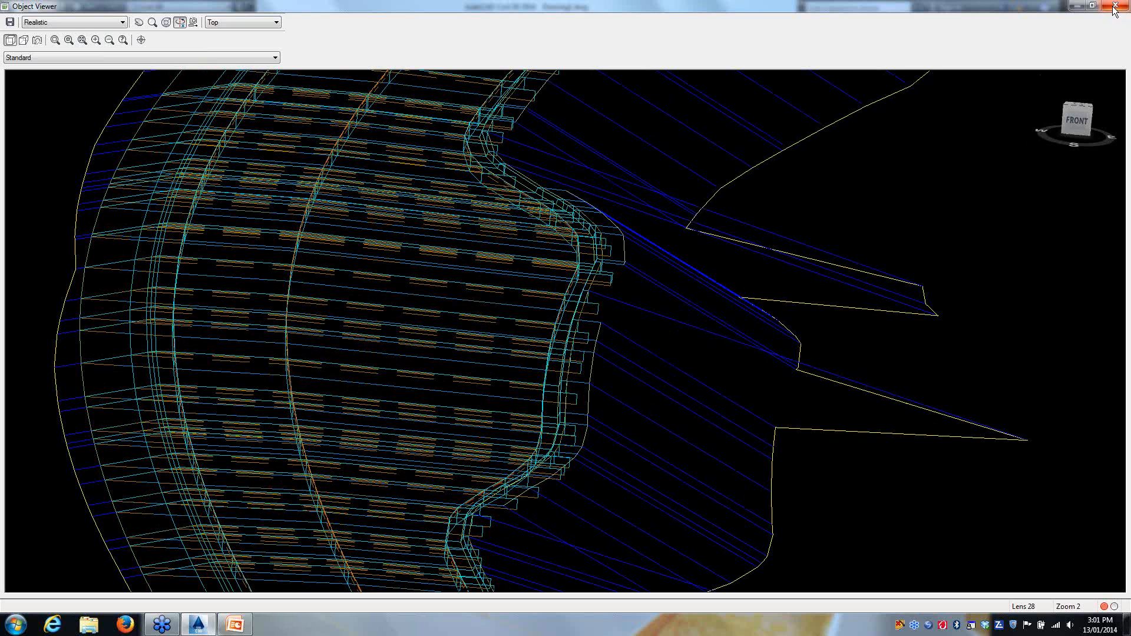
pyautogui.scroll(-5, 518, 341)
pyautogui.moveTo(624, 432); pyautogui.dragTo(654, 422)
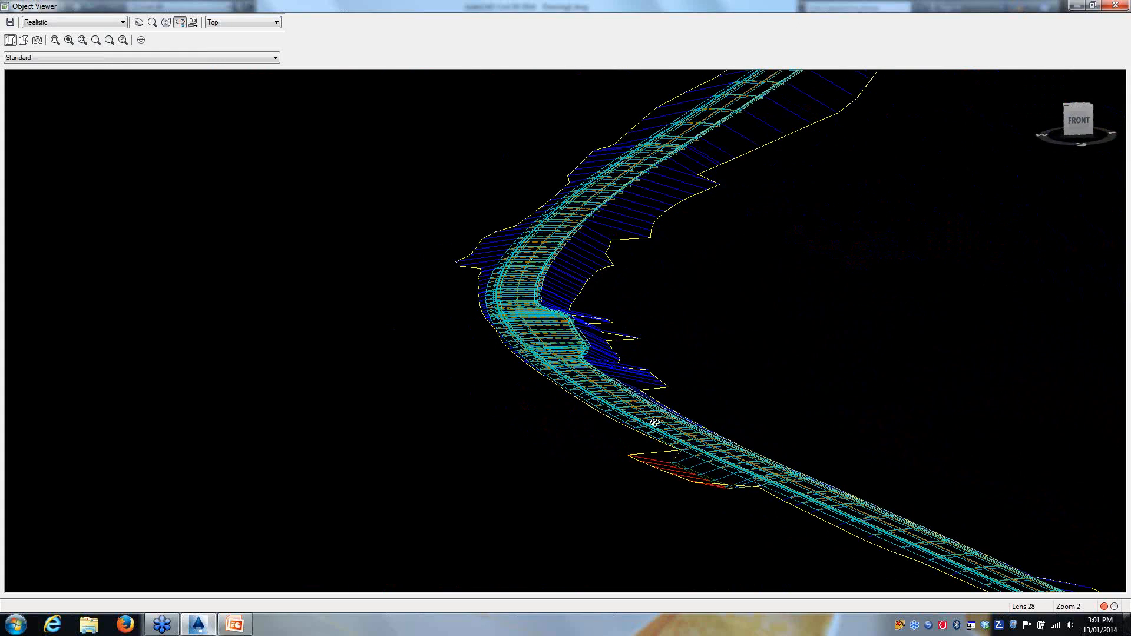
pyautogui.click(1114, 6)
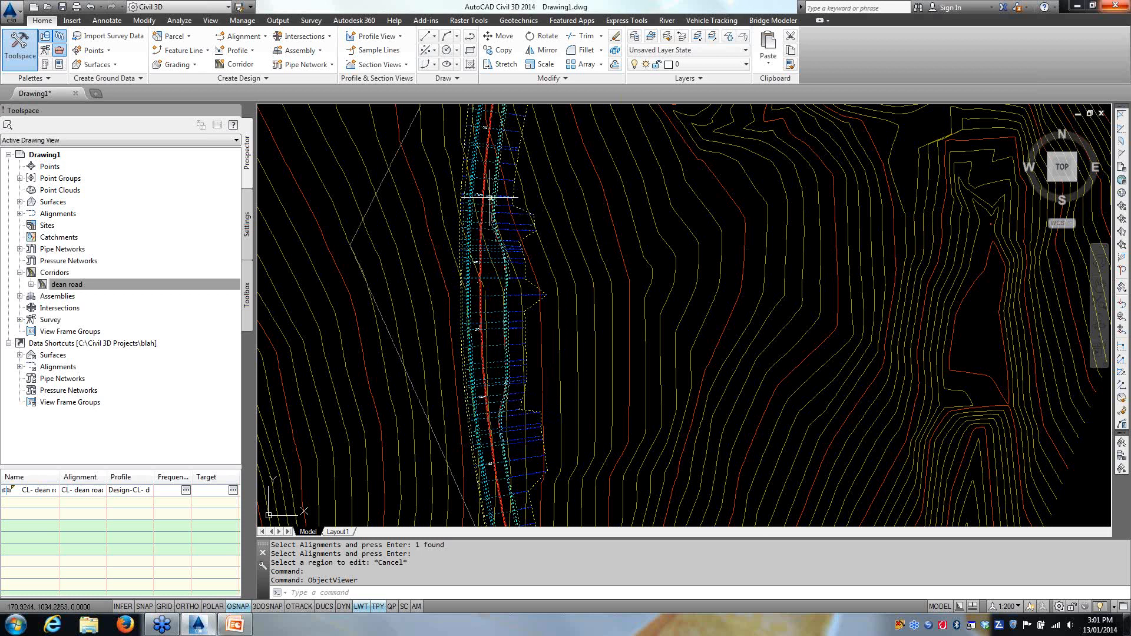
# Step: Try to duplicate the main assembly below the original through the clipboard, and erase the pasted copy
pyautogui.scroll(-2, 506, 368)
pyautogui.scroll(-4, 506, 368)
pyautogui.moveTo(667, 282)
pyautogui.mouseDown(button='middle')
pyautogui.moveTo(520, 404)
pyautogui.moveTo(514, 427)
pyautogui.mouseUp(button='middle')
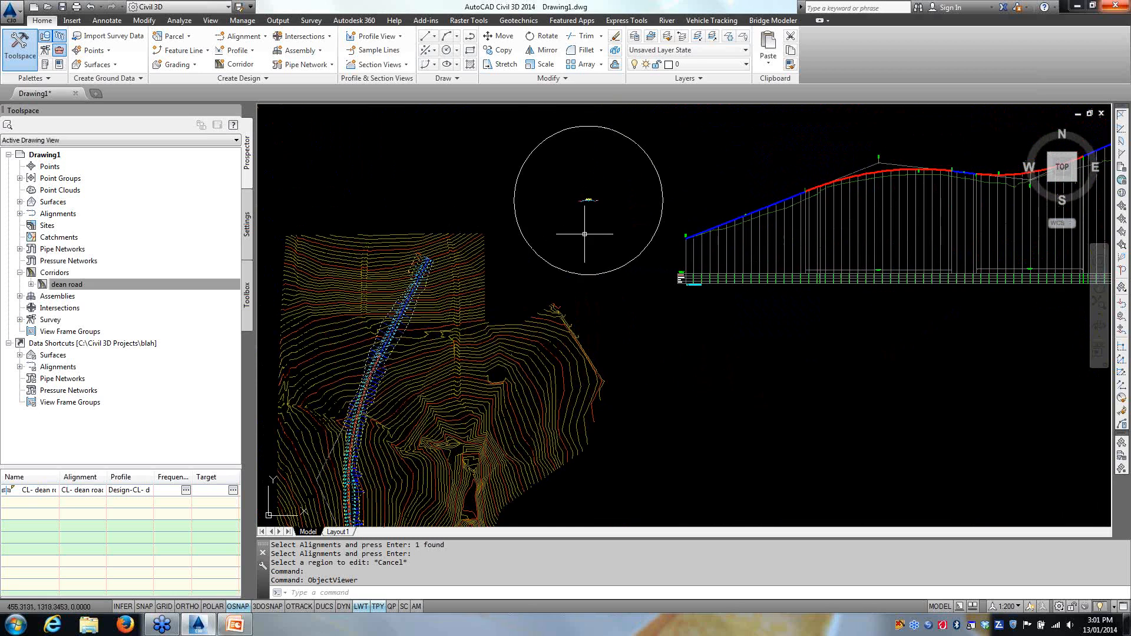
pyautogui.scroll(10, 586, 202)
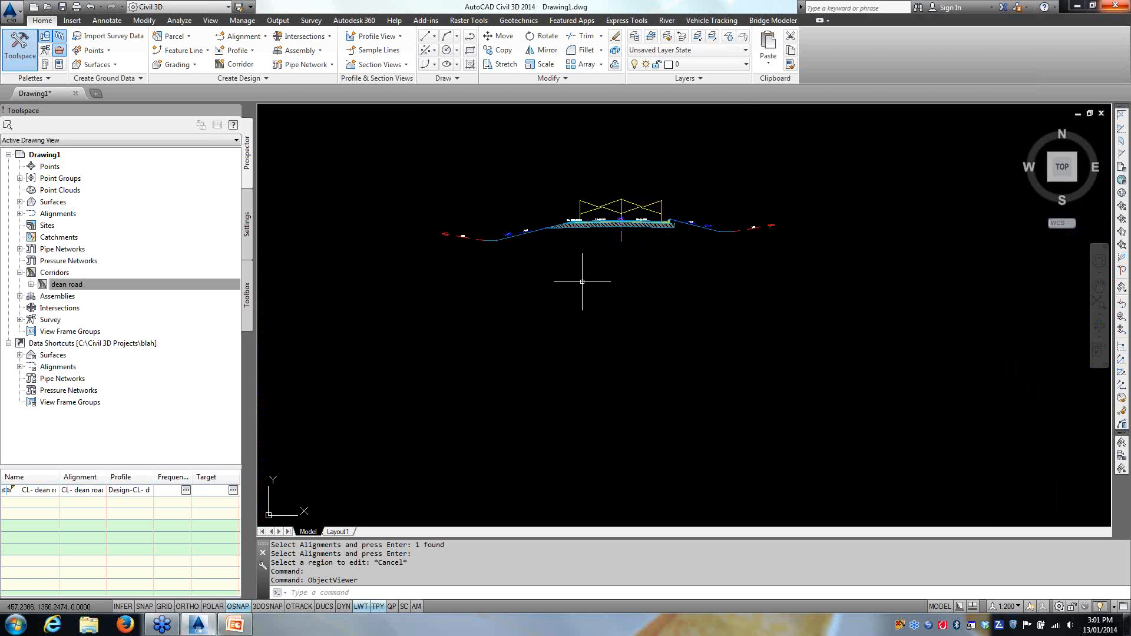
pyautogui.click(621, 235)
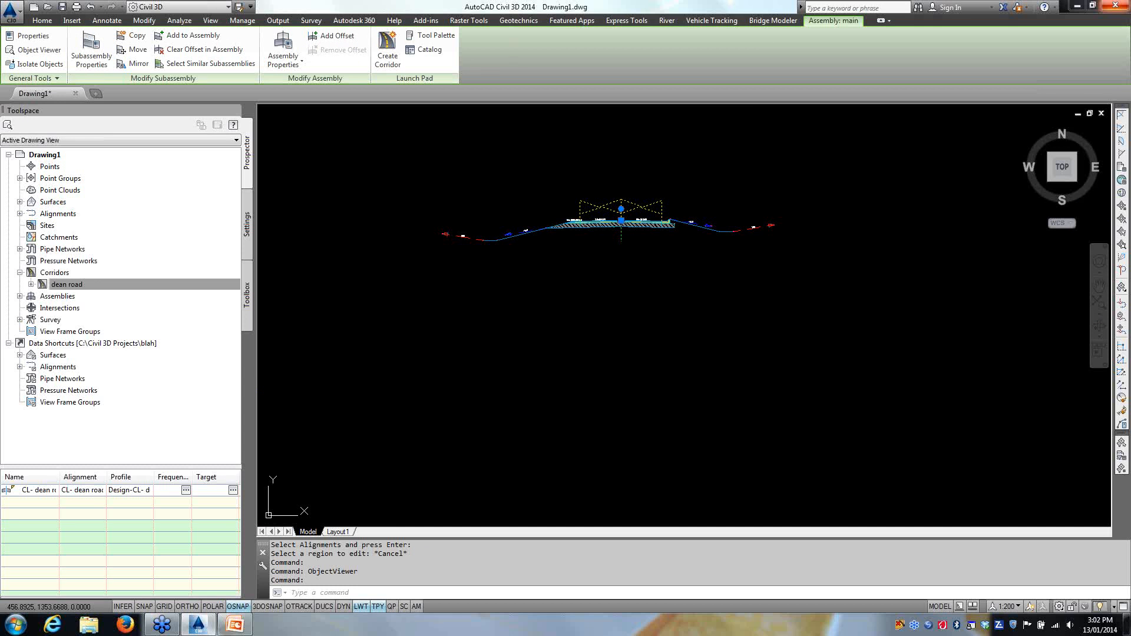
pyautogui.hotkey('ctrl', 'c')
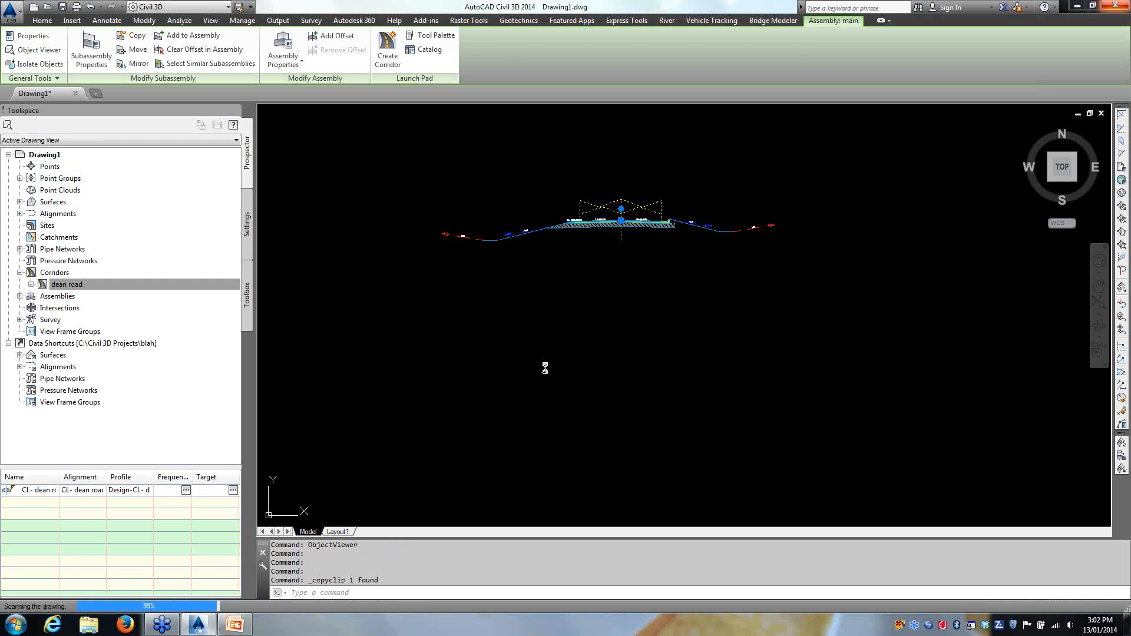
pyautogui.hotkey('ctrl', 'v')
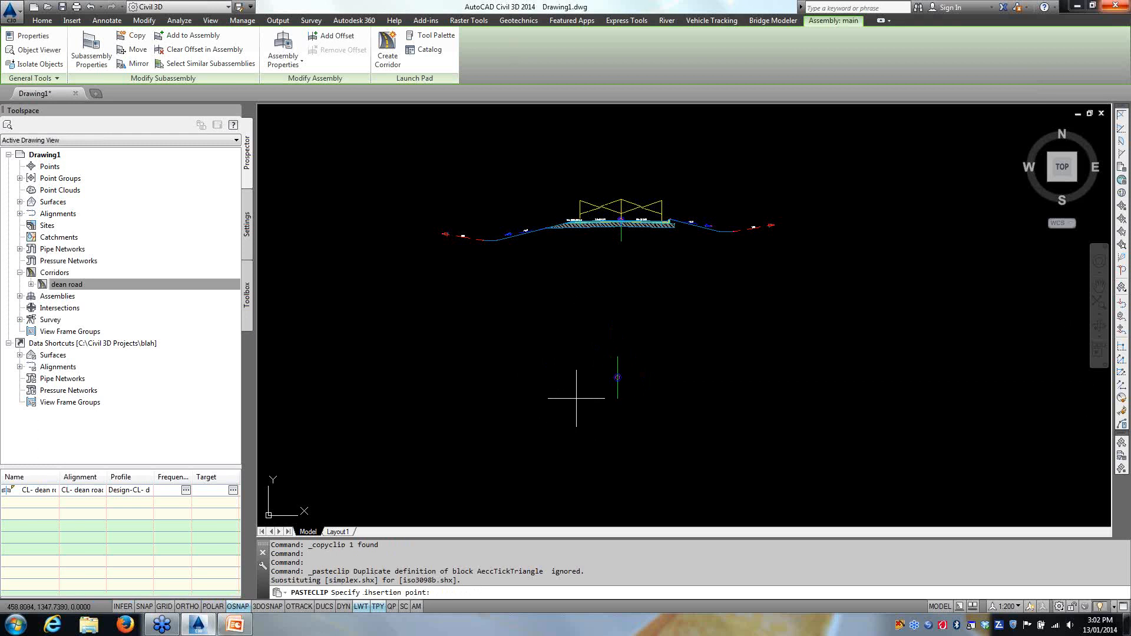
pyautogui.click(577, 394)
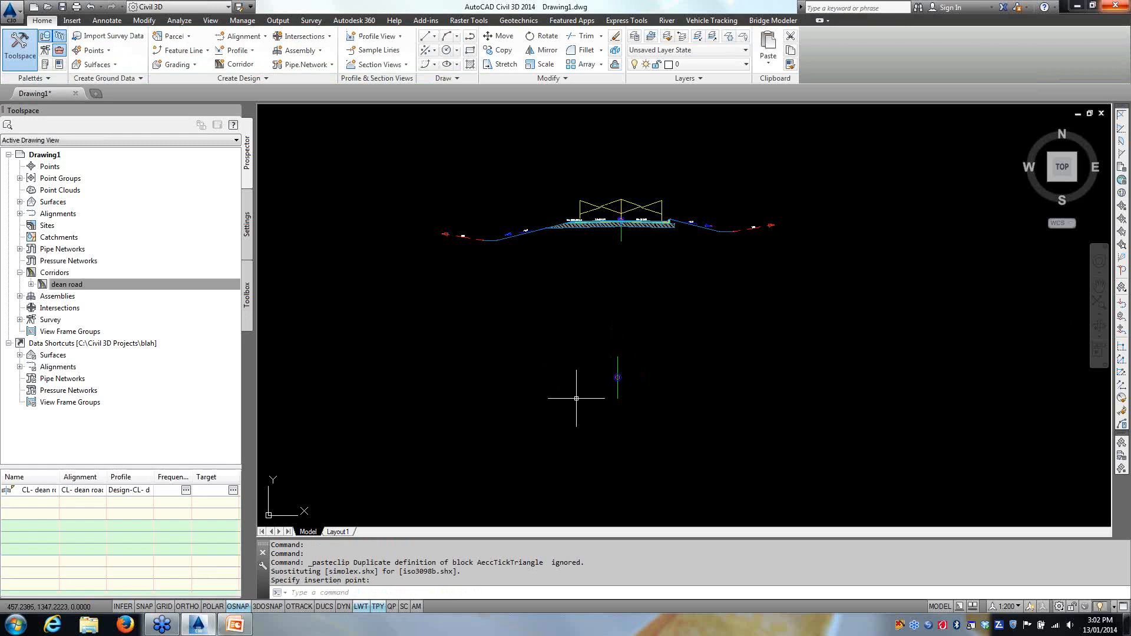
pyautogui.click(614, 363)
pyautogui.press('Delete')
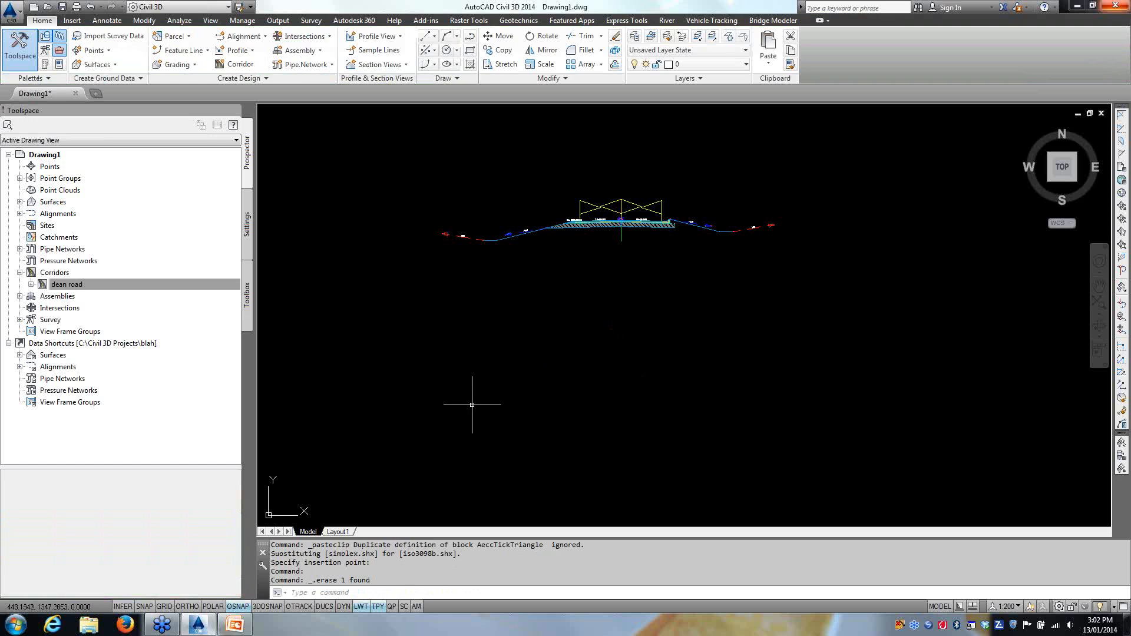
# Step: Copy the main assembly with the Copy modify tool and place one duplicate directly below the original
pyautogui.click(620, 237)
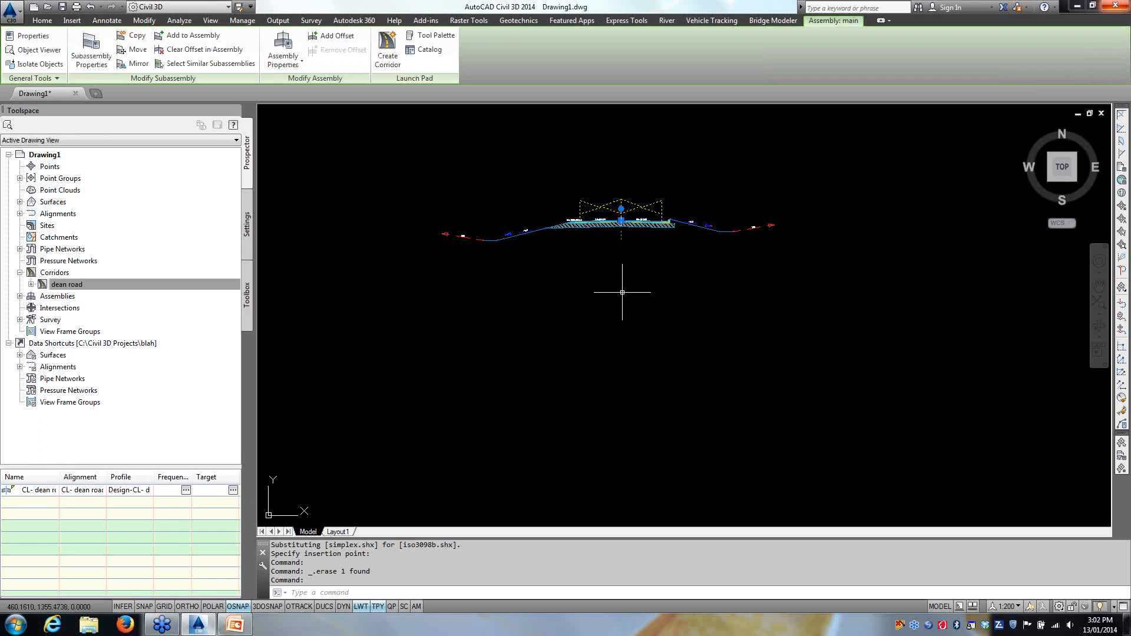
pyautogui.rightClick(582, 280)
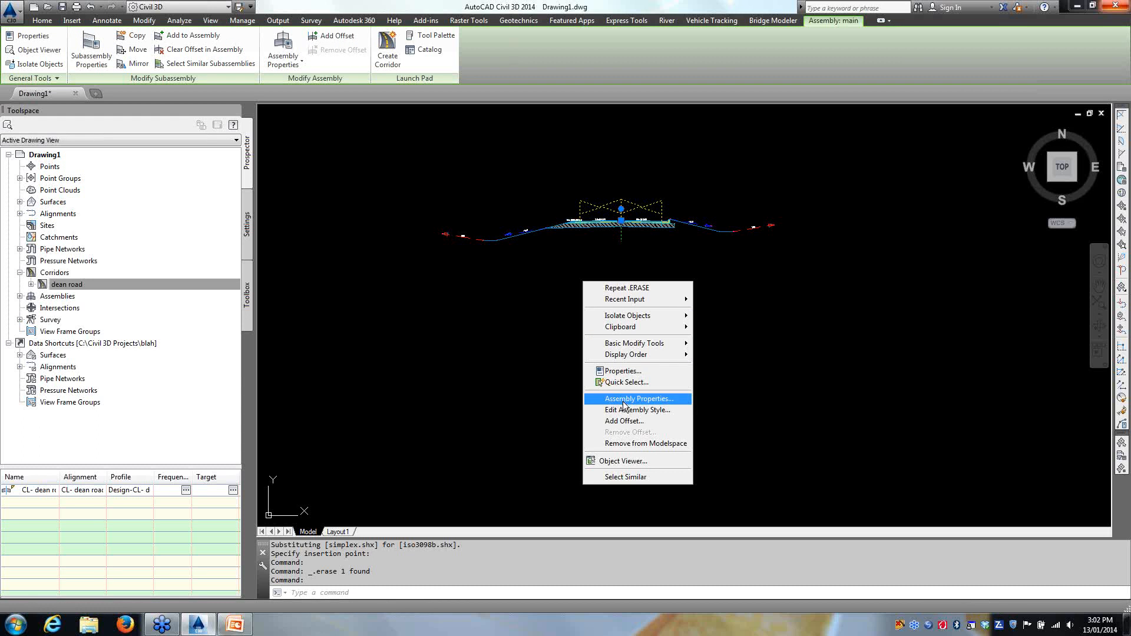
pyautogui.moveTo(655, 344)
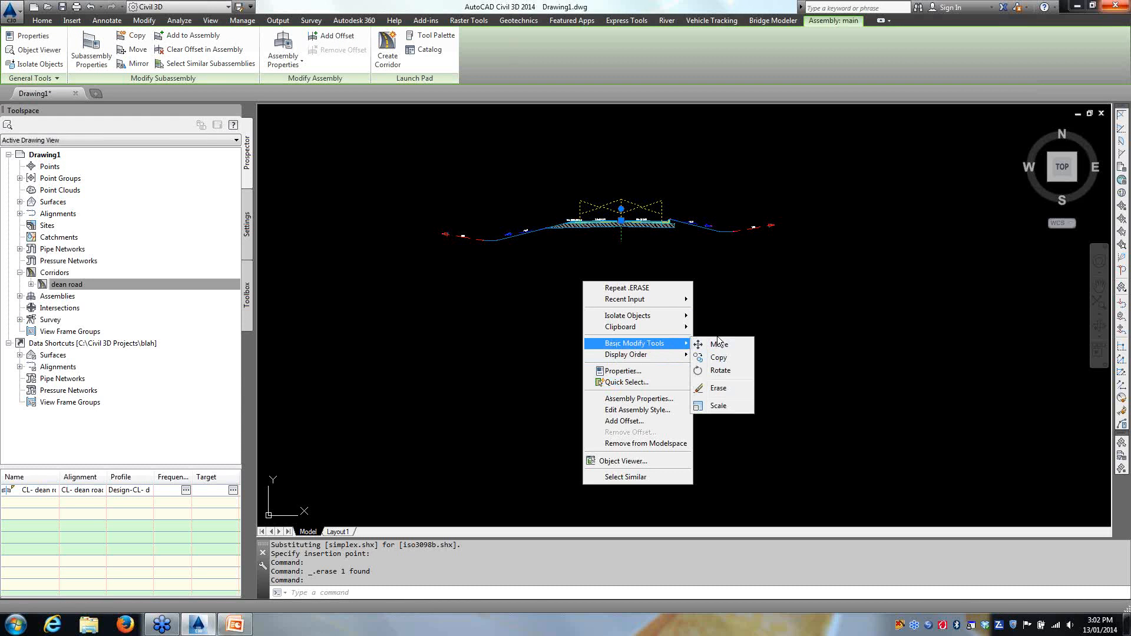
pyautogui.click(718, 358)
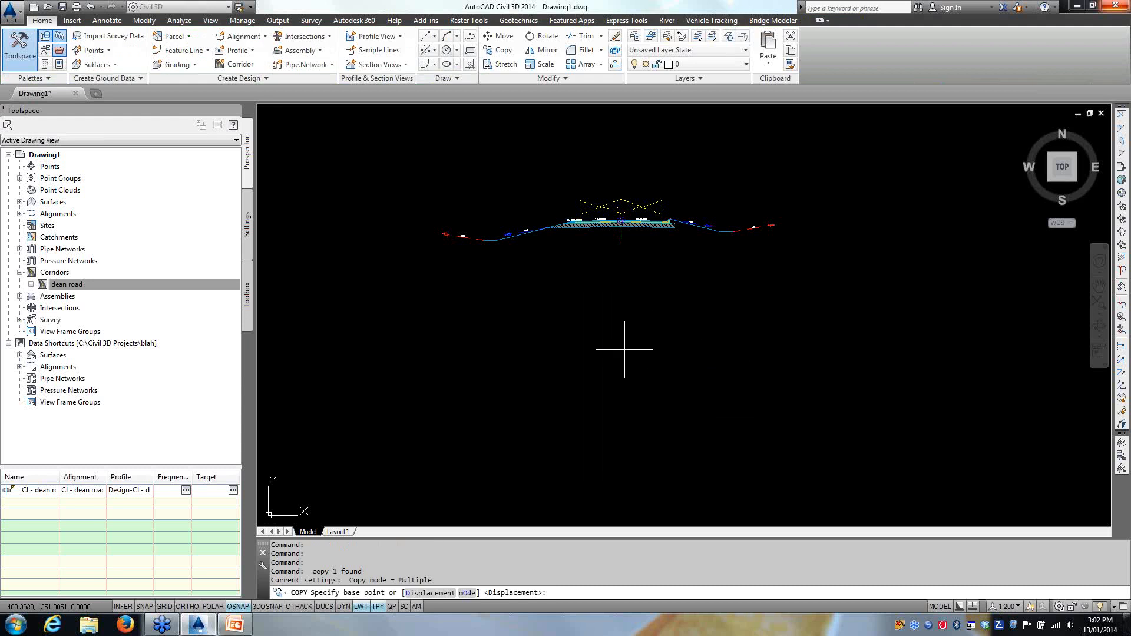
pyautogui.click(361, 238)
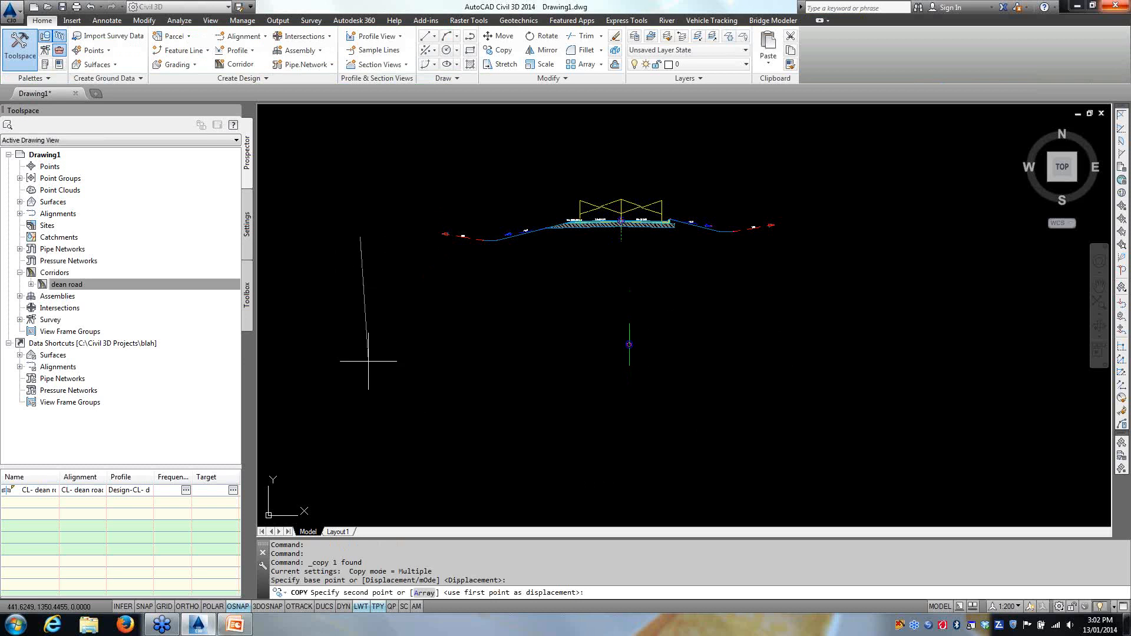
pyautogui.click(368, 375)
pyautogui.press('Escape')
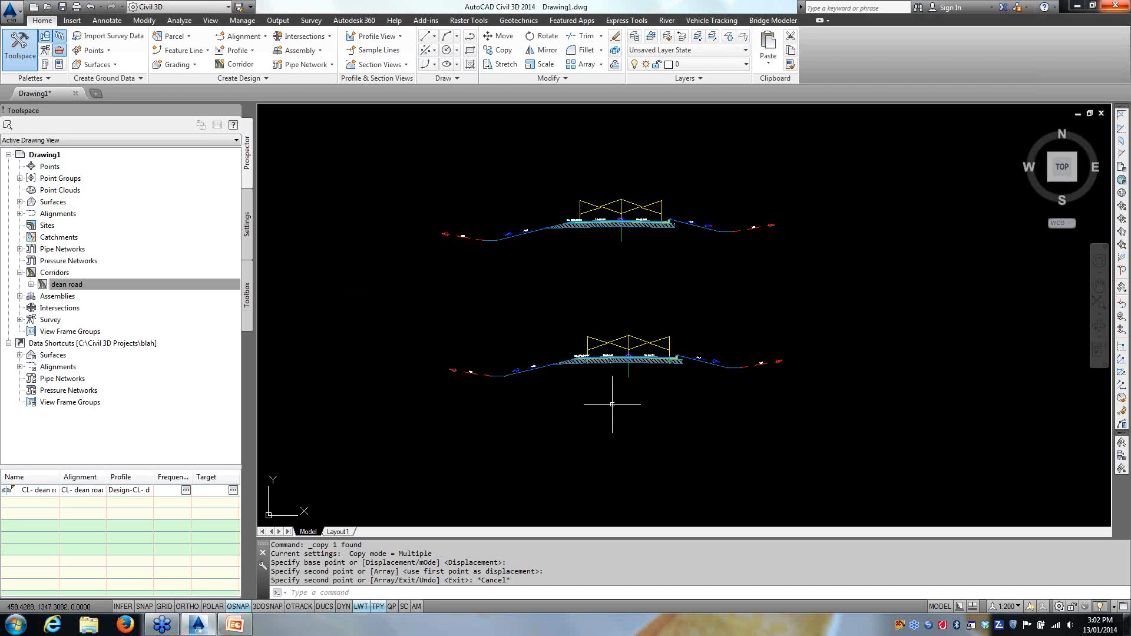
# Step: Rename the copied lower assembly as "busbay" in its assembly properties
pyautogui.click(628, 371)
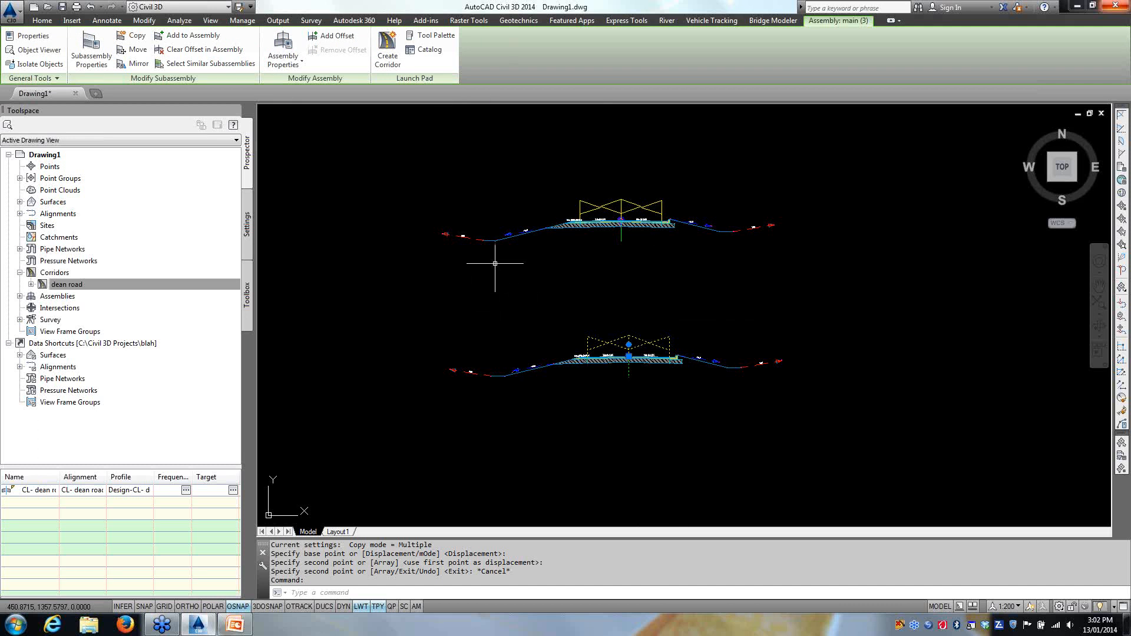
pyautogui.click(285, 51)
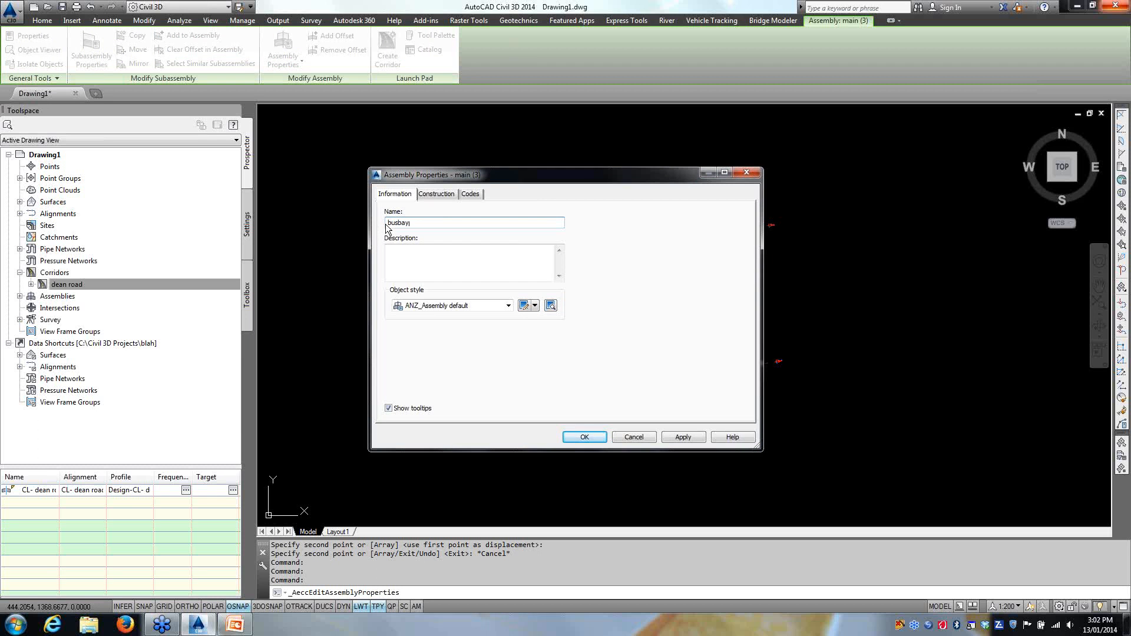
pyautogui.click(567, 440)
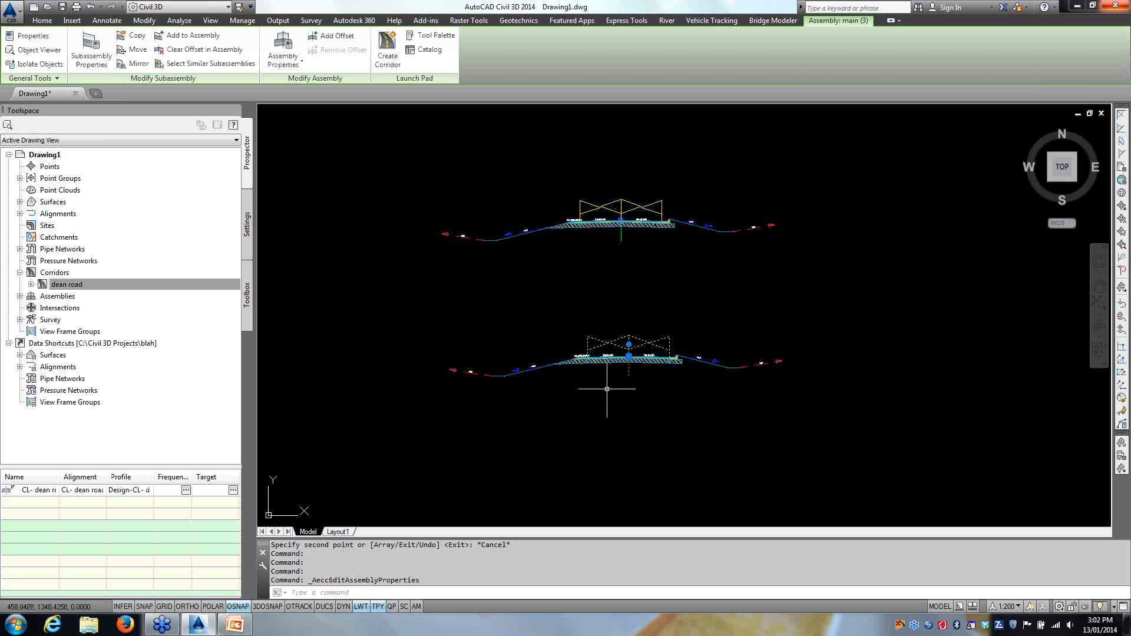
pyautogui.press('Escape')
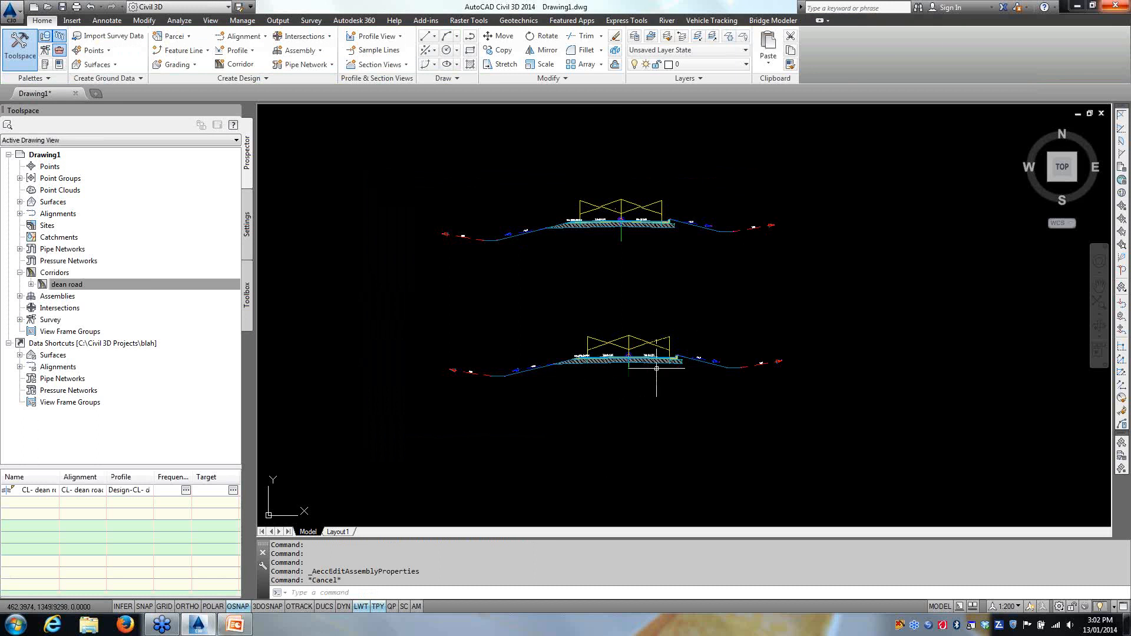
# Step: Examine the right lane, kerb and batter of the copied lower assembly up close
pyautogui.scroll(4, 607, 389)
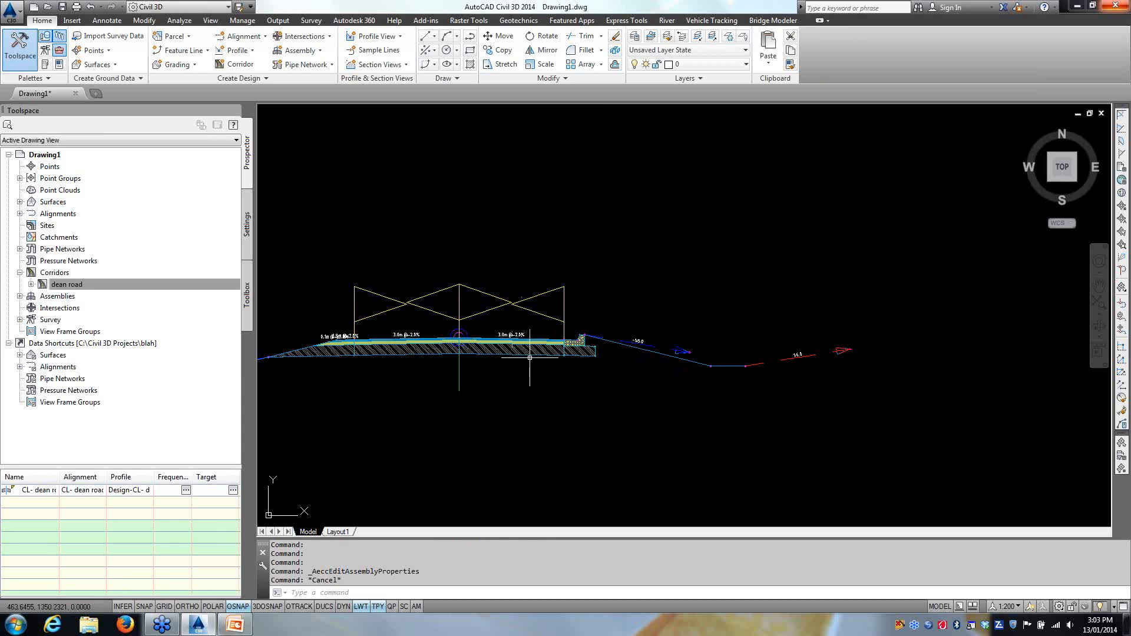
pyautogui.scroll(2, 543, 359)
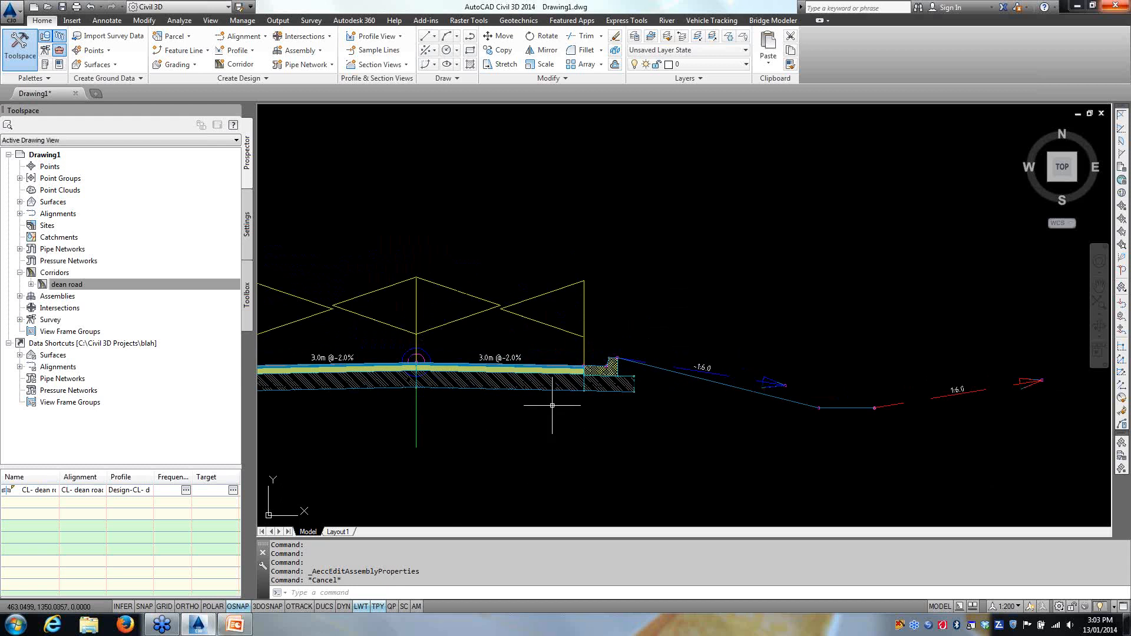
# Step: Copy the right-hand LaneSuperelevationAOR subassembly to the marker point at that lane's outer edge
pyautogui.click(545, 380)
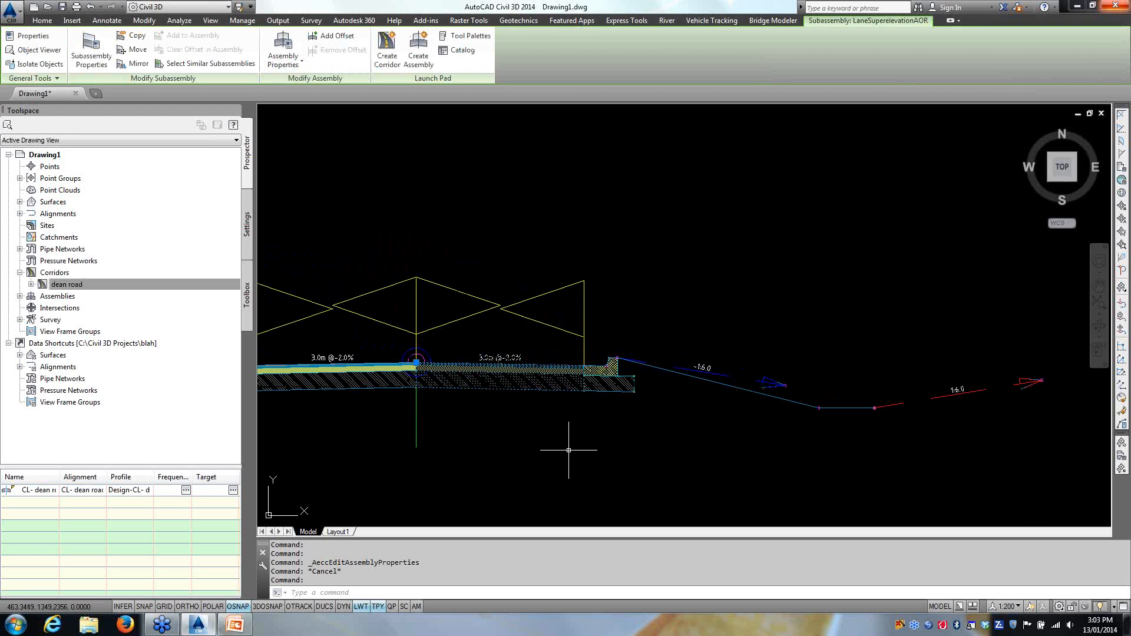
pyautogui.rightClick(531, 434)
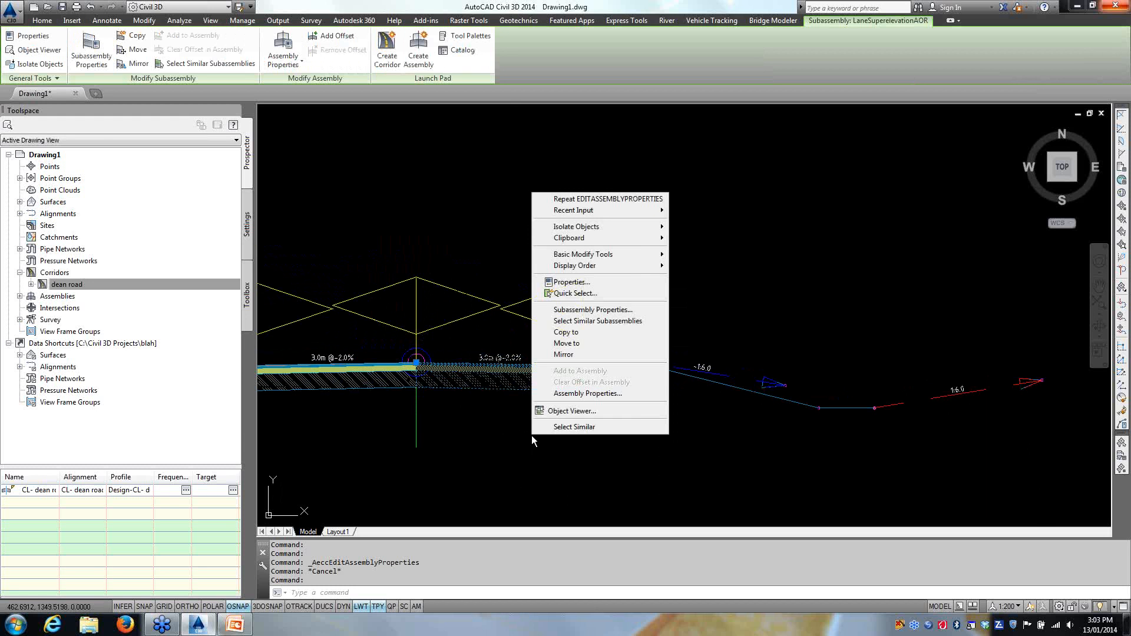
pyautogui.click(566, 332)
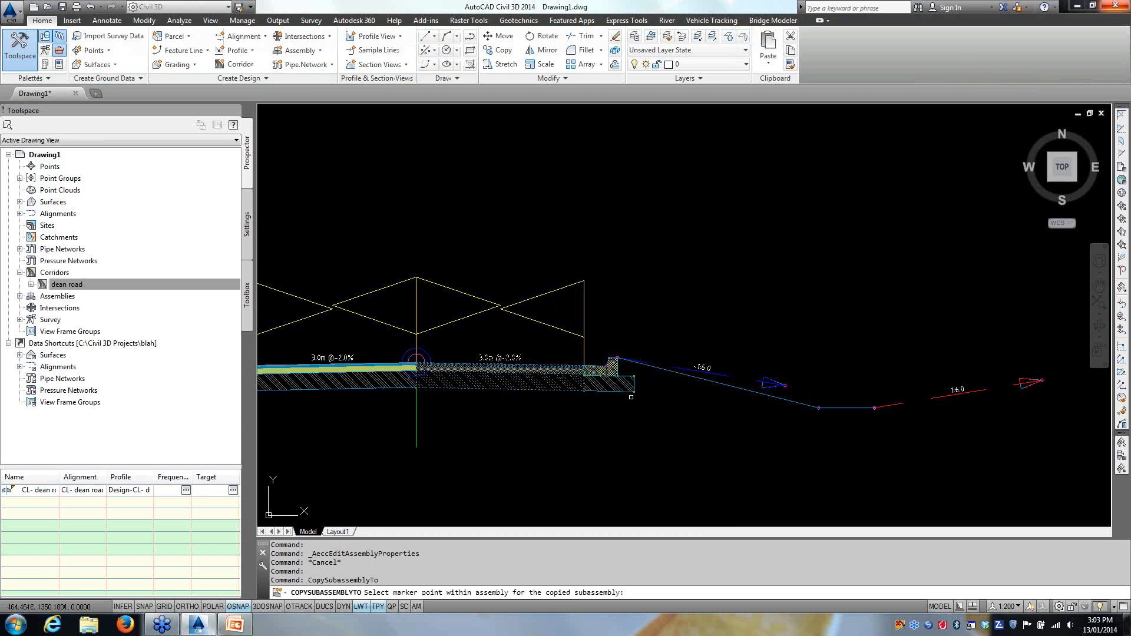
pyautogui.scroll(6, 631, 397)
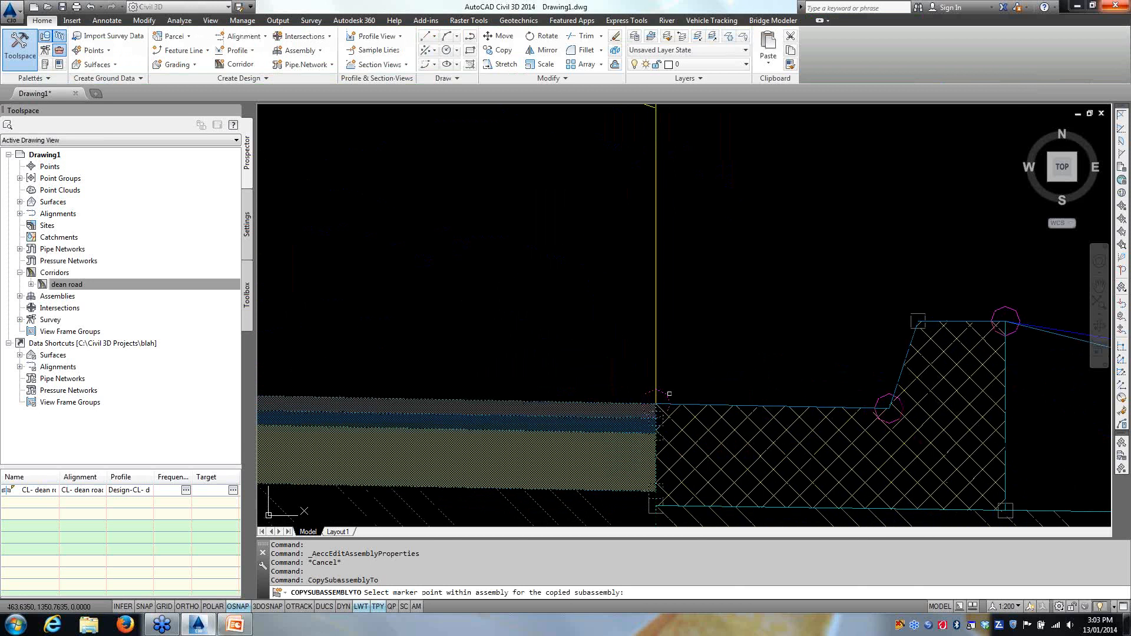
pyautogui.scroll(-6, 663, 394)
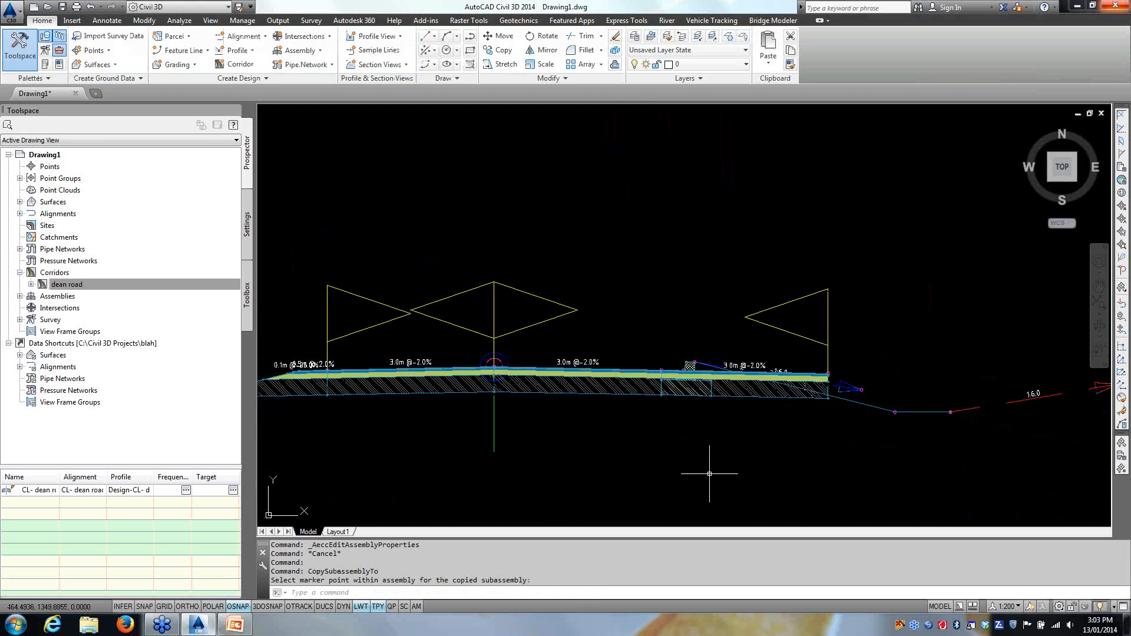
pyautogui.press('Escape')
# Step: Move the right-hand kerb and daylight slope subassemblies to the top outer marker point of the added lane
pyautogui.moveTo(712, 472); pyautogui.dragTo(546, 447, button='middle')
pyautogui.click(520, 339)
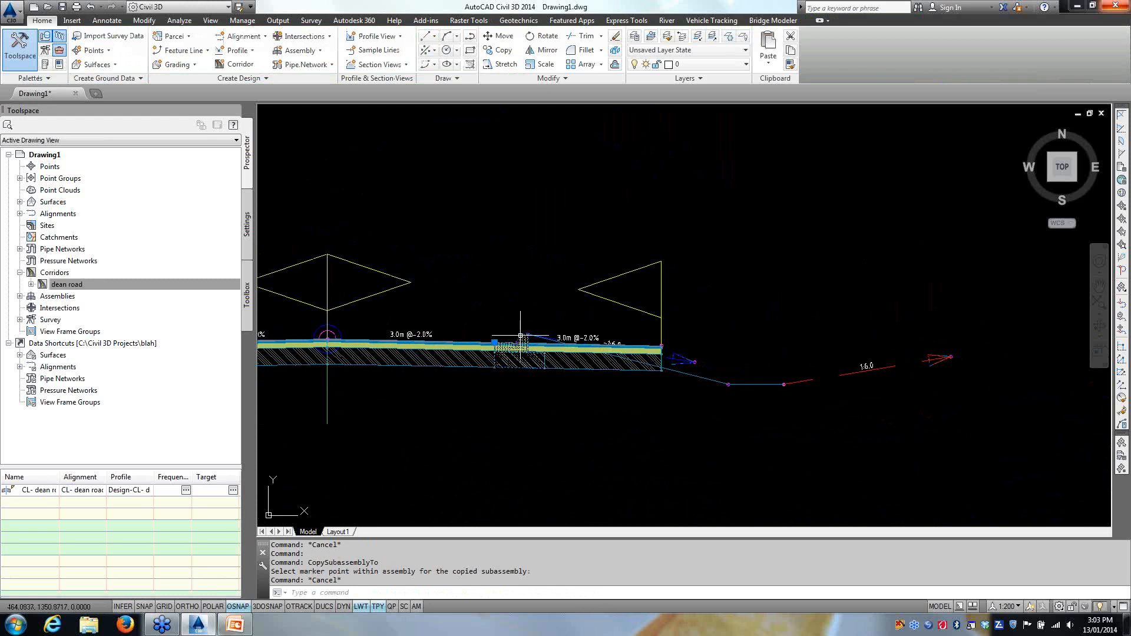
pyautogui.click(721, 382)
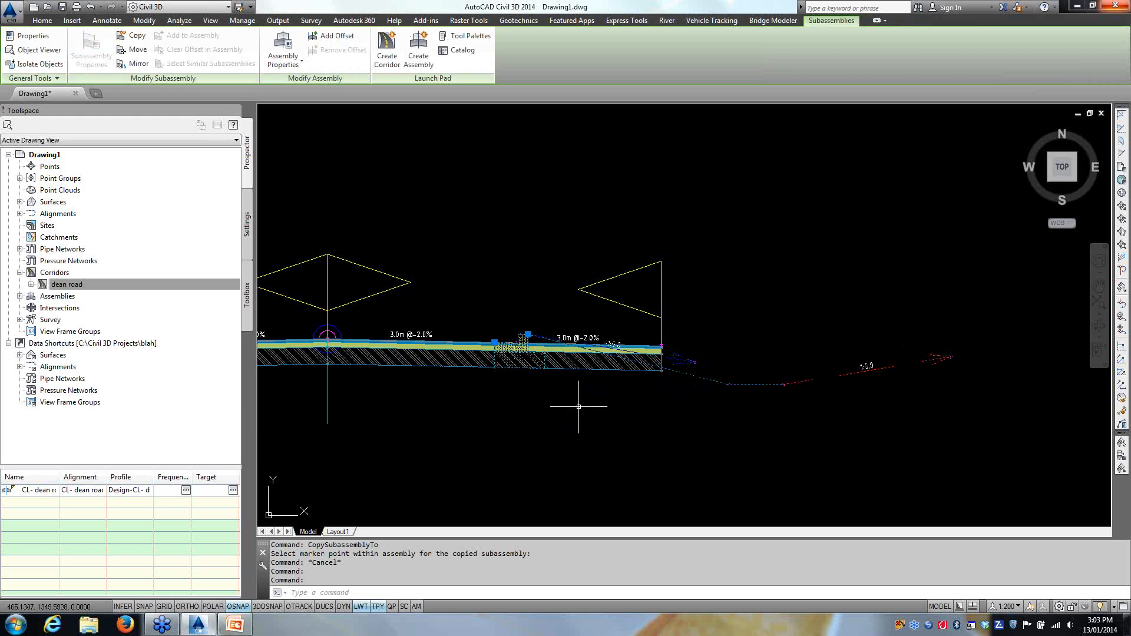
pyautogui.rightClick(476, 438)
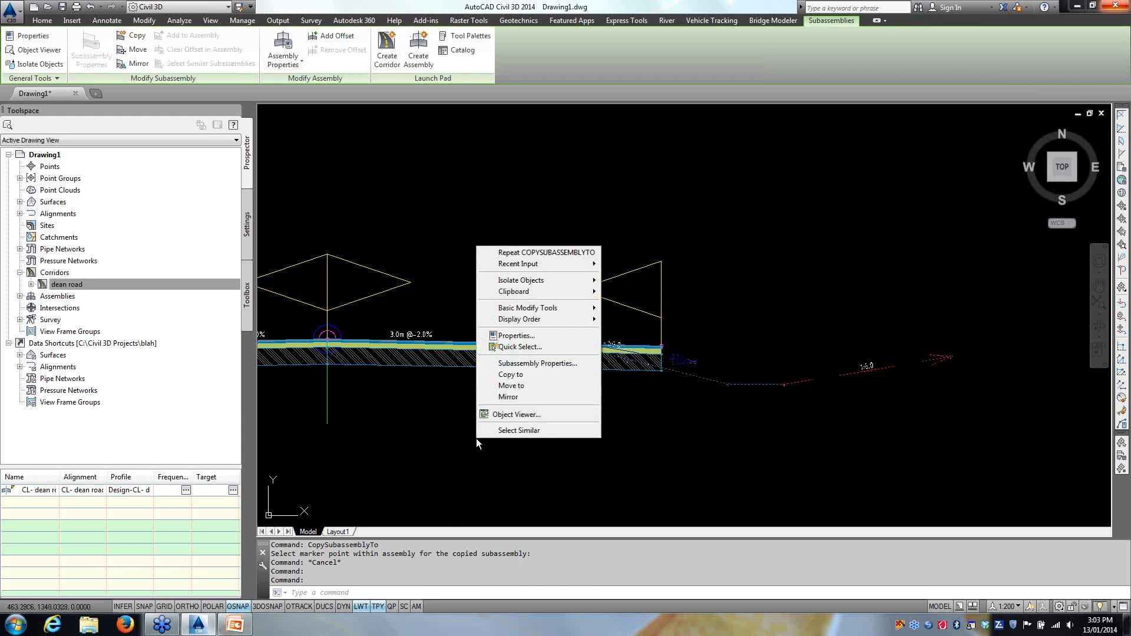
pyautogui.click(508, 385)
pyautogui.scroll(5, 559, 347)
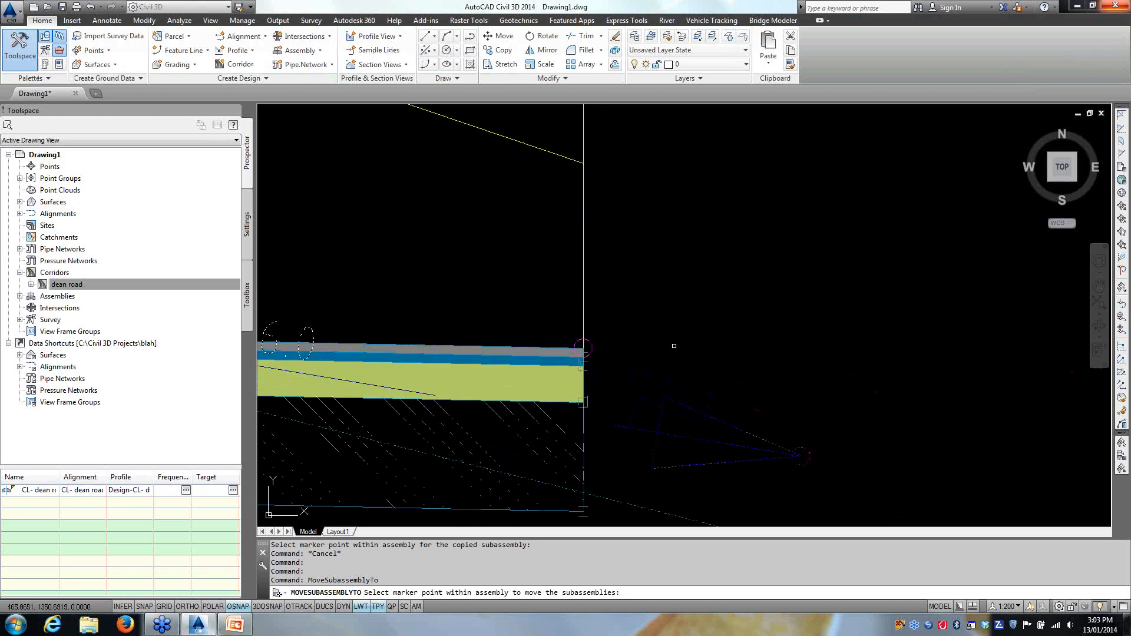
pyautogui.click(529, 349)
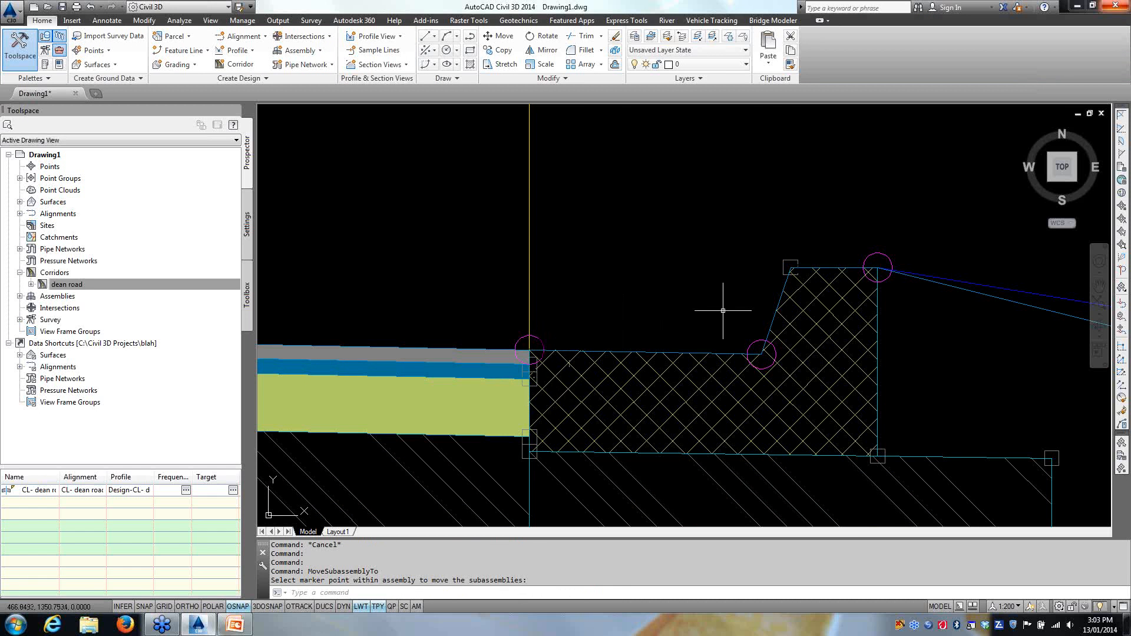
pyautogui.scroll(-6, 606, 442)
pyautogui.moveTo(555, 461); pyautogui.dragTo(609, 377, button='middle')
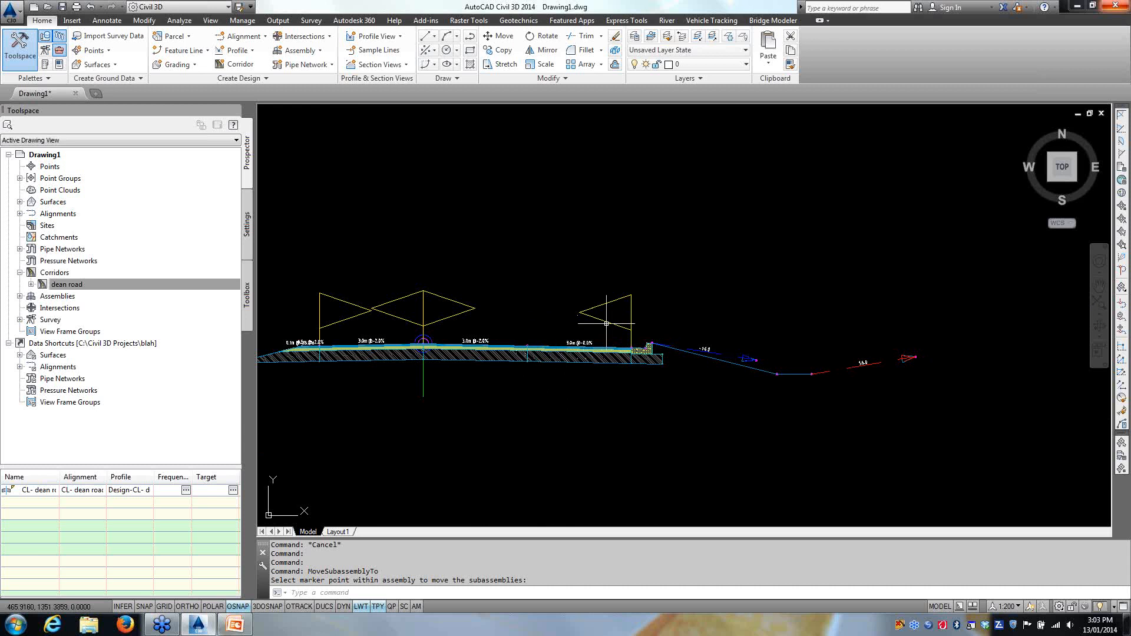
# Step: Set the default slope of the added outer LaneSuperelevationAOR lane to 2.00%
pyautogui.click(574, 375)
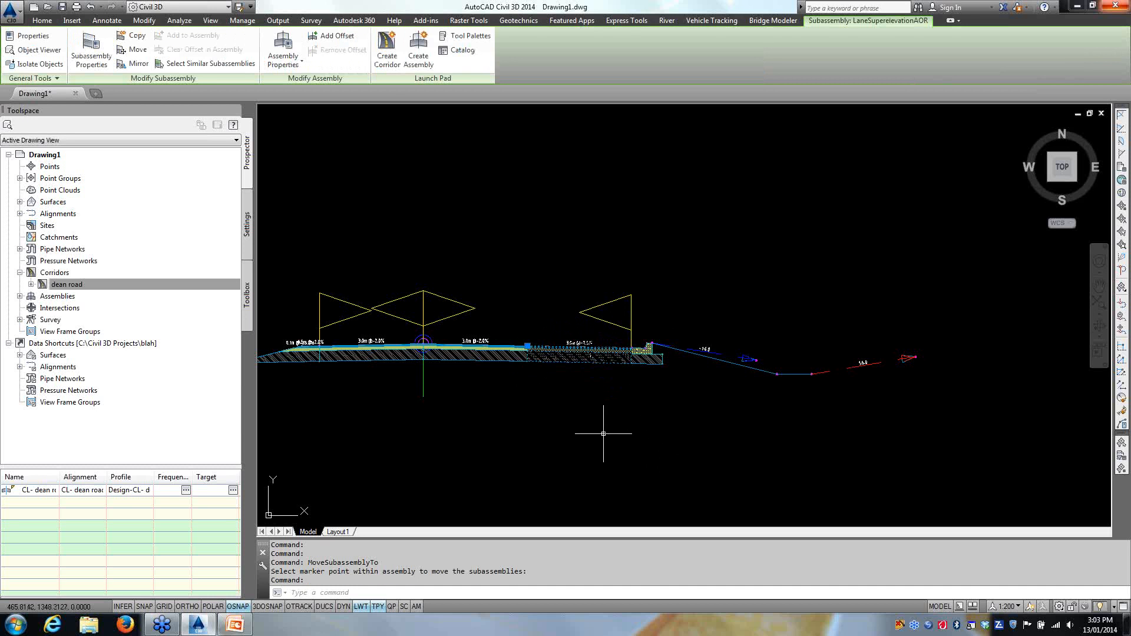
pyautogui.click(93, 50)
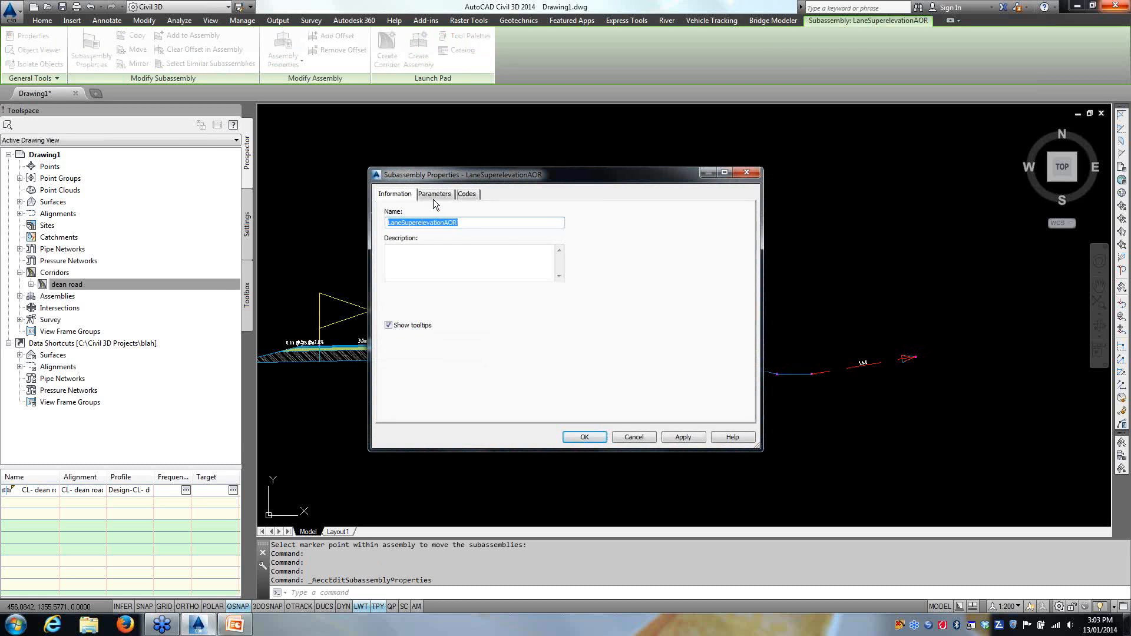
pyautogui.click(434, 193)
pyautogui.doubleClick(498, 302)
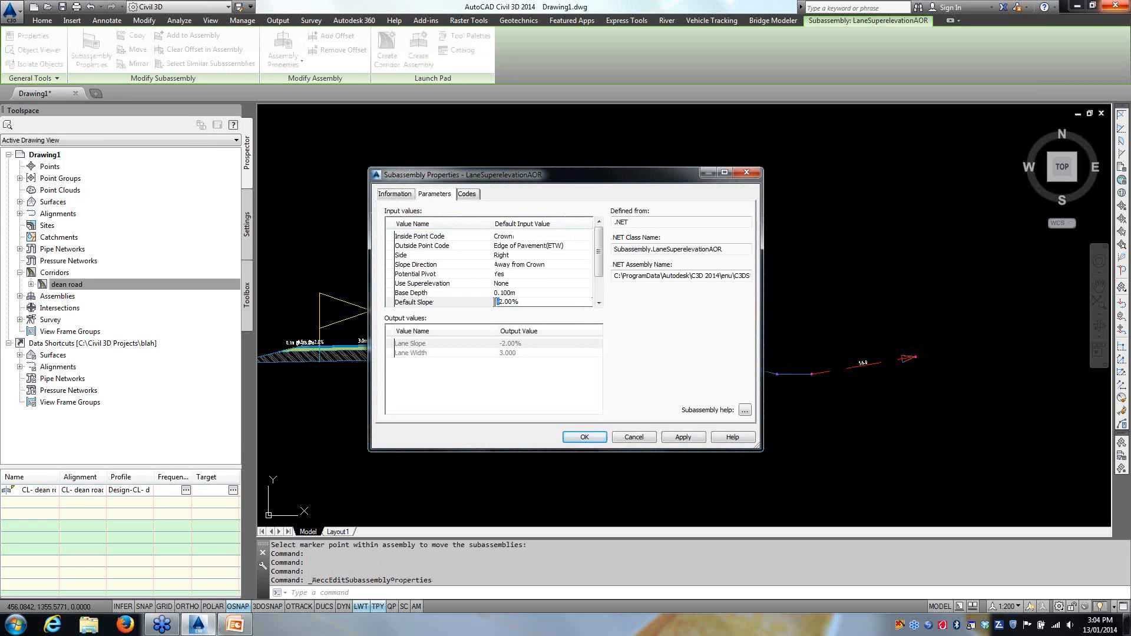
pyautogui.click(669, 437)
pyautogui.moveTo(574, 175)
pyautogui.mouseDown()
pyautogui.moveTo(592, 404)
pyautogui.moveTo(537, 359)
pyautogui.moveTo(529, 231)
pyautogui.mouseUp()
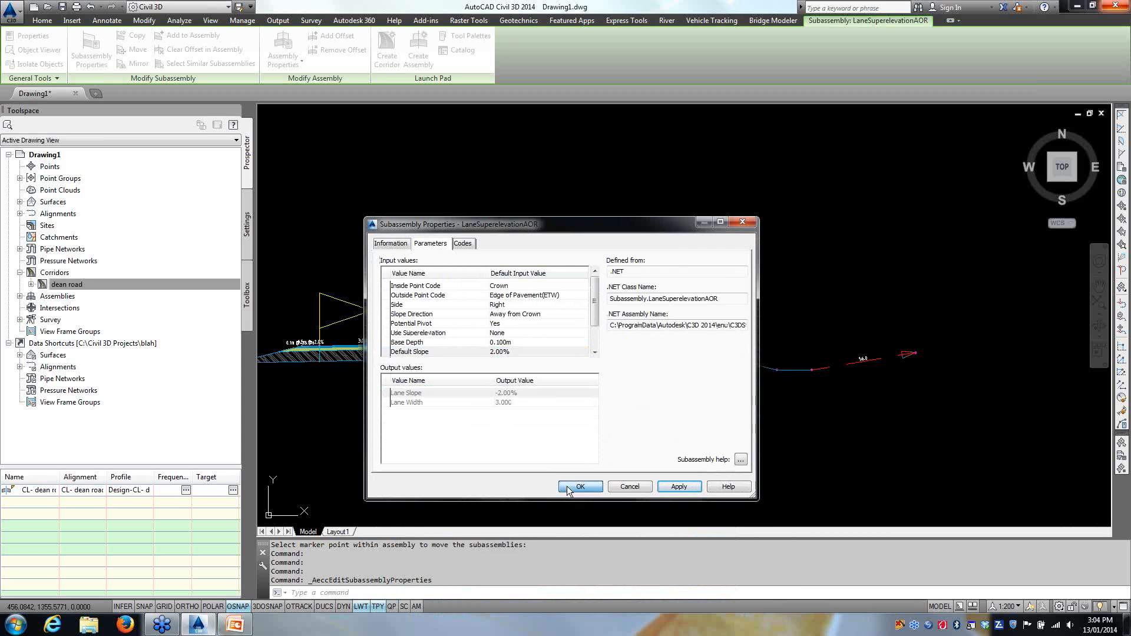
pyautogui.click(568, 487)
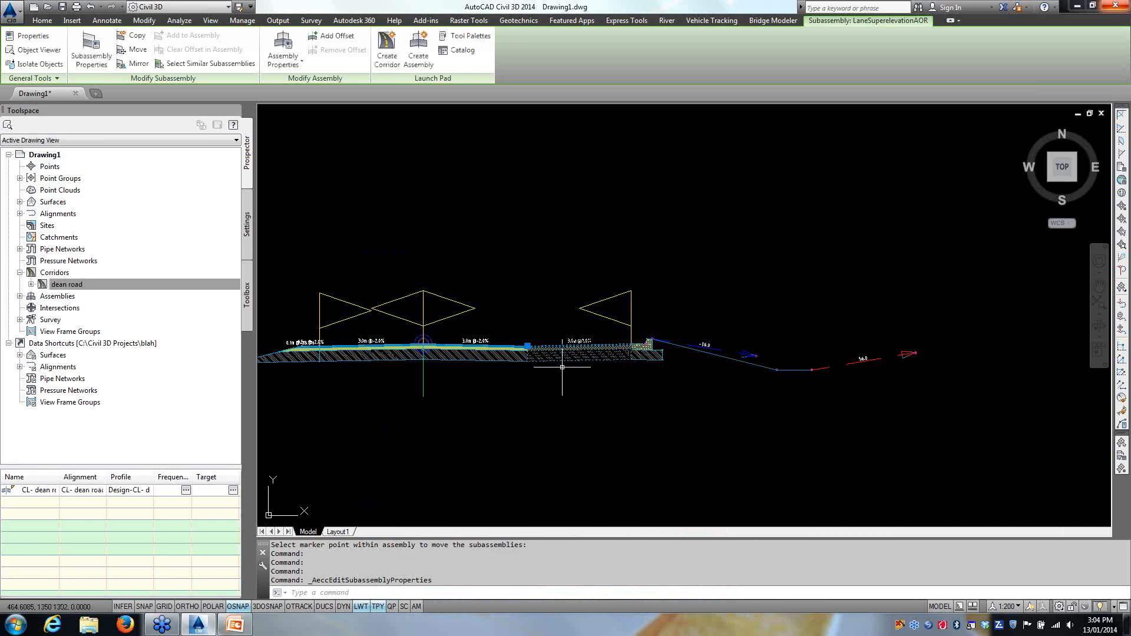
# Step: Set the width of the added outer lane subassembly to 1 m
pyautogui.moveTo(570, 361); pyautogui.dragTo(597, 358, button='middle')
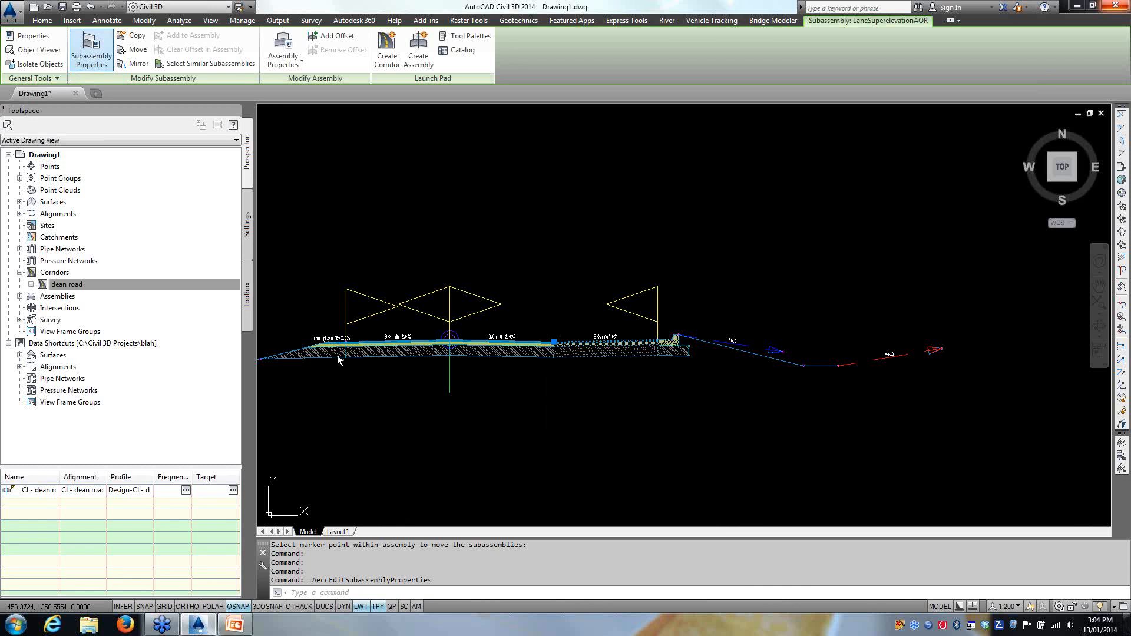
pyautogui.click(431, 244)
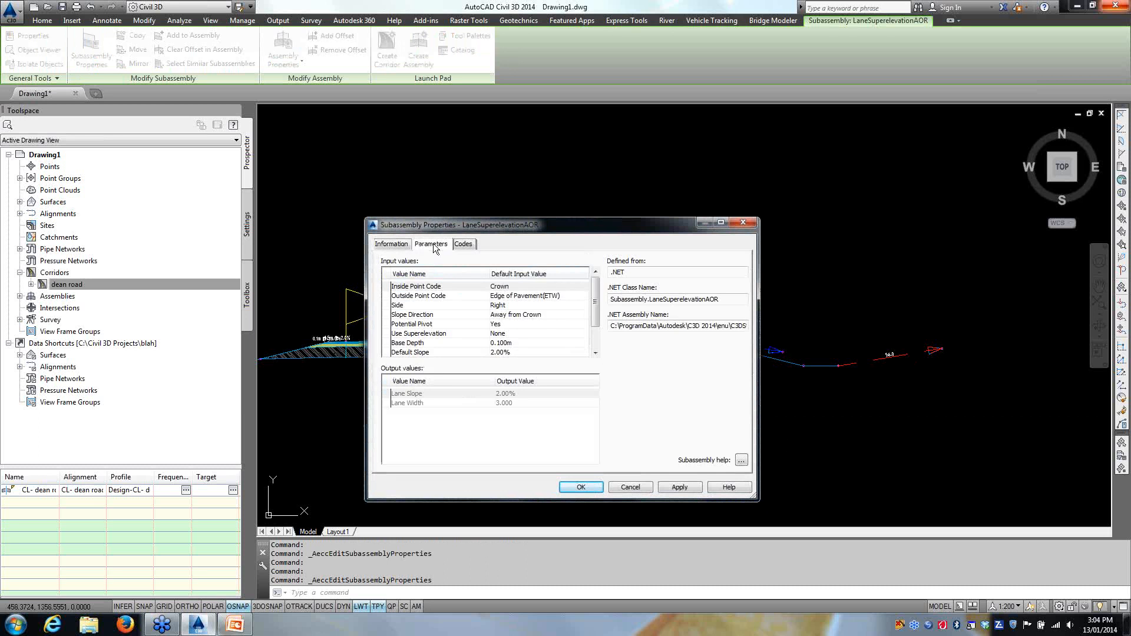
pyautogui.moveTo(598, 294); pyautogui.dragTo(600, 321)
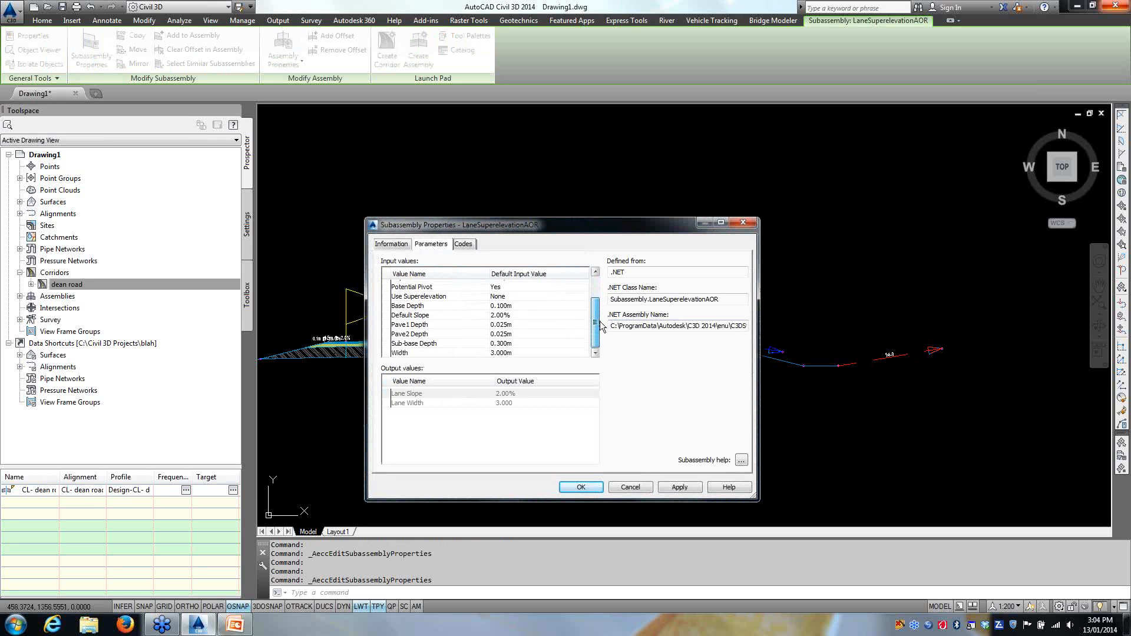
pyautogui.click(510, 355)
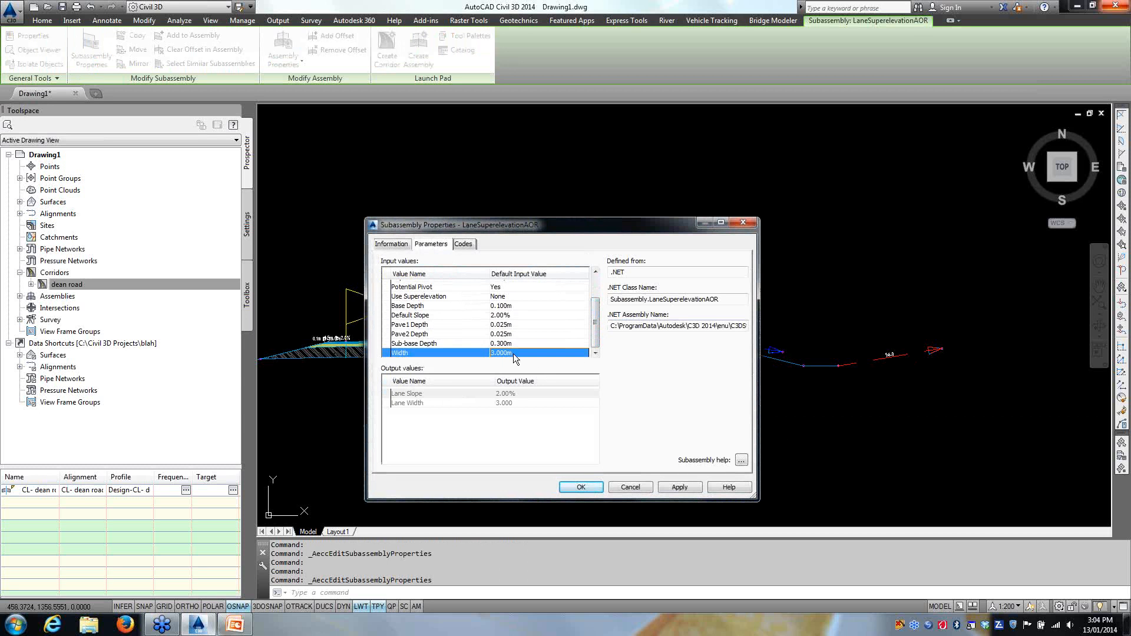
pyautogui.click(518, 352)
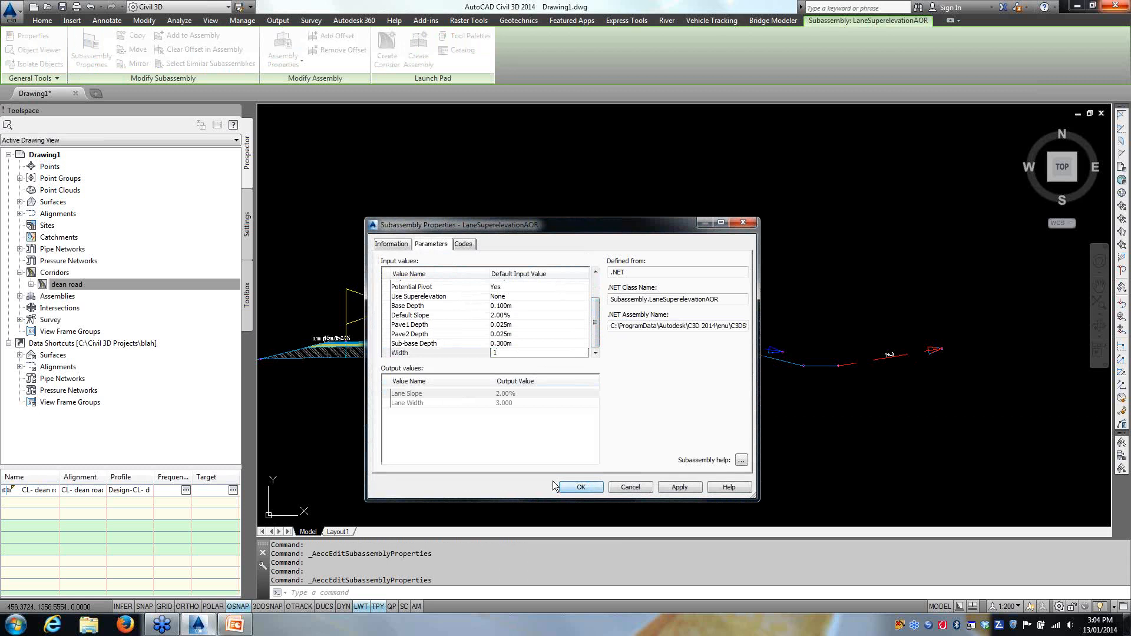
pyautogui.click(586, 492)
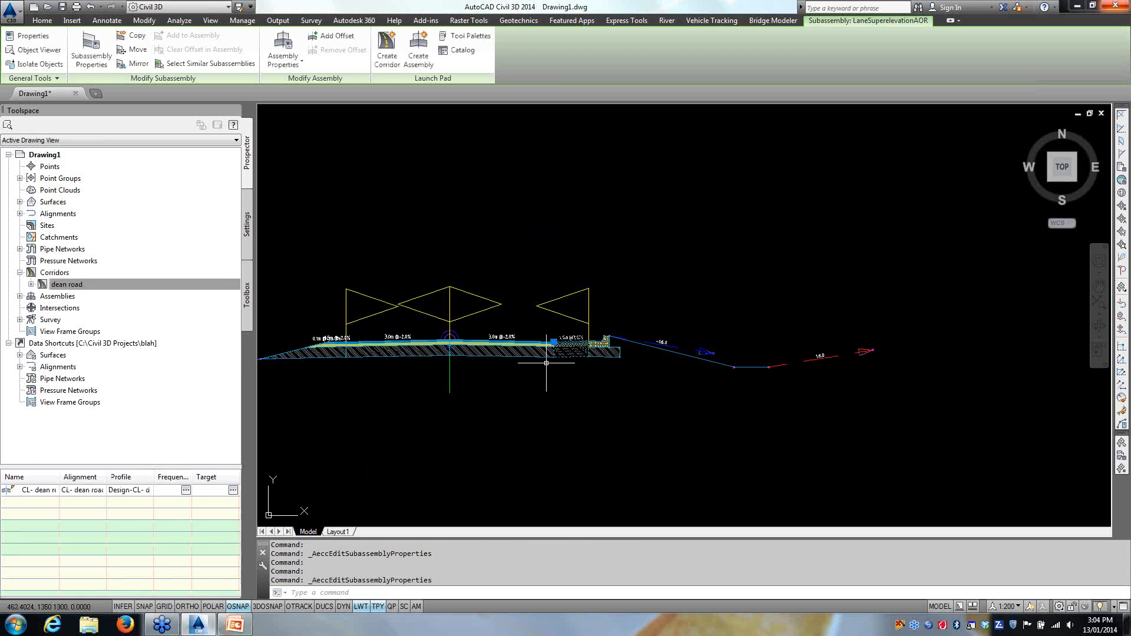
pyautogui.press('Escape')
pyautogui.scroll(4, 547, 362)
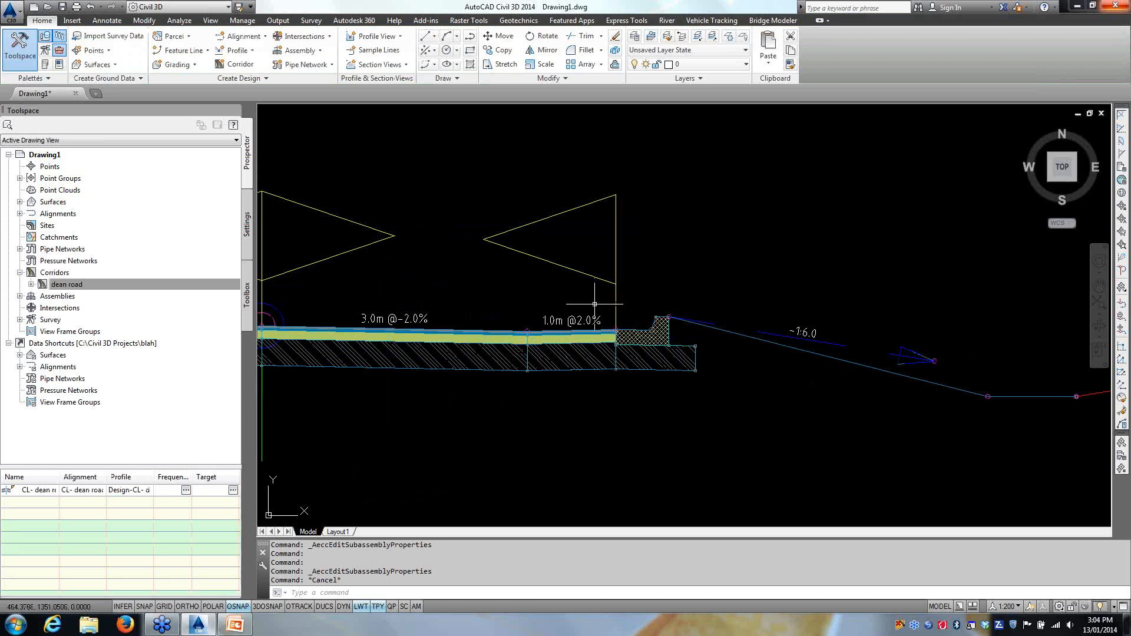
pyautogui.moveTo(564, 359); pyautogui.dragTo(660, 319, button='middle')
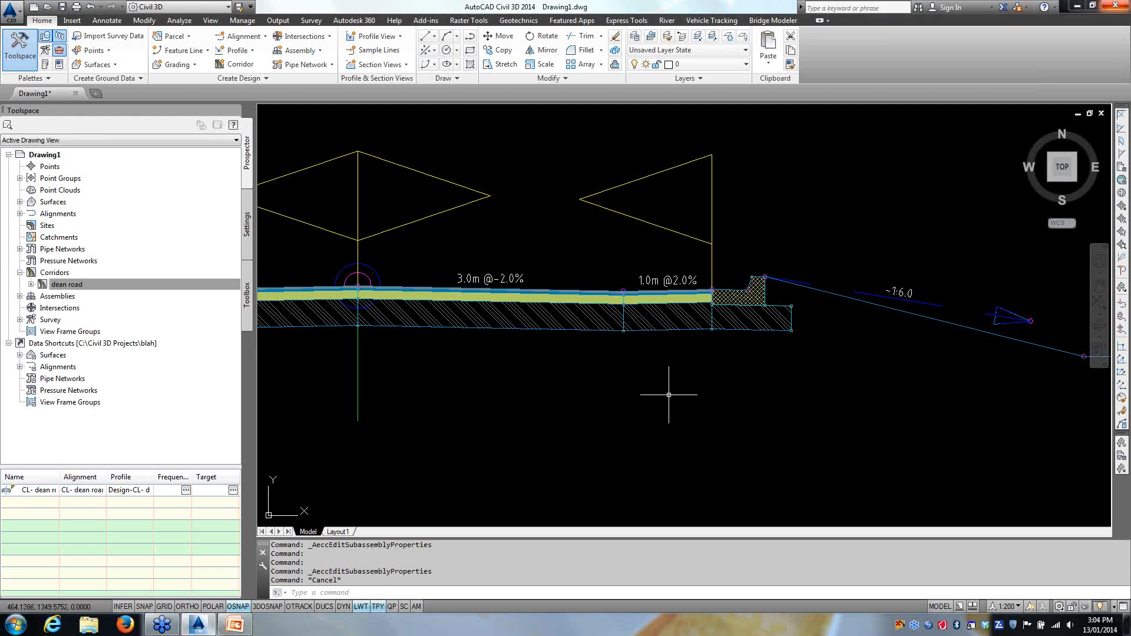
# Step: Split the dean road corridor region at about station 338.6 m, at the northern end of the lane widening
pyautogui.scroll(-5, 668, 395)
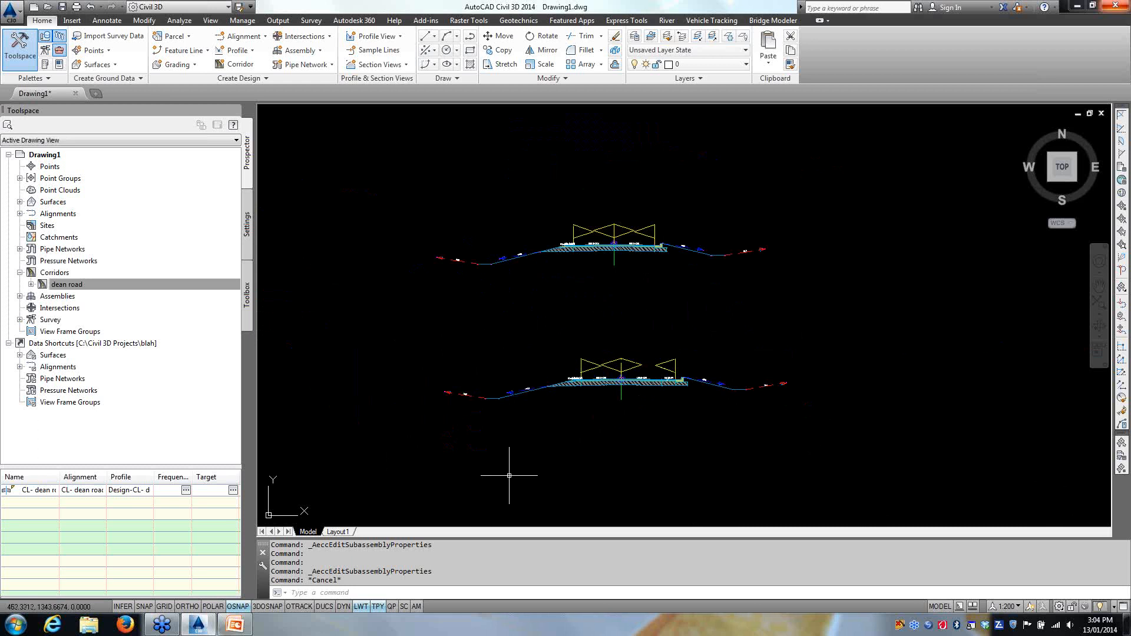
pyautogui.scroll(-9, 508, 475)
pyautogui.moveTo(486, 443); pyautogui.dragTo(694, 200, button='middle')
pyautogui.moveTo(520, 385); pyautogui.dragTo(756, 179, button='middle')
pyautogui.moveTo(568, 391); pyautogui.dragTo(701, 207, button='middle')
pyautogui.moveTo(592, 326); pyautogui.dragTo(561, 189, button='middle')
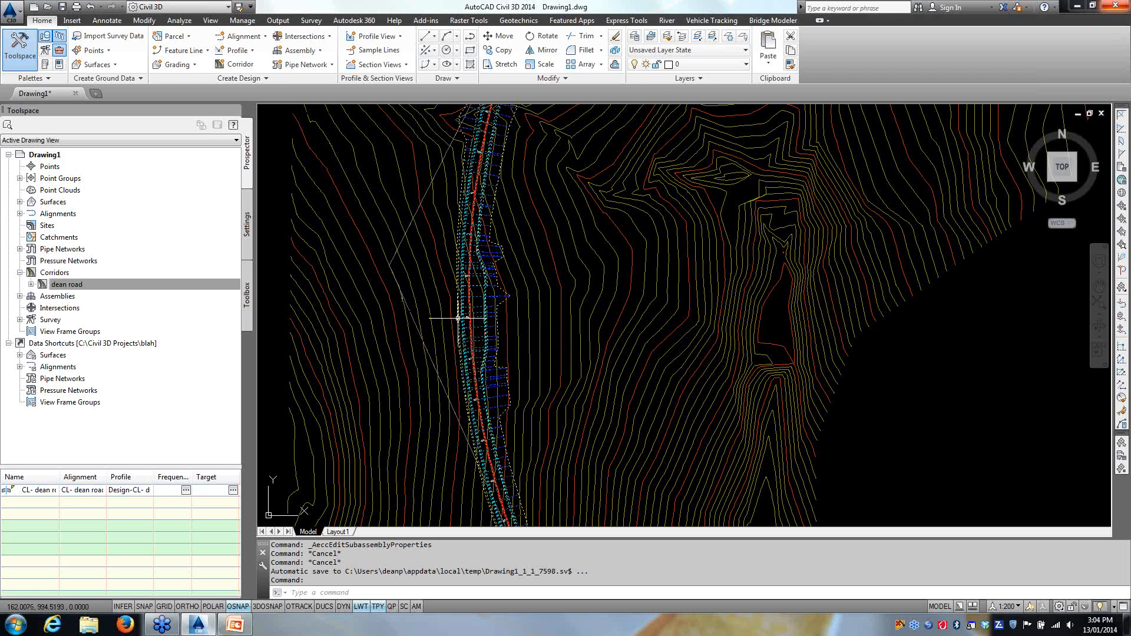
pyautogui.click(498, 296)
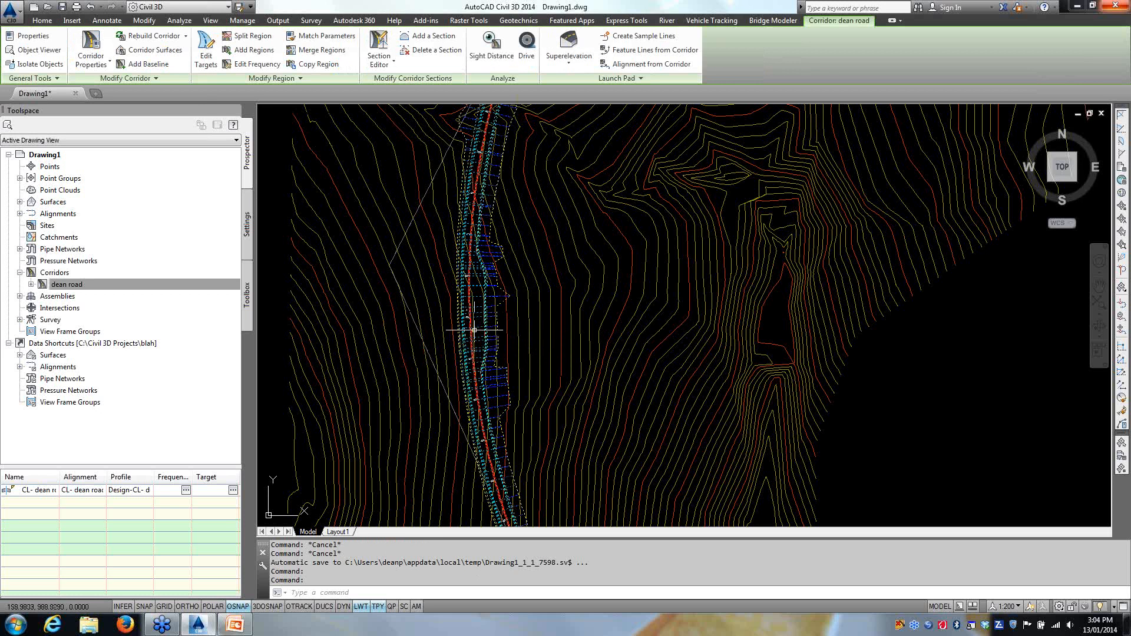
pyautogui.click(247, 36)
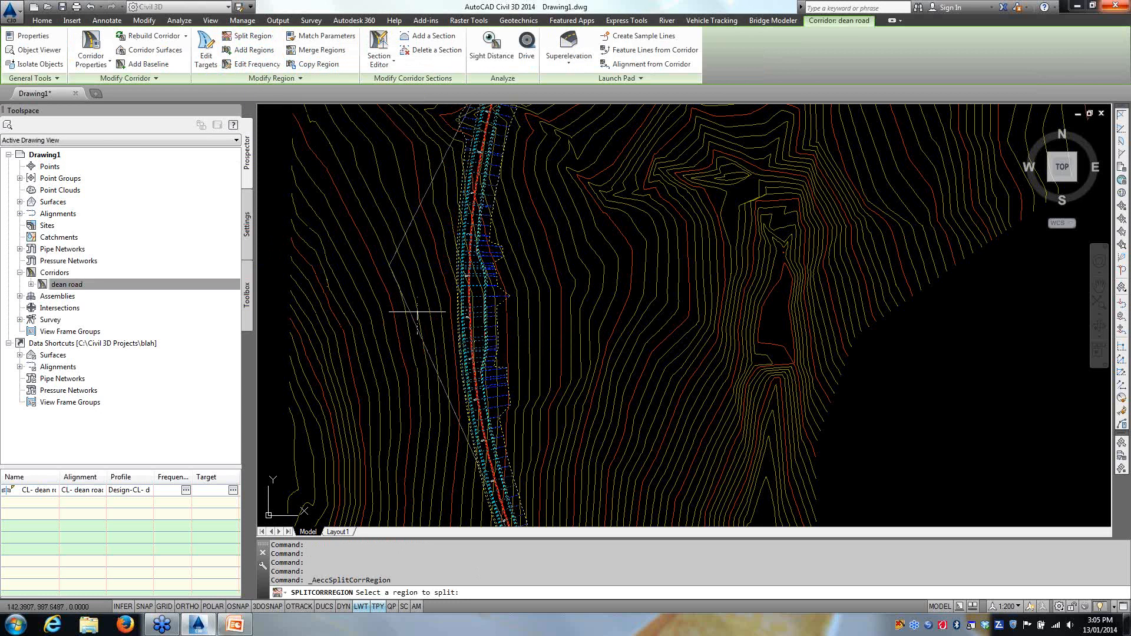
pyautogui.click(480, 302)
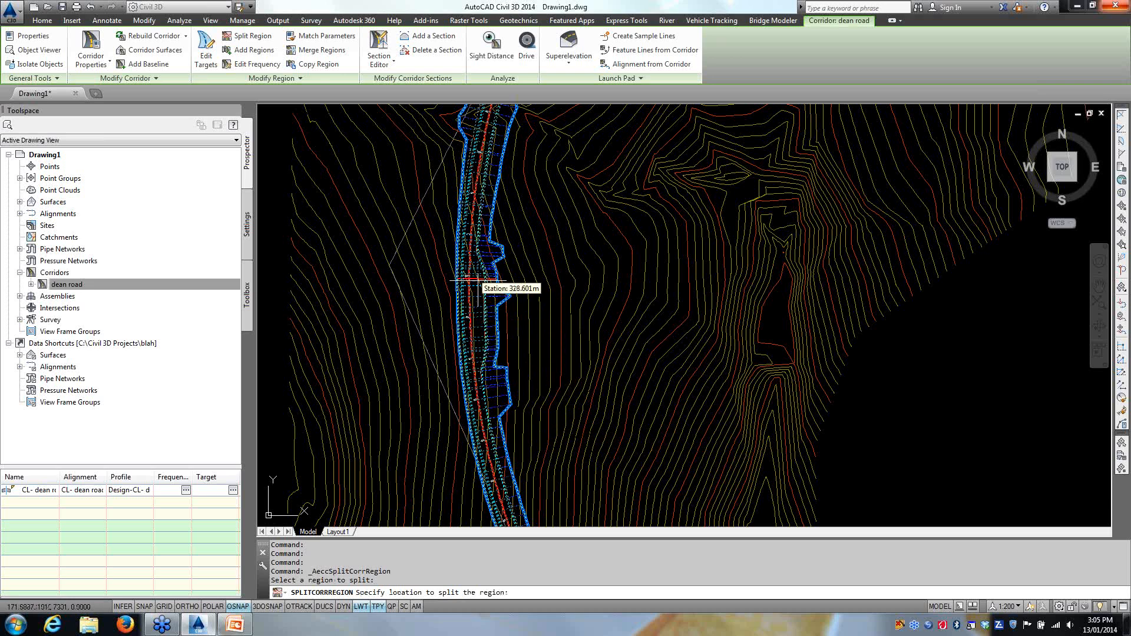
pyautogui.scroll(8, 454, 282)
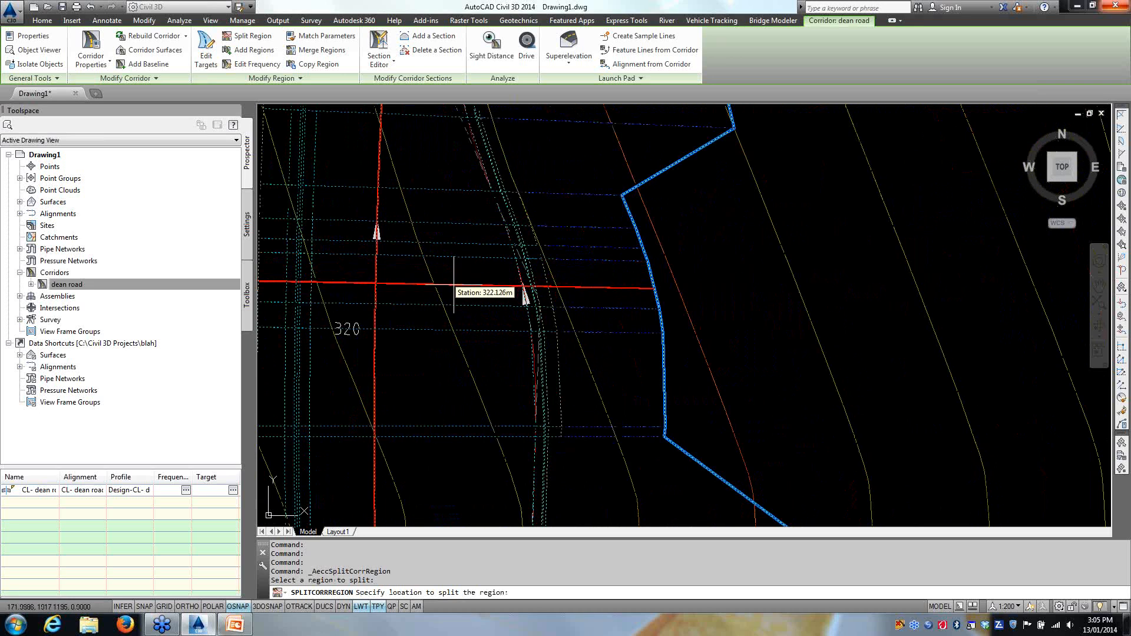
pyautogui.scroll(-3, 454, 285)
pyautogui.moveTo(454, 287); pyautogui.dragTo(517, 428, button='middle')
pyautogui.scroll(-3, 518, 427)
pyautogui.scroll(8, 496, 292)
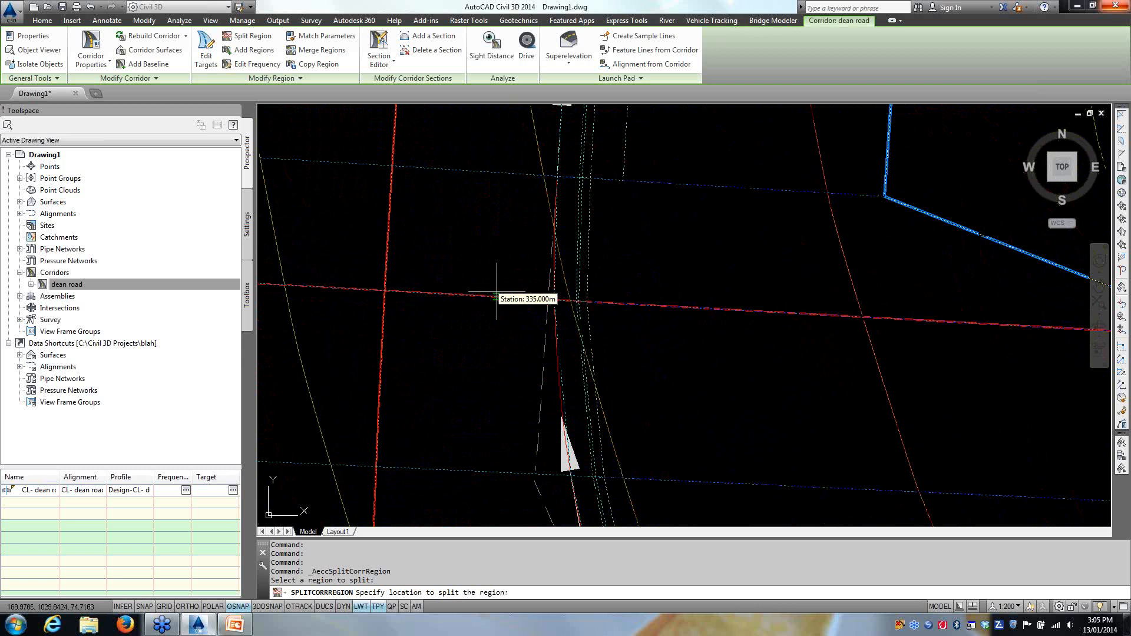
pyautogui.scroll(-2, 487, 247)
pyautogui.moveTo(487, 247); pyautogui.dragTo(506, 365, button='middle')
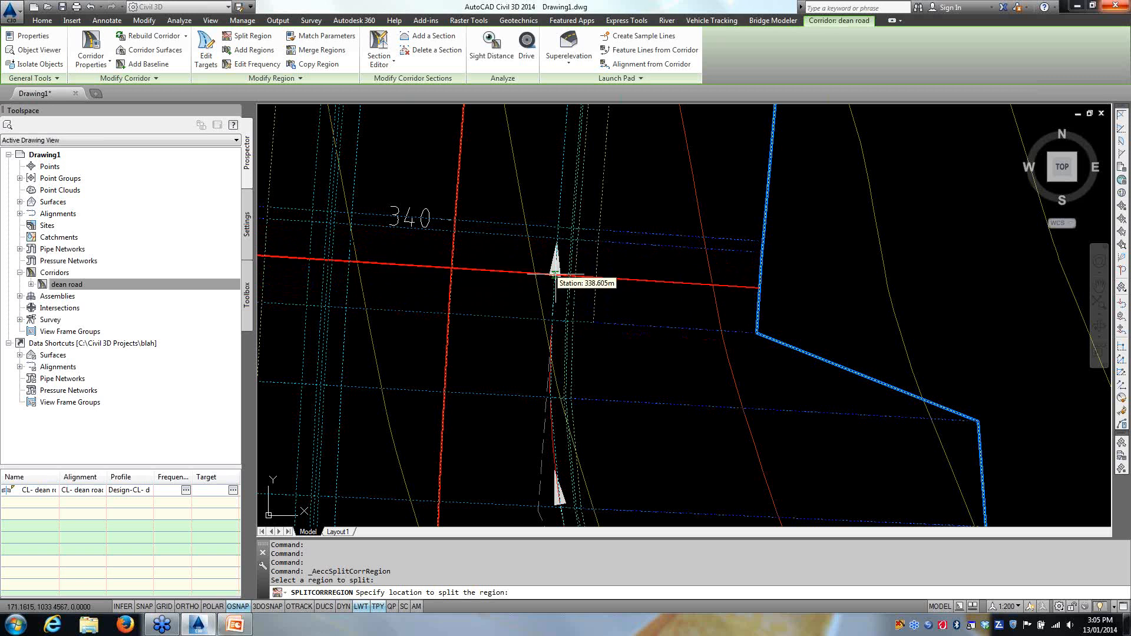
pyautogui.click(629, 276)
pyautogui.scroll(-6, 629, 276)
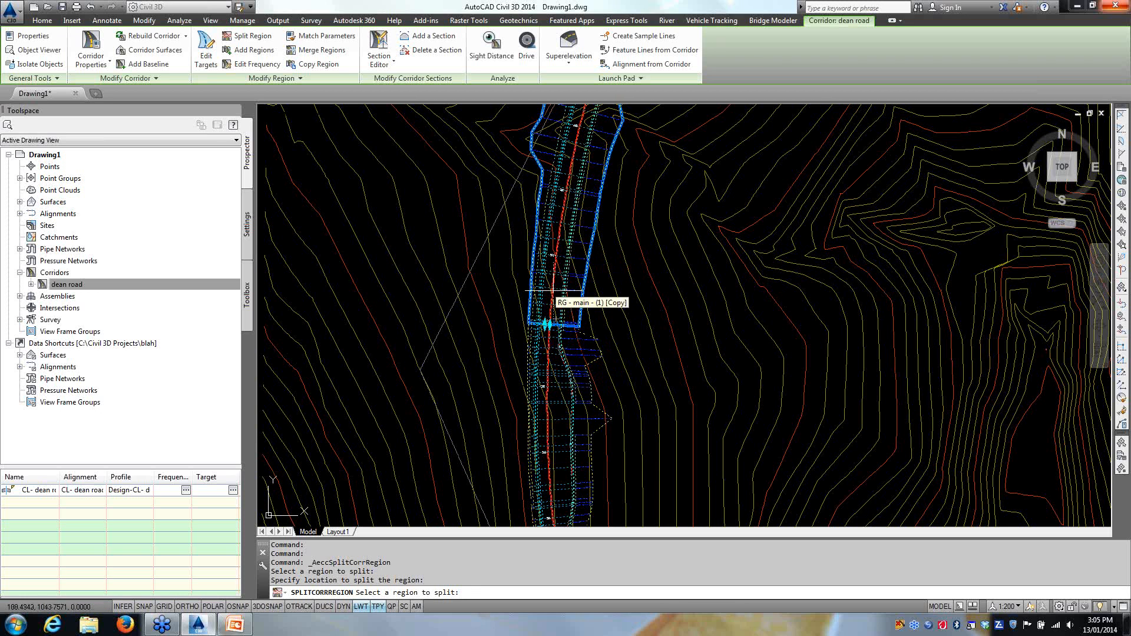
# Step: Split the dean road corridor region again at about station 267 m, at the southern end of the lane widening
pyautogui.scroll(5, 542, 359)
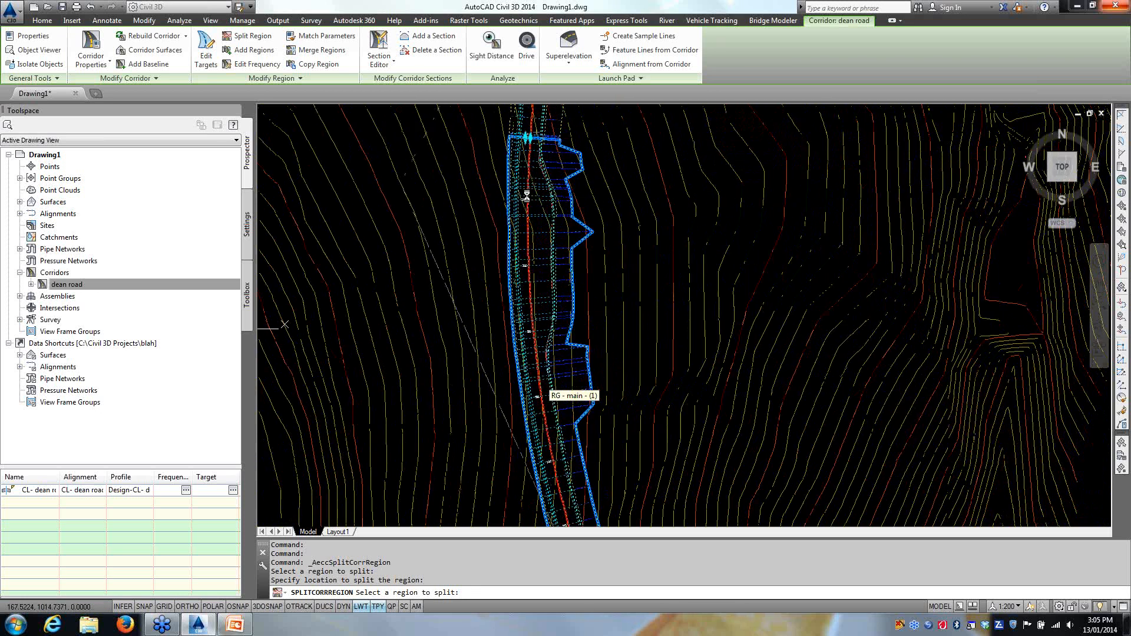
pyautogui.scroll(3, 543, 354)
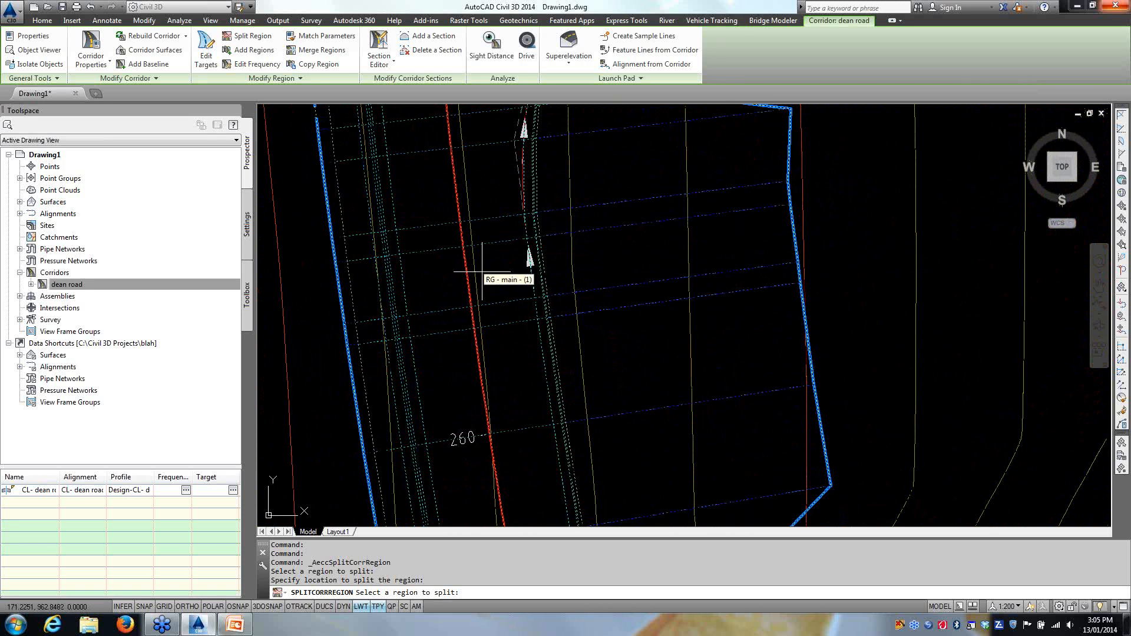
pyautogui.click(501, 273)
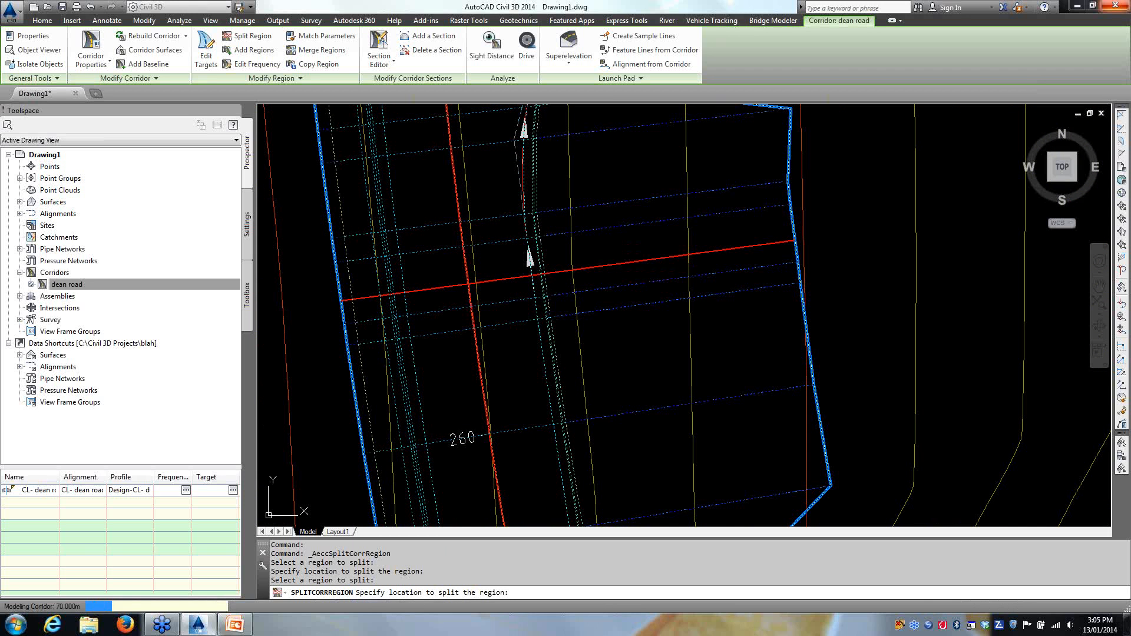
pyautogui.click(628, 262)
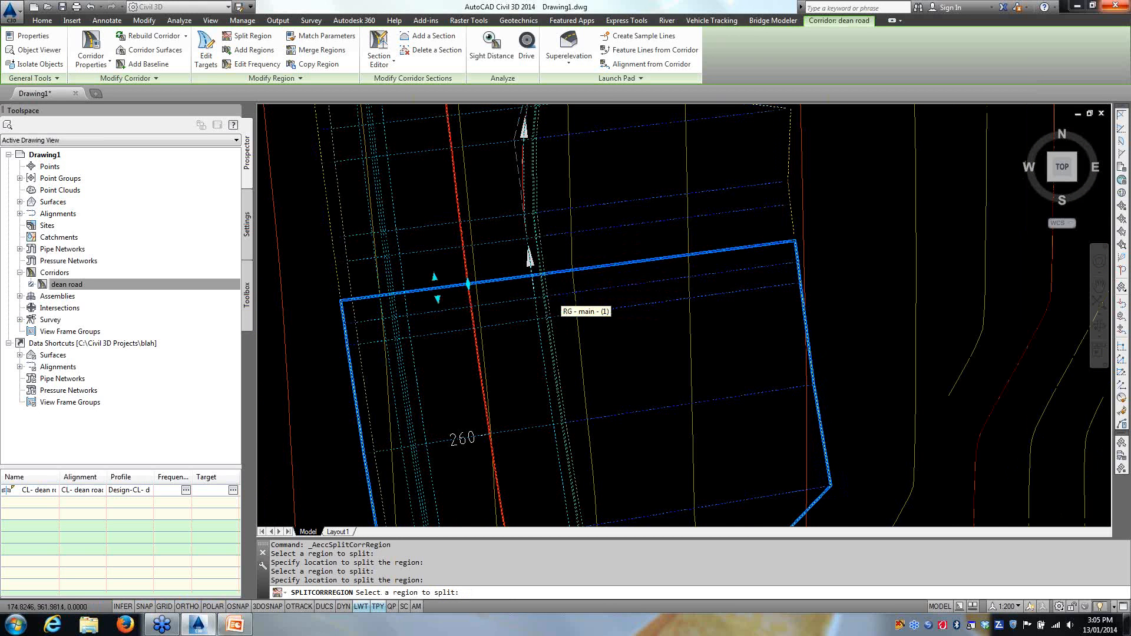
pyautogui.scroll(-4, 538, 298)
pyautogui.press('Escape')
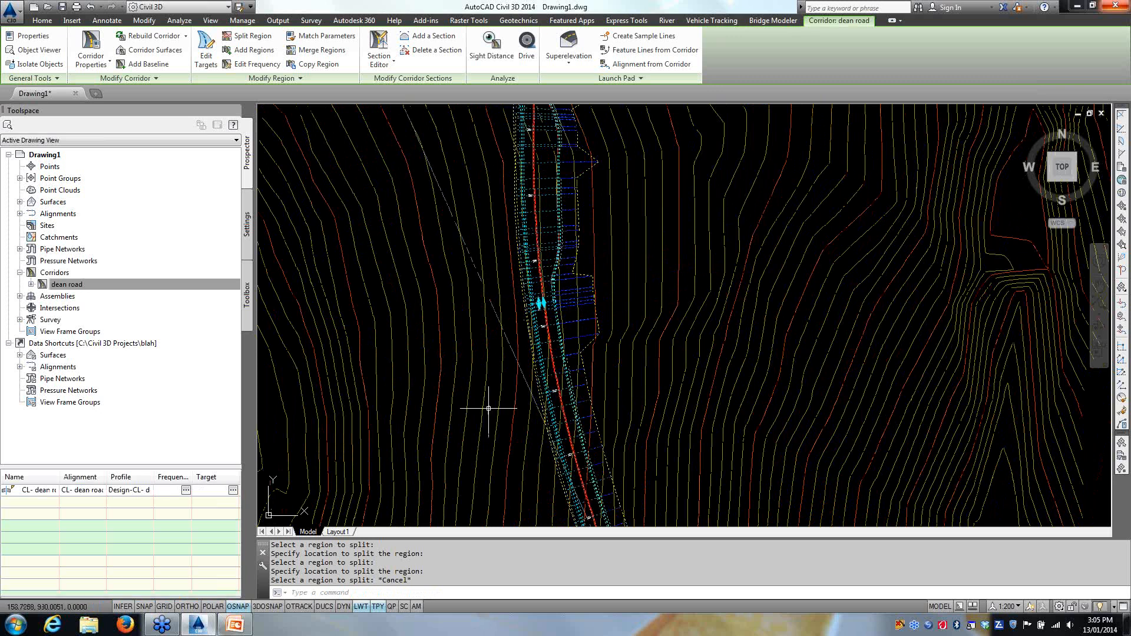
pyautogui.scroll(-3, 474, 377)
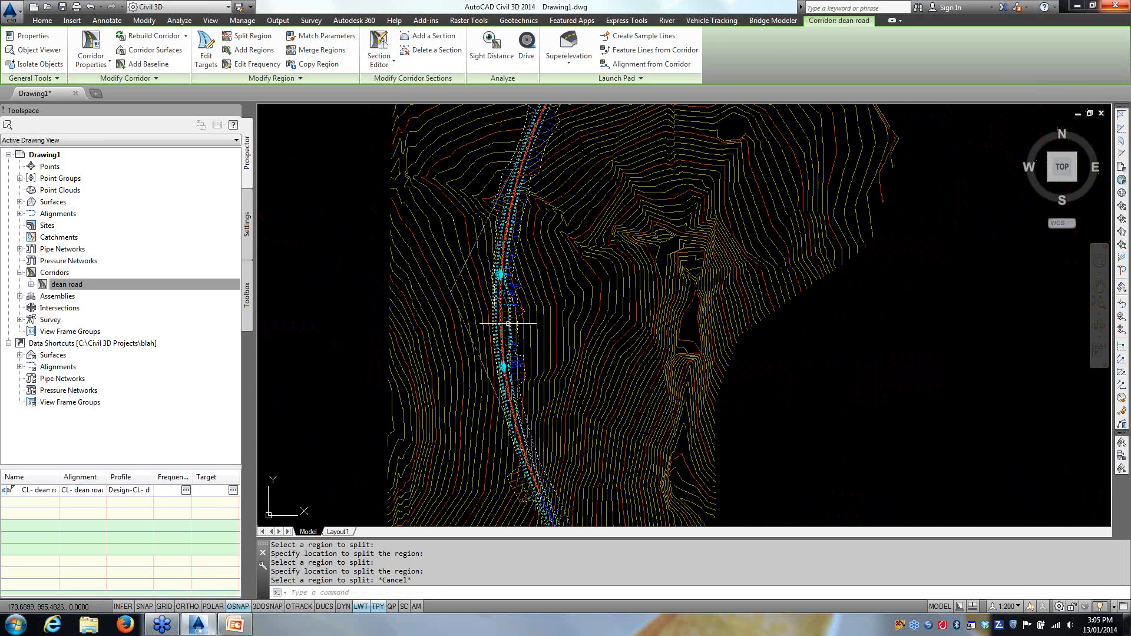
pyautogui.scroll(4, 506, 271)
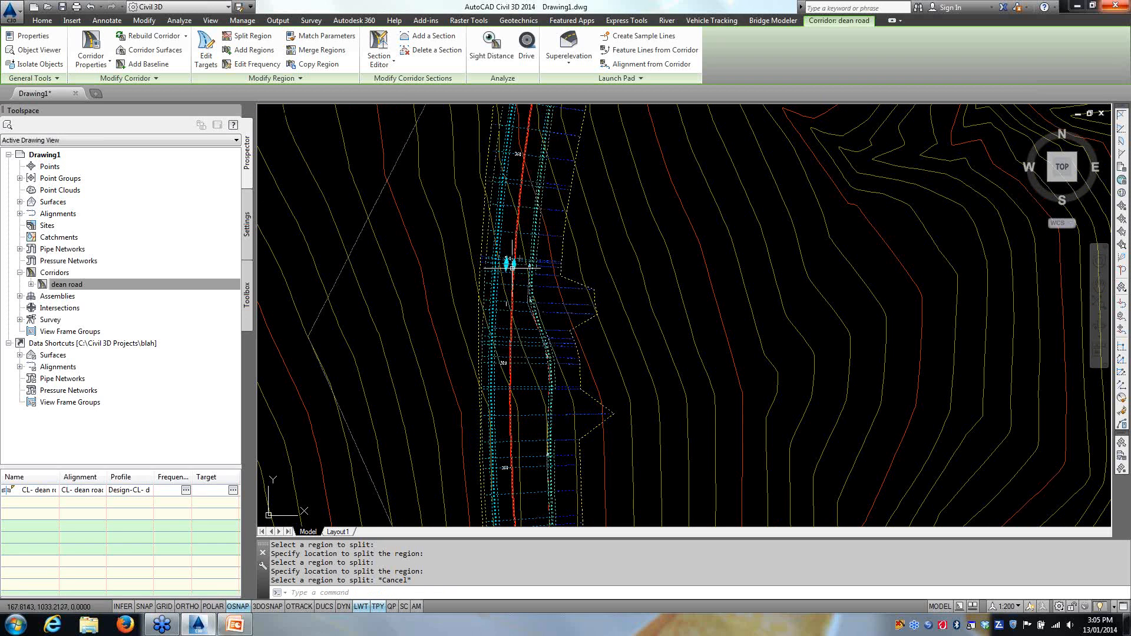
pyautogui.click(514, 264)
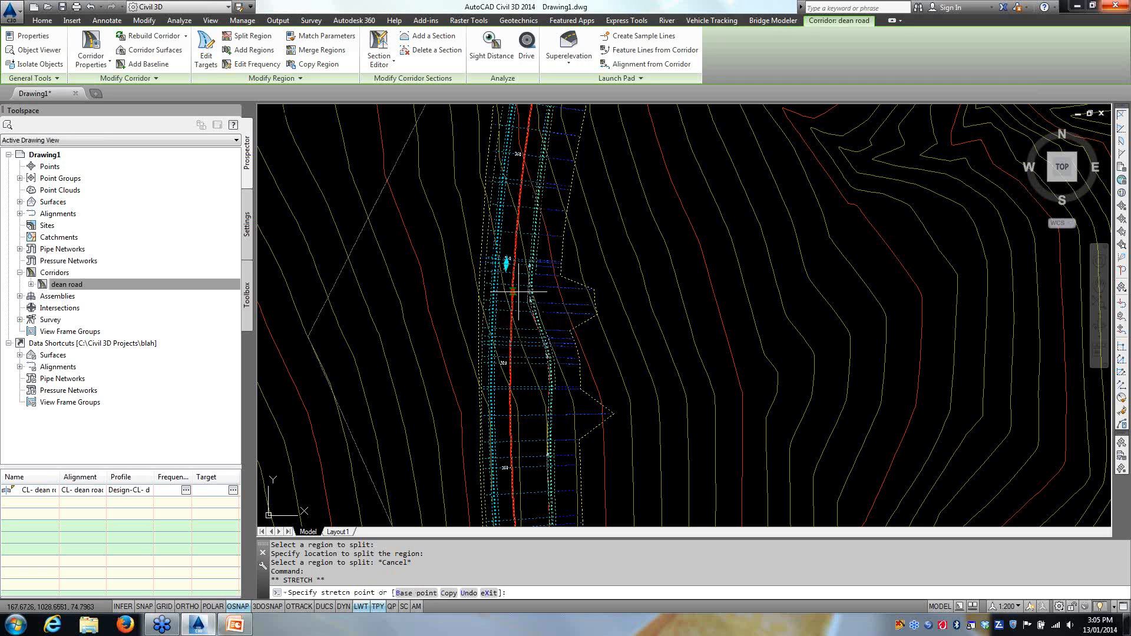
pyautogui.press('Escape')
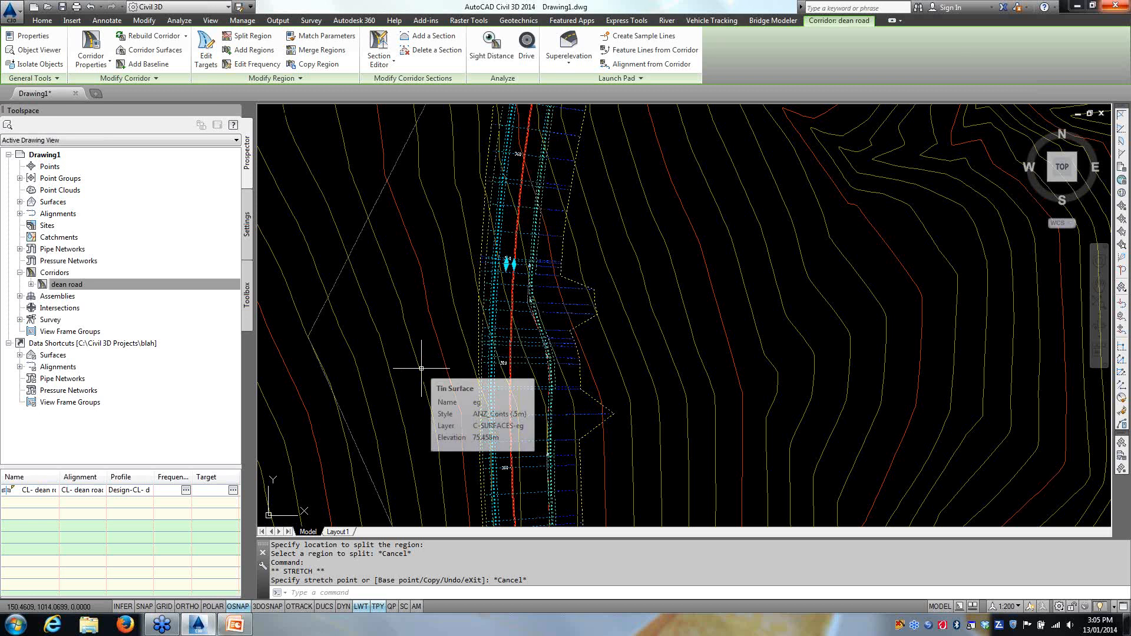
pyautogui.moveTo(408, 369)
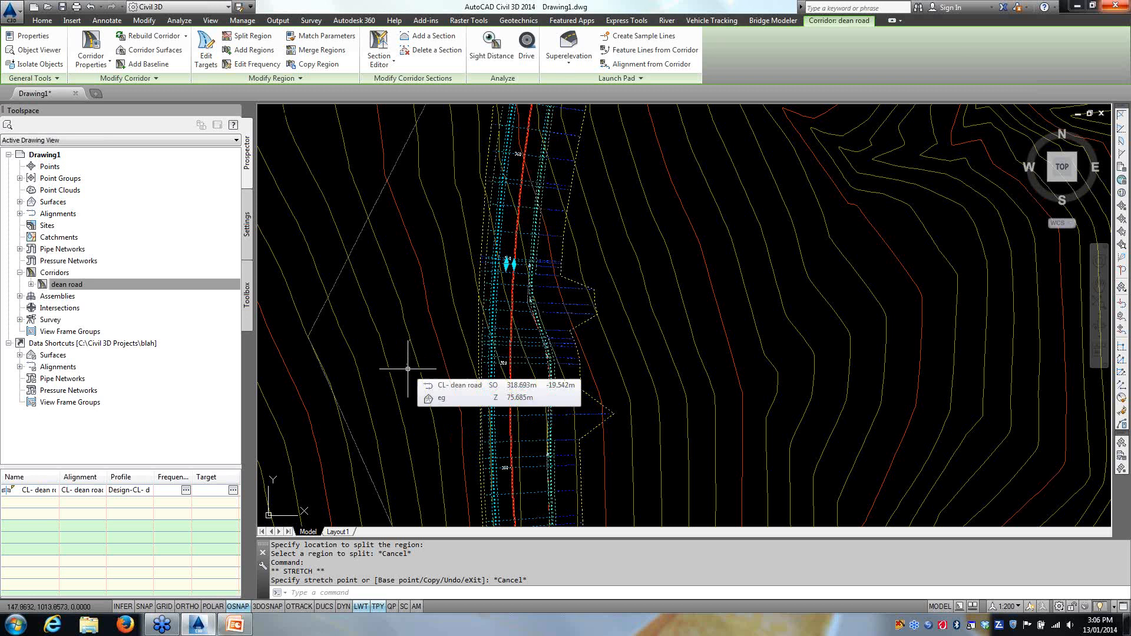
pyautogui.scroll(-4, 408, 368)
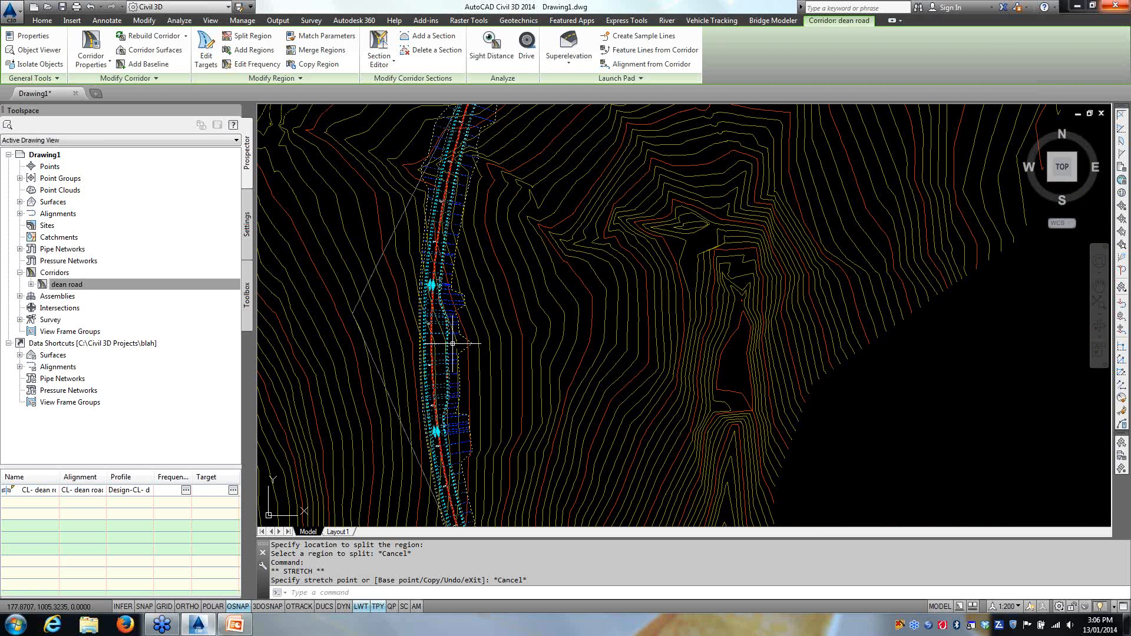
# Step: Assign the busbay assembly to the middle dean road corridor region that spans the lane widening
pyautogui.click(453, 344)
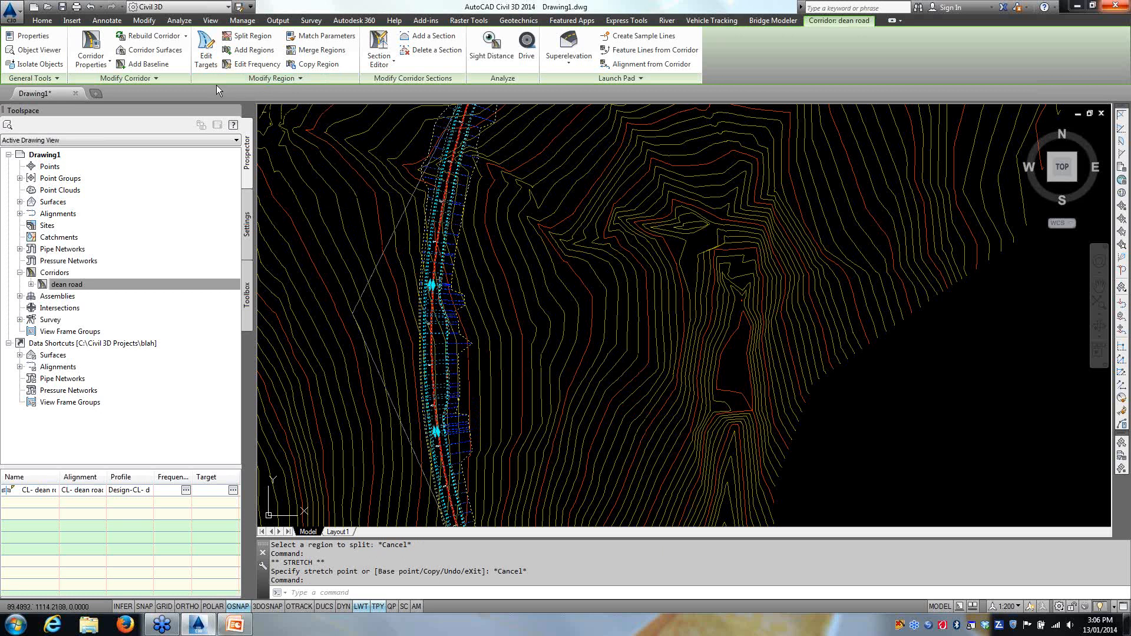
pyautogui.click(300, 77)
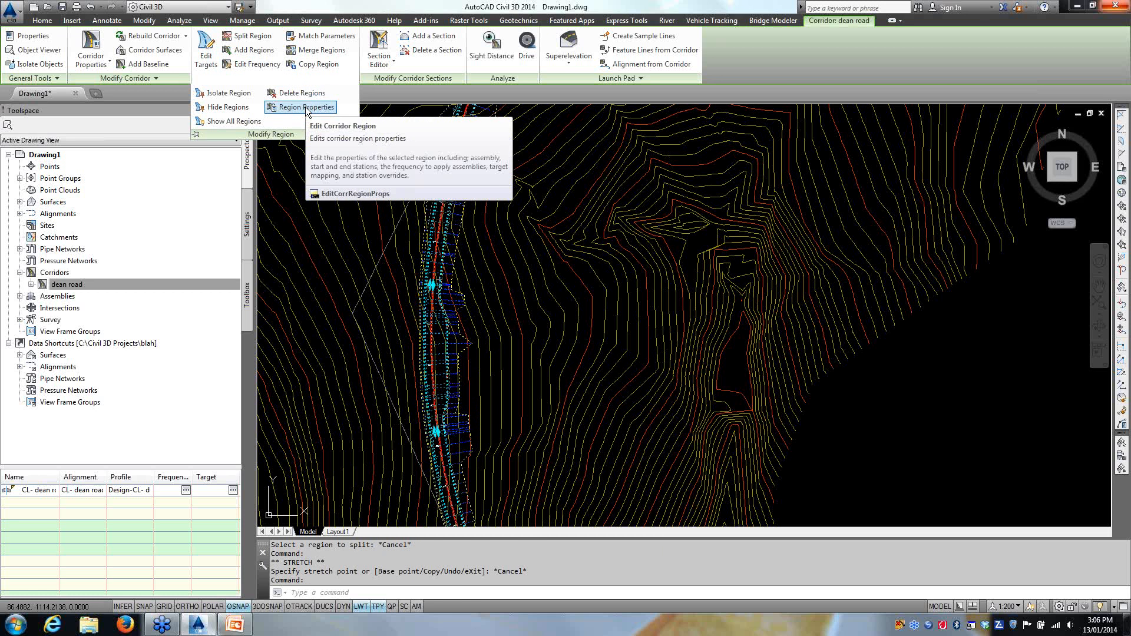
pyautogui.click(306, 108)
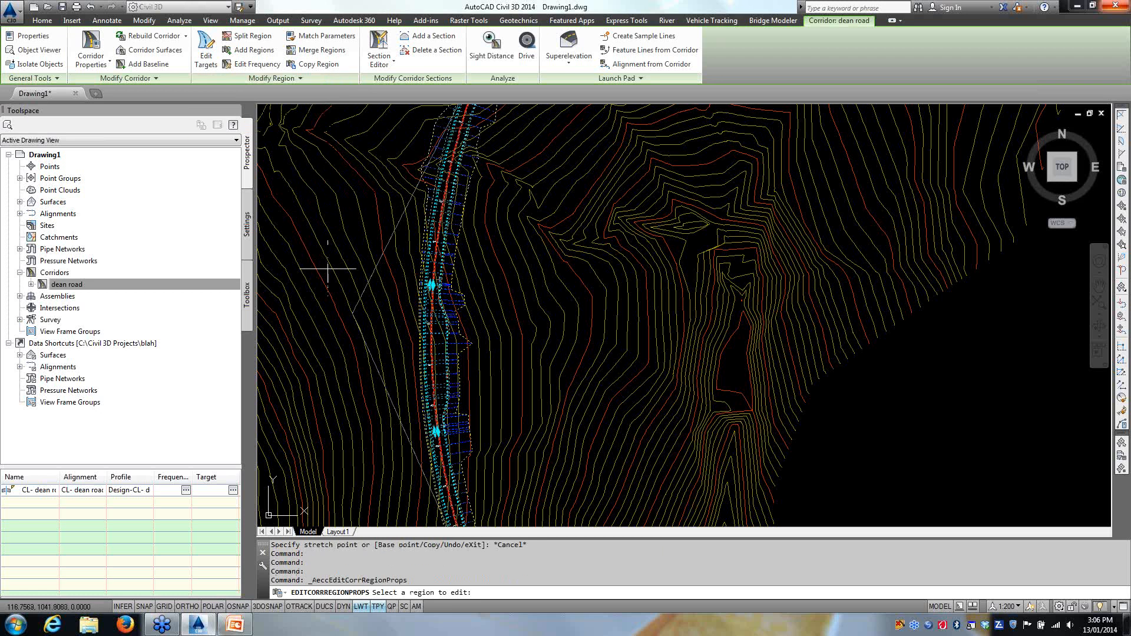
pyautogui.click(440, 351)
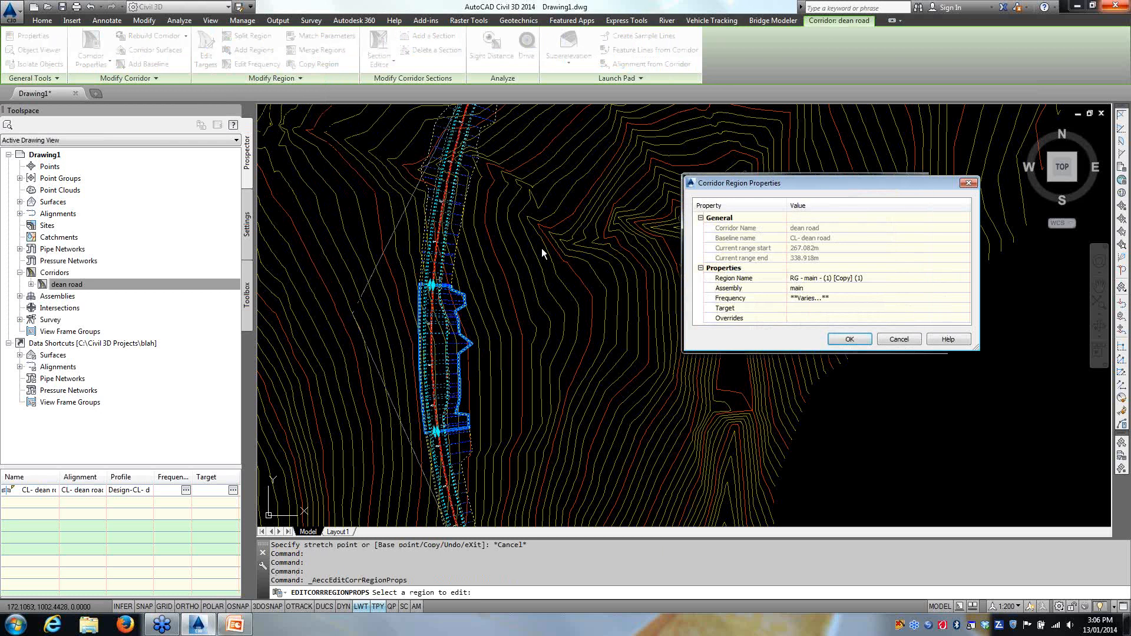
pyautogui.moveTo(779, 187); pyautogui.dragTo(586, 141)
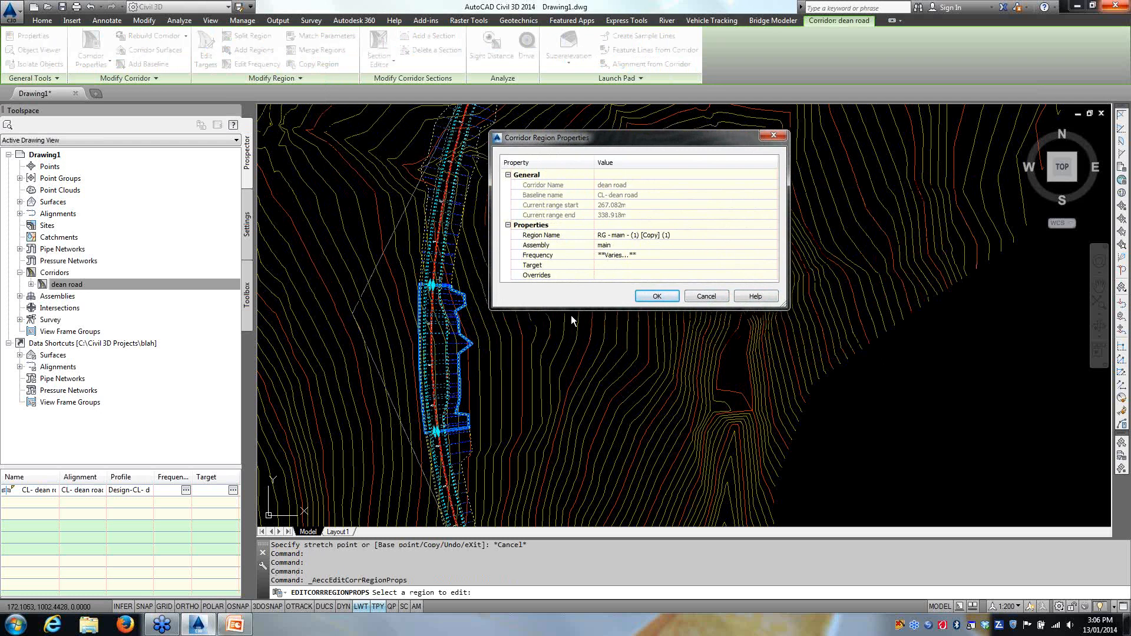
pyautogui.click(623, 245)
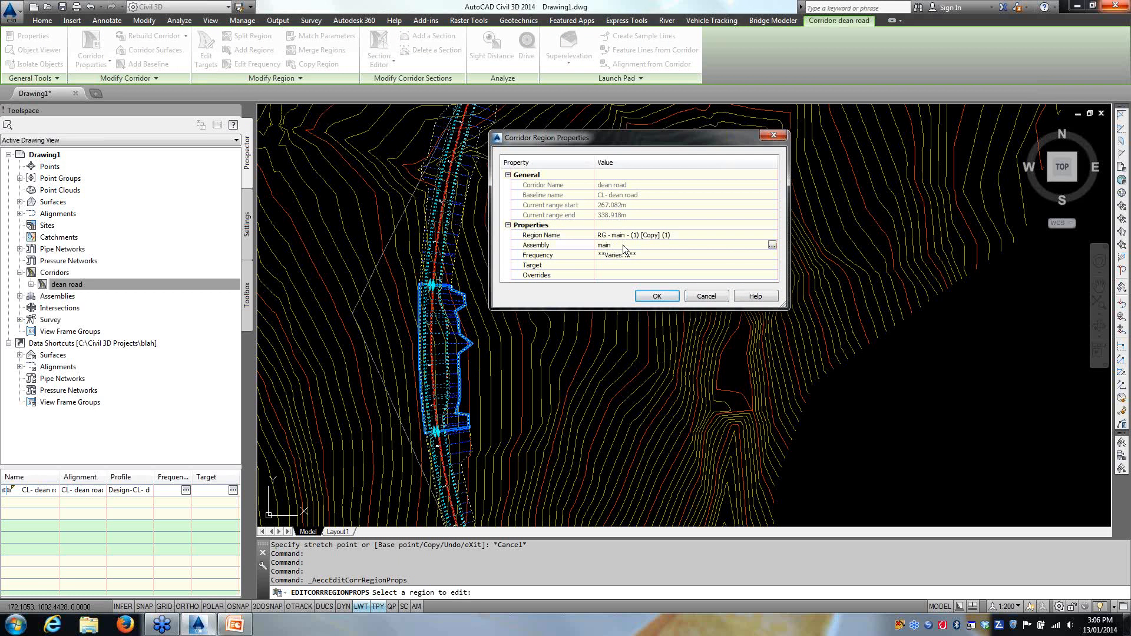
pyautogui.click(771, 245)
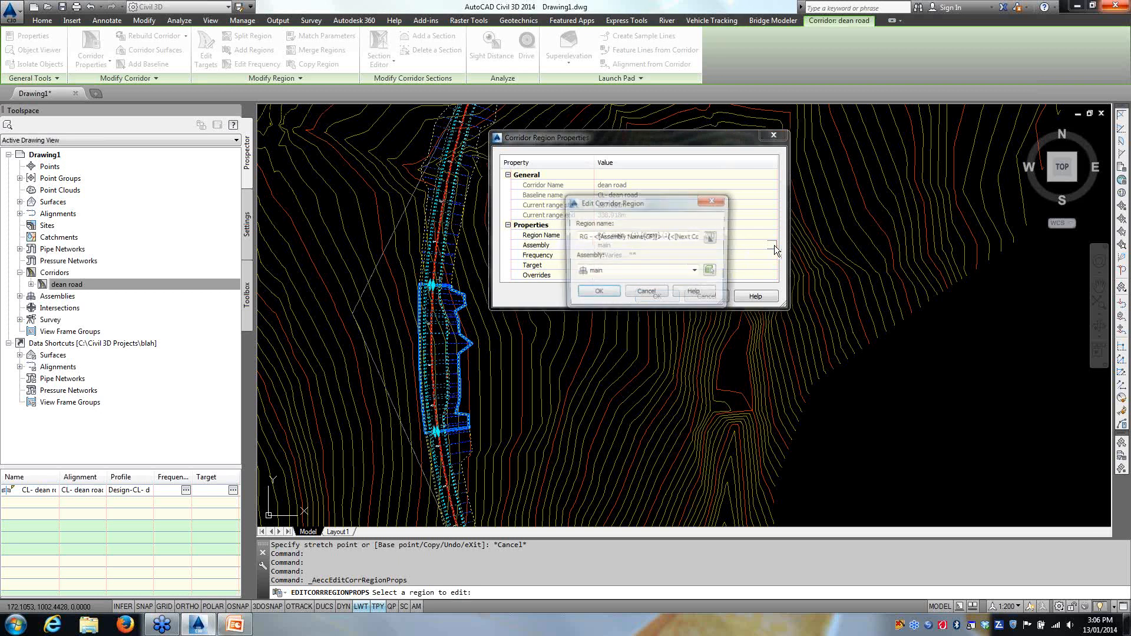
pyautogui.click(695, 271)
pyautogui.click(606, 289)
pyautogui.click(597, 294)
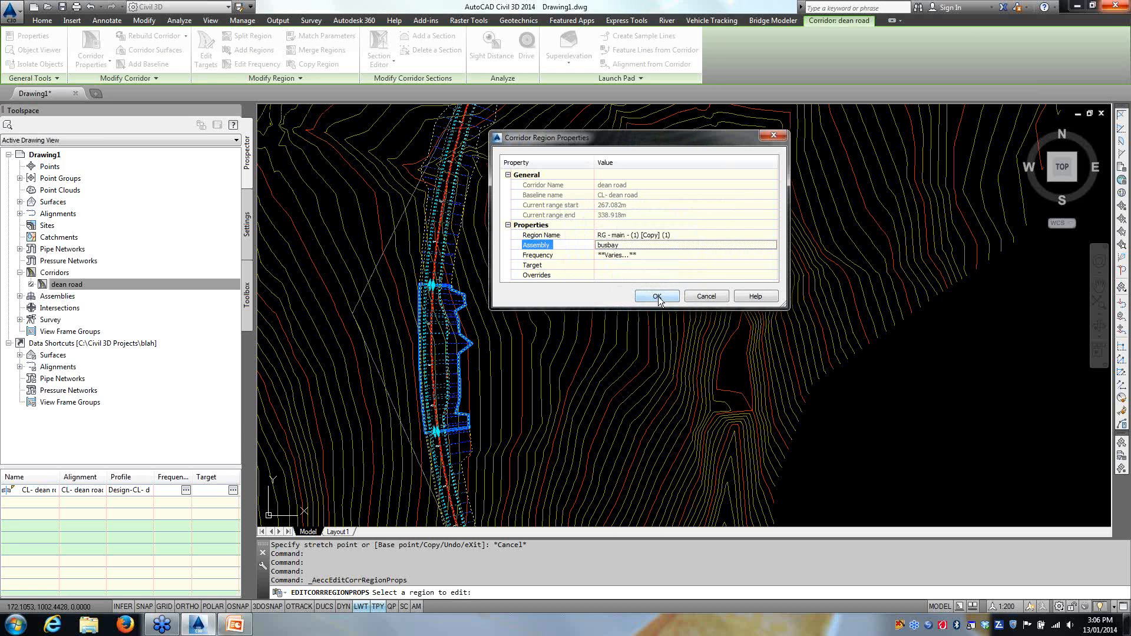
pyautogui.click(657, 297)
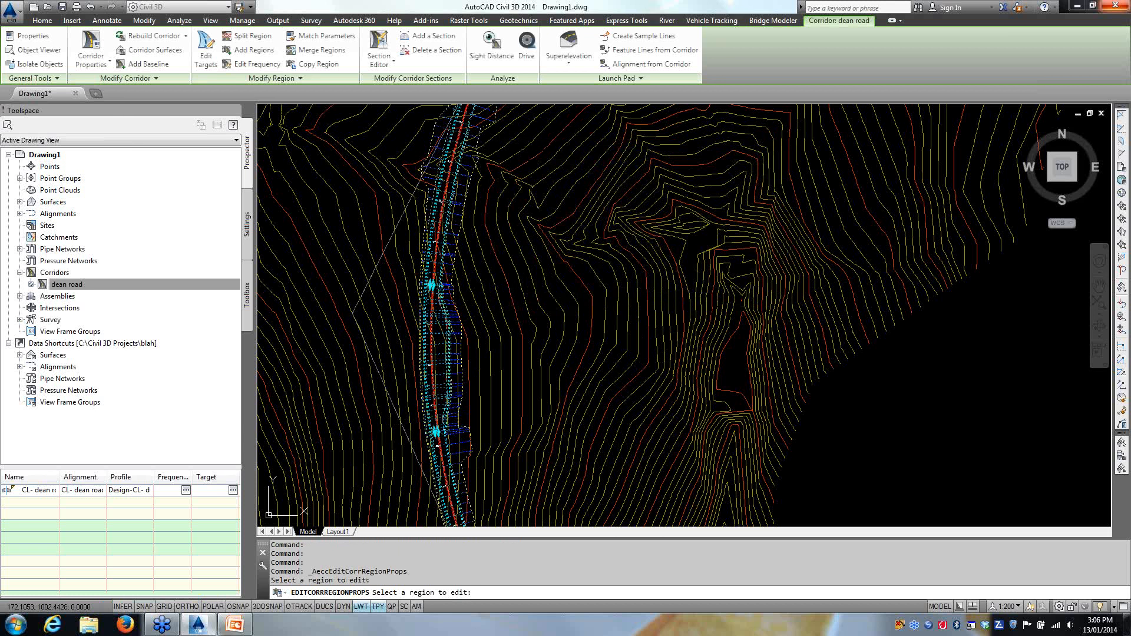
pyautogui.scroll(5, 430, 338)
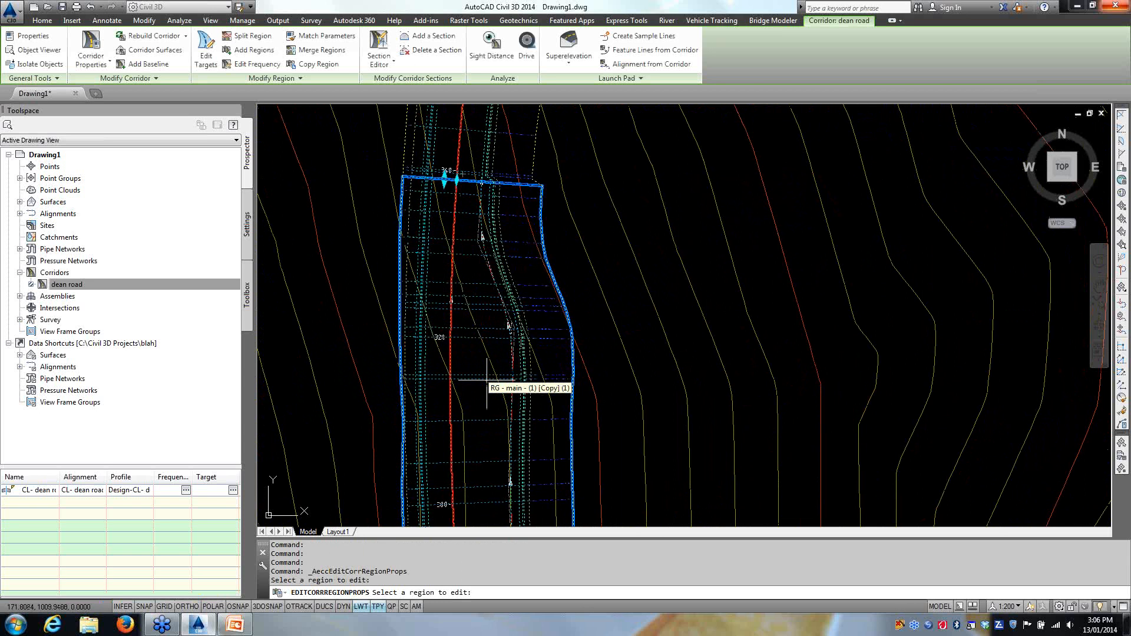
pyautogui.press('Escape')
pyautogui.press('F3')
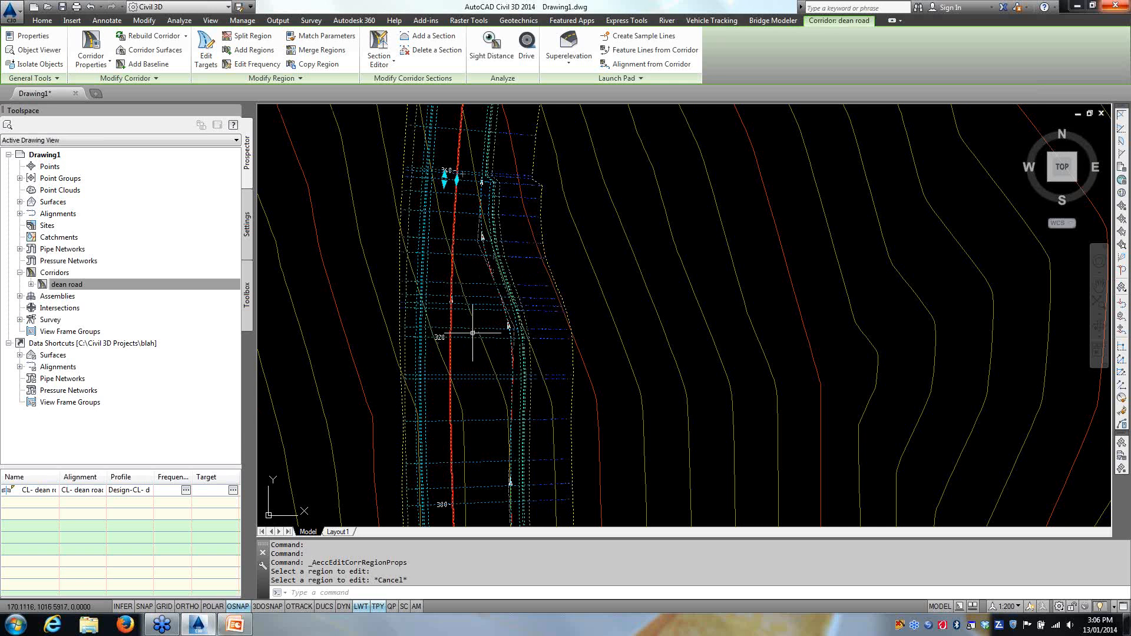
# Step: Check the surface, width and elevation targets mapped to the busbay corridor region, without changing them
pyautogui.scroll(-2, 471, 339)
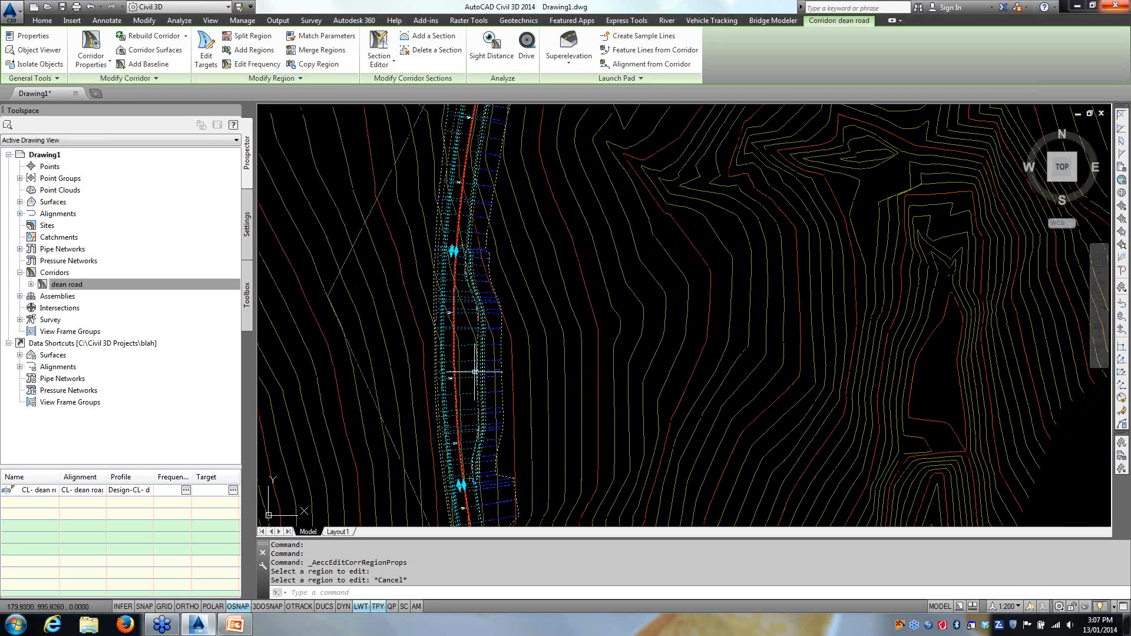
pyautogui.click(207, 51)
pyautogui.click(470, 341)
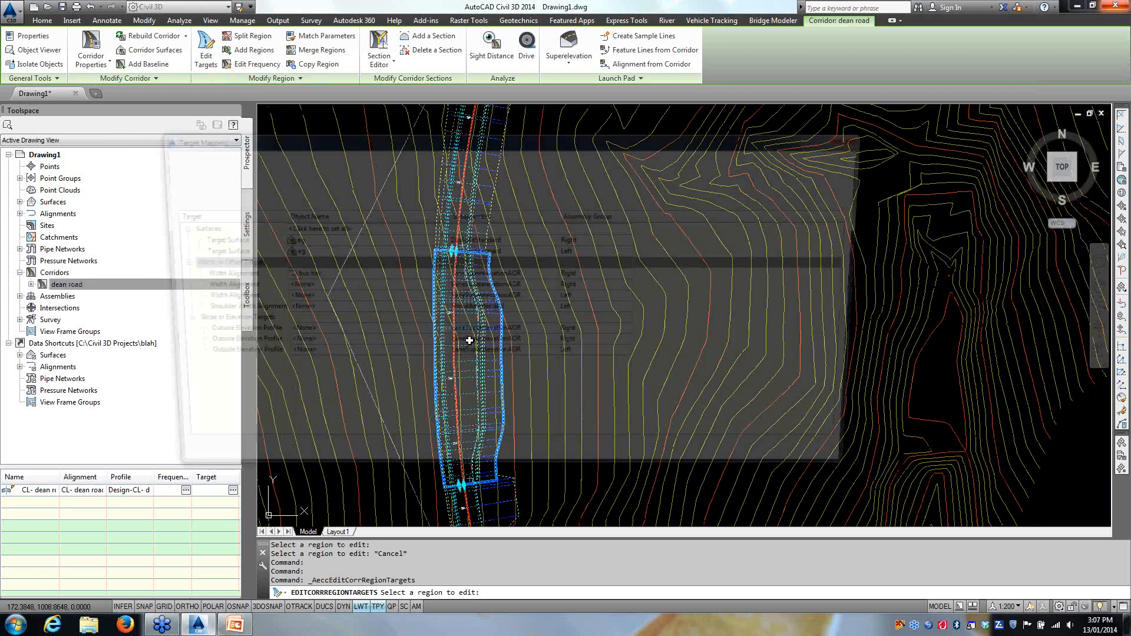
pyautogui.moveTo(482, 138); pyautogui.dragTo(520, 134)
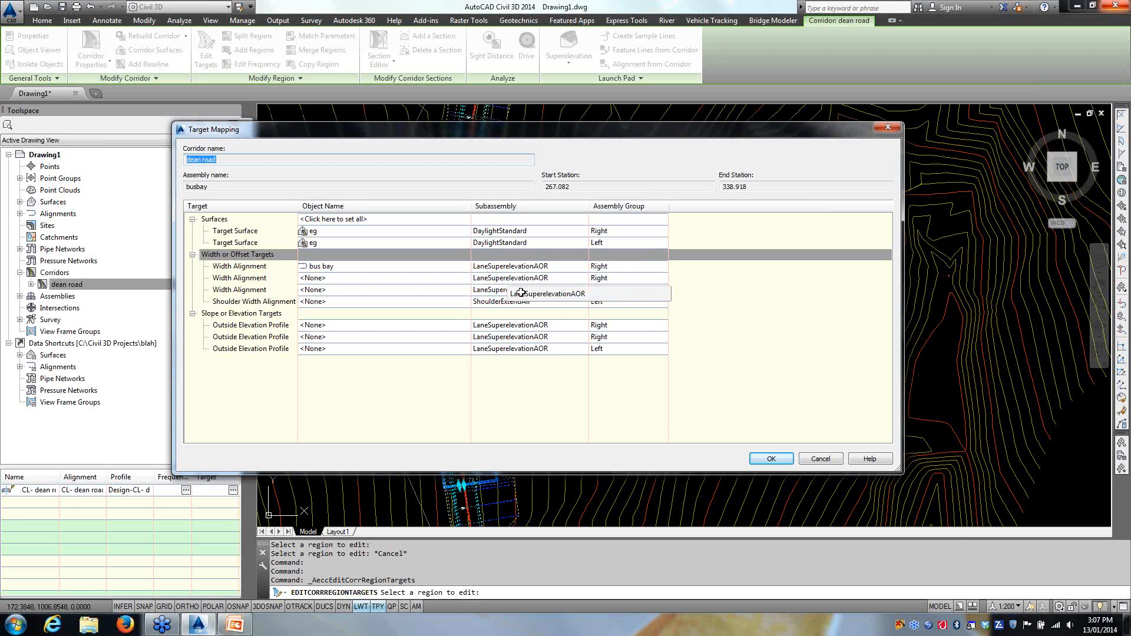
pyautogui.click(820, 458)
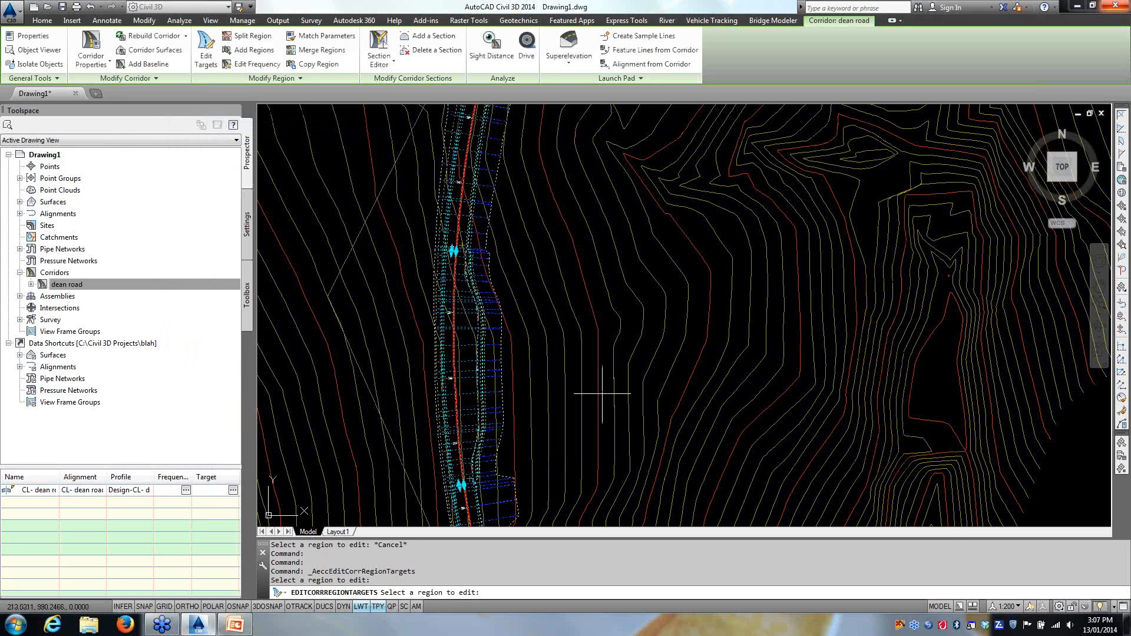
pyautogui.scroll(-6, 586, 379)
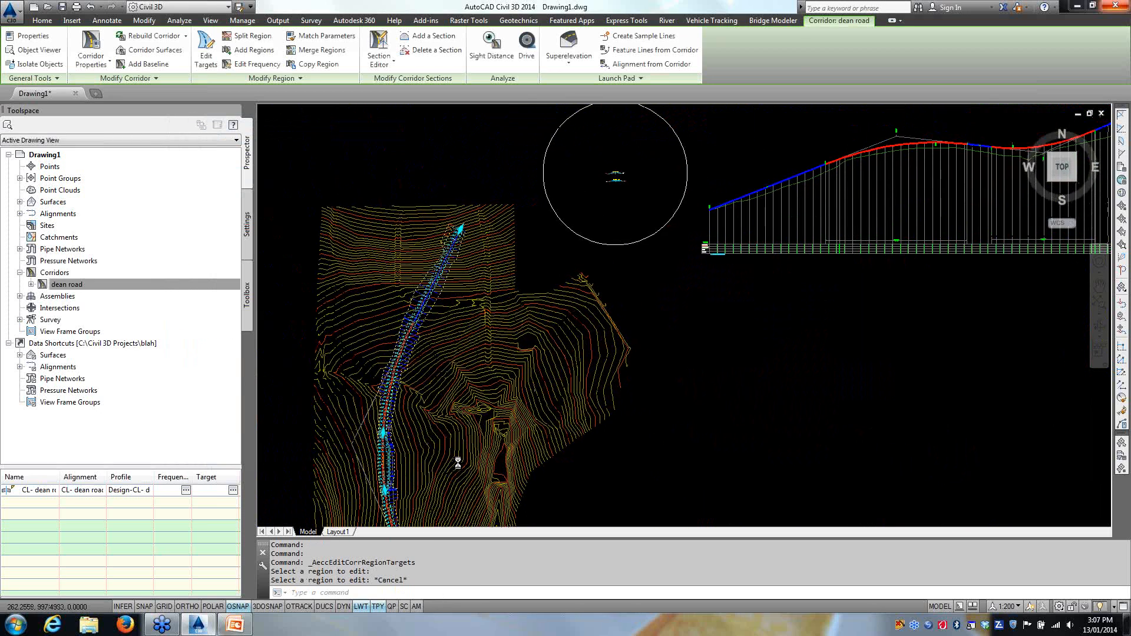
pyautogui.press('Escape')
# Step: Rename the added outer lane subassembly in the lower road assembly to LaneSuperelevationAOR stub
pyautogui.scroll(8, 616, 174)
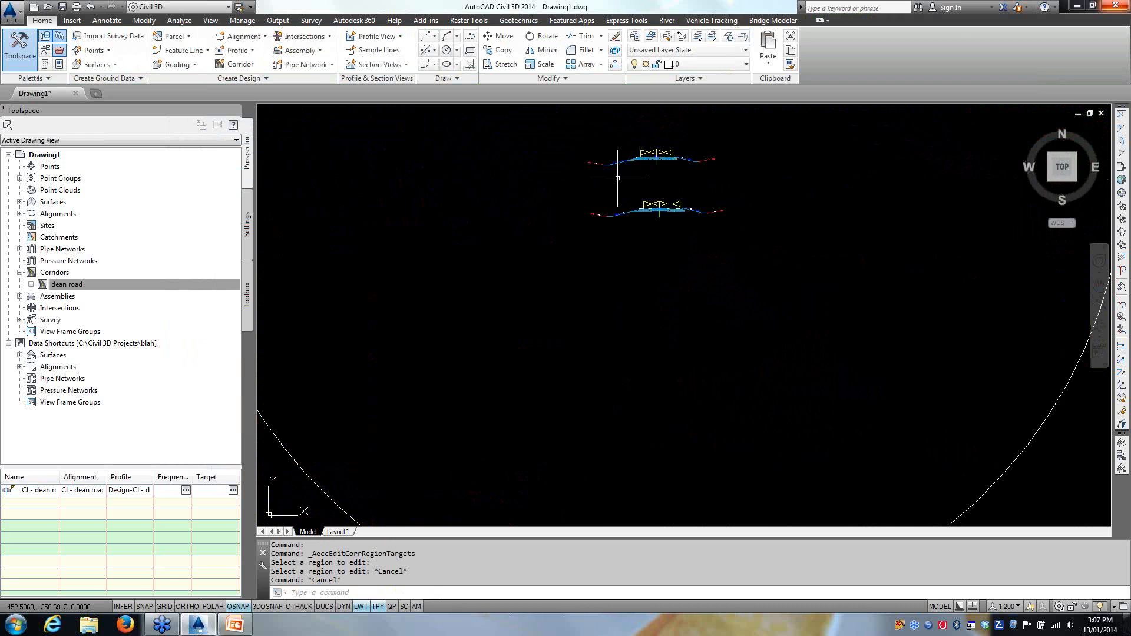
pyautogui.scroll(5, 671, 206)
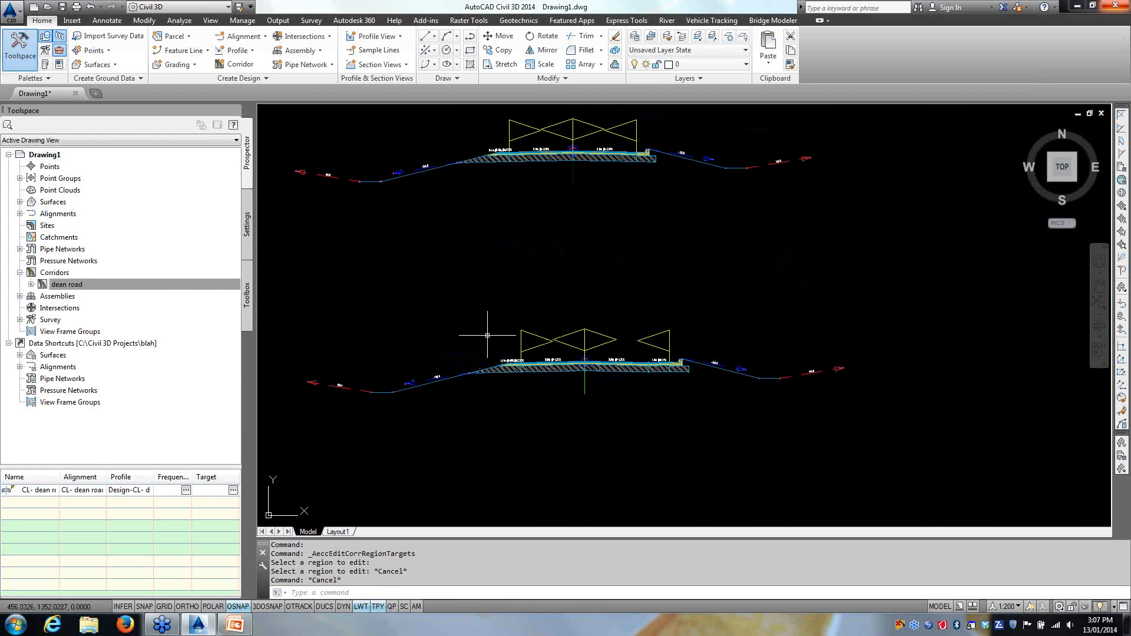
pyautogui.scroll(3, 655, 379)
pyautogui.click(658, 364)
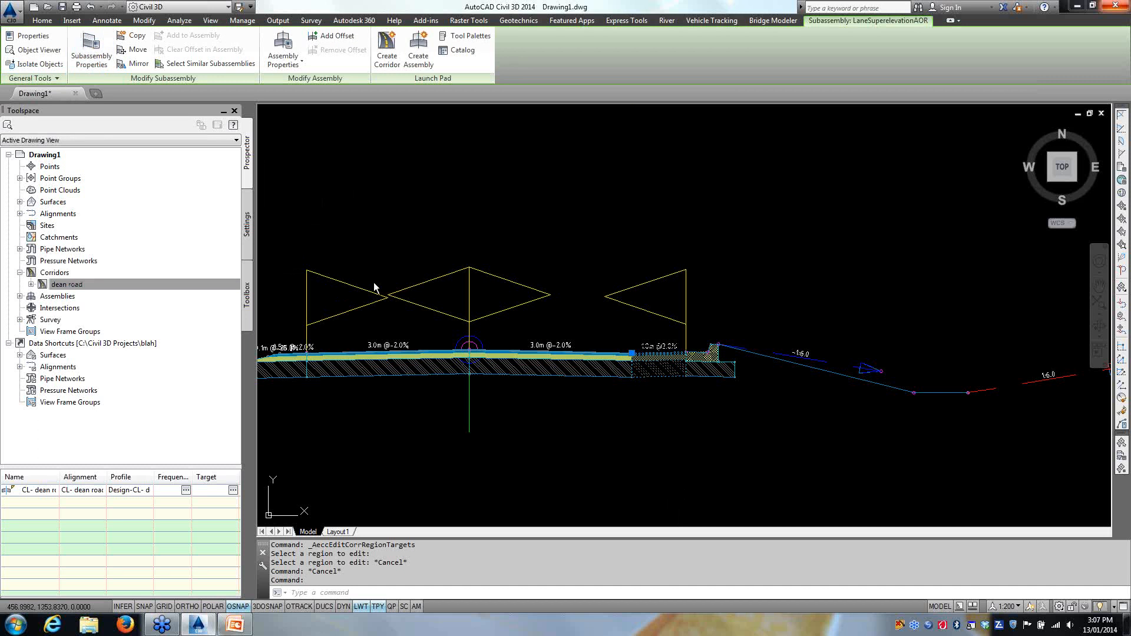
pyautogui.click(460, 273)
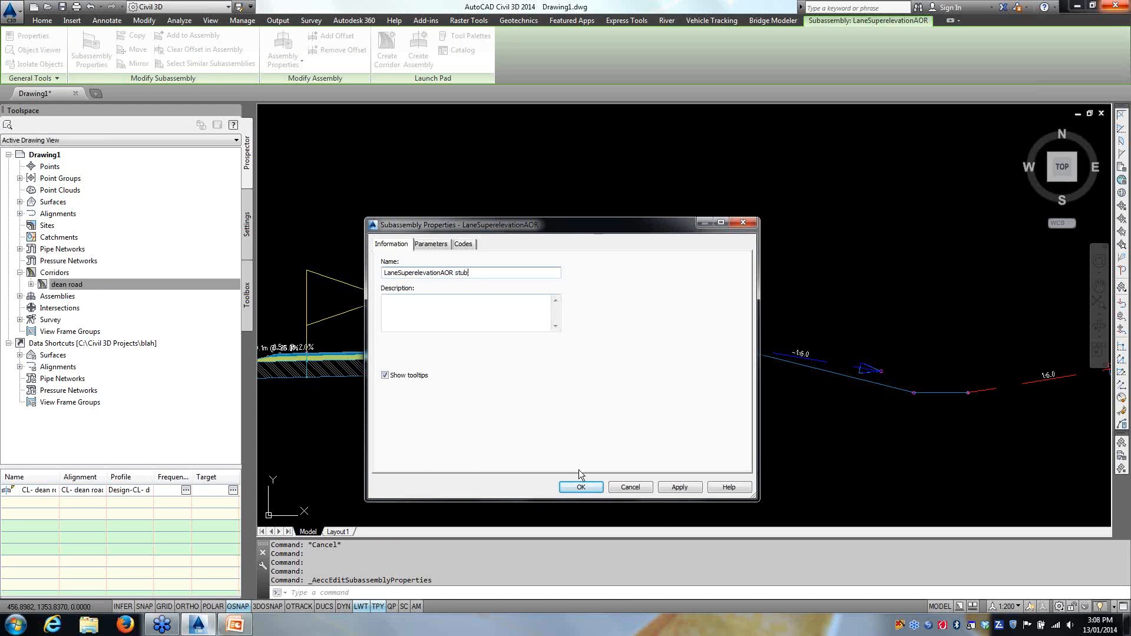
pyautogui.click(579, 484)
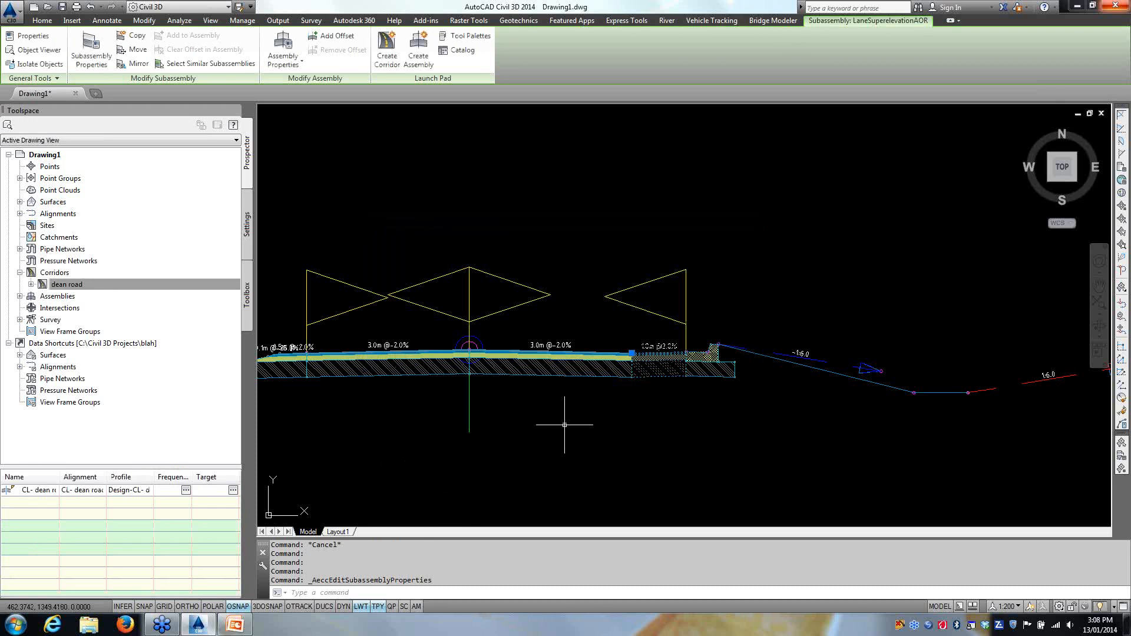
pyautogui.press('Escape')
pyautogui.press('Escape')
# Step: Rebuild the dean road corridor with the renamed lane subassembly
pyautogui.scroll(-5, 554, 421)
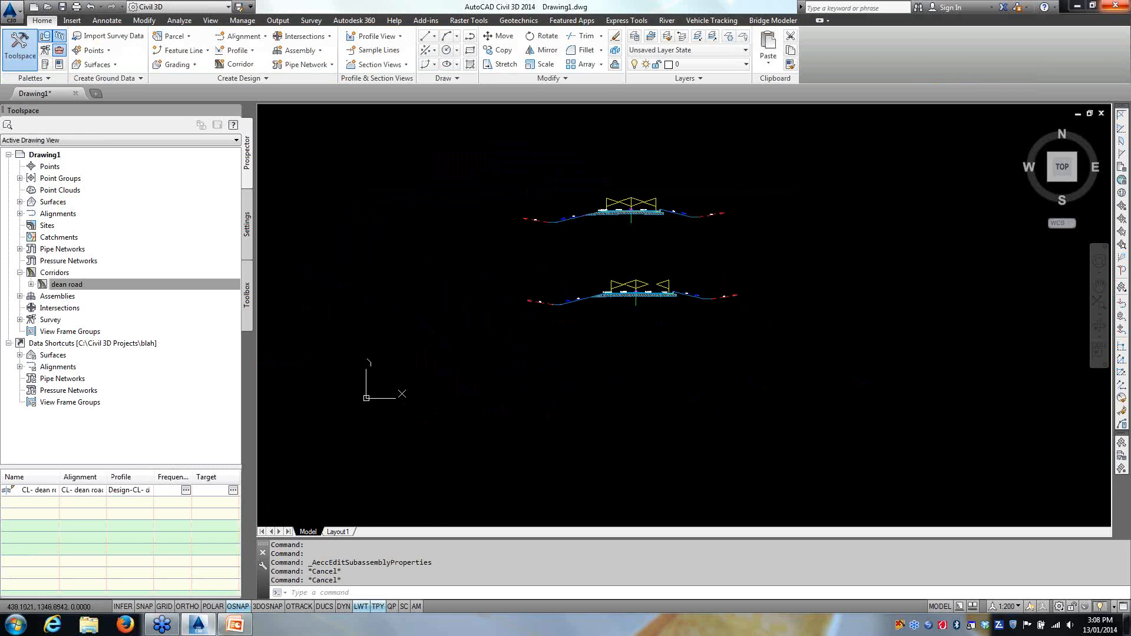
pyautogui.rightClick(62, 288)
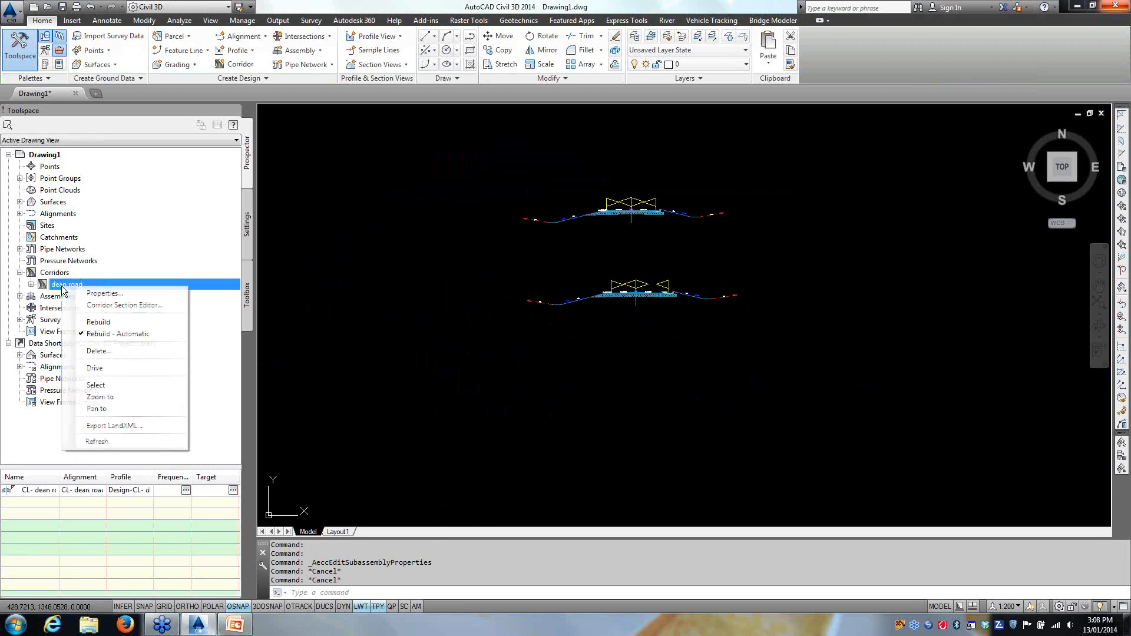
pyautogui.click(94, 324)
pyautogui.scroll(-3, 380, 399)
pyautogui.moveTo(320, 422); pyautogui.dragTo(556, 323, button='middle')
pyautogui.scroll(-2, 572, 329)
pyautogui.moveTo(504, 362); pyautogui.dragTo(506, 300, button='middle')
pyautogui.scroll(4, 377, 389)
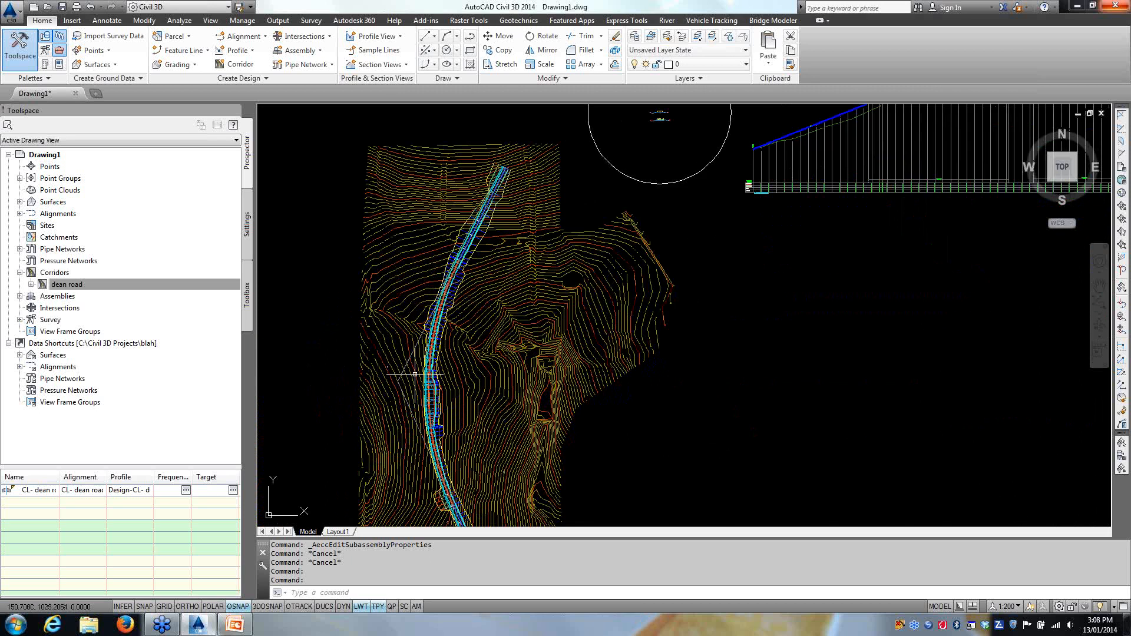
# Step: Remove the bus bay alignment as the width target of the right LaneSuperelevationAOR in the busbay corridor region
pyautogui.scroll(4, 412, 365)
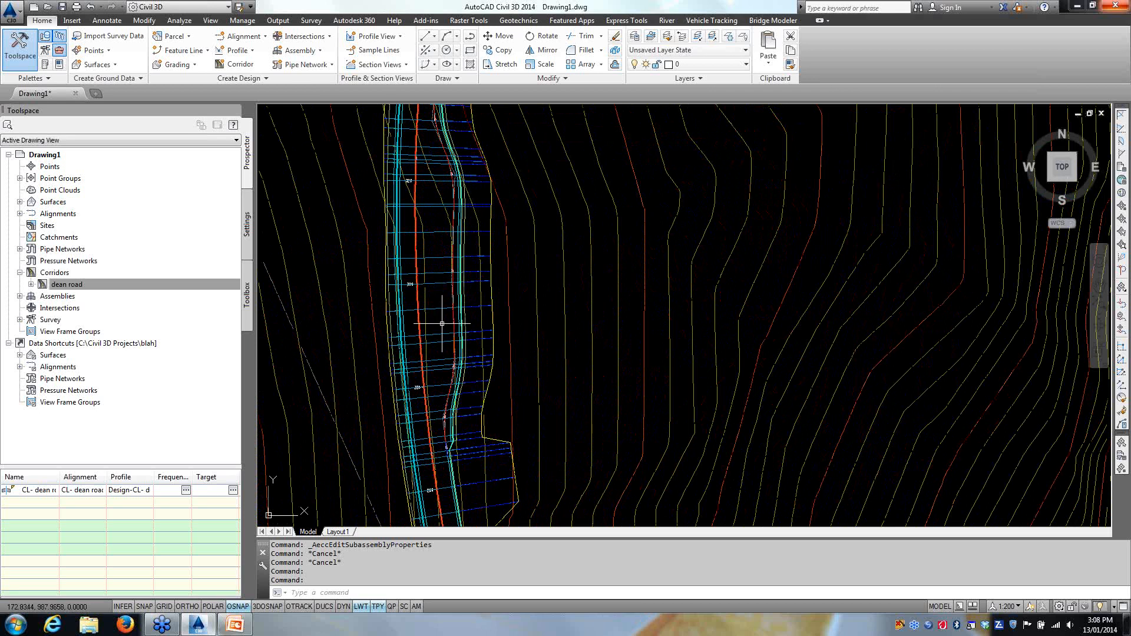
pyautogui.click(440, 309)
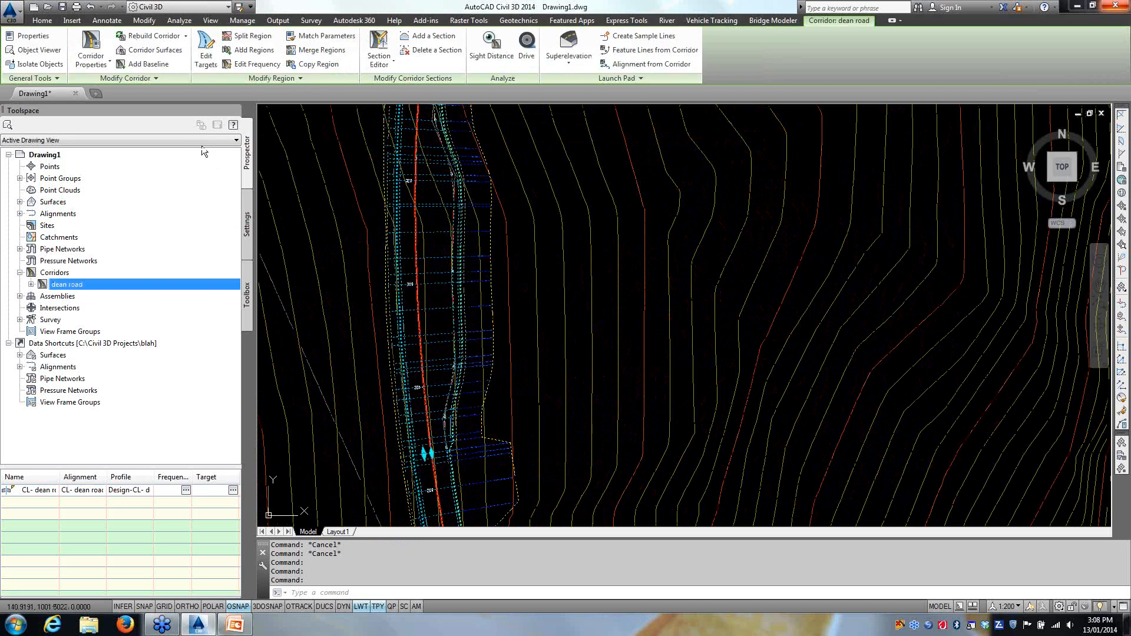
pyautogui.click(206, 52)
pyautogui.moveTo(438, 311); pyautogui.dragTo(449, 424, button='middle')
pyautogui.click(444, 395)
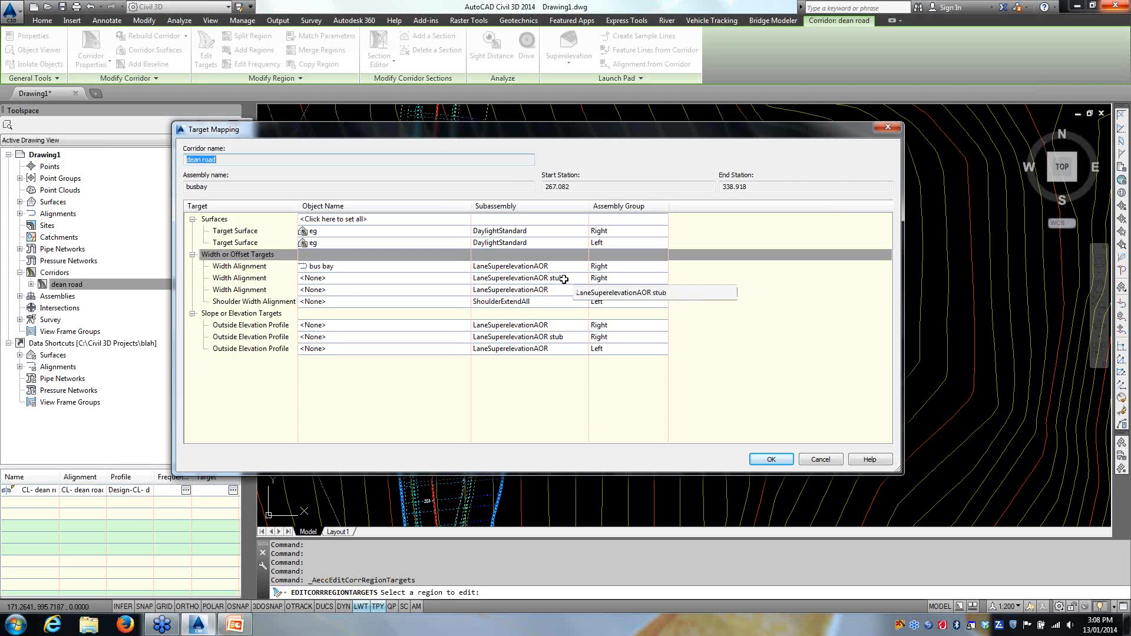
pyautogui.click(341, 268)
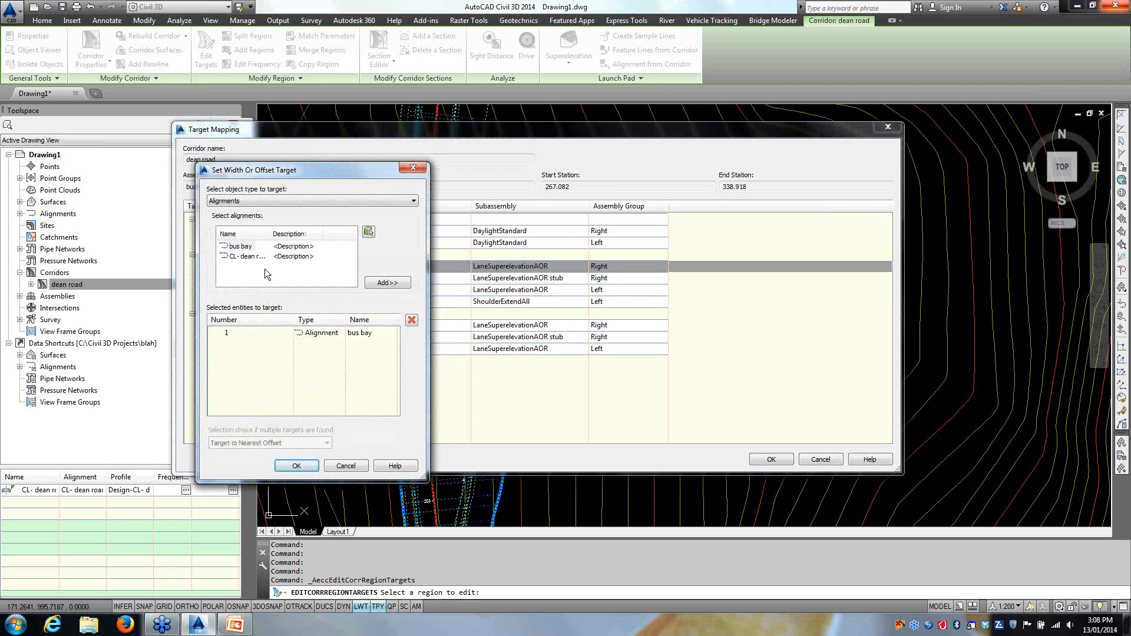
pyautogui.click(242, 336)
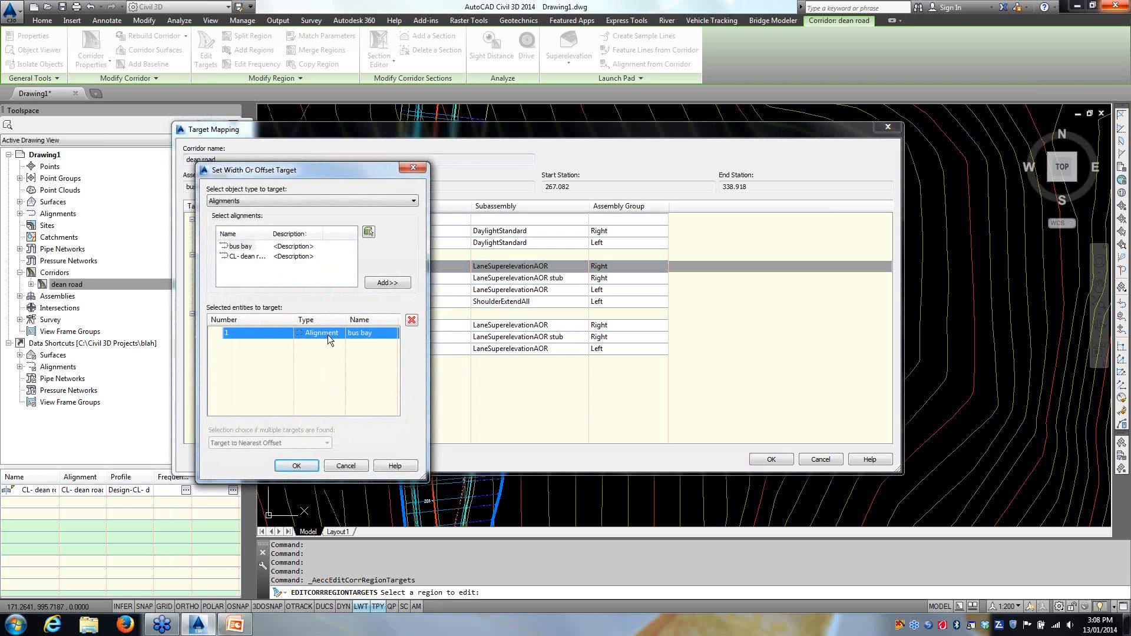
pyautogui.click(411, 321)
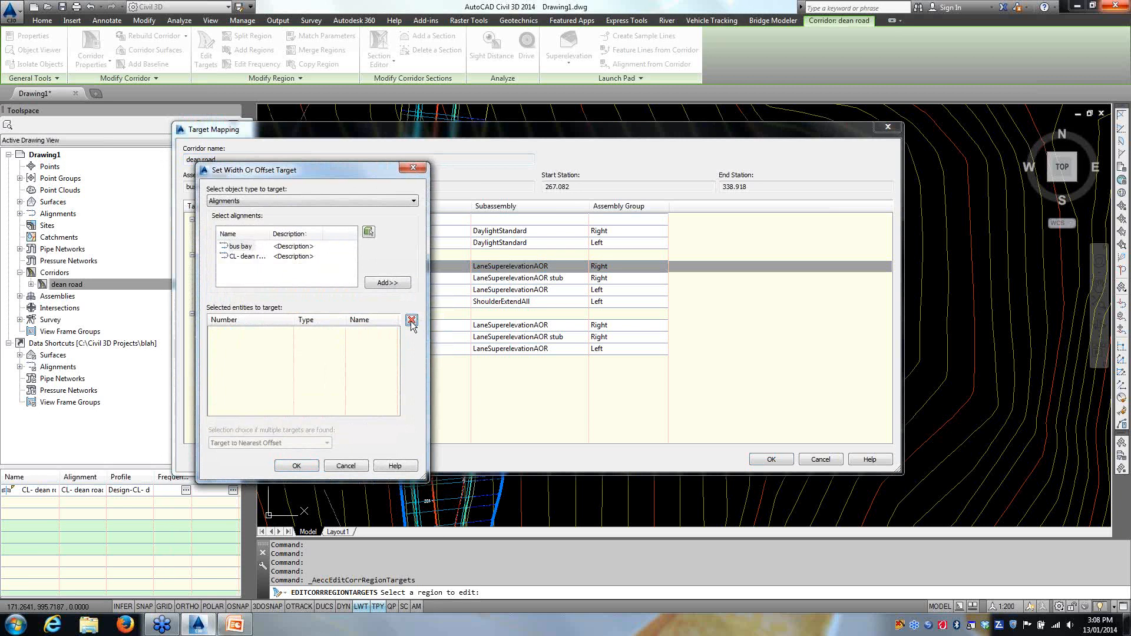
pyautogui.click(296, 465)
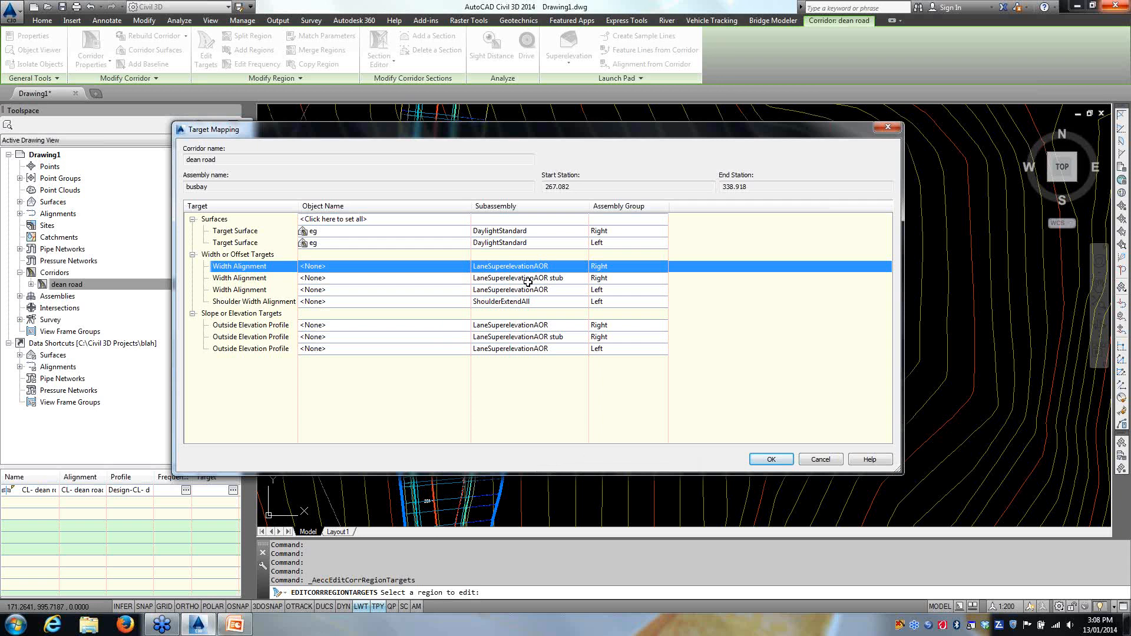
# Step: Set the bus bay alignment, picked in the drawing, as the width target of the right LaneSuperelevationAOR stub and apply the region's target mapping
pyautogui.moveTo(552, 129)
pyautogui.mouseDown()
pyautogui.moveTo(625, 434)
pyautogui.moveTo(534, 231)
pyautogui.moveTo(514, 136)
pyautogui.mouseUp()
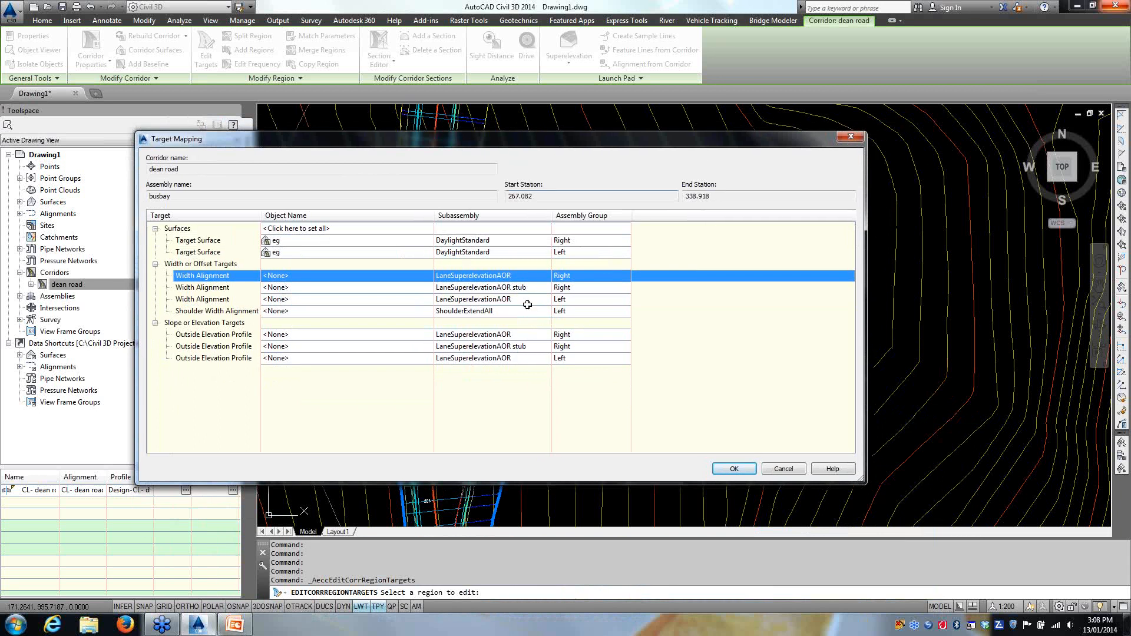
pyautogui.click(302, 290)
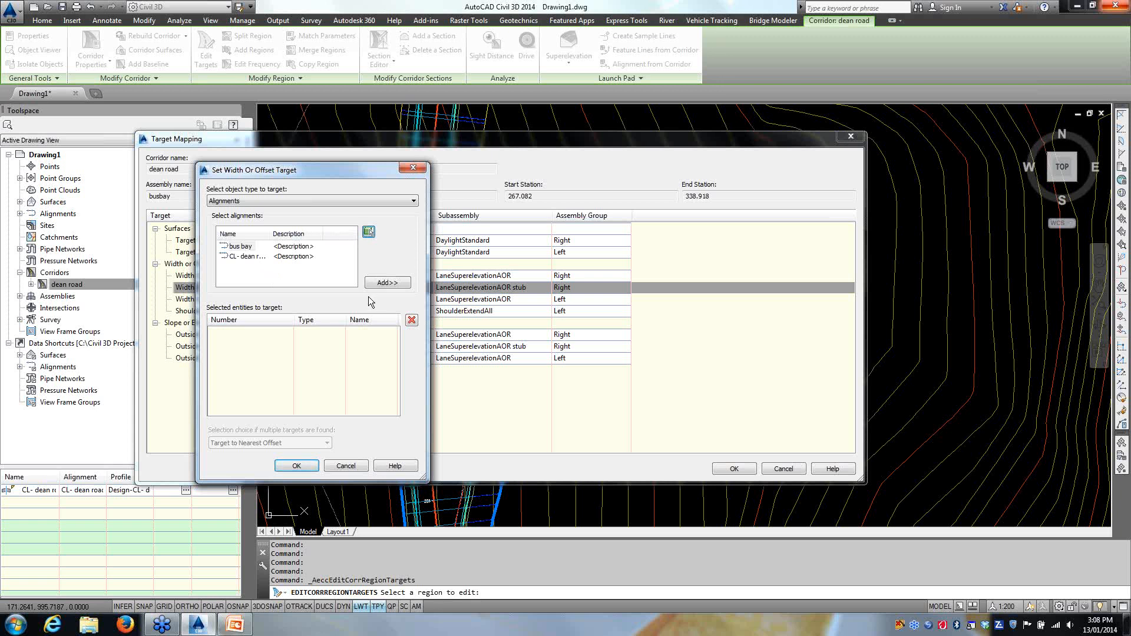
pyautogui.click(368, 232)
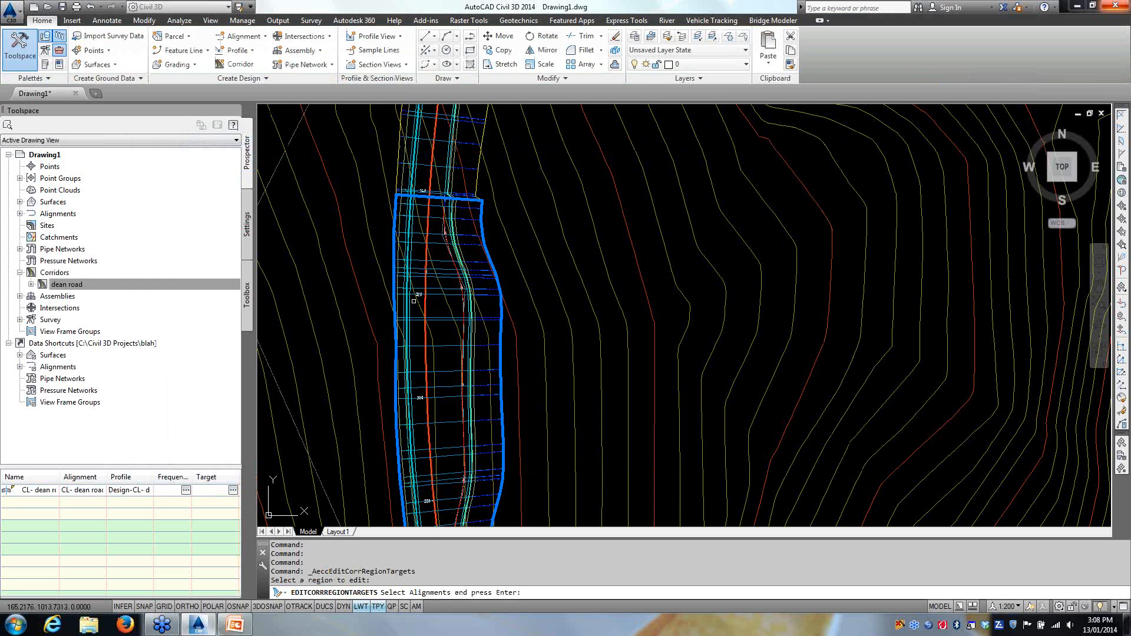
pyautogui.scroll(5, 447, 312)
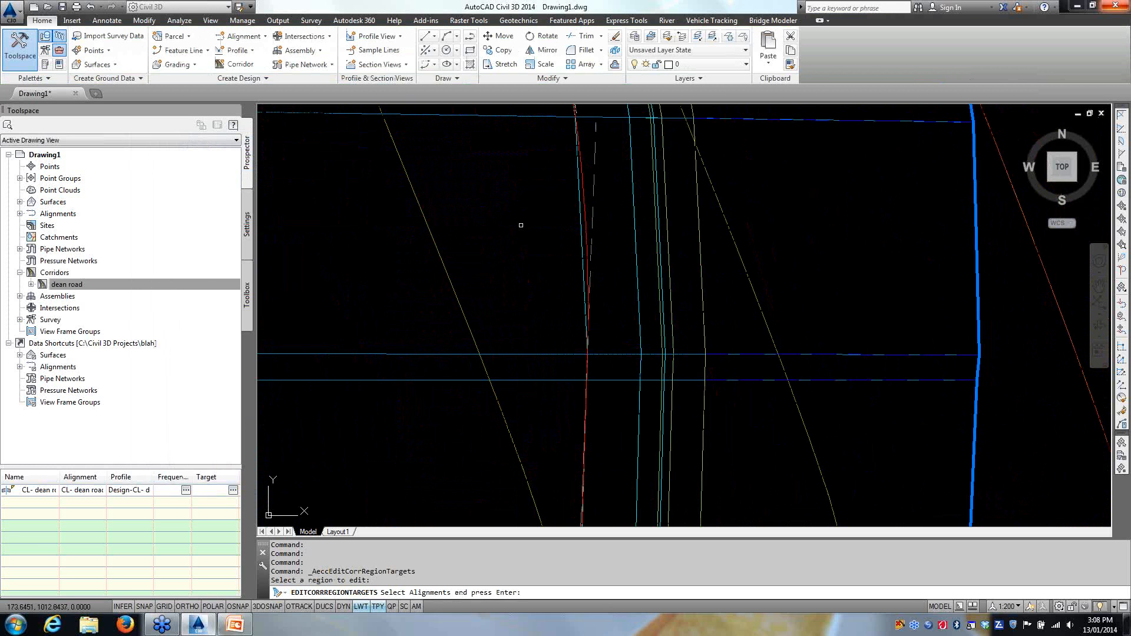
pyautogui.click(583, 191)
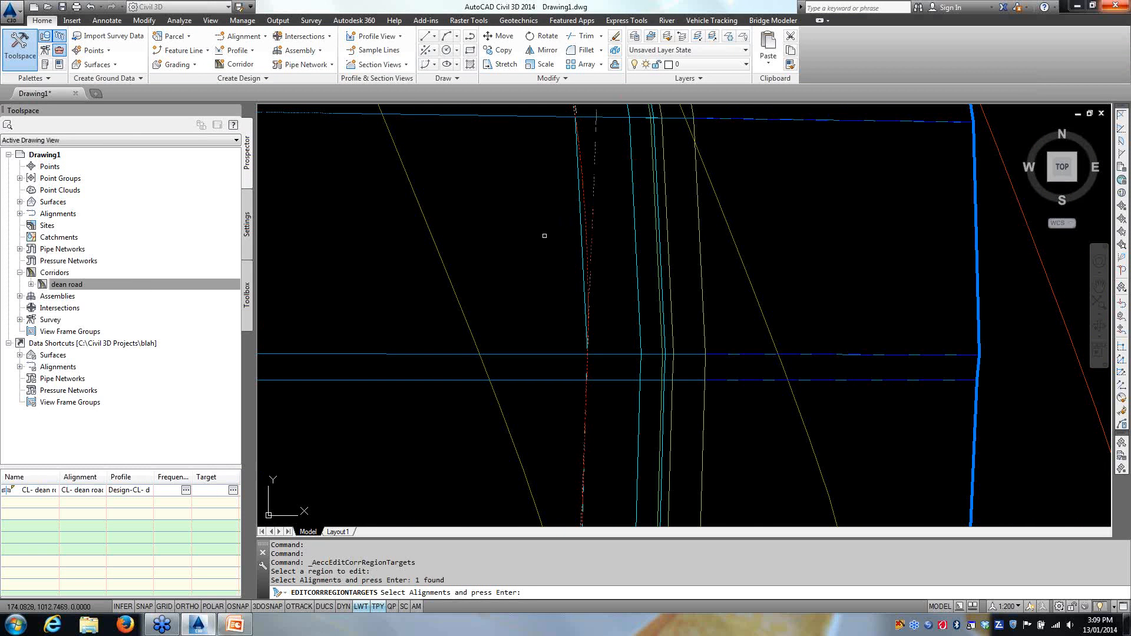
pyautogui.press('Return')
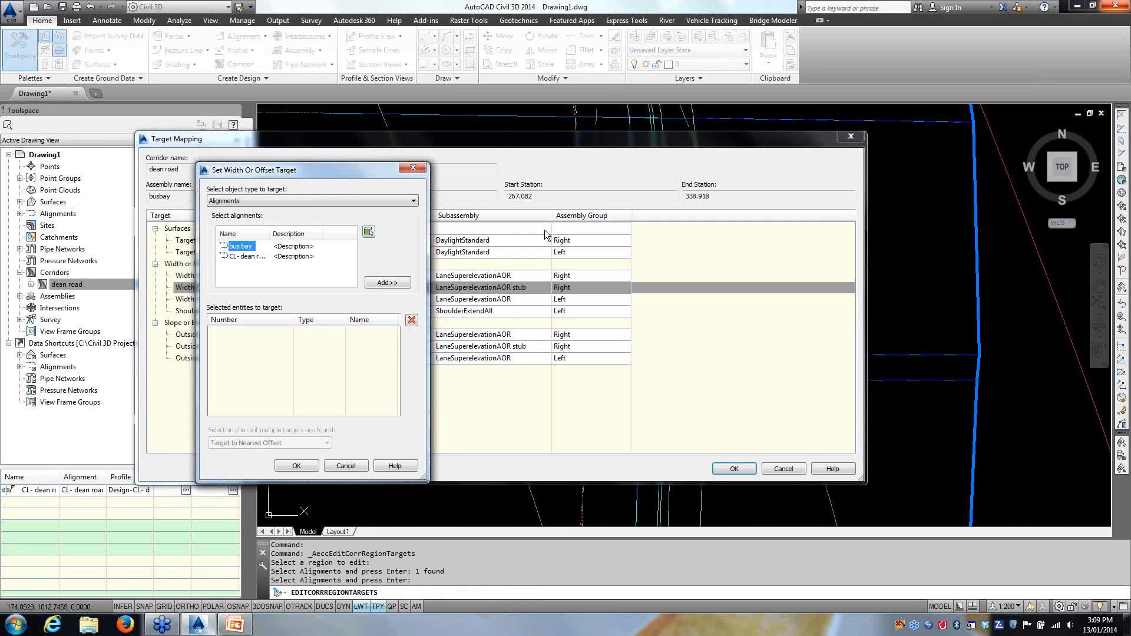
pyautogui.click(398, 285)
pyautogui.click(296, 465)
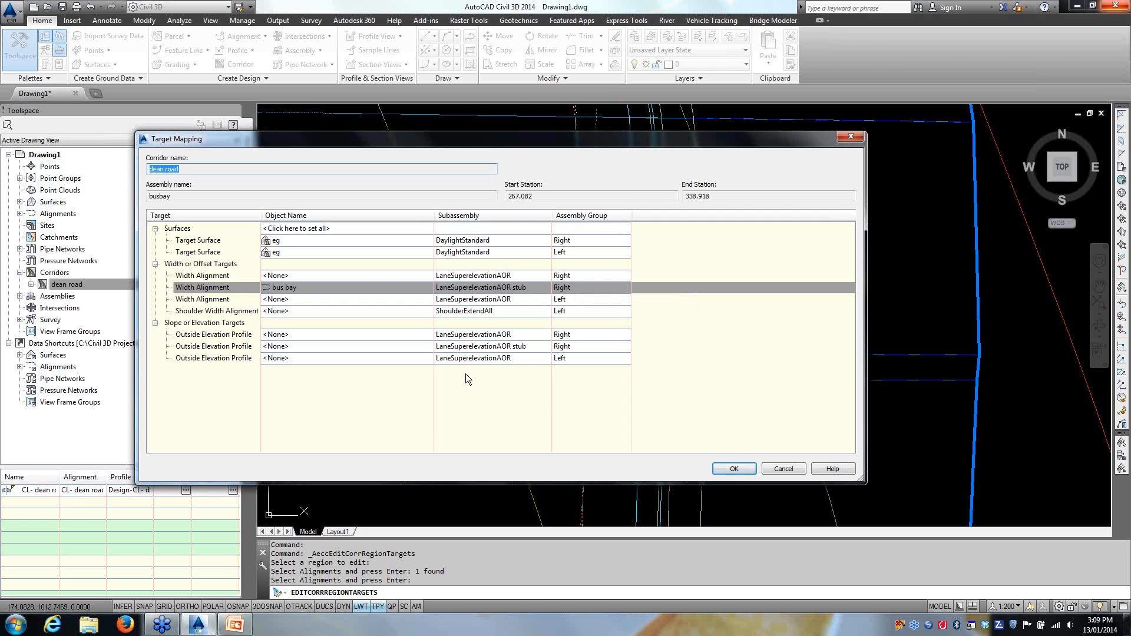
pyautogui.click(735, 469)
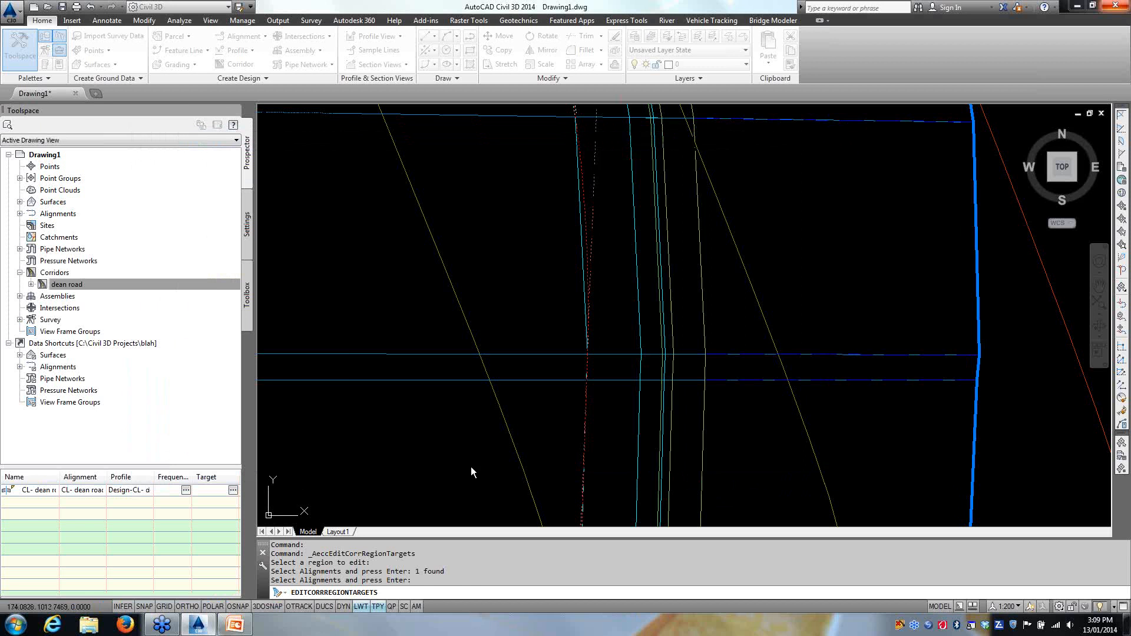
pyautogui.scroll(-5, 456, 411)
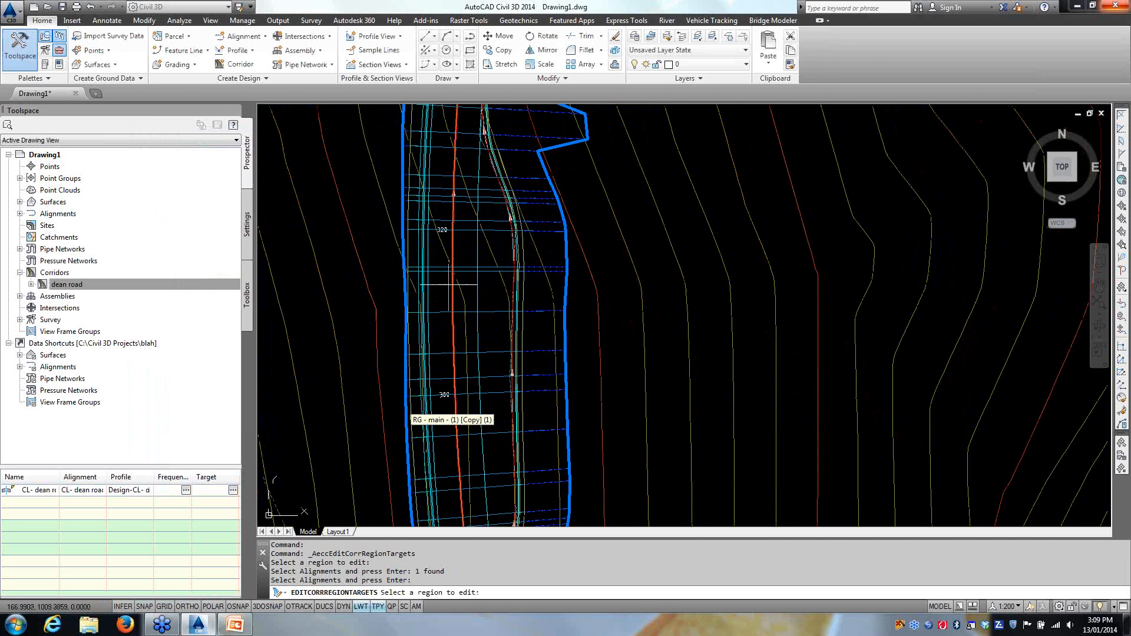
pyautogui.press('Escape')
# Step: Open the dean road corridor in the Object Viewer and inspect the bus bay widening in a tilted 3D view
pyautogui.click(505, 323)
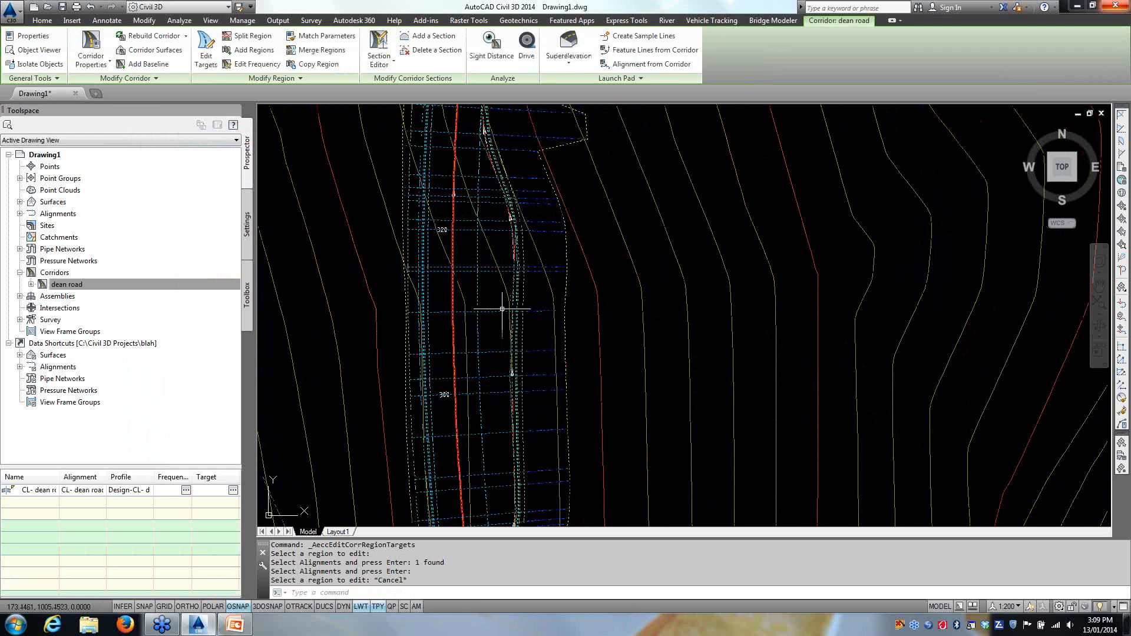
pyautogui.moveTo(484, 323); pyautogui.dragTo(485, 340, button='middle')
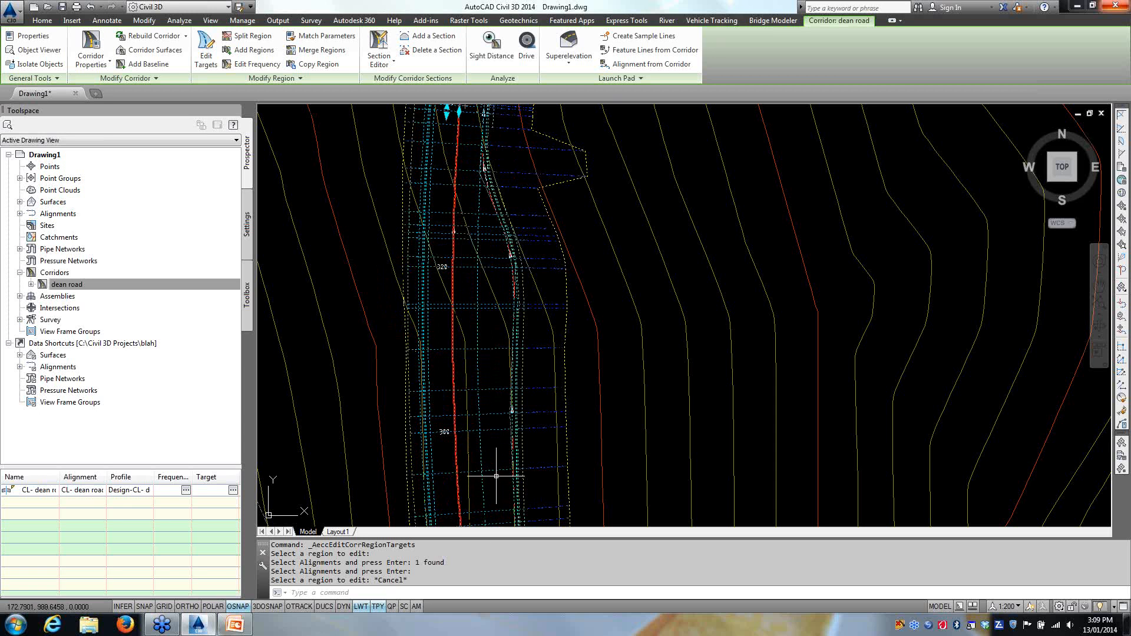
pyautogui.moveTo(486, 223); pyautogui.dragTo(453, 138, button='middle')
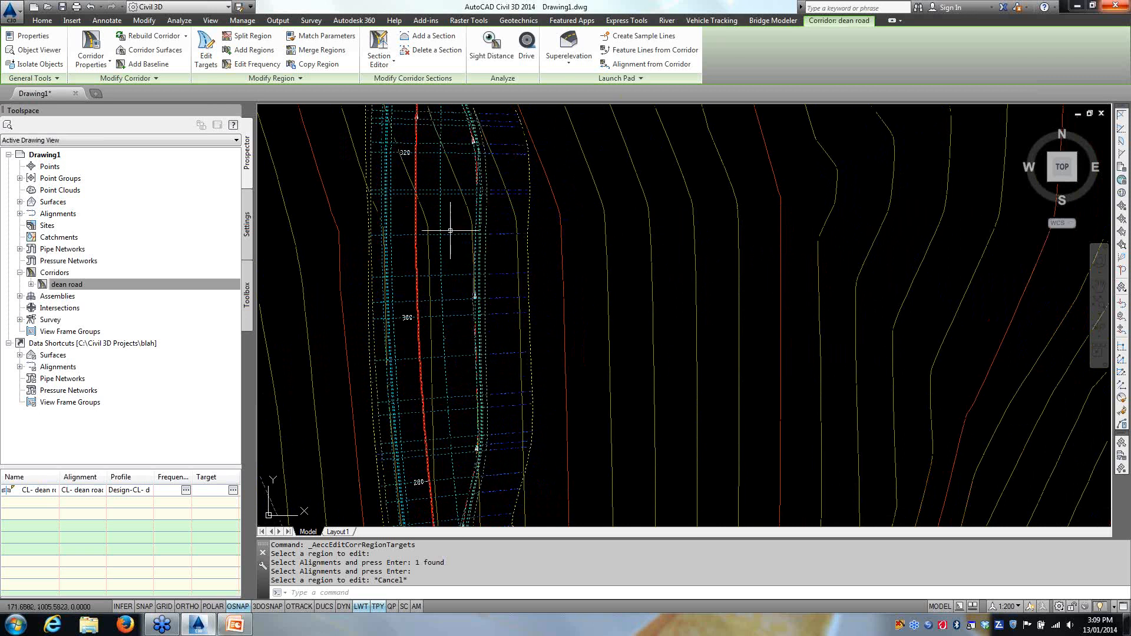
pyautogui.moveTo(454, 343); pyautogui.dragTo(459, 195, button='middle')
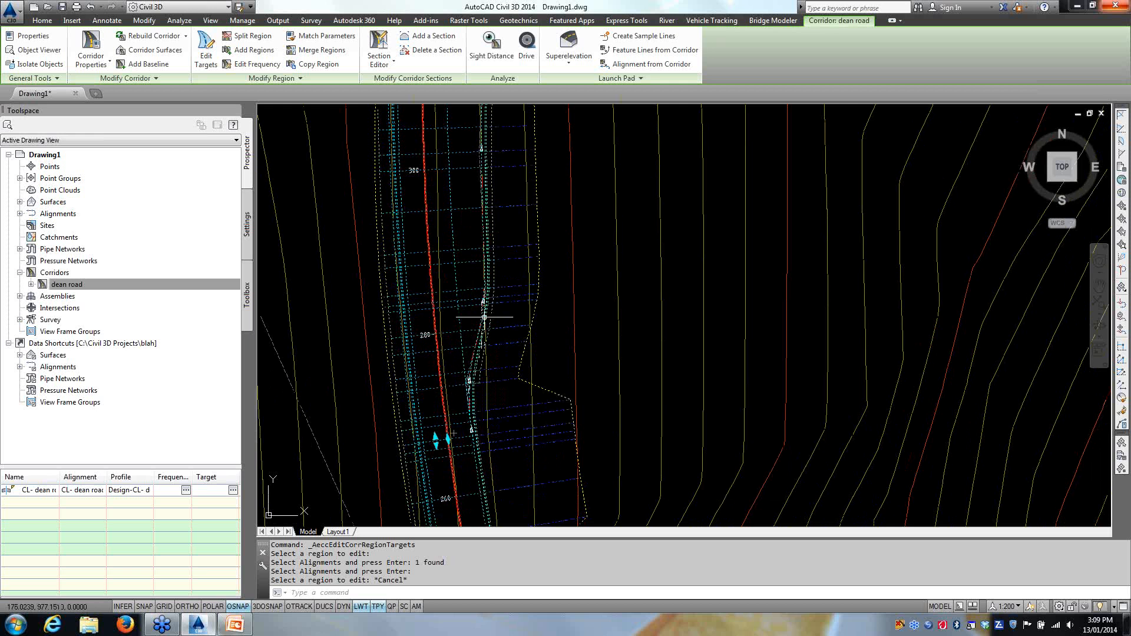
pyautogui.moveTo(484, 276); pyautogui.dragTo(484, 506, button='middle')
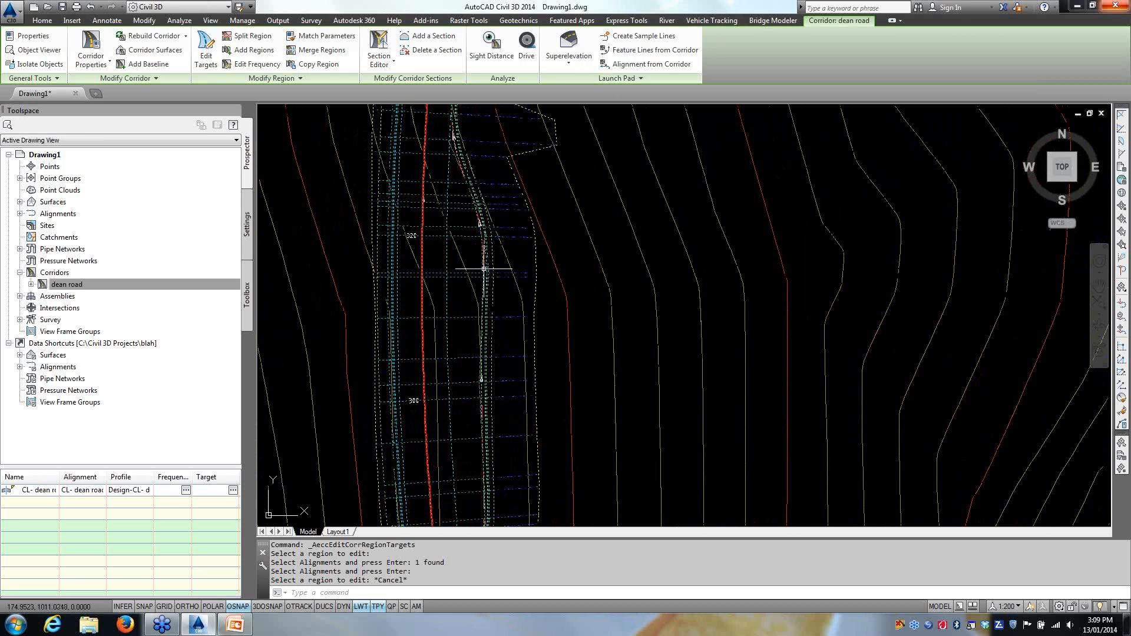
pyautogui.rightClick(466, 256)
pyautogui.click(505, 474)
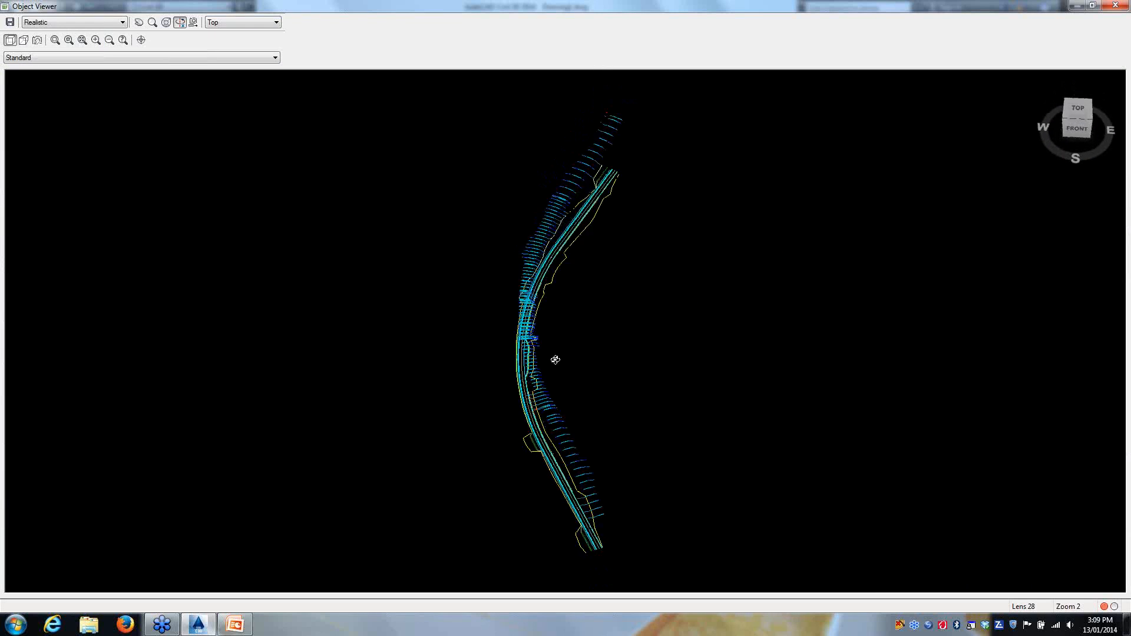
pyautogui.moveTo(556, 360); pyautogui.dragTo(563, 265)
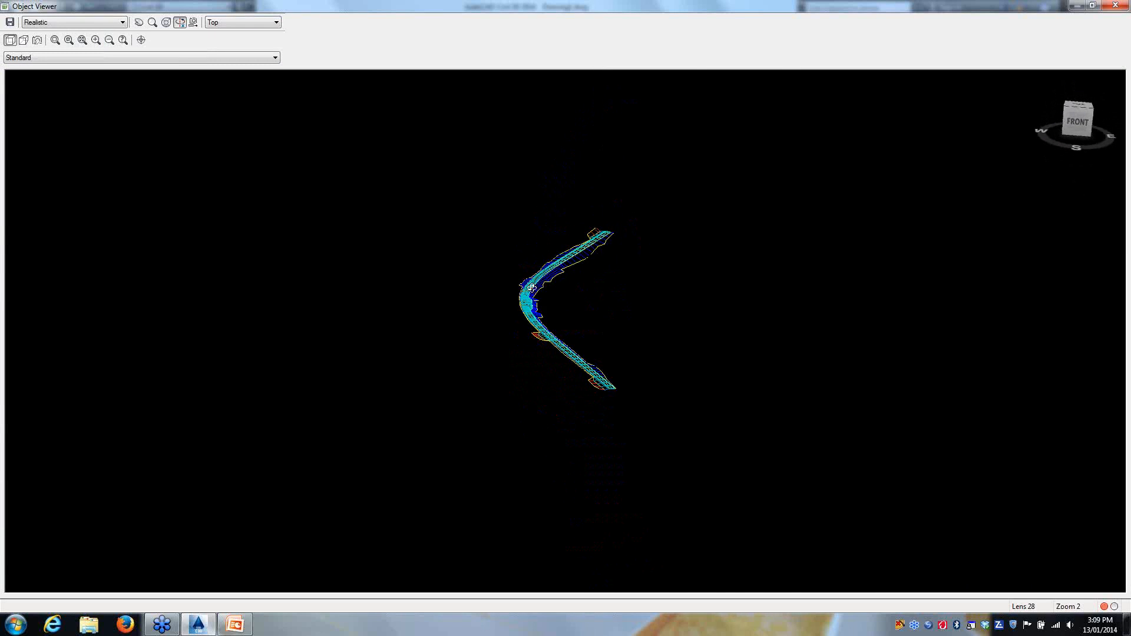
pyautogui.scroll(5, 518, 300)
pyautogui.moveTo(515, 305); pyautogui.dragTo(528, 440, button='middle')
pyautogui.scroll(5, 419, 358)
pyautogui.moveTo(394, 365); pyautogui.dragTo(864, 250, button='middle')
pyautogui.scroll(1, 638, 282)
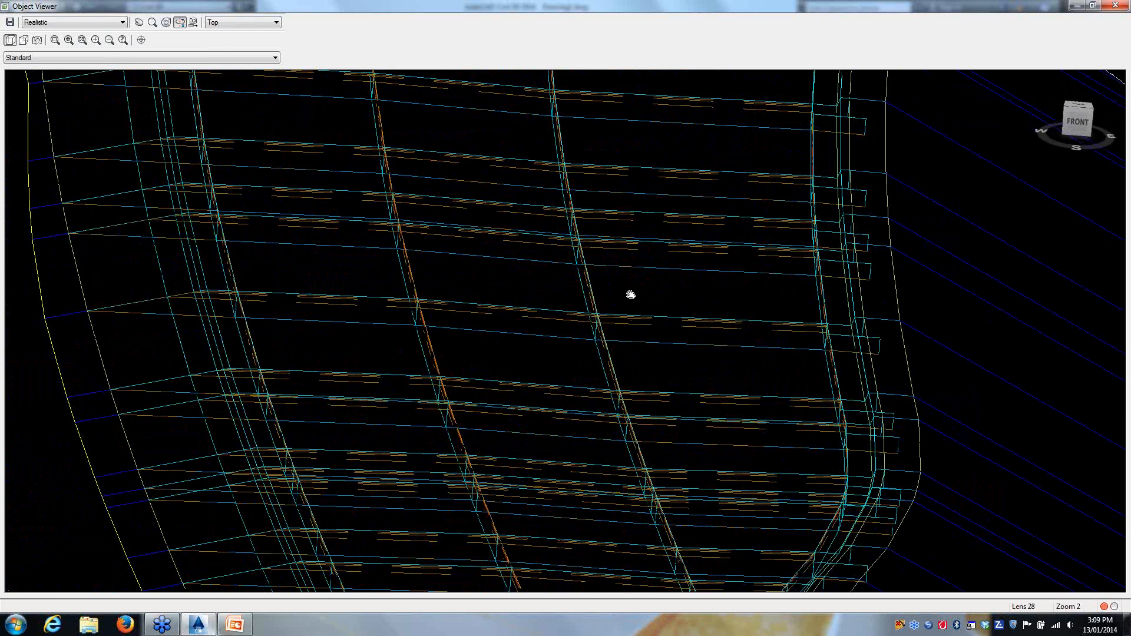
# Step: Examine the lane edges and the tapers at both ends of the bus bay in 3D, and close the Object Viewer
pyautogui.moveTo(630, 295); pyautogui.dragTo(565, 354, button='middle')
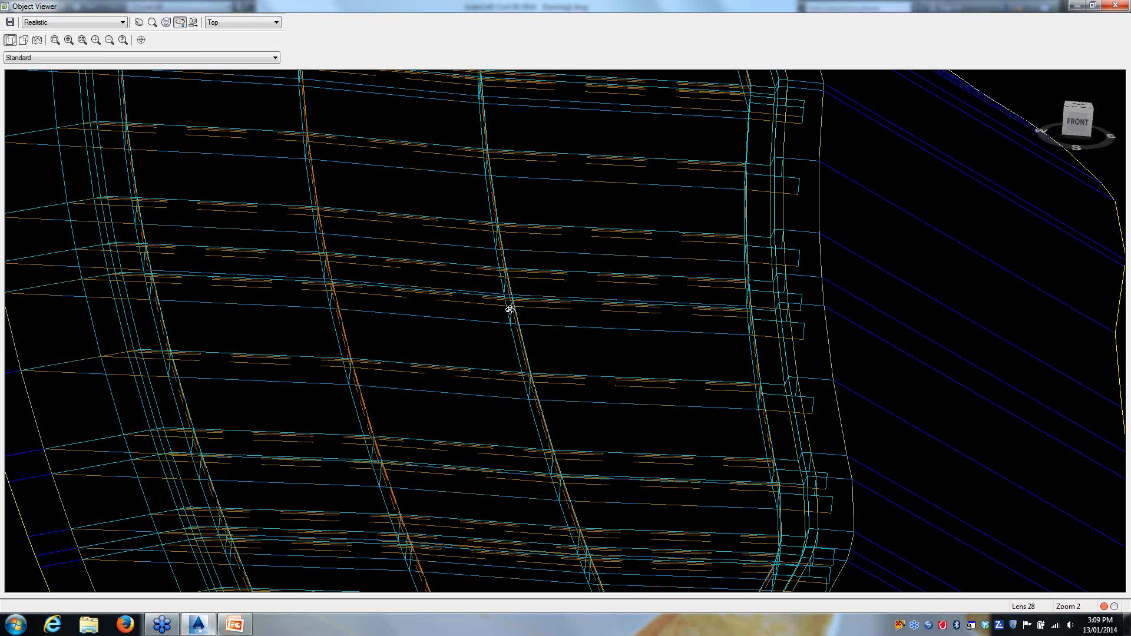
pyautogui.scroll(-2, 506, 313)
pyautogui.moveTo(499, 336); pyautogui.dragTo(434, 163, button='middle')
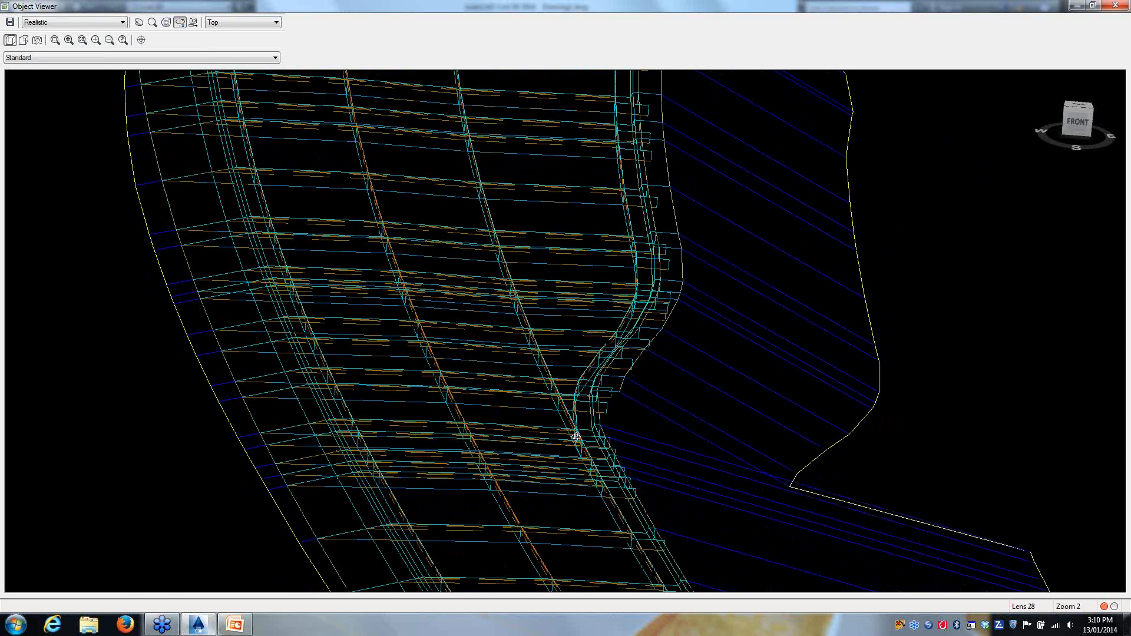
pyautogui.moveTo(588, 457); pyautogui.dragTo(485, 331)
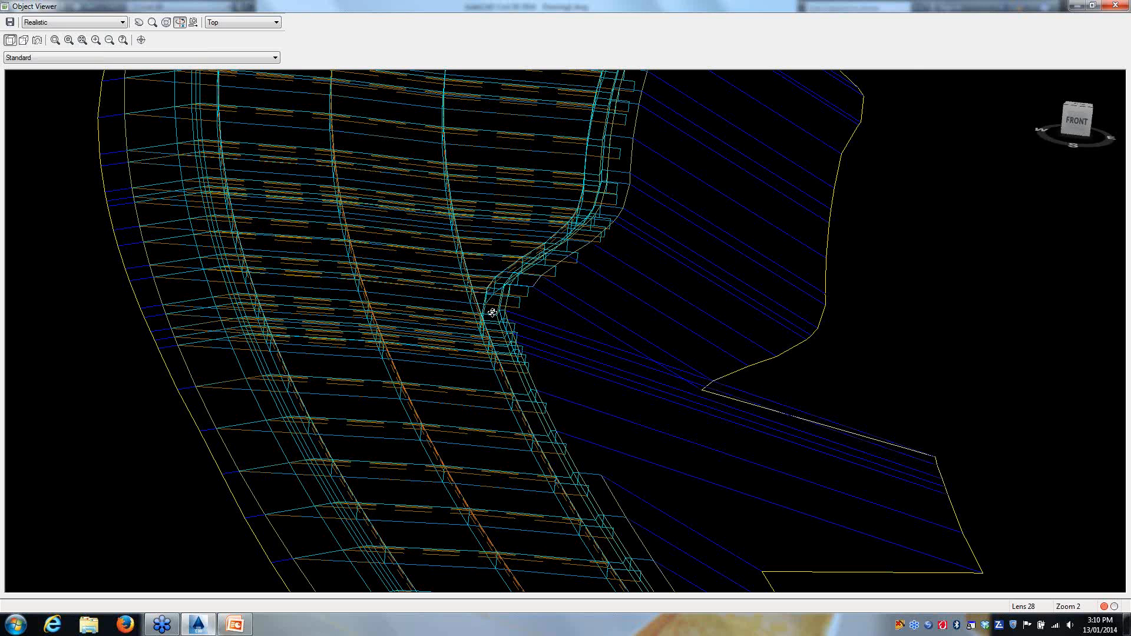
pyautogui.moveTo(484, 327); pyautogui.dragTo(444, 469)
pyautogui.moveTo(506, 423); pyautogui.dragTo(551, 476)
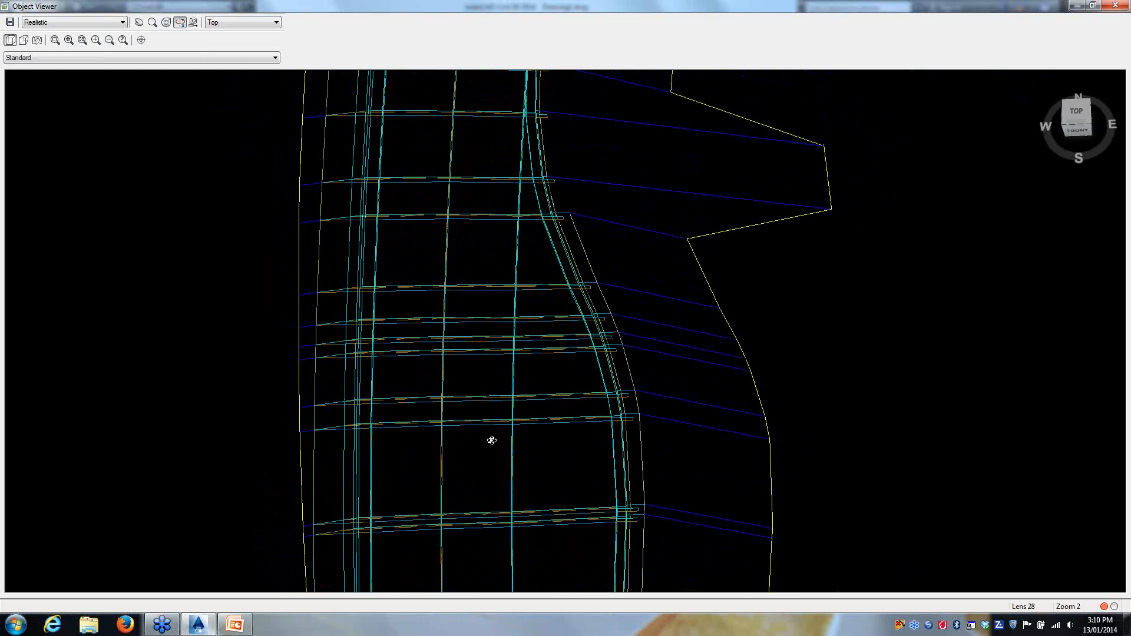
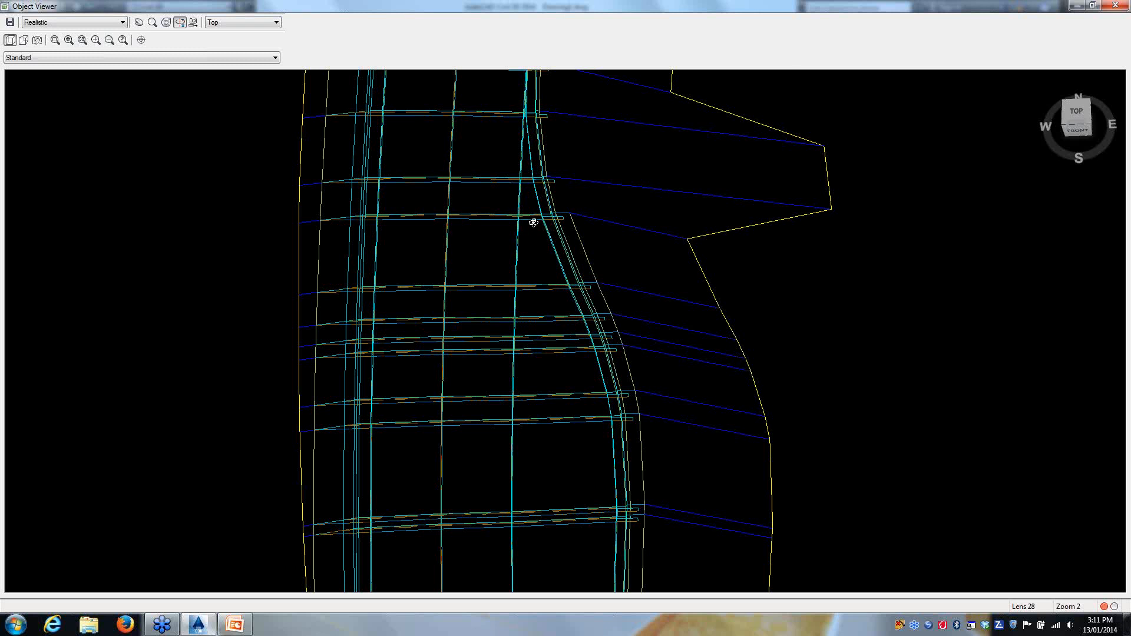
pyautogui.click(1115, 5)
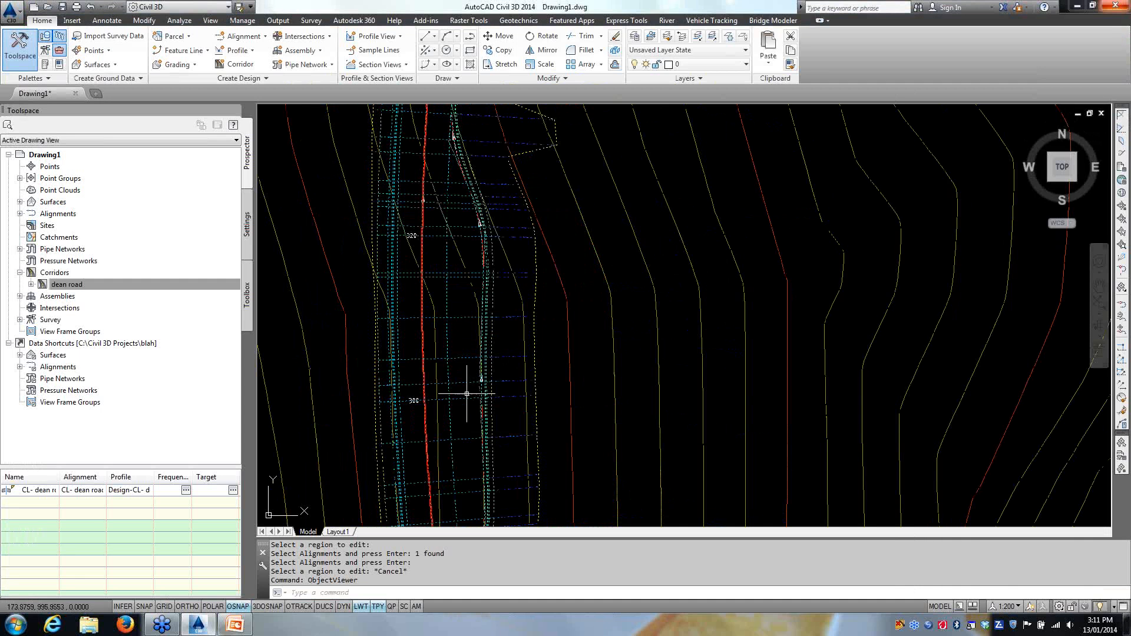
# Step: Start adding assembly stations to the busbay region of the dean road corridor, picking about 333.9 m and 332.7 m on the north taper
pyautogui.moveTo(449, 373); pyautogui.dragTo(550, 369, button='middle')
pyautogui.press('Escape')
pyautogui.click(605, 308)
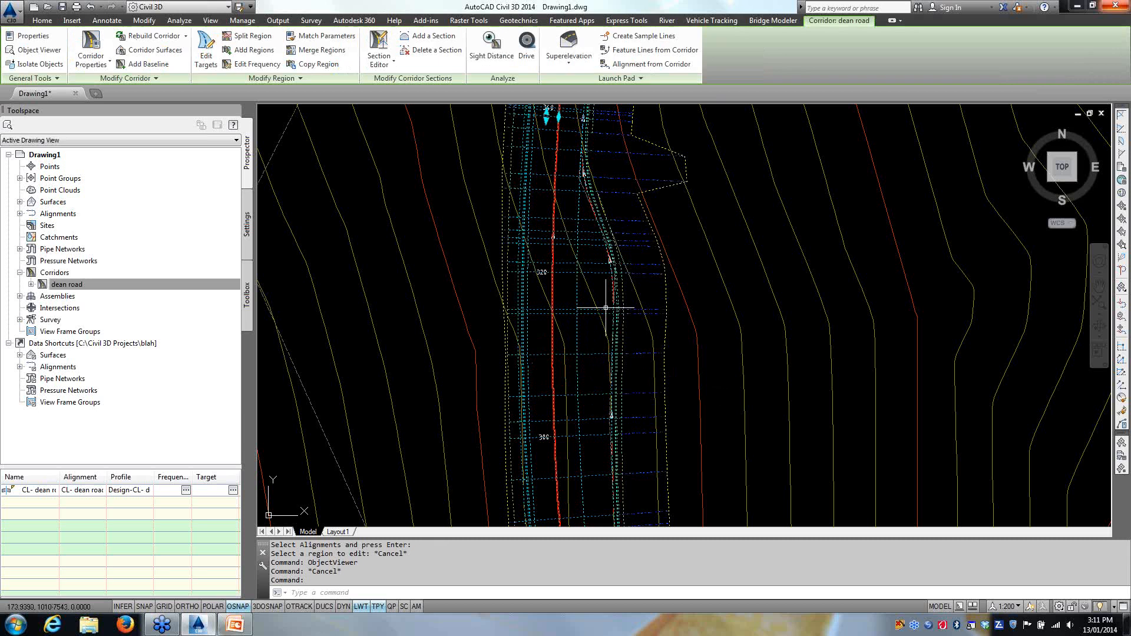
pyautogui.click(250, 64)
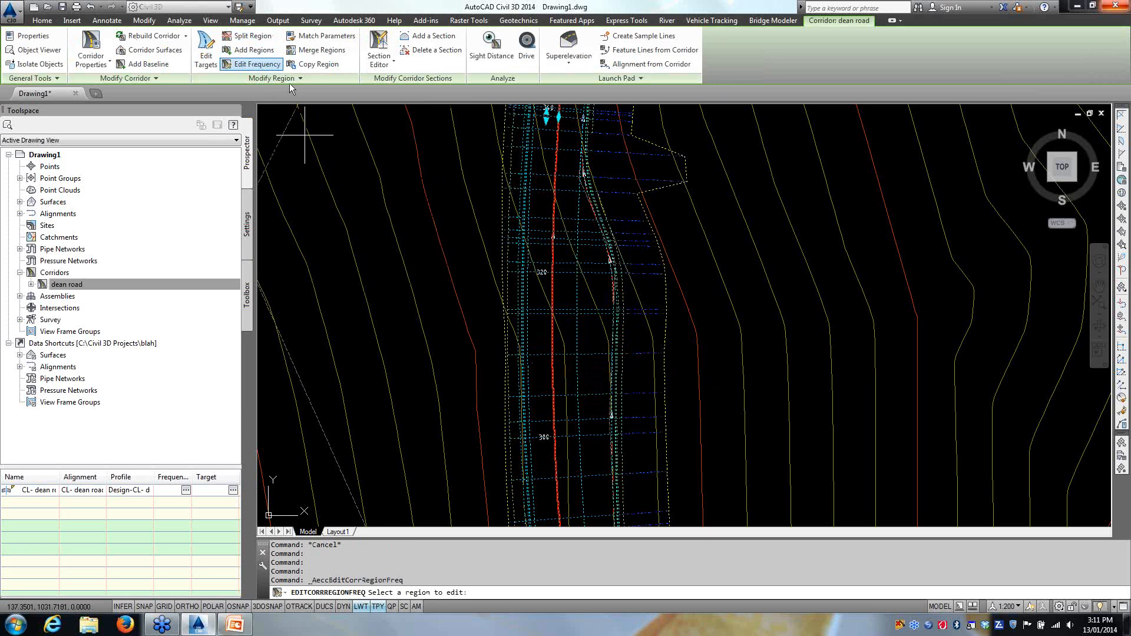
pyautogui.click(597, 288)
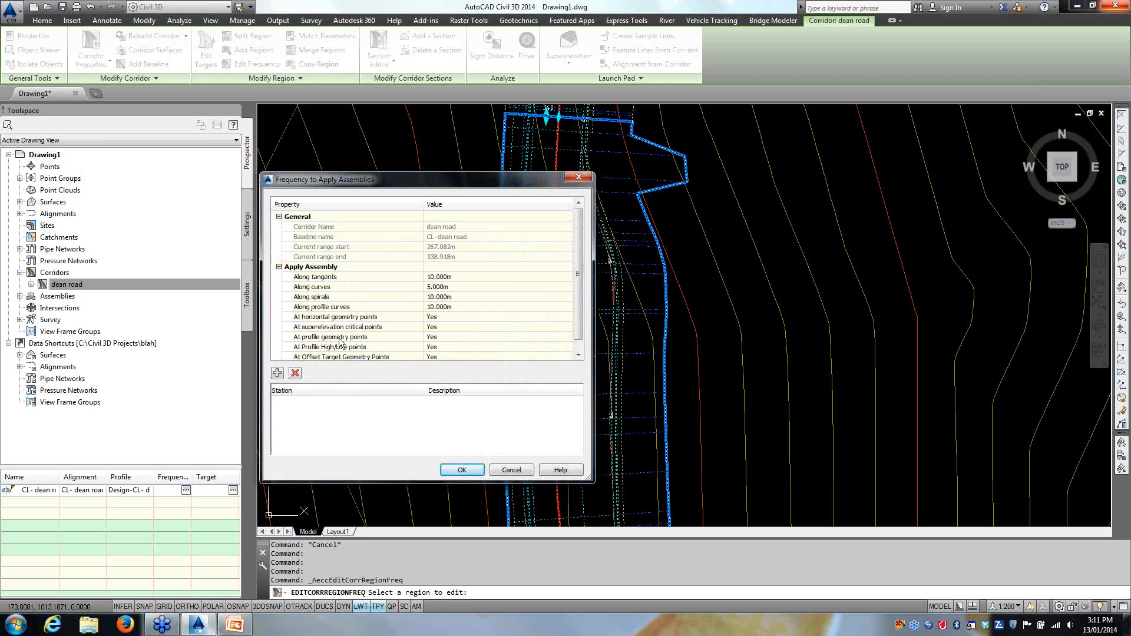
pyautogui.click(276, 374)
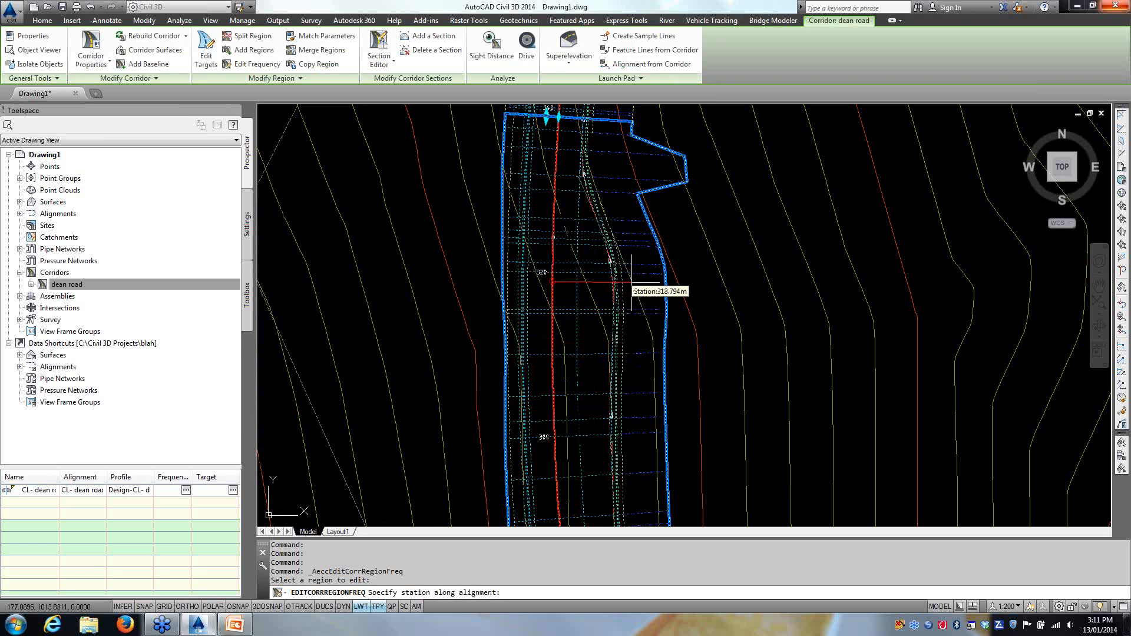
pyautogui.scroll(2, 671, 206)
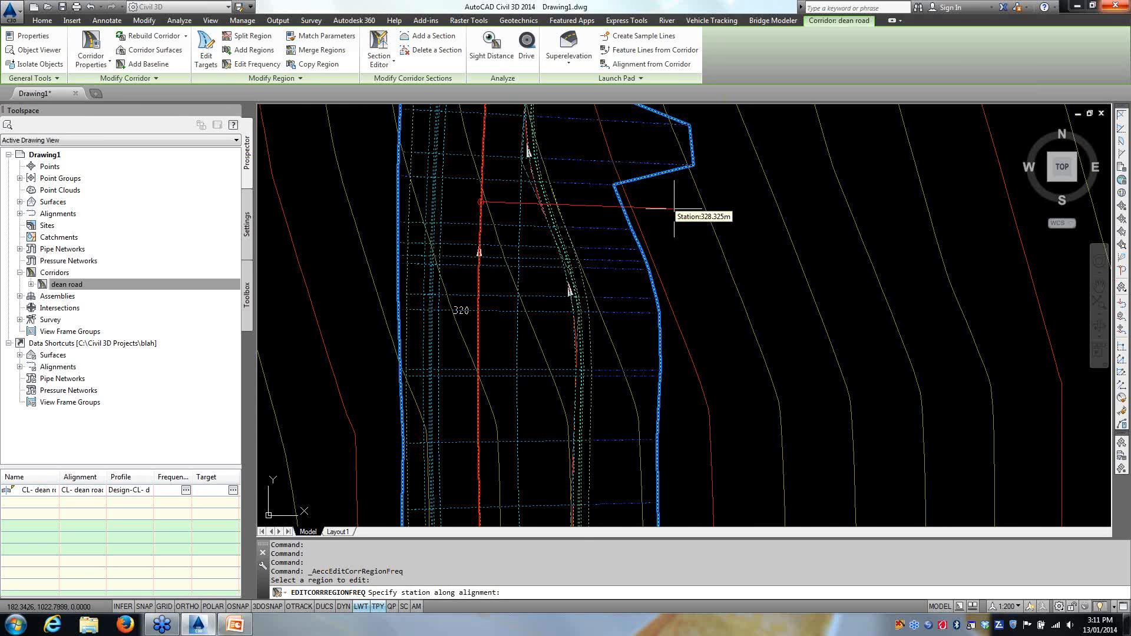
pyautogui.scroll(4, 677, 247)
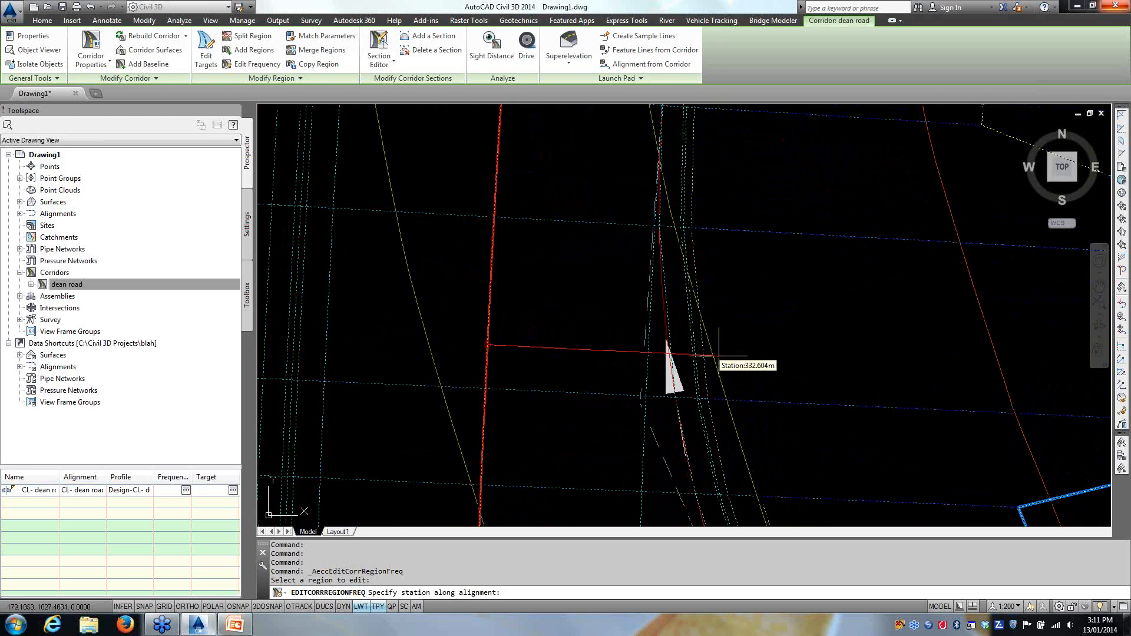
pyautogui.click(755, 307)
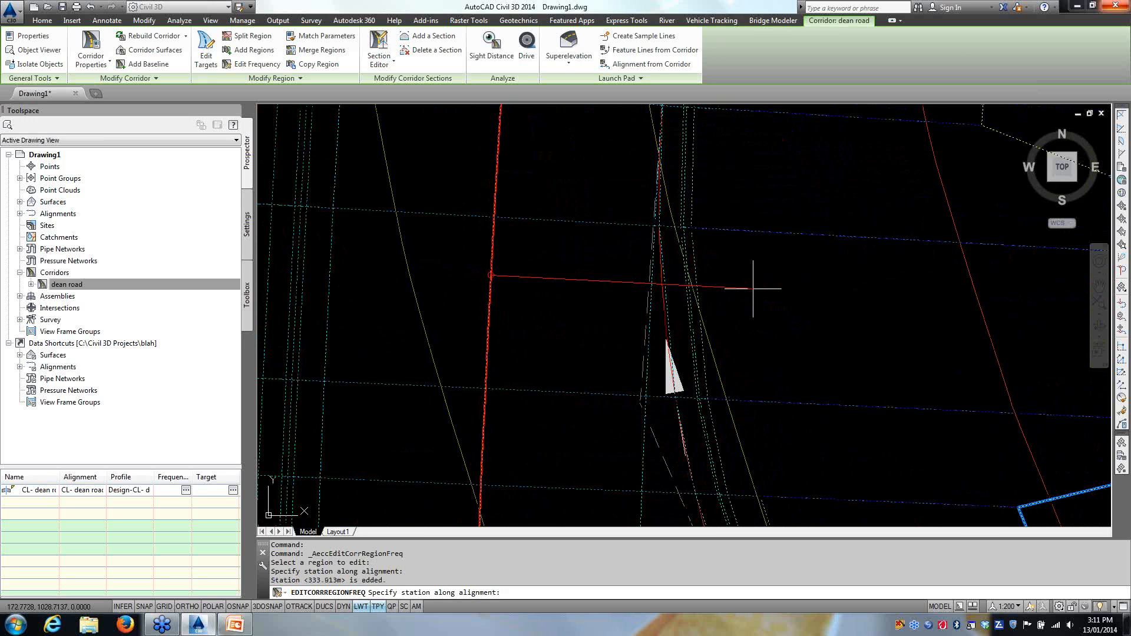
pyautogui.click(757, 355)
# Step: Add assembly stations at about 322.3 m, 318.8 m and 316.9 m around the curve where the north taper meets the bay
pyautogui.moveTo(714, 371); pyautogui.dragTo(588, 139, button='middle')
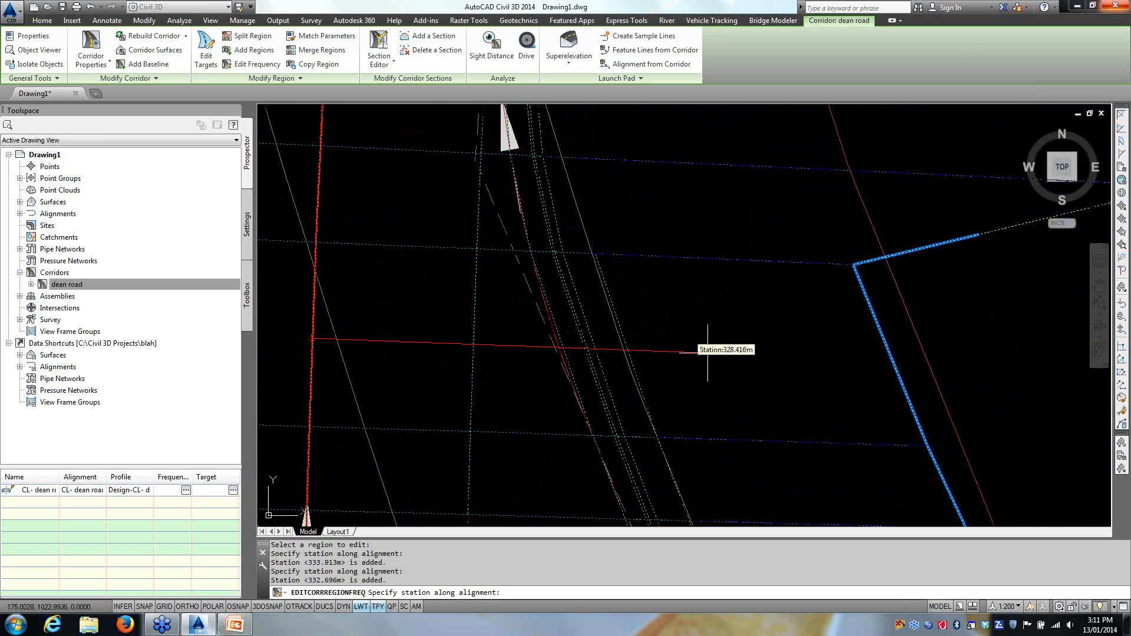
pyautogui.scroll(-5, 697, 353)
pyautogui.moveTo(699, 406); pyautogui.dragTo(632, 236, button='middle')
pyautogui.scroll(6, 636, 255)
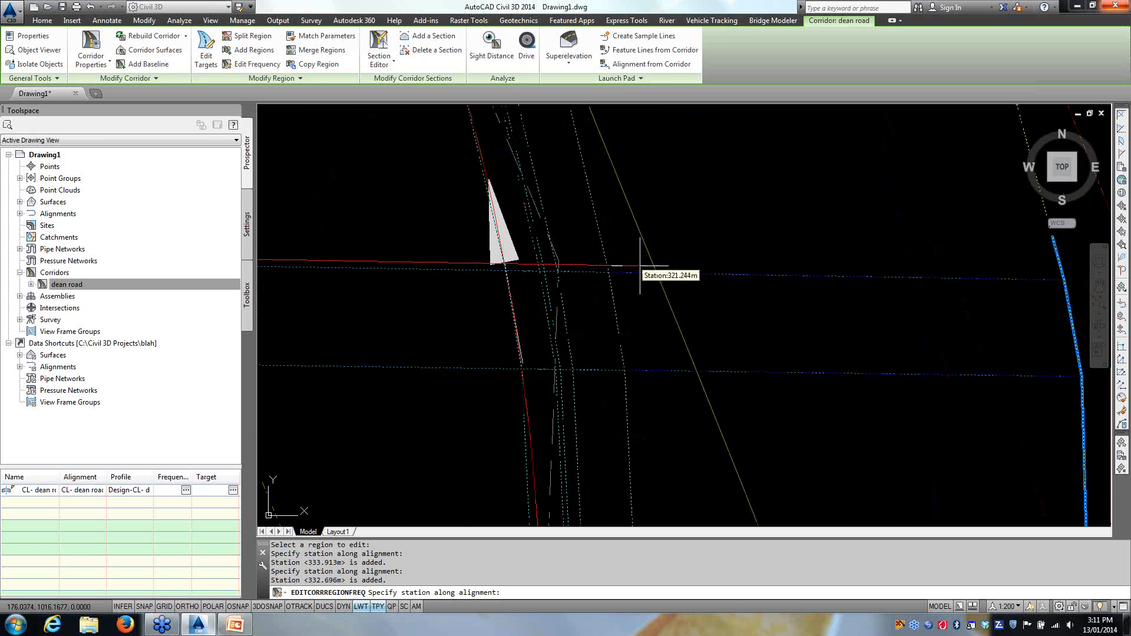
pyautogui.moveTo(659, 195)
pyautogui.mouseDown(button='middle')
pyautogui.moveTo(692, 362)
pyautogui.moveTo(642, 105)
pyautogui.mouseUp(button='middle')
pyautogui.click(736, 333)
pyautogui.scroll(-3, 700, 359)
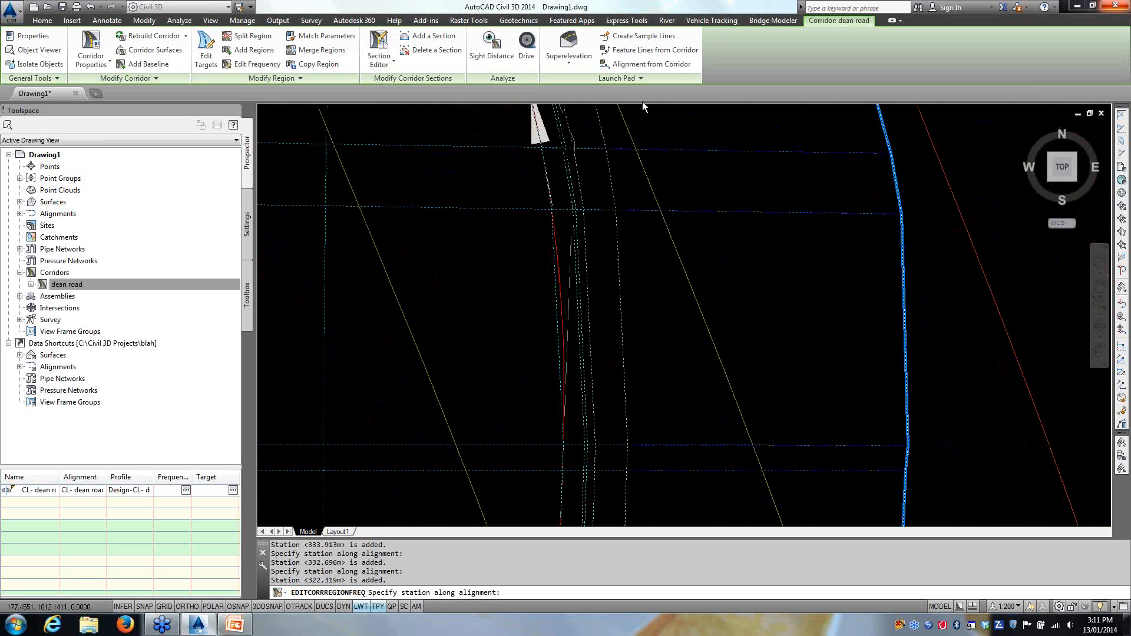
pyautogui.click(797, 274)
pyautogui.click(797, 372)
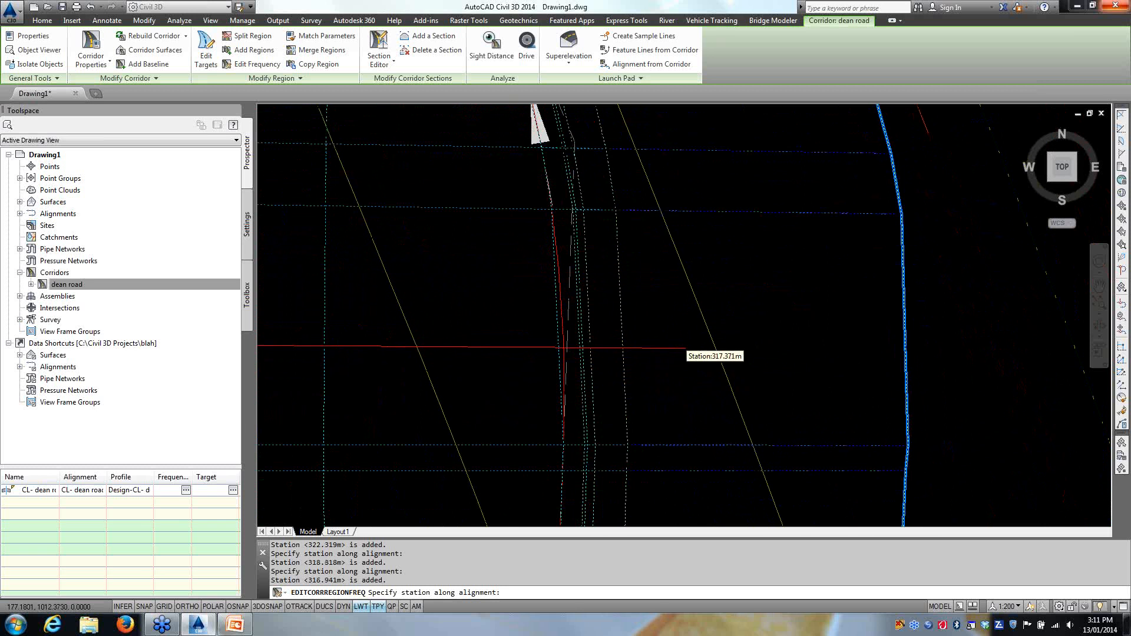
# Step: Add assembly stations at about 276.3 m, 272.4 m and 271.4 m along the bus bay's south taper
pyautogui.scroll(-3, 683, 348)
pyautogui.moveTo(662, 340); pyautogui.dragTo(655, 126, button='middle')
pyautogui.moveTo(611, 358); pyautogui.dragTo(613, 157, button='middle')
pyautogui.moveTo(611, 412); pyautogui.dragTo(602, 201, button='middle')
pyautogui.scroll(4, 618, 391)
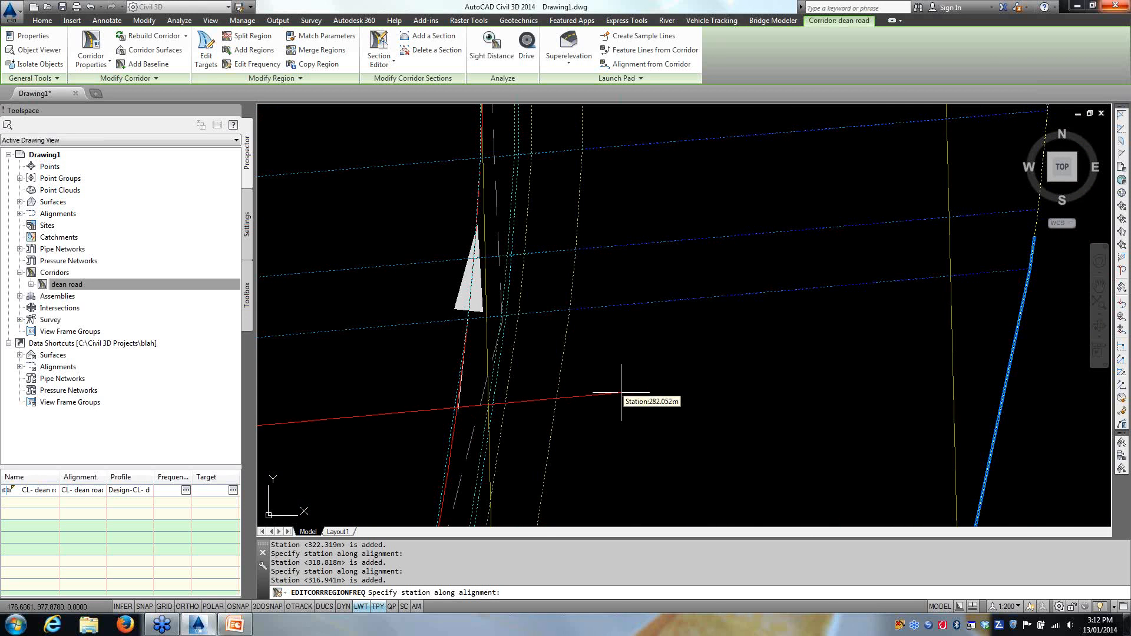
pyautogui.moveTo(618, 391); pyautogui.dragTo(780, 202, button='middle')
pyautogui.scroll(-4, 789, 321)
pyautogui.moveTo(785, 309); pyautogui.dragTo(739, 131, button='middle')
pyautogui.scroll(2, 695, 361)
pyautogui.click(747, 269)
pyautogui.moveTo(733, 283); pyautogui.dragTo(603, 32, button='middle')
pyautogui.click(618, 216)
pyautogui.click(623, 268)
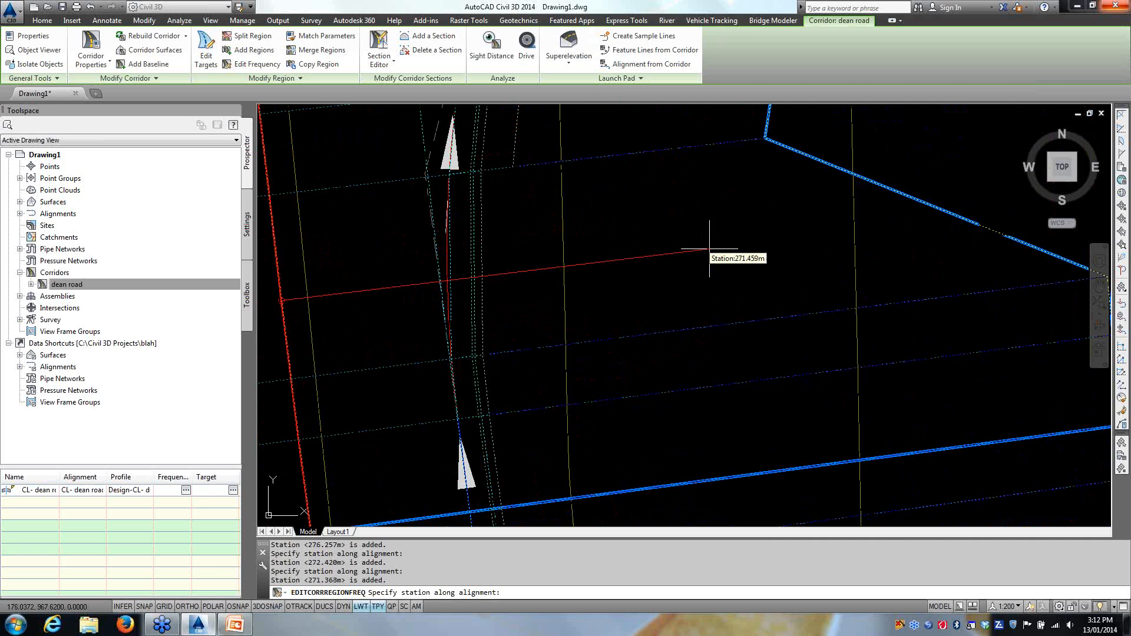
# Step: Finish picking stations, review the region's station list and apply the new assembly frequency
pyautogui.press('Return')
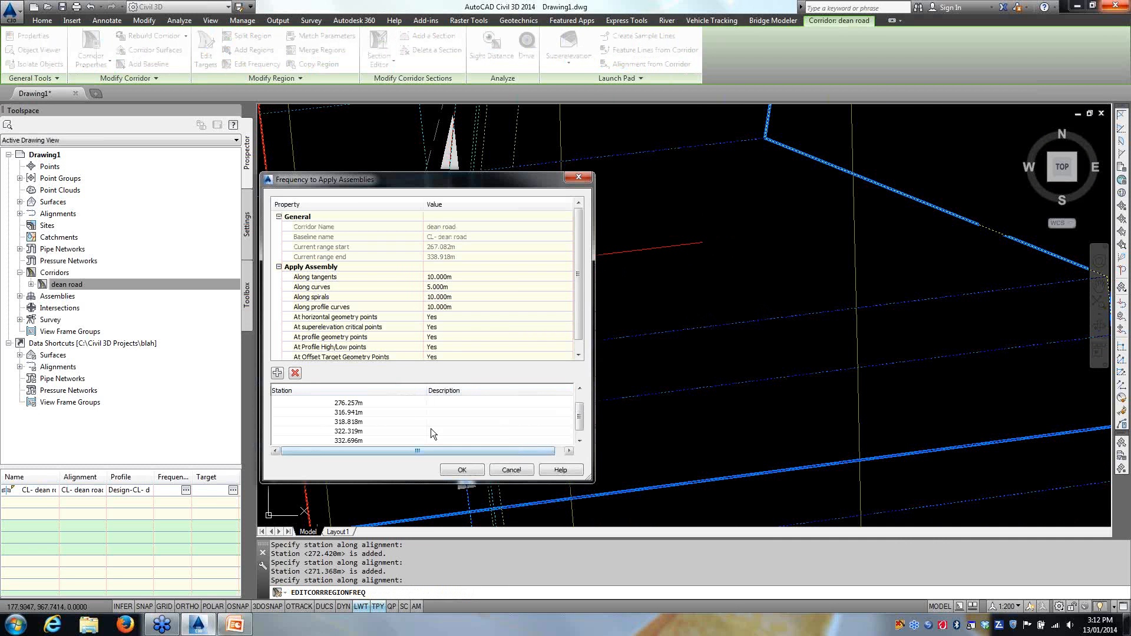
pyautogui.scroll(2, 577, 415)
pyautogui.scroll(-2, 586, 415)
pyautogui.click(454, 473)
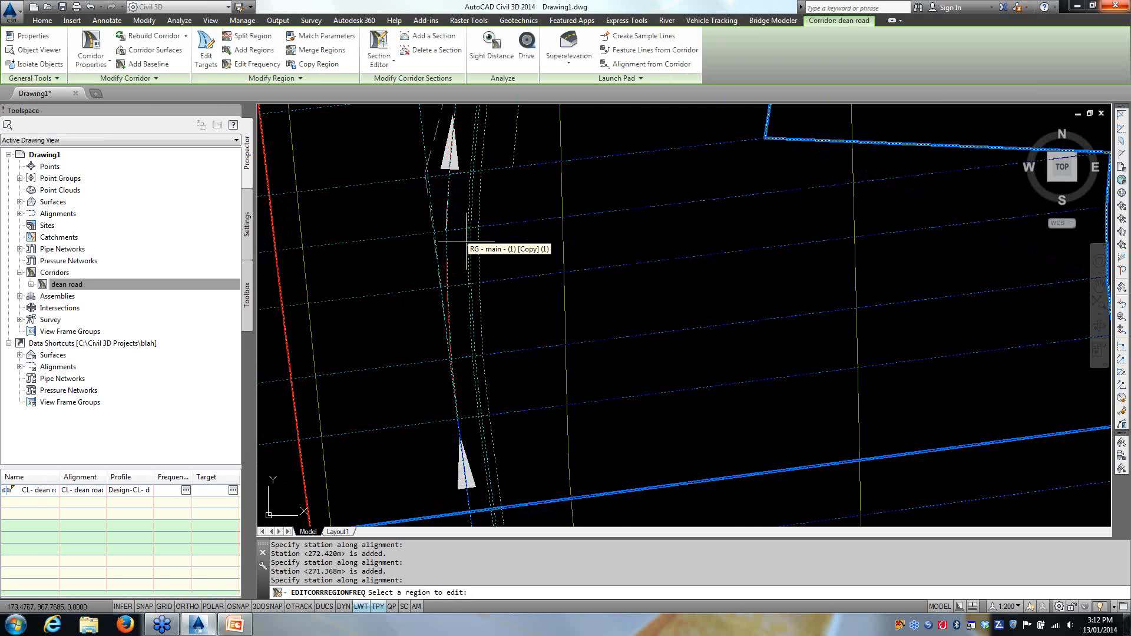
# Step: Examine the added corridor sections in plan from the south taper to the north taper and end the frequency command
pyautogui.scroll(-4, 467, 241)
pyautogui.moveTo(463, 253); pyautogui.dragTo(496, 403, button='middle')
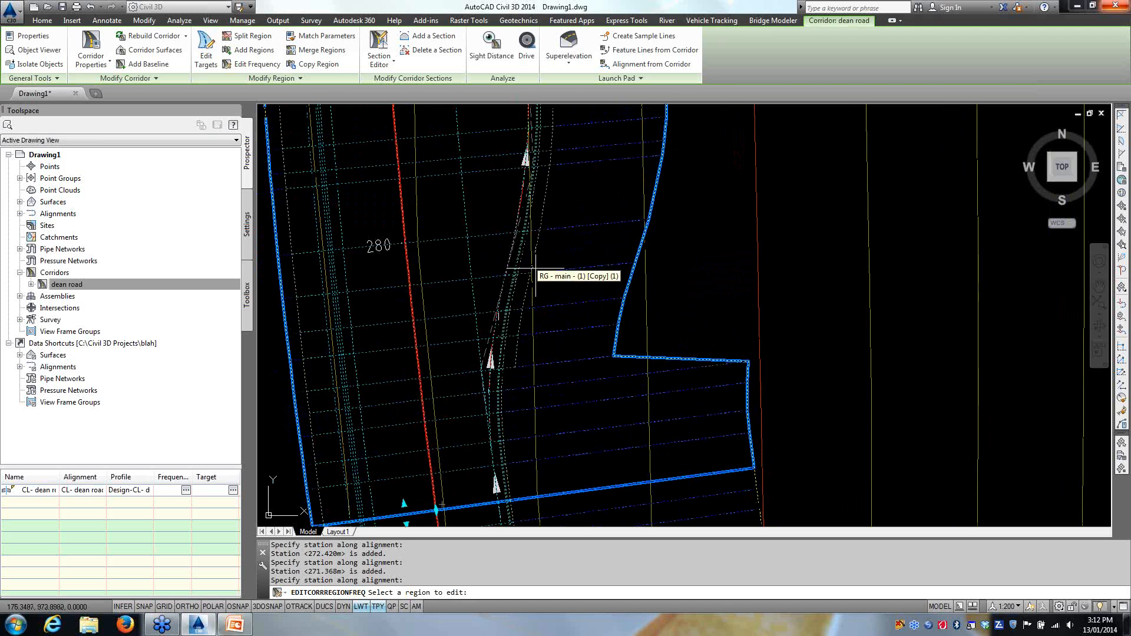
pyautogui.moveTo(533, 232); pyautogui.dragTo(535, 394, button='middle')
pyautogui.moveTo(547, 174); pyautogui.dragTo(579, 493, button='middle')
pyautogui.moveTo(527, 223); pyautogui.dragTo(574, 477, button='middle')
pyautogui.scroll(3, 530, 242)
pyautogui.scroll(-3, 573, 242)
pyautogui.moveTo(556, 203); pyautogui.dragTo(566, 484, button='middle')
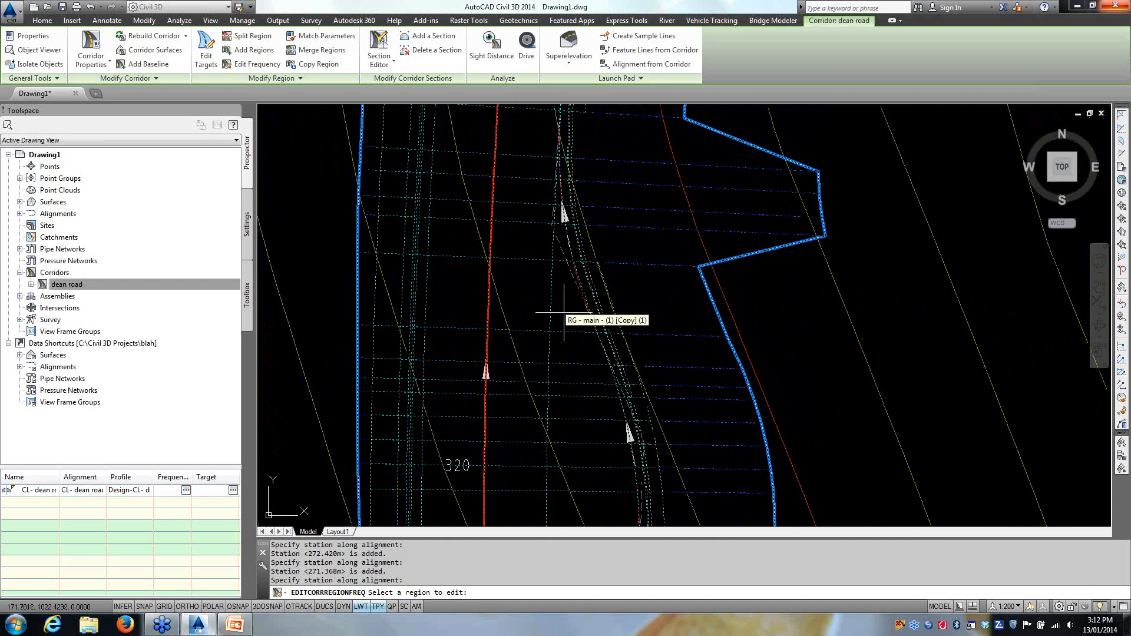
pyautogui.press('Escape')
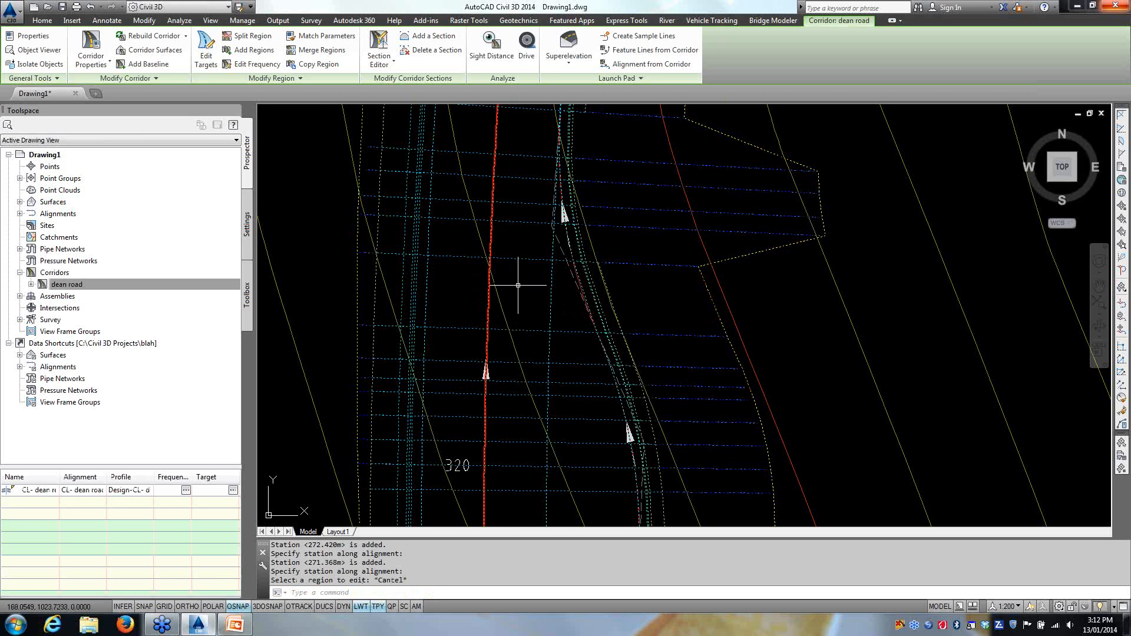
# Step: Open the dean road corridor in the Object Viewer, inspect the bus bay's taper curves and straight edge in 3D, and close the viewer
pyautogui.rightClick(518, 281)
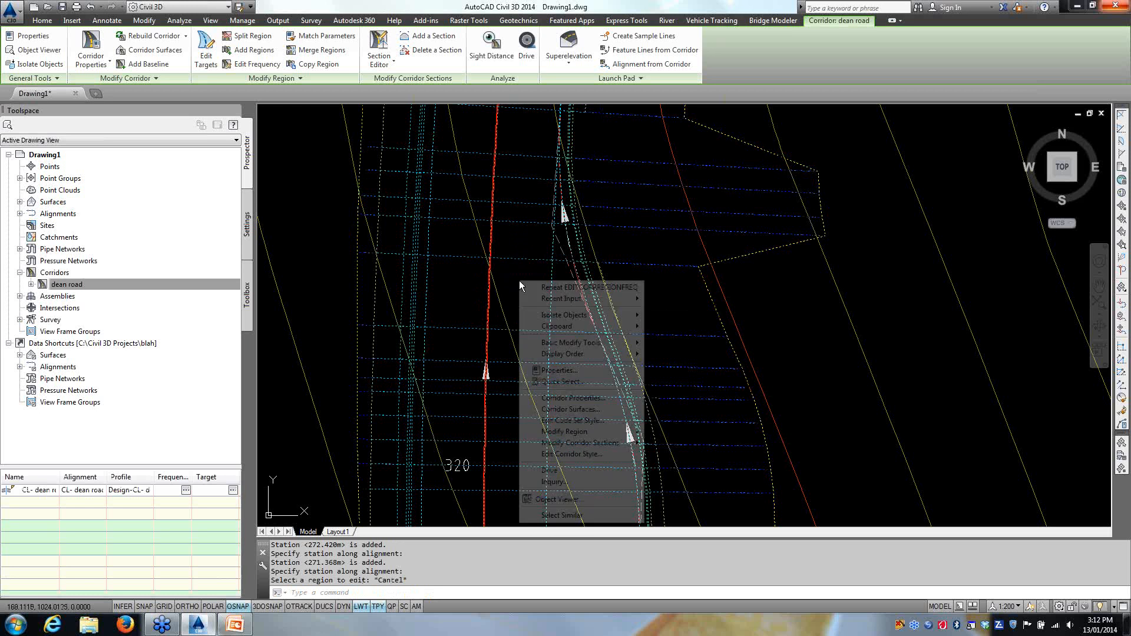
pyautogui.click(571, 500)
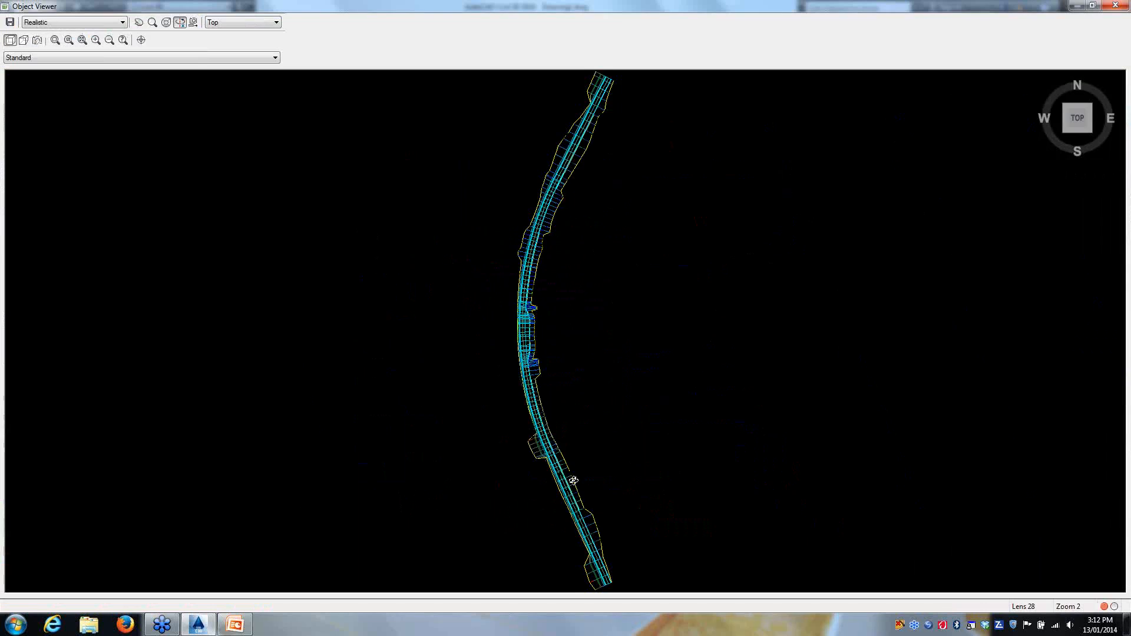
pyautogui.scroll(5, 542, 328)
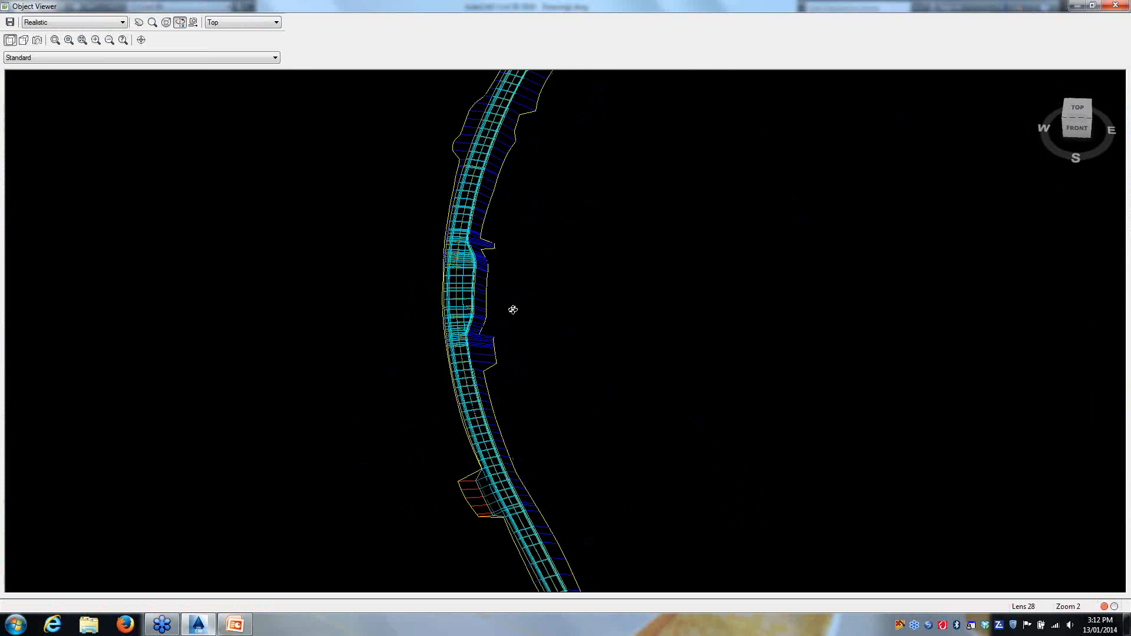
pyautogui.scroll(4, 670, 338)
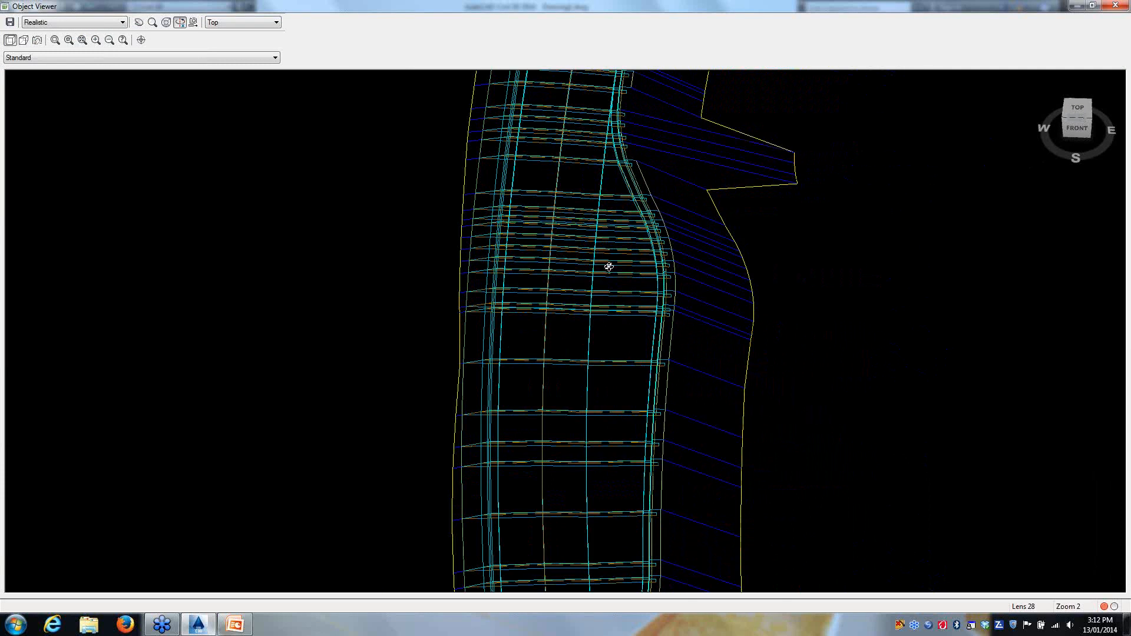
pyautogui.moveTo(671, 250); pyautogui.dragTo(616, 530, button='middle')
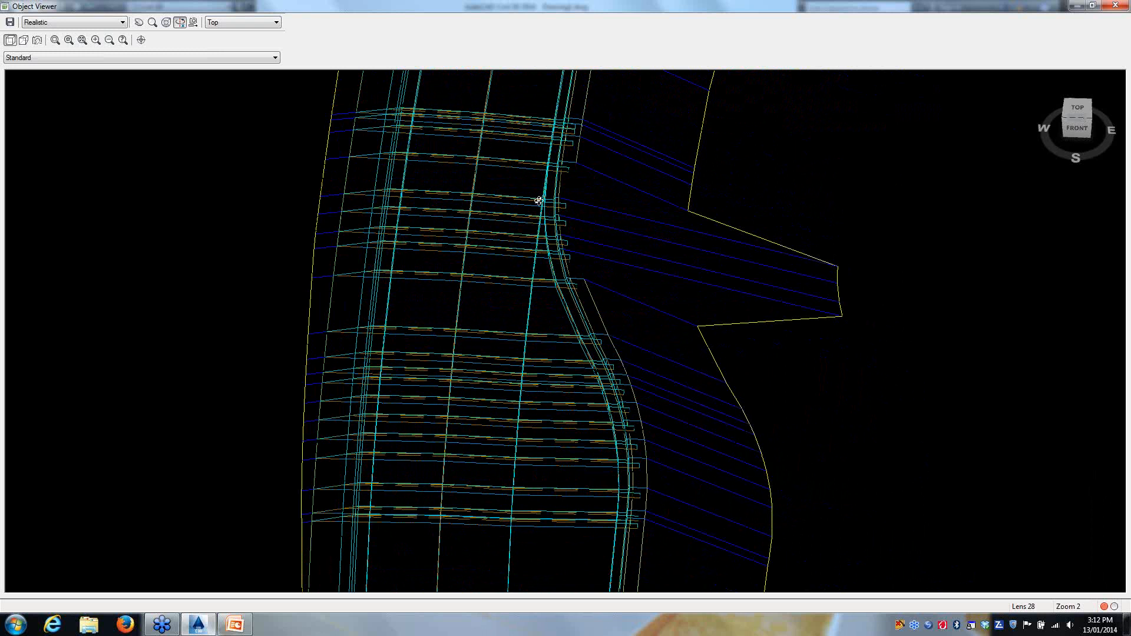
pyautogui.scroll(3, 581, 346)
pyautogui.moveTo(516, 335); pyautogui.dragTo(515, 106, button='middle')
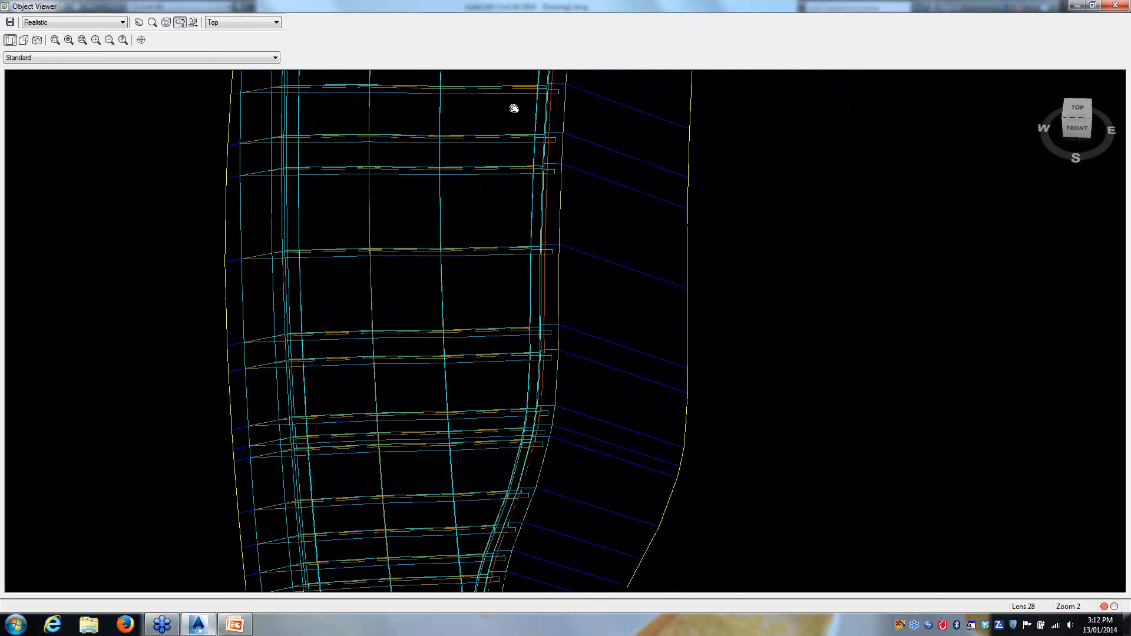
pyautogui.moveTo(472, 232); pyautogui.dragTo(540, 391, button='middle')
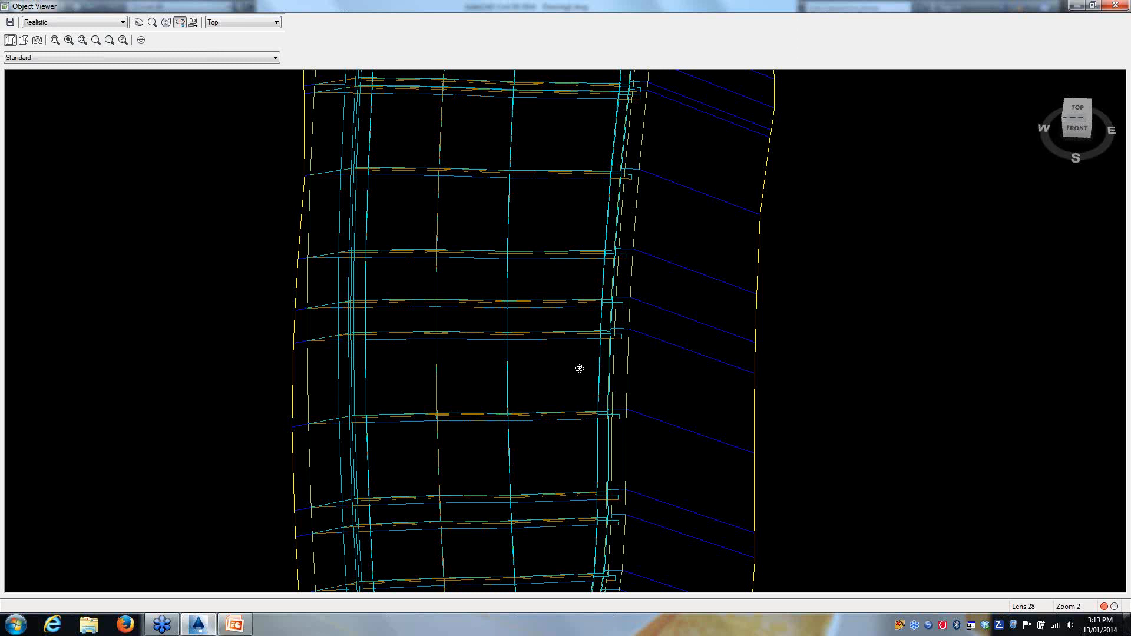
pyautogui.scroll(-5, 577, 369)
pyautogui.moveTo(575, 368); pyautogui.dragTo(436, 361)
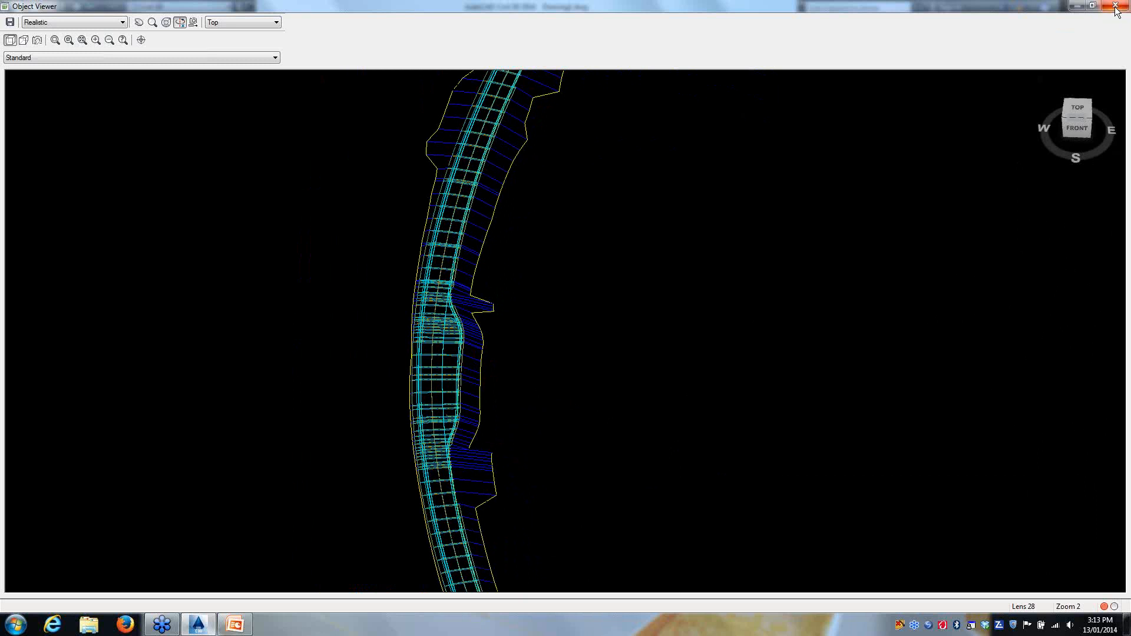
pyautogui.click(1115, 7)
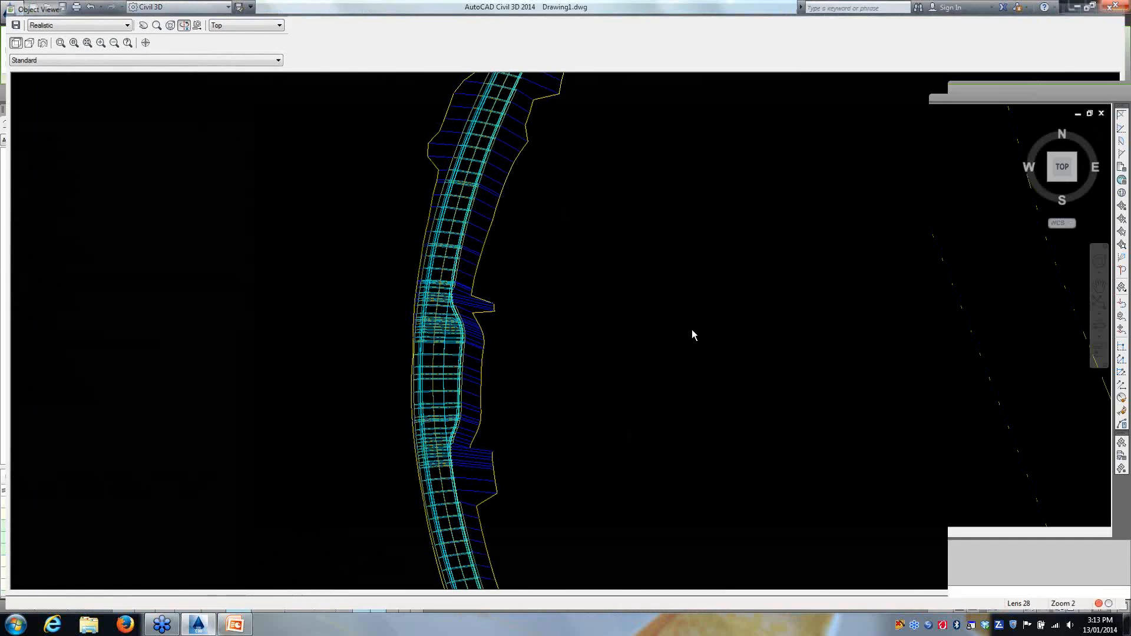
# Step: Select the bus bay alignment to examine its extent against the corridor widening, and clear the selection
pyautogui.scroll(-3, 585, 352)
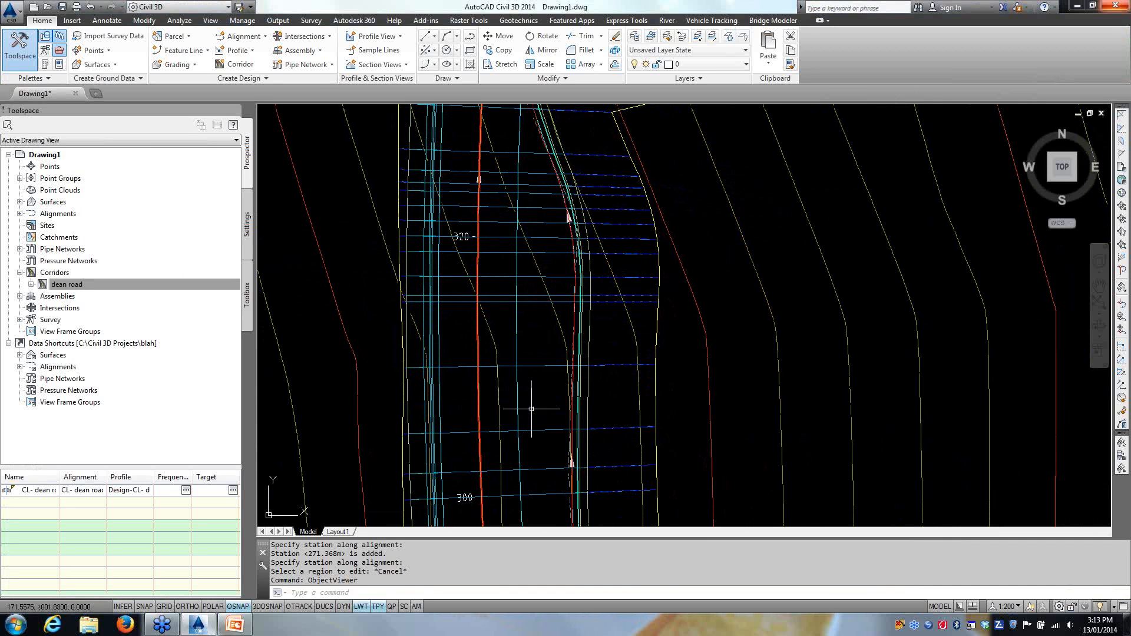
pyautogui.scroll(5, 568, 219)
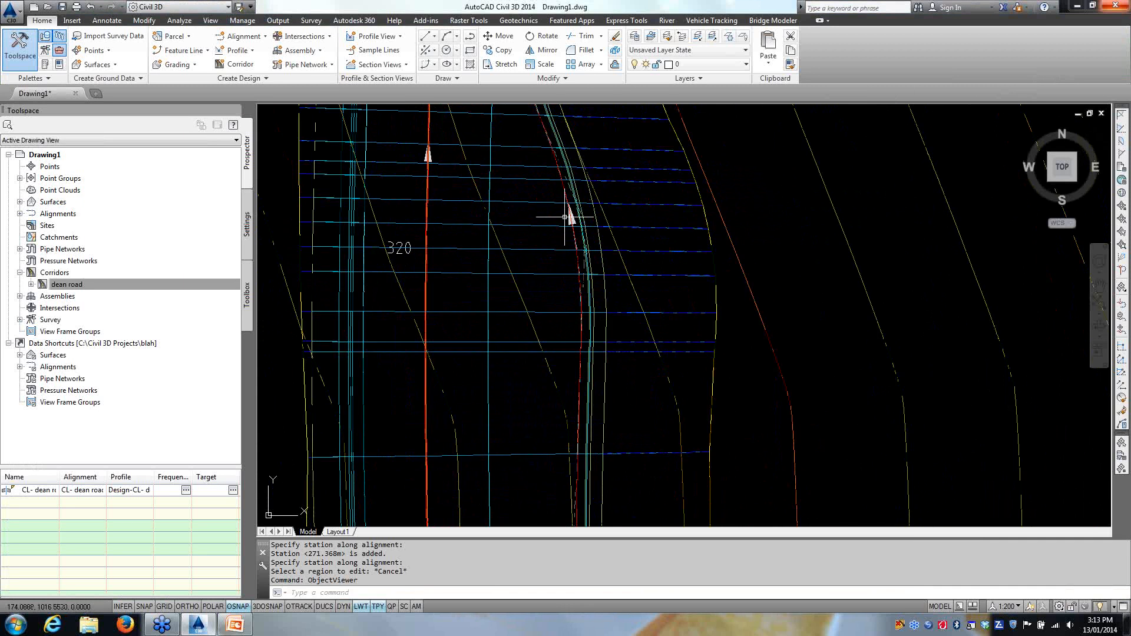
pyautogui.click(573, 219)
pyautogui.click(583, 229)
pyautogui.scroll(-5, 583, 230)
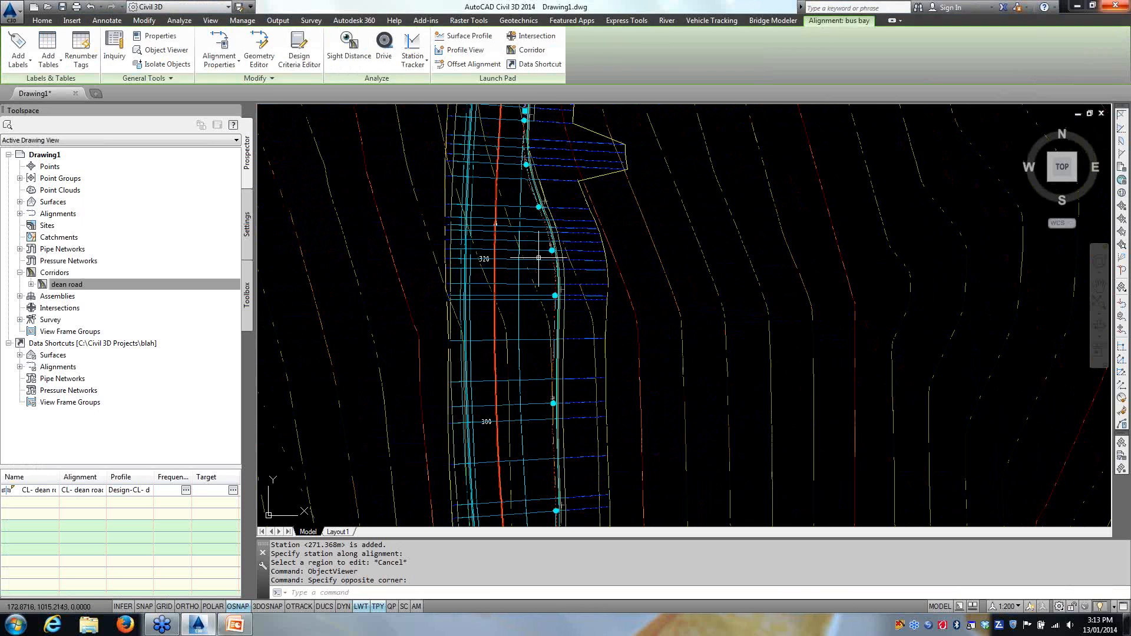
pyautogui.scroll(-2, 526, 272)
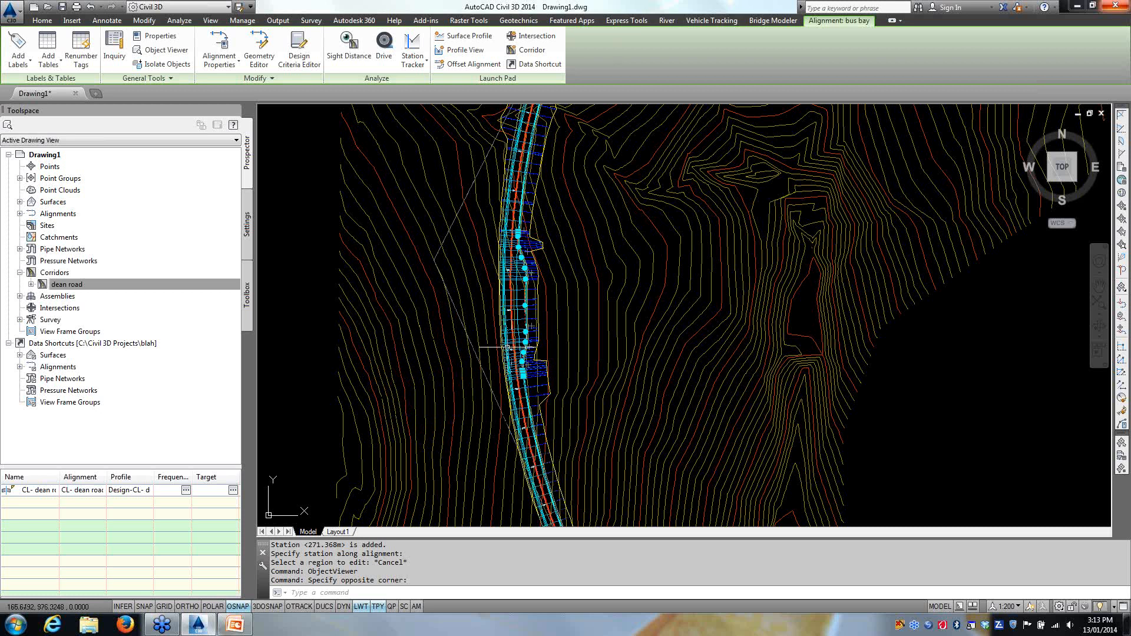
pyautogui.press('Escape')
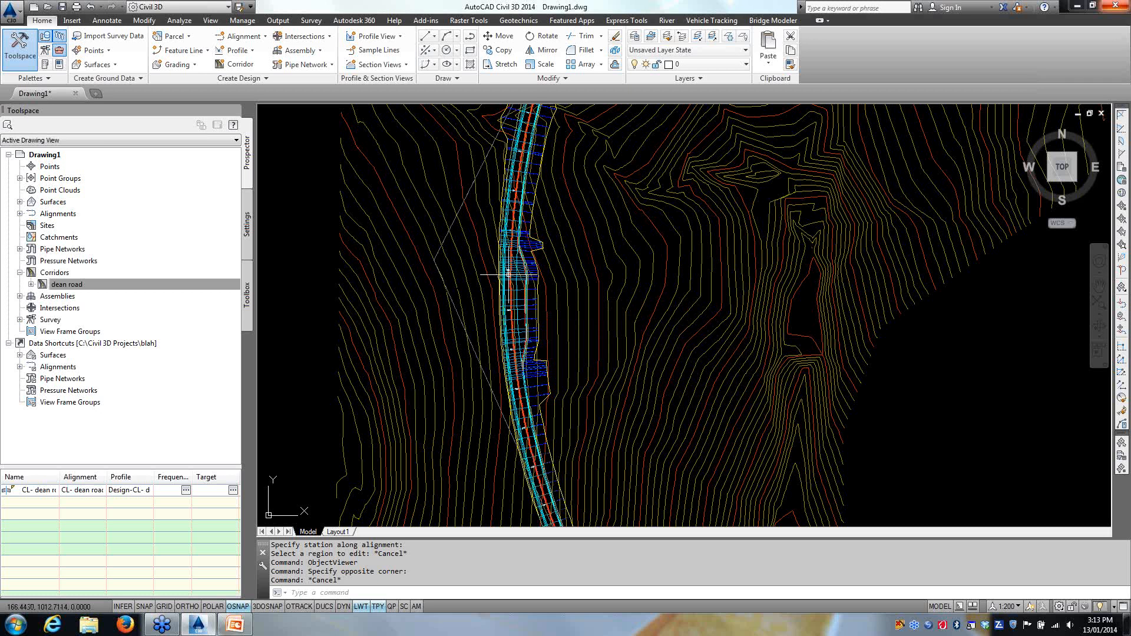
# Step: Add a corridor surface to the dean road corridor and name it dean road top
pyautogui.moveTo(506, 275); pyautogui.dragTo(488, 311, button='middle')
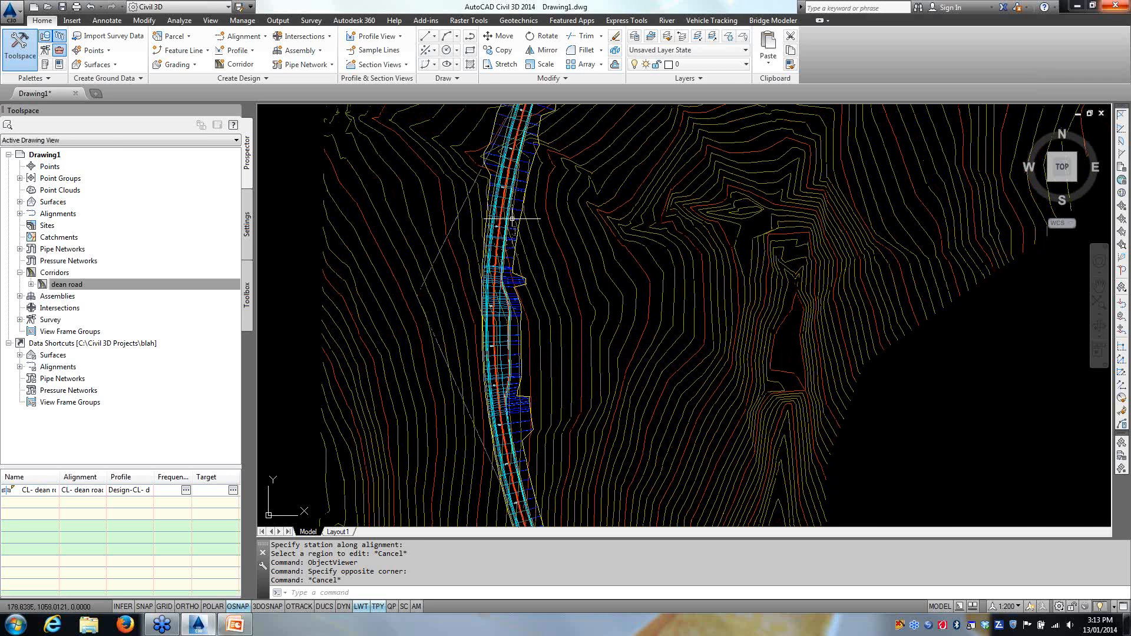
pyautogui.click(516, 239)
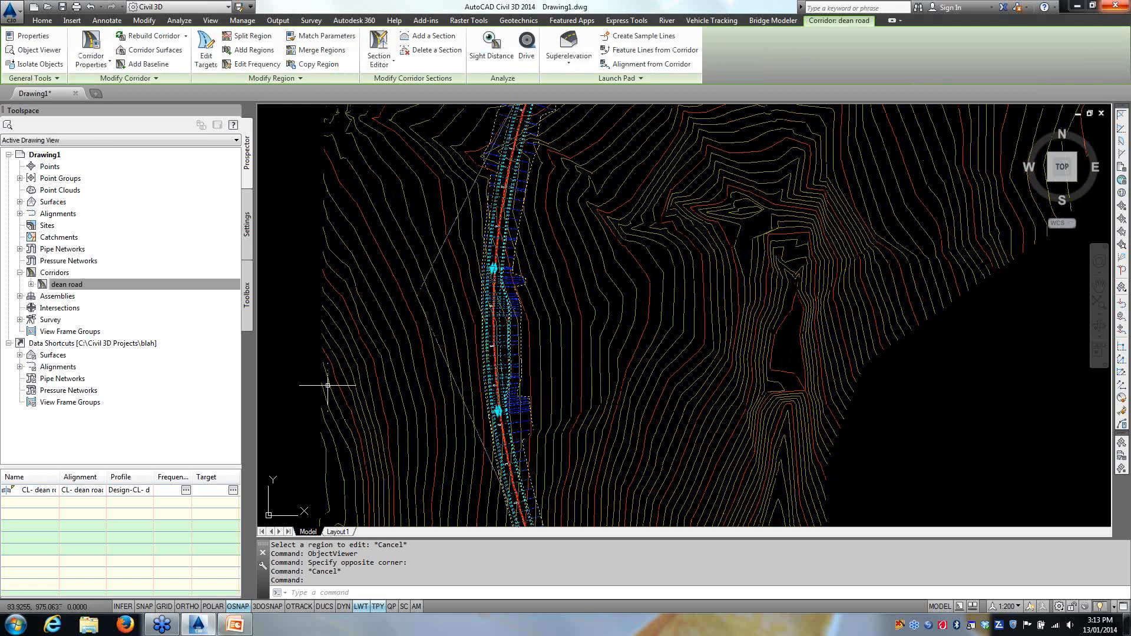
pyautogui.click(165, 53)
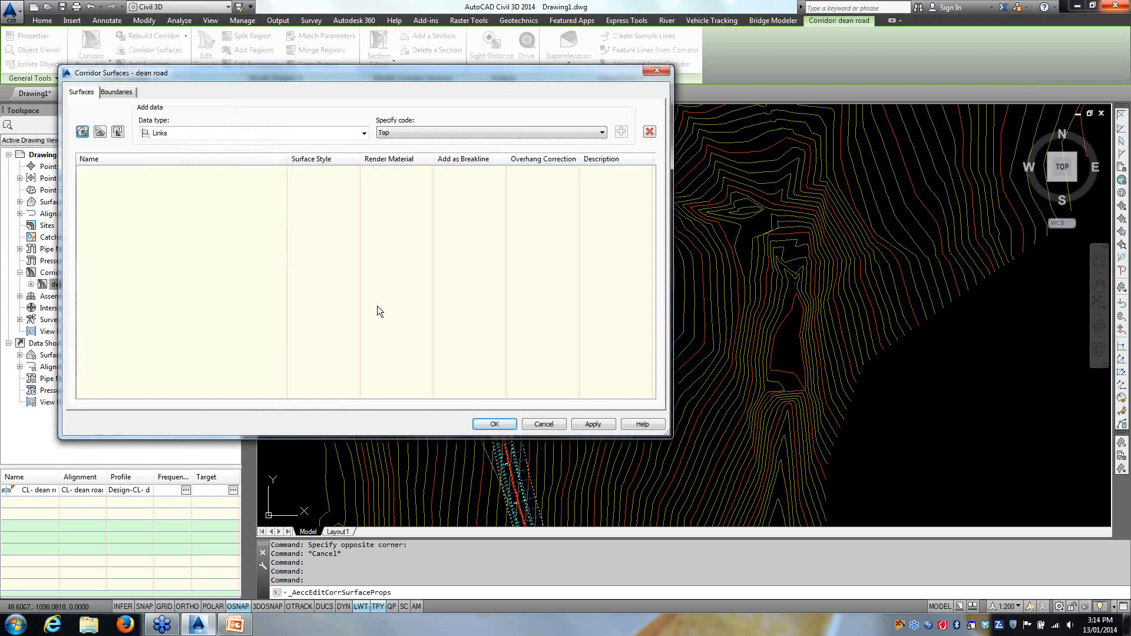
pyautogui.click(83, 132)
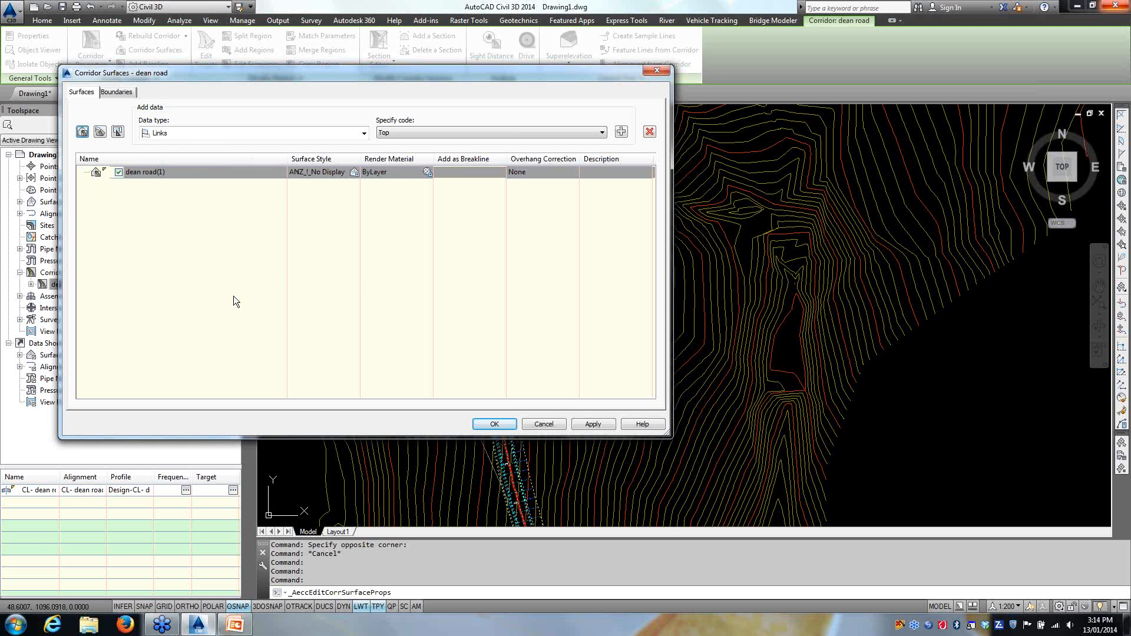
pyautogui.click(181, 173)
pyautogui.click(179, 173)
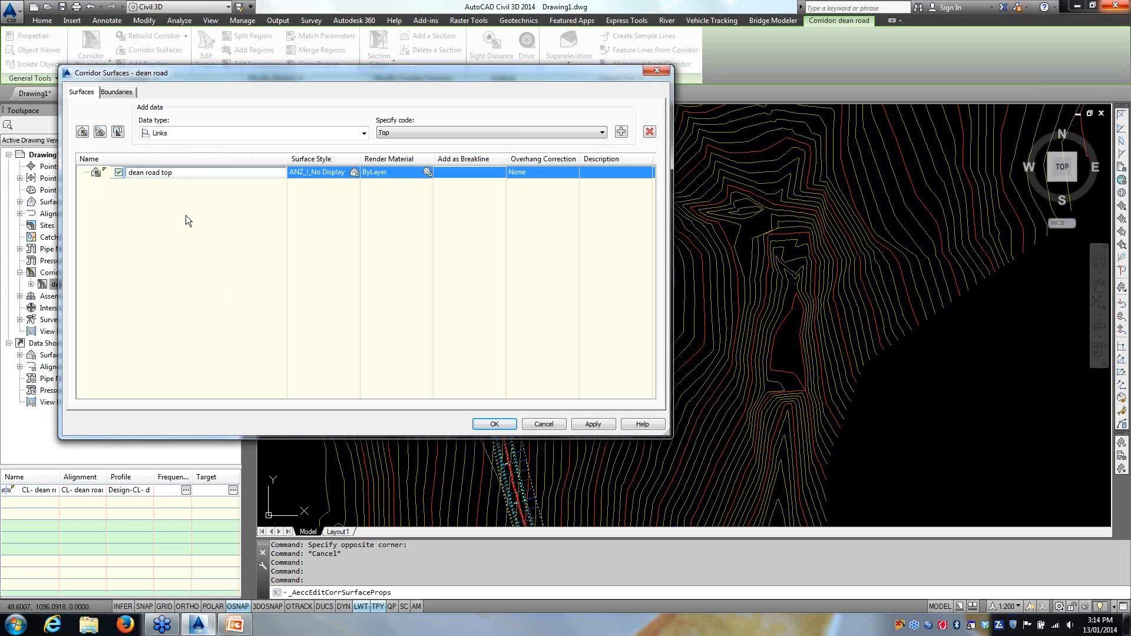
# Step: Set the surface style of dean road top to ANZ_Conts (.5m)
pyautogui.click(324, 171)
pyautogui.click(680, 90)
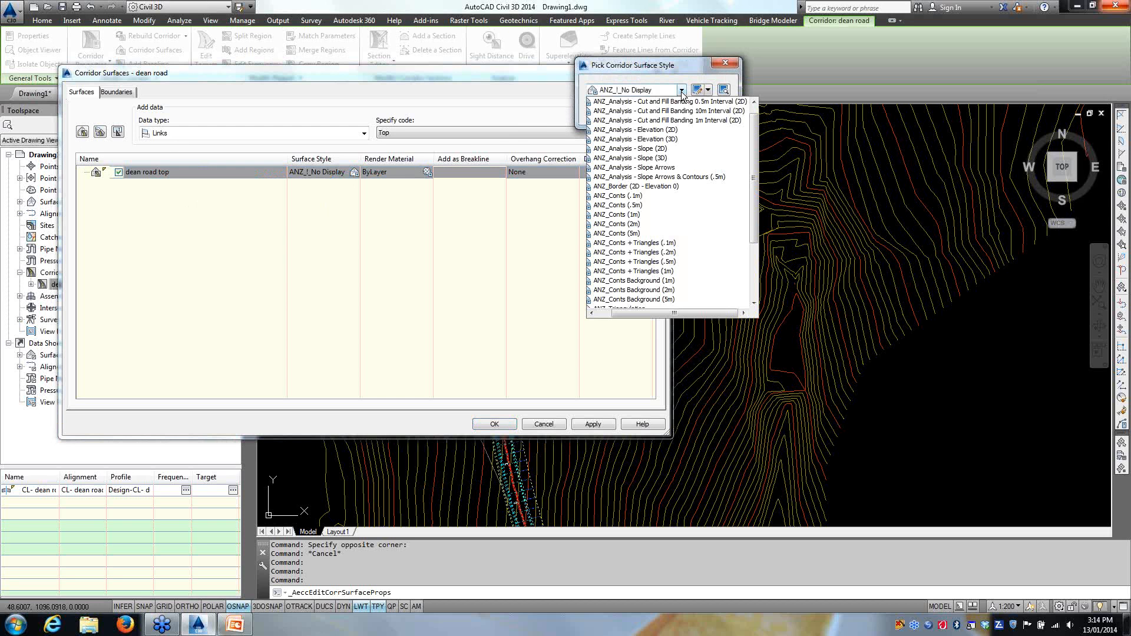
pyautogui.click(635, 204)
pyautogui.click(616, 115)
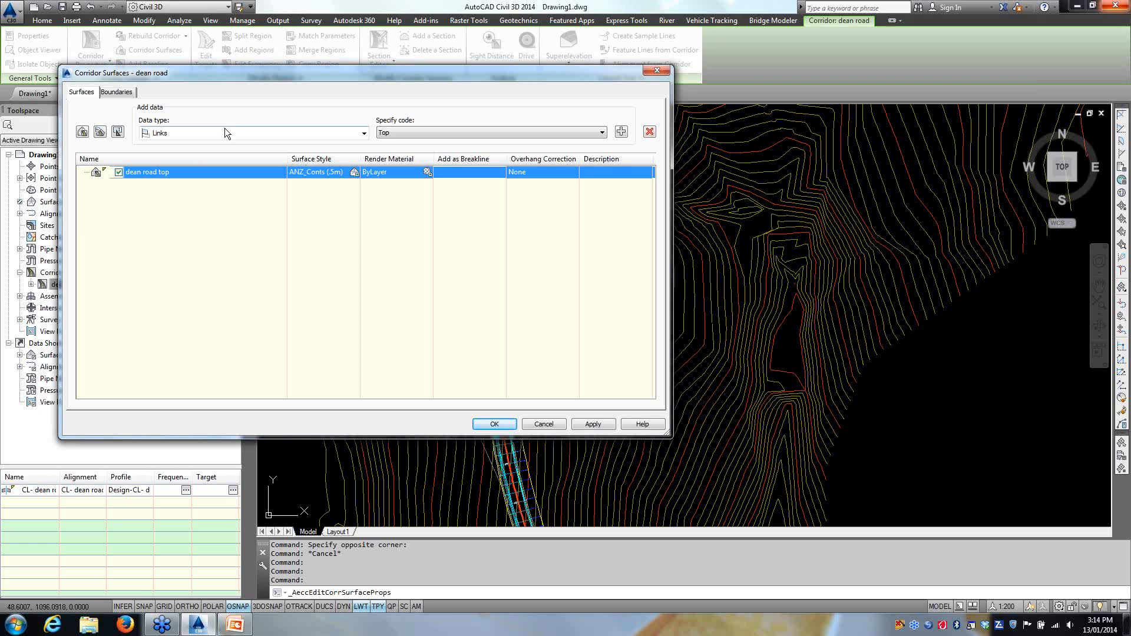
# Step: Add the Top link code as data to the dean road top surface
pyautogui.click(408, 134)
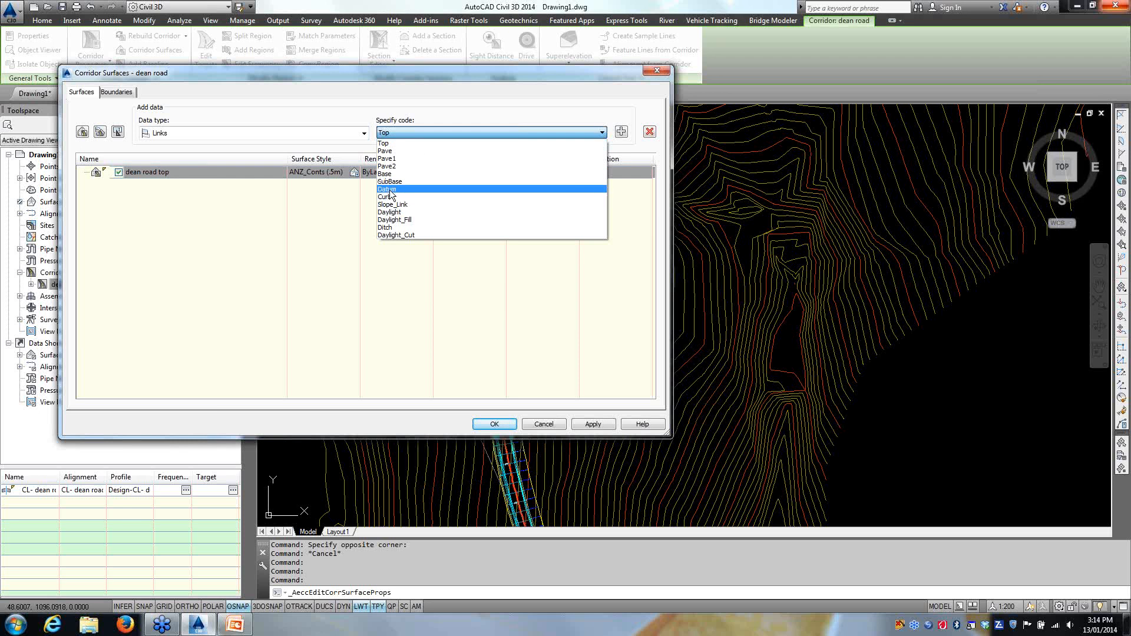
pyautogui.click(385, 143)
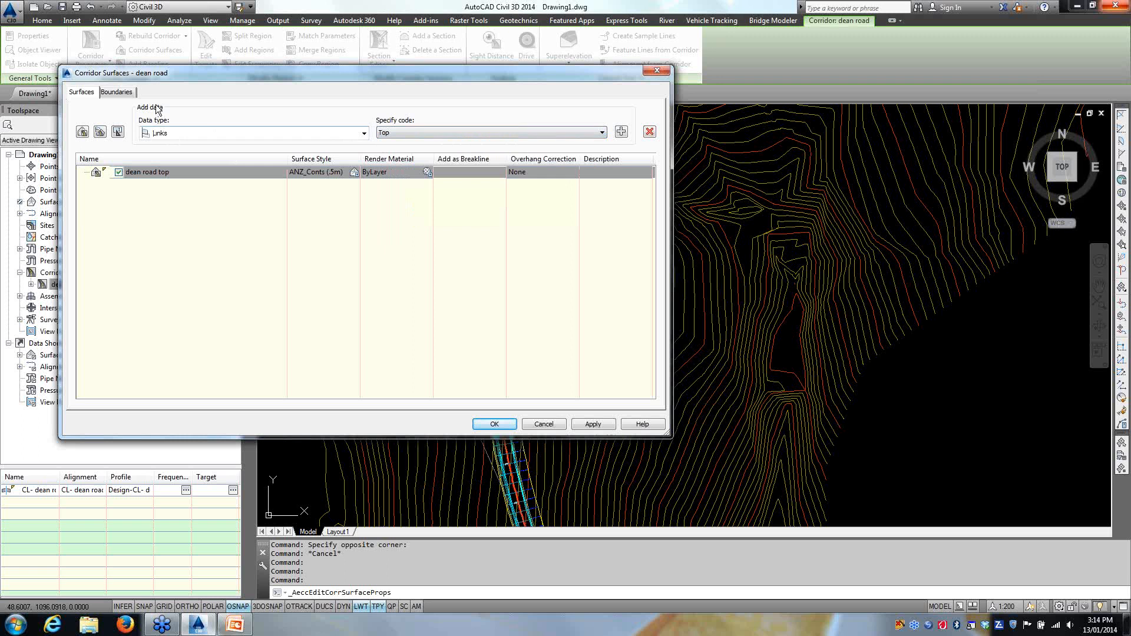
pyautogui.click(622, 133)
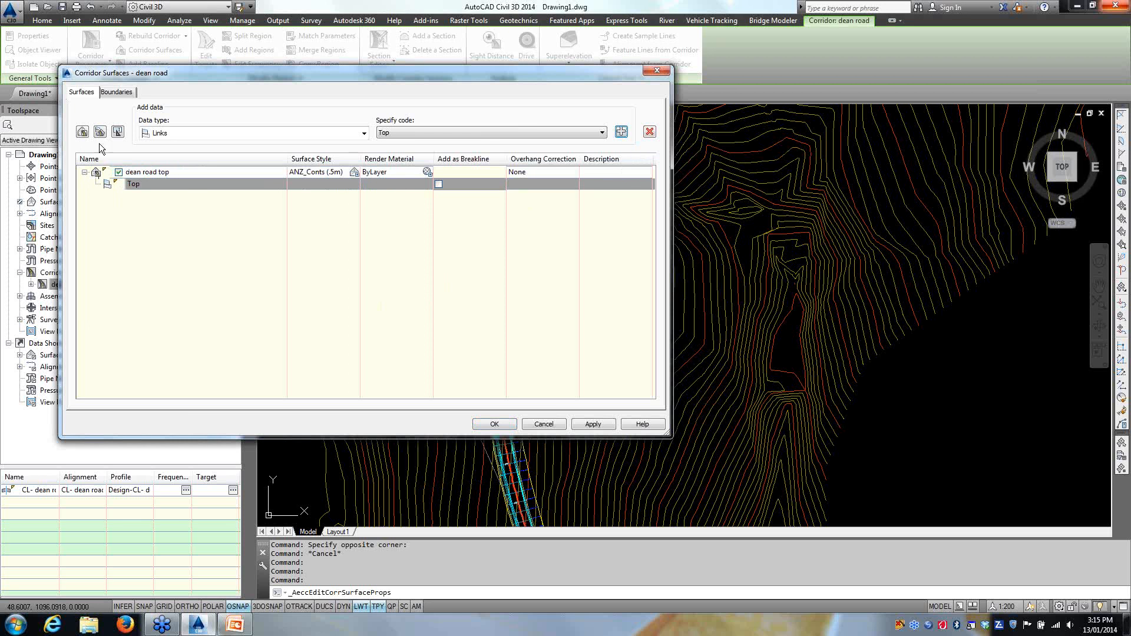
# Step: Set the corridor extents as the outer boundary of dean road top, apply the corridor surface settings and clear the selection
pyautogui.click(116, 92)
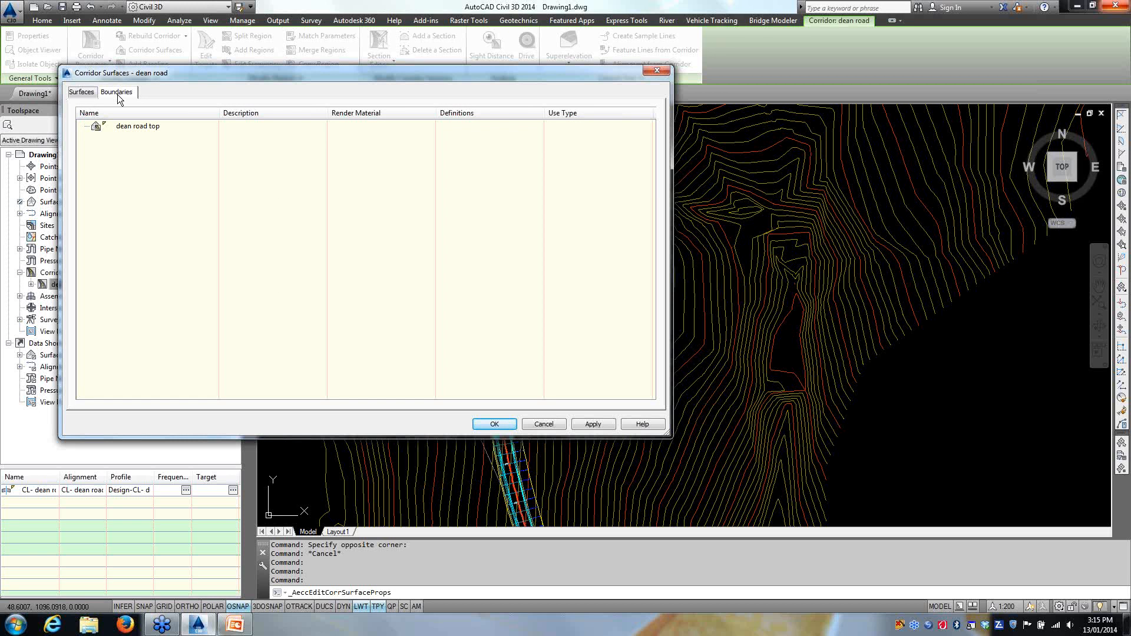
pyautogui.rightClick(142, 128)
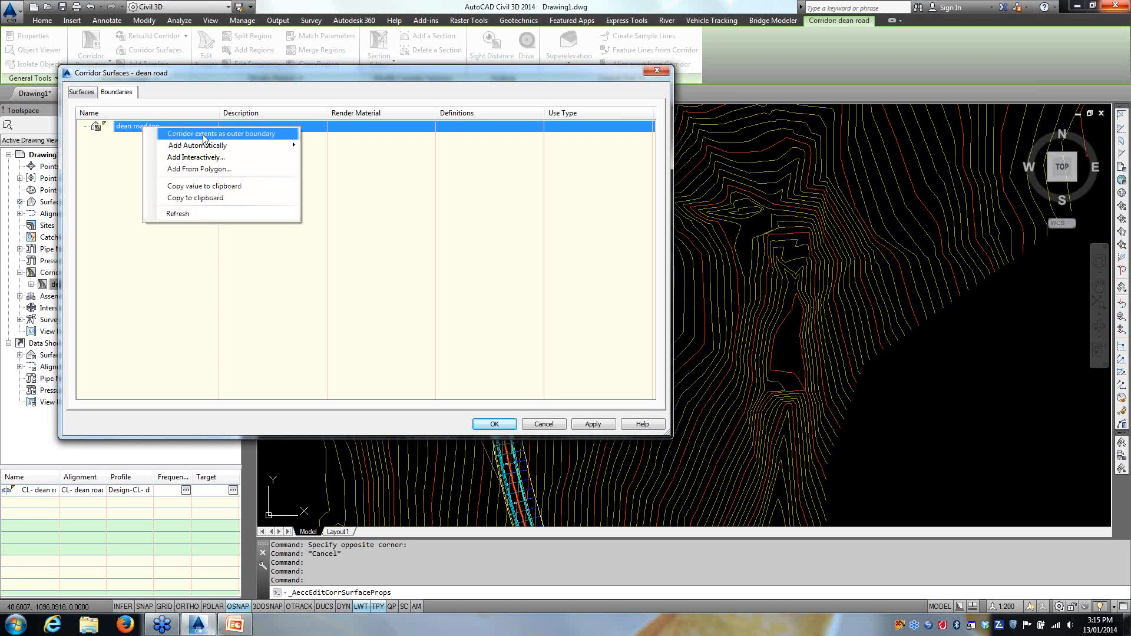
pyautogui.click(202, 134)
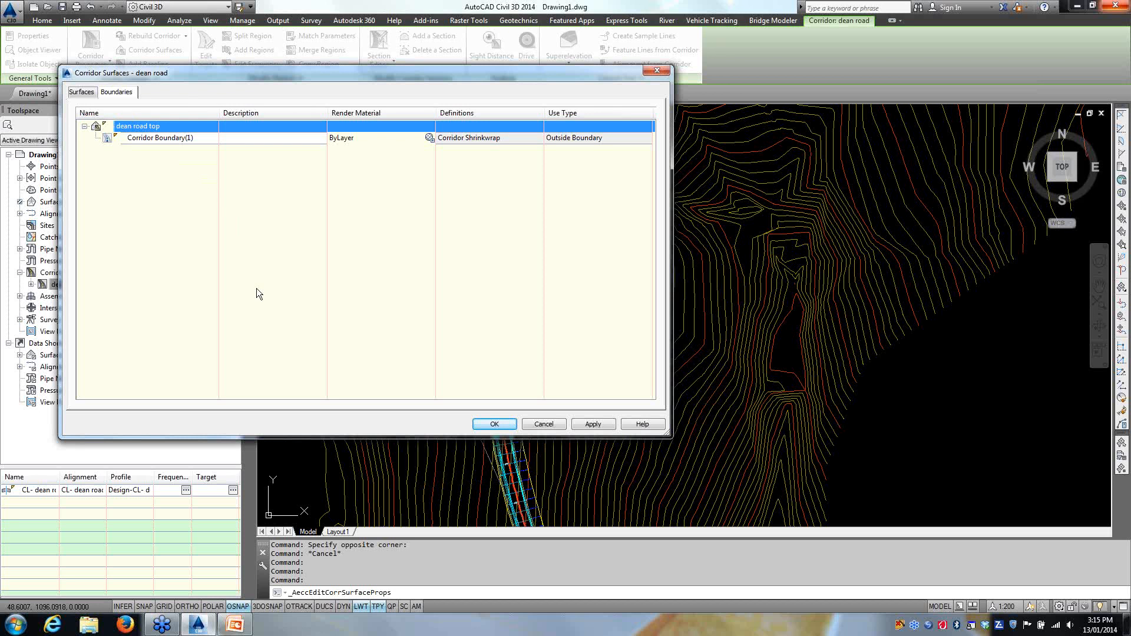
pyautogui.click(492, 425)
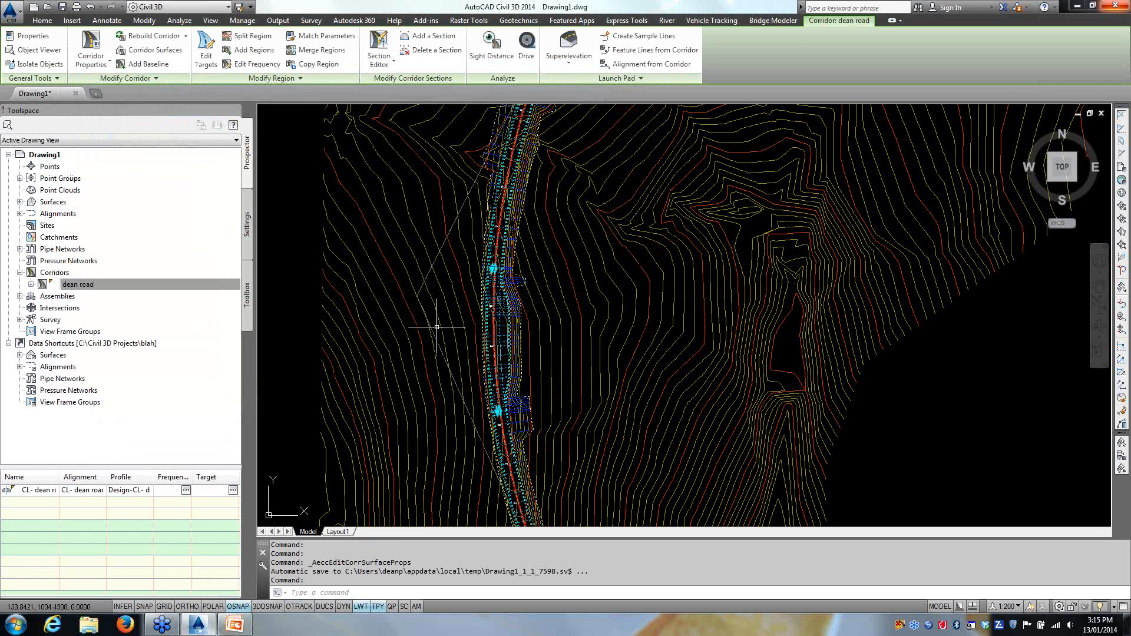
pyautogui.press('Escape')
# Step: Select the dean road top surface beside the bus bay, open it in the Object Viewer and tilt it into a 3D view
pyautogui.scroll(6, 518, 359)
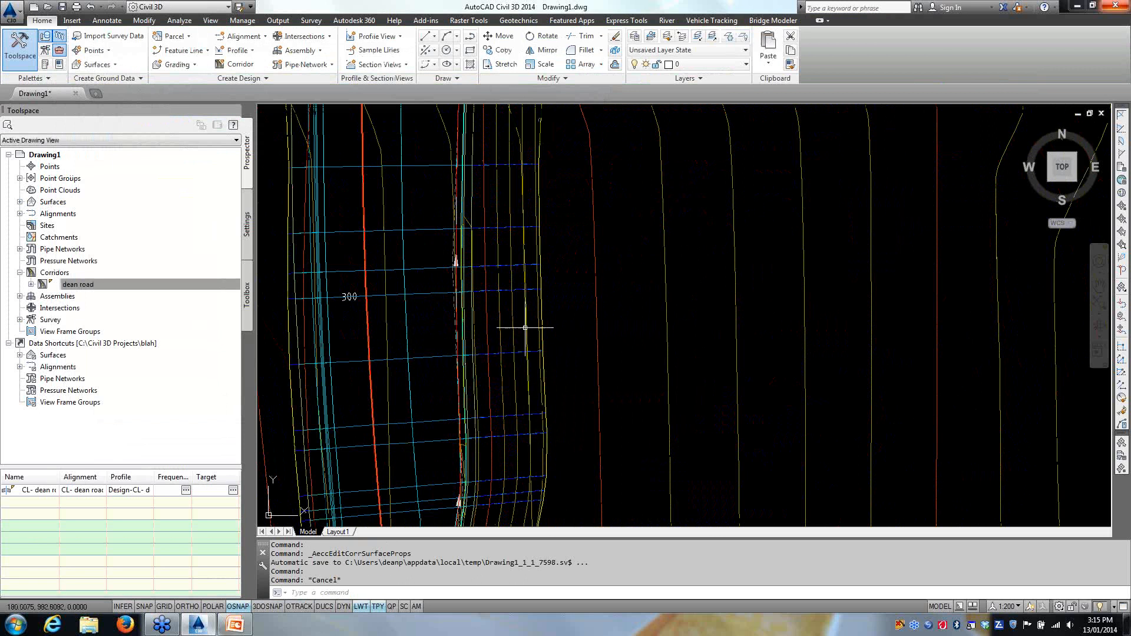
pyautogui.click(515, 330)
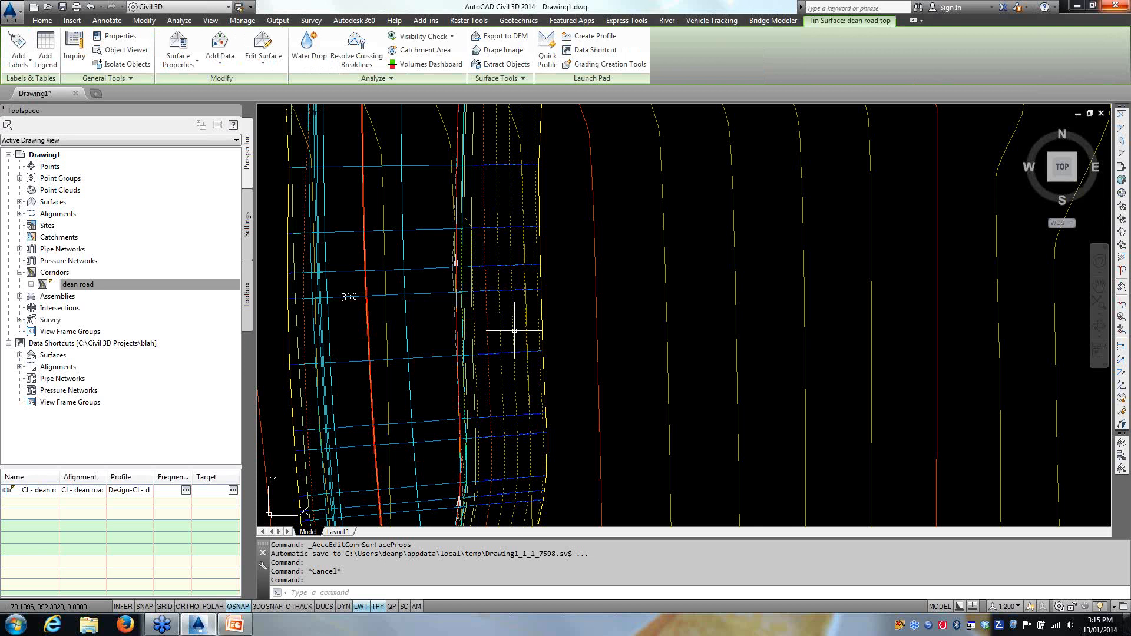
pyautogui.scroll(-3, 514, 331)
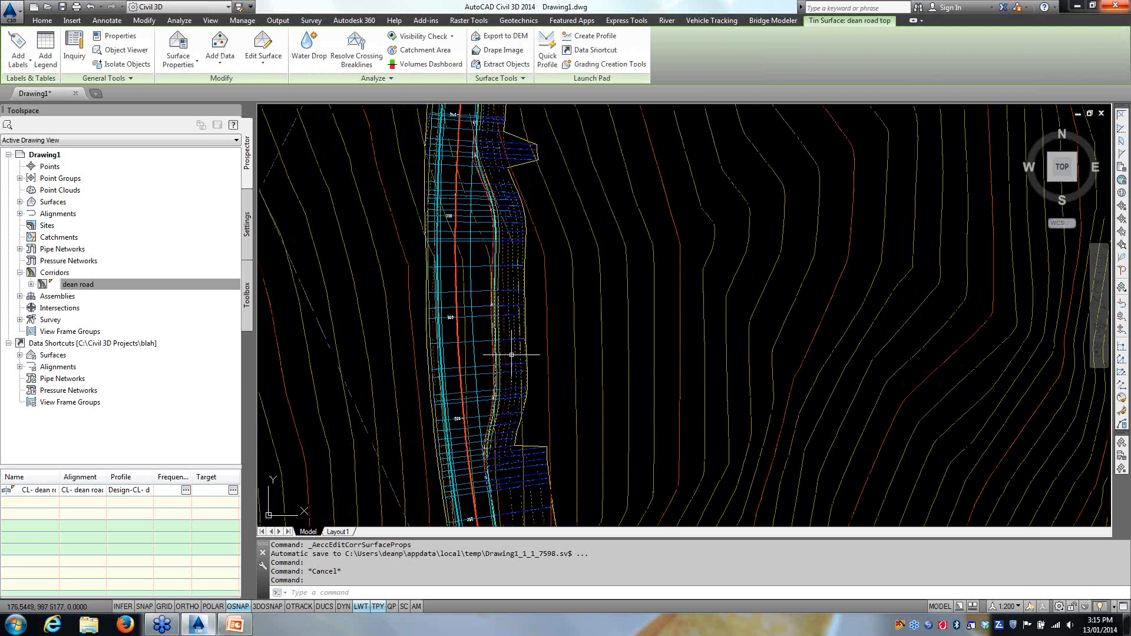
pyautogui.rightClick(618, 310)
pyautogui.click(654, 473)
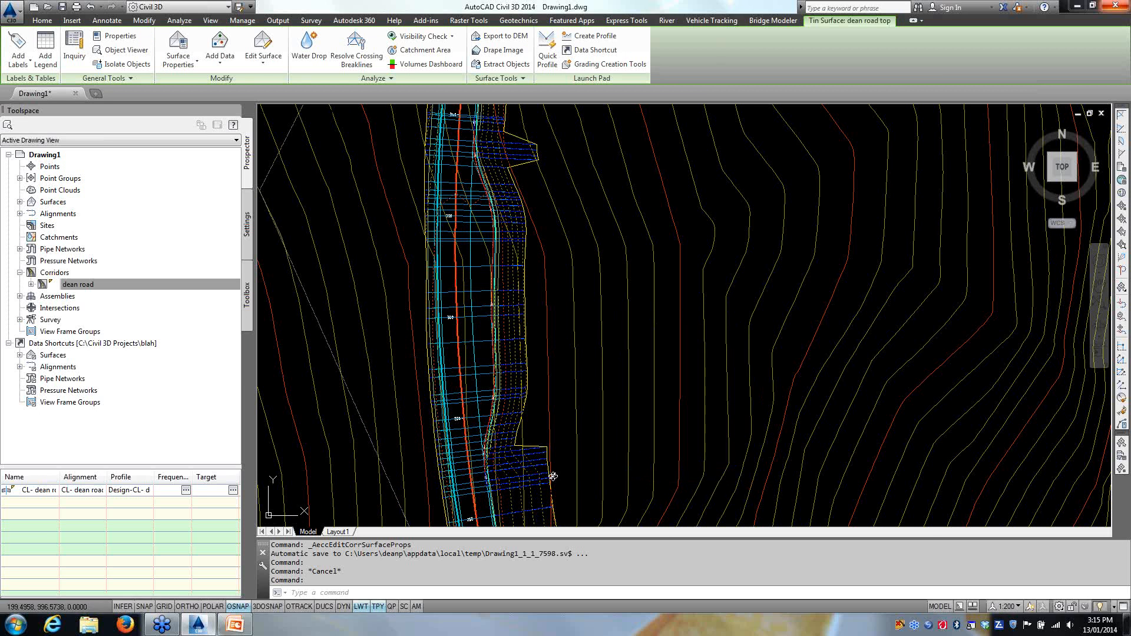
pyautogui.moveTo(591, 486); pyautogui.dragTo(606, 295)
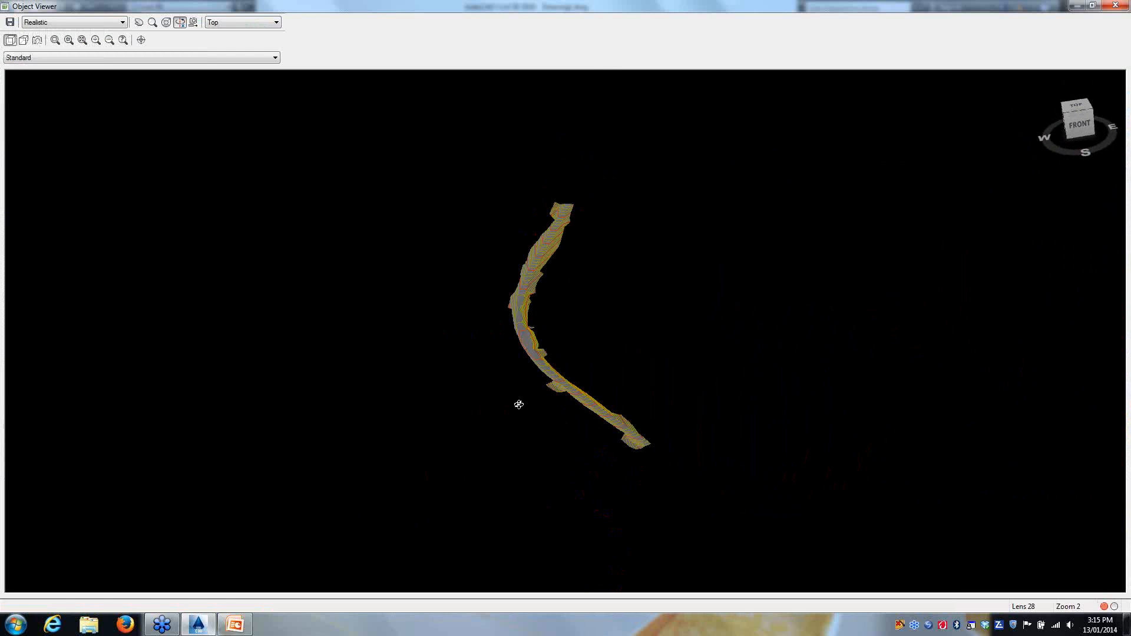
pyautogui.moveTo(547, 389); pyautogui.dragTo(574, 374)
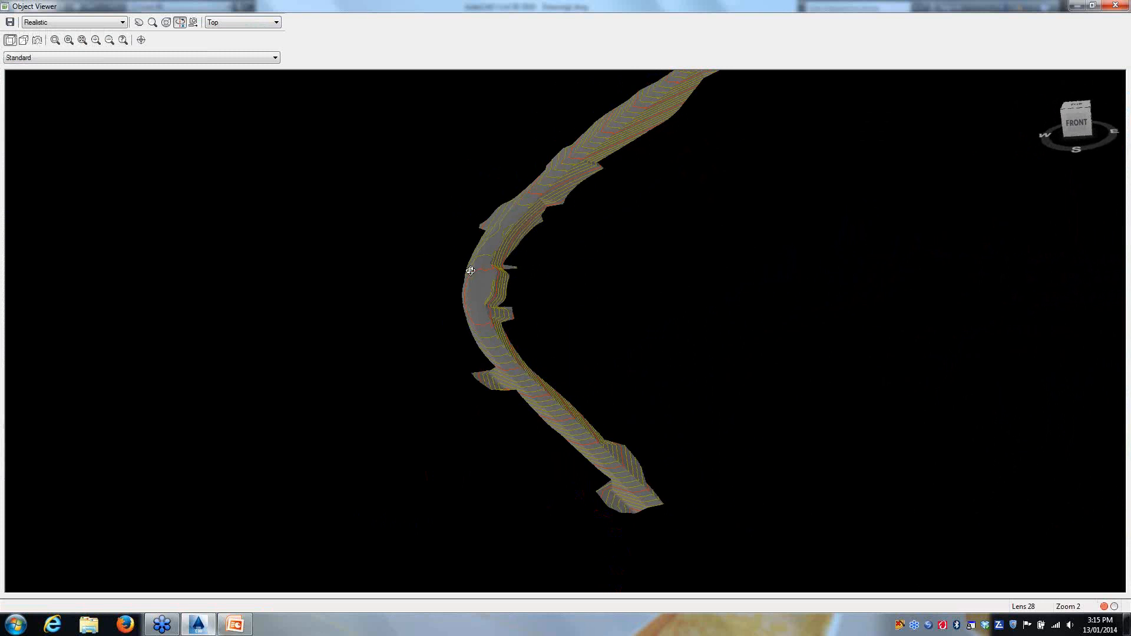
# Step: Examine the shaded dean road top surface along the carriageway, kerb edges and batters towards the road's near end
pyautogui.moveTo(480, 298); pyautogui.dragTo(503, 295)
pyautogui.scroll(4, 483, 269)
pyautogui.moveTo(458, 269); pyautogui.dragTo(683, 425, button='middle')
pyautogui.scroll(6, 592, 354)
pyautogui.moveTo(682, 311); pyautogui.dragTo(377, 388, button='middle')
pyautogui.moveTo(442, 240); pyautogui.dragTo(617, 557, button='middle')
pyautogui.moveTo(539, 457); pyautogui.dragTo(550, 417)
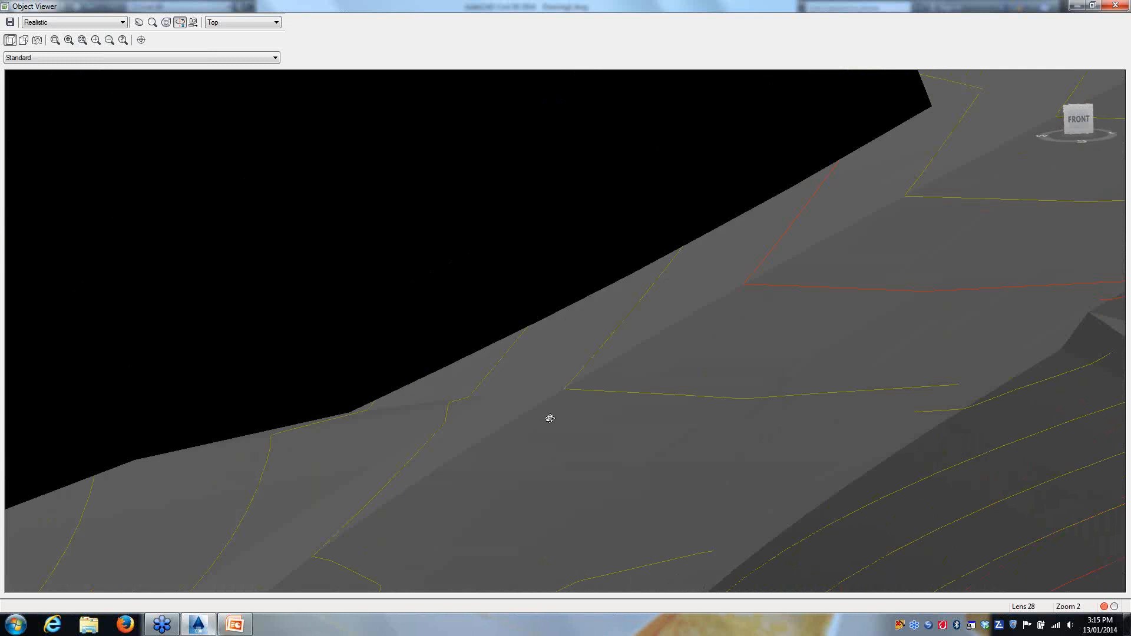
pyautogui.moveTo(560, 459); pyautogui.dragTo(518, 550)
pyautogui.moveTo(534, 472); pyautogui.dragTo(383, 96)
pyautogui.moveTo(550, 418); pyautogui.dragTo(551, 349)
pyautogui.moveTo(588, 412); pyautogui.dragTo(580, 436)
pyautogui.moveTo(756, 205); pyautogui.dragTo(562, 306, button='middle')
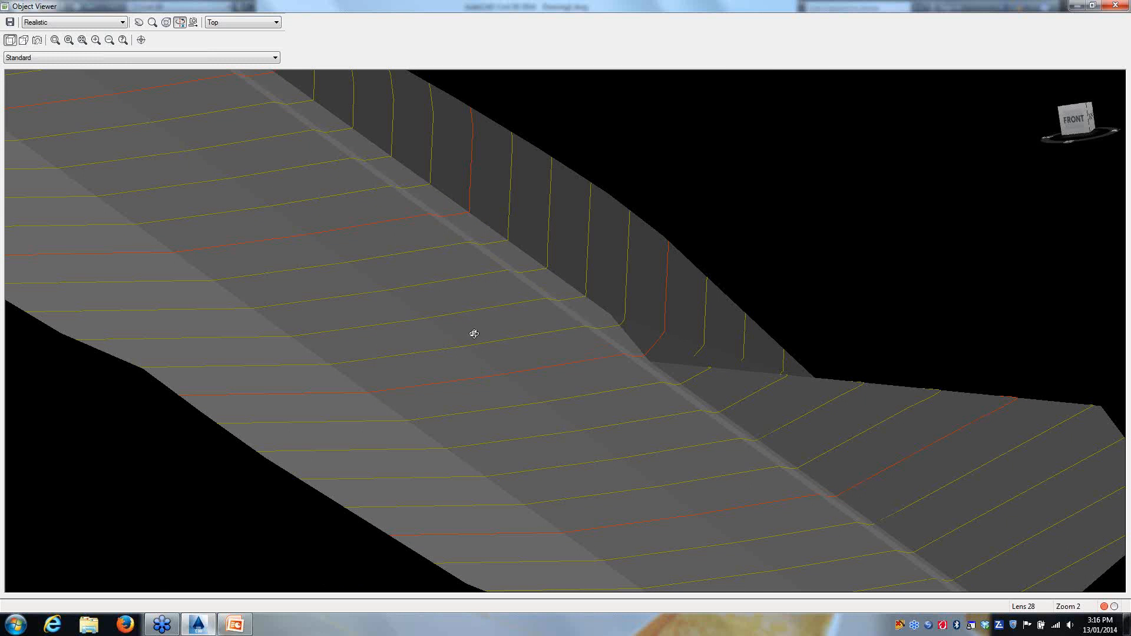
pyautogui.scroll(-5, 464, 331)
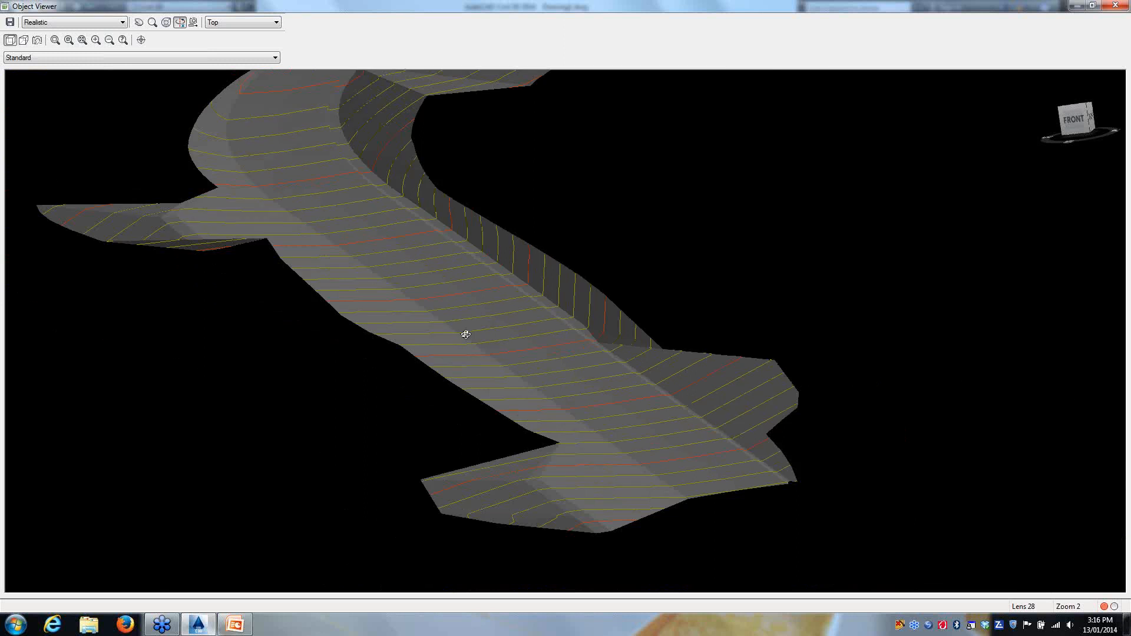
pyautogui.moveTo(416, 250); pyautogui.dragTo(548, 368, button='middle')
pyautogui.moveTo(530, 336); pyautogui.dragTo(586, 357)
# Step: Inspect the surface triangulation and contours along the bus bay's kerb at both tapers, and close the Object Viewer
pyautogui.scroll(4, 643, 213)
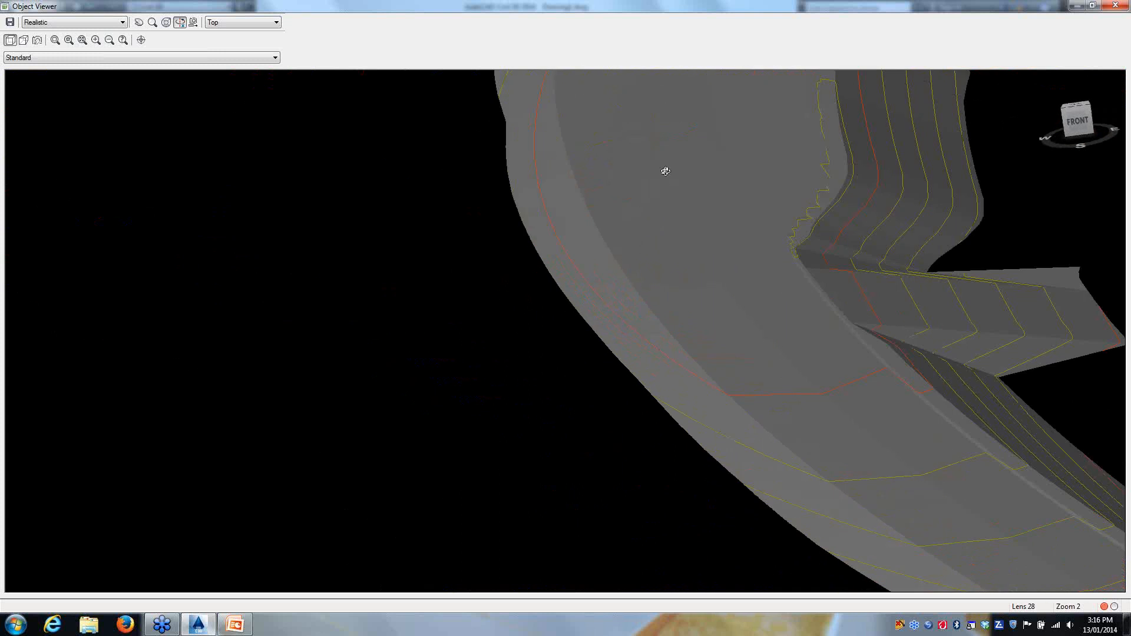
pyautogui.moveTo(719, 140); pyautogui.dragTo(658, 414, button='middle')
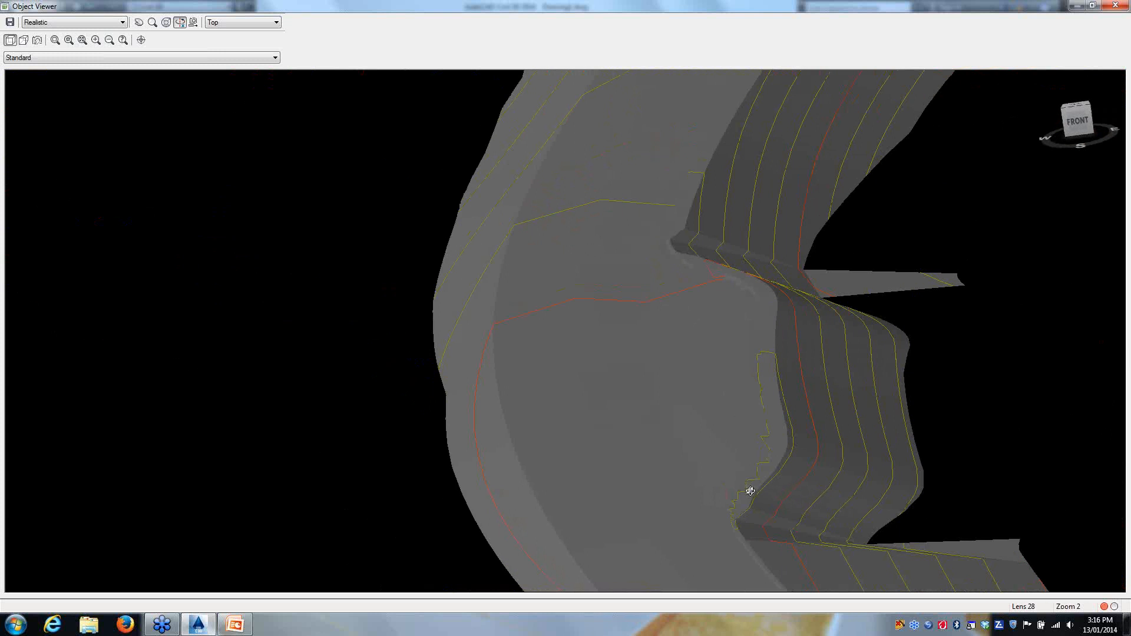
pyautogui.scroll(5, 747, 487)
pyautogui.moveTo(661, 375); pyautogui.dragTo(561, 466)
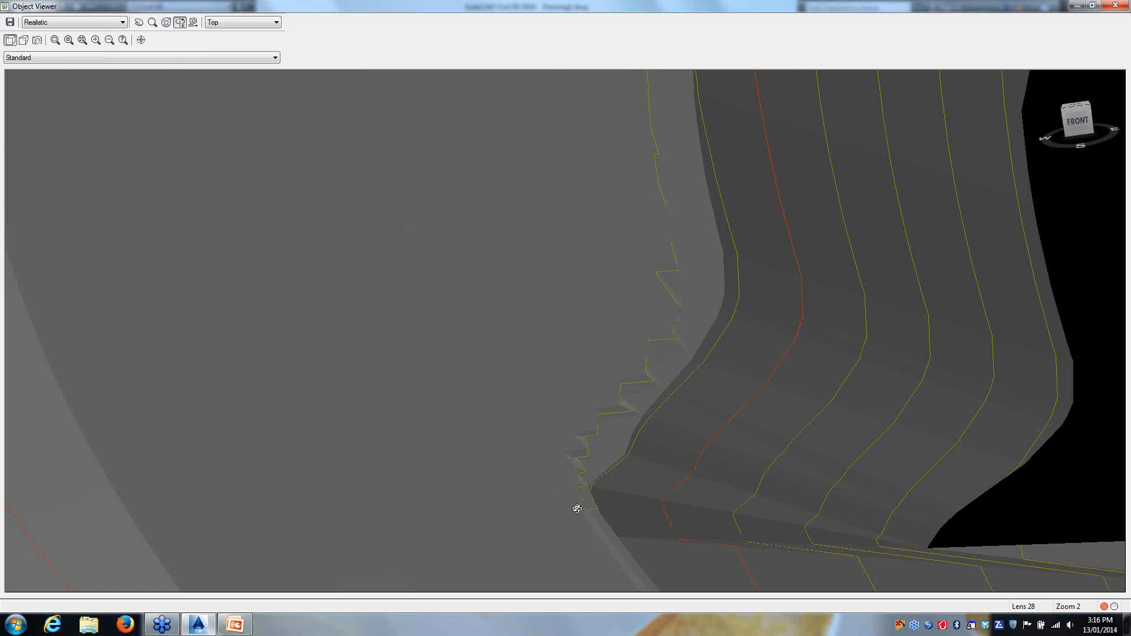
pyautogui.moveTo(570, 494); pyautogui.dragTo(627, 548)
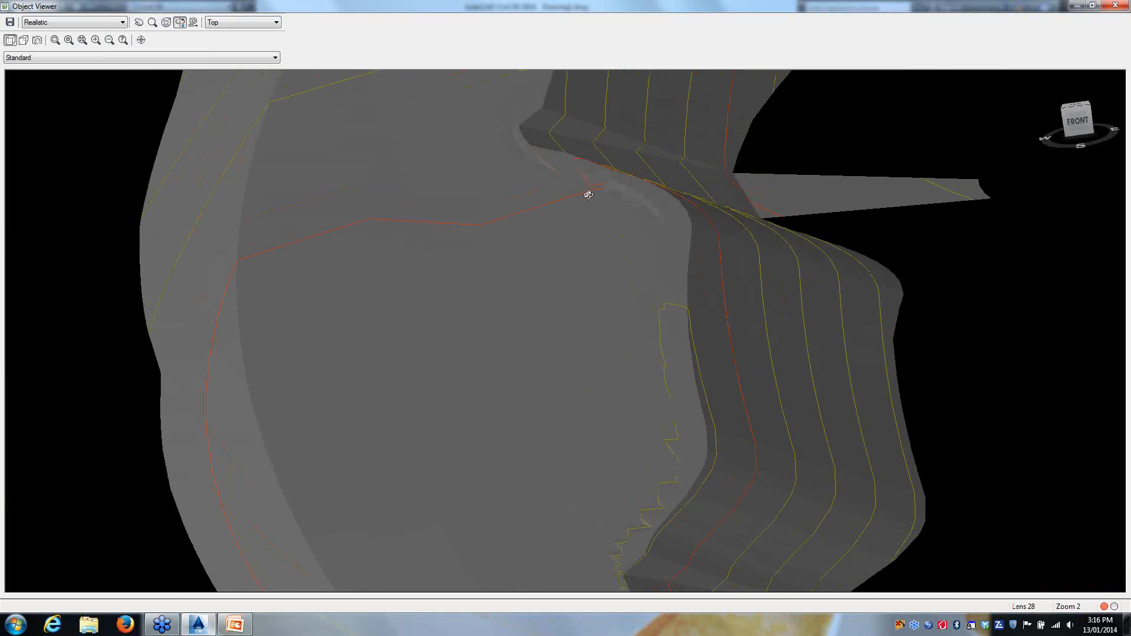
pyautogui.moveTo(612, 262); pyautogui.dragTo(401, 204, button='middle')
pyautogui.scroll(3, 655, 457)
pyautogui.scroll(3, 656, 463)
pyautogui.moveTo(575, 336); pyautogui.dragTo(370, 274, button='middle')
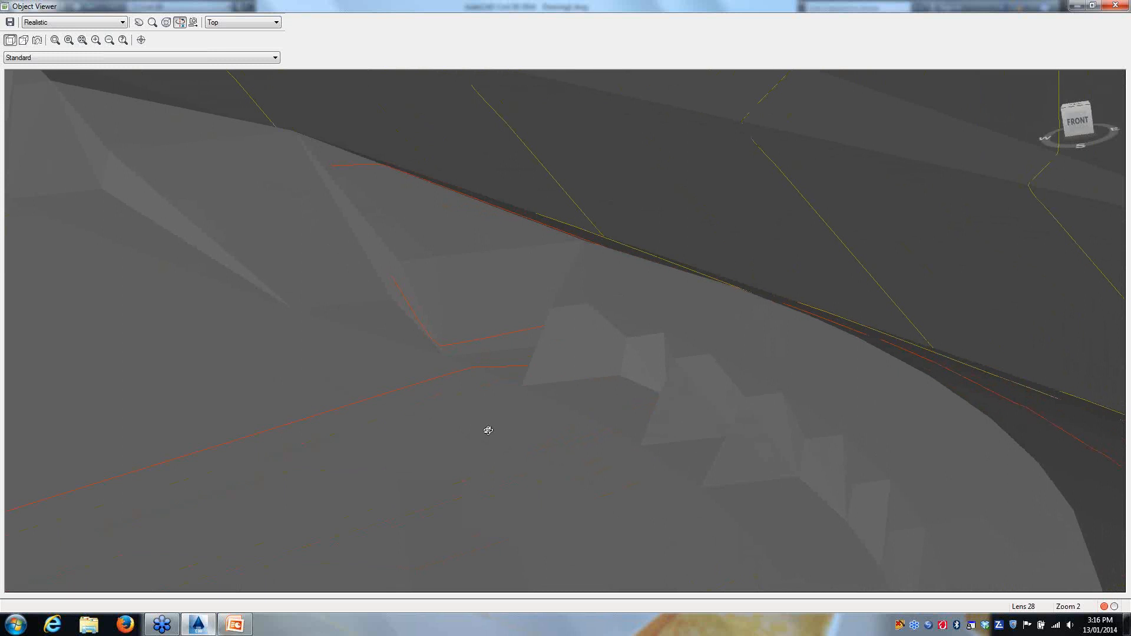
pyautogui.scroll(-5, 469, 425)
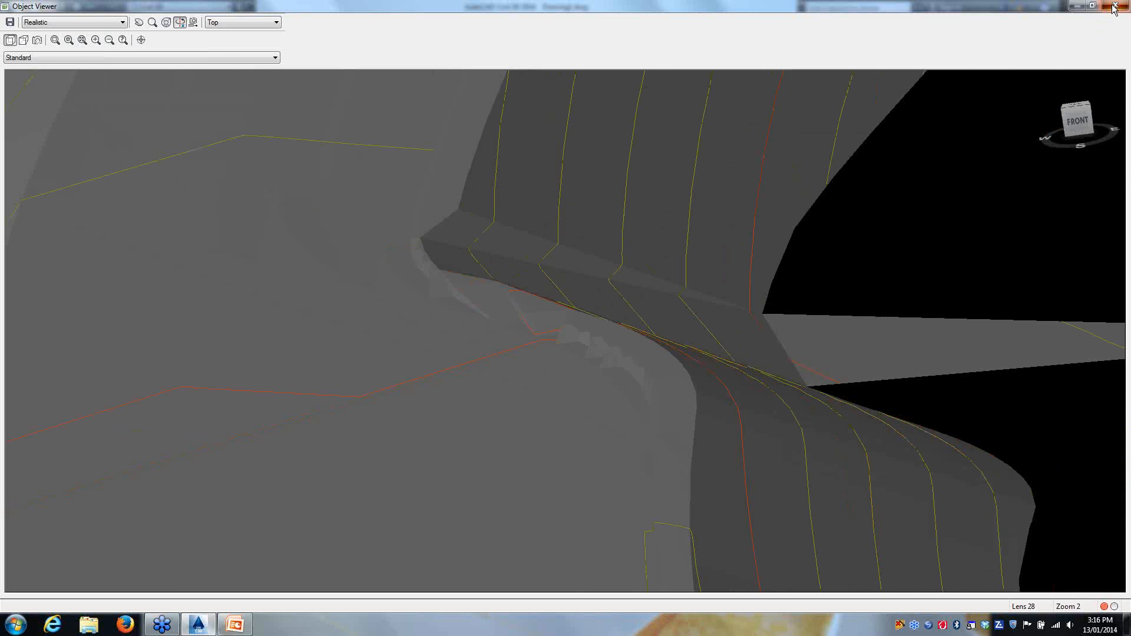
pyautogui.click(1091, 5)
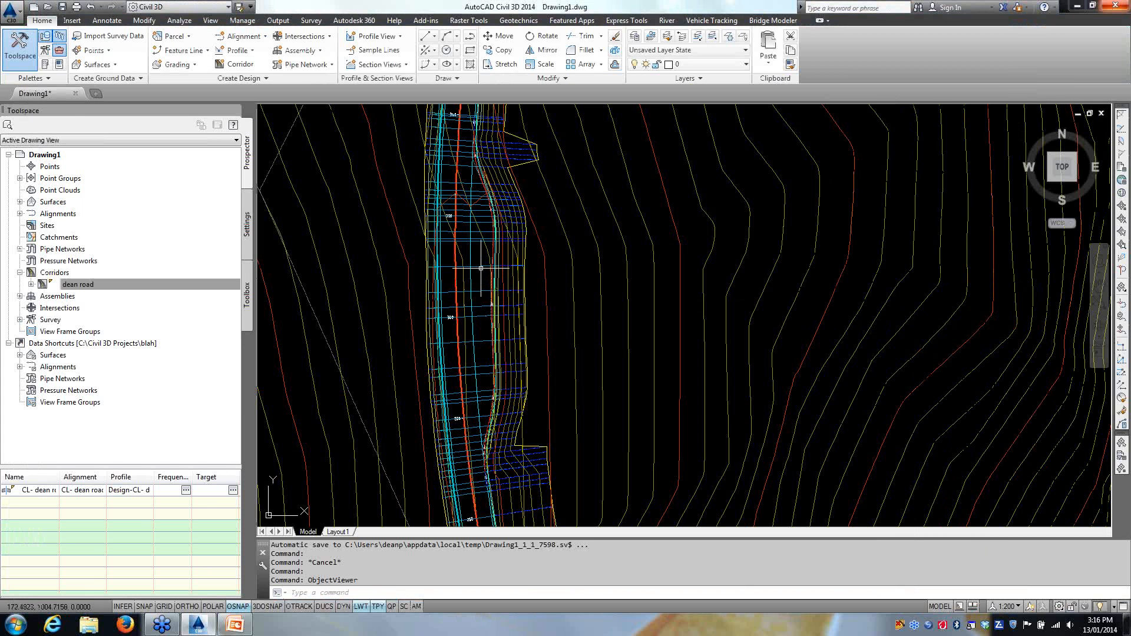
# Step: Open the dean road corridor's surface settings, expand dean road top and set the data type to add to Feature Lines
pyautogui.click(481, 265)
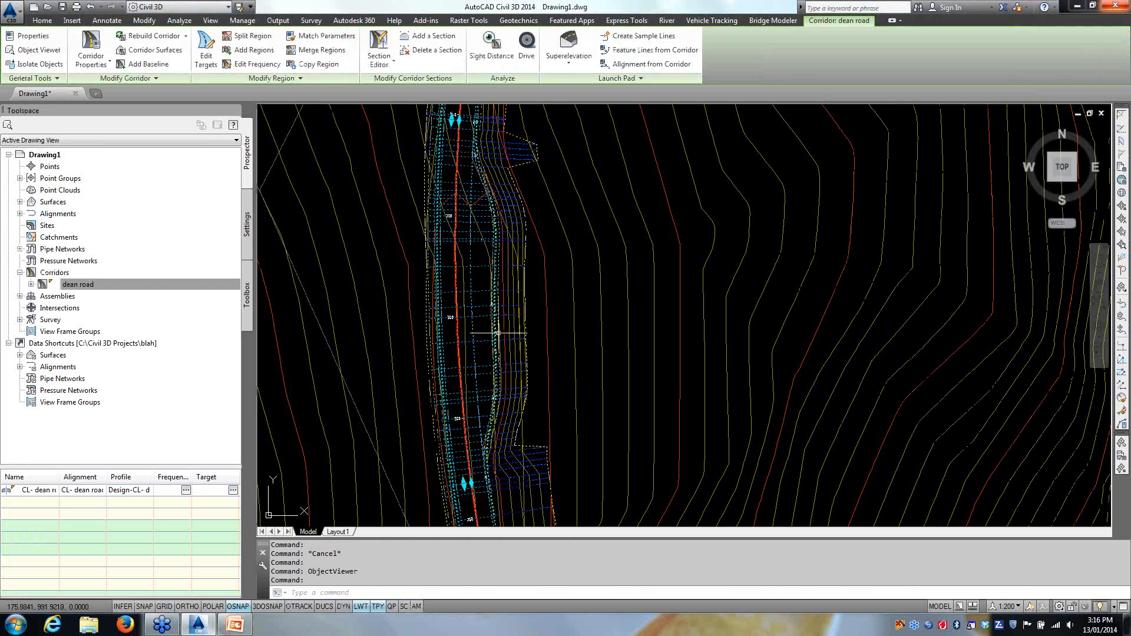
pyautogui.click(148, 51)
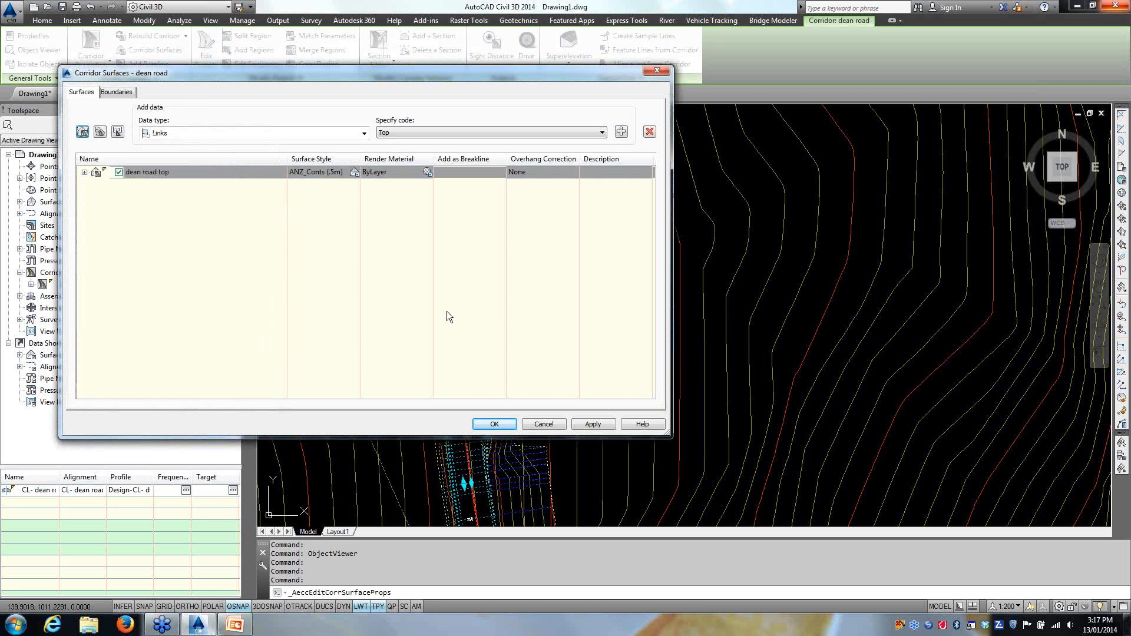
pyautogui.click(84, 172)
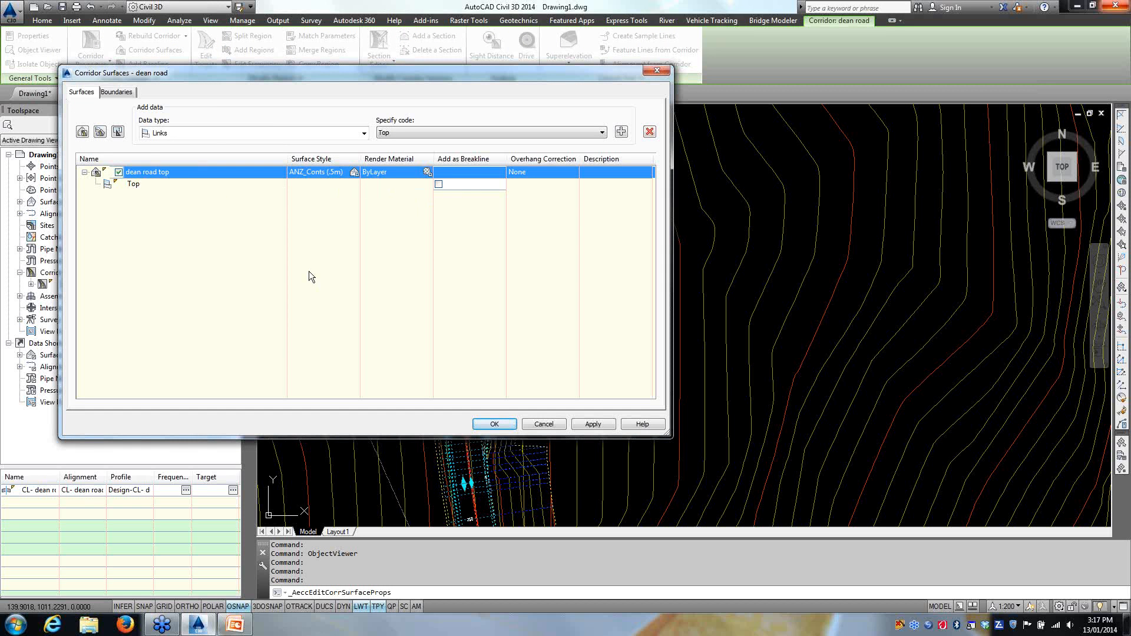
pyautogui.click(363, 134)
pyautogui.click(182, 147)
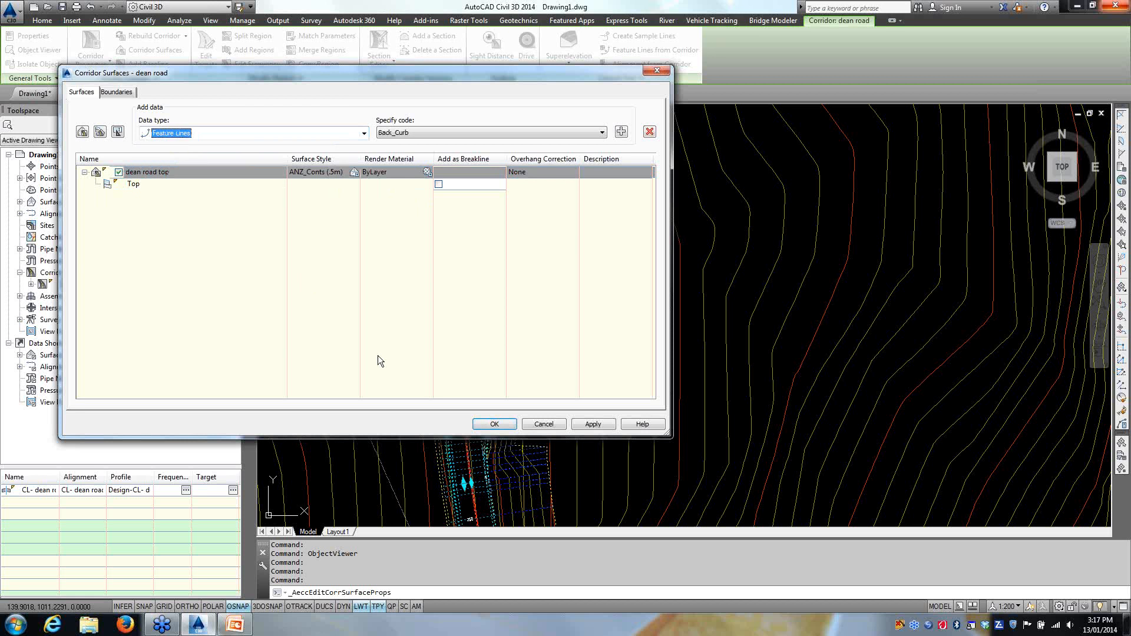
pyautogui.moveTo(350, 79); pyautogui.dragTo(867, 112)
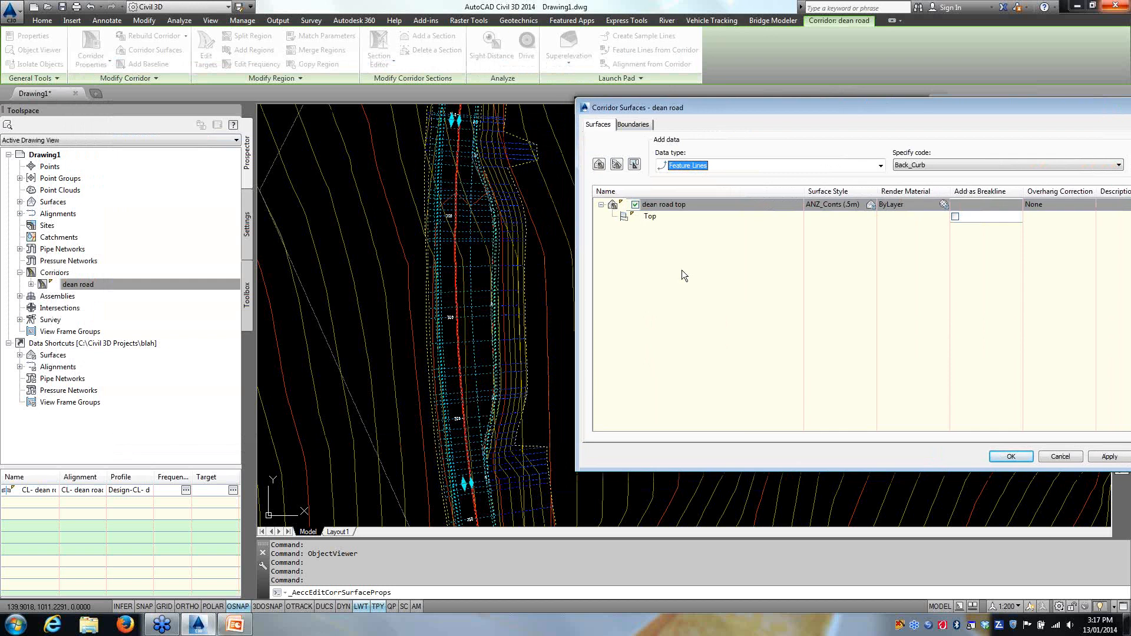
pyautogui.moveTo(772, 108)
pyautogui.mouseDown()
pyautogui.moveTo(677, 118)
pyautogui.moveTo(326, 69)
pyautogui.moveTo(783, 136)
pyautogui.mouseUp()
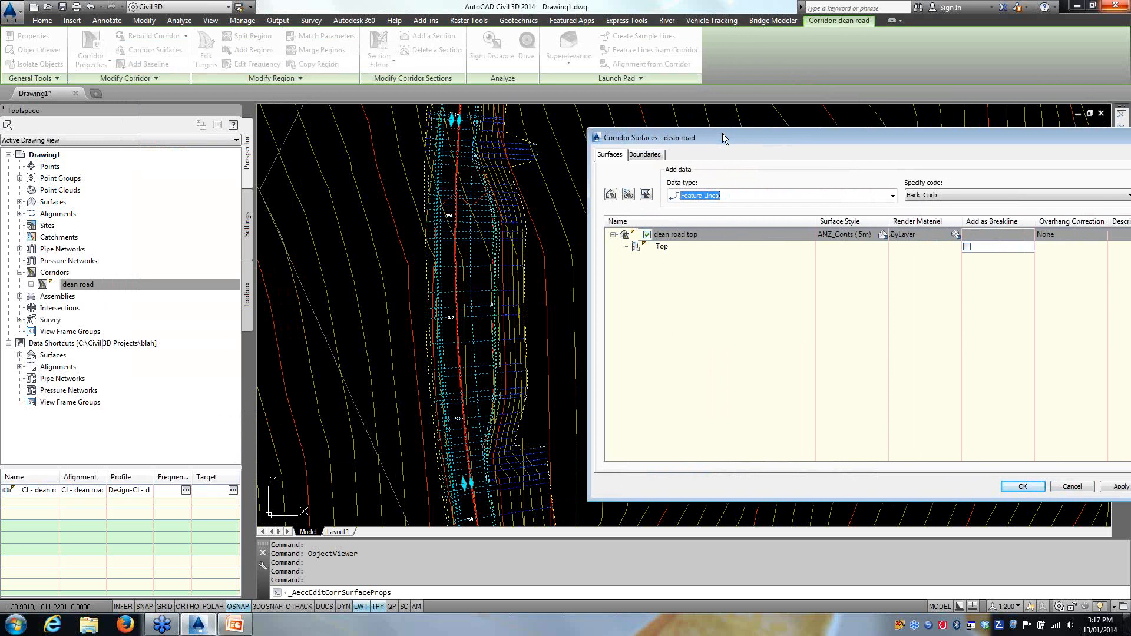
pyautogui.moveTo(722, 133); pyautogui.dragTo(691, 131)
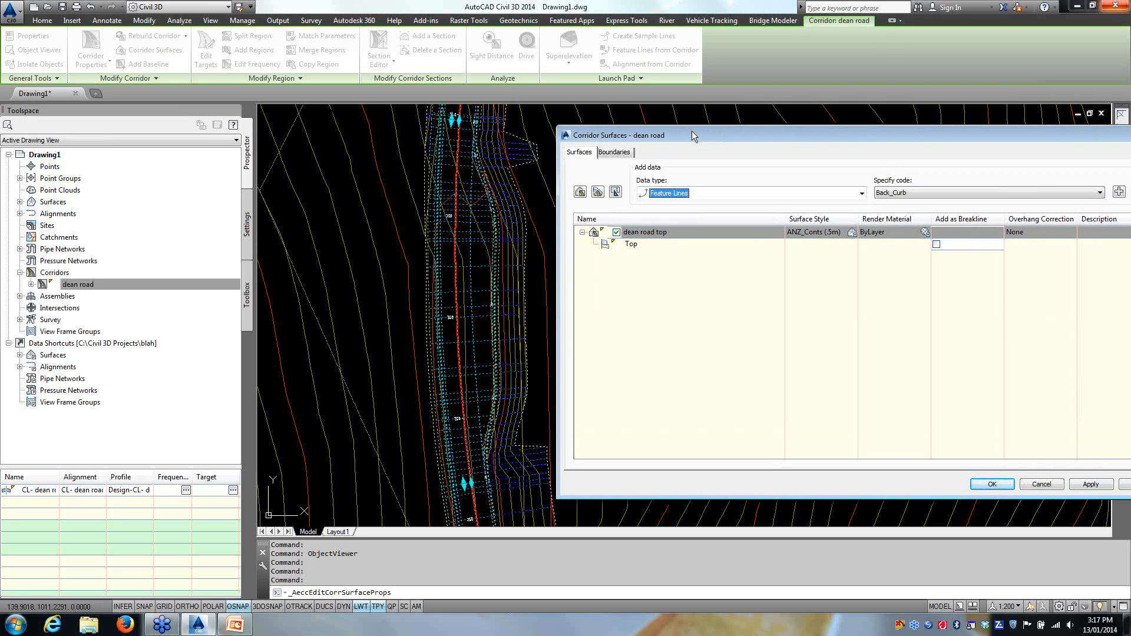
pyautogui.moveTo(692, 135); pyautogui.dragTo(275, 115)
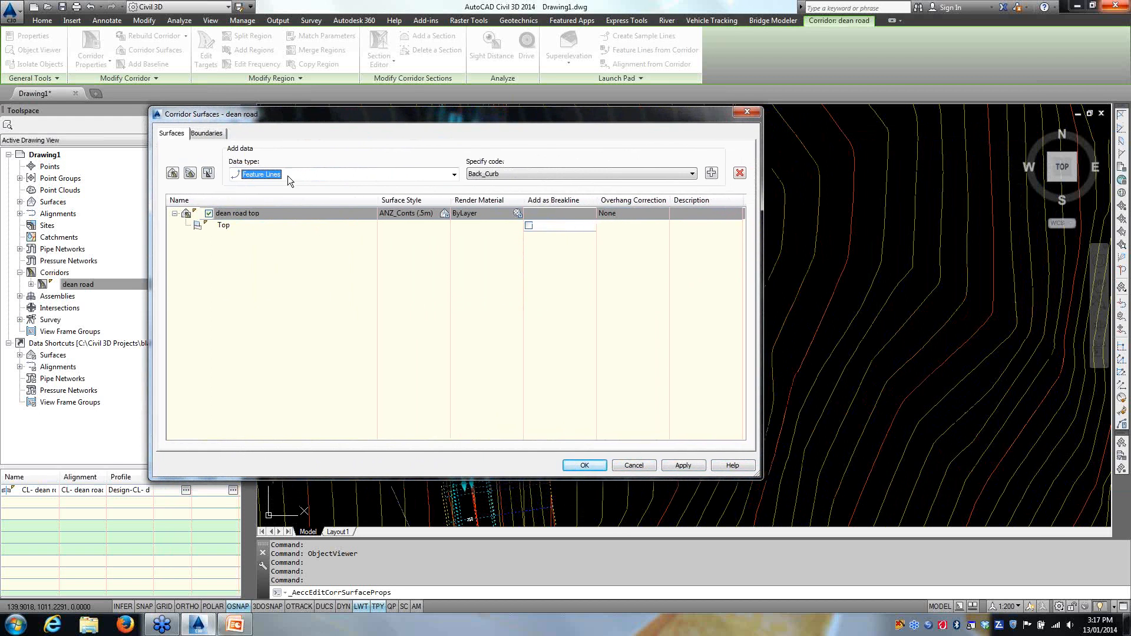
# Step: Add the Flange and Flowline_Gutter feature line codes to the dean road top surface
pyautogui.click(693, 175)
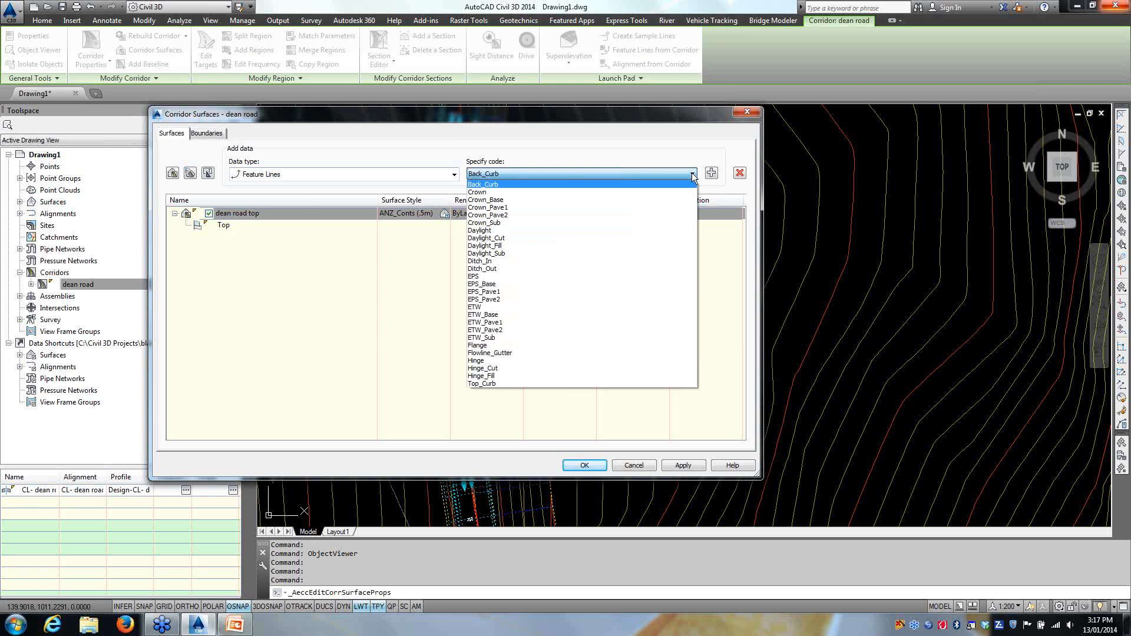
pyautogui.click(487, 347)
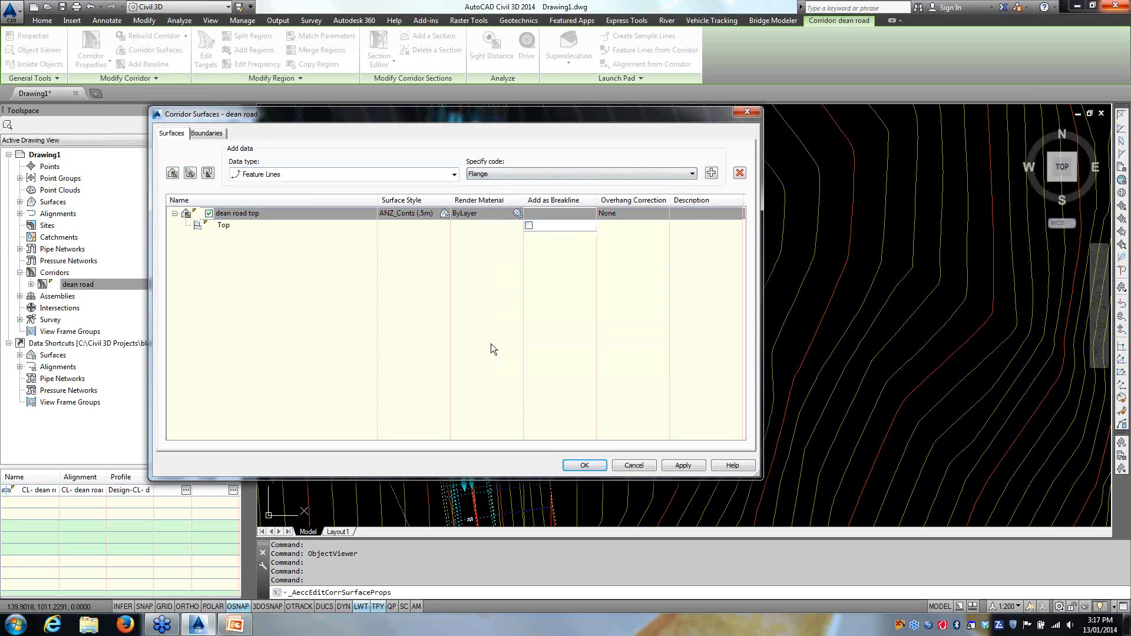
pyautogui.click(711, 176)
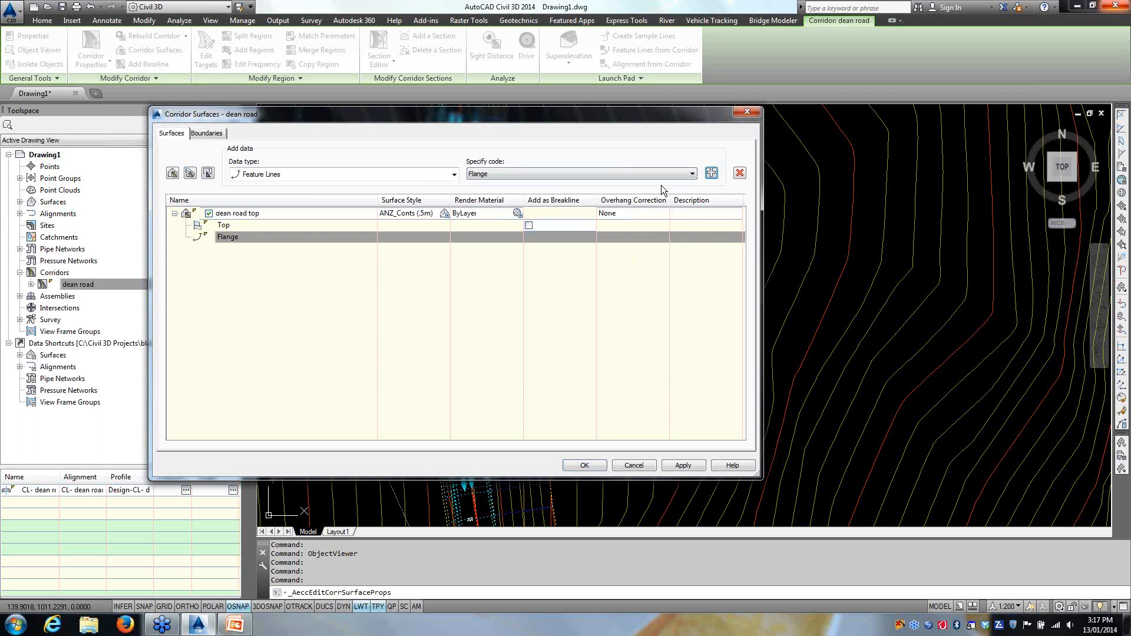
pyautogui.click(692, 174)
pyautogui.click(490, 353)
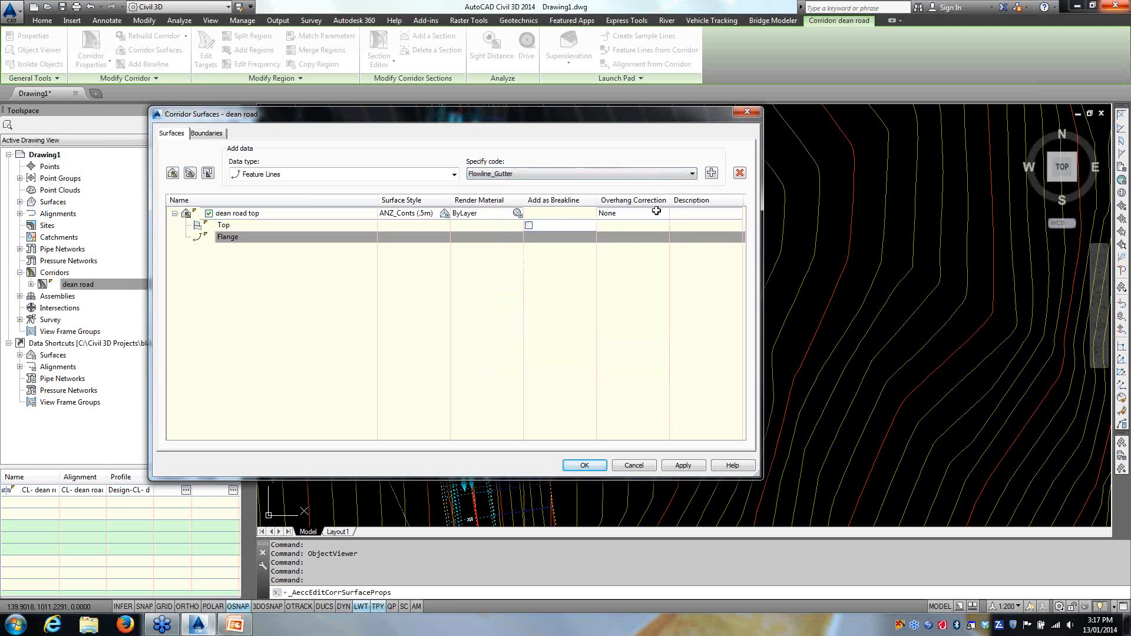
pyautogui.click(711, 173)
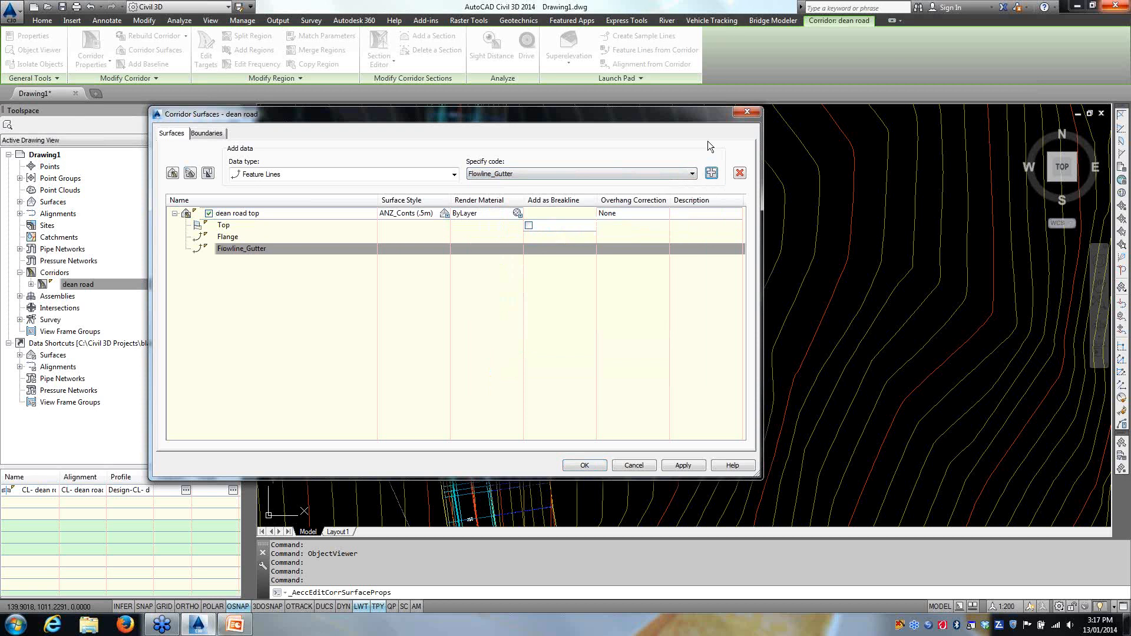
# Step: Add the Top_Curb feature line code to dean road top and accept the corridor surface settings
pyautogui.click(692, 176)
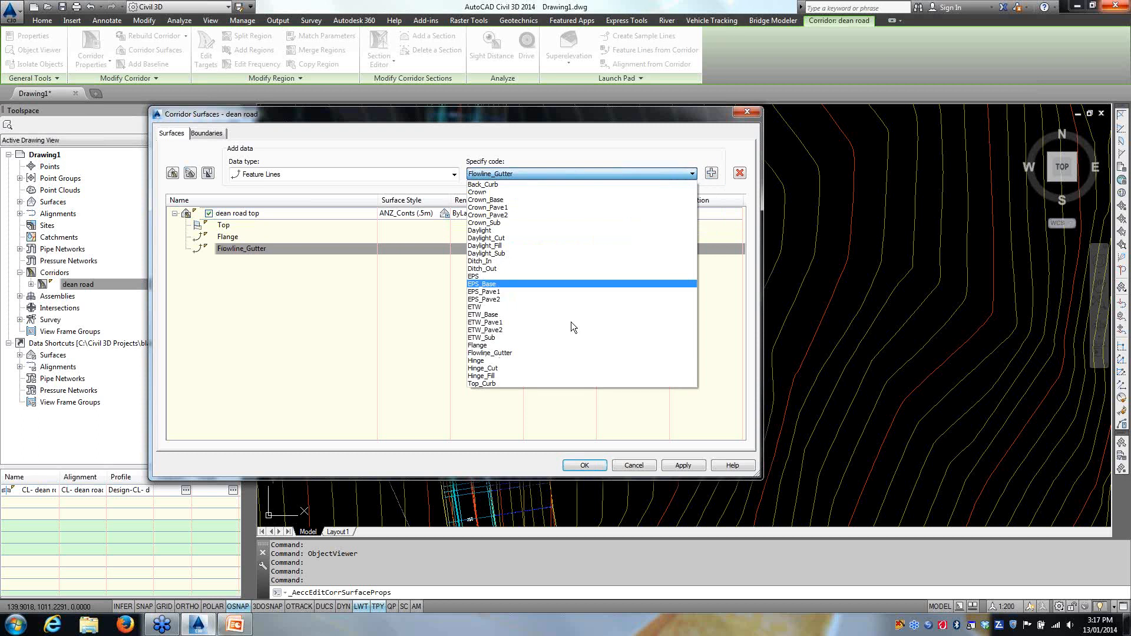
pyautogui.click(480, 384)
pyautogui.click(712, 173)
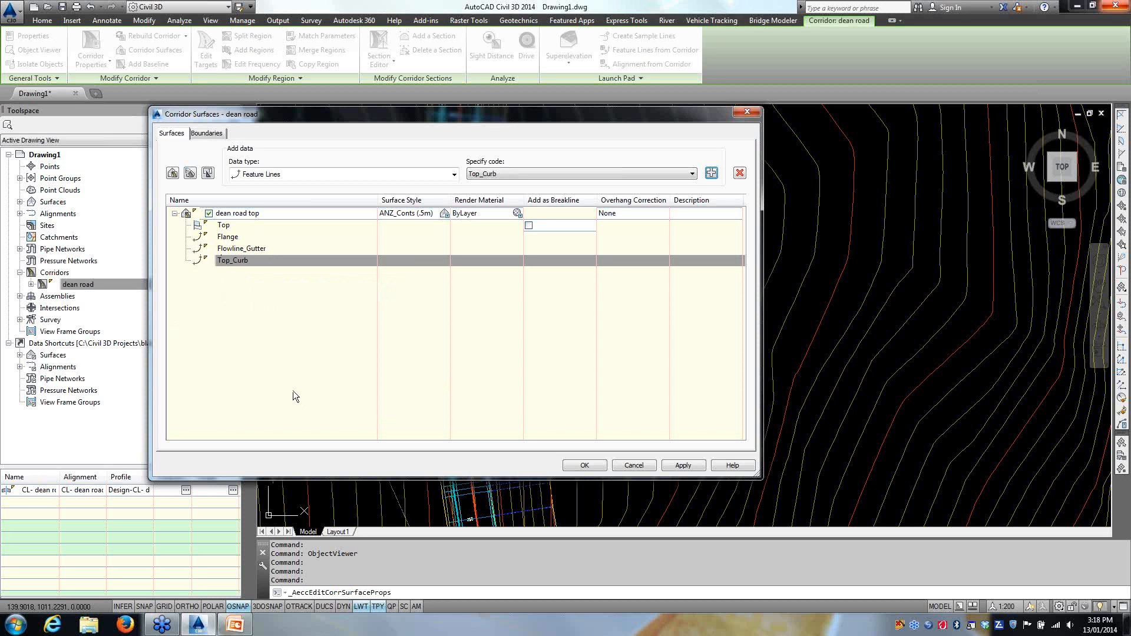
pyautogui.click(584, 466)
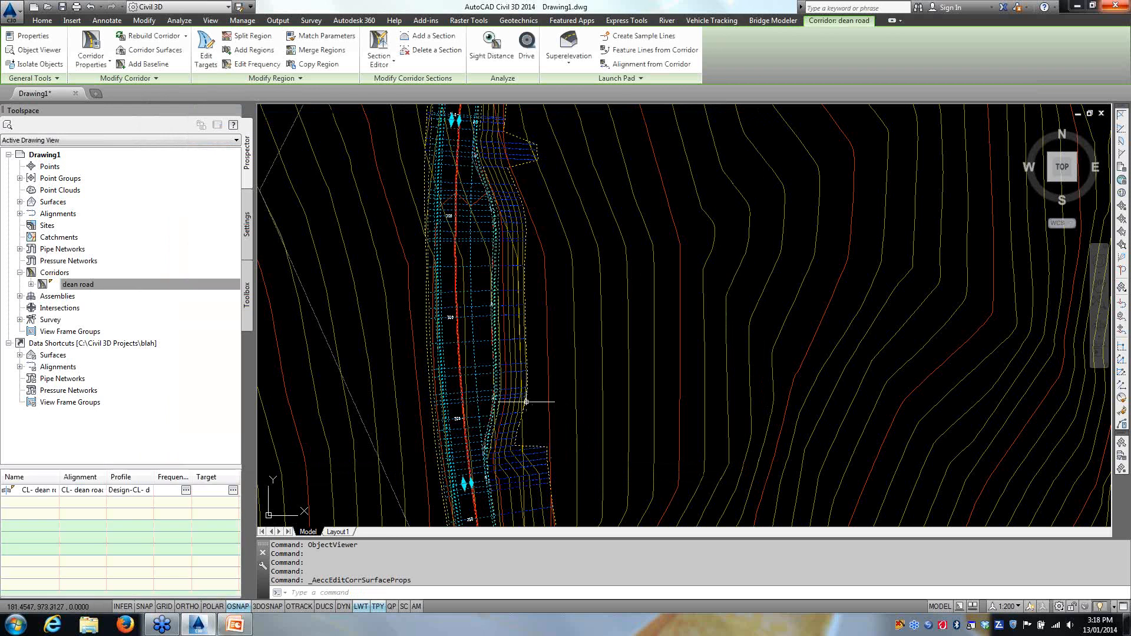
# Step: Clear the corridor selection, open the dean road top surface in the Object Viewer and turn it into a close 3D view
pyautogui.click(20, 203)
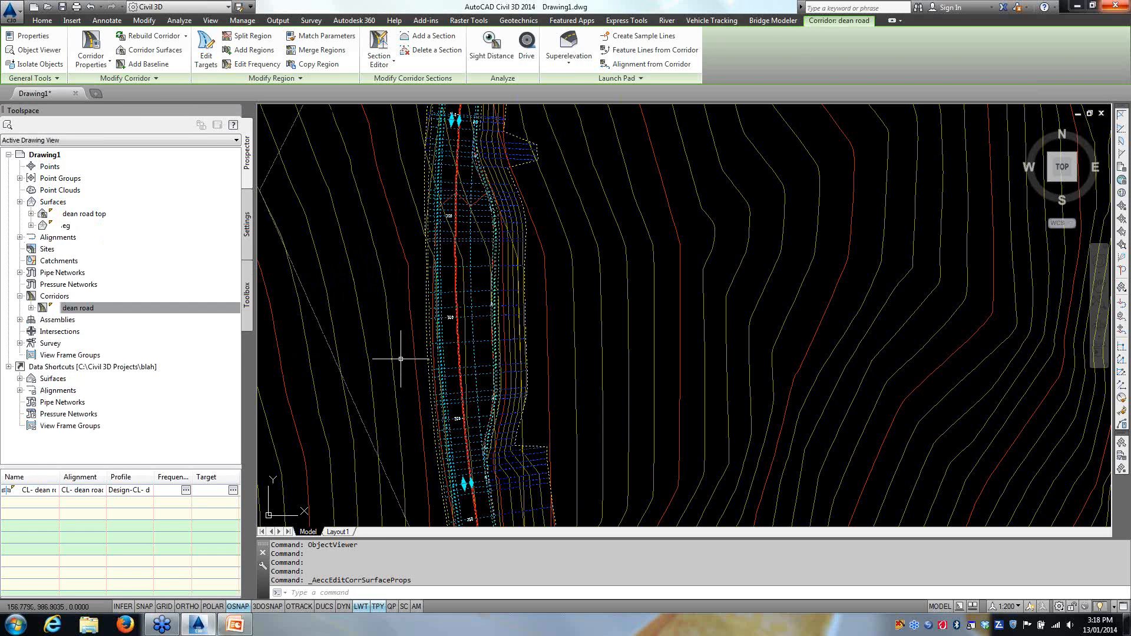
pyautogui.press('Escape')
pyautogui.click(510, 333)
pyautogui.rightClick(509, 332)
pyautogui.click(533, 494)
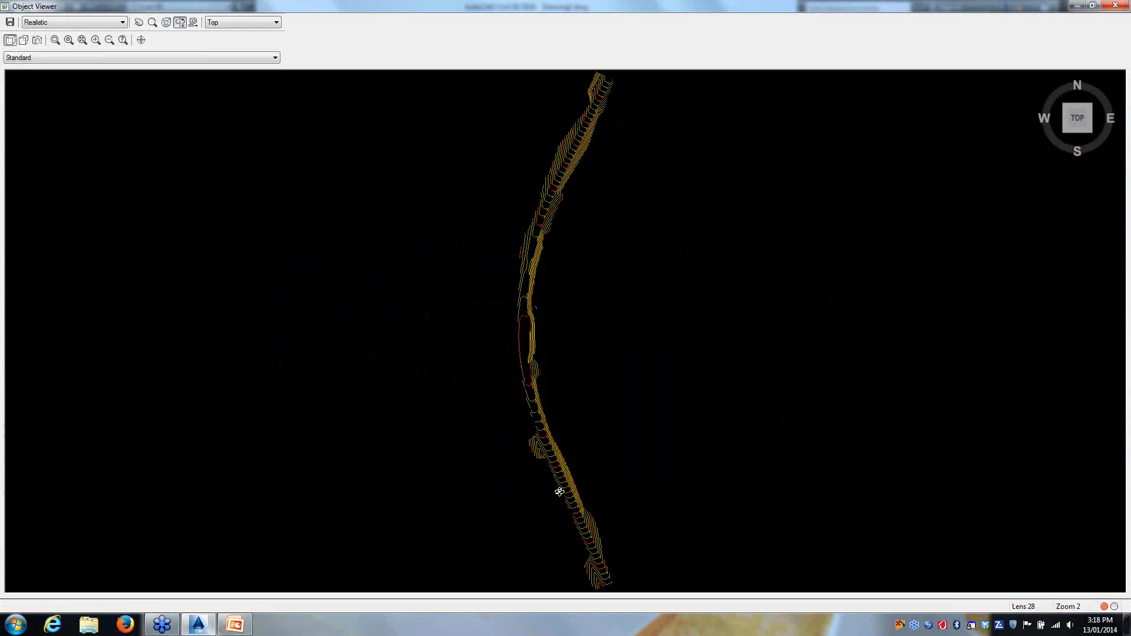
pyautogui.moveTo(560, 492); pyautogui.dragTo(543, 284)
pyautogui.scroll(6, 527, 328)
pyautogui.moveTo(524, 330); pyautogui.dragTo(537, 302, button='middle')
pyautogui.moveTo(504, 324); pyautogui.dragTo(552, 313)
# Step: Examine the shaded kerb line and contours through the bus bay and its tapers, and close the Object Viewer
pyautogui.scroll(10, 533, 350)
pyautogui.moveTo(408, 345); pyautogui.dragTo(653, 245, button='middle')
pyautogui.scroll(-4, 569, 286)
pyautogui.scroll(4, 569, 286)
pyautogui.moveTo(569, 286); pyautogui.dragTo(688, 506, button='middle')
pyautogui.moveTo(563, 210); pyautogui.dragTo(684, 504, button='middle')
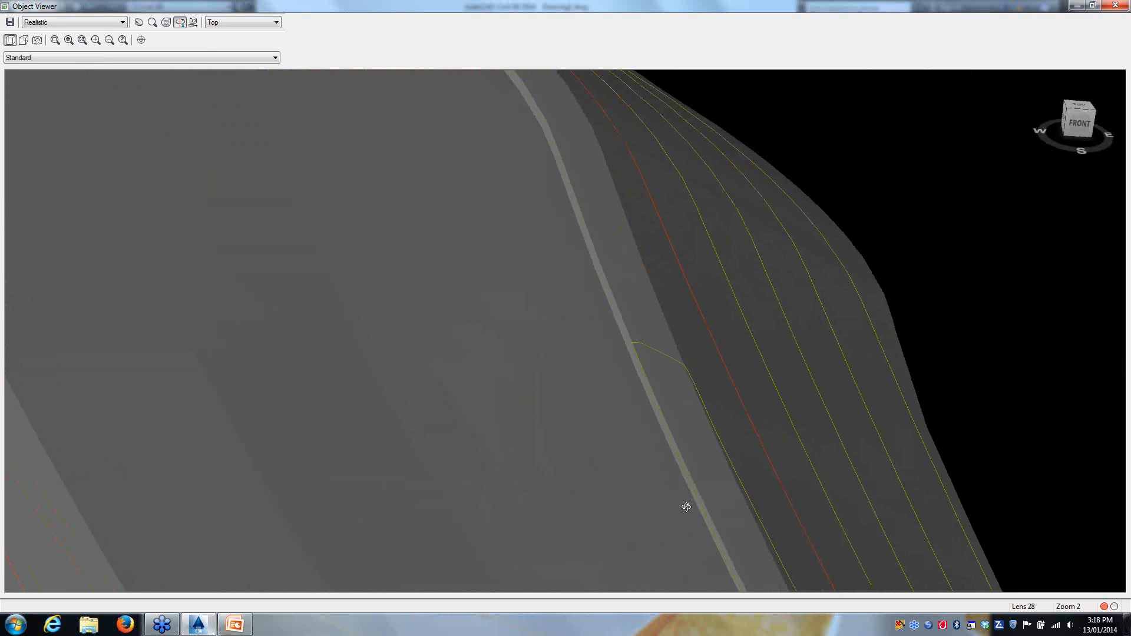
pyautogui.moveTo(563, 255); pyautogui.dragTo(841, 487, button='middle')
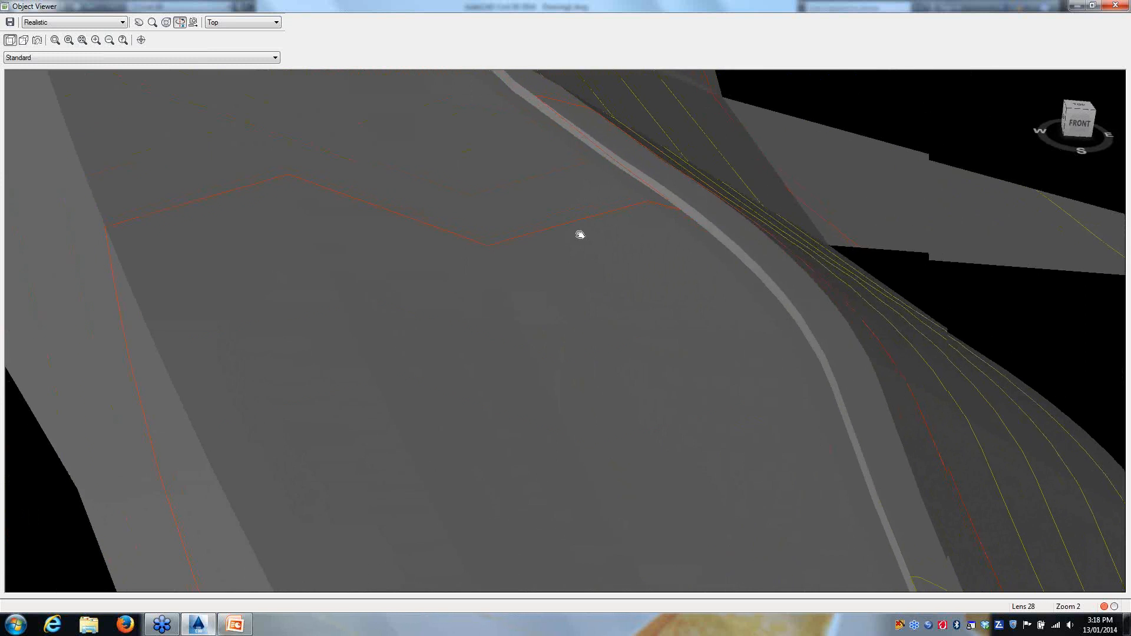
pyautogui.moveTo(578, 235); pyautogui.dragTo(698, 459, button='middle')
pyautogui.moveTo(581, 288); pyautogui.dragTo(550, 277, button='middle')
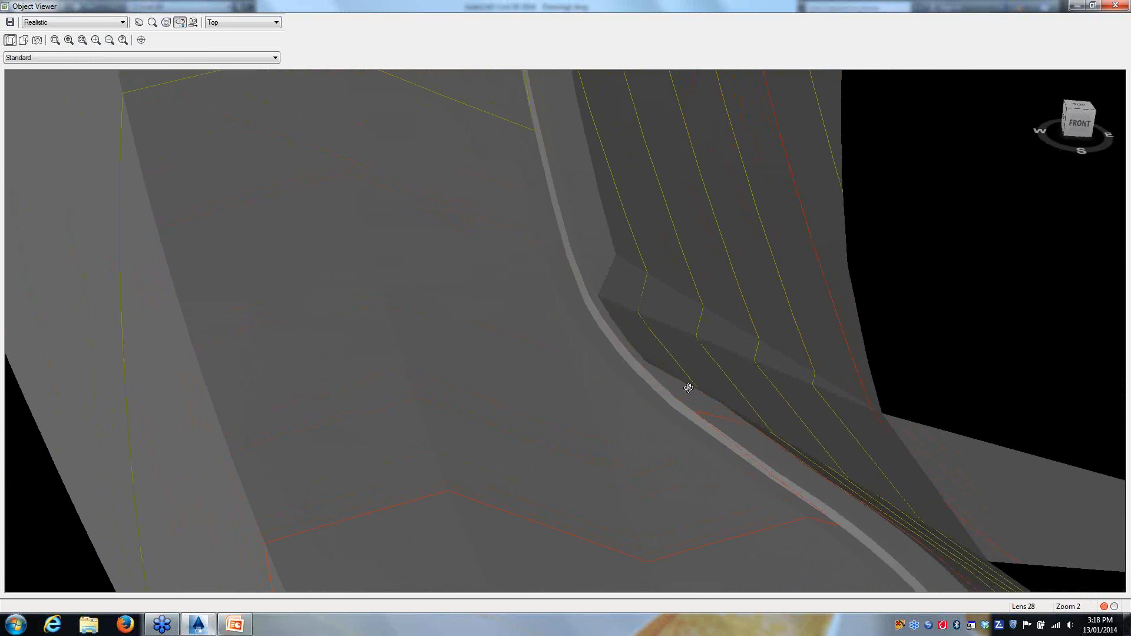
pyautogui.moveTo(681, 409); pyautogui.dragTo(537, 253, button='middle')
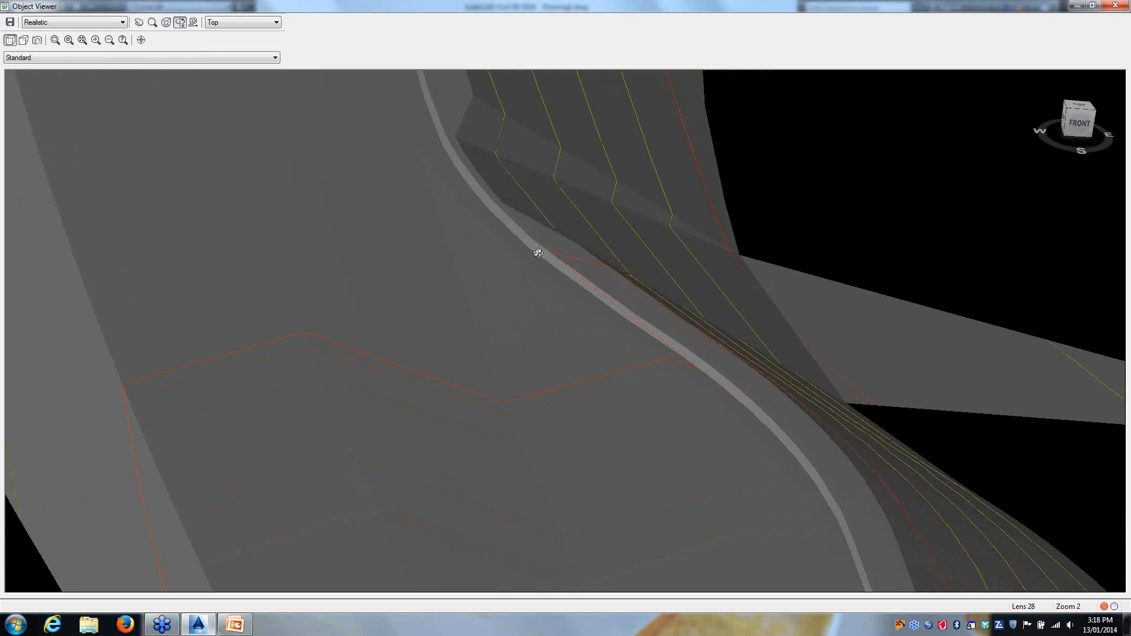
pyautogui.click(1113, 6)
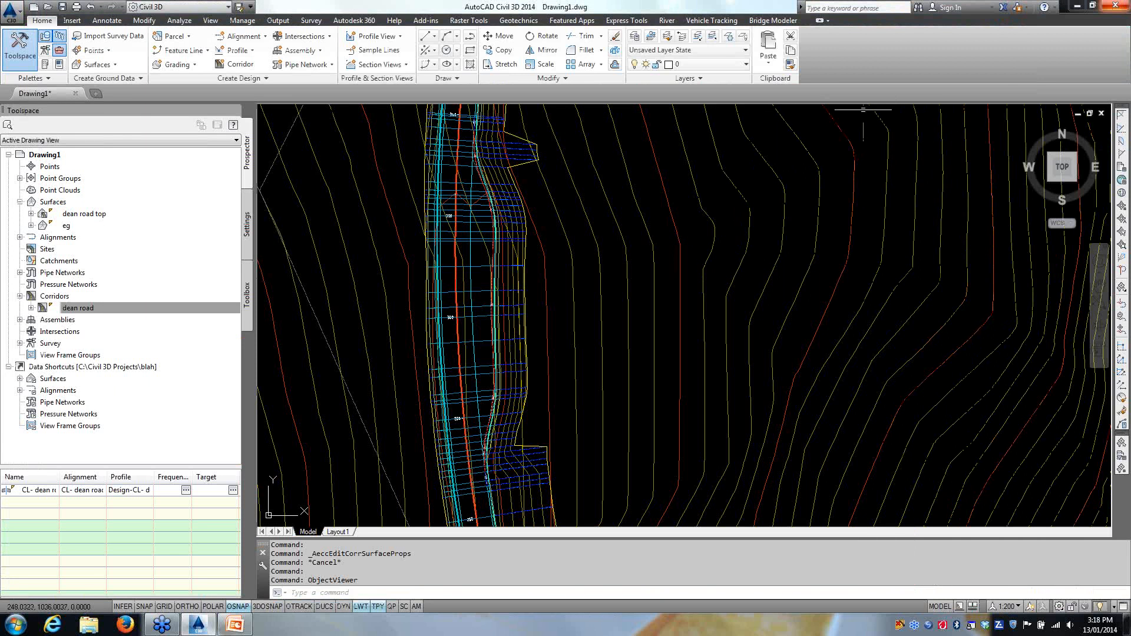
# Step: Look up the point, link and shape codes and coding diagram in the help for the UrbanCurbGutterGeneral kerb subassembly, and close the help
pyautogui.click(46, 65)
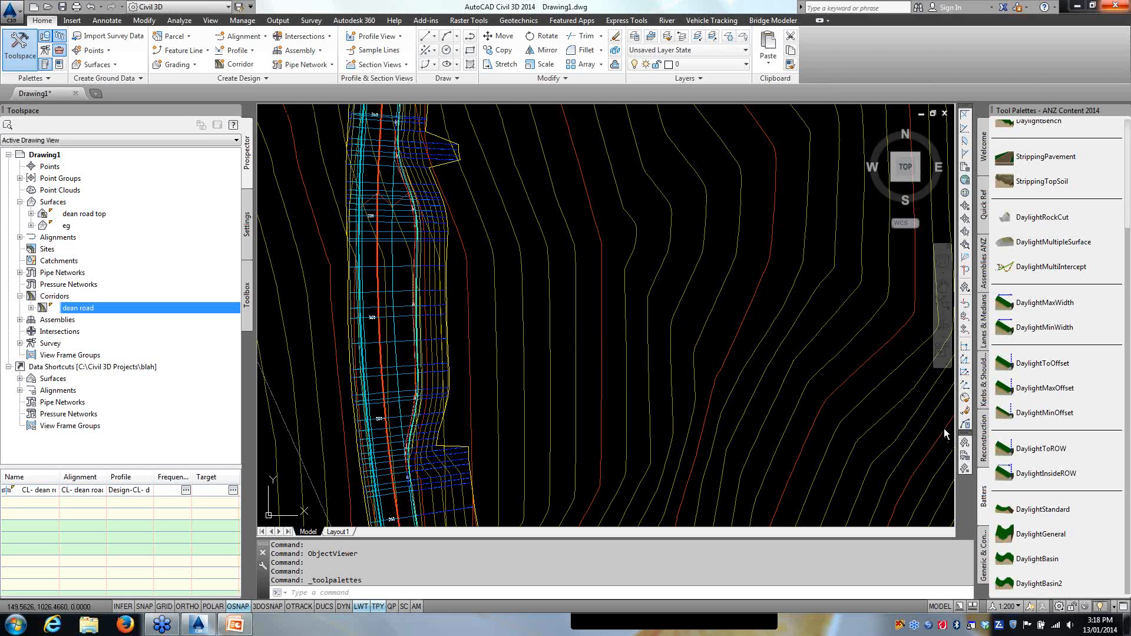
pyautogui.click(982, 384)
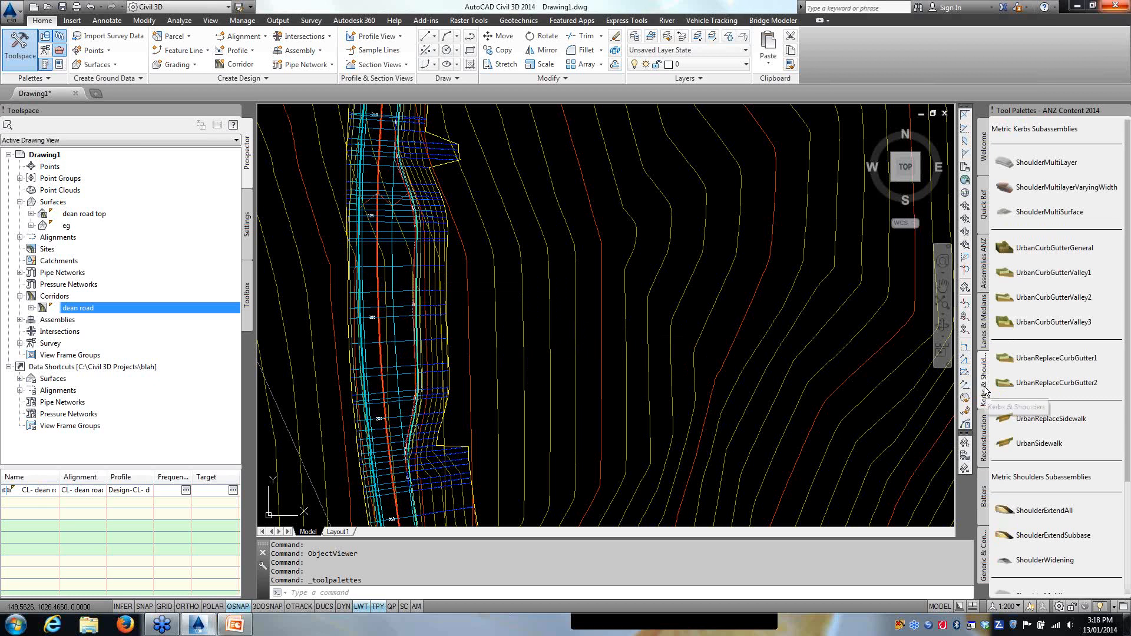
pyautogui.rightClick(1008, 250)
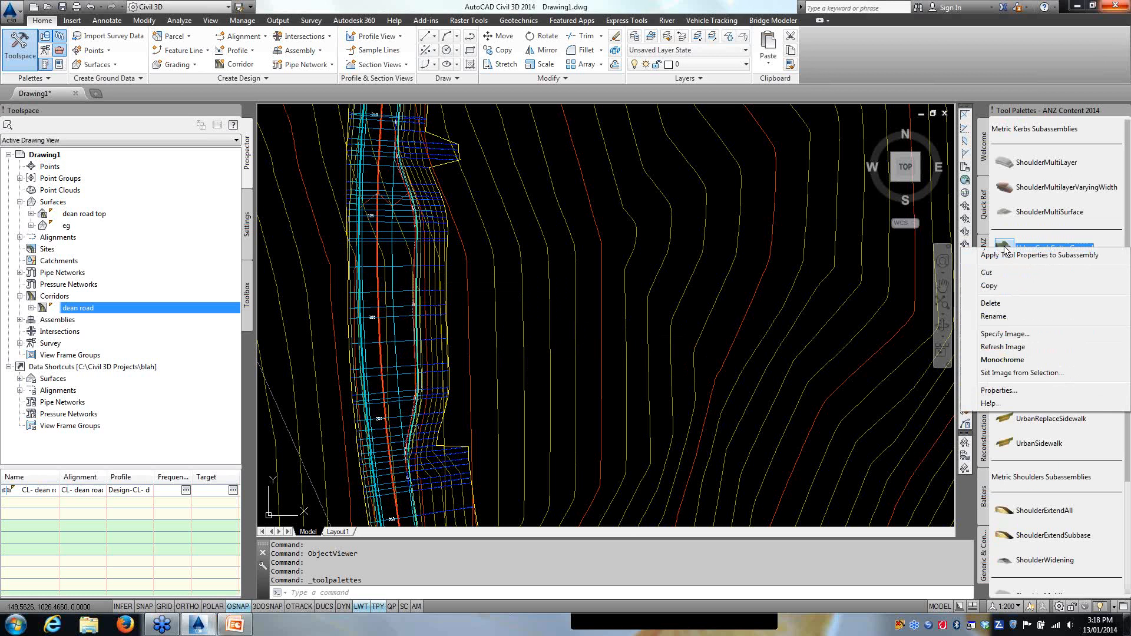
pyautogui.click(988, 404)
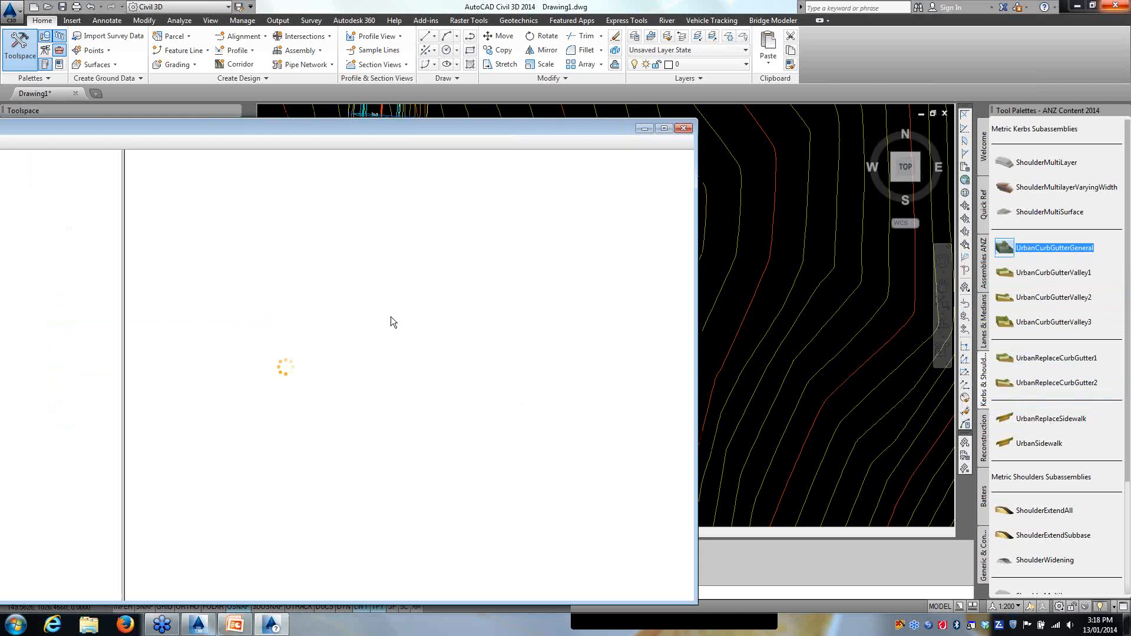
pyautogui.moveTo(375, 135); pyautogui.dragTo(651, 41)
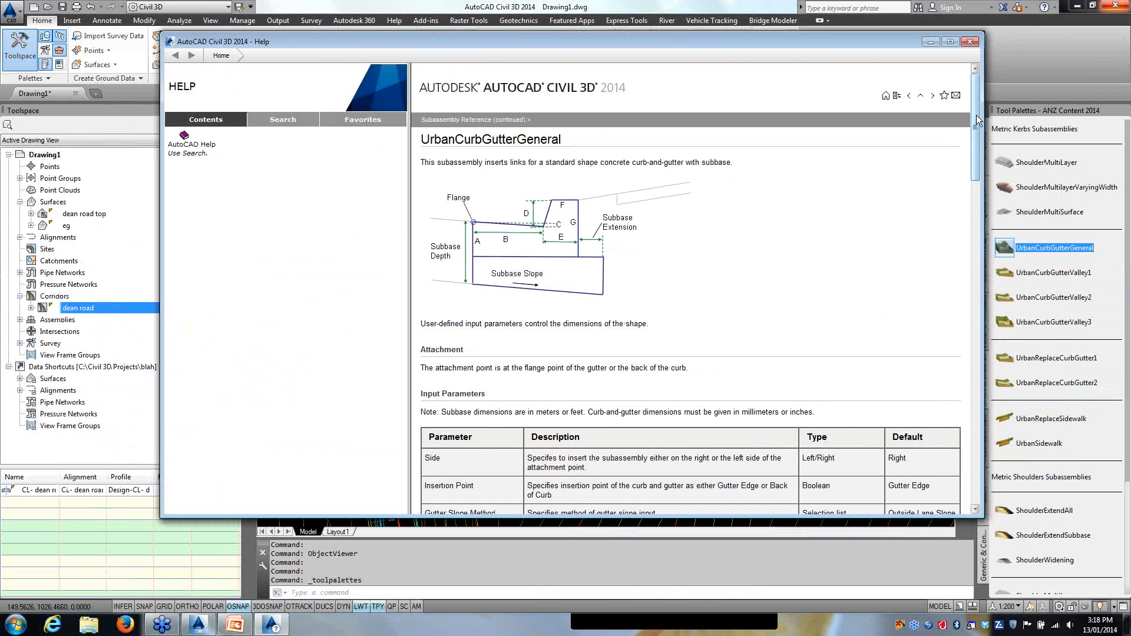
pyautogui.moveTo(974, 112); pyautogui.dragTo(989, 462)
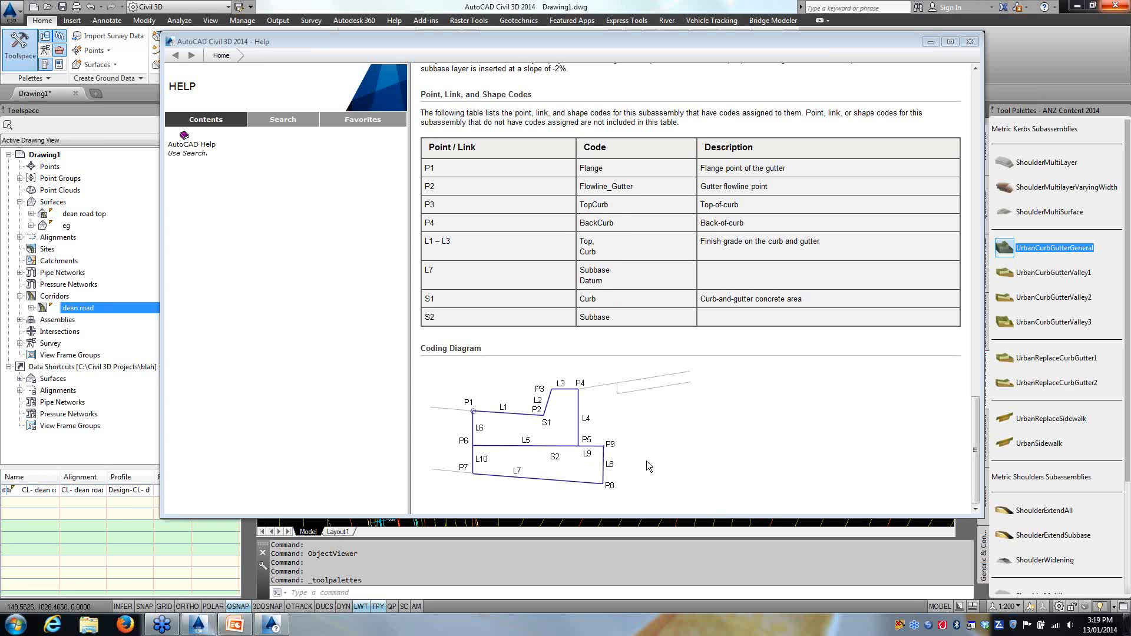
pyautogui.click(968, 42)
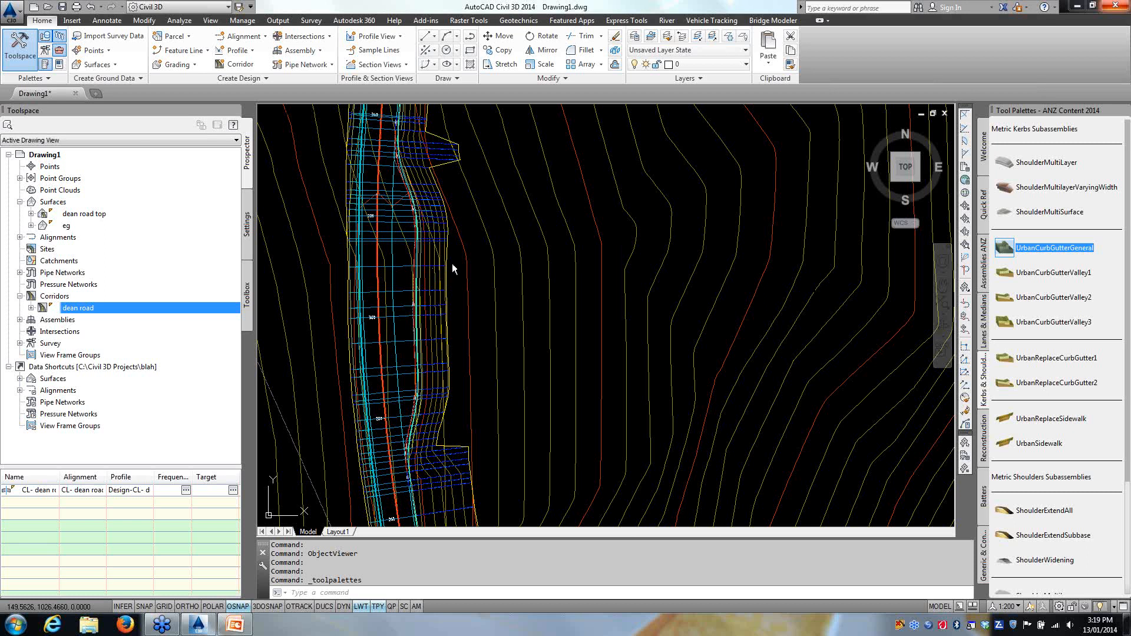
# Step: Close the subassembly tool palettes to free the drawing area around the dean road corridor
pyautogui.moveTo(479, 295); pyautogui.dragTo(562, 328, button='middle')
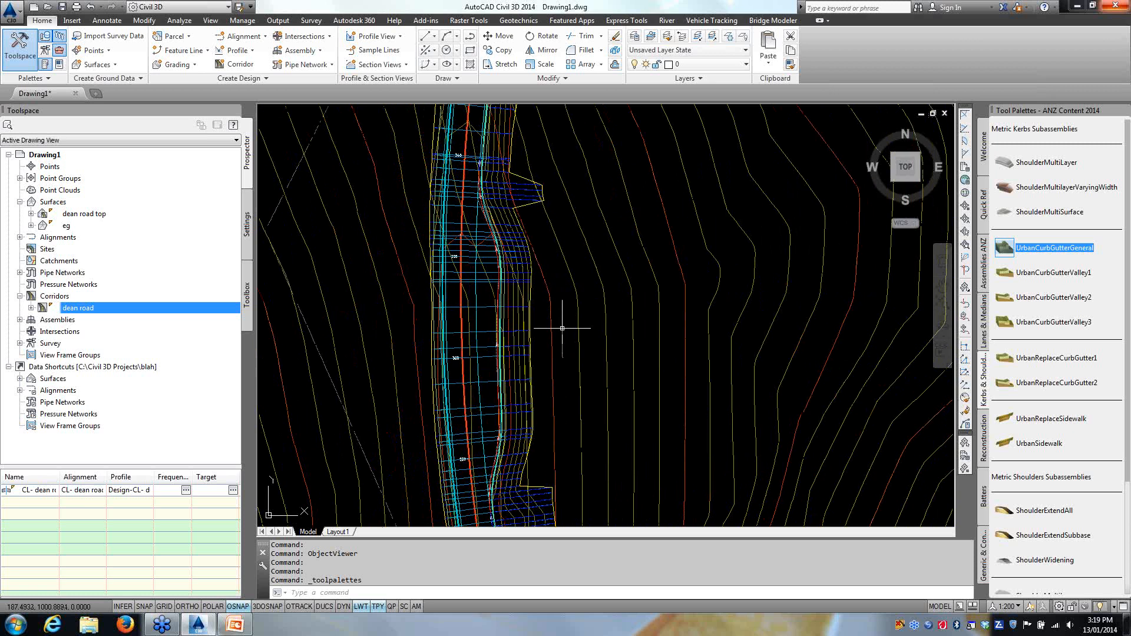
pyautogui.scroll(-1, 578, 330)
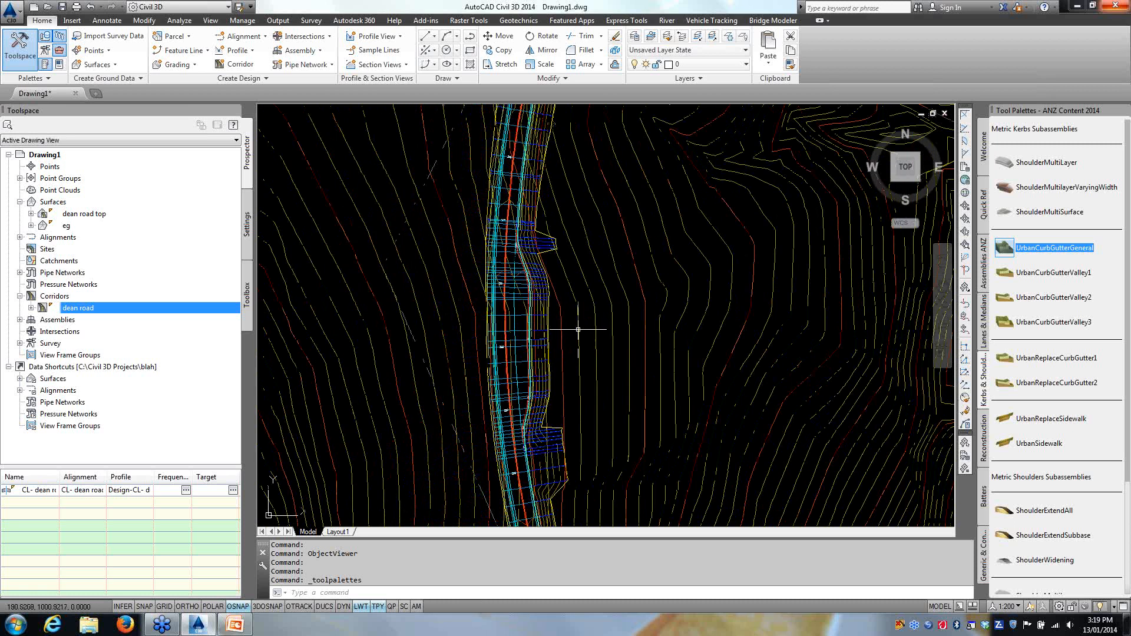
pyautogui.scroll(-1, 577, 329)
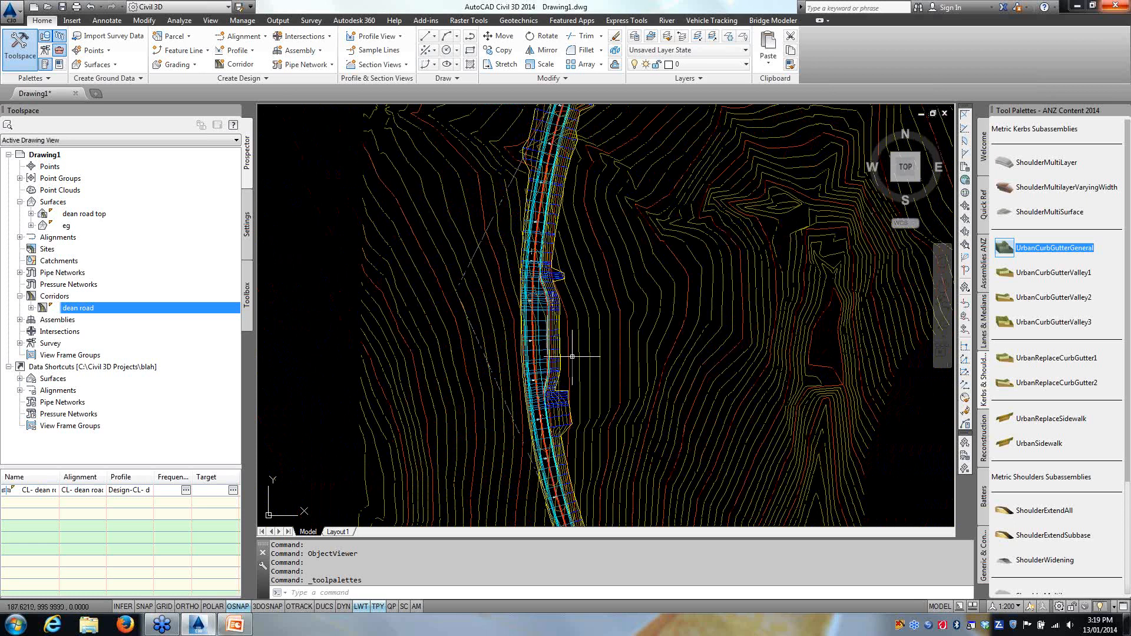
pyautogui.moveTo(572, 356); pyautogui.dragTo(457, 354, button='middle')
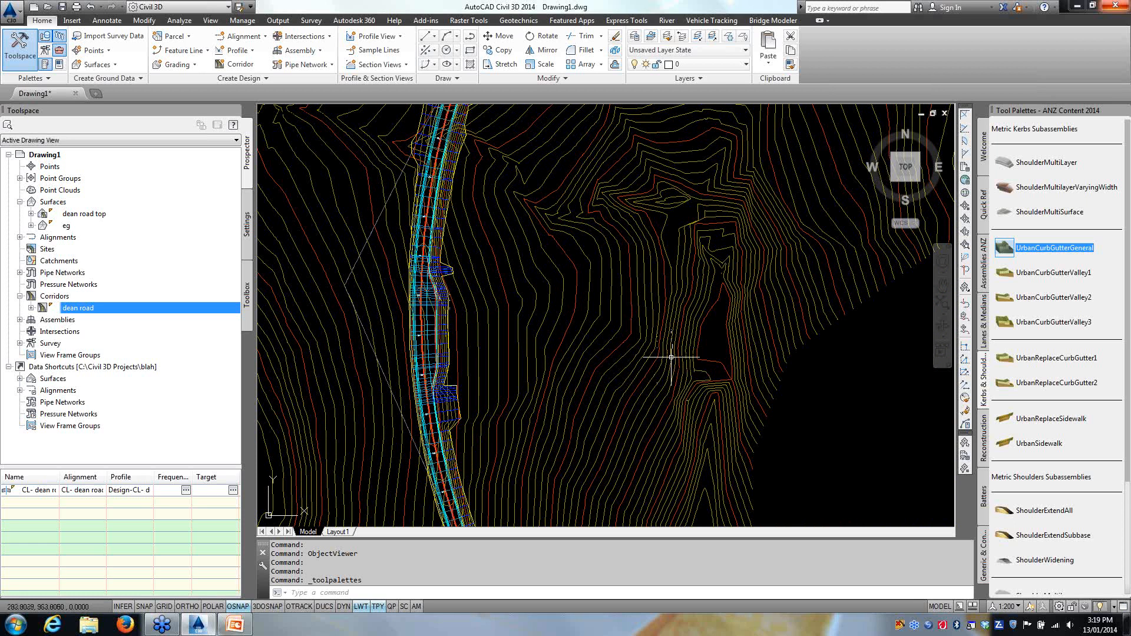
pyautogui.click(1123, 111)
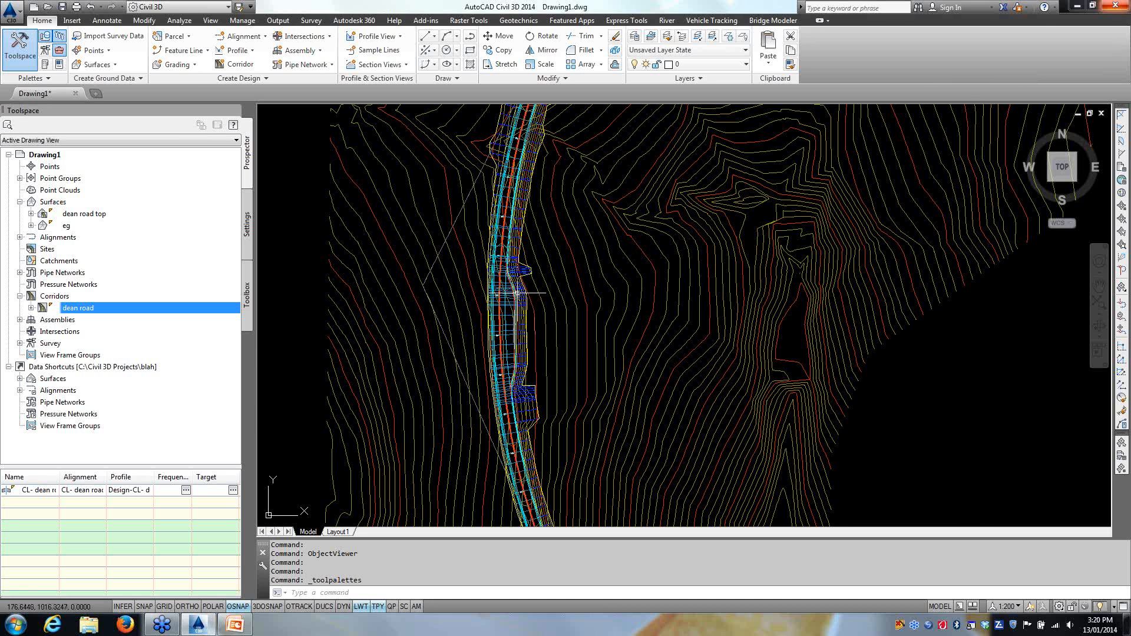
# Step: Start a surface profile for the bus bay alignment and add the dean road top and eg surfaces to its profile list
pyautogui.scroll(5, 516, 293)
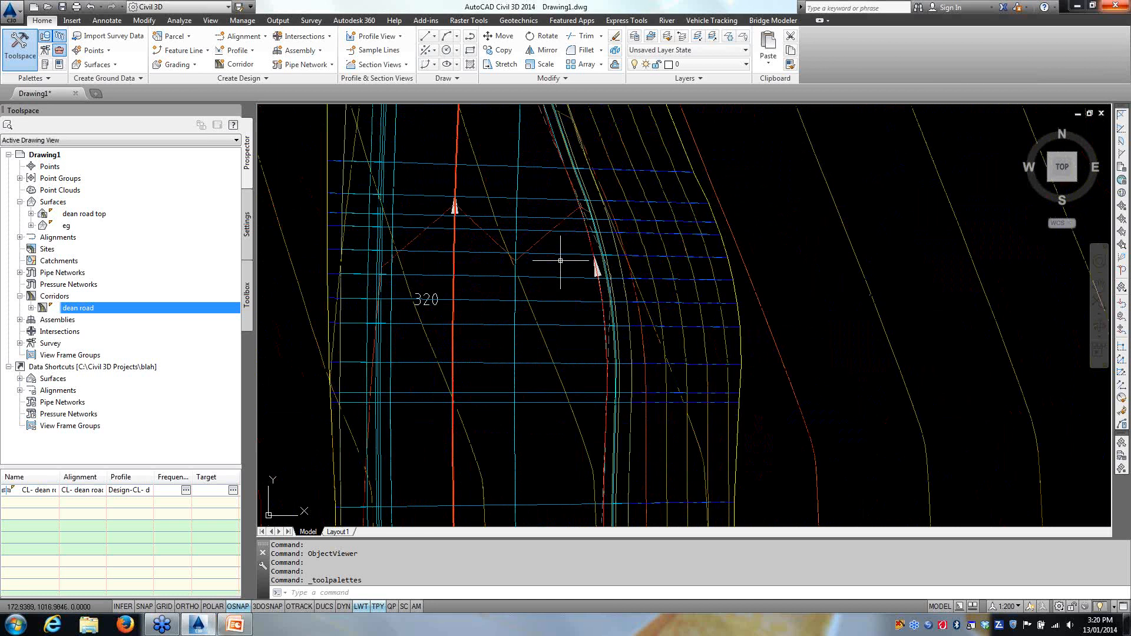
pyautogui.click(594, 272)
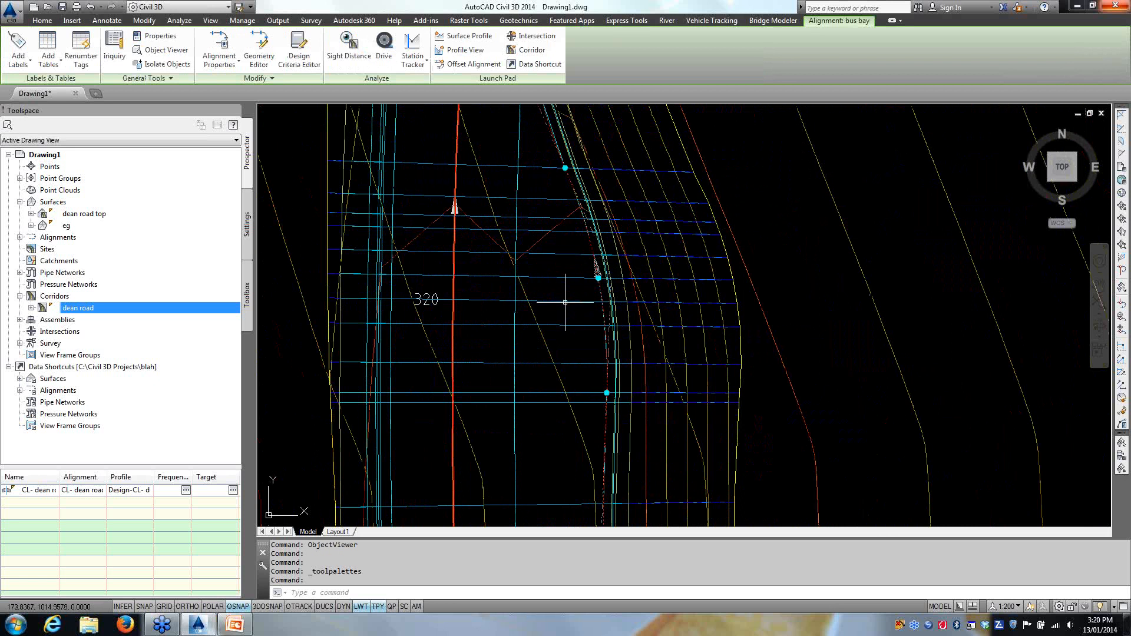
pyautogui.scroll(-5, 564, 301)
pyautogui.click(465, 36)
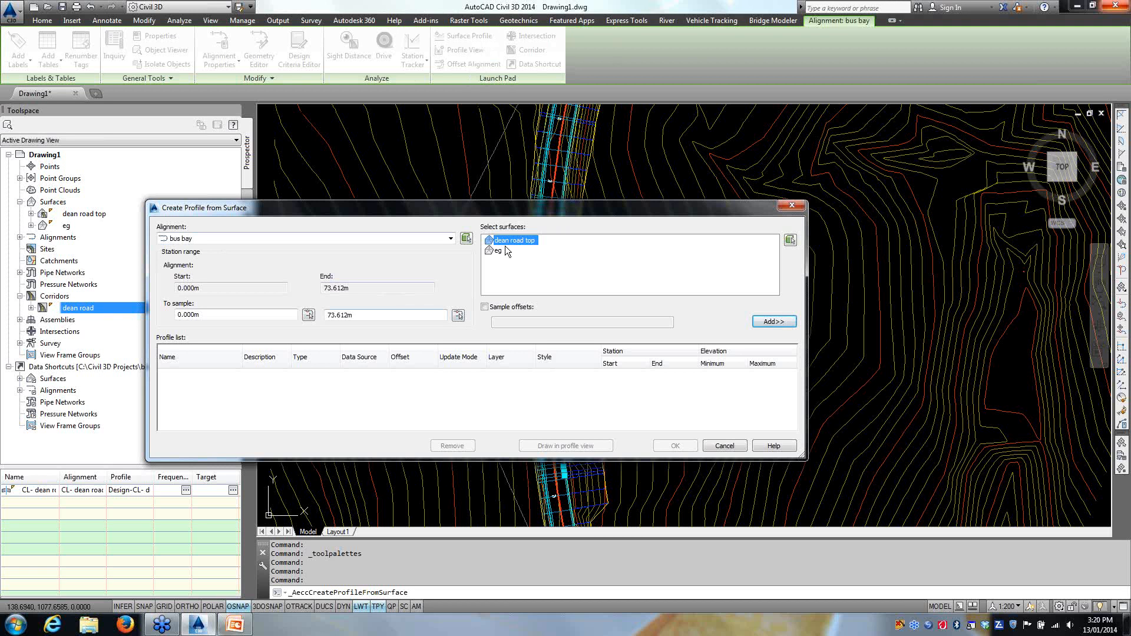
pyautogui.click(763, 321)
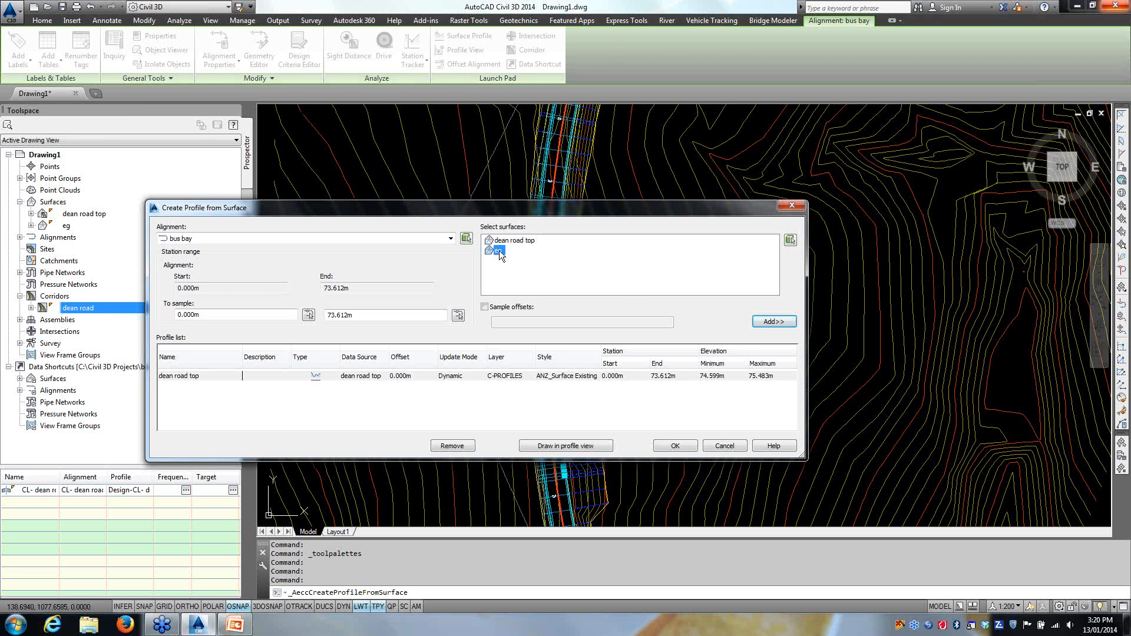
pyautogui.click(760, 321)
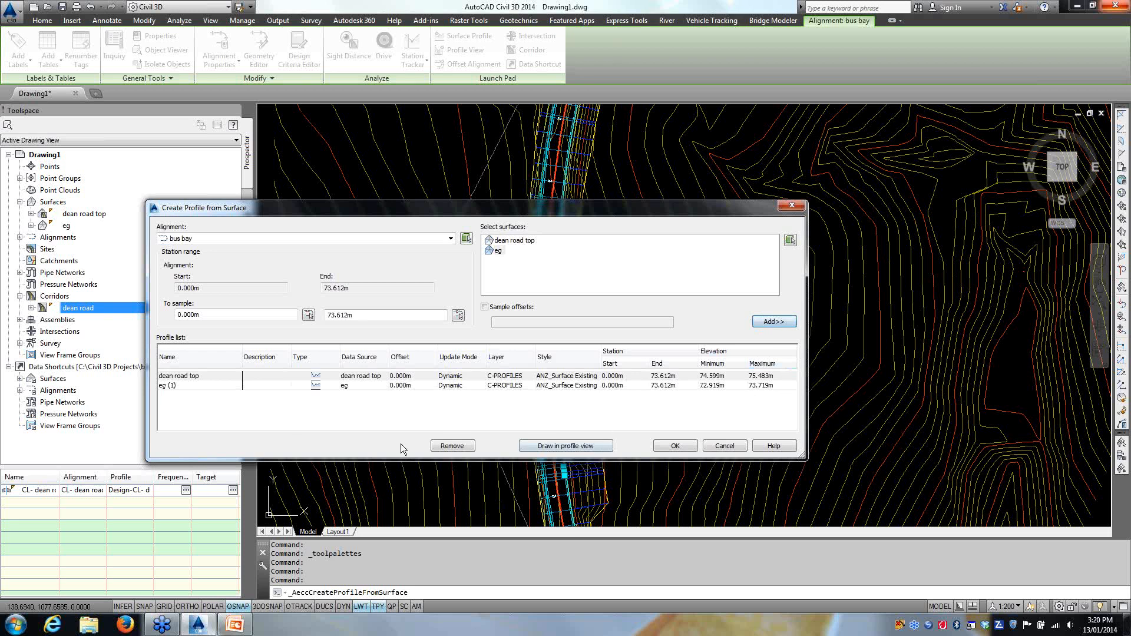
# Step: Set the dean road top profile's style to ANZ_Design_Conceptual_LWT
pyautogui.click(589, 376)
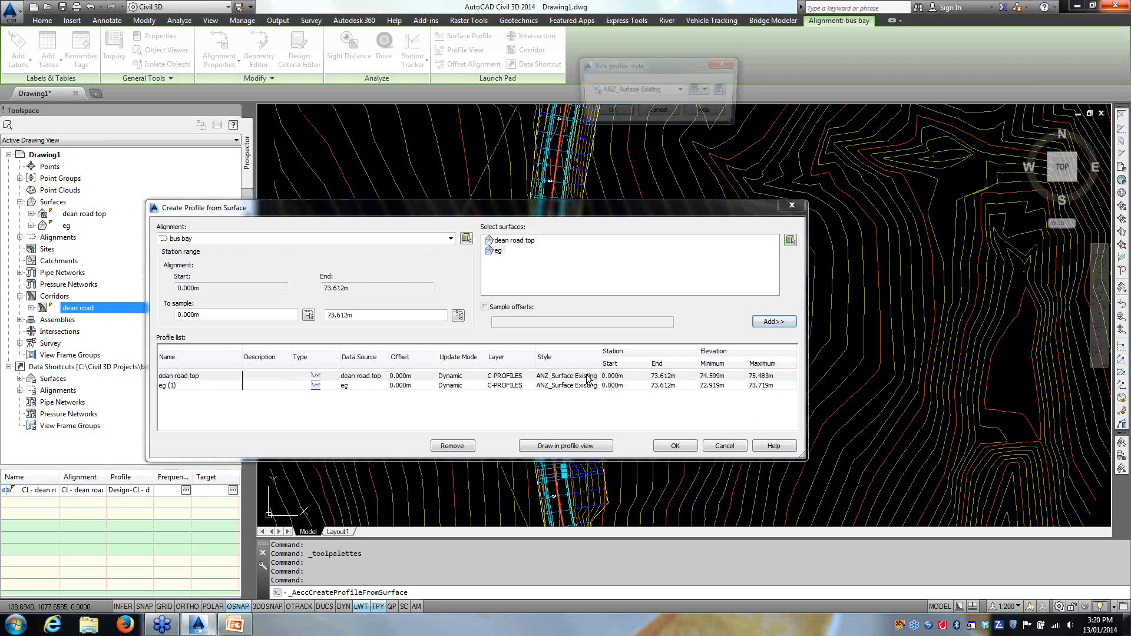
pyautogui.click(682, 90)
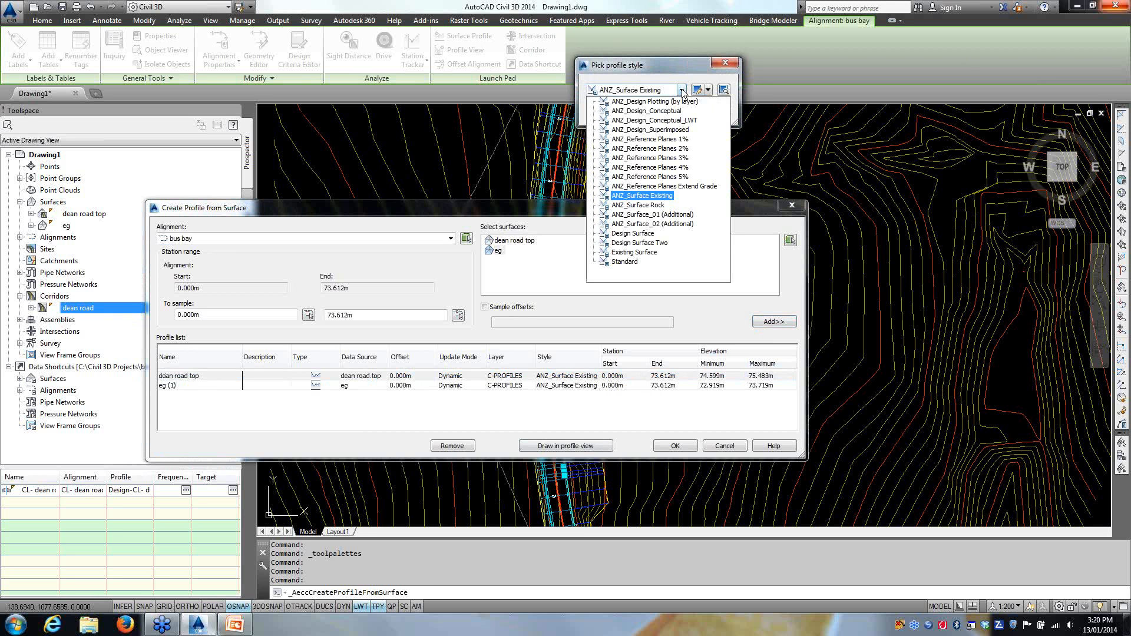
pyautogui.click(671, 111)
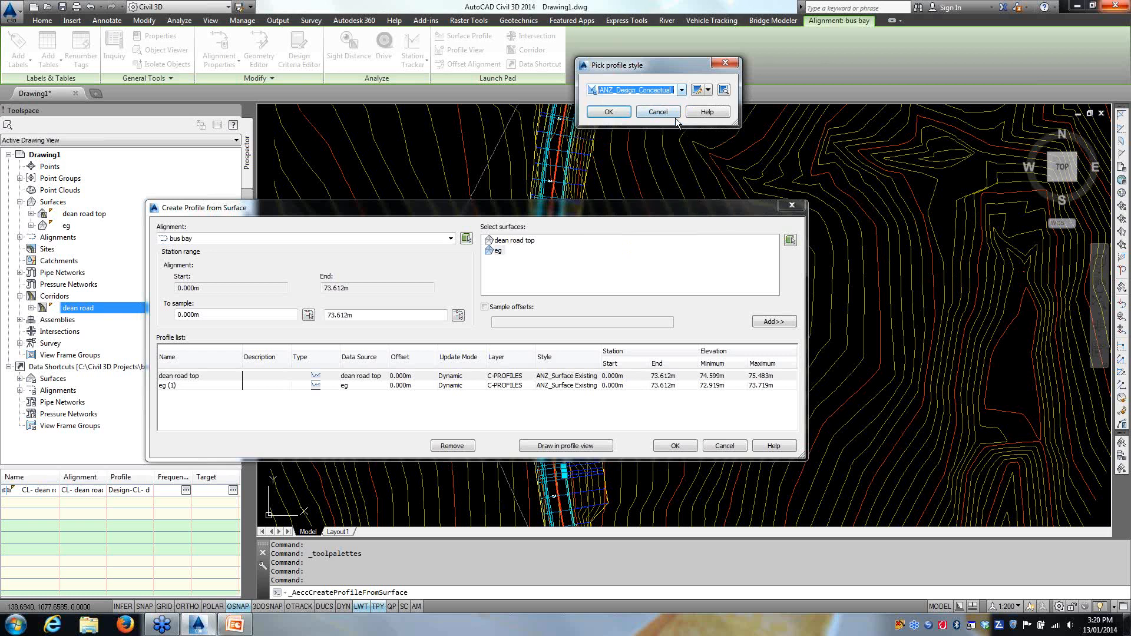
pyautogui.click(681, 90)
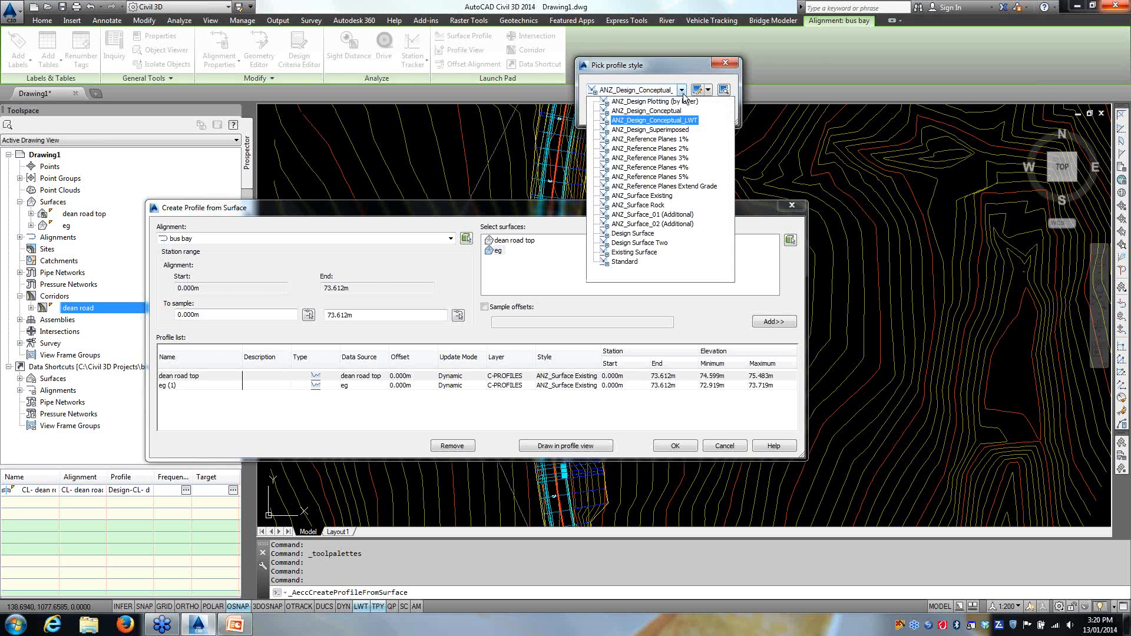
pyautogui.click(681, 91)
pyautogui.click(609, 111)
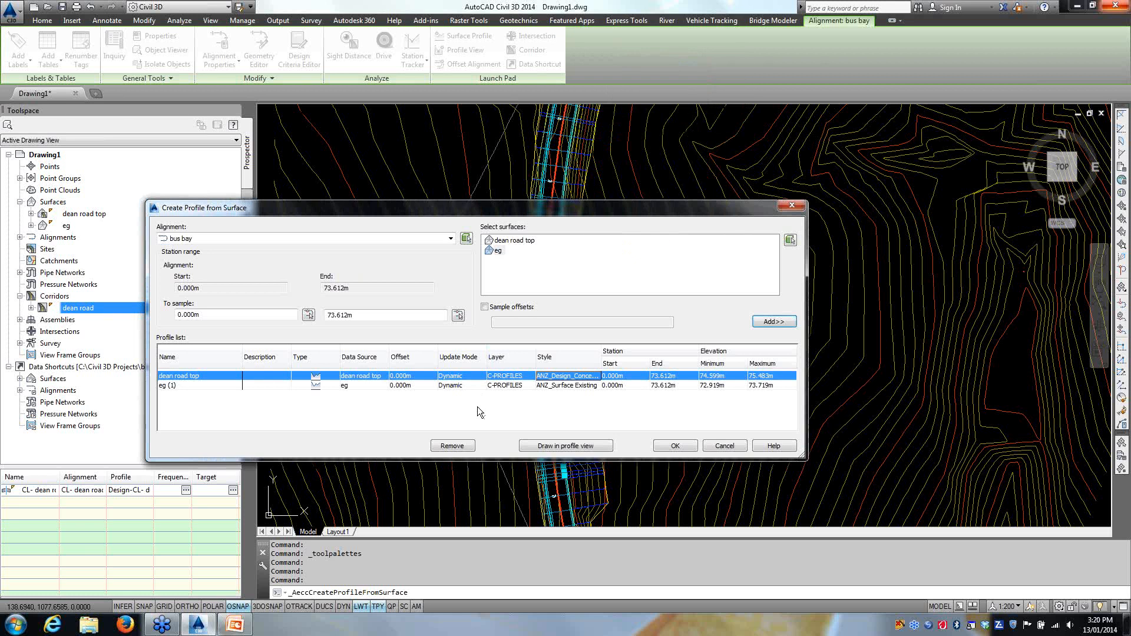
# Step: Create the bus bay profile view with the default settings and place it in the empty area below the dean road profile view
pyautogui.click(534, 447)
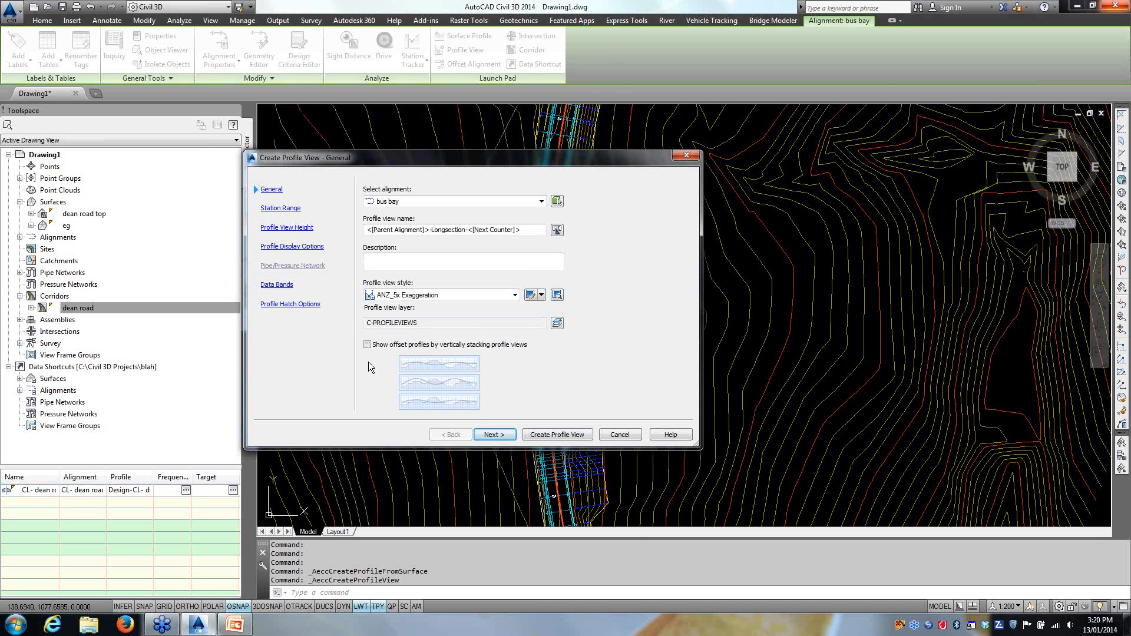
pyautogui.click(567, 438)
pyautogui.scroll(-5, 454, 391)
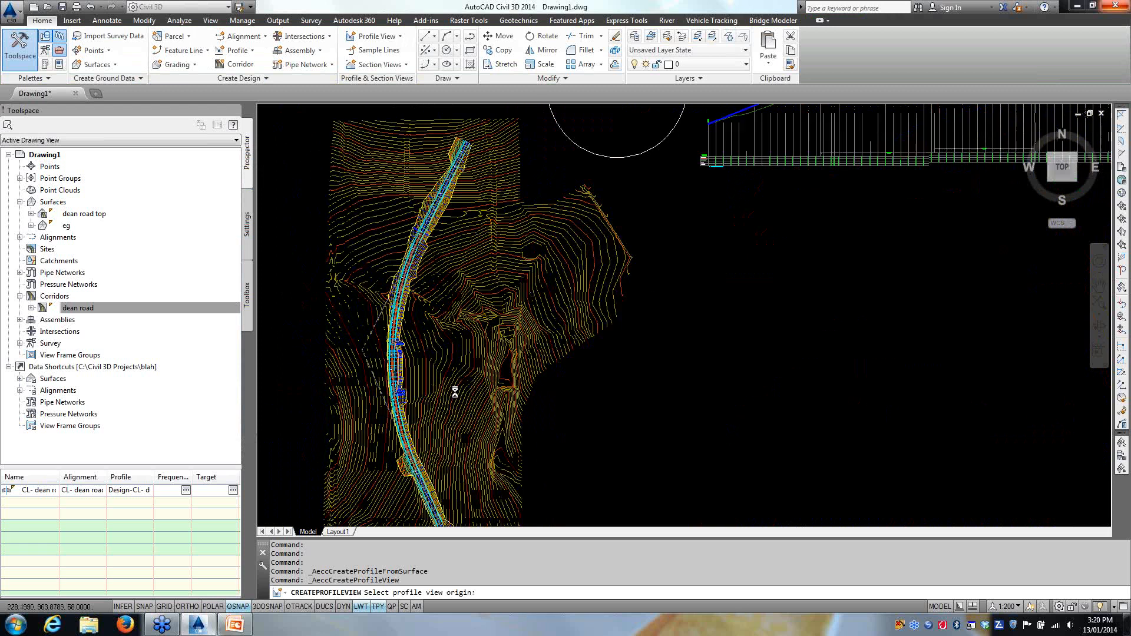
pyautogui.click(571, 330)
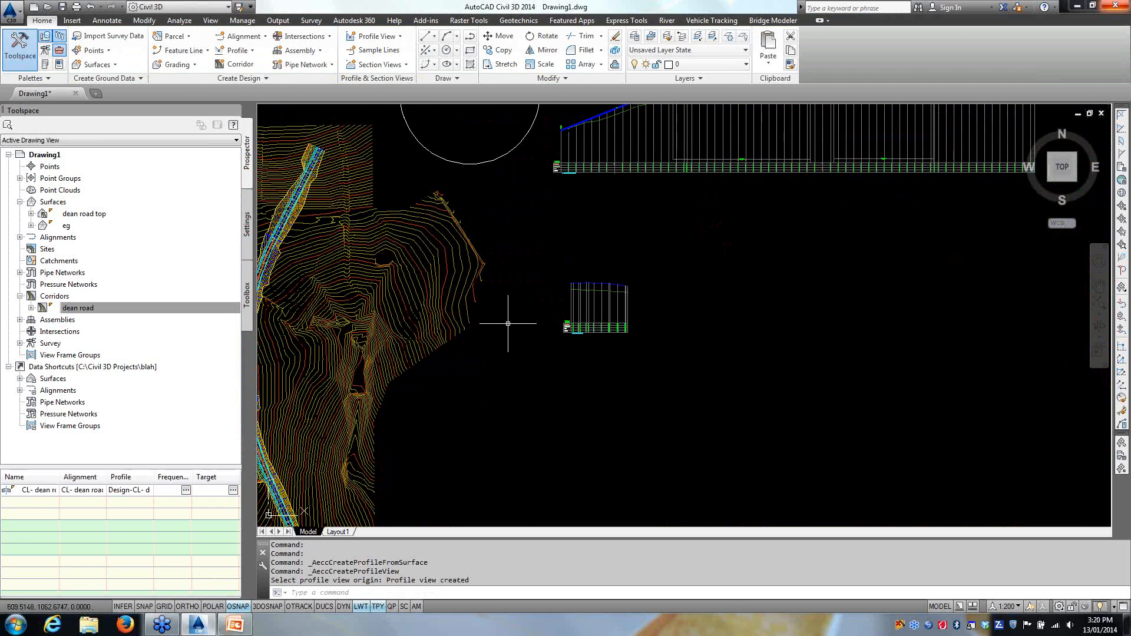
# Step: Examine the sampled surface lines in the bus bay profile view and compare them with the bus bay kerb in plan
pyautogui.scroll(8, 589, 282)
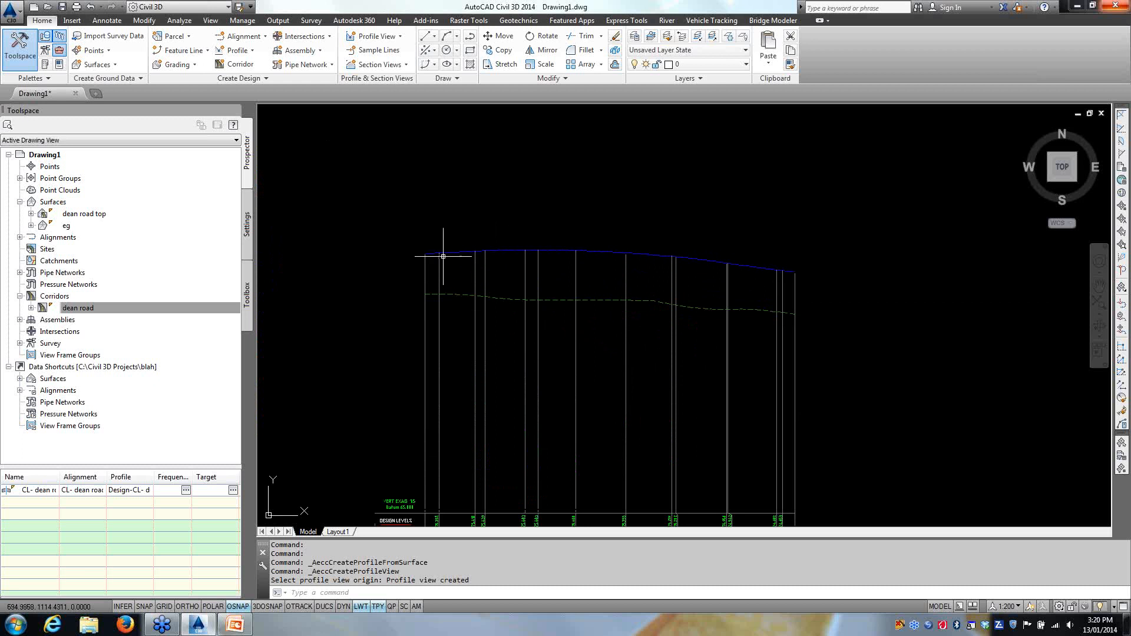
pyautogui.scroll(-4, 515, 295)
pyautogui.moveTo(439, 346); pyautogui.dragTo(772, 331, button='middle')
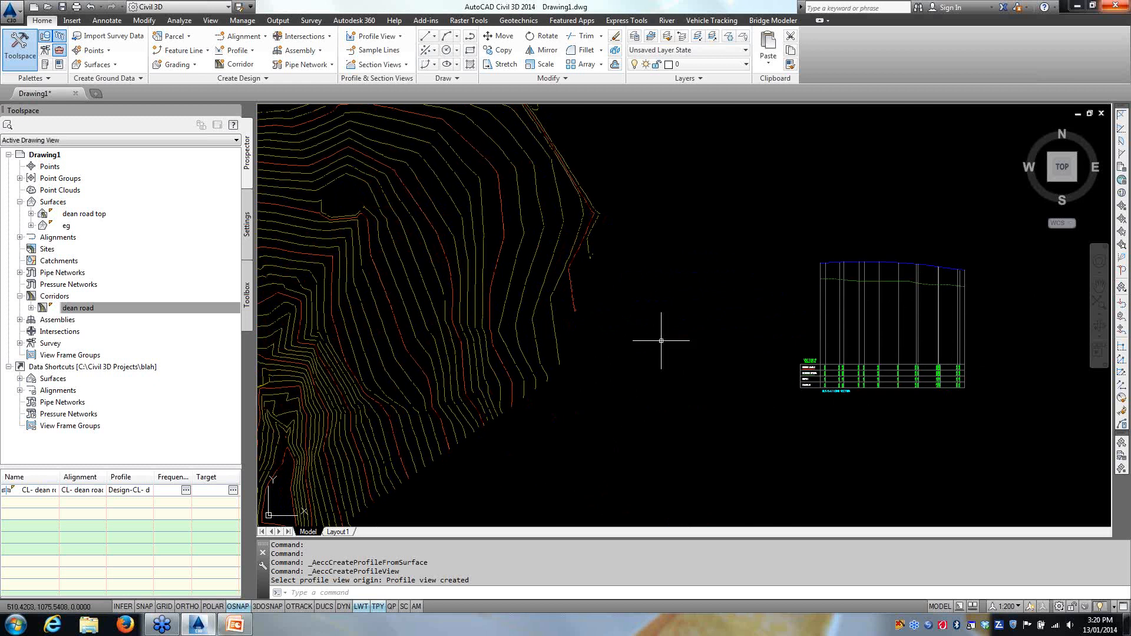
pyautogui.scroll(-4, 666, 349)
pyautogui.moveTo(598, 363); pyautogui.dragTo(669, 318, button='middle')
pyautogui.scroll(8, 471, 377)
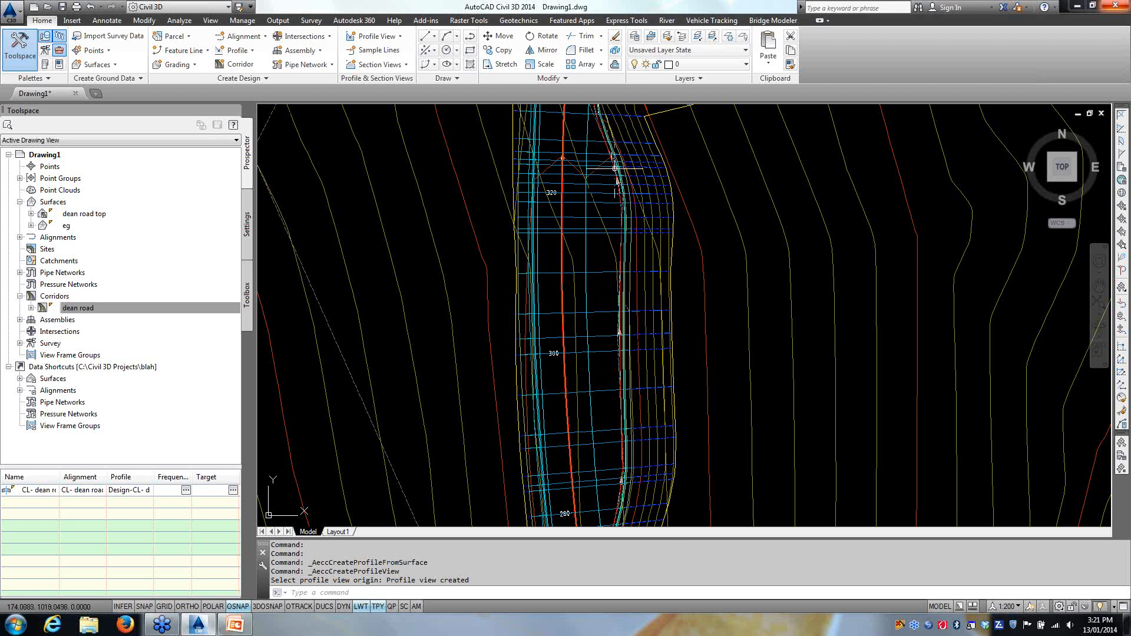
pyautogui.scroll(-2, 617, 324)
pyautogui.scroll(-4, 617, 325)
pyautogui.moveTo(612, 331); pyautogui.dragTo(176, 410, button='middle')
pyautogui.scroll(-4, 587, 294)
pyautogui.moveTo(626, 295); pyautogui.dragTo(443, 363, button='middle')
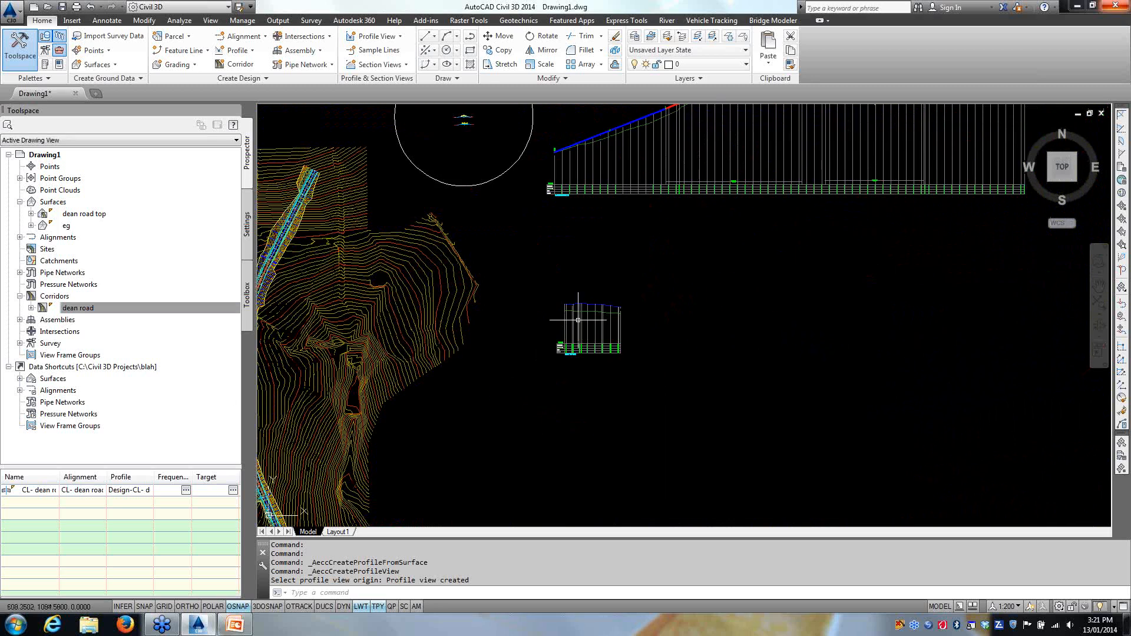
# Step: Create a new layout profile named "bus bay profile" on the bus bay profile view, with style ANZ_Design_Conceptual_LWT and label set ANZ Default
pyautogui.scroll(8, 596, 307)
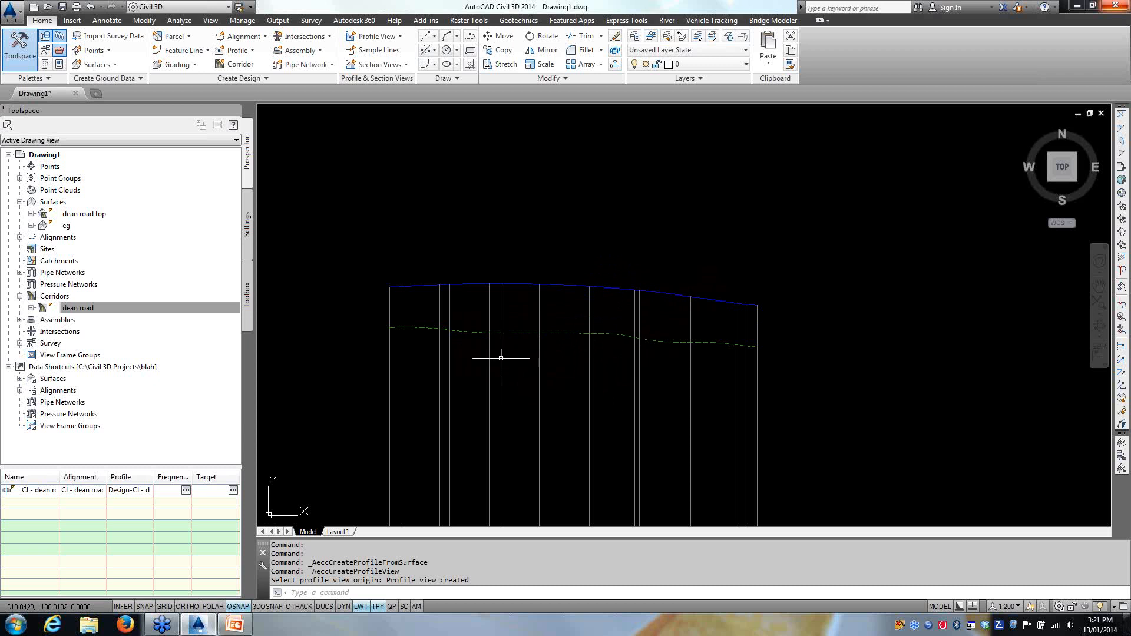
pyautogui.moveTo(507, 369); pyautogui.dragTo(553, 384, button='middle')
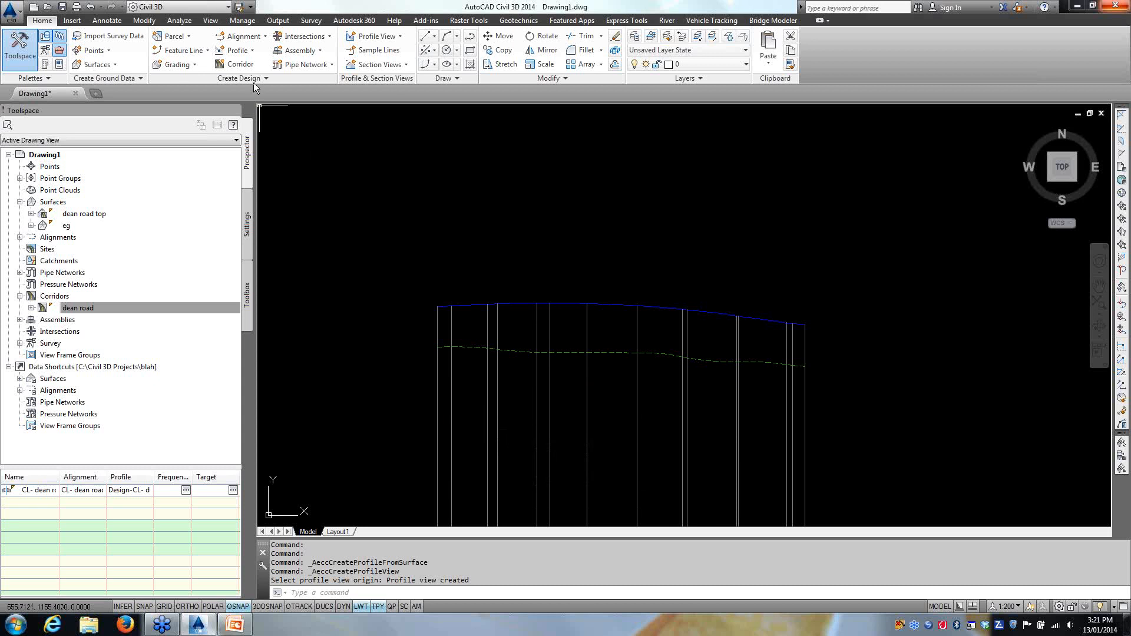
pyautogui.click(235, 51)
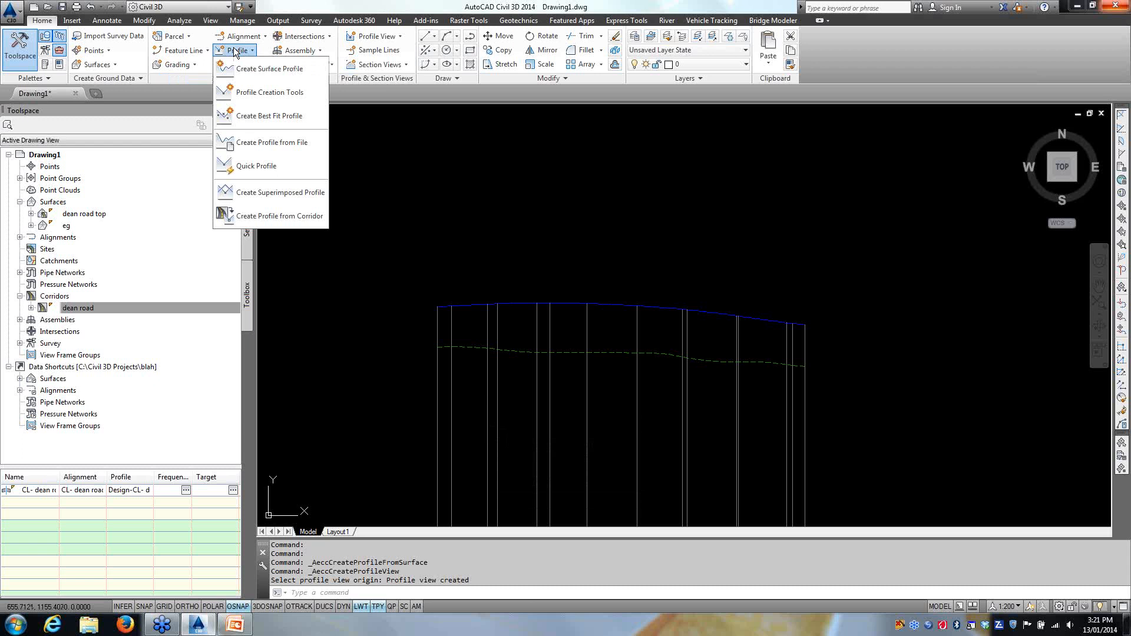
pyautogui.click(251, 92)
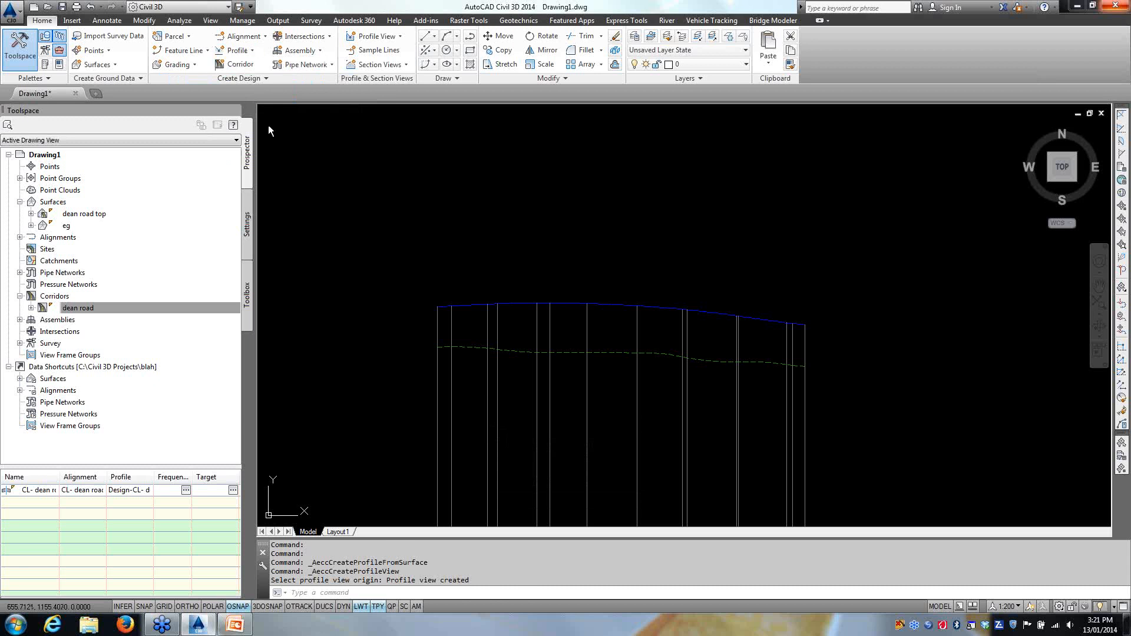
pyautogui.click(434, 406)
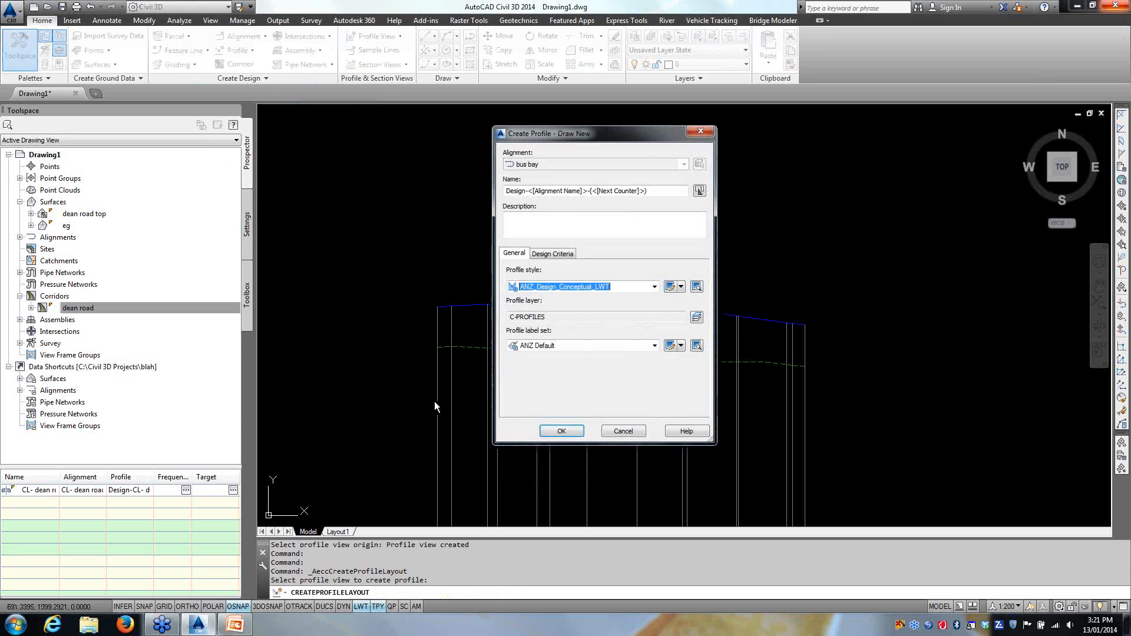
pyautogui.click(556, 255)
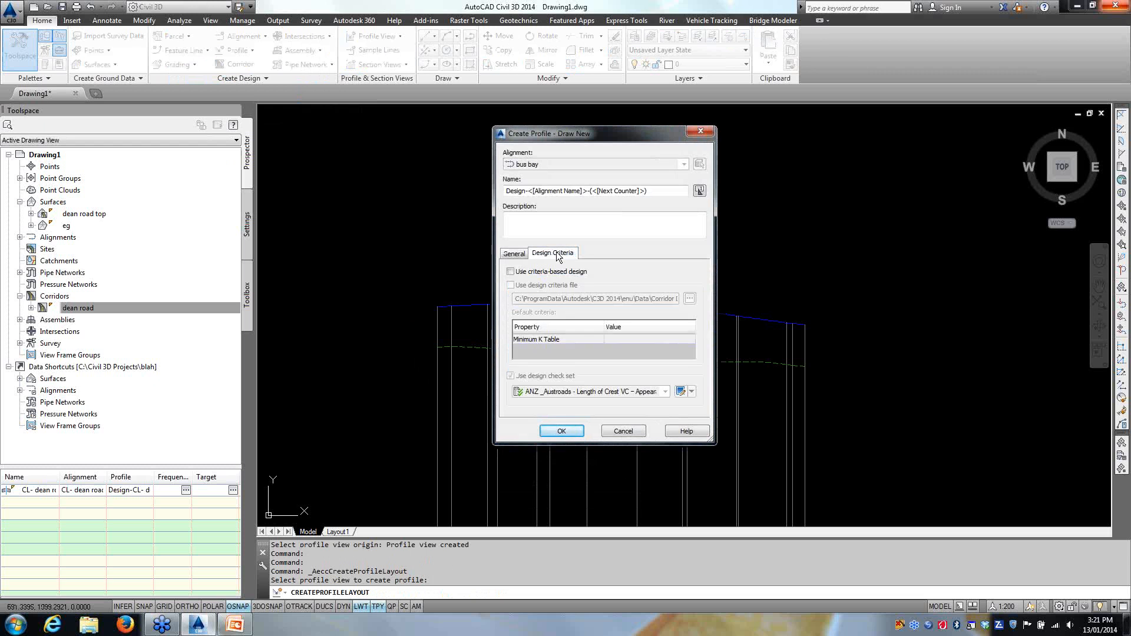
pyautogui.click(513, 253)
pyautogui.moveTo(651, 190); pyautogui.dragTo(522, 191)
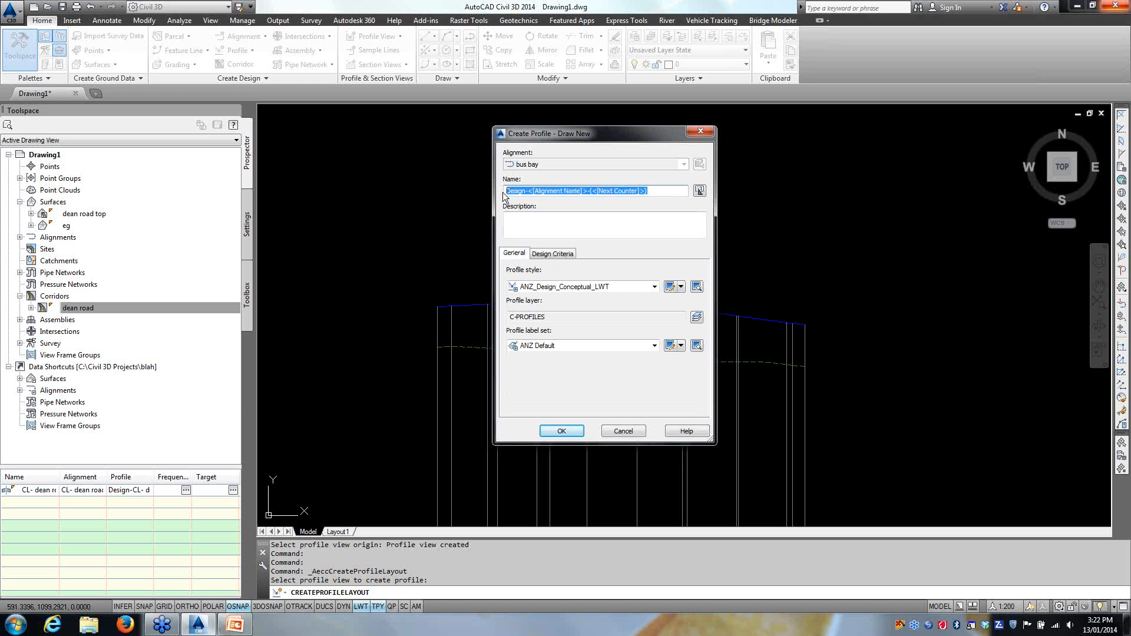
pyautogui.write('bus!bay profile')
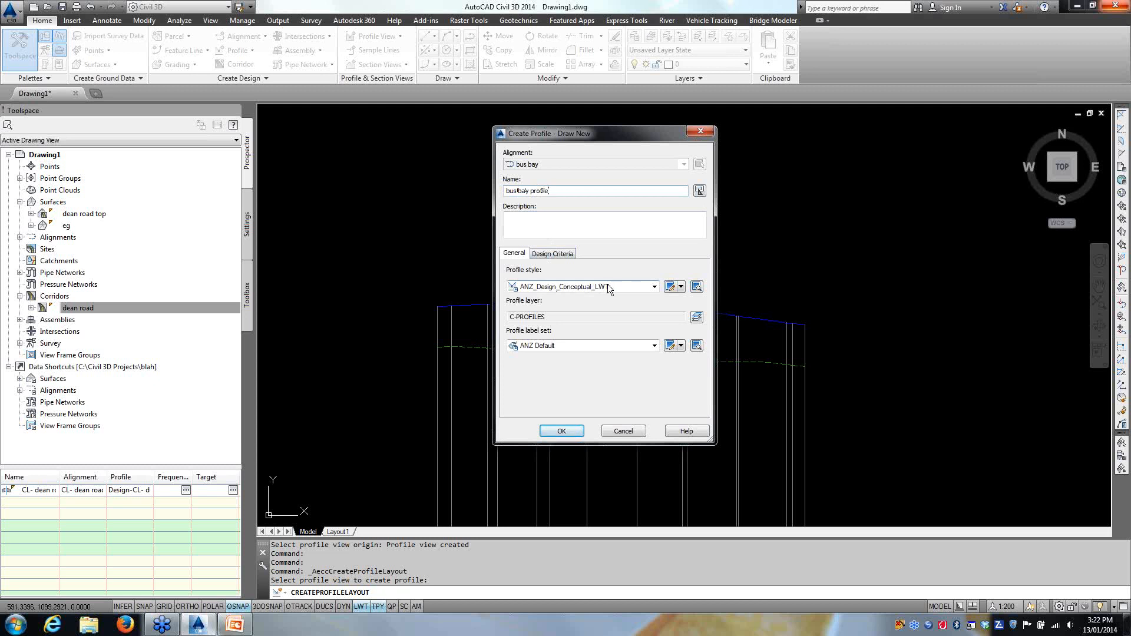
pyautogui.click(561, 431)
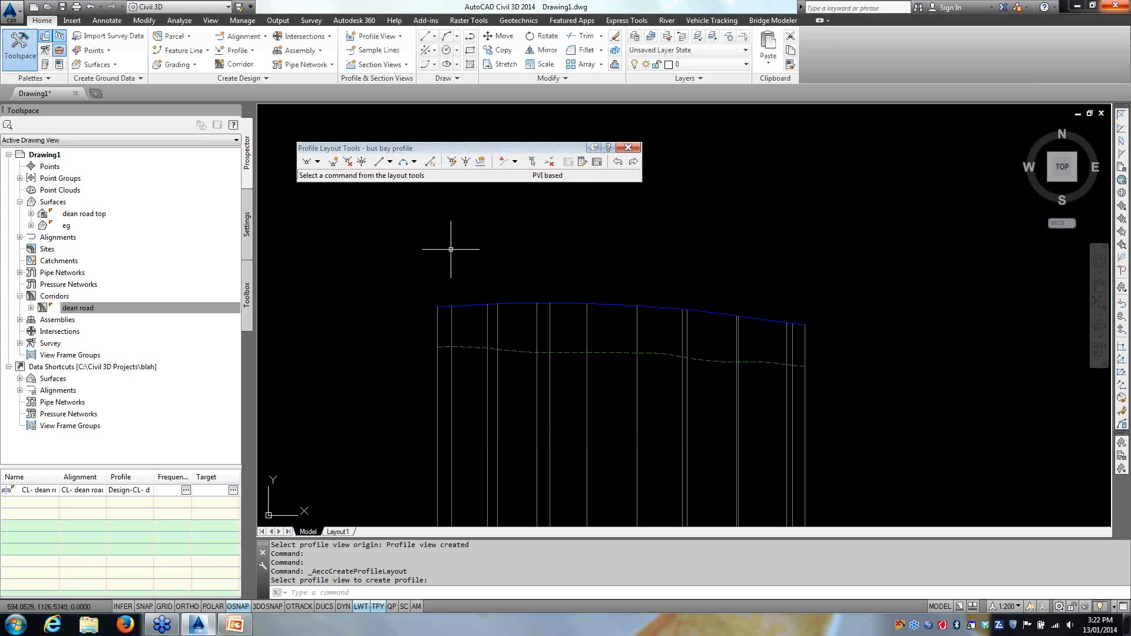
# Step: Draw tangents without curves along the dean road top line, from the profile view's start through the next three grid lines
pyautogui.click(318, 163)
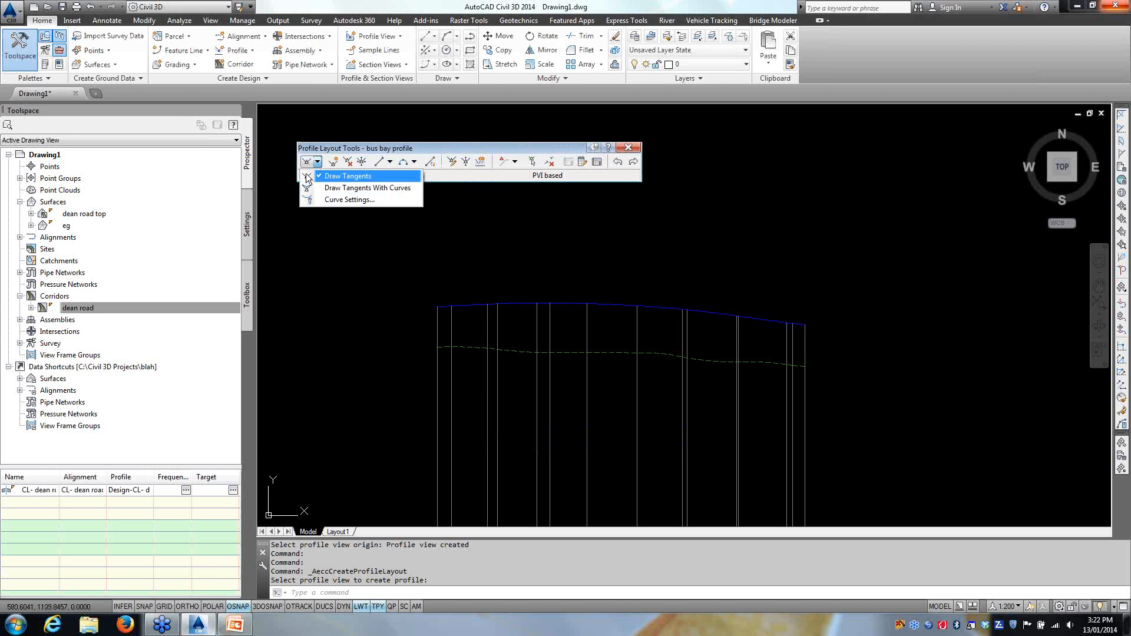
pyautogui.click(307, 177)
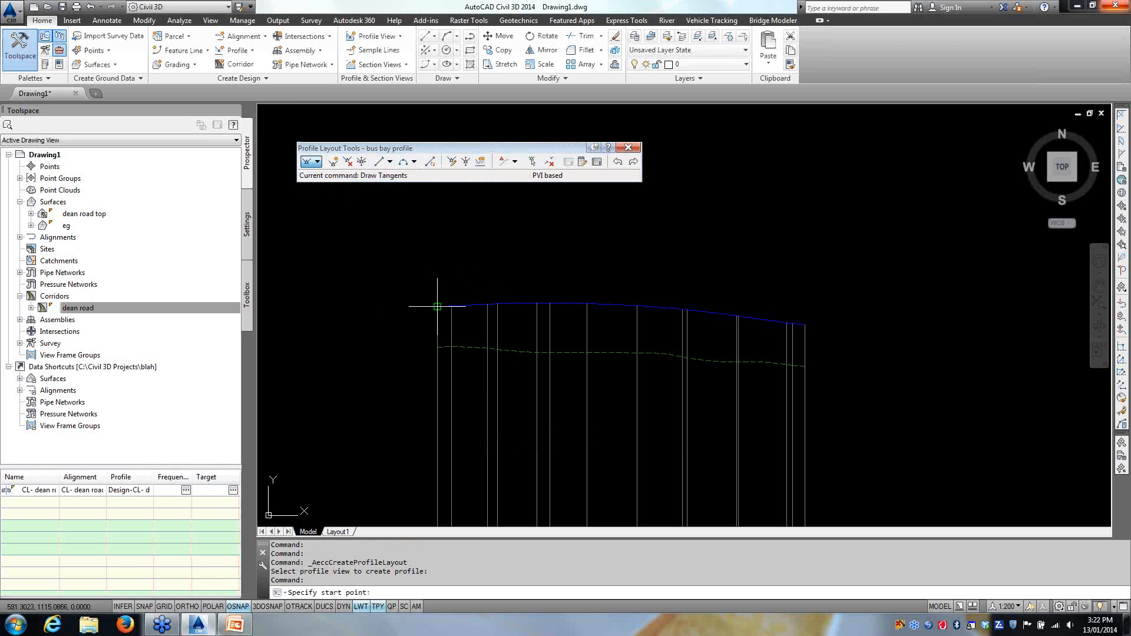
pyautogui.click(442, 307)
pyautogui.scroll(5, 446, 307)
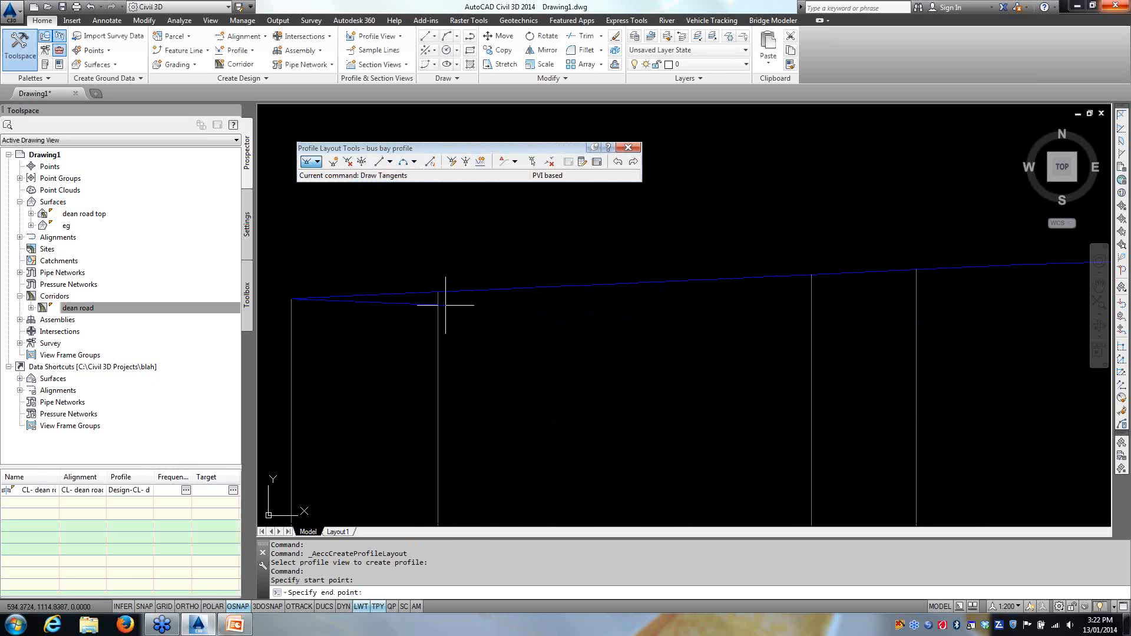
pyautogui.click(438, 292)
pyautogui.moveTo(700, 319); pyautogui.dragTo(444, 341, button='middle')
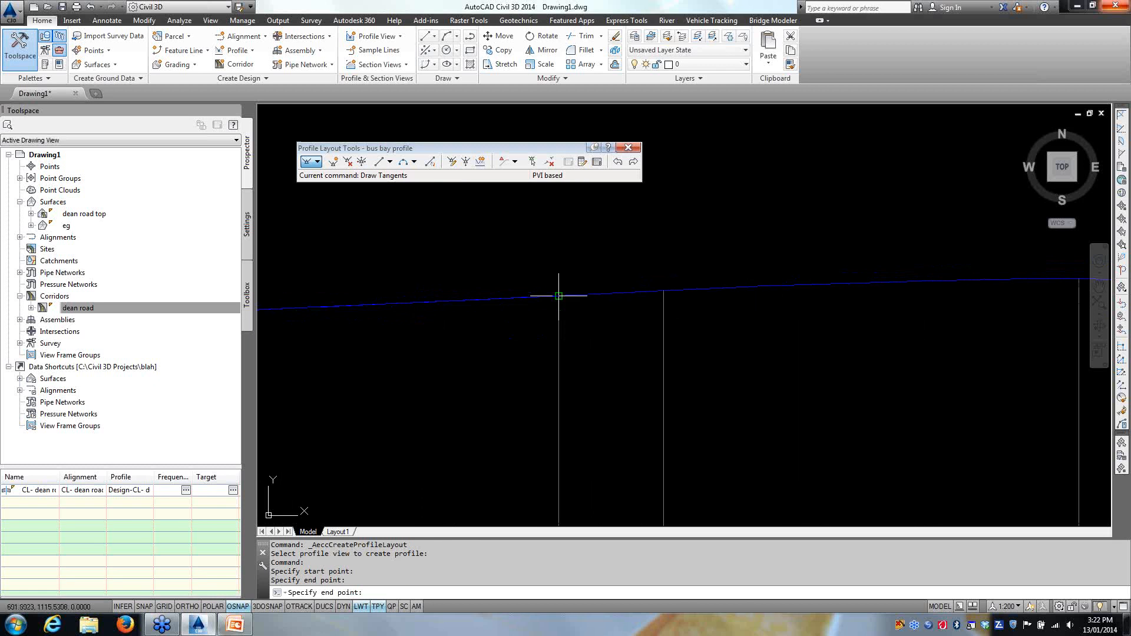
pyautogui.click(578, 298)
pyautogui.click(663, 290)
# Step: Continue the bus bay profile tangents down to the existing surface line at about CH 20 and along that line to about CH 40
pyautogui.scroll(-6, 575, 341)
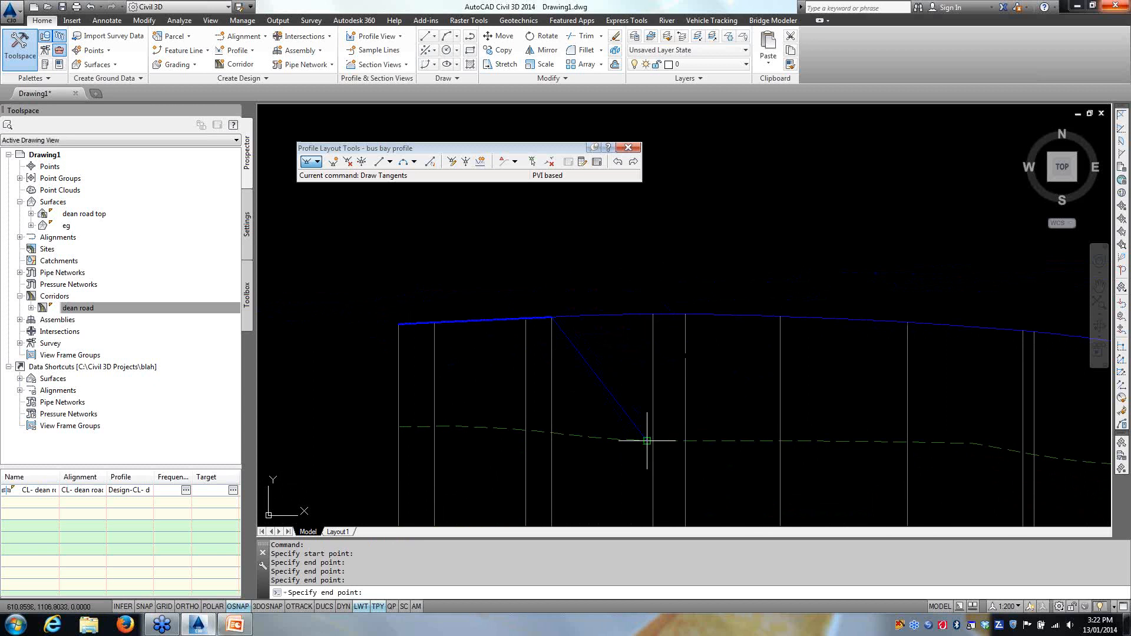
pyautogui.scroll(4, 651, 445)
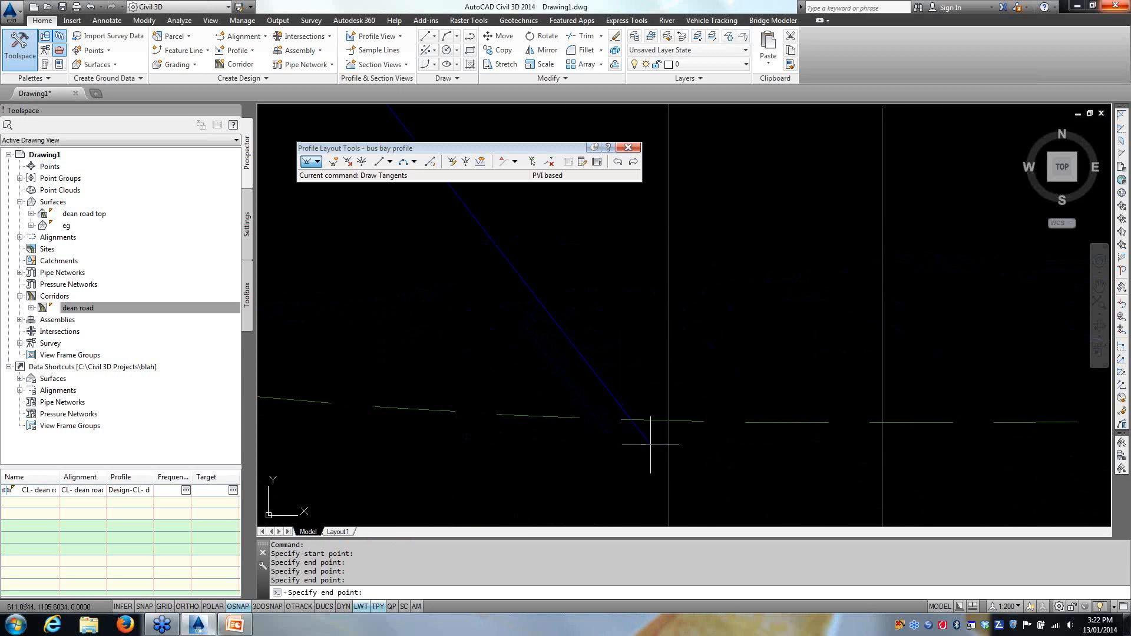
pyautogui.click(665, 419)
pyautogui.scroll(-4, 560, 394)
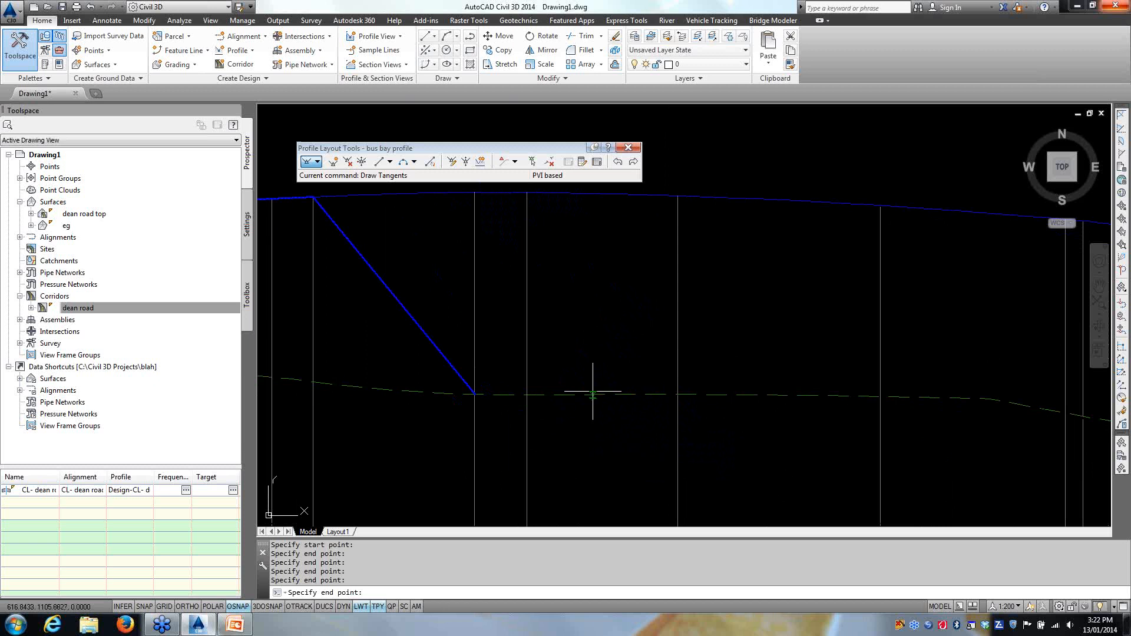
pyautogui.moveTo(714, 404); pyautogui.dragTo(549, 369, button='middle')
pyautogui.click(612, 358)
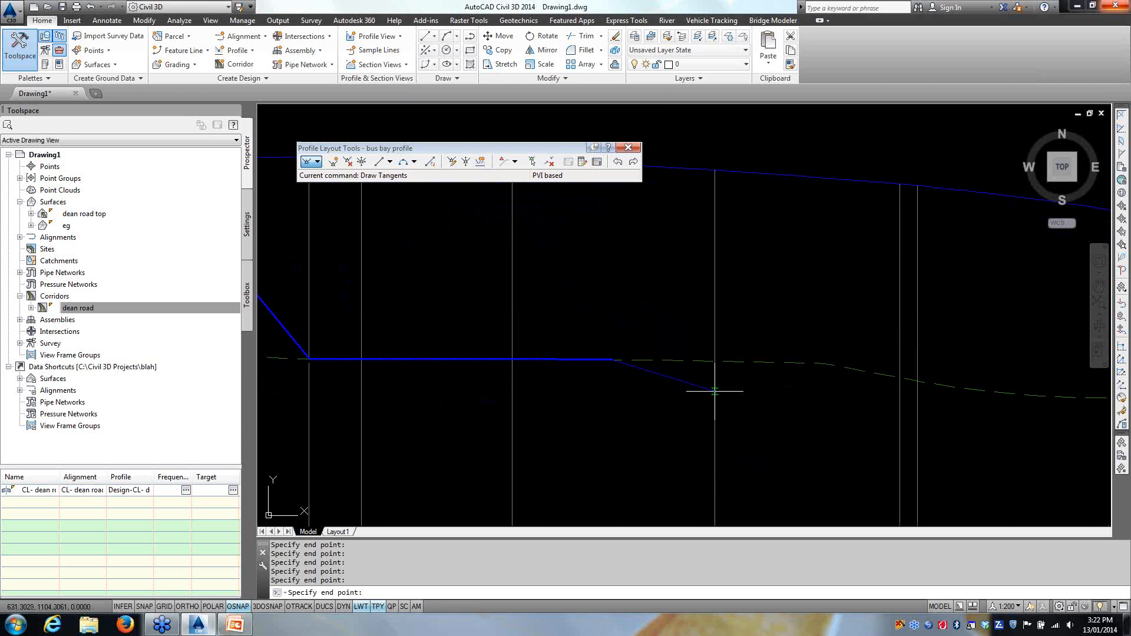
pyautogui.click(705, 360)
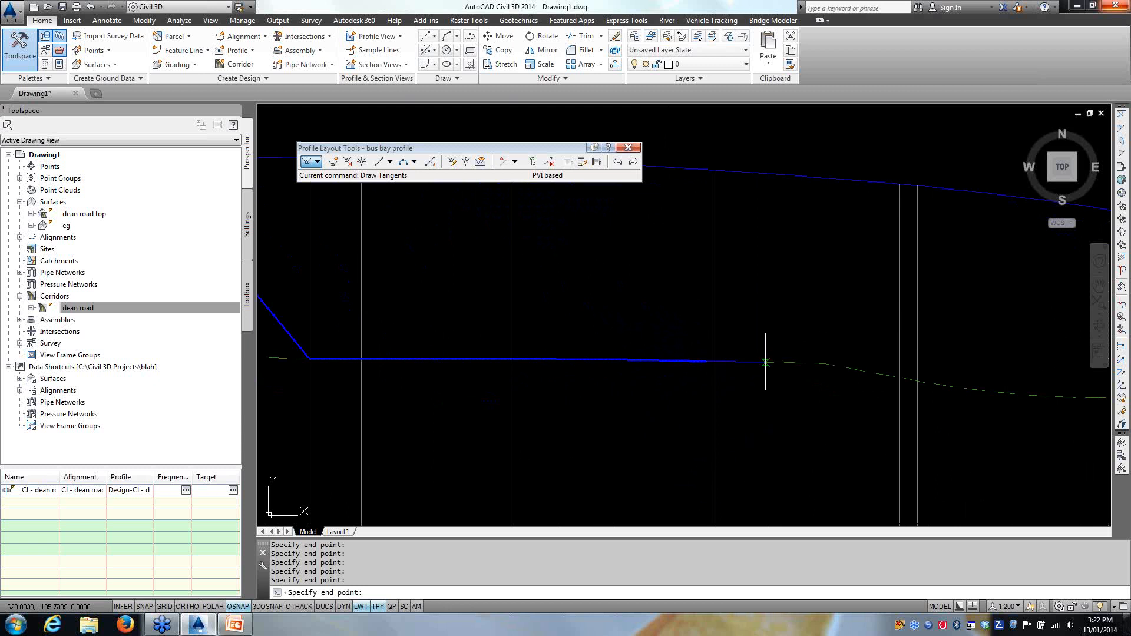
# Step: Extend the tangents from the existing surface line up to the dean road top line at about CH 52 and along it to the profile view's end
pyautogui.moveTo(787, 383); pyautogui.dragTo(545, 439, button='middle')
pyautogui.scroll(-2, 545, 439)
pyautogui.scroll(-2, 567, 425)
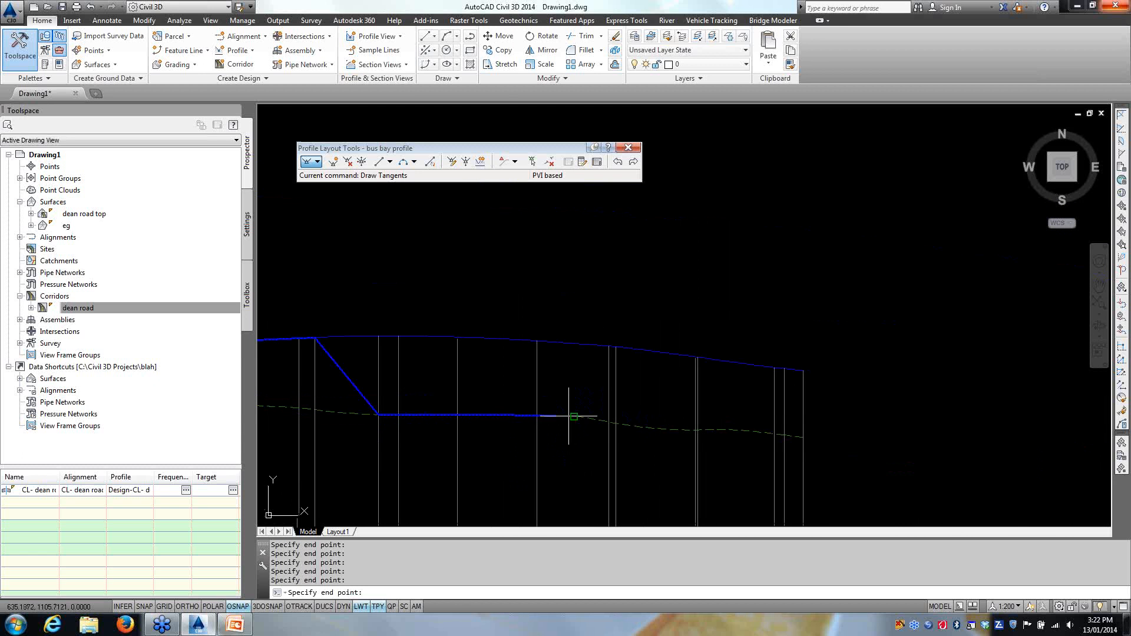
pyautogui.click(642, 350)
pyautogui.scroll(5, 702, 346)
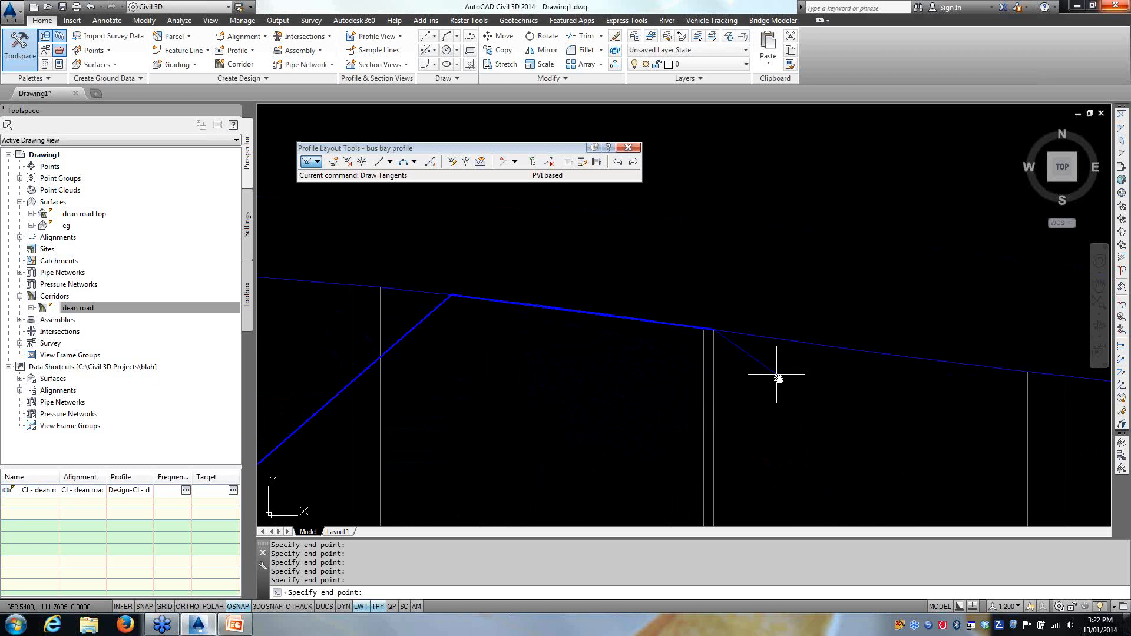
pyautogui.moveTo(770, 373); pyautogui.dragTo(416, 361, button='middle')
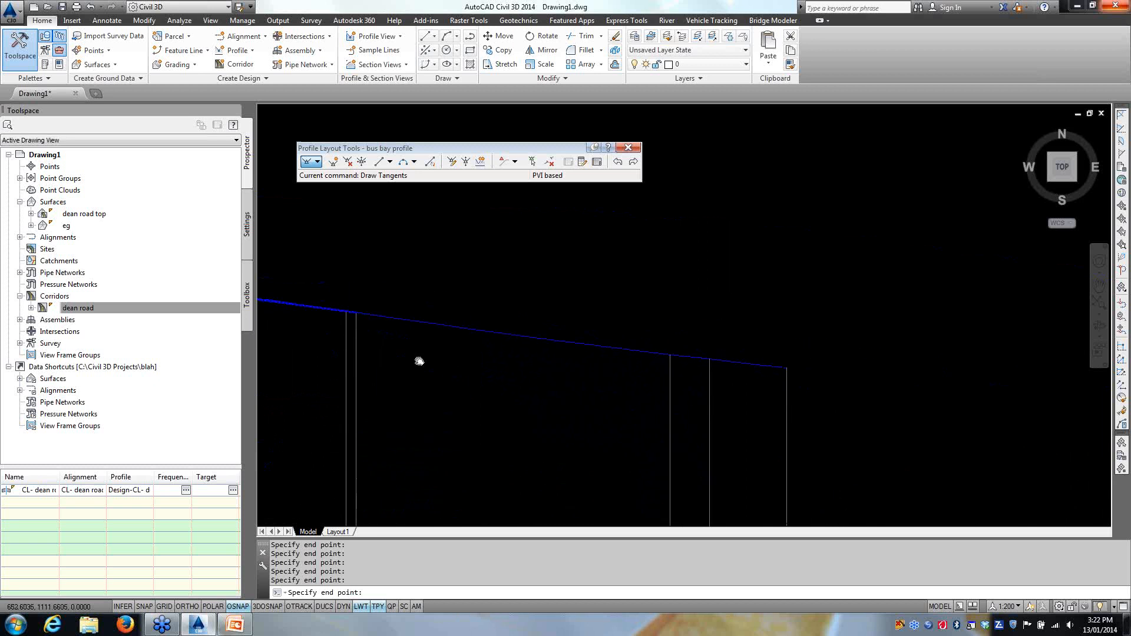
pyautogui.click(708, 359)
pyautogui.click(784, 366)
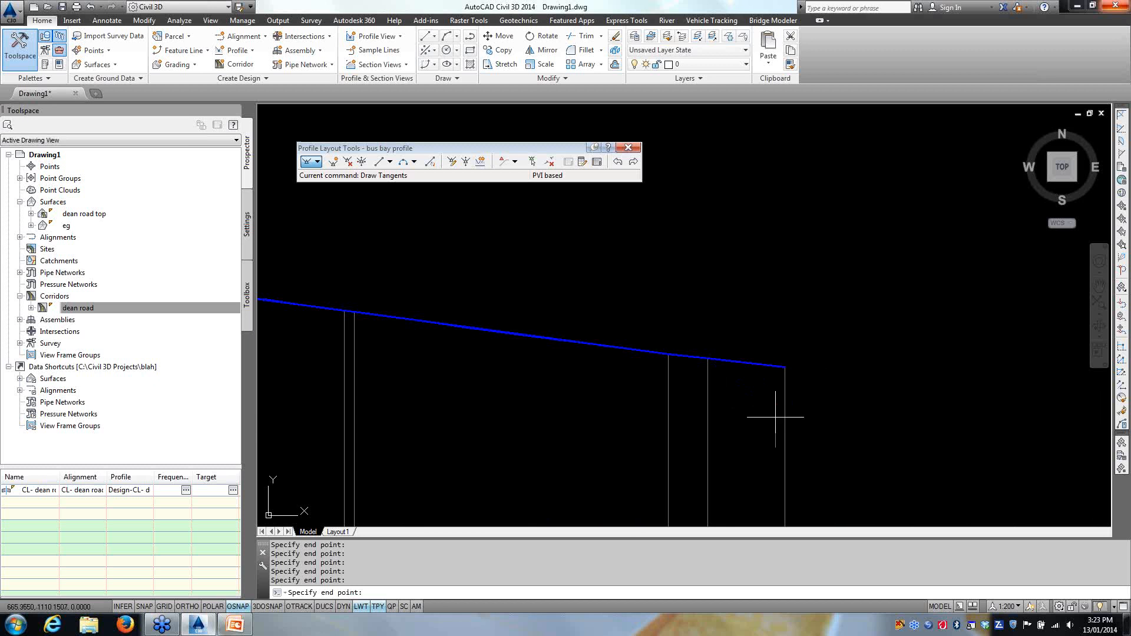
pyautogui.press('Return')
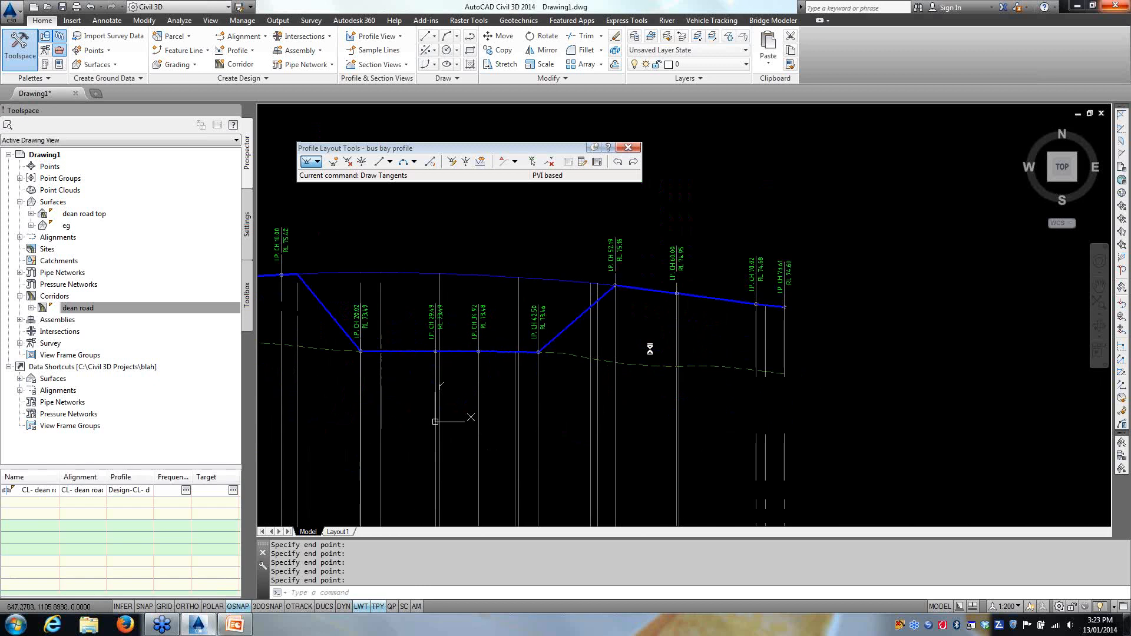
# Step: Add free PVI-based vertical parabolas at the foot and crest of the profile's descending slope, defining each curve length by two points
pyautogui.moveTo(413, 365); pyautogui.dragTo(595, 413, button='middle')
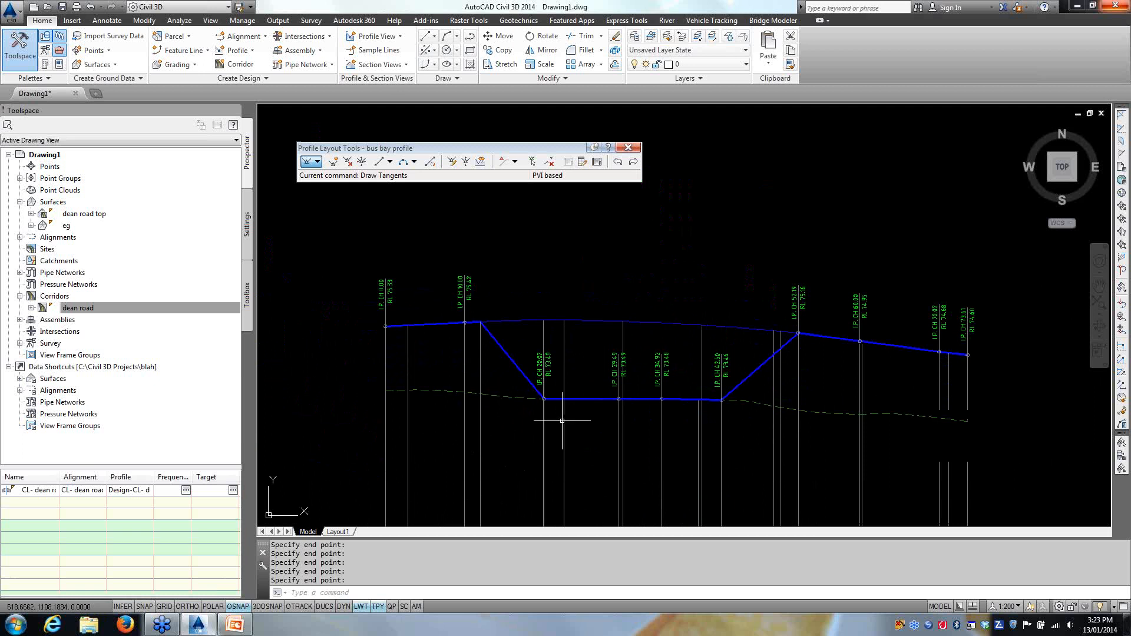
pyautogui.click(414, 161)
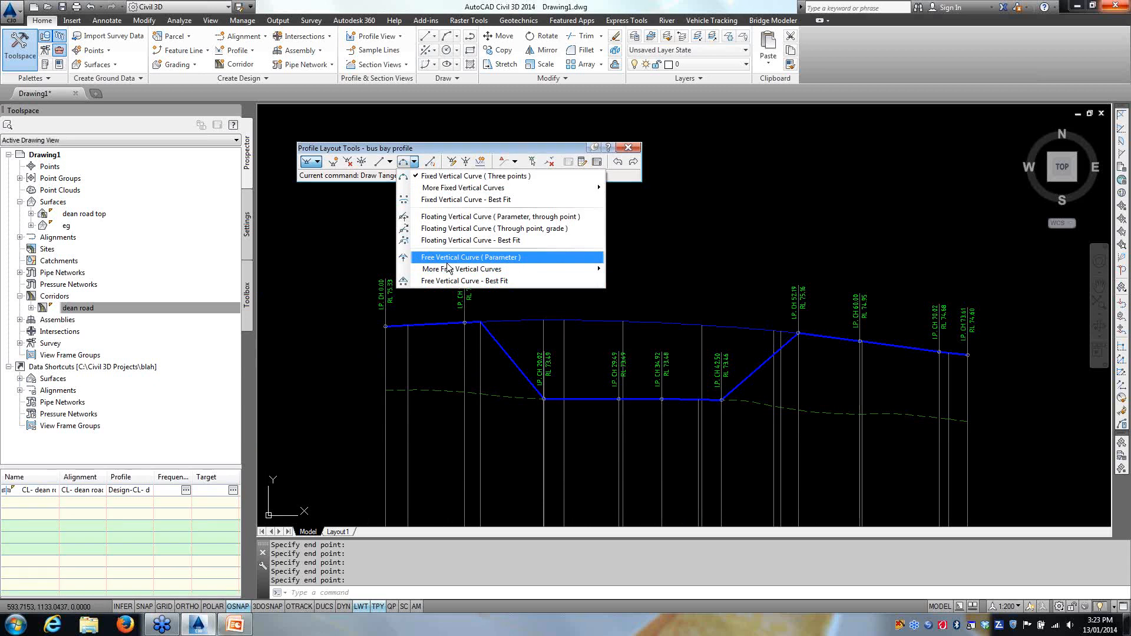
pyautogui.moveTo(451, 269)
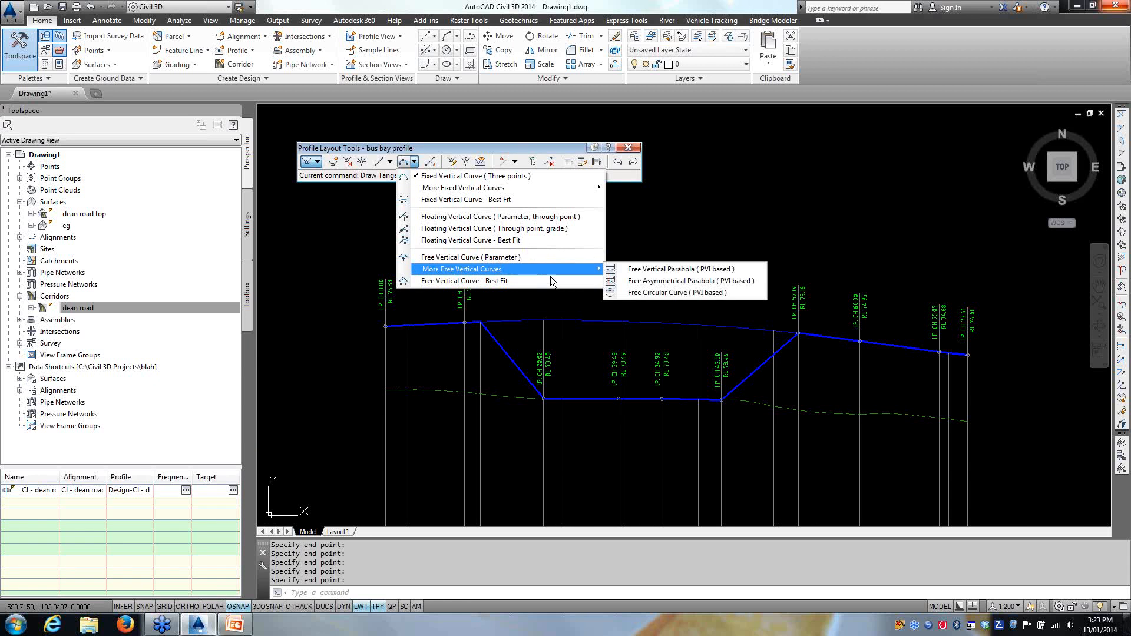
pyautogui.click(651, 274)
pyautogui.click(534, 406)
pyautogui.click(495, 434)
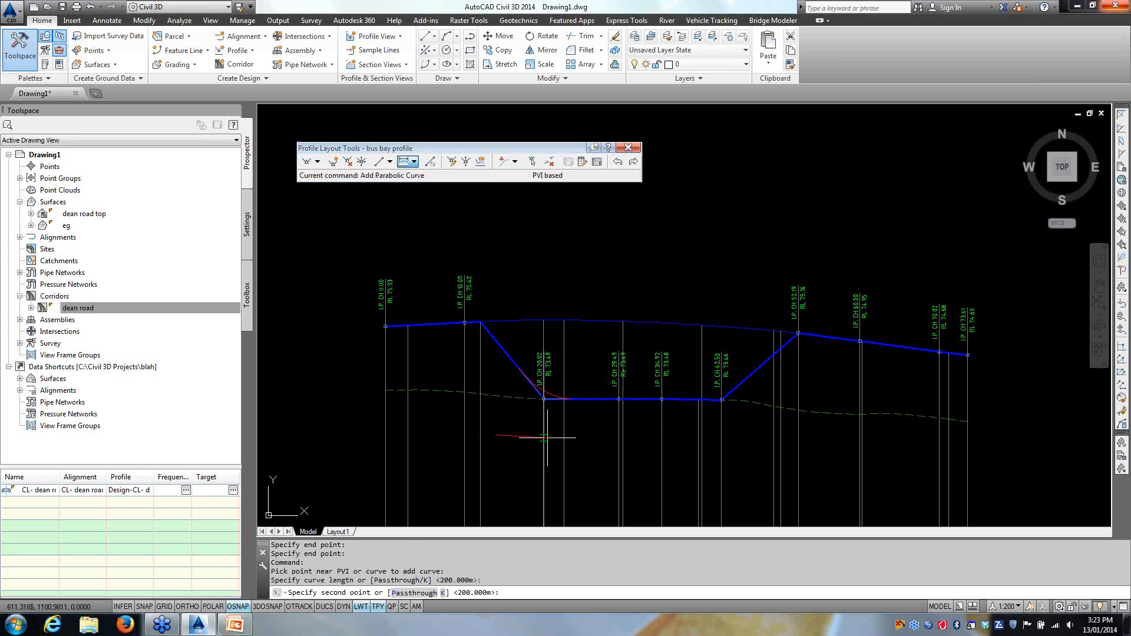
pyautogui.click(547, 437)
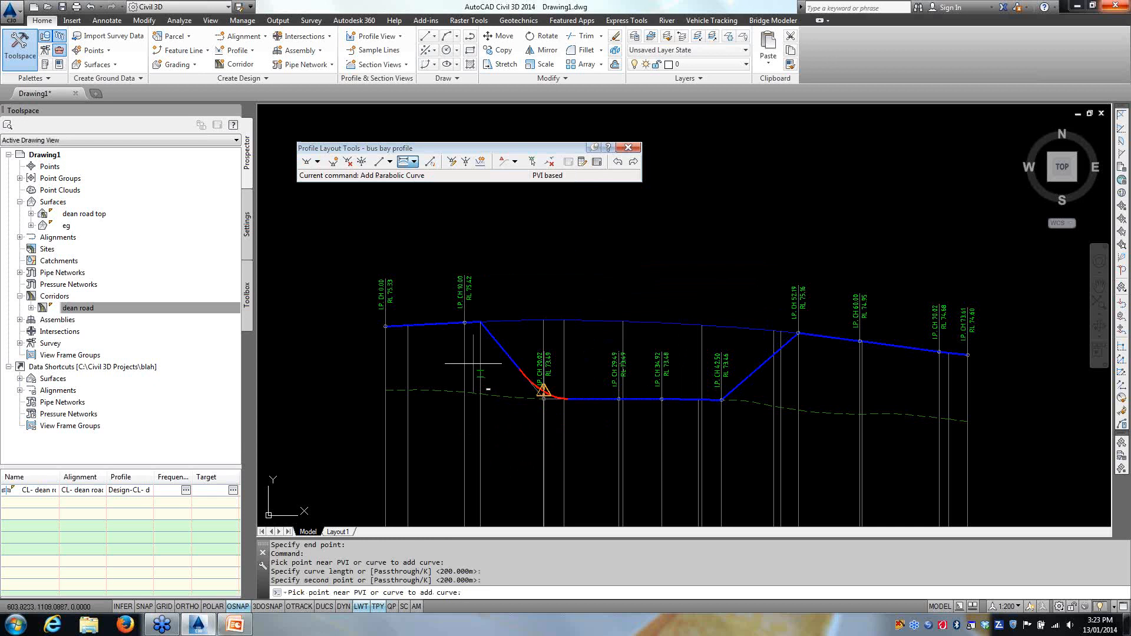
pyautogui.click(484, 314)
pyautogui.click(449, 293)
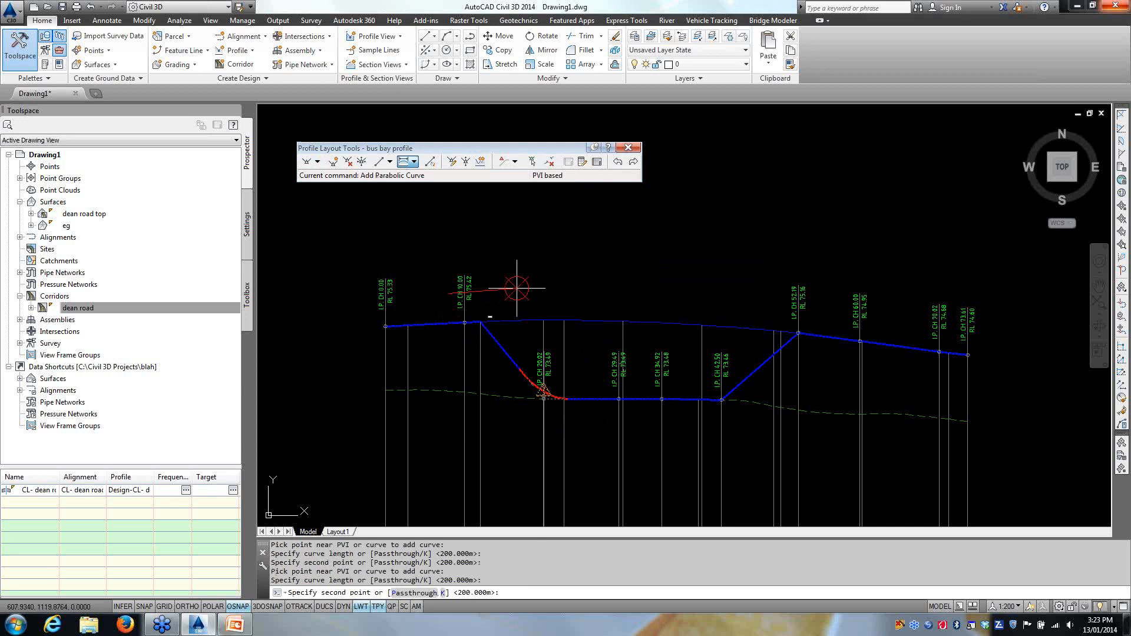
pyautogui.click(475, 289)
# Step: Add free vertical parabolas at the crest and foot of the ascending slope, and close the profile layout tools
pyautogui.moveTo(636, 315); pyautogui.dragTo(515, 319, button='middle')
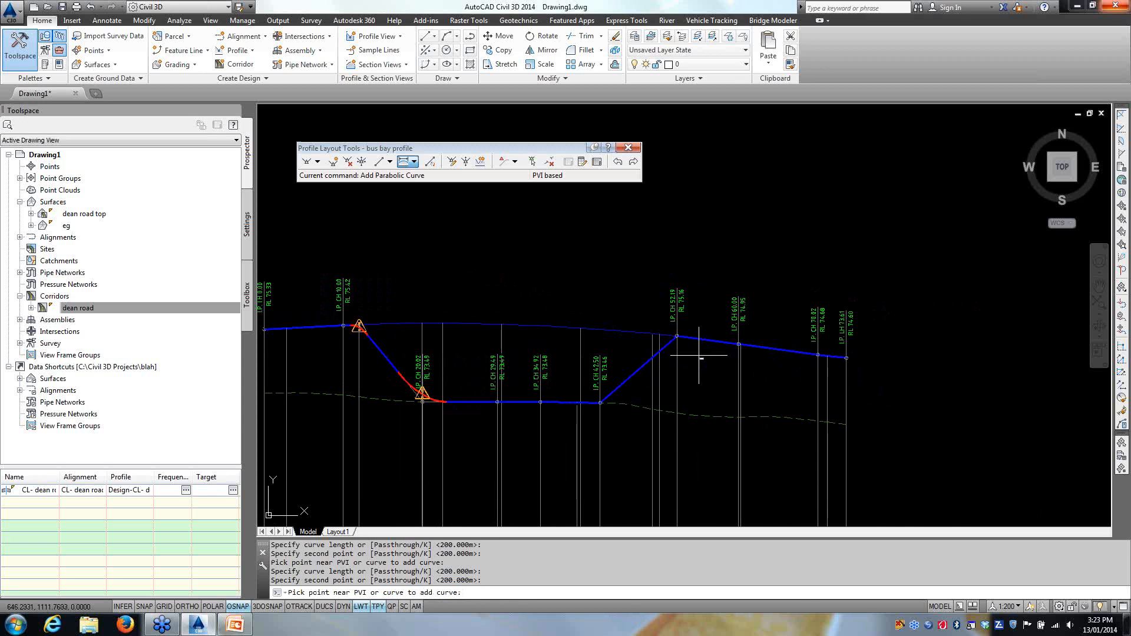
pyautogui.click(690, 353)
pyautogui.click(598, 275)
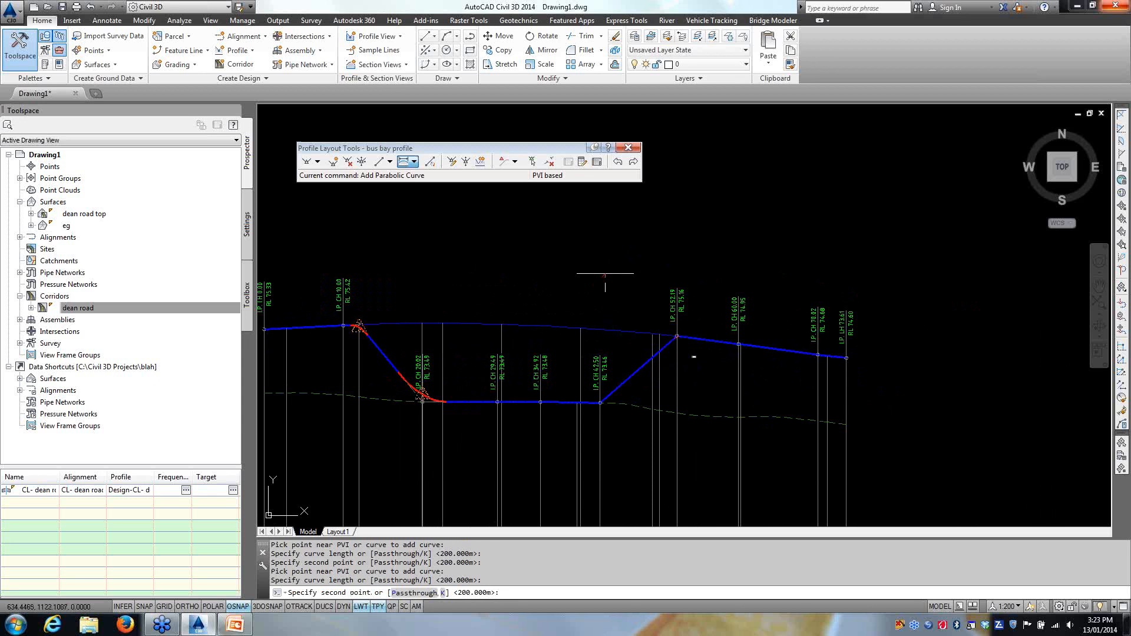
pyautogui.click(643, 263)
pyautogui.click(609, 421)
pyautogui.click(600, 449)
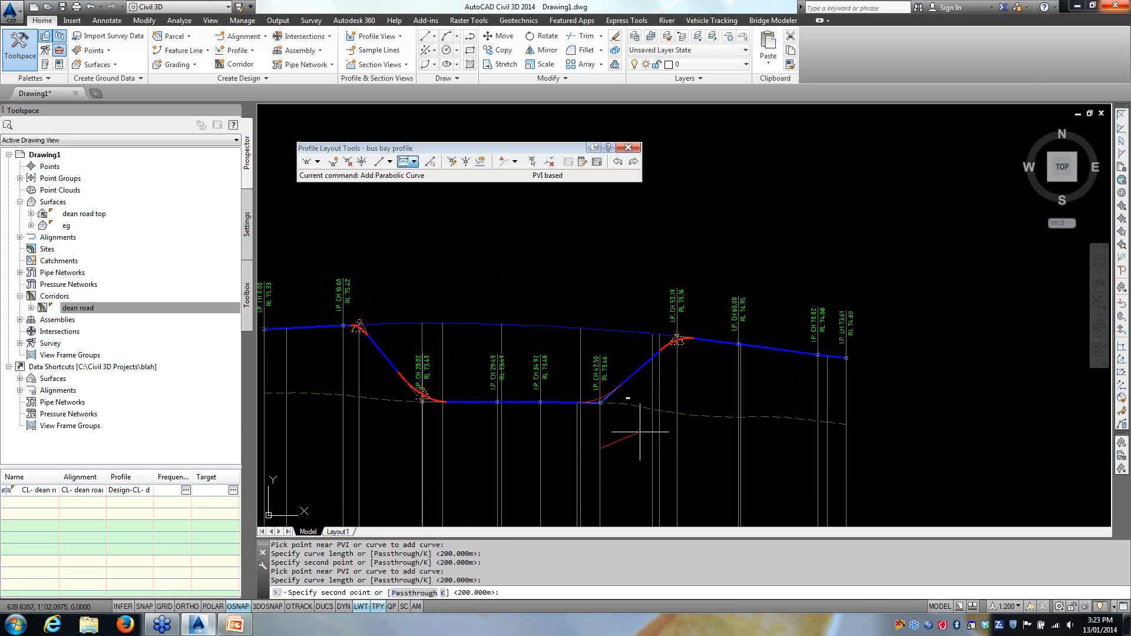
pyautogui.click(639, 433)
pyautogui.press('Escape')
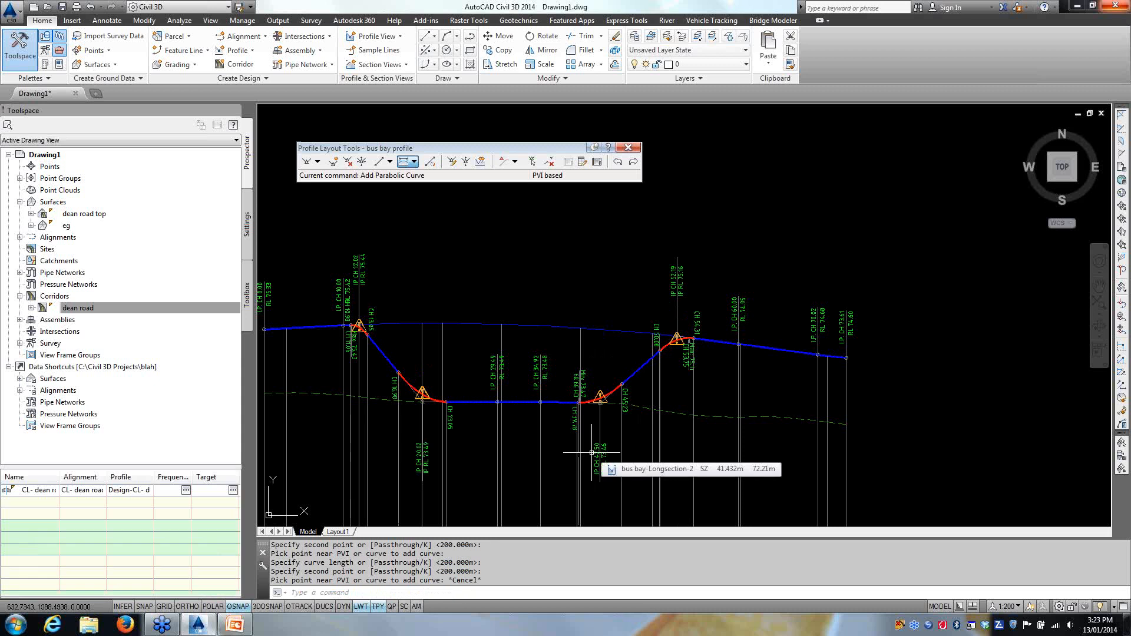
pyautogui.scroll(-3, 472, 446)
pyautogui.moveTo(473, 446); pyautogui.dragTo(582, 412, button='middle')
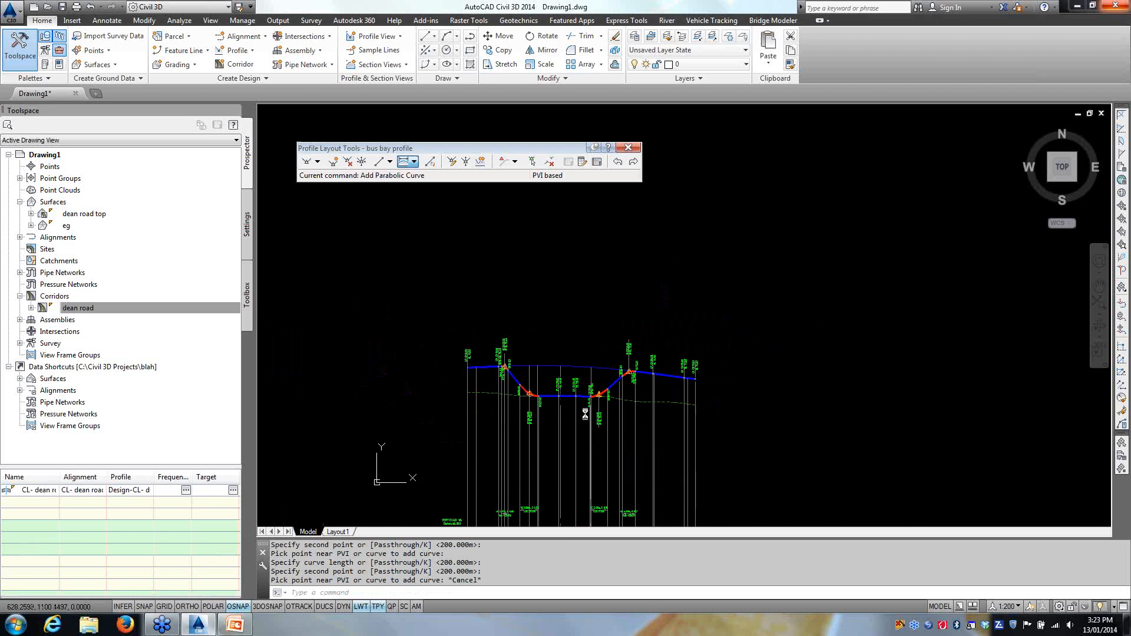
pyautogui.click(628, 147)
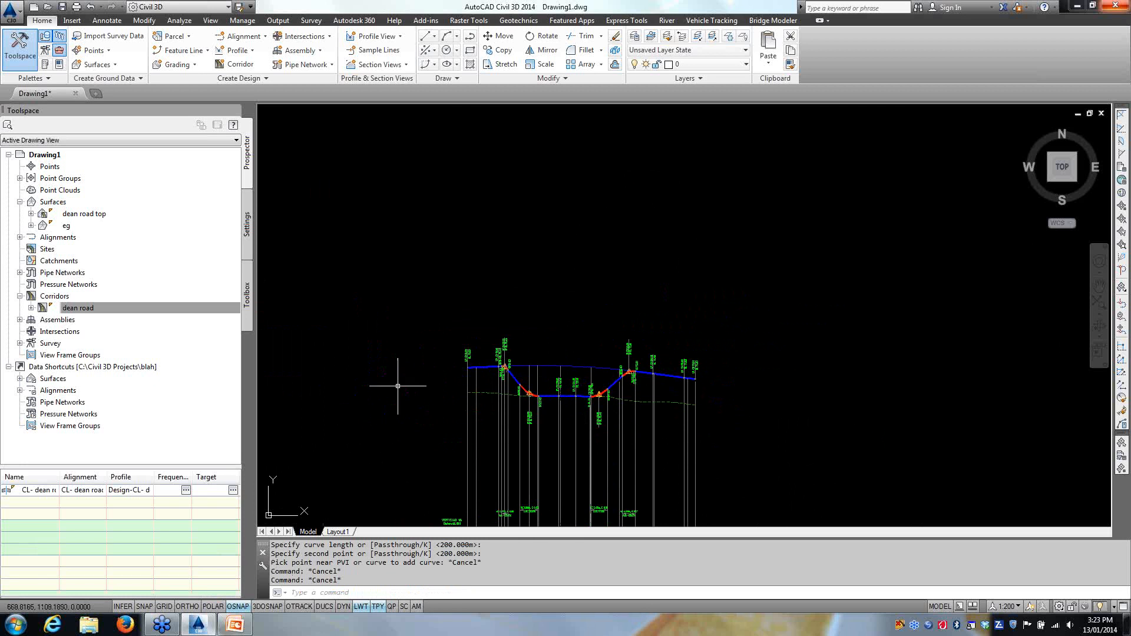
# Step: Open the target mapping for the dean road corridor's bus bay region, RG - main - (1) [Copy] (1)
pyautogui.scroll(-6, 397, 386)
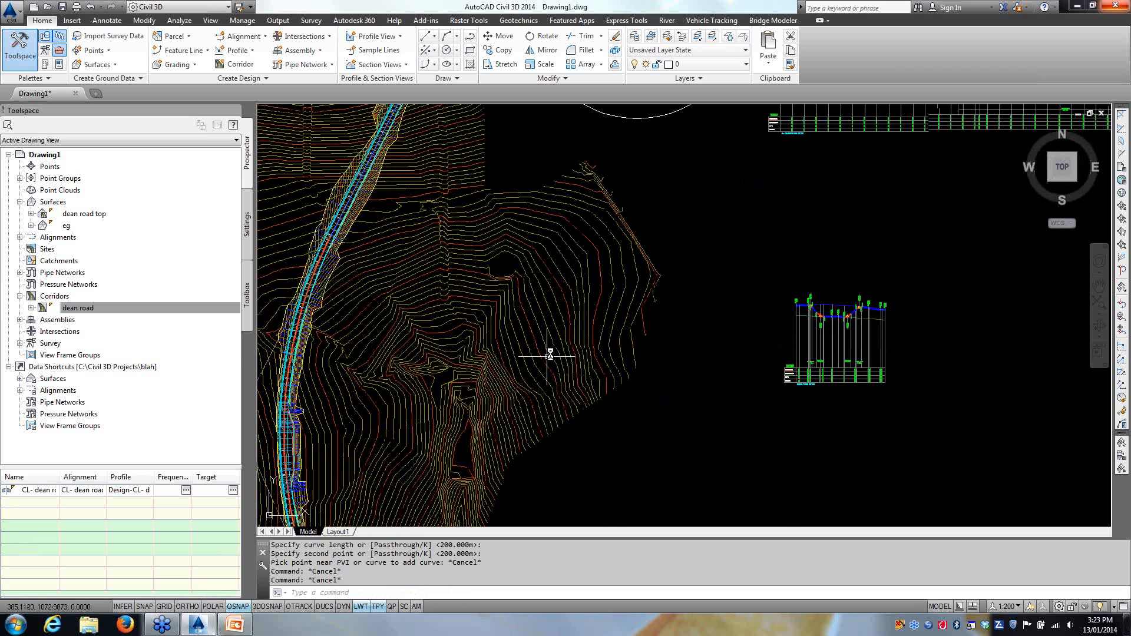
pyautogui.moveTo(546, 357); pyautogui.dragTo(630, 323, button='middle')
pyautogui.moveTo(570, 392); pyautogui.dragTo(545, 339, button='middle')
pyautogui.press('Escape')
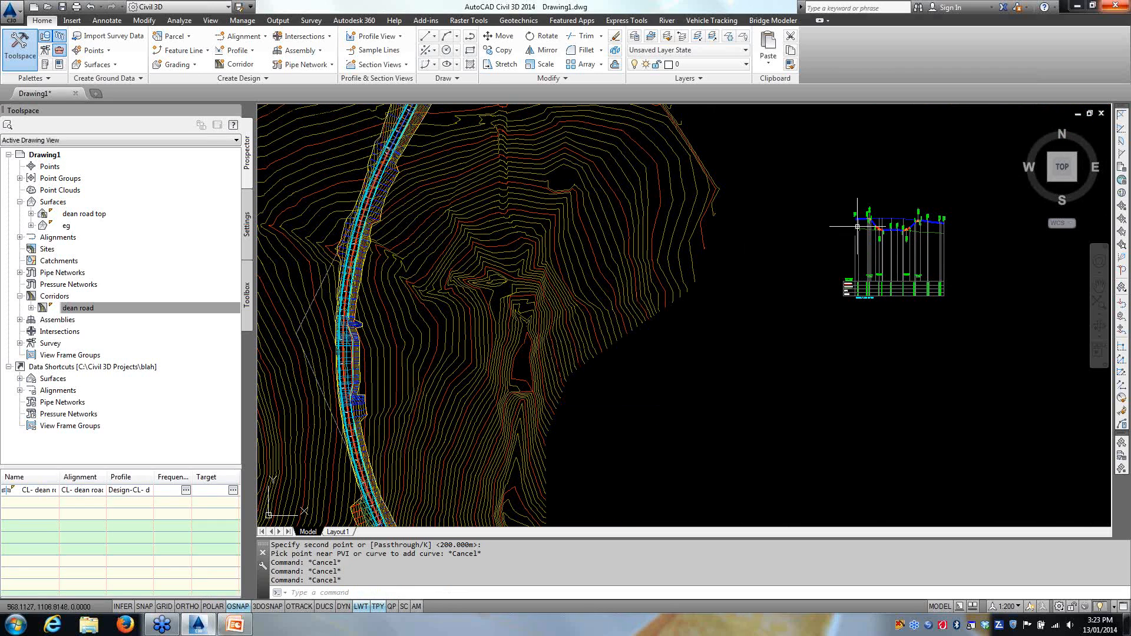
pyautogui.scroll(8, 357, 349)
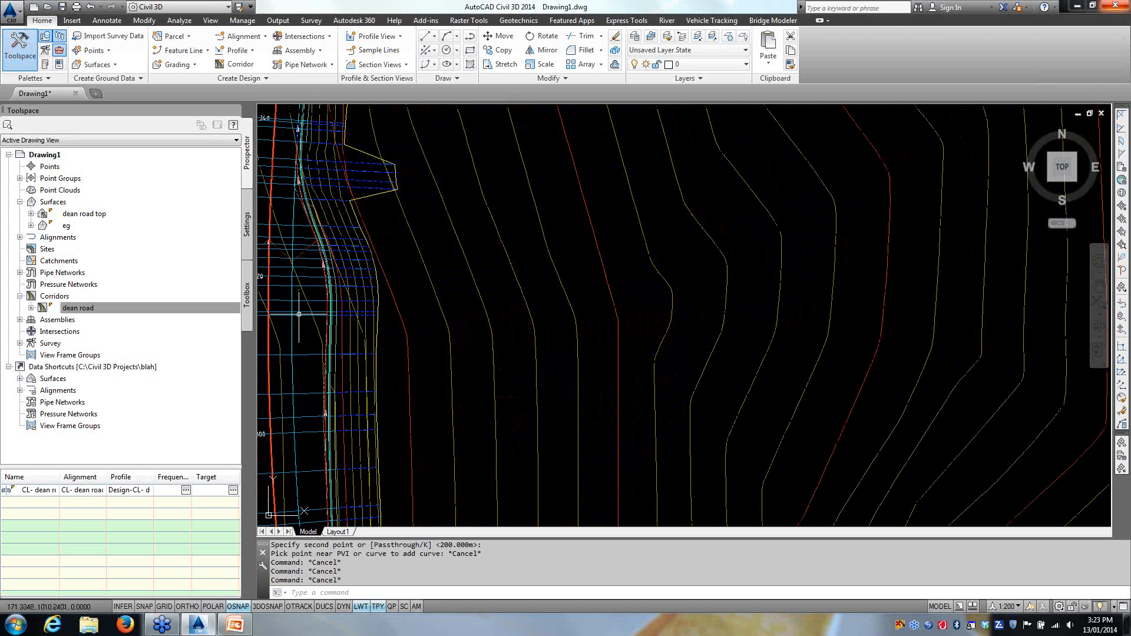
pyautogui.click(315, 300)
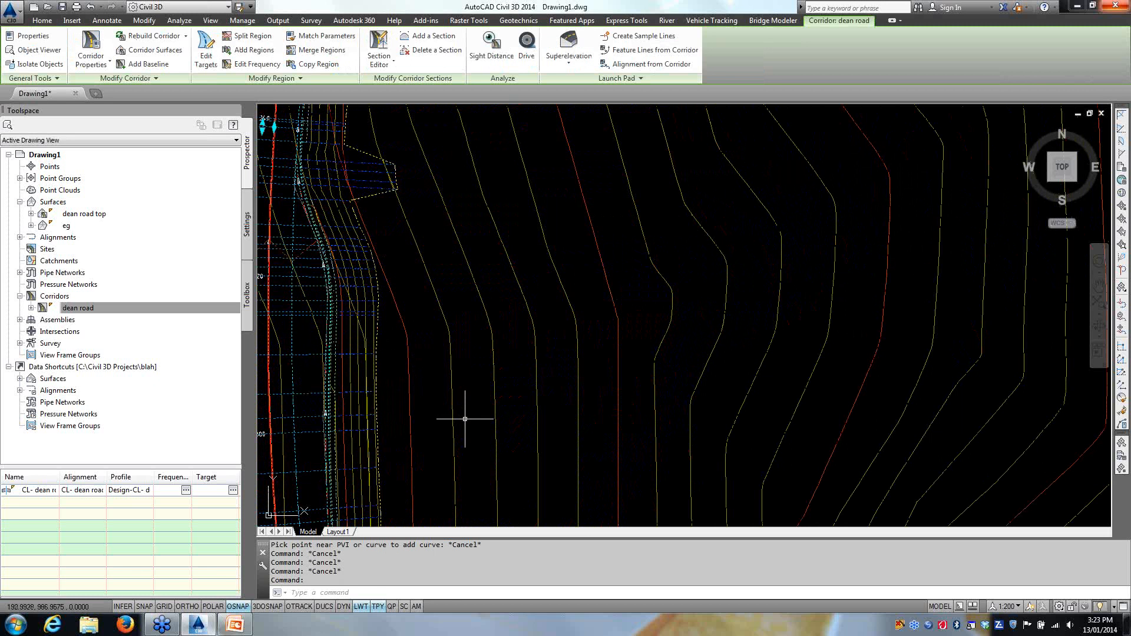
pyautogui.click(207, 53)
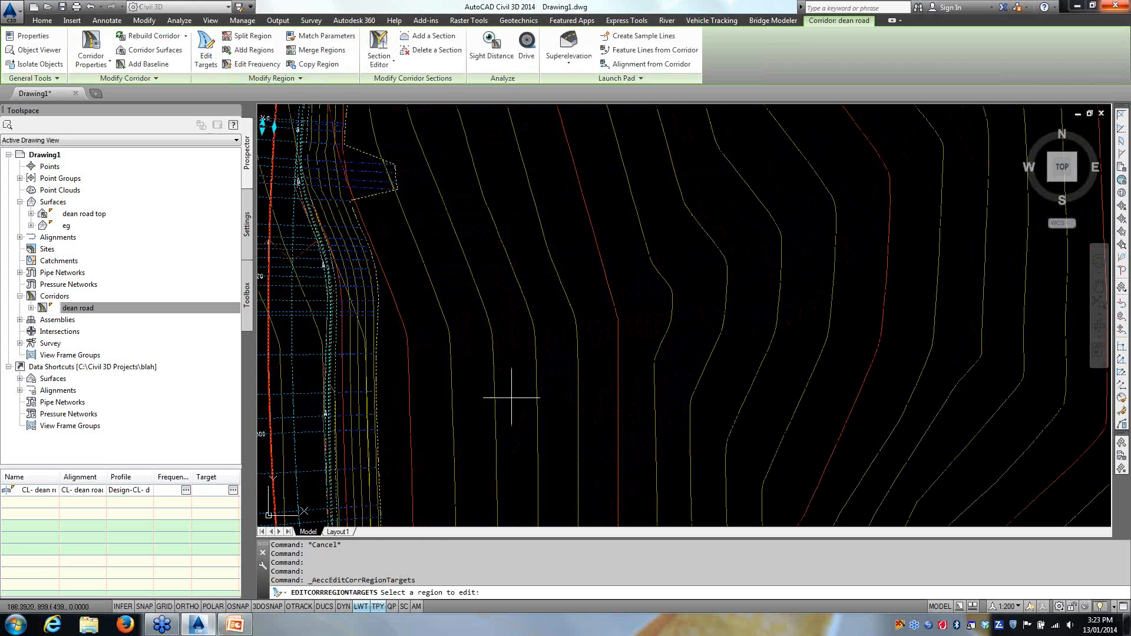
pyautogui.scroll(-4, 366, 374)
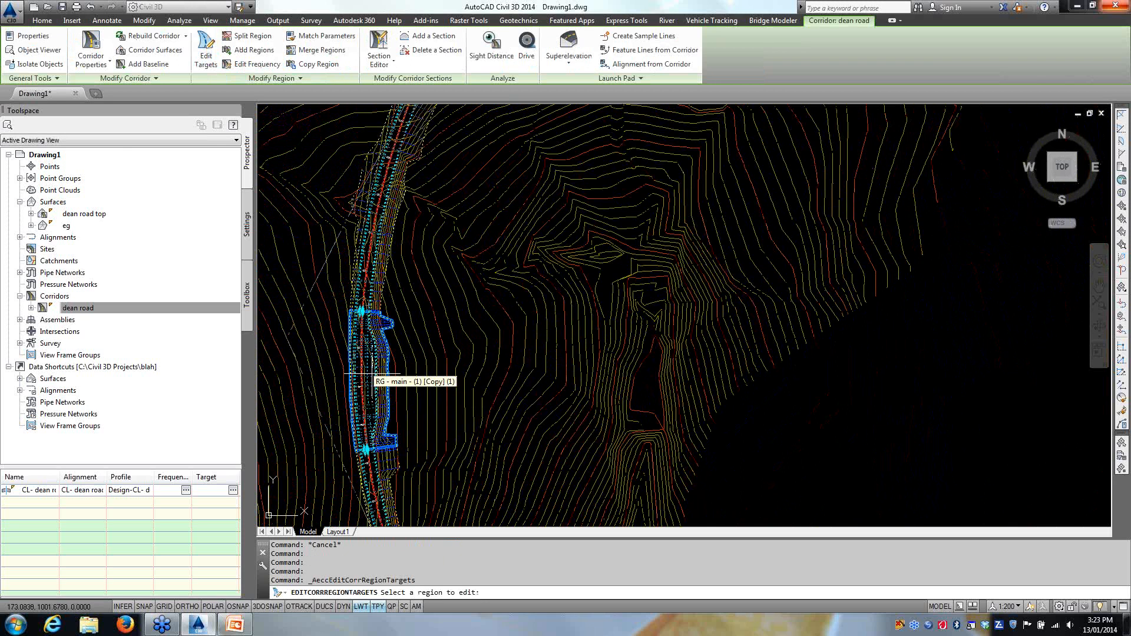
pyautogui.click(372, 373)
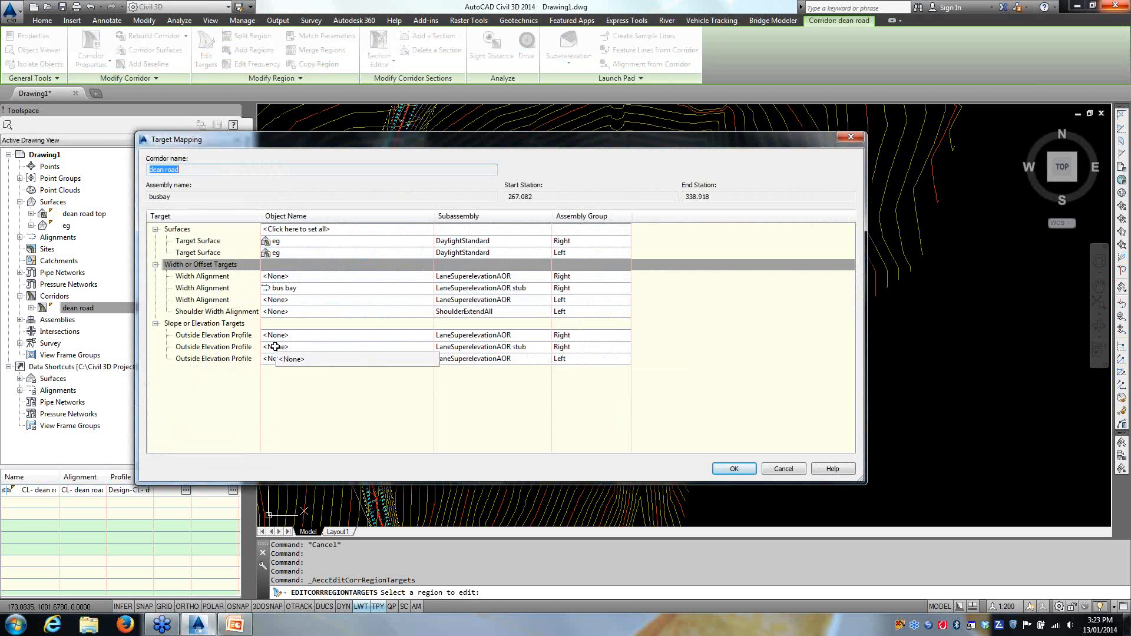
# Step: Set the bus bay profile as the outside elevation target of the LaneSuperelevationAOR stub, apply the mapping, and finish editing region targets
pyautogui.click(300, 349)
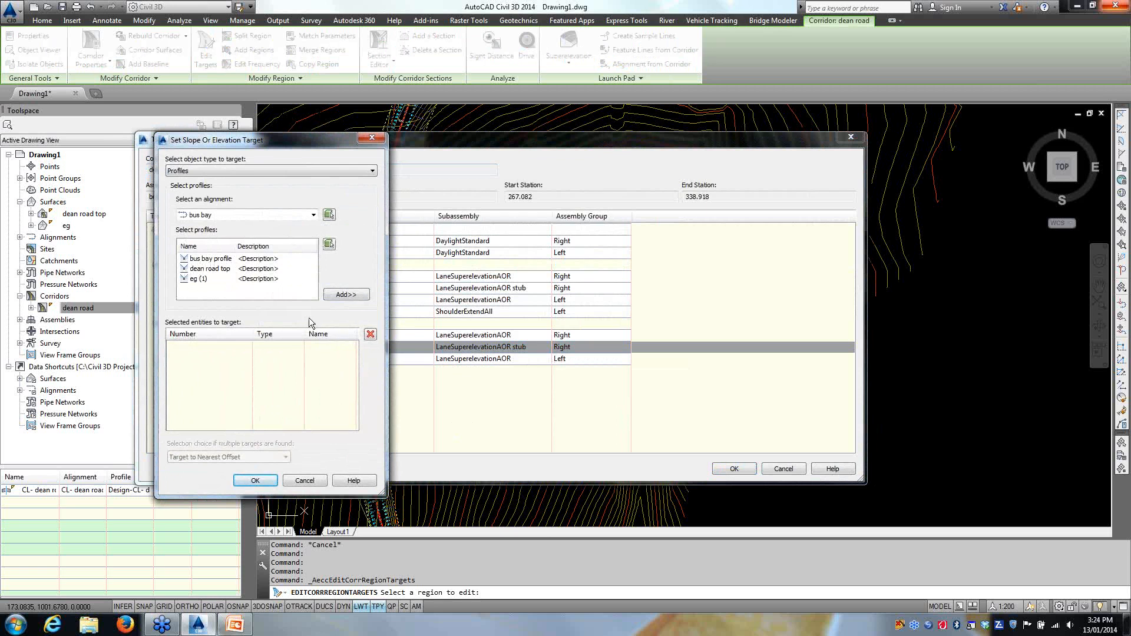
pyautogui.click(251, 170)
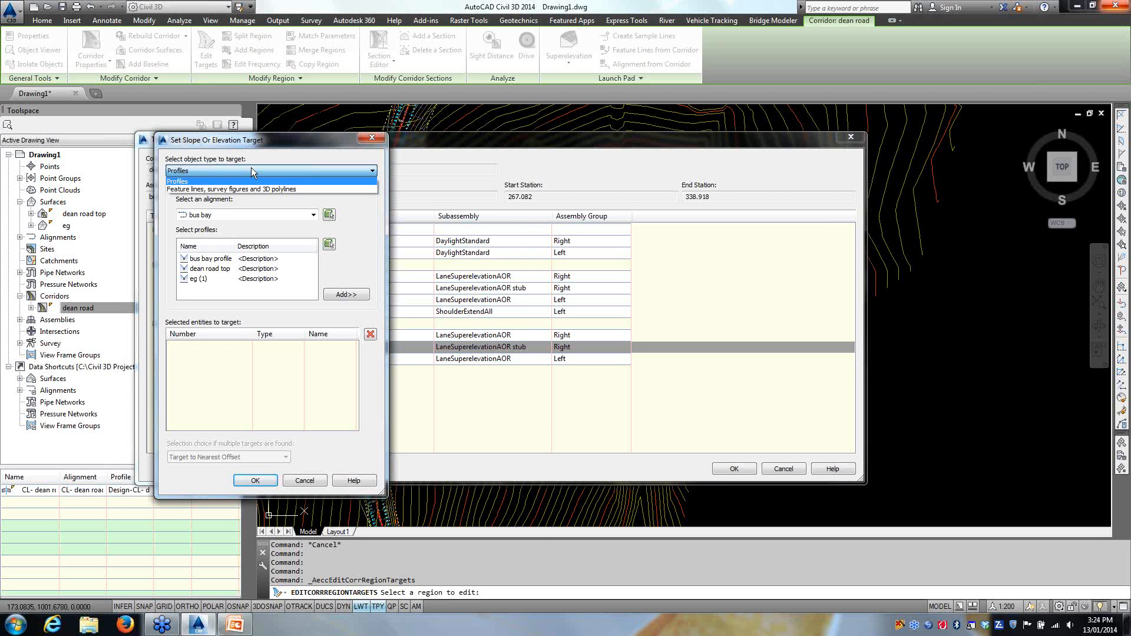
pyautogui.click(252, 168)
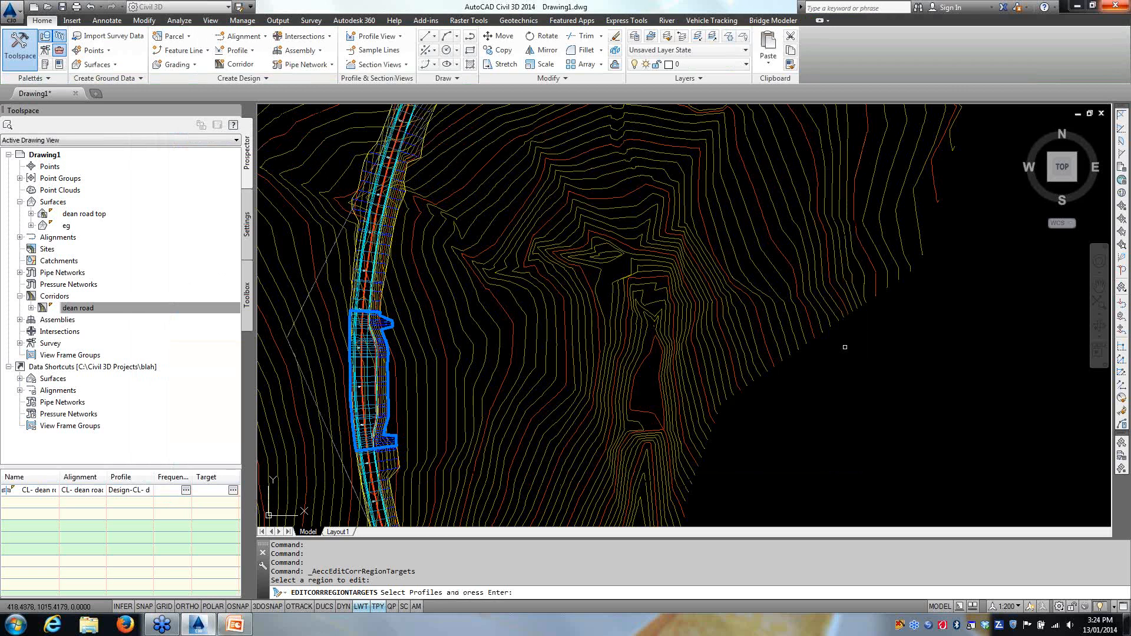
pyautogui.scroll(-5, 845, 348)
pyautogui.moveTo(883, 328); pyautogui.dragTo(581, 331, button='middle')
pyautogui.scroll(8, 639, 309)
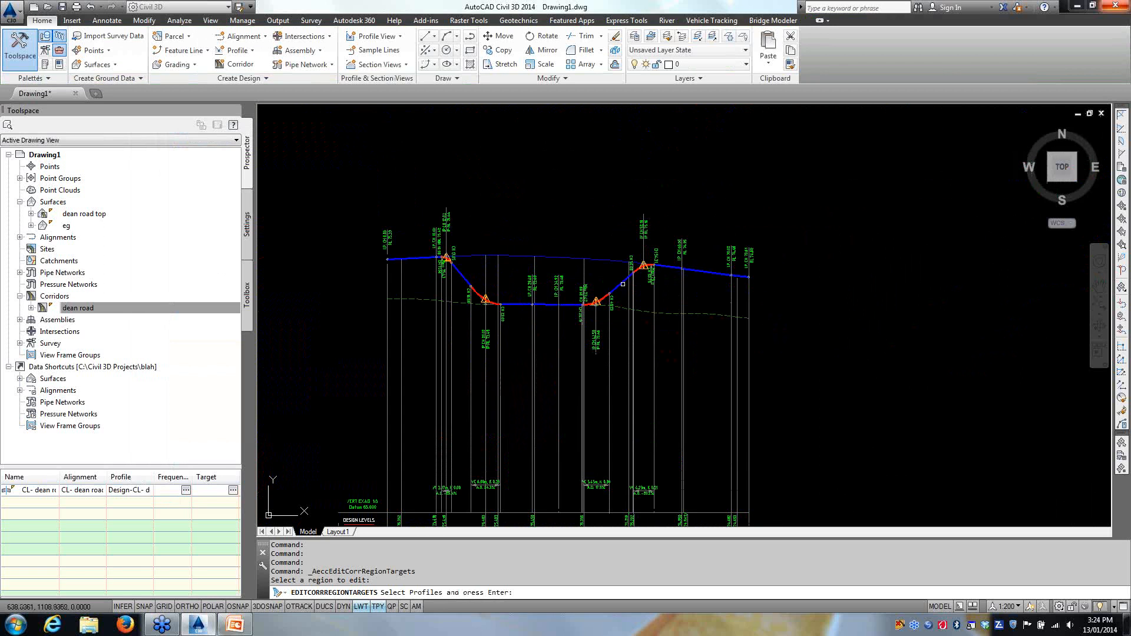
pyautogui.click(622, 284)
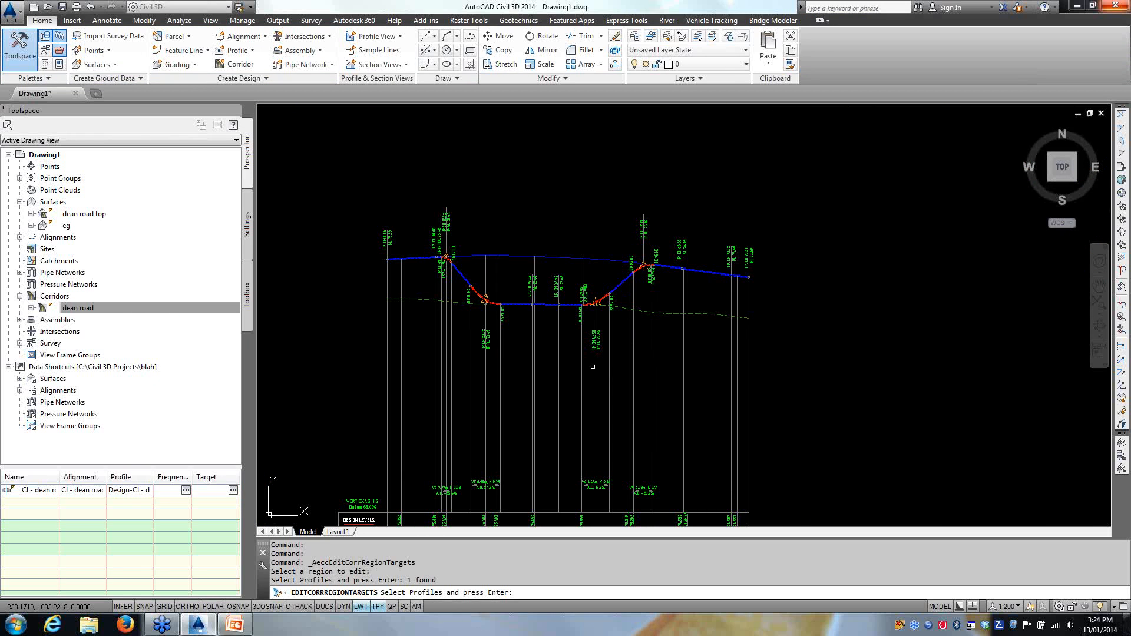
pyautogui.press('Return')
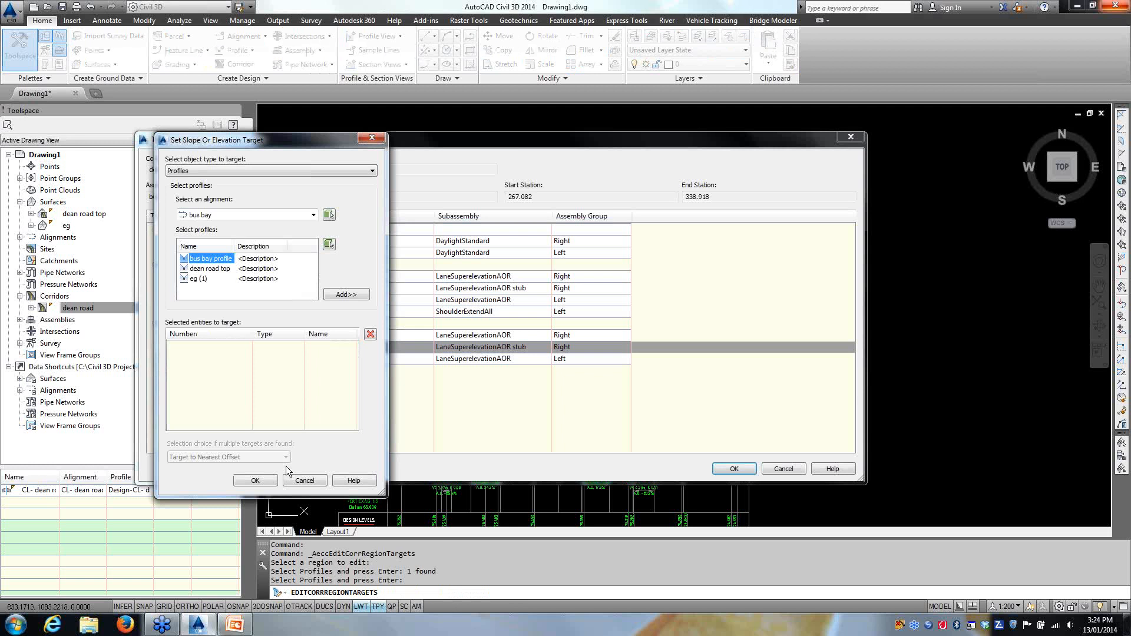
pyautogui.click(346, 295)
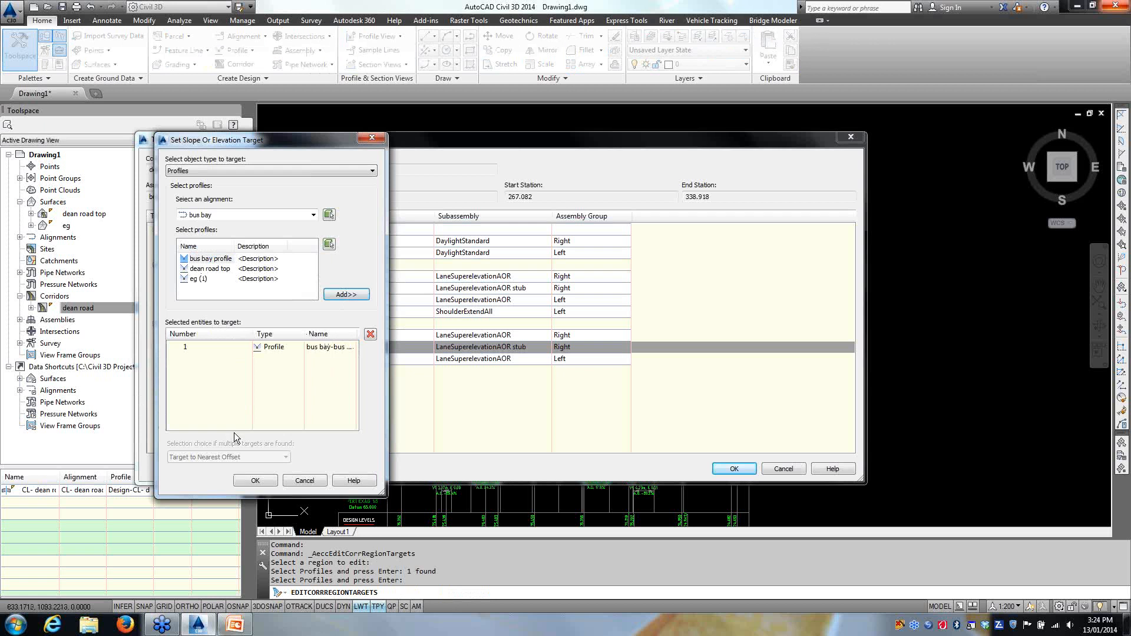
pyautogui.click(253, 481)
pyautogui.click(735, 469)
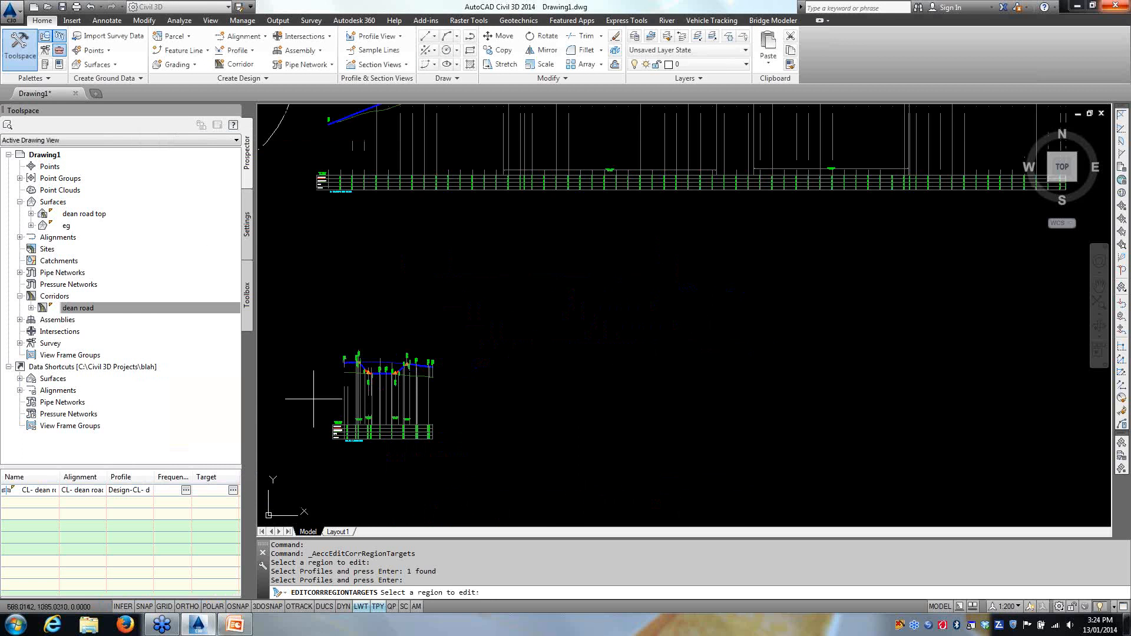
pyautogui.moveTo(313, 398); pyautogui.dragTo(662, 310, button='middle')
pyautogui.scroll(-3, 450, 353)
pyautogui.moveTo(262, 397); pyautogui.dragTo(569, 354, button='middle')
pyautogui.scroll(6, 564, 368)
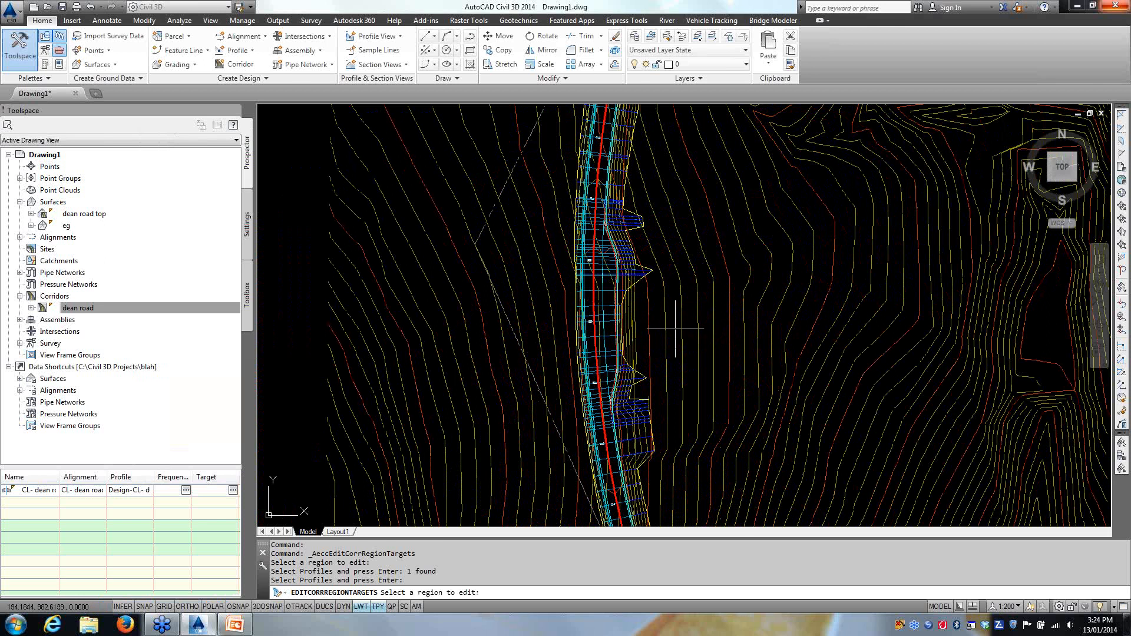
pyautogui.press('Escape')
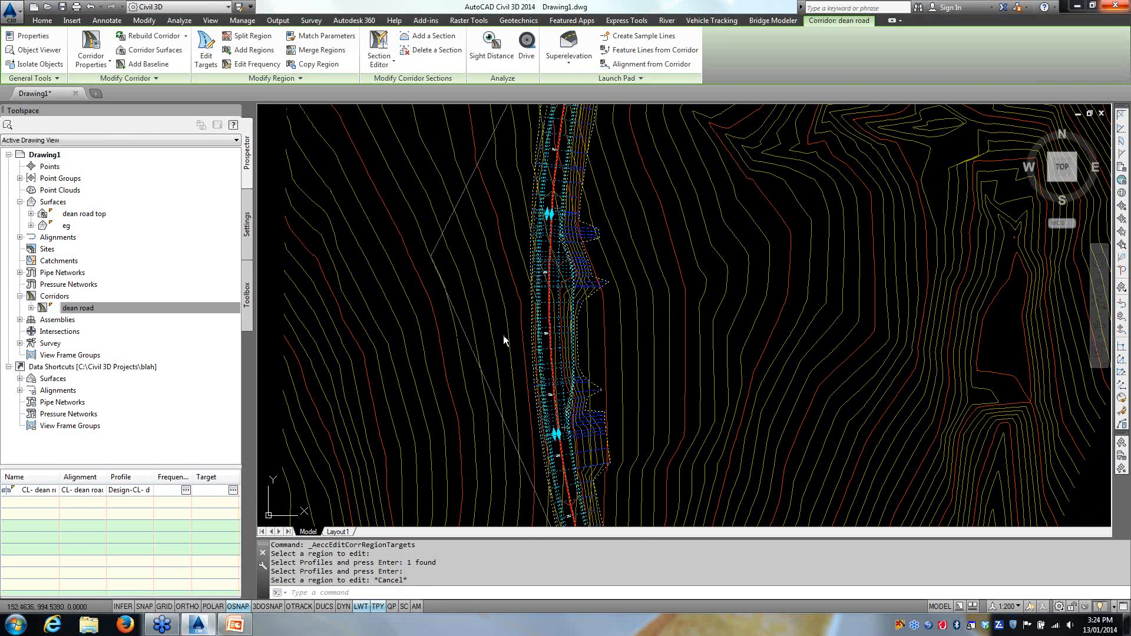
# Step: Examine the dean road corridor's bus bay widening and its levels from several 3D angles in the Object Viewer
pyautogui.rightClick(504, 336)
pyautogui.click(512, 553)
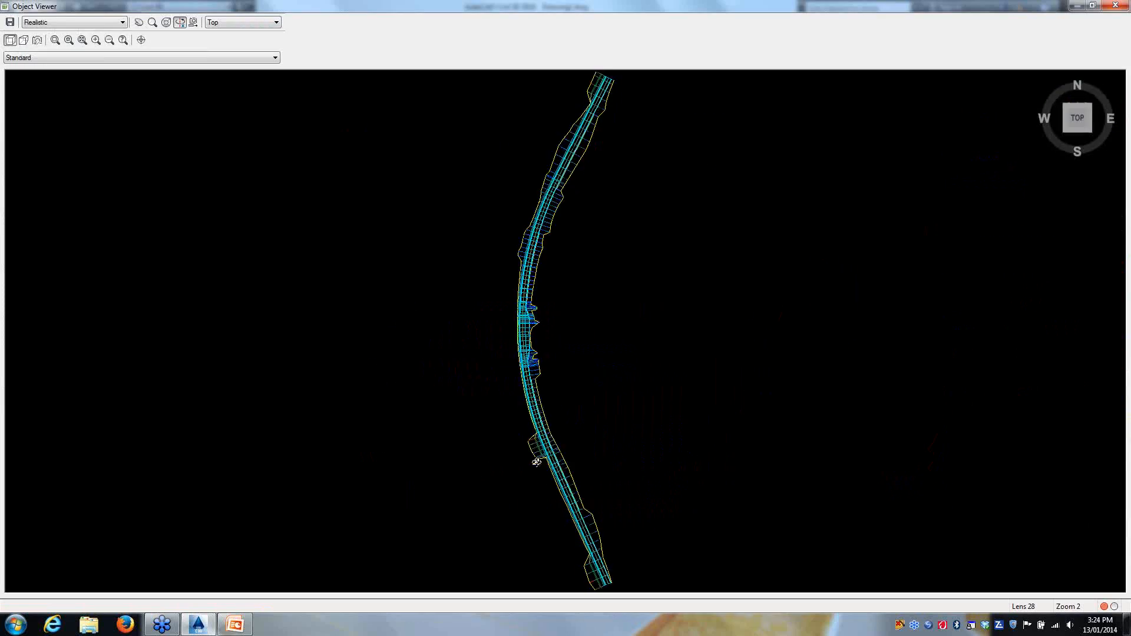
pyautogui.moveTo(530, 460); pyautogui.dragTo(525, 309)
pyautogui.scroll(3, 524, 307)
pyautogui.scroll(-2, 525, 307)
pyautogui.moveTo(524, 307); pyautogui.dragTo(573, 361, button='middle')
pyautogui.scroll(6, 503, 324)
pyautogui.moveTo(502, 323); pyautogui.dragTo(822, 400, button='middle')
pyautogui.scroll(3, 667, 378)
pyautogui.moveTo(696, 374); pyautogui.dragTo(479, 345, button='middle')
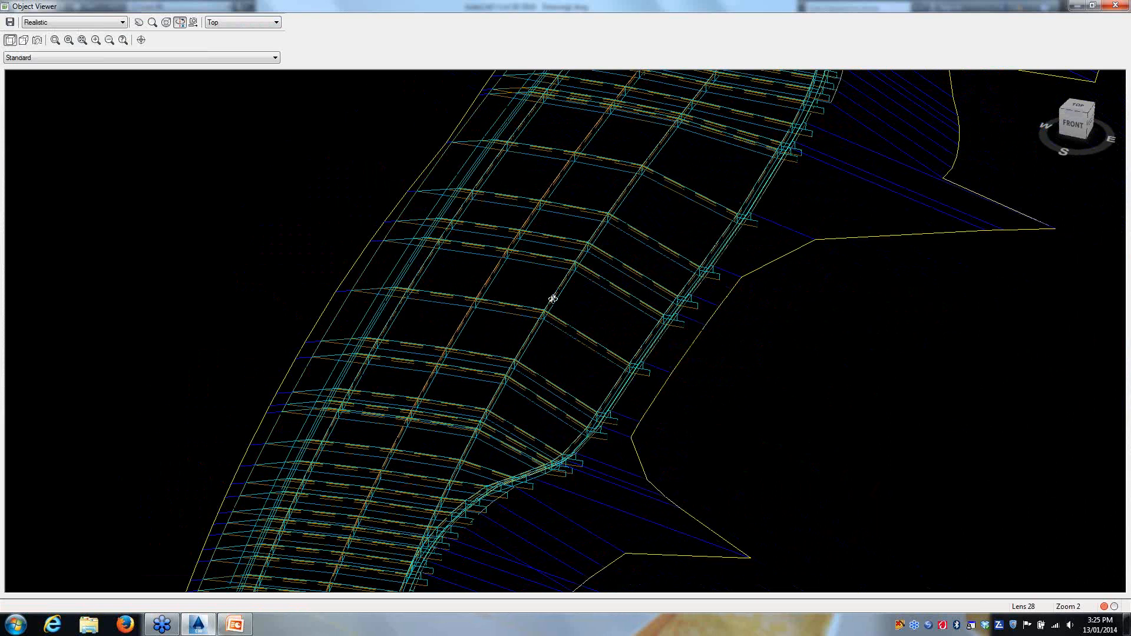
pyautogui.moveTo(605, 245); pyautogui.dragTo(580, 442)
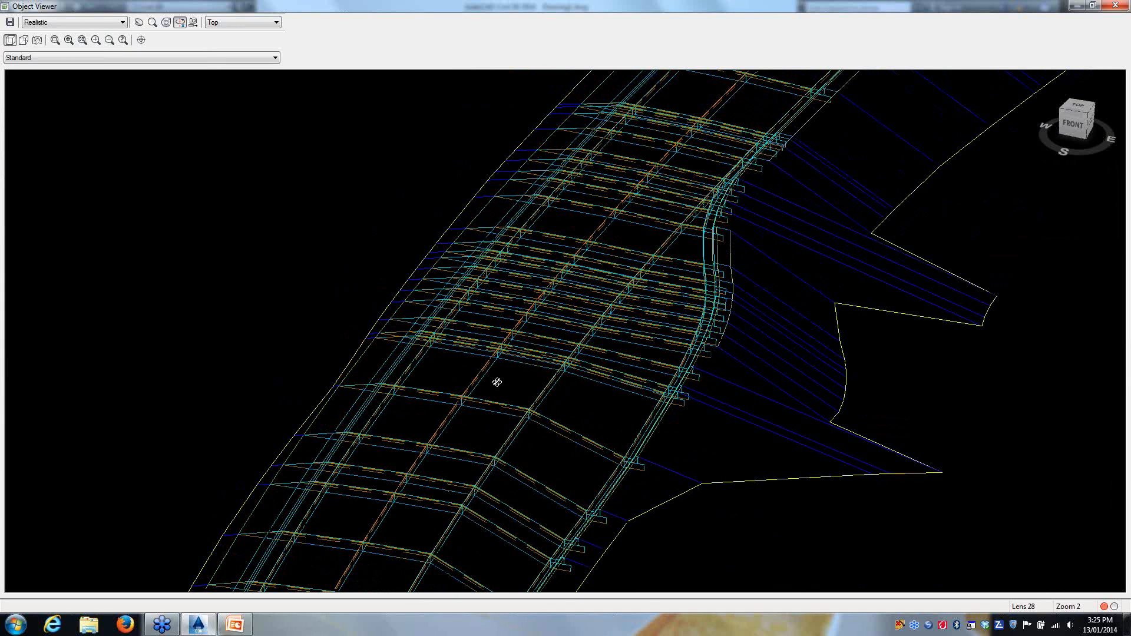
pyautogui.moveTo(540, 434); pyautogui.dragTo(568, 218, button='middle')
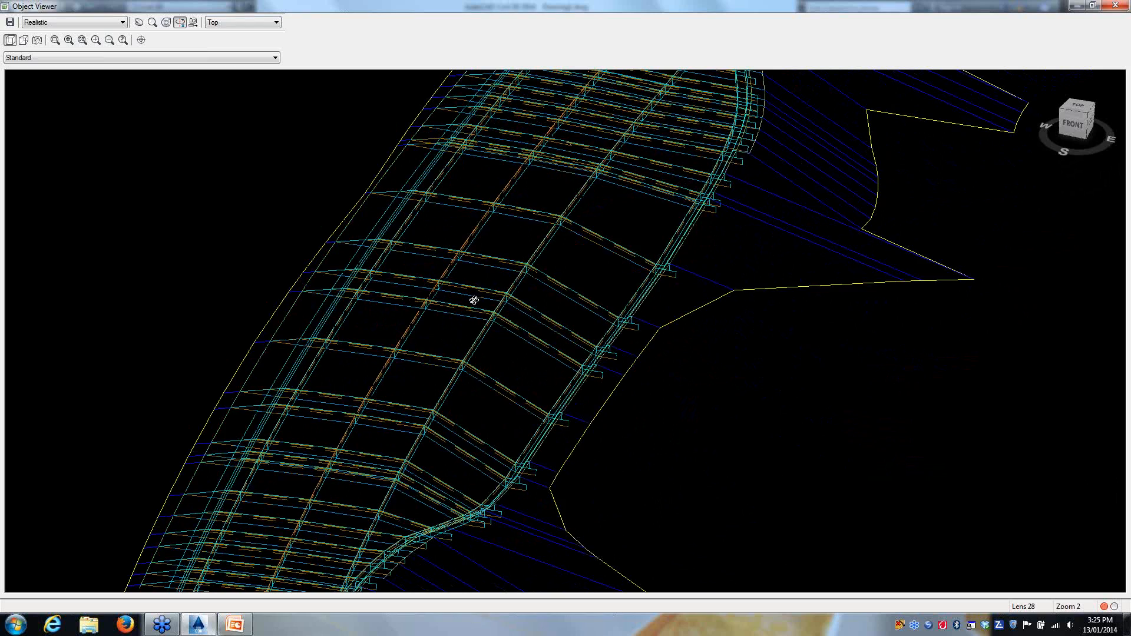
pyautogui.moveTo(466, 393)
pyautogui.mouseDown()
pyautogui.moveTo(444, 429)
pyautogui.moveTo(478, 374)
pyautogui.mouseUp()
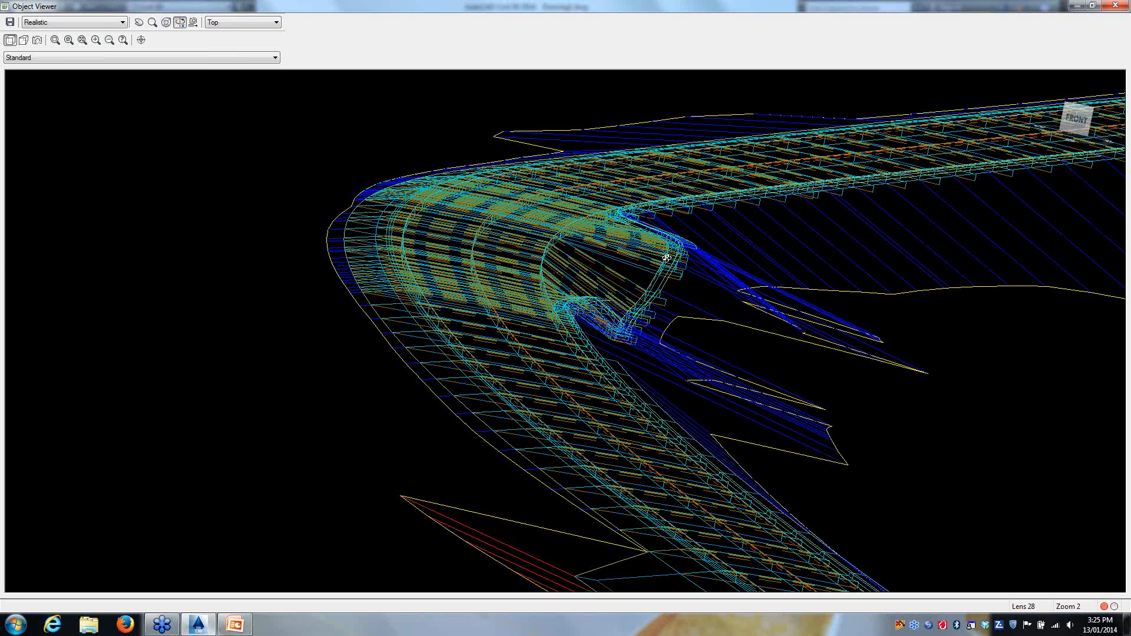
pyautogui.moveTo(580, 301); pyautogui.dragTo(617, 329)
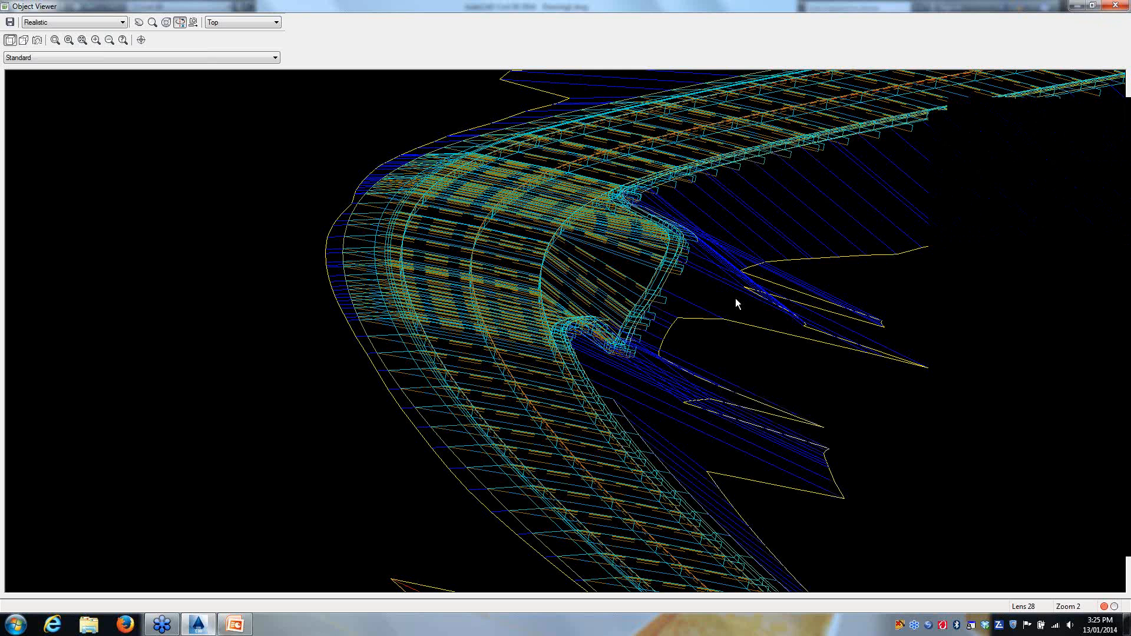
pyautogui.press('Escape')
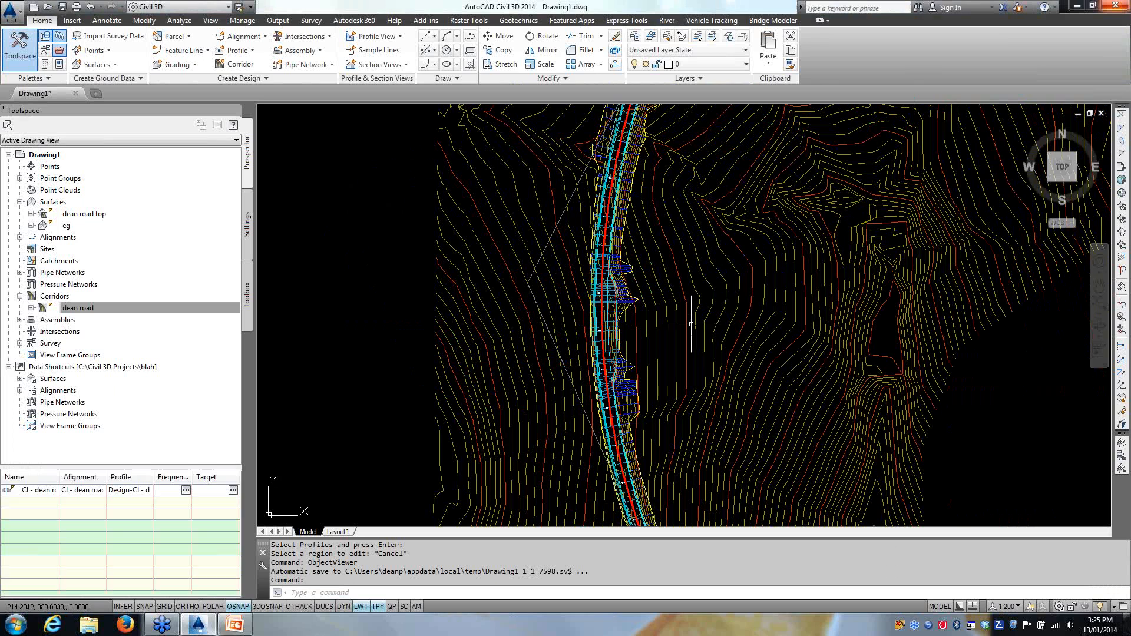
# Step: Delete the bus bay profile's PVIs at CH 29.49 and CH 34.92, and close the profile layout tools
pyautogui.scroll(-5, 691, 323)
pyautogui.moveTo(862, 273); pyautogui.dragTo(401, 340, button='middle')
pyautogui.scroll(10, 401, 339)
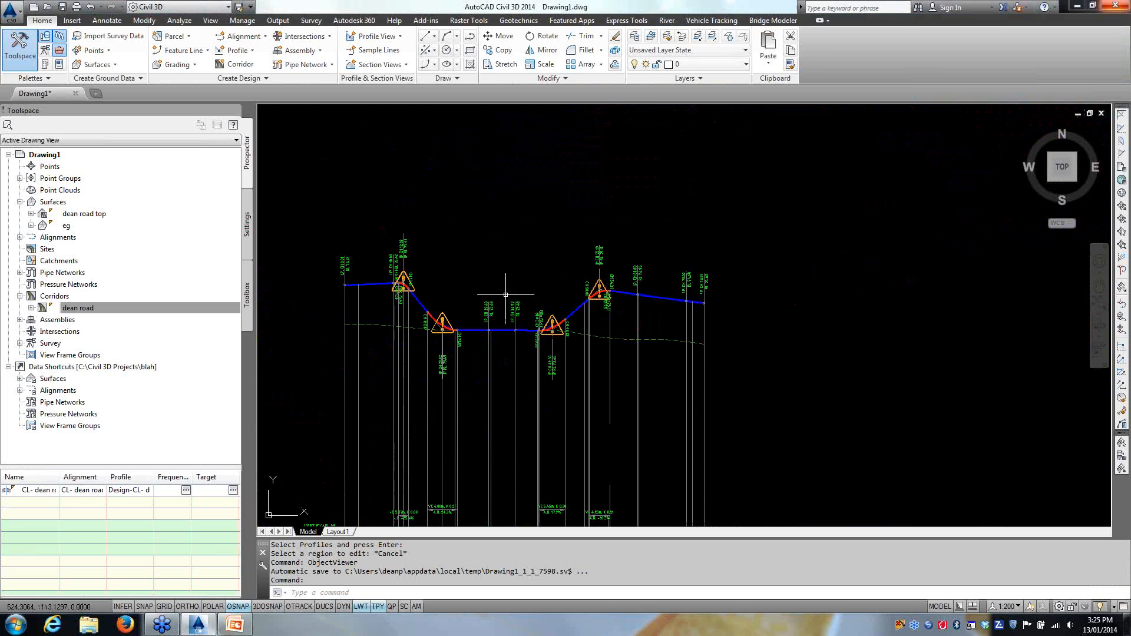
pyautogui.click(724, 269)
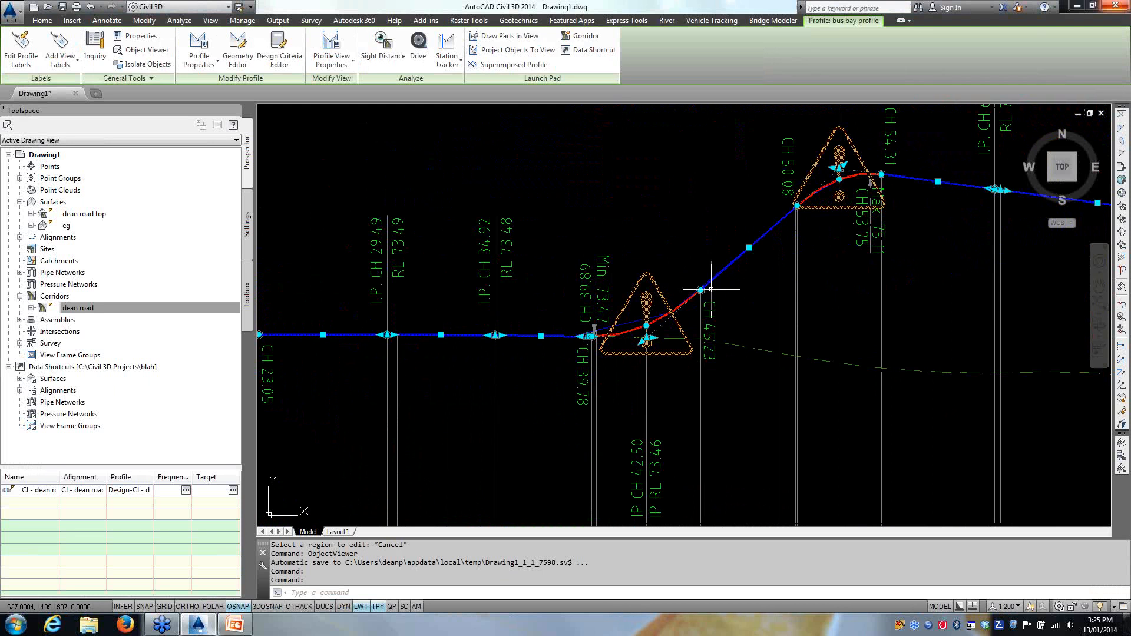
pyautogui.click(646, 339)
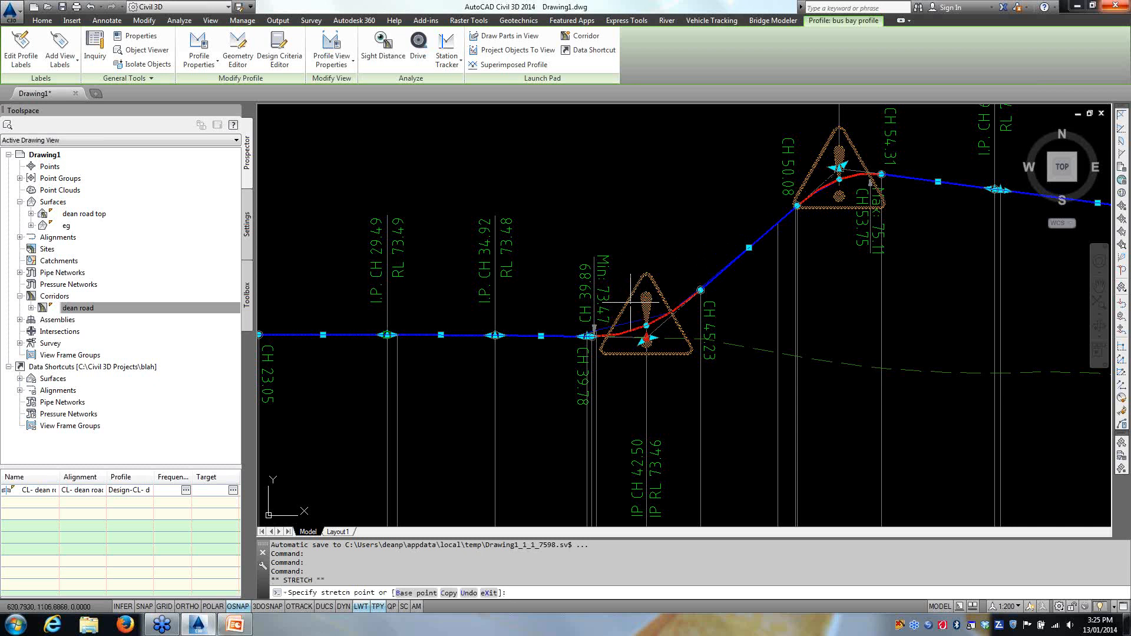
pyautogui.press('Escape')
pyautogui.scroll(-5, 480, 386)
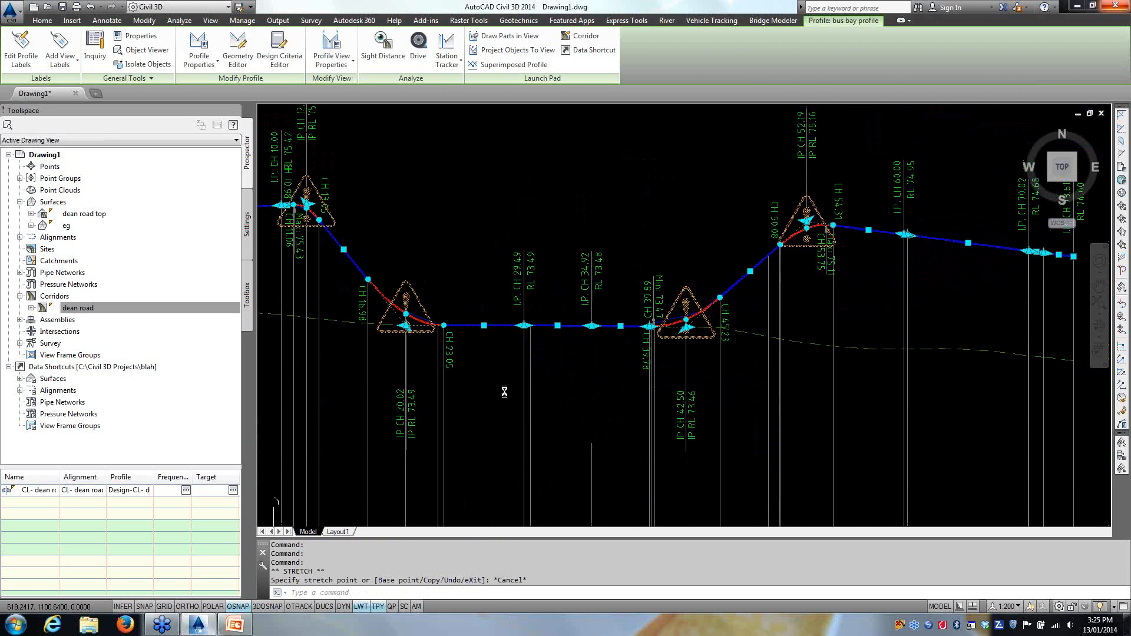
pyautogui.moveTo(504, 391); pyautogui.dragTo(542, 380, button='middle')
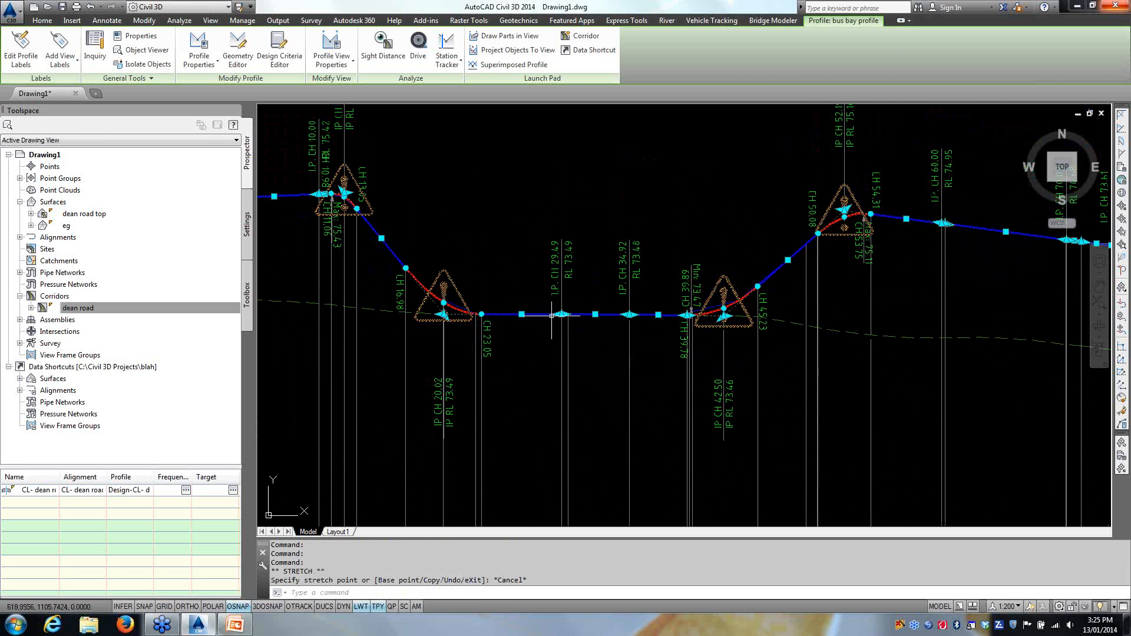
pyautogui.click(237, 47)
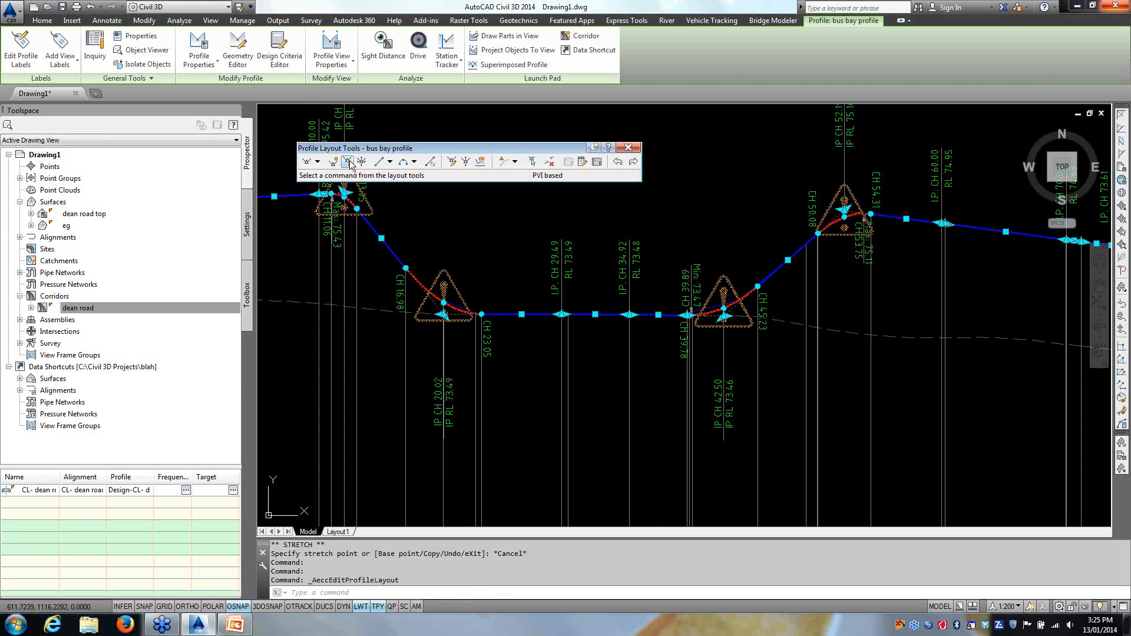
pyautogui.click(351, 161)
pyautogui.click(559, 307)
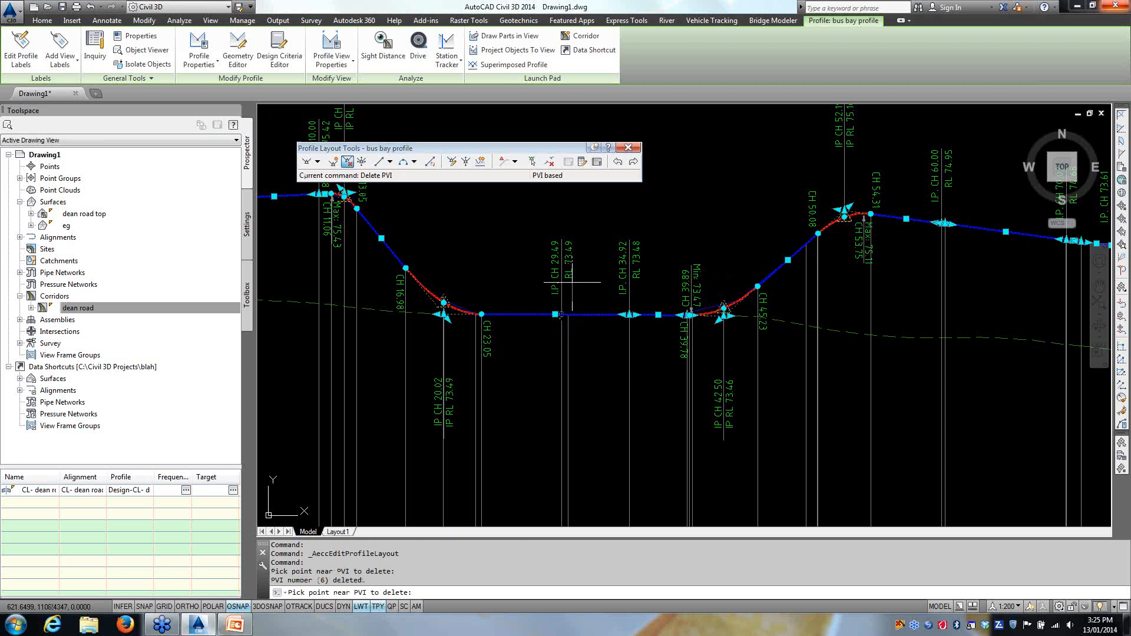
pyautogui.click(629, 314)
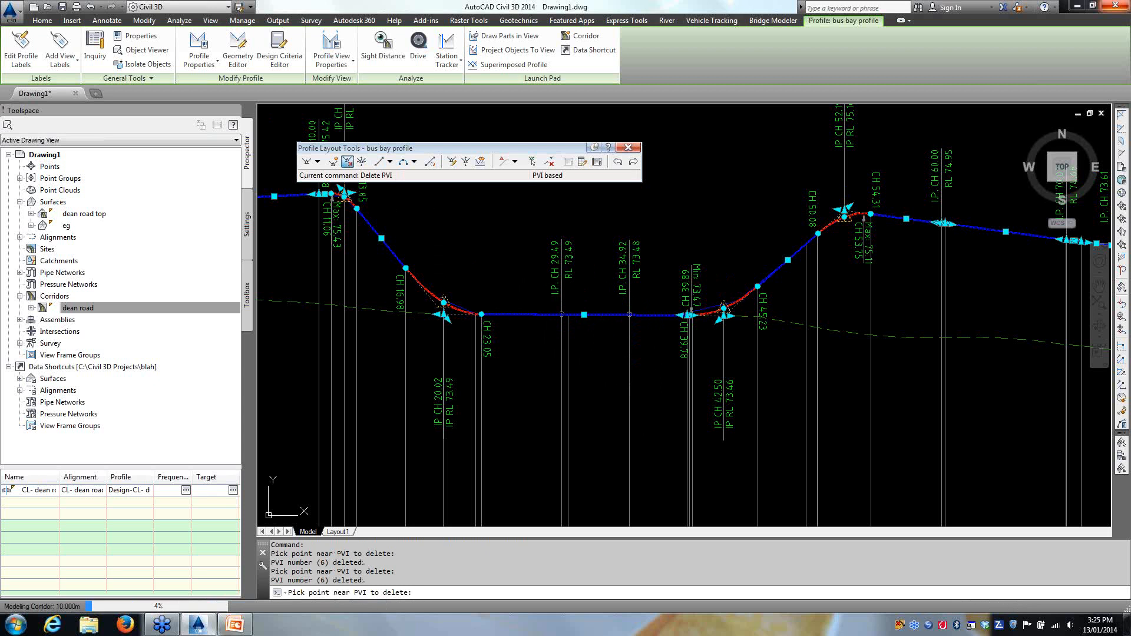
pyautogui.press('Escape')
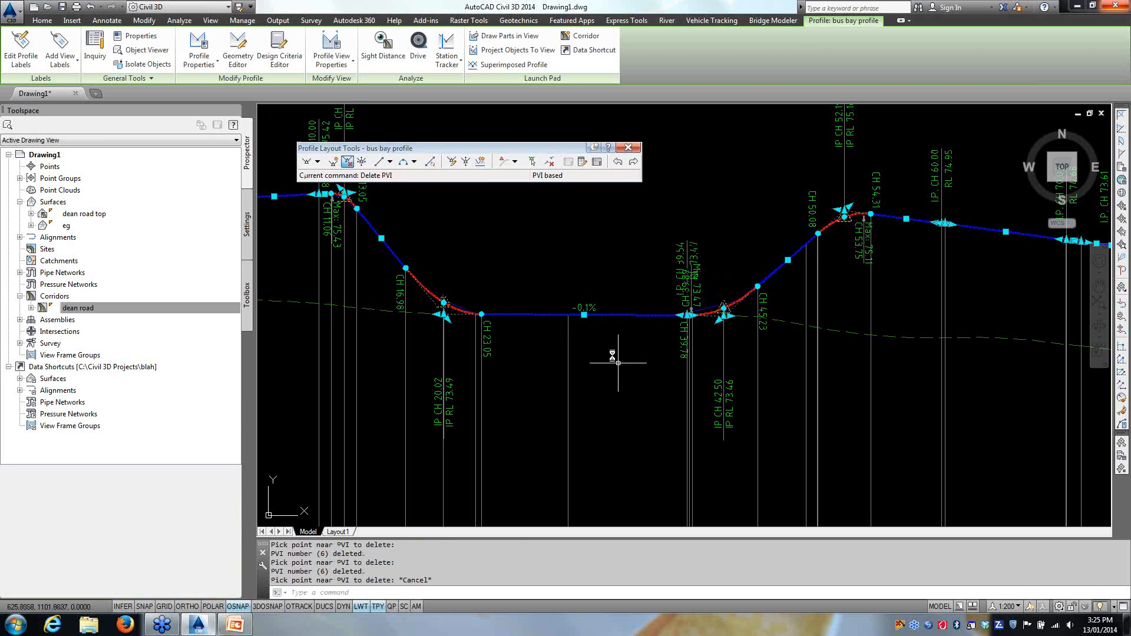
pyautogui.click(628, 147)
pyautogui.press('Escape')
pyautogui.press('Escape')
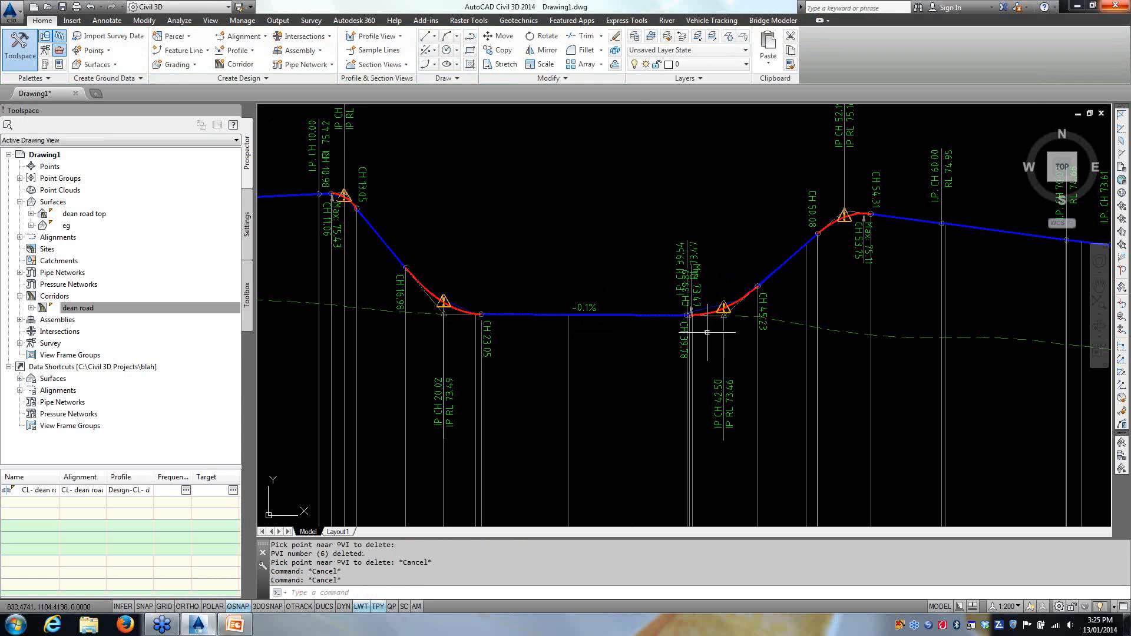
pyautogui.click(742, 298)
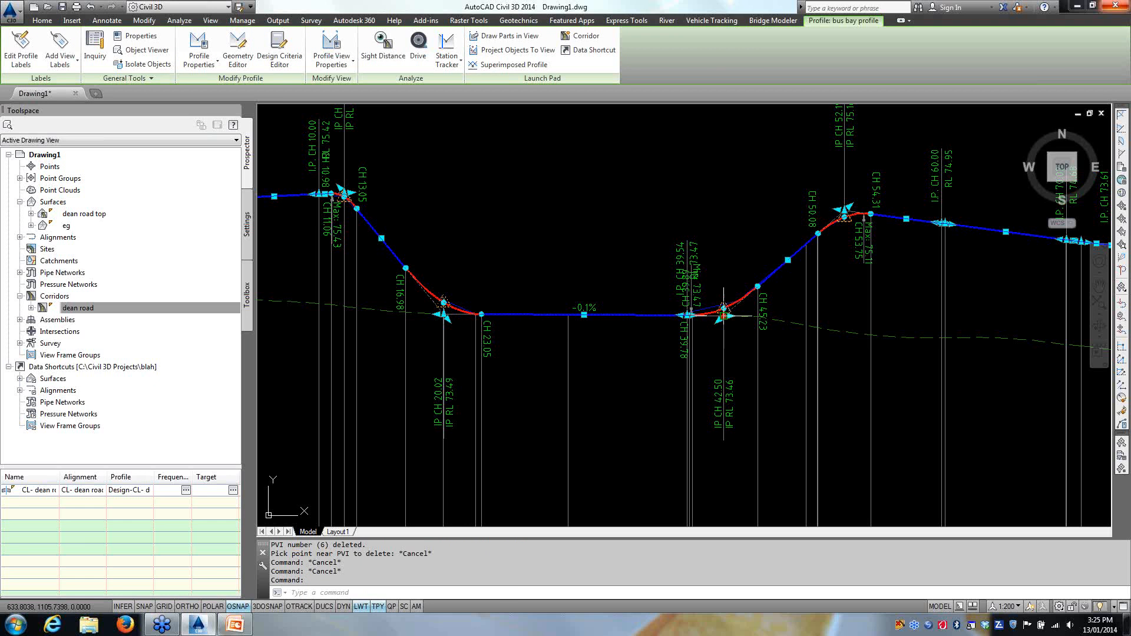
pyautogui.click(723, 316)
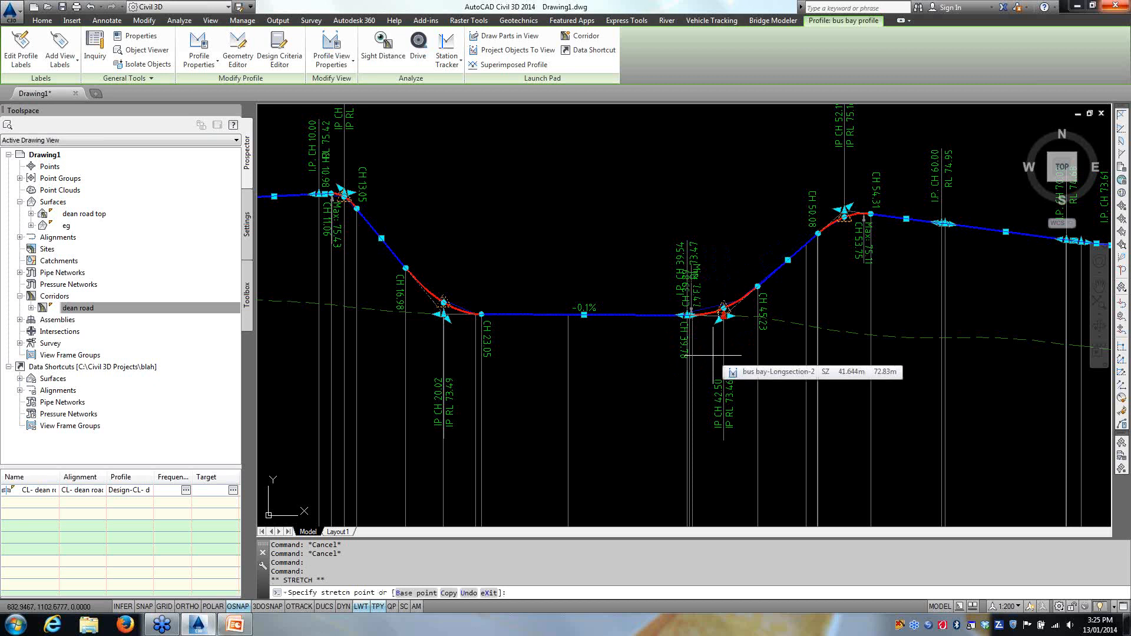
pyautogui.press('Escape')
pyautogui.press('Escape')
# Step: Move the bus bay profile's PVI near CH 39.5 up to about CH 35.69, RL 74.90
pyautogui.click(678, 318)
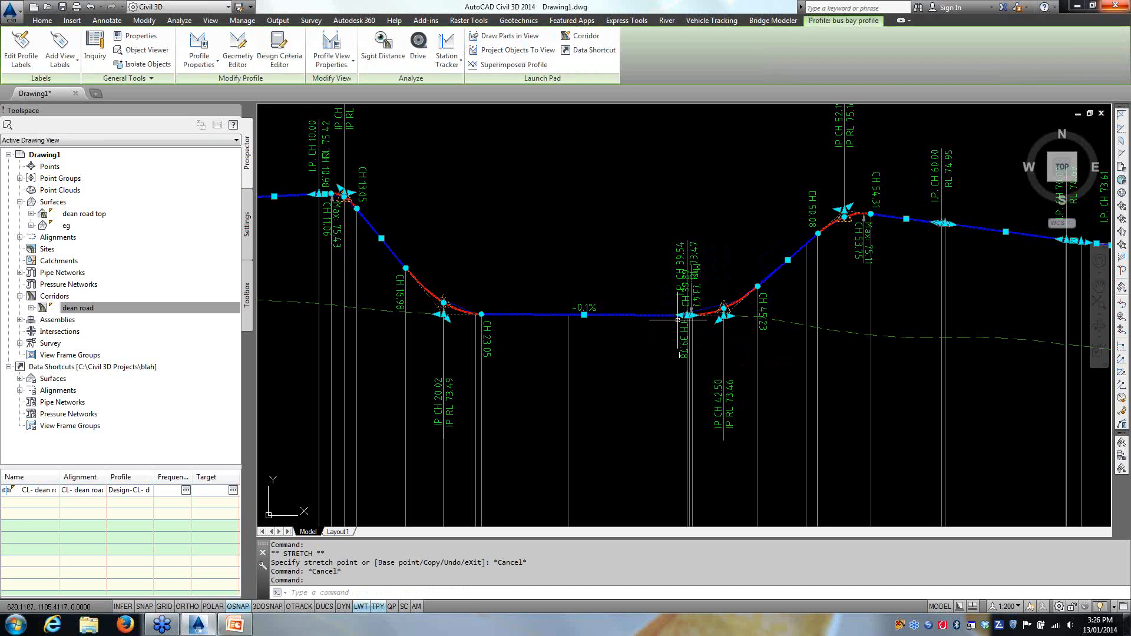
pyautogui.click(688, 315)
pyautogui.click(641, 226)
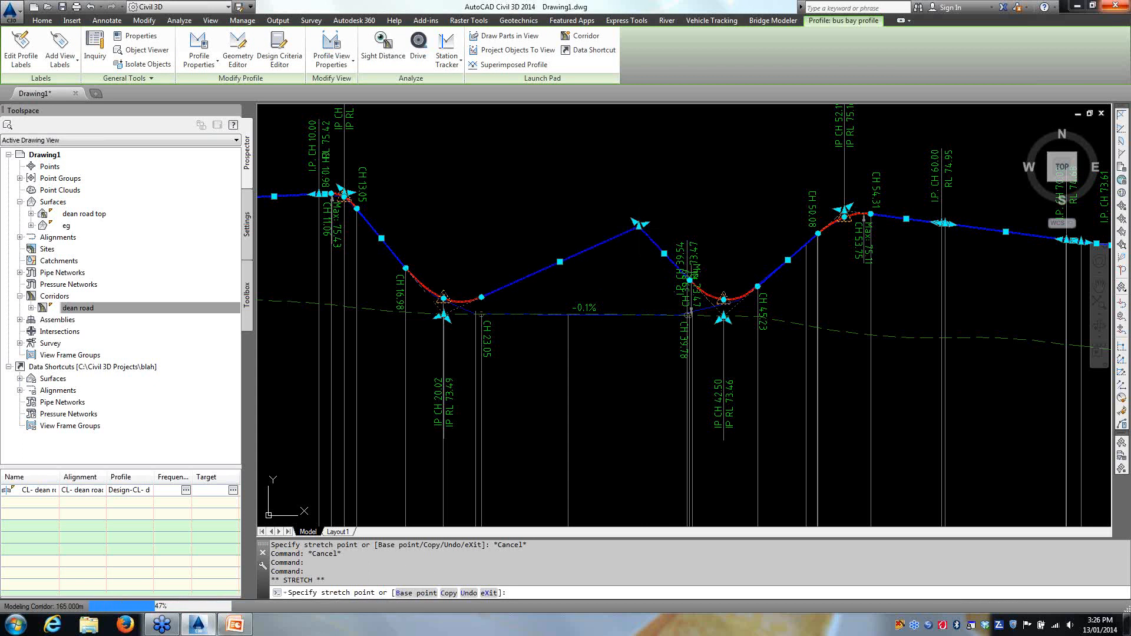
# Step: Raise the PVI at CH 20.02 to about CH 21.13, RL 74.75, and the one at CH 42.50 to a similar level
pyautogui.click(443, 315)
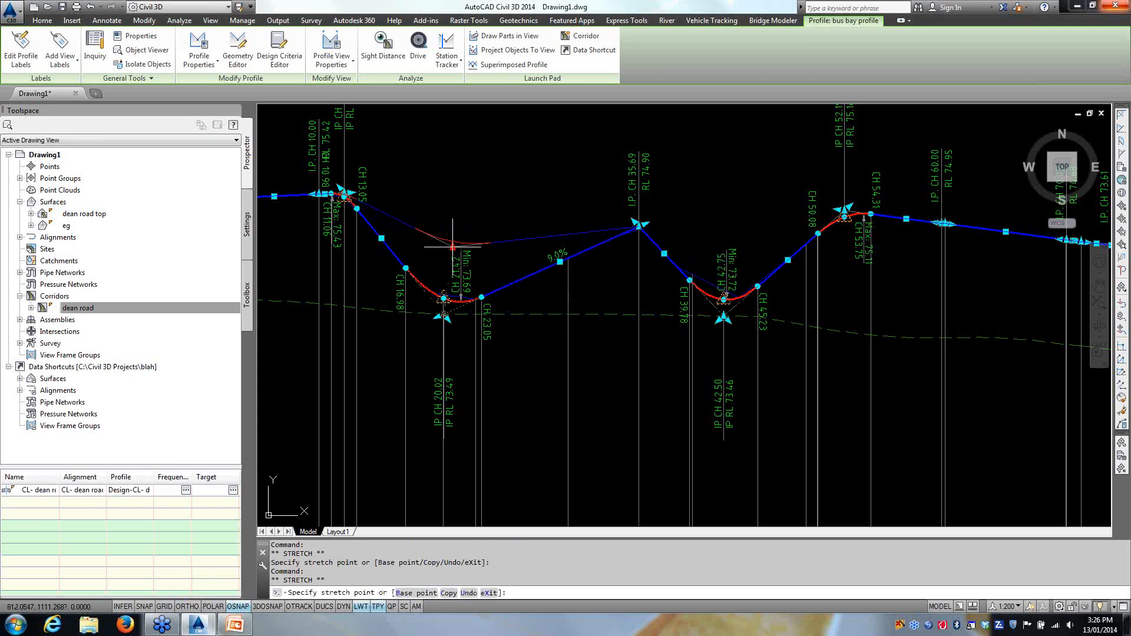
pyautogui.click(457, 232)
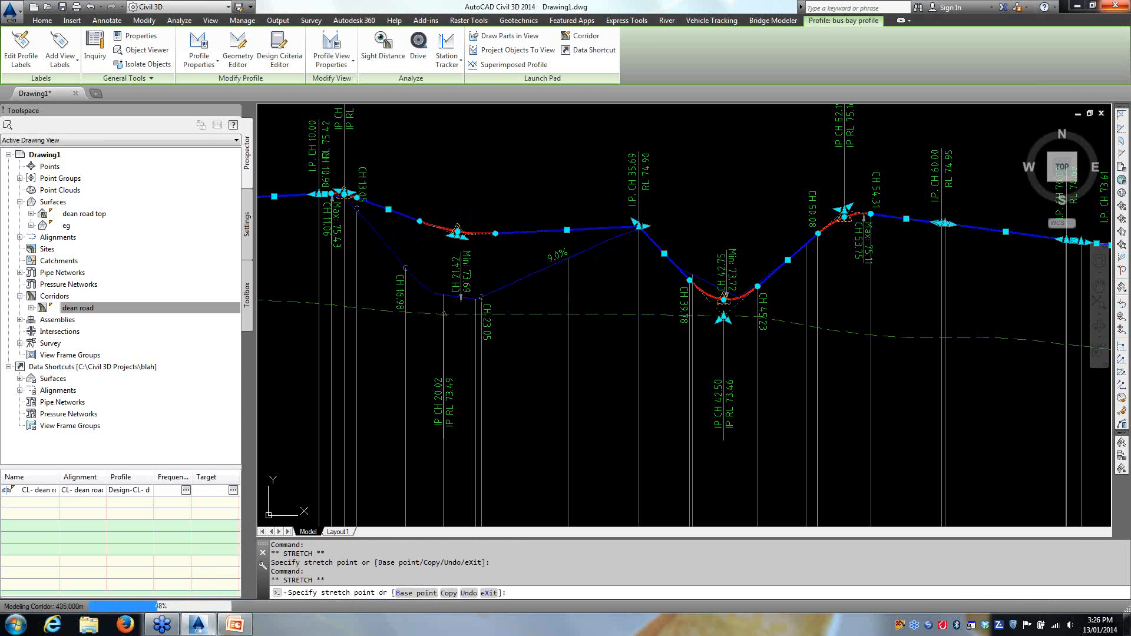
pyautogui.click(723, 318)
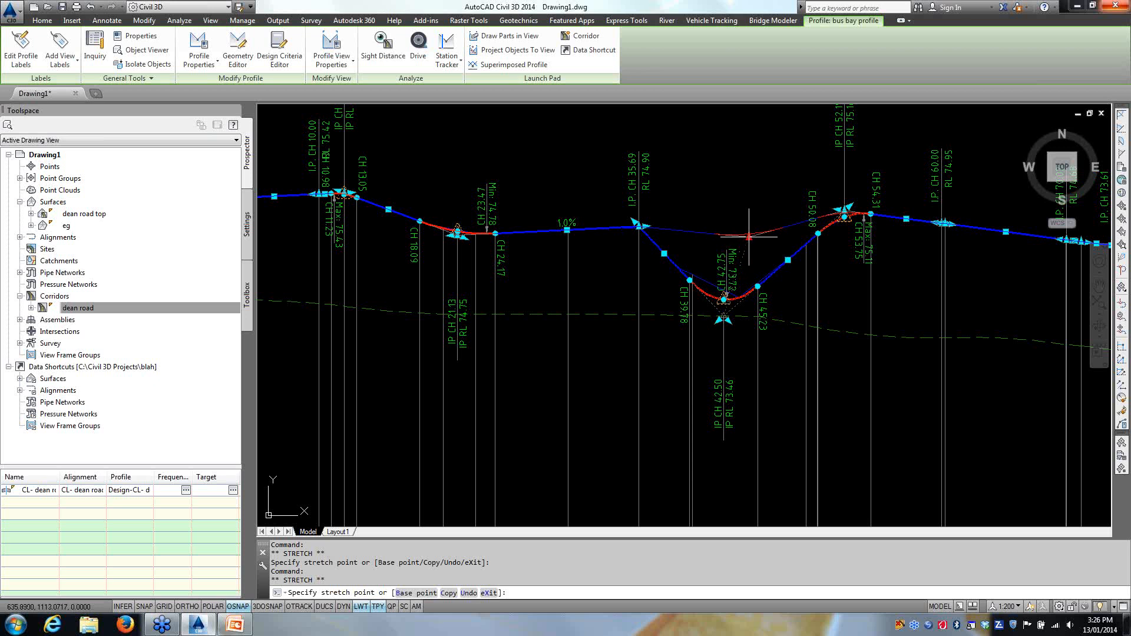
pyautogui.click(750, 230)
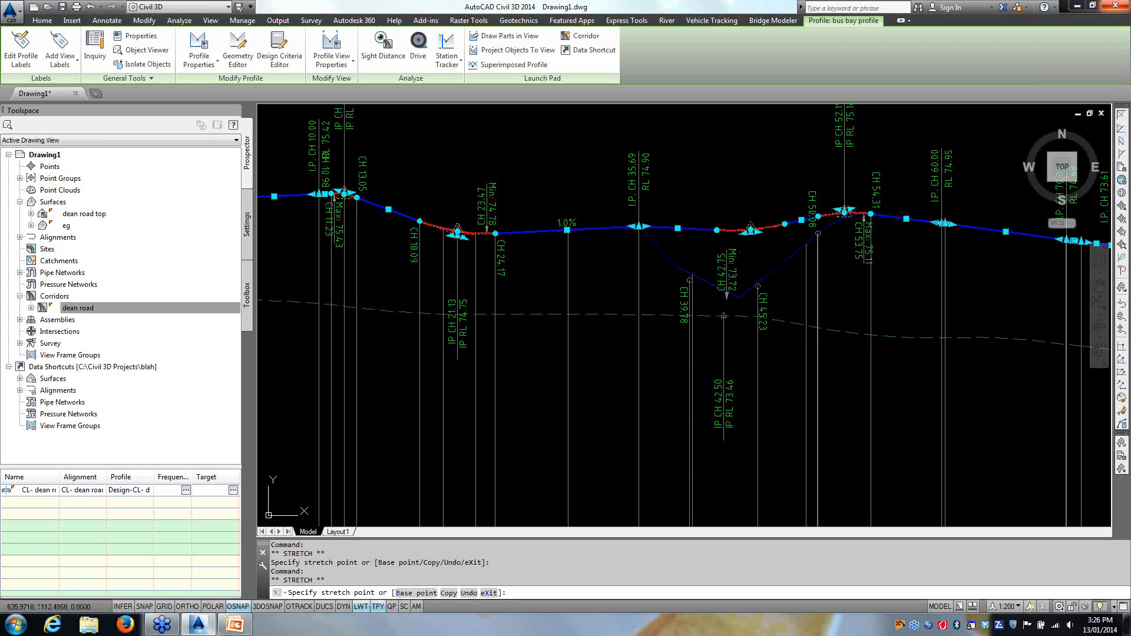
# Step: Lower the bus bay profile's PVI at CH 35.69 to give about a 0.2% grade before it, and deselect the profile
pyautogui.click(640, 227)
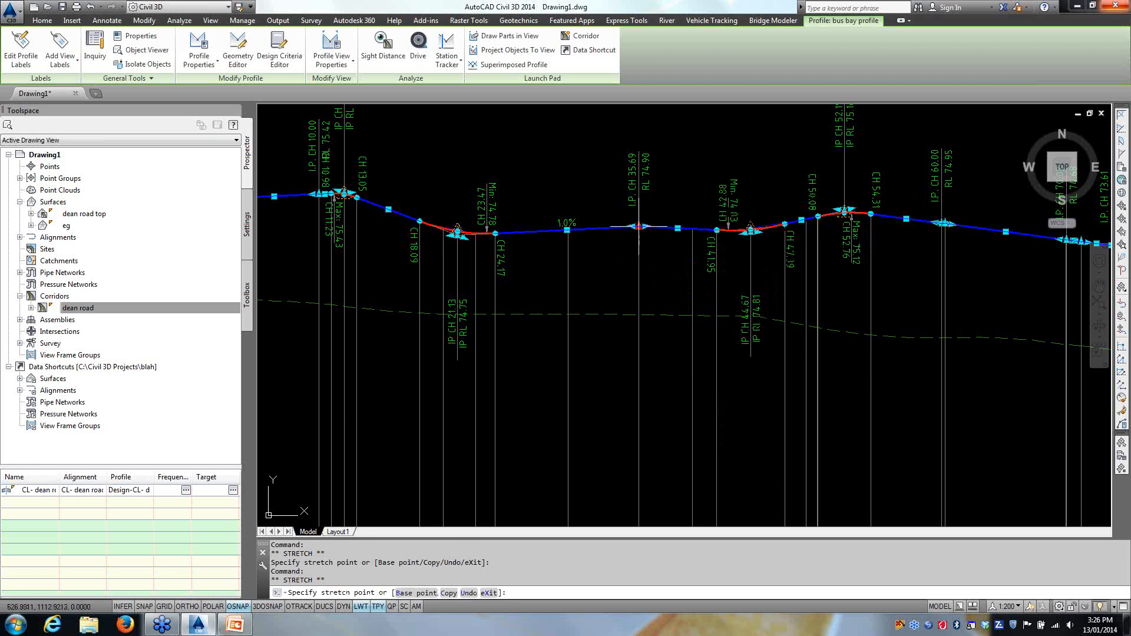
pyautogui.scroll(4, 640, 229)
pyautogui.click(639, 240)
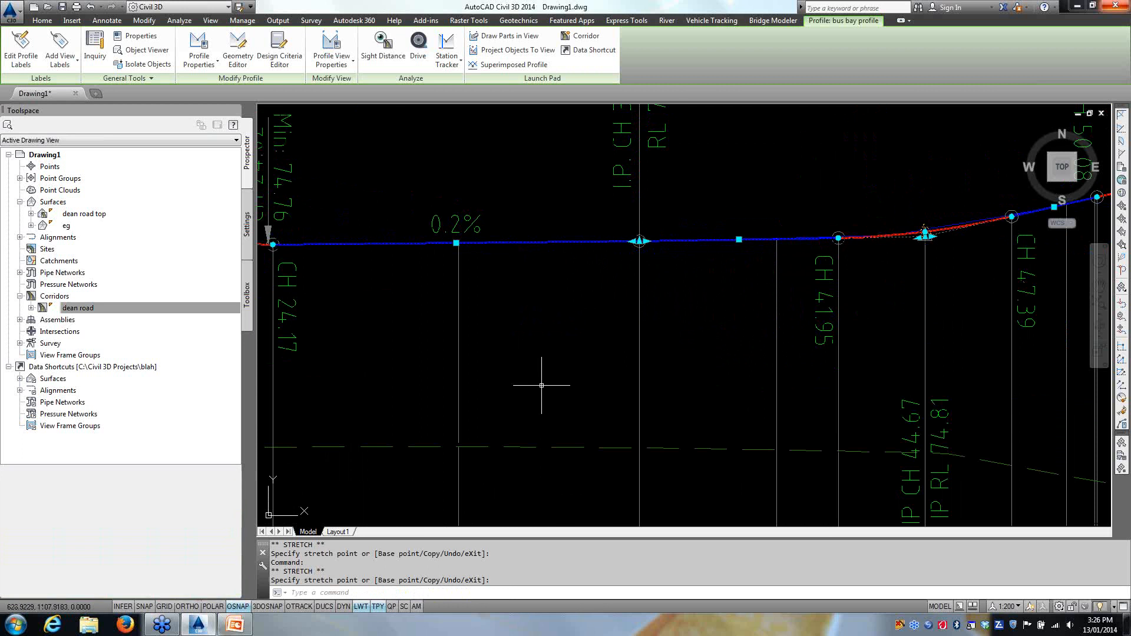
pyautogui.scroll(-8, 540, 379)
pyautogui.scroll(-4, 592, 379)
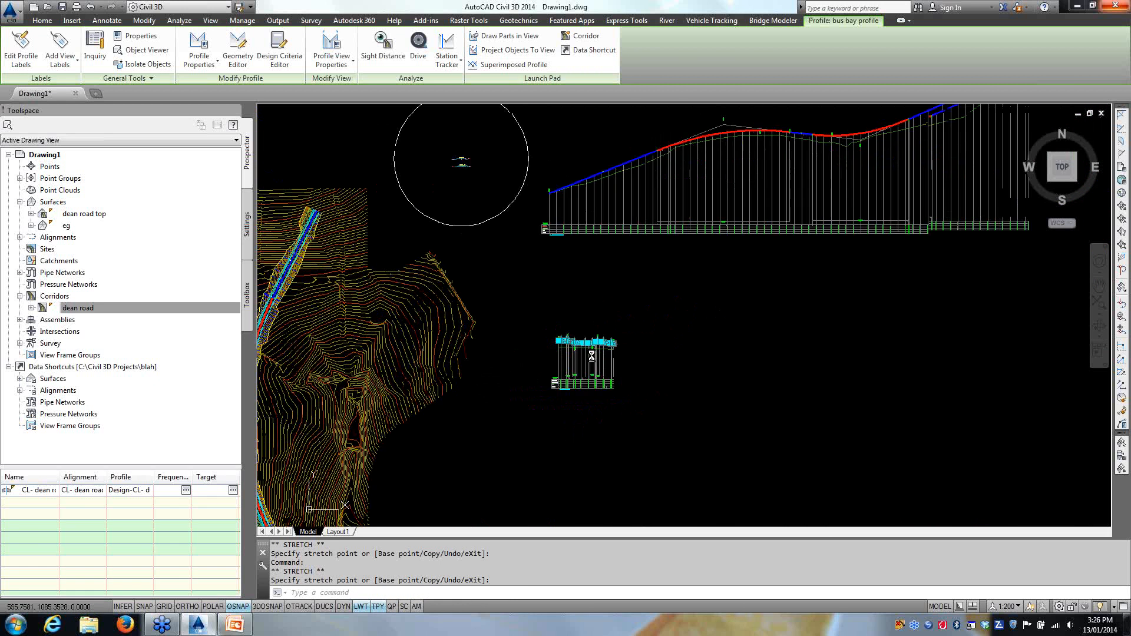
pyautogui.press('Escape')
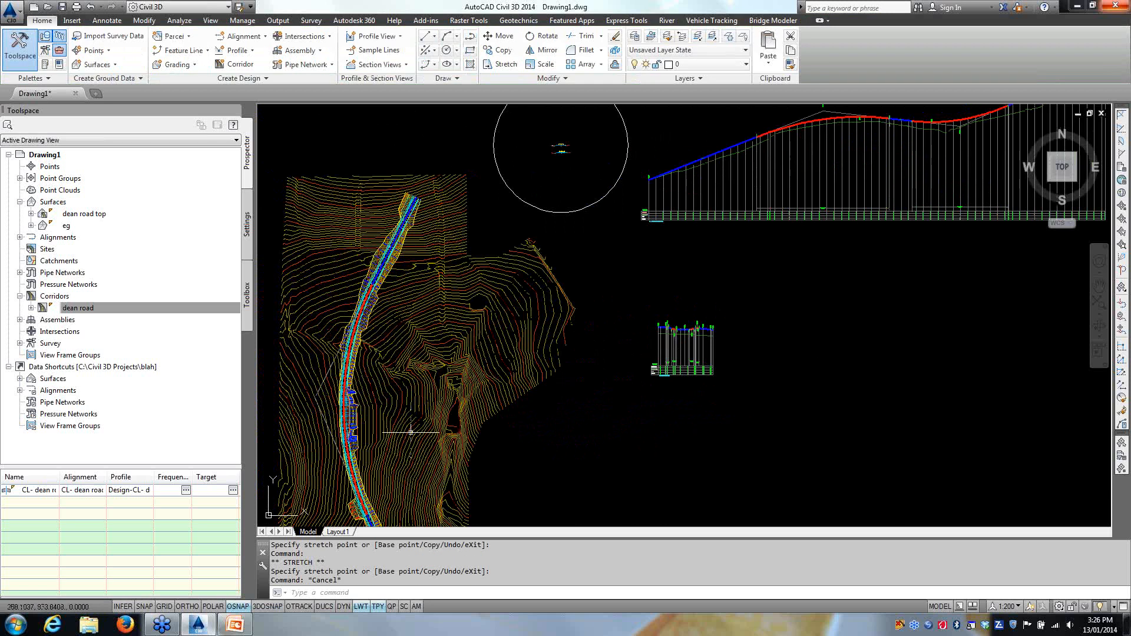
# Step: Examine the dean road corridor's bus bay widening from several 3D angles in the Object Viewer, and close the viewer
pyautogui.scroll(5, 338, 430)
pyautogui.scroll(2, 423, 381)
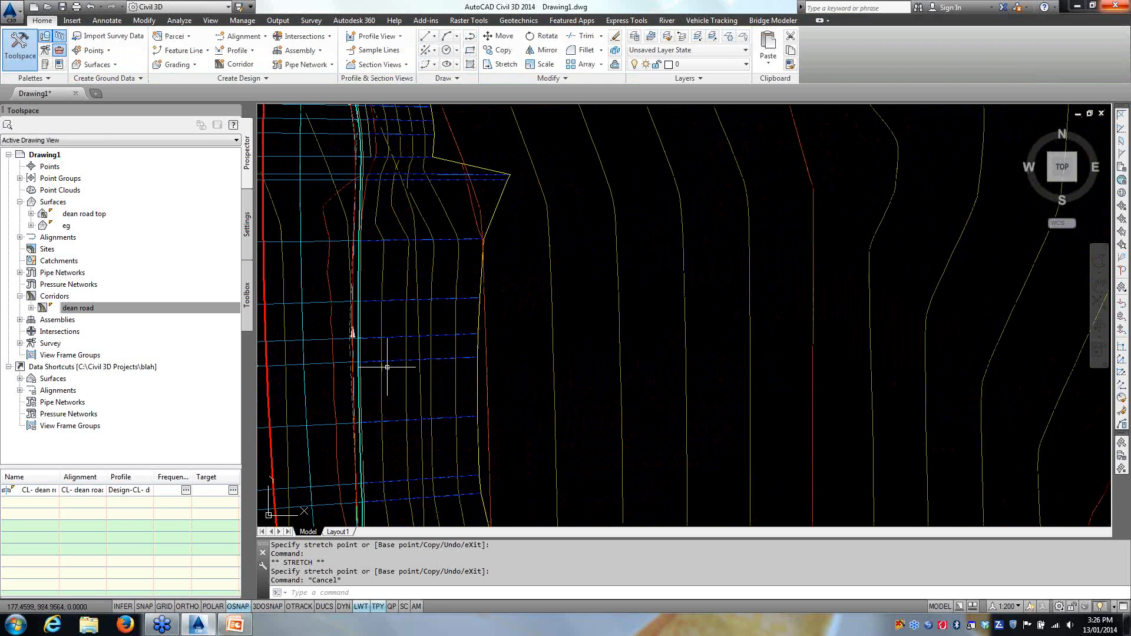
pyautogui.scroll(2, 395, 372)
pyautogui.click(423, 357)
pyautogui.rightClick(422, 340)
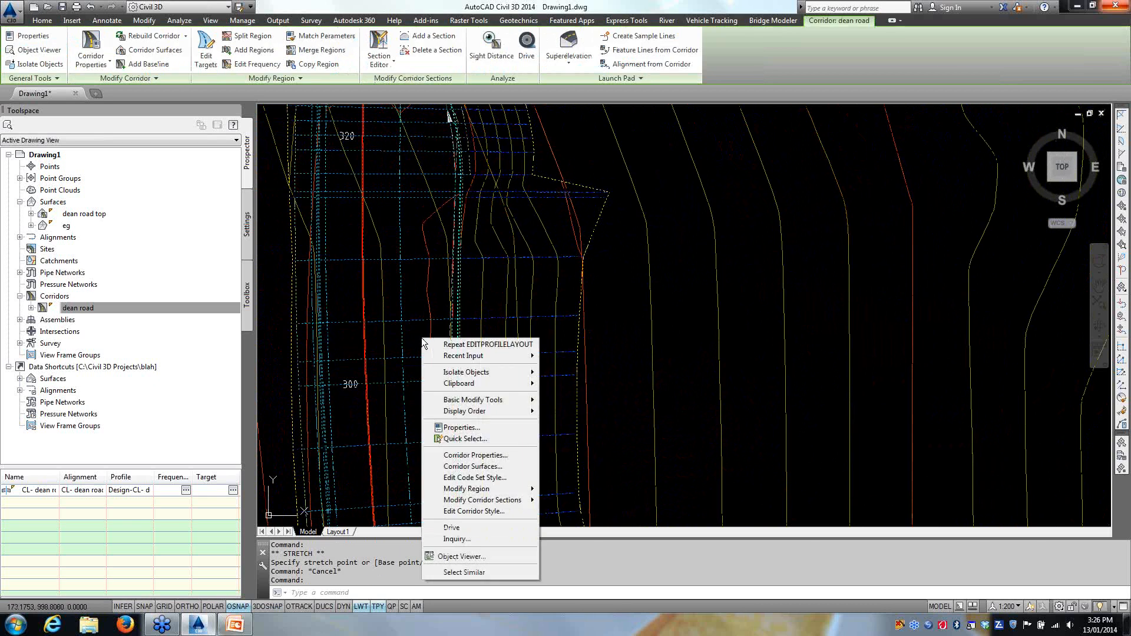
pyautogui.click(446, 556)
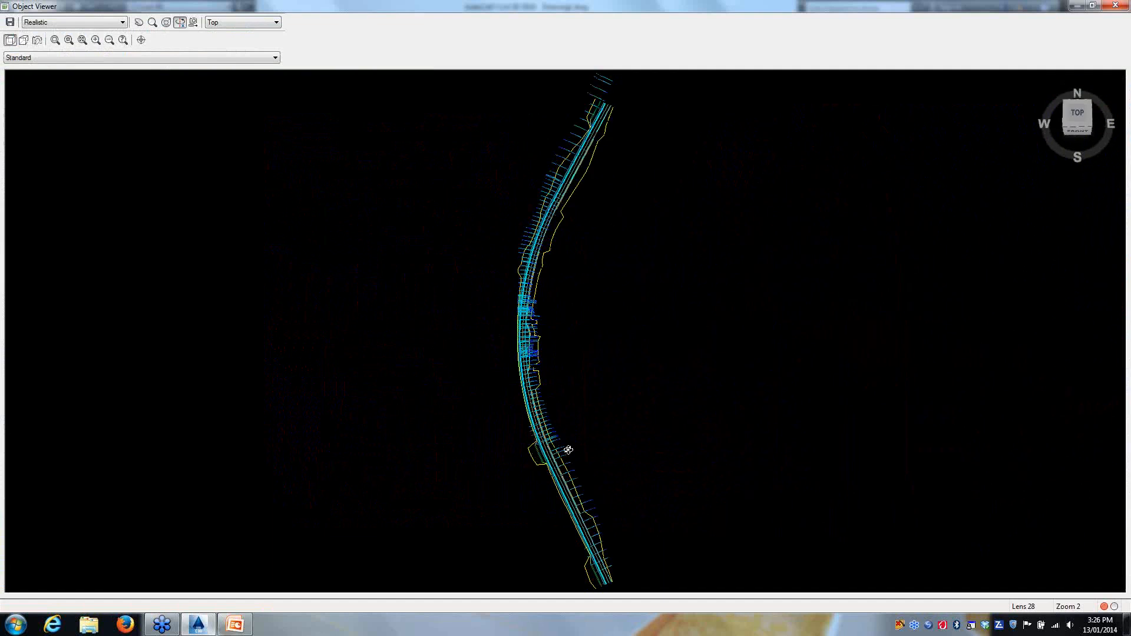
pyautogui.moveTo(566, 449); pyautogui.dragTo(564, 338)
pyautogui.scroll(5, 563, 338)
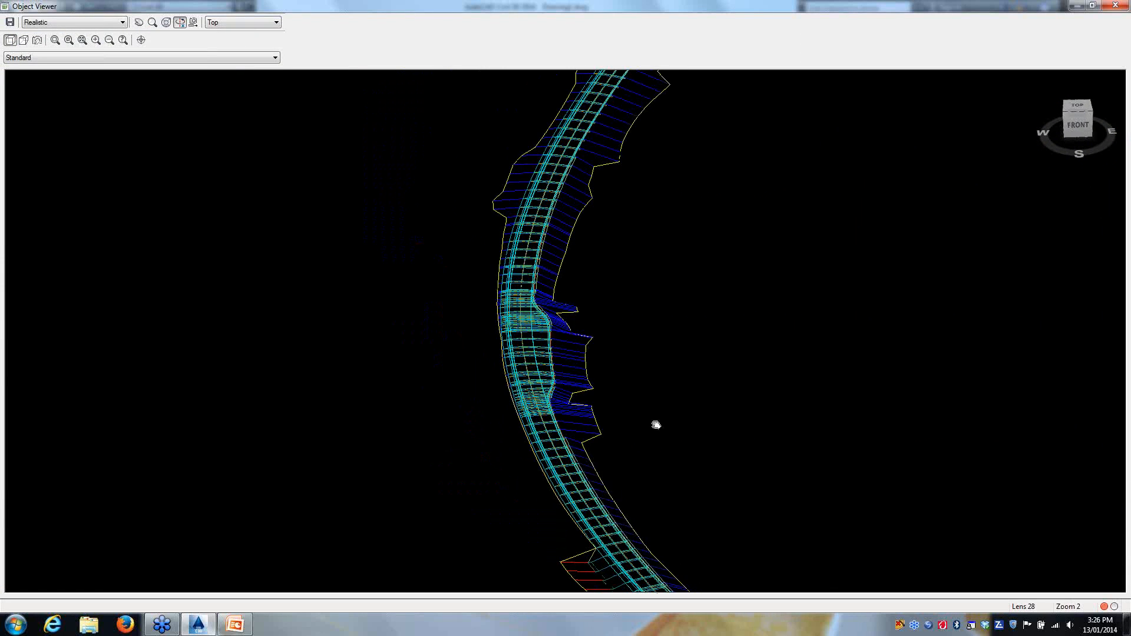
pyautogui.scroll(3, 485, 390)
pyautogui.moveTo(481, 439); pyautogui.dragTo(492, 316)
pyautogui.scroll(5, 492, 316)
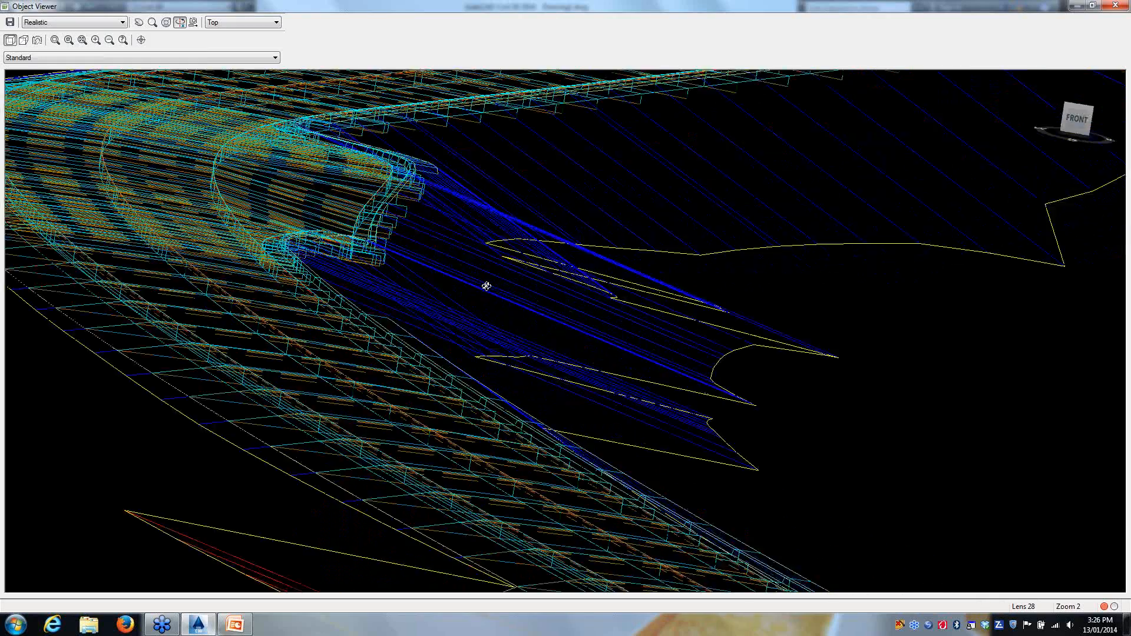
pyautogui.moveTo(438, 340); pyautogui.dragTo(455, 320)
pyautogui.moveTo(533, 326); pyautogui.dragTo(515, 361)
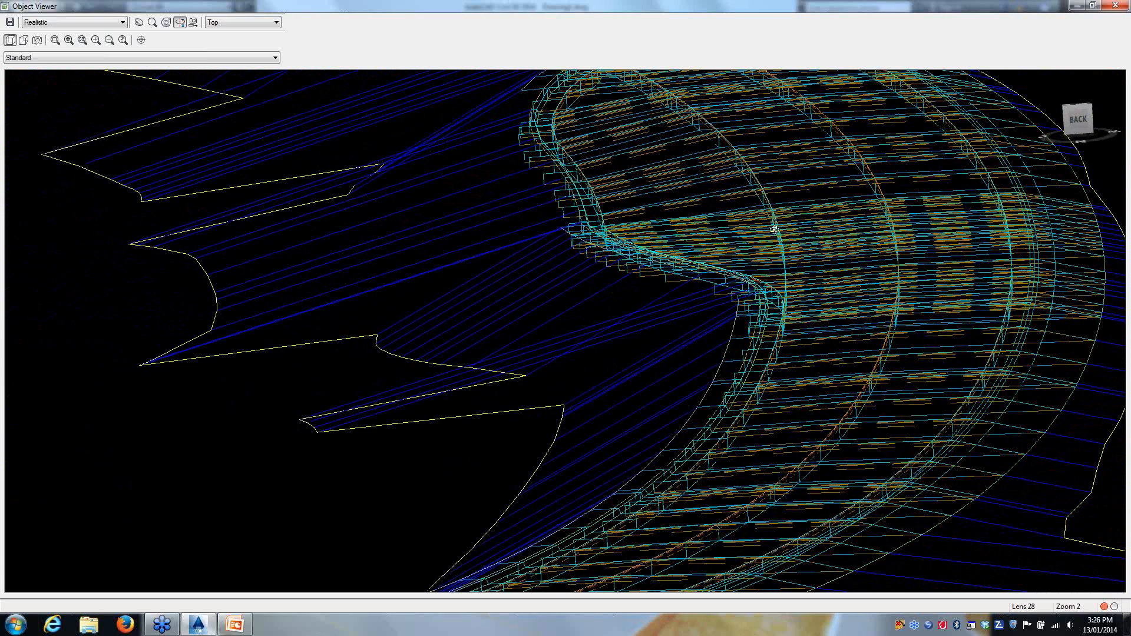
pyautogui.scroll(-2, 597, 267)
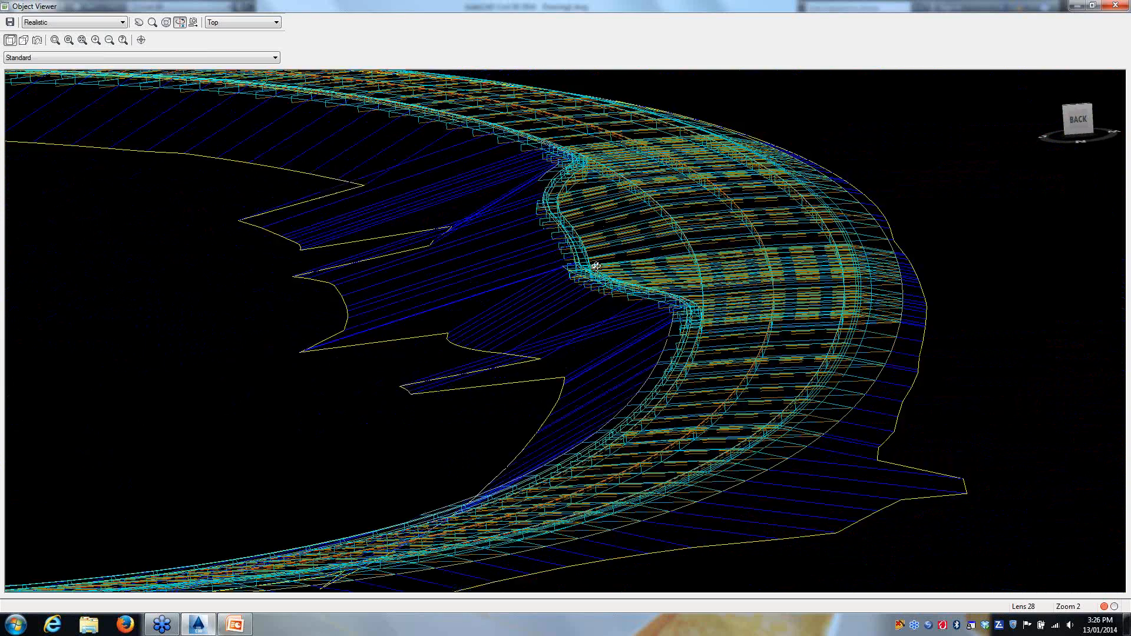
pyautogui.moveTo(452, 289); pyautogui.dragTo(470, 289)
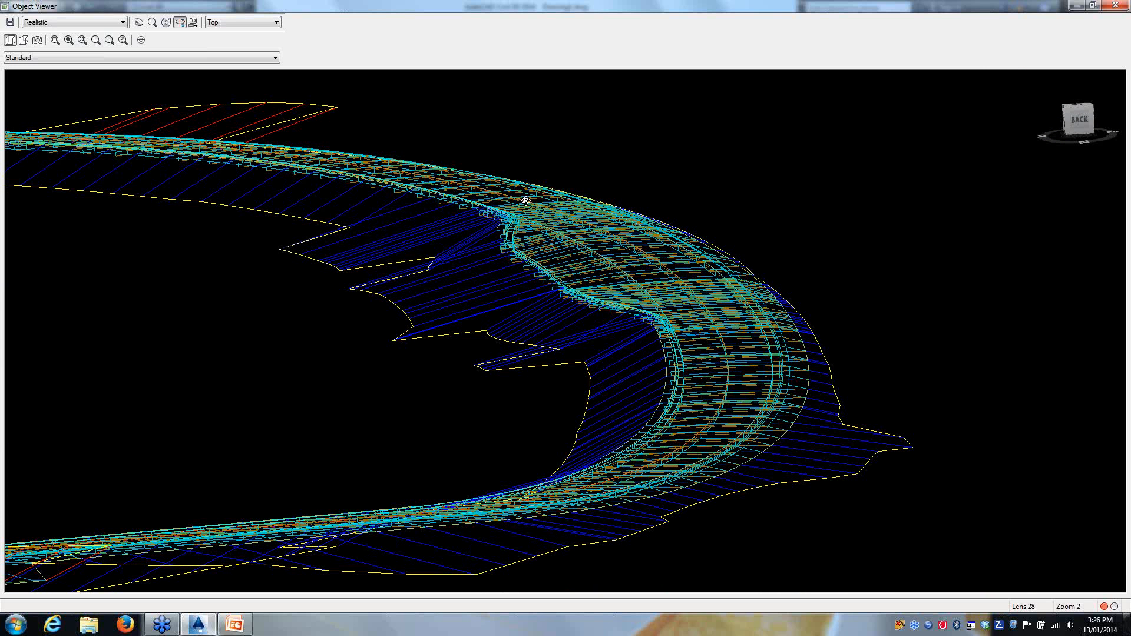
pyautogui.click(1109, 5)
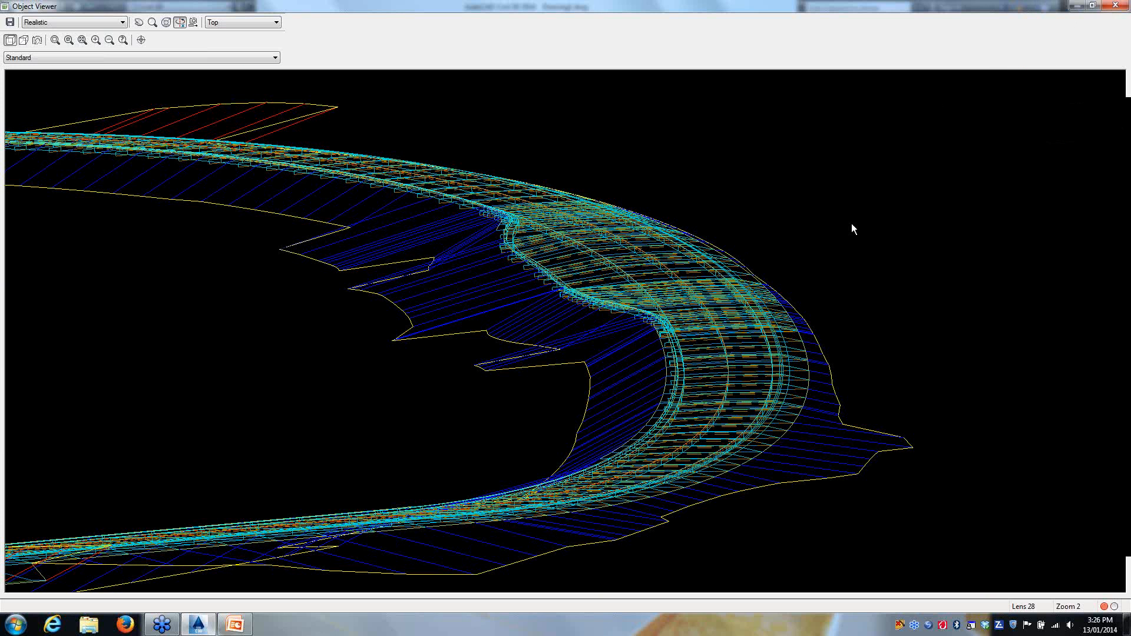
# Step: Start creating COGO points from the dean road corridor
pyautogui.moveTo(633, 307)
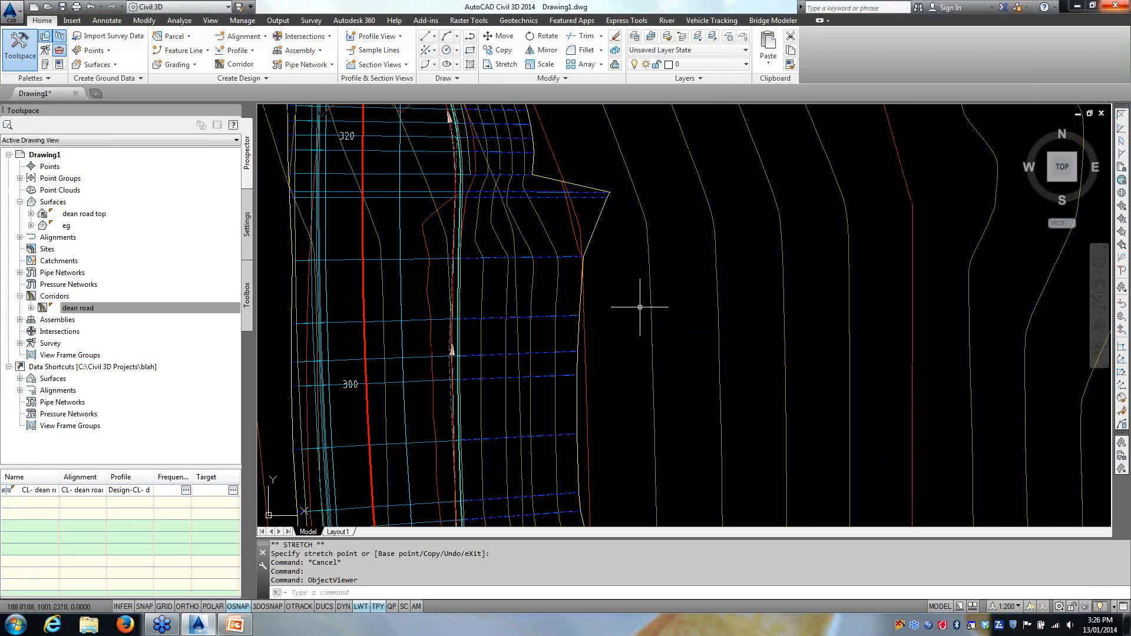
pyautogui.scroll(-3, 670, 333)
pyautogui.moveTo(670, 330); pyautogui.dragTo(620, 384, button='middle')
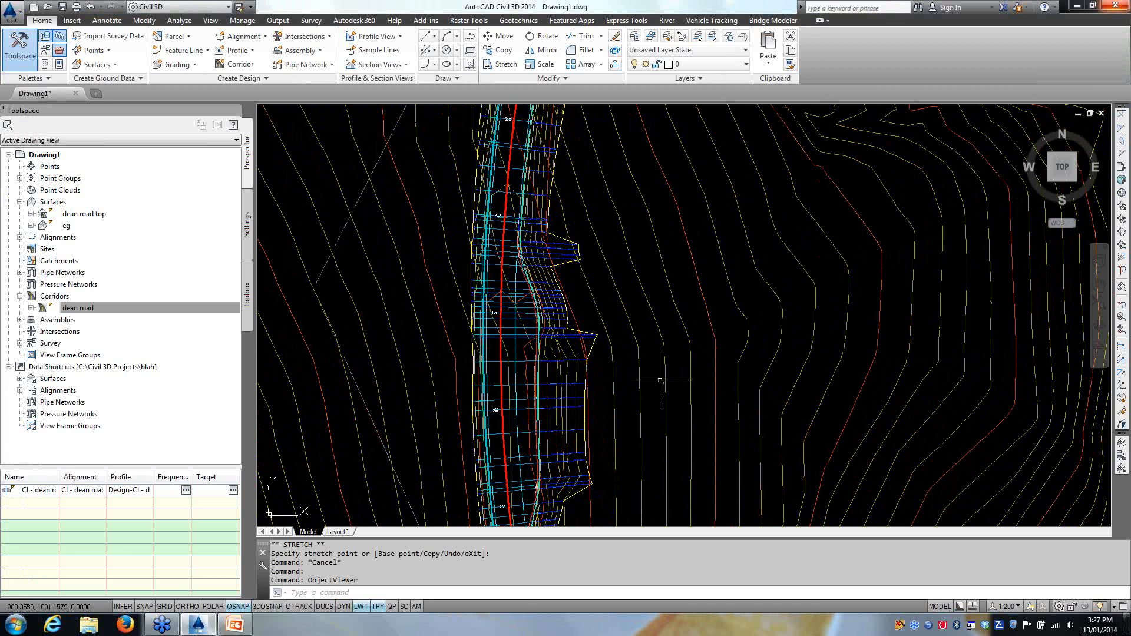
pyautogui.moveTo(526, 377)
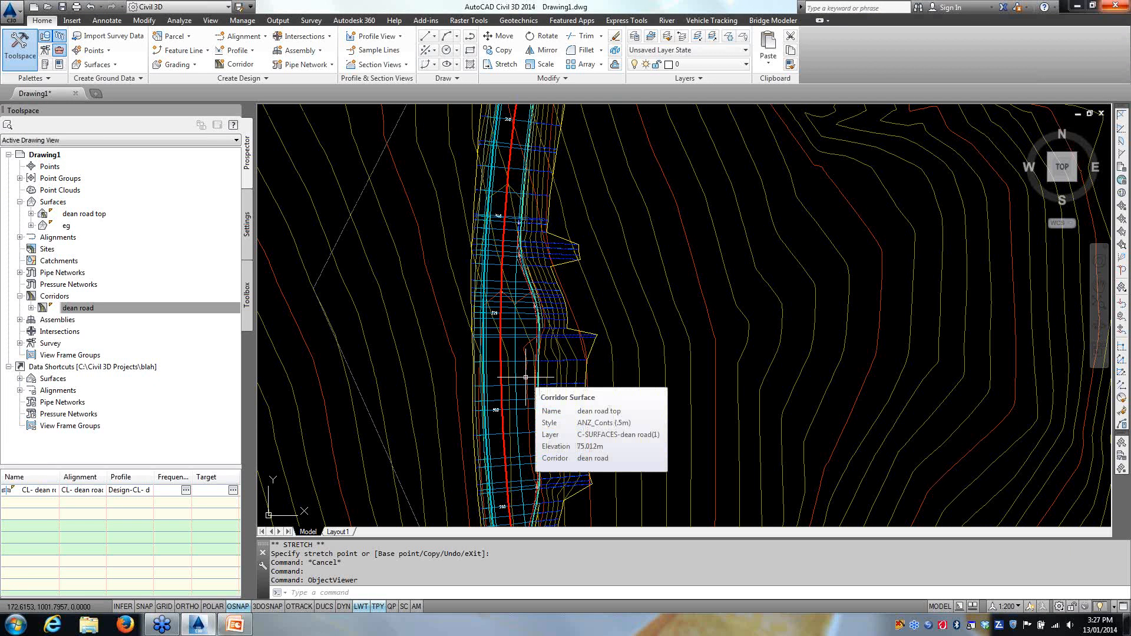
pyautogui.scroll(-2, 427, 348)
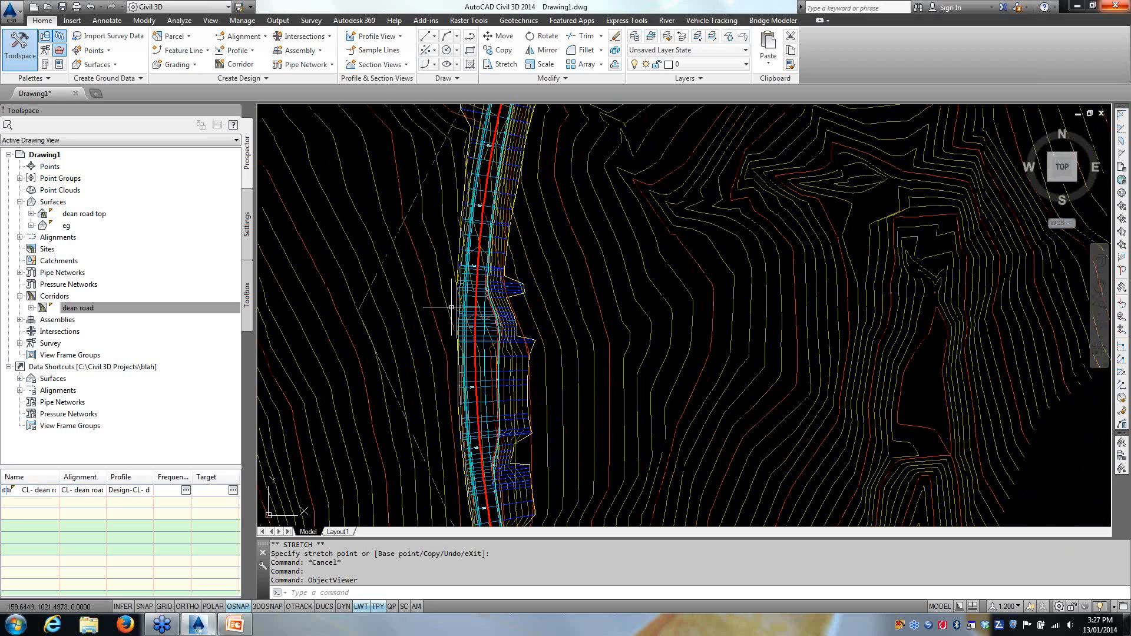
pyautogui.scroll(6, 460, 295)
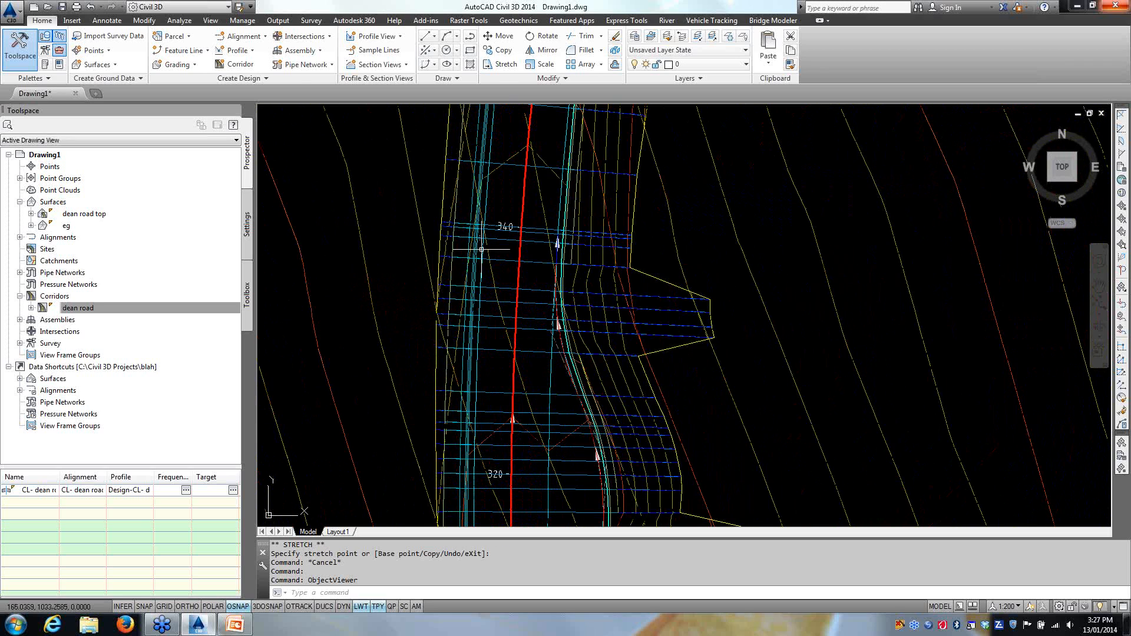
pyautogui.click(513, 165)
pyautogui.scroll(-4, 435, 412)
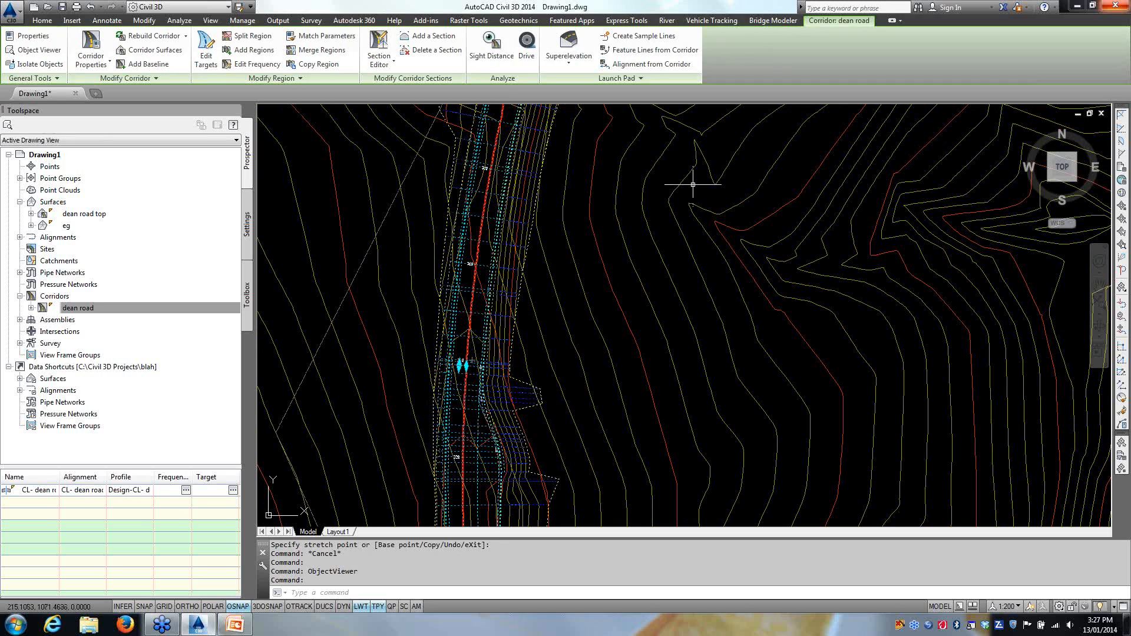
pyautogui.click(616, 79)
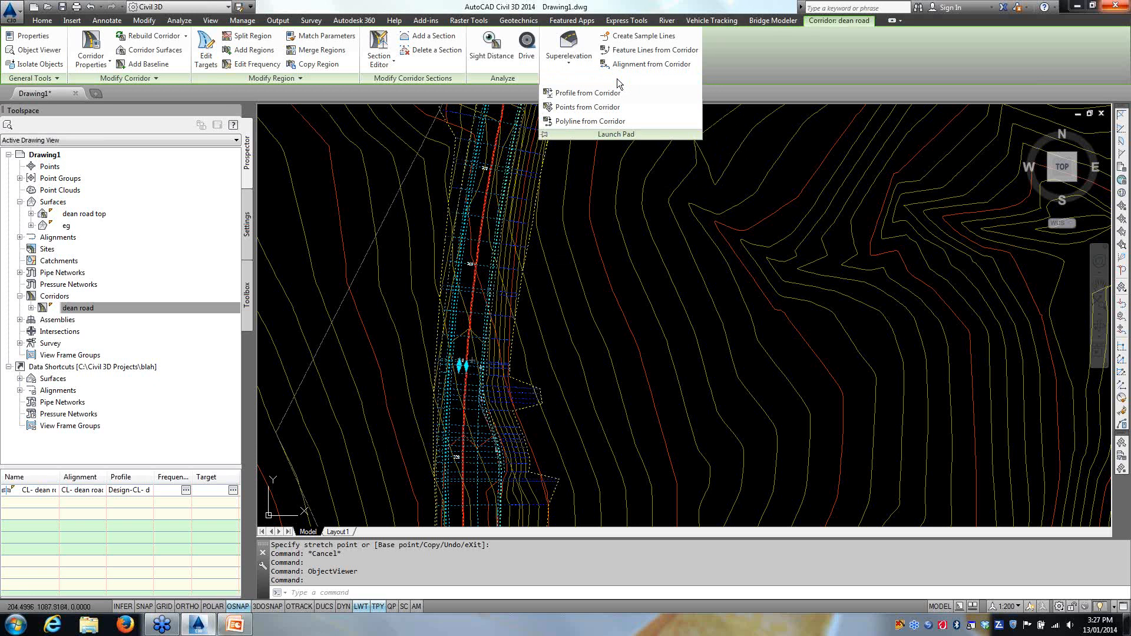
pyautogui.click(577, 108)
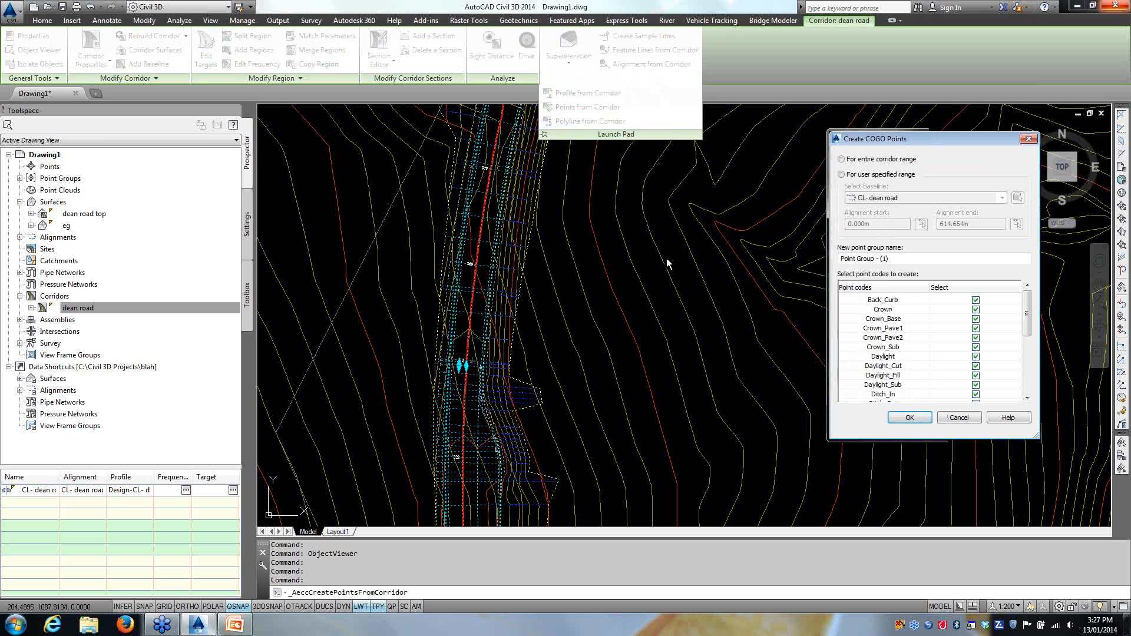
pyautogui.moveTo(904, 140); pyautogui.dragTo(680, 140)
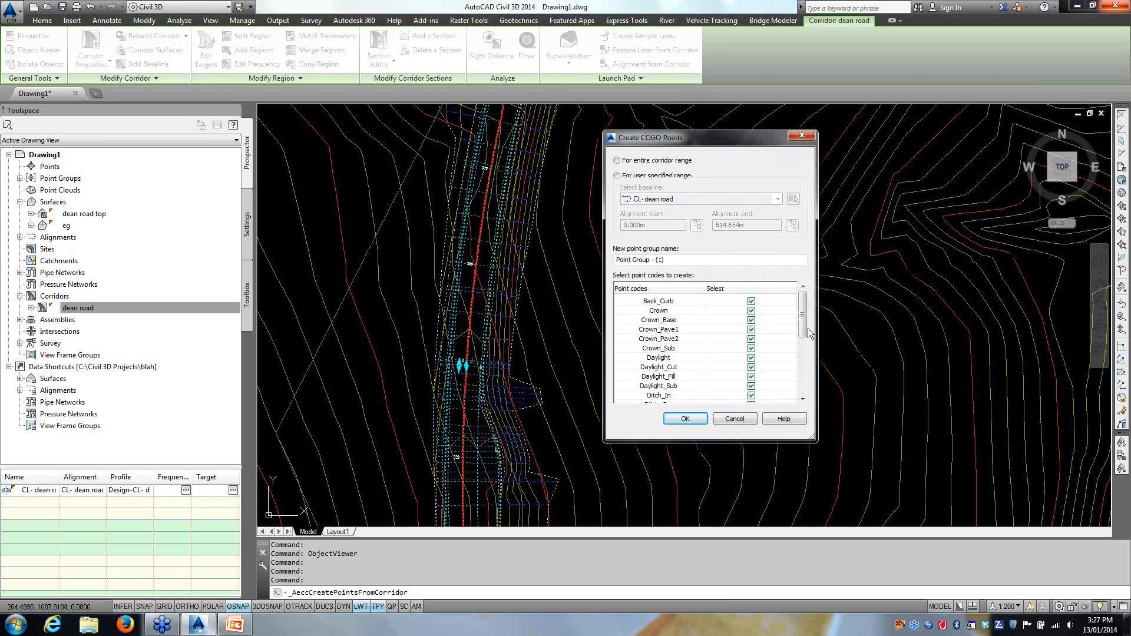
# Step: Exclude the Crown, Crown_Base, Crown_Pave1, Crown_Pave2, Crown_Sub, Daylight, Daylight_Cut, Daylight_Fill and Daylight_Sub codes from the points to create
pyautogui.click(752, 311)
pyautogui.click(751, 320)
pyautogui.click(751, 329)
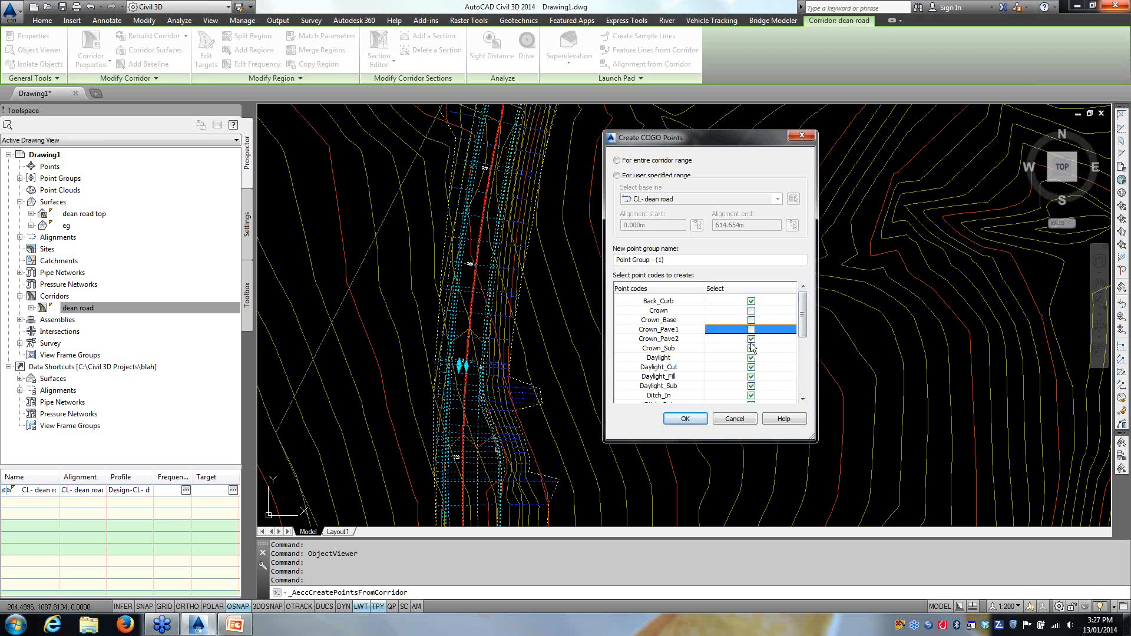
pyautogui.click(752, 338)
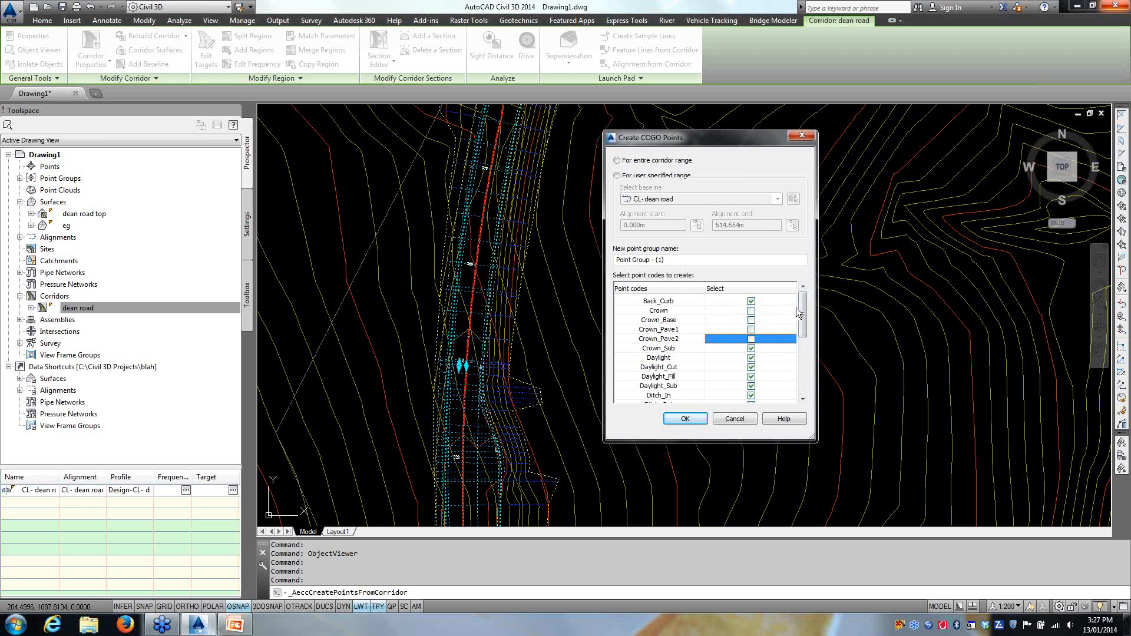
pyautogui.moveTo(804, 312); pyautogui.dragTo(804, 323)
pyautogui.click(751, 321)
pyautogui.click(751, 331)
pyautogui.click(752, 340)
pyautogui.click(751, 359)
pyautogui.click(751, 350)
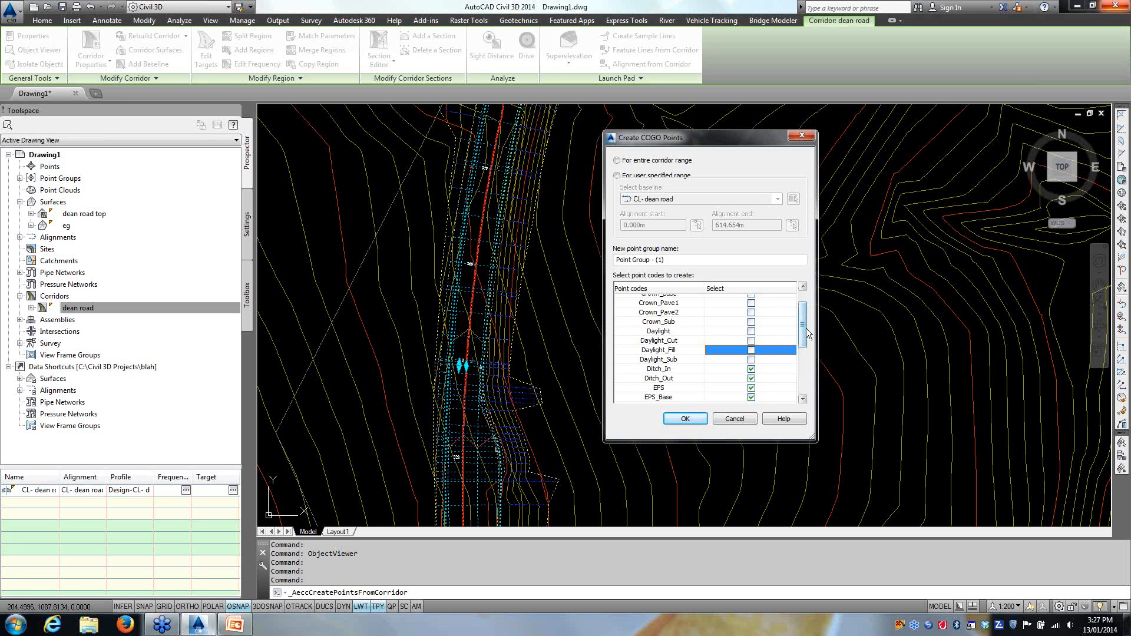
# Step: Exclude the whole range of point codes from Ditch_In through Hinge_Fill in one change
pyautogui.moveTo(801, 333); pyautogui.dragTo(806, 380)
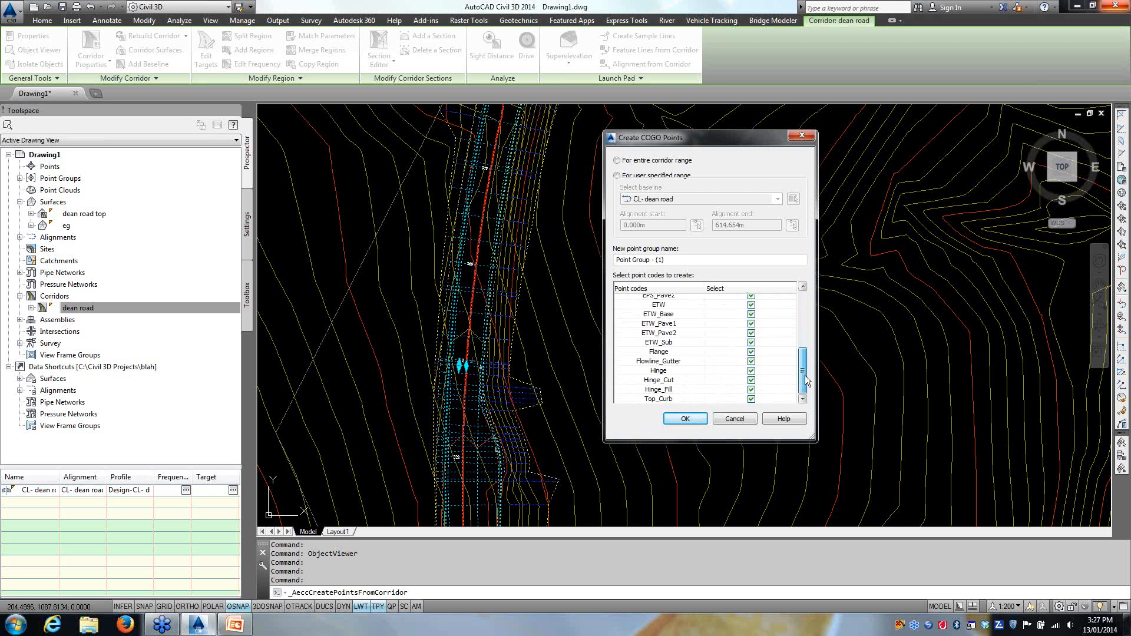
pyautogui.click(686, 390)
pyautogui.moveTo(801, 375); pyautogui.dragTo(808, 310)
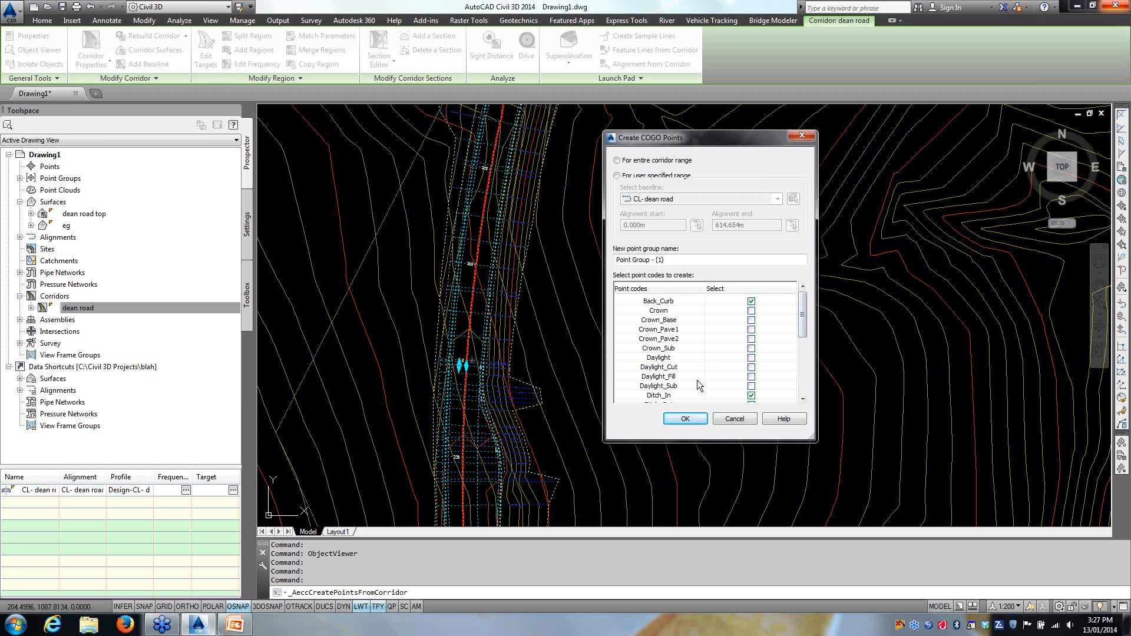
pyautogui.click(676, 395)
pyautogui.click(751, 396)
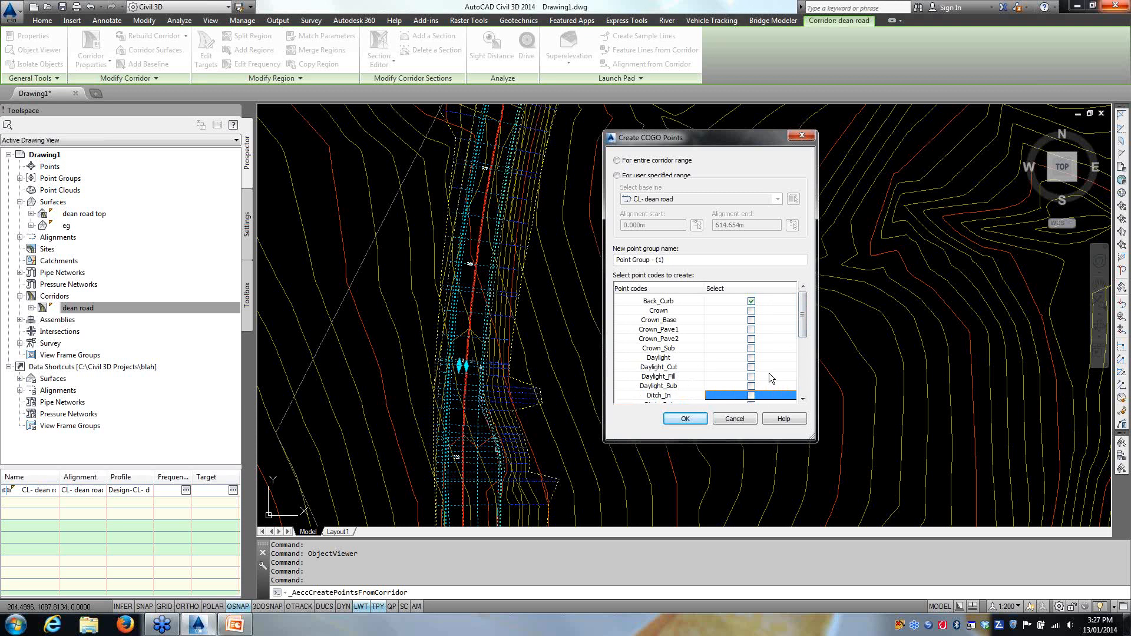
# Step: Include the Crown and Daylight codes again alongside Back_Curb, and create the COGO points in Point Group - (1)
pyautogui.click(750, 311)
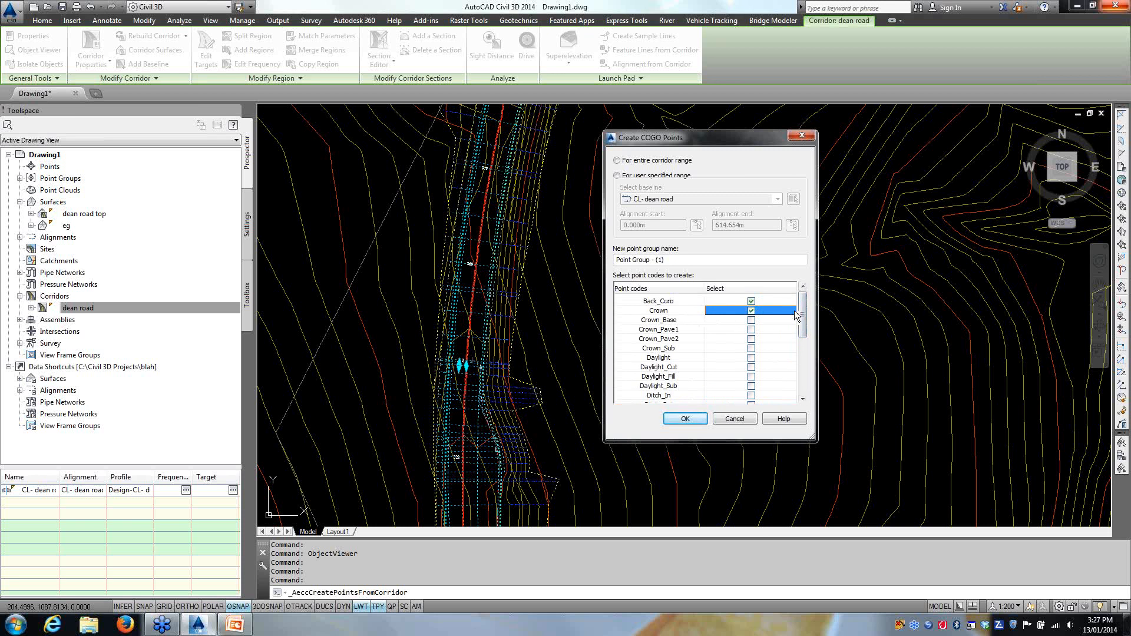
pyautogui.moveTo(801, 311)
pyautogui.mouseDown()
pyautogui.moveTo(808, 379)
pyautogui.moveTo(814, 319)
pyautogui.mouseUp()
pyautogui.click(750, 331)
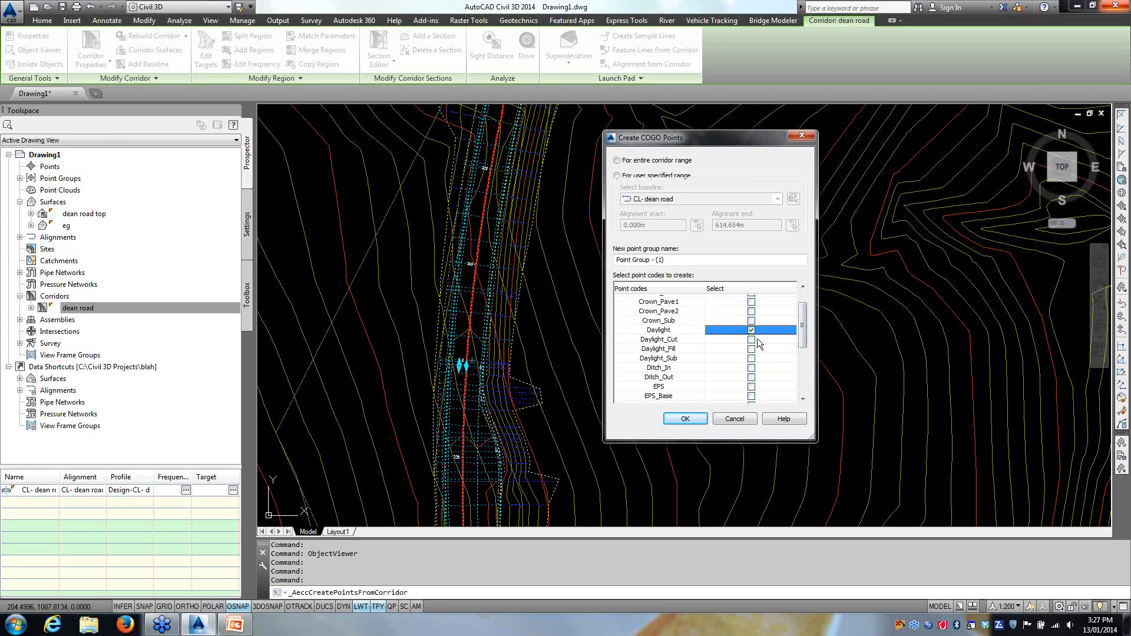
pyautogui.click(683, 419)
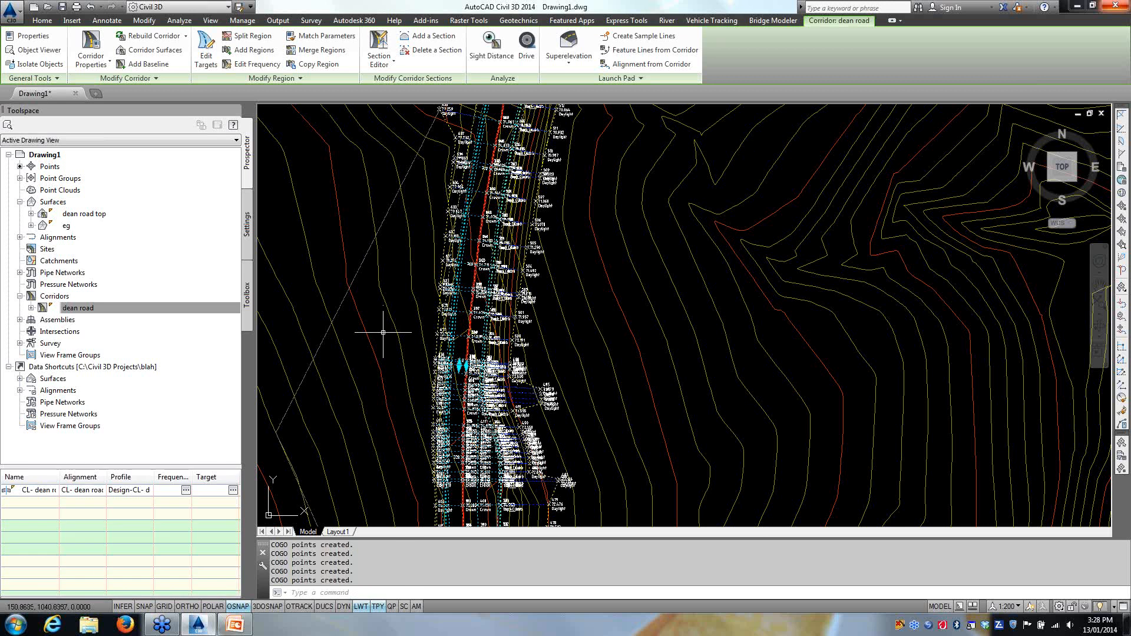
# Step: Undo the creation of the COGO points from the dean road corridor
pyautogui.scroll(-4, 553, 282)
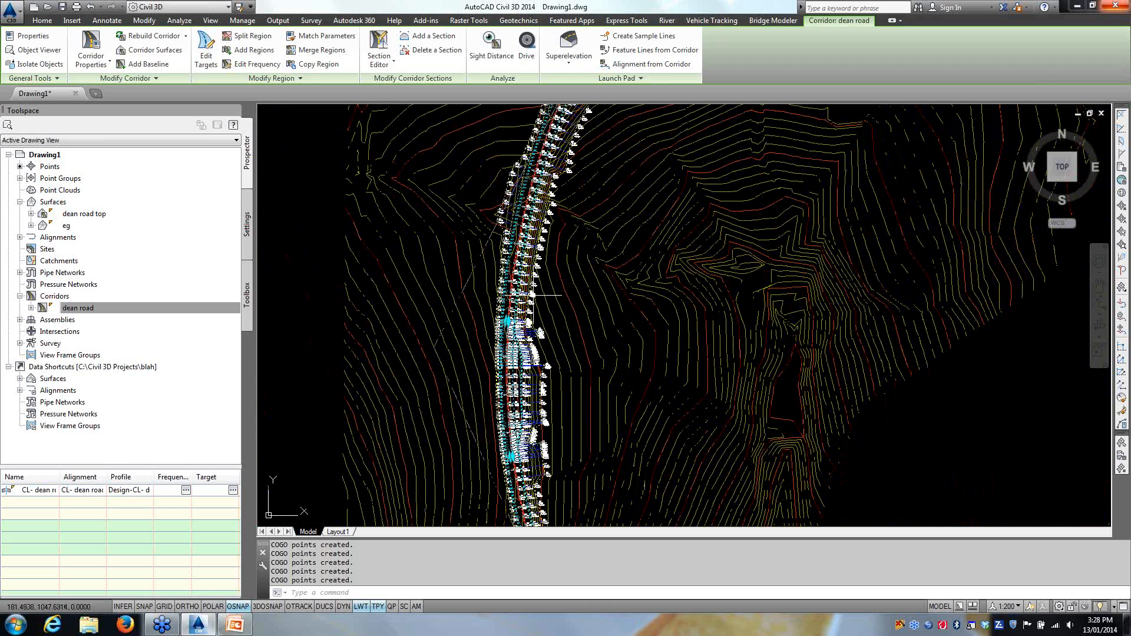
pyautogui.scroll(5, 610, 265)
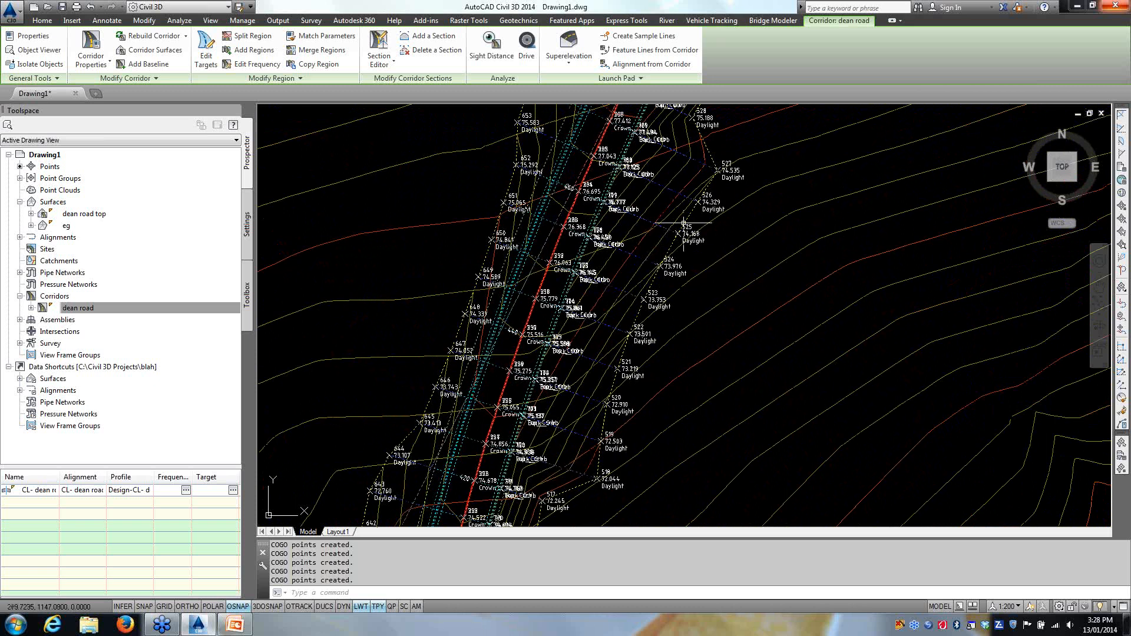
pyautogui.scroll(-3, 424, 353)
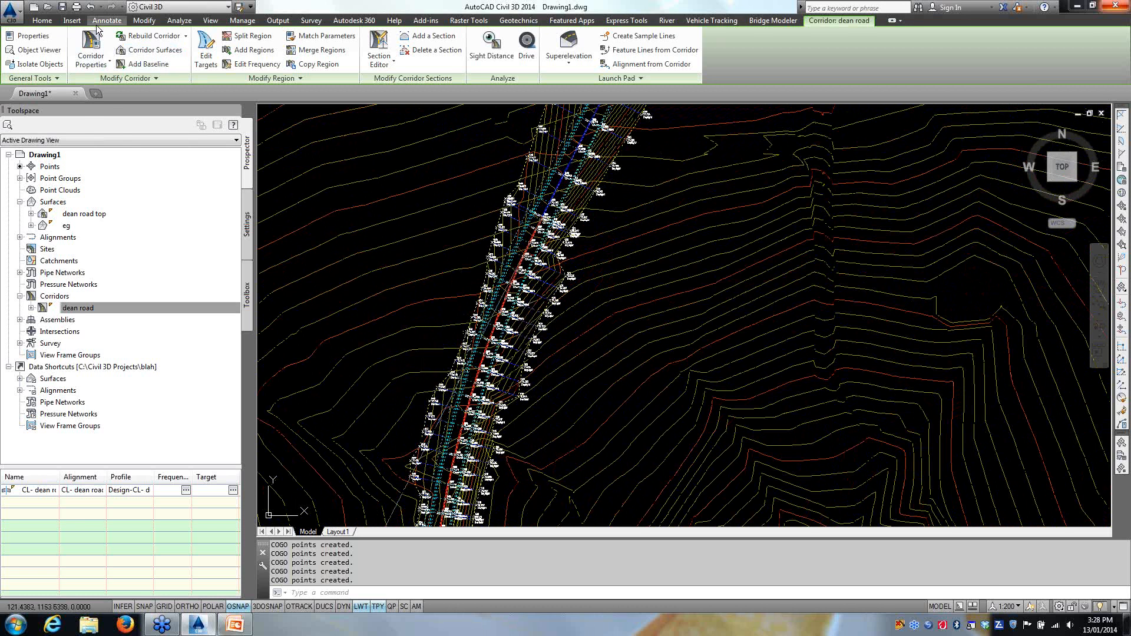
pyautogui.click(101, 7)
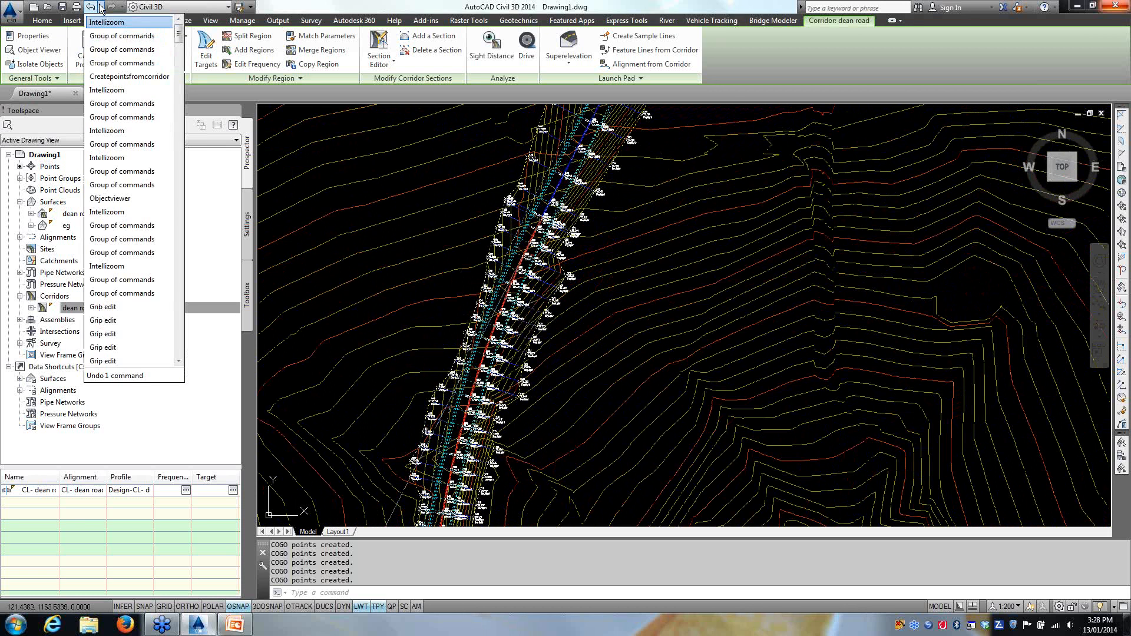
pyautogui.click(120, 77)
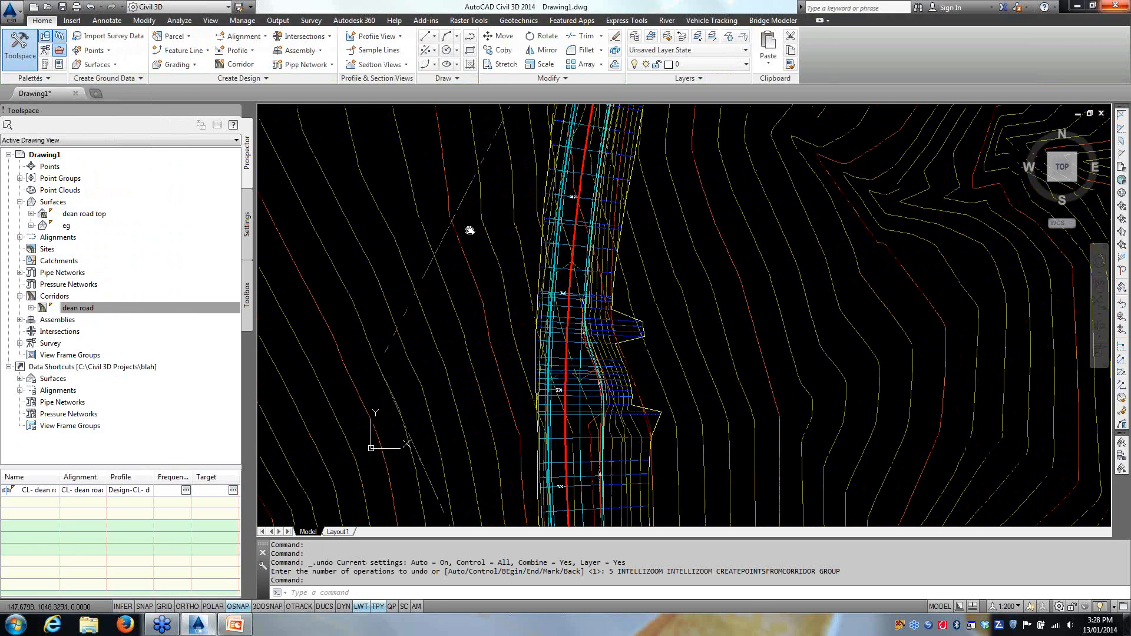
# Step: Start creating random surface points with the point creation tools, taking elevations from the dean road top surface
pyautogui.moveTo(480, 379); pyautogui.dragTo(453, 300, button='middle')
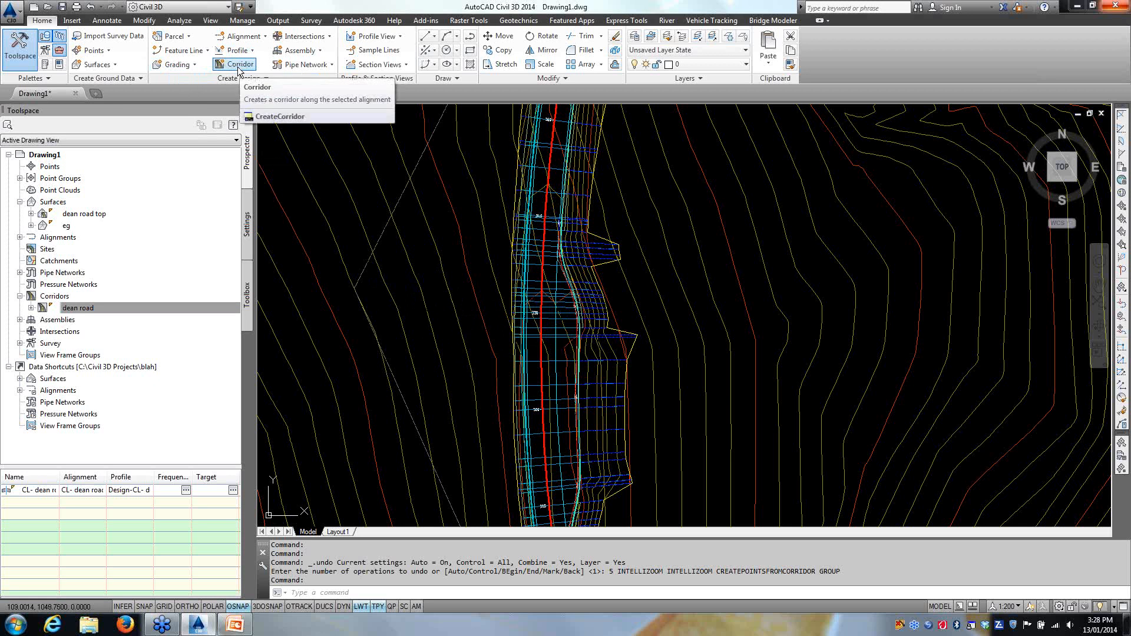
pyautogui.click(110, 50)
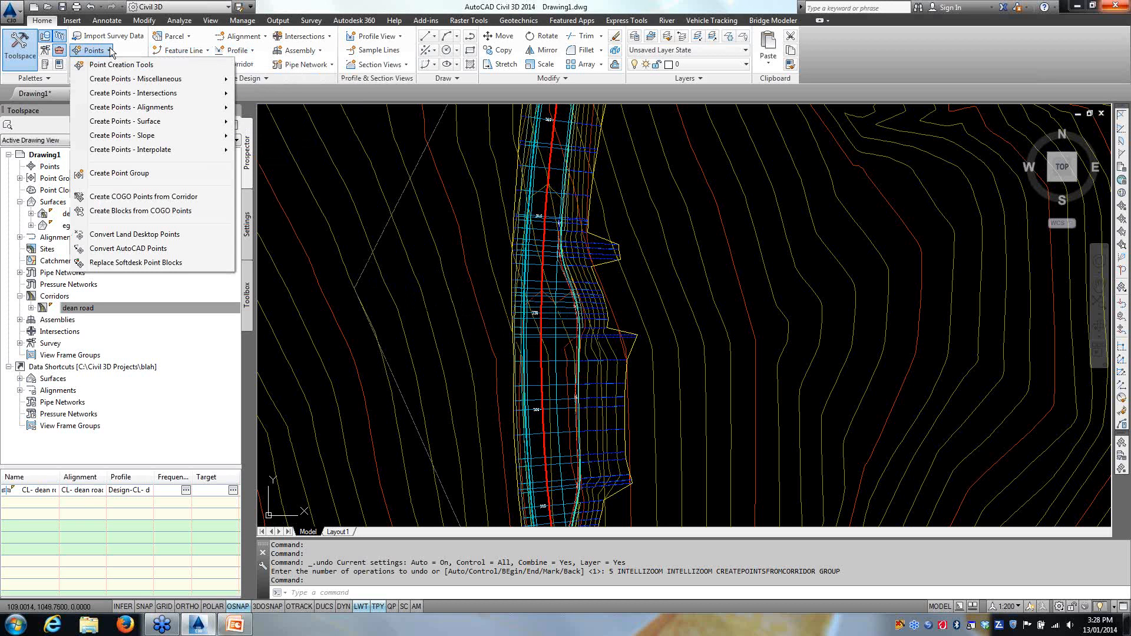
pyautogui.click(118, 65)
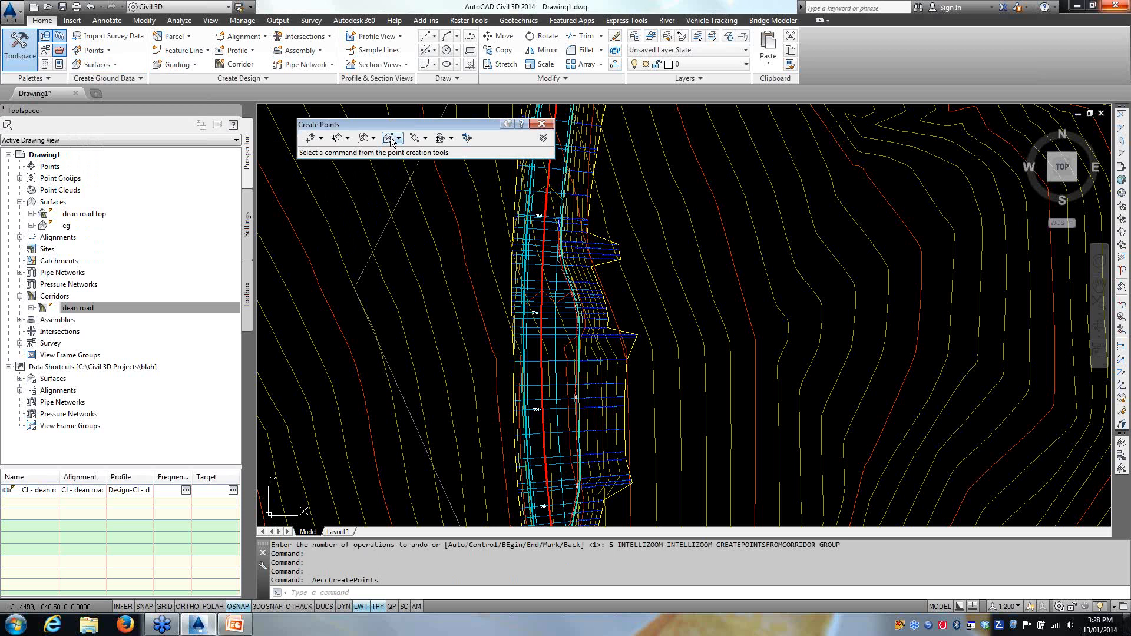
pyautogui.click(399, 139)
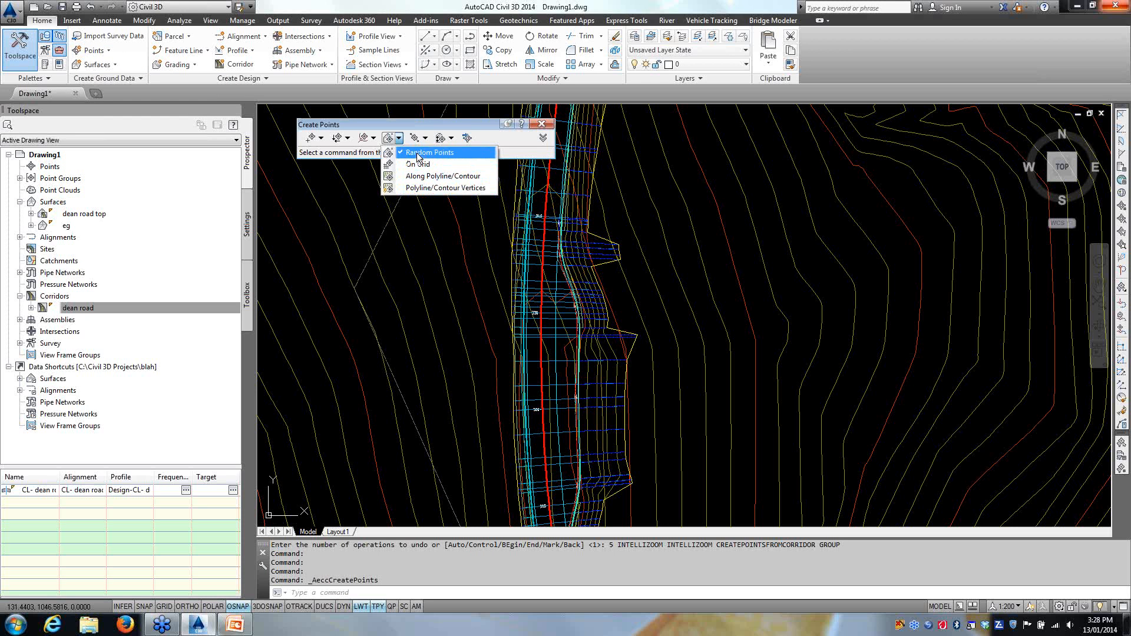
pyautogui.click(418, 155)
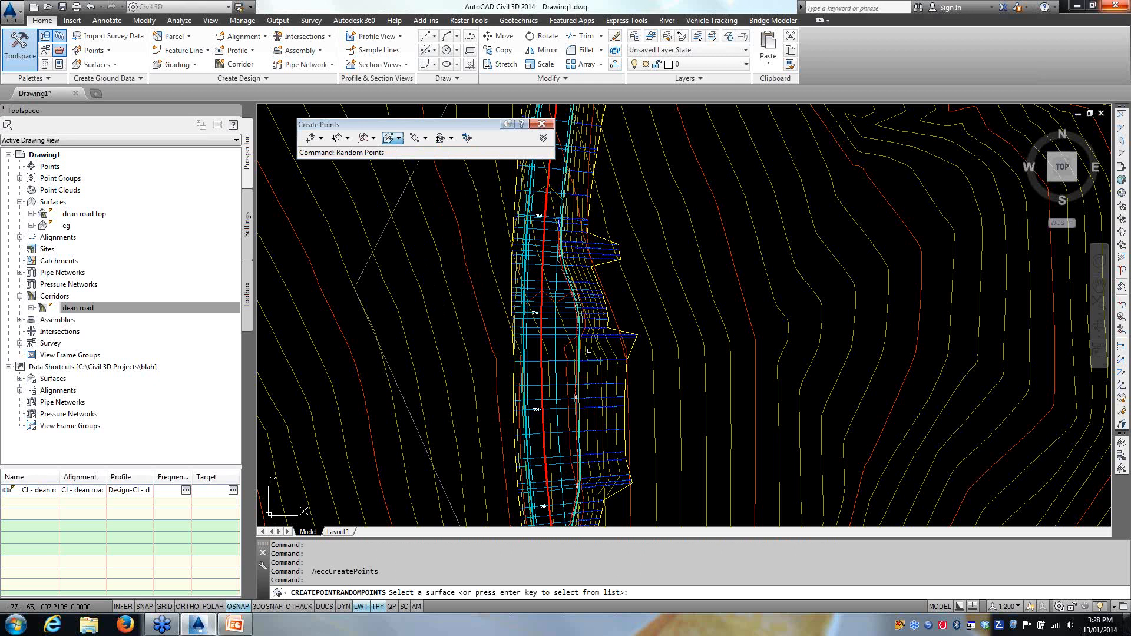
pyautogui.scroll(4, 589, 352)
pyautogui.click(644, 337)
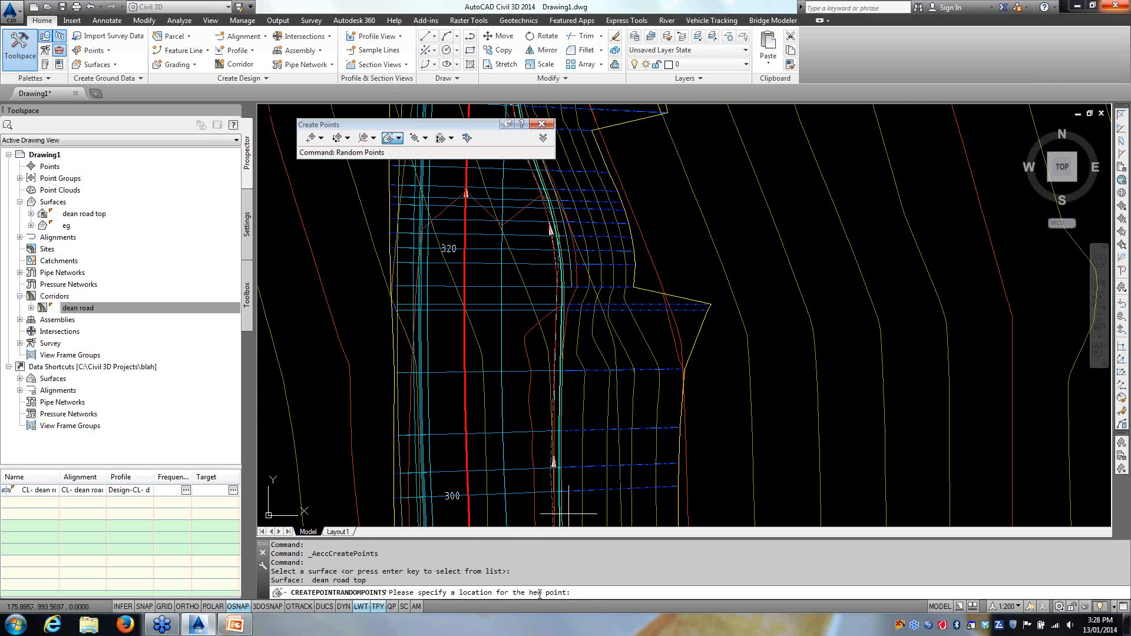
# Step: Place two points described CL on the road centreline, one between chainages 300 and 320 and one between 280 and 300
pyautogui.click(465, 342)
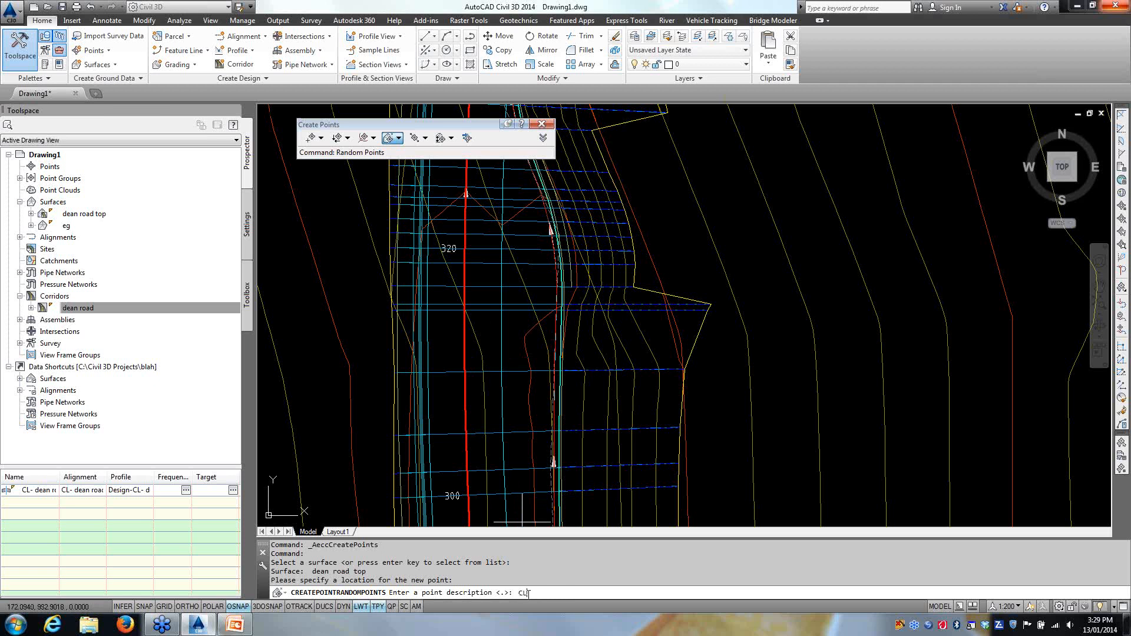
pyautogui.press('Return')
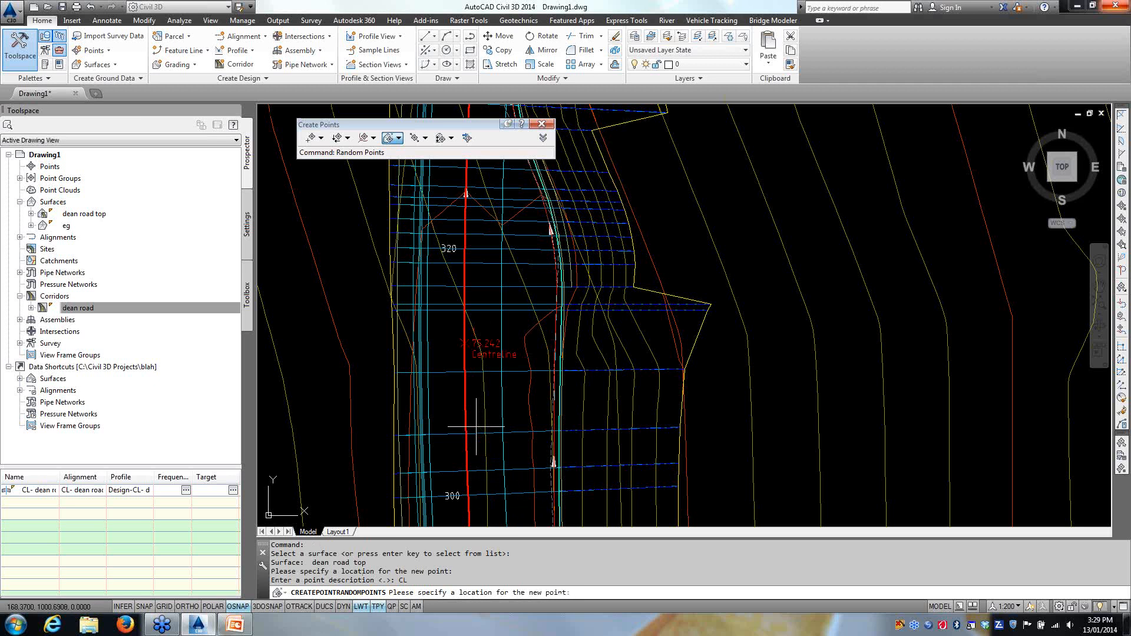
pyautogui.moveTo(477, 471); pyautogui.dragTo(410, 177, button='middle')
pyautogui.click(407, 287)
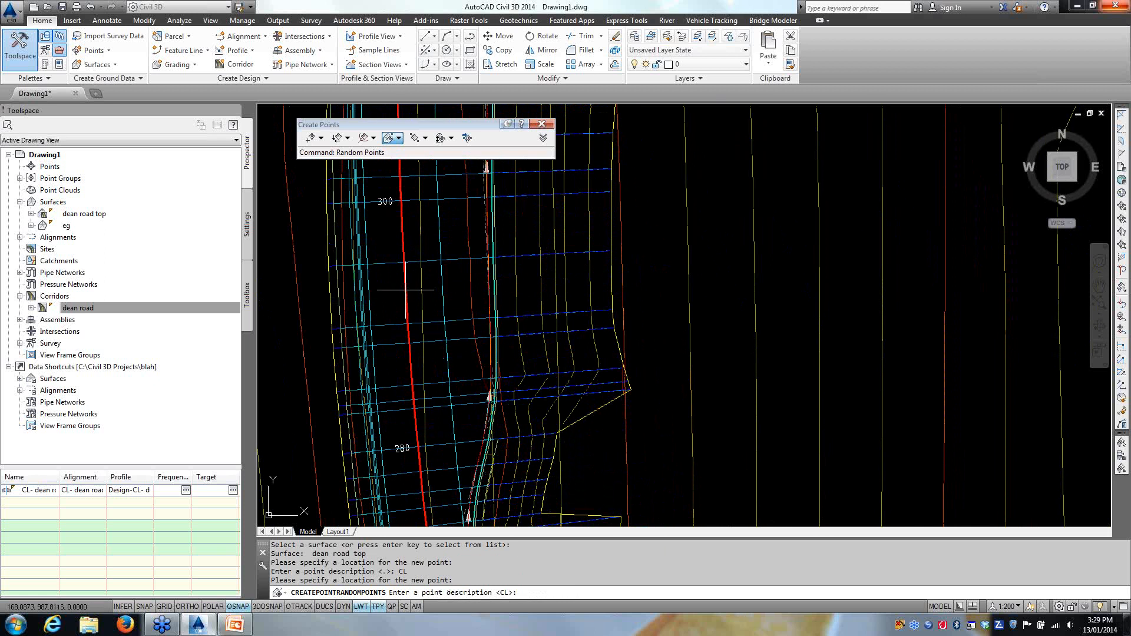
pyautogui.press('Return')
# Step: Add three more CL points along the centreline, one between chainages 260 and 280 and two farther south
pyautogui.moveTo(430, 448); pyautogui.dragTo(402, 202, button='middle')
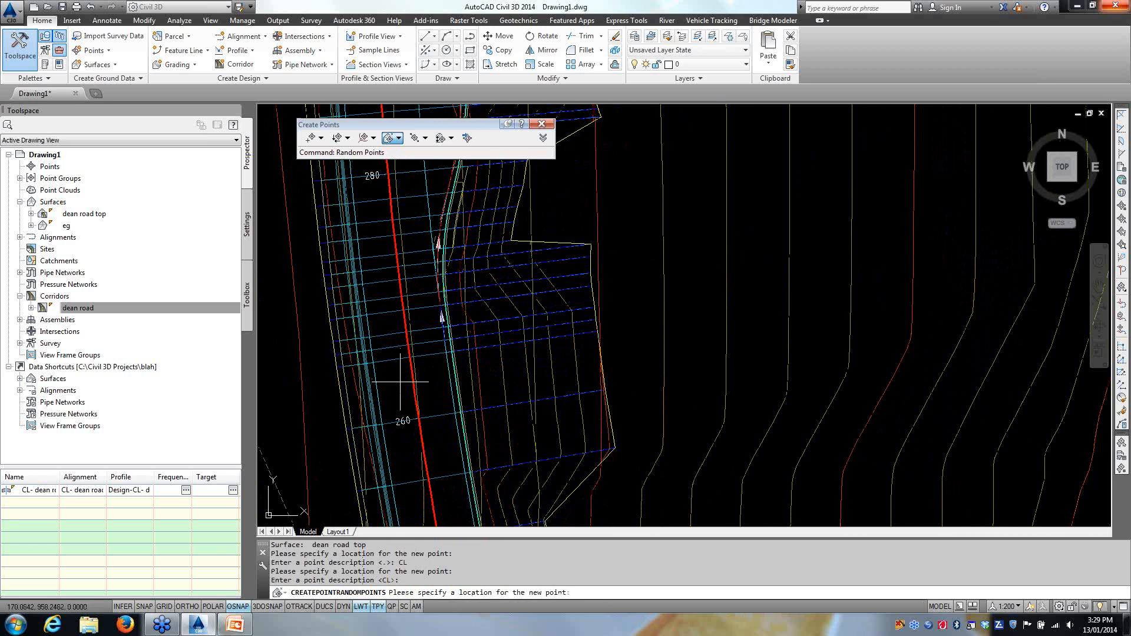
pyautogui.scroll(2, 411, 376)
pyautogui.click(411, 367)
pyautogui.press('Return')
pyautogui.scroll(-4, 390, 386)
pyautogui.moveTo(405, 382); pyautogui.dragTo(383, 161, button='middle')
pyautogui.scroll(5, 418, 383)
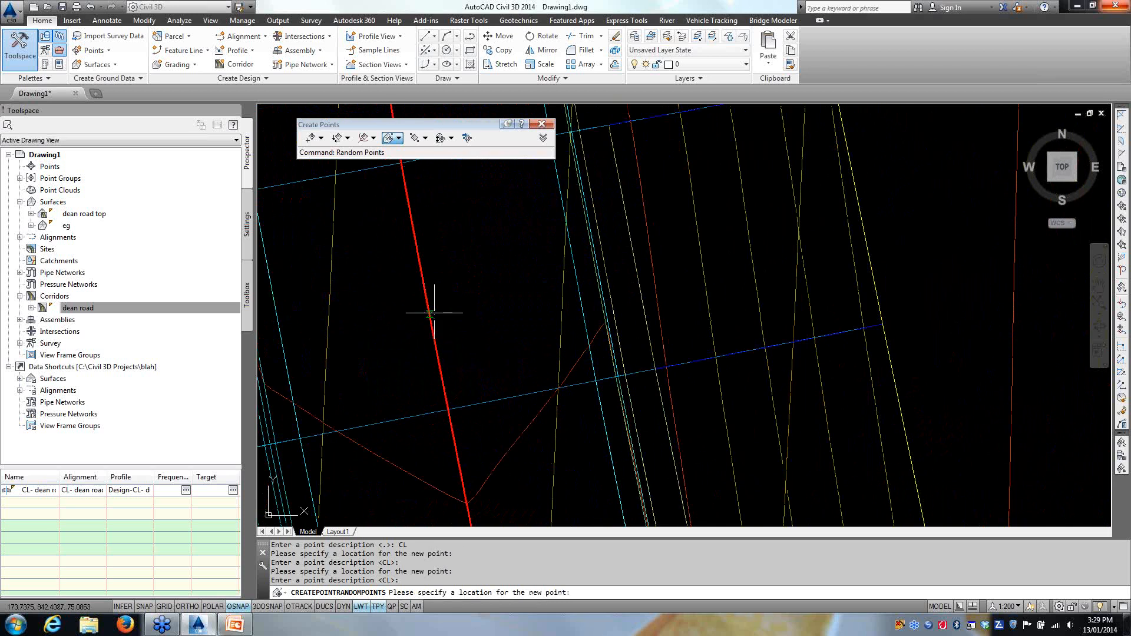
pyautogui.click(430, 312)
pyautogui.press('Return')
pyautogui.scroll(-3, 508, 372)
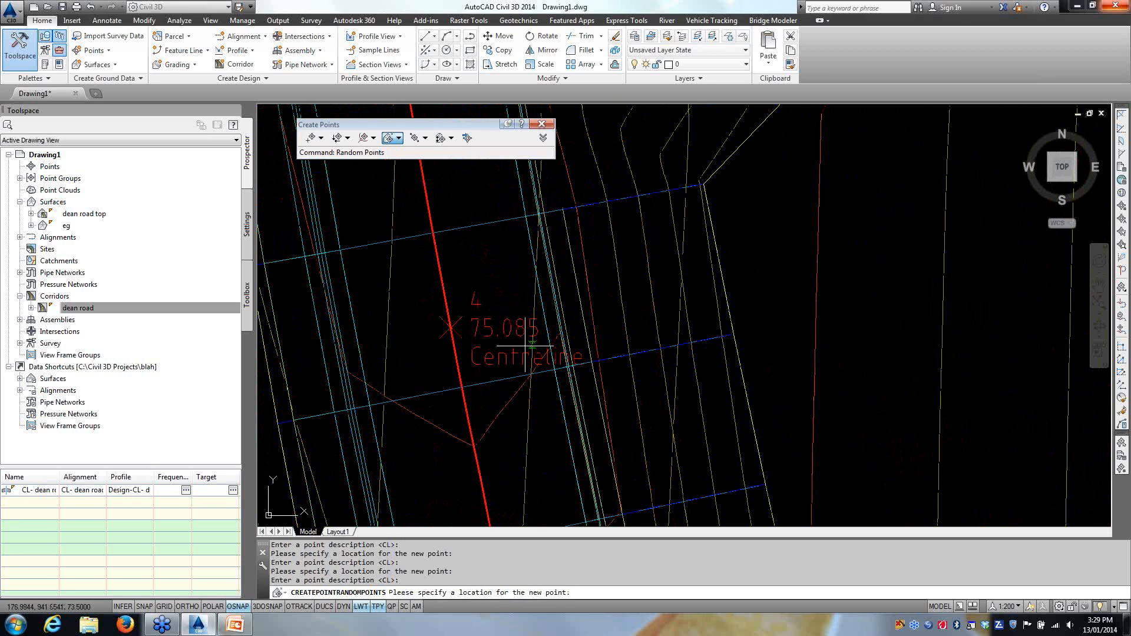
pyautogui.scroll(7, 508, 371)
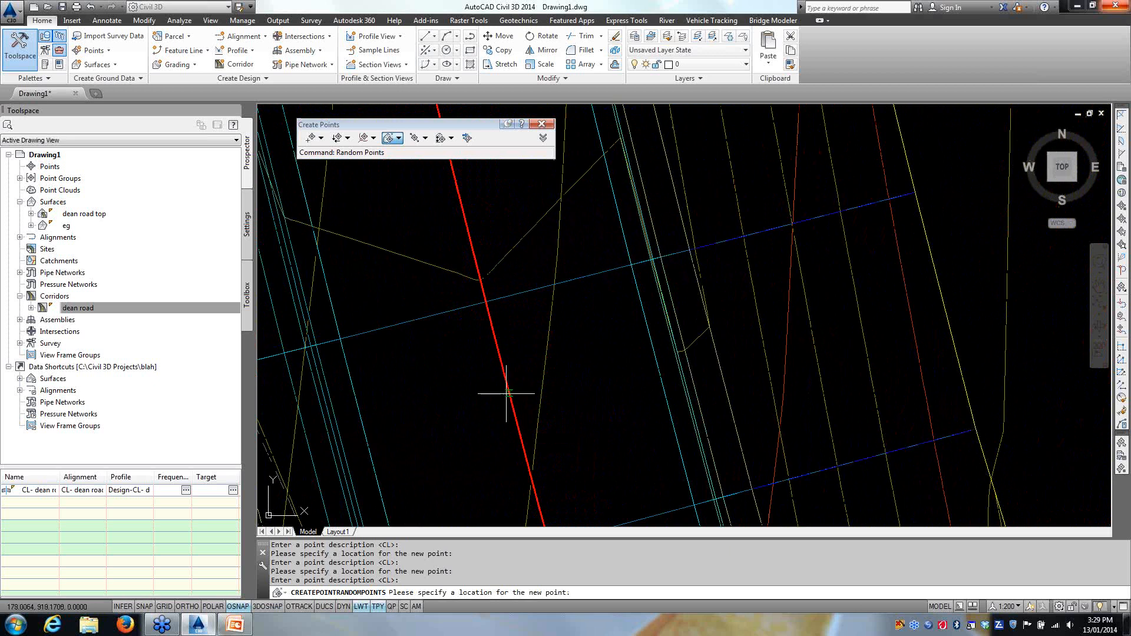
pyautogui.click(509, 390)
# Step: Place a point described TK on the bus bay's eastern kerb line beside chainage 280
pyautogui.scroll(-5, 614, 410)
pyautogui.moveTo(580, 329)
pyautogui.mouseDown(button='middle')
pyautogui.moveTo(598, 461)
pyautogui.moveTo(573, 460)
pyautogui.mouseUp(button='middle')
pyautogui.moveTo(547, 415); pyautogui.dragTo(558, 518, button='middle')
pyautogui.moveTo(530, 201); pyautogui.dragTo(533, 336, button='middle')
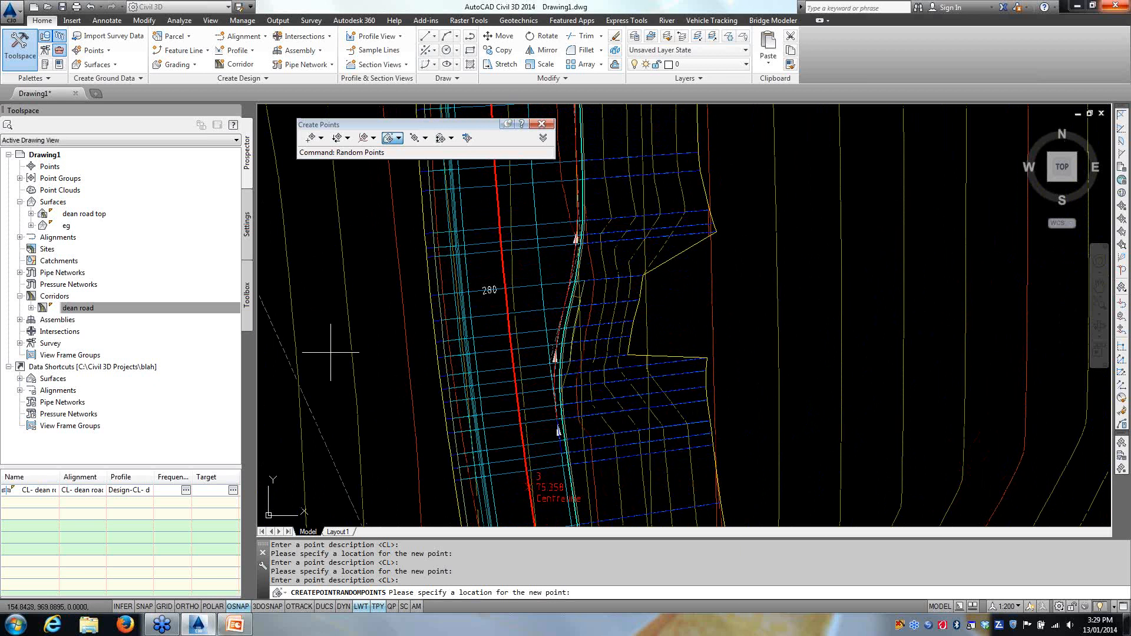
pyautogui.scroll(5, 545, 287)
pyautogui.scroll(2, 545, 287)
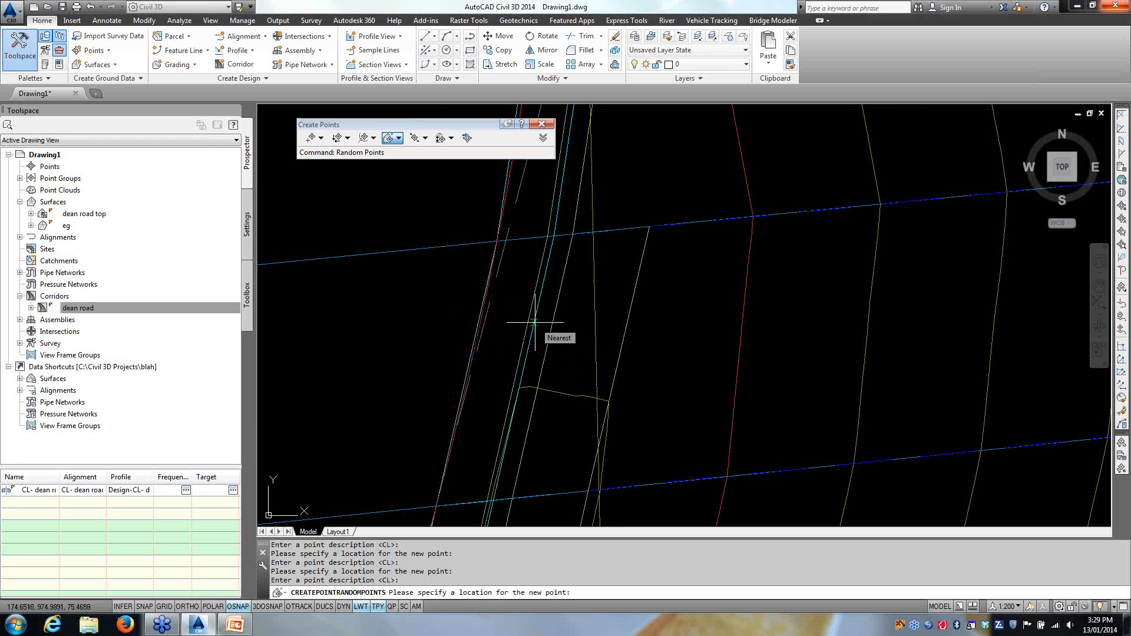
pyautogui.scroll(-3, 534, 323)
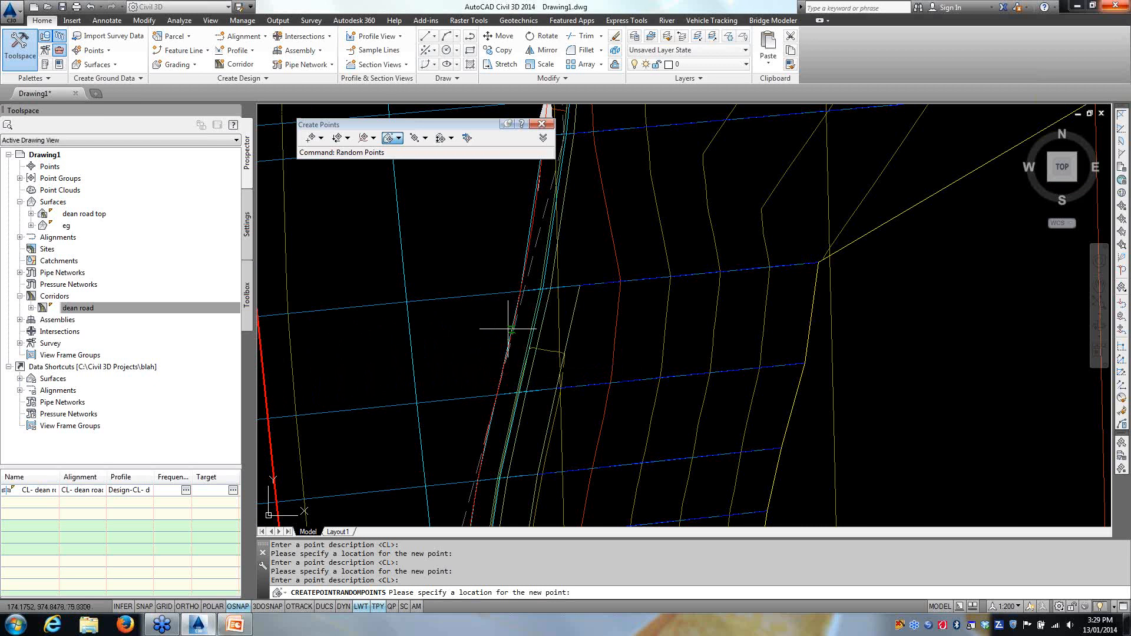
pyautogui.scroll(2, 533, 329)
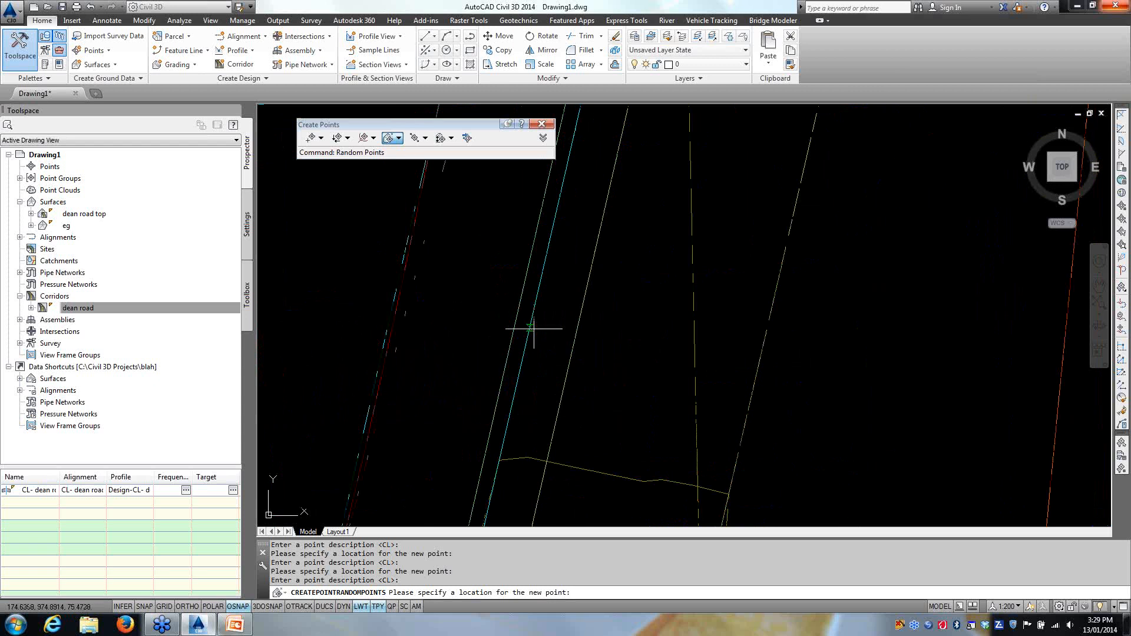
pyautogui.click(529, 327)
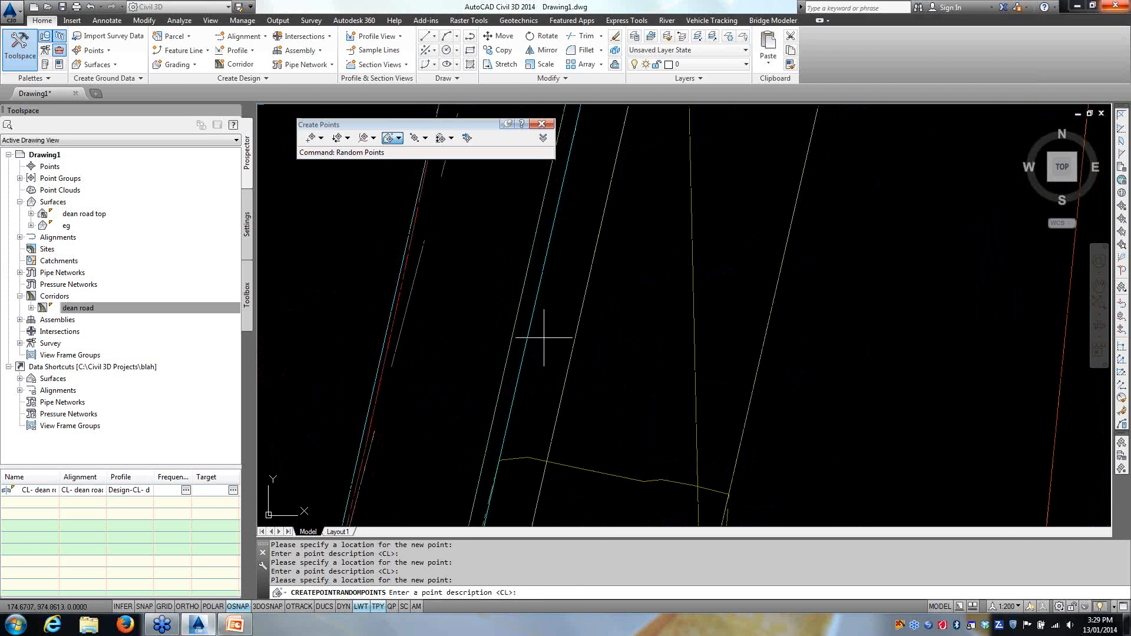
pyautogui.write('TK')
pyautogui.press('Return')
# Step: Add two more TK points northward along the same kerb line, between chainages 280 and 300
pyautogui.scroll(3, 527, 321)
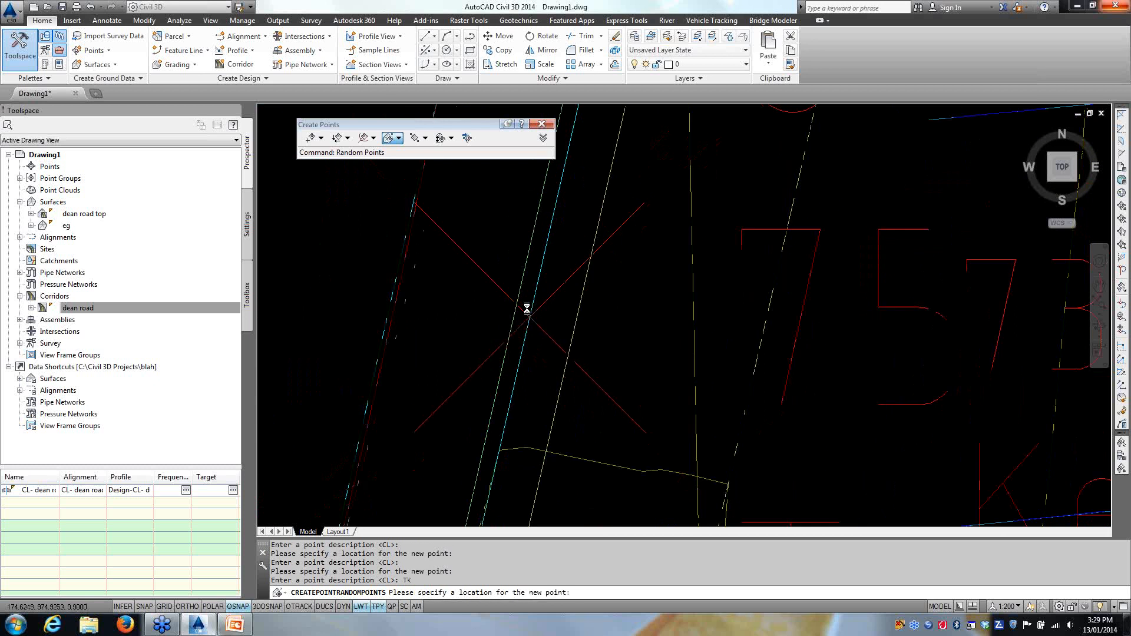
pyautogui.scroll(5, 512, 297)
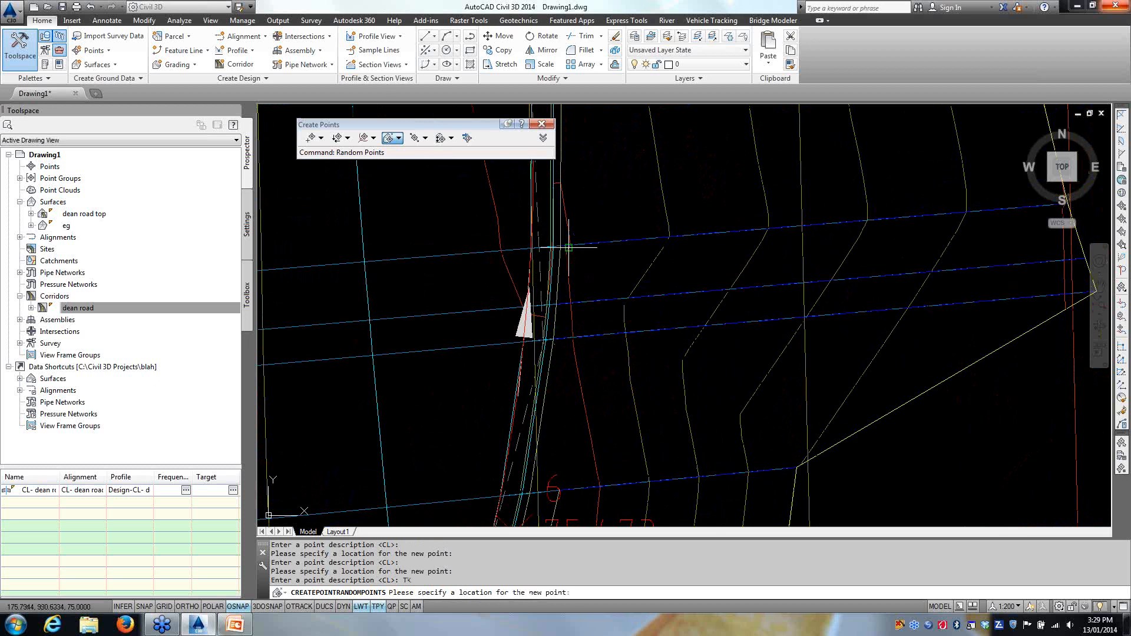
pyautogui.click(431, 316)
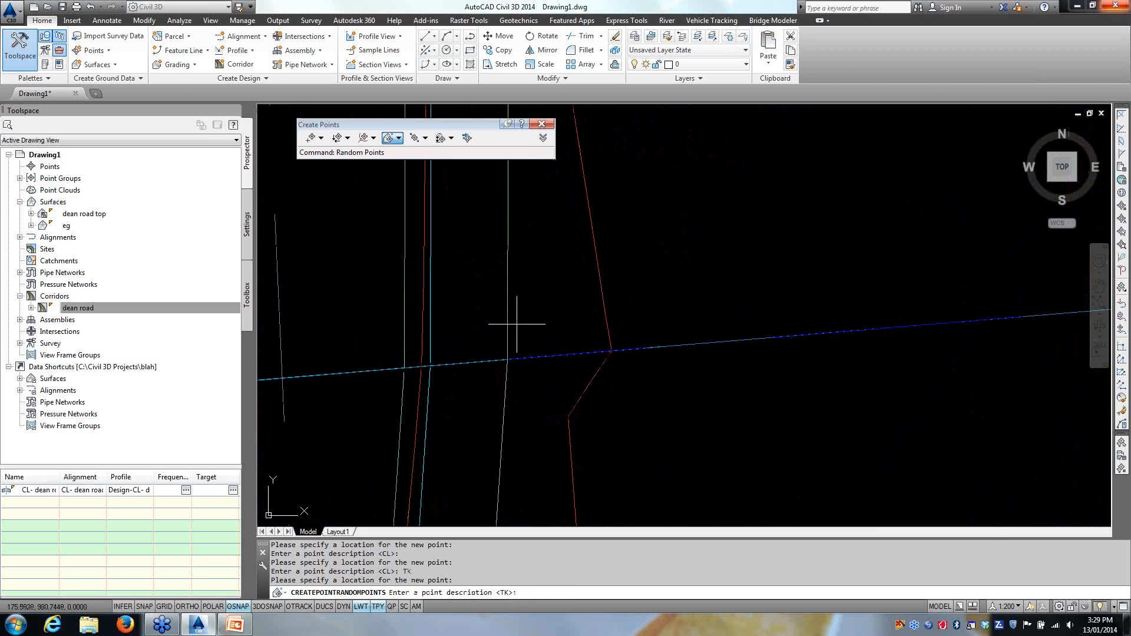
pyautogui.press('Return')
pyautogui.scroll(-2, 508, 319)
pyautogui.scroll(-3, 508, 319)
pyautogui.scroll(4, 505, 278)
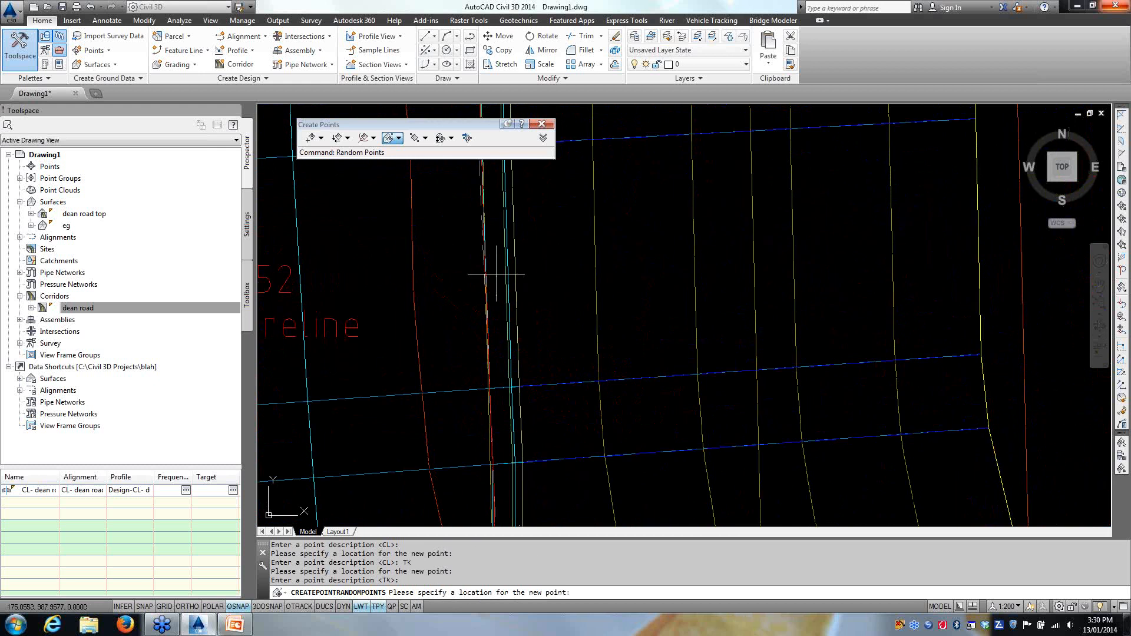
pyautogui.scroll(2, 504, 237)
pyautogui.click(510, 242)
pyautogui.press('Return')
# Step: Place a point described Daylight on the eastern daylight line between chainages 280 and 300
pyautogui.scroll(-3, 536, 309)
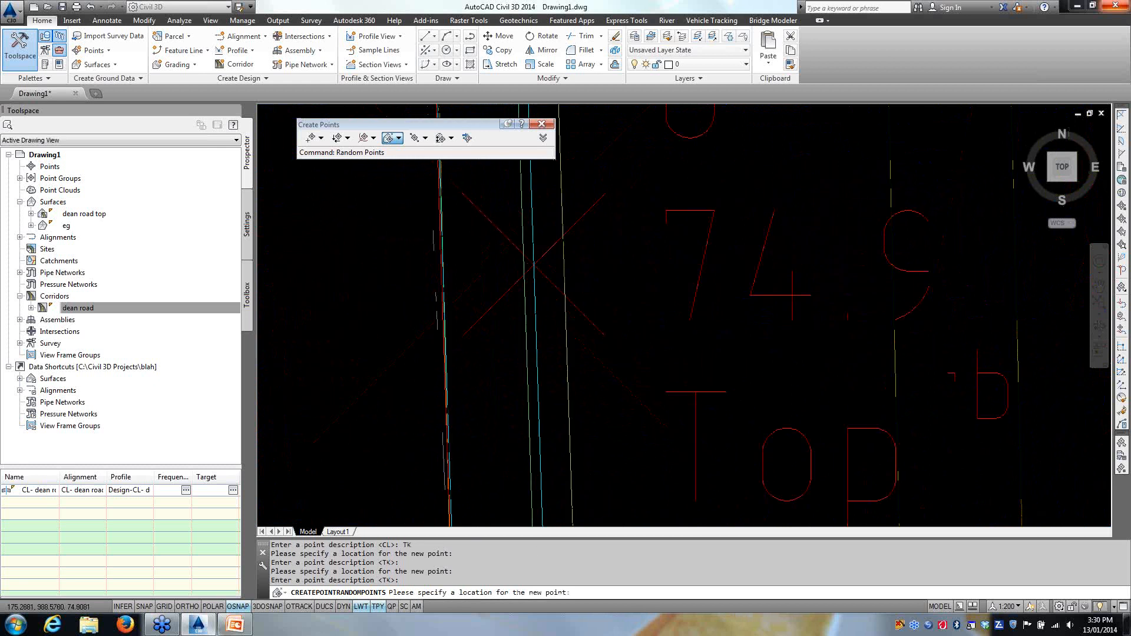
pyautogui.scroll(-2, 539, 350)
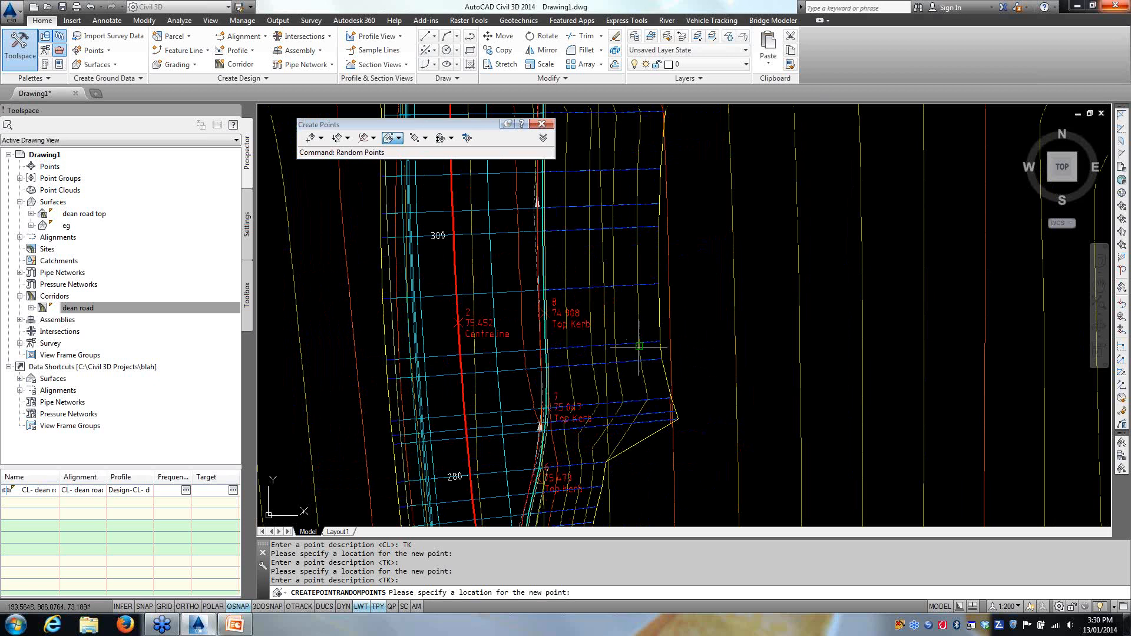
pyautogui.click(661, 313)
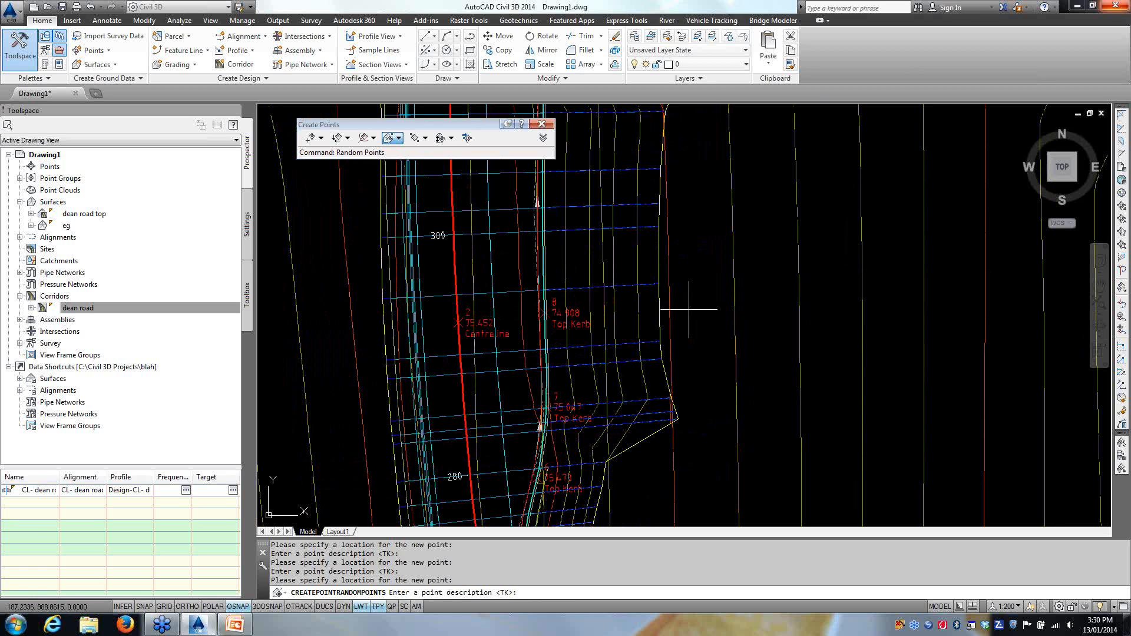
pyautogui.write('Diylight')
pyautogui.press('Return')
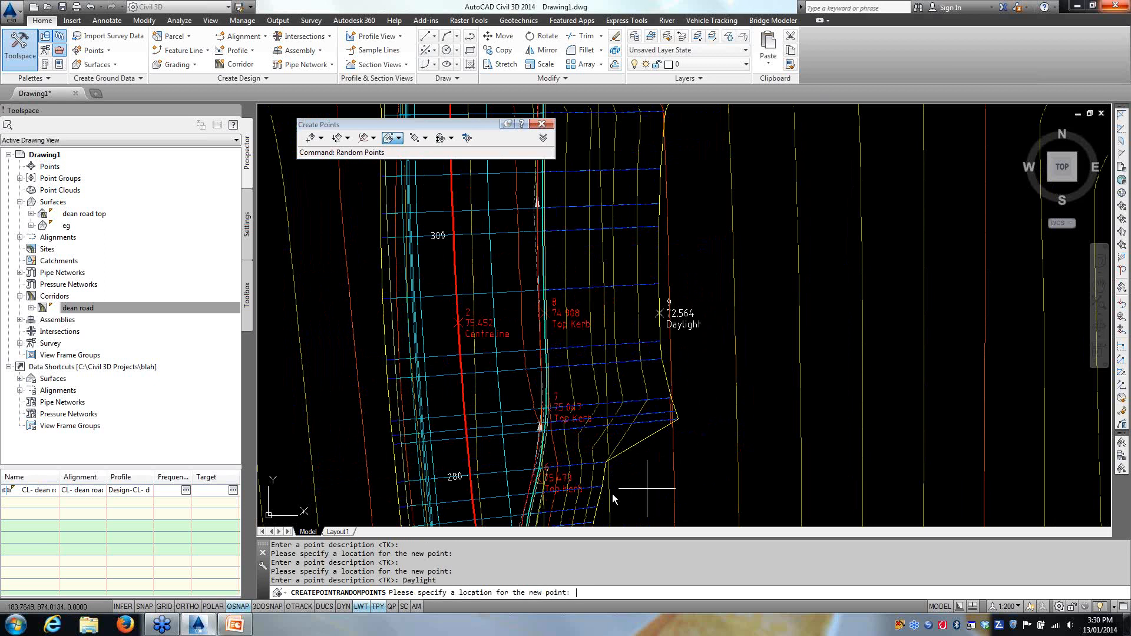
# Step: Place two more Daylight points on the eastern daylight line, just north of chainage 280 and at the outer corner south of it
pyautogui.click(654, 440)
pyautogui.press('Return')
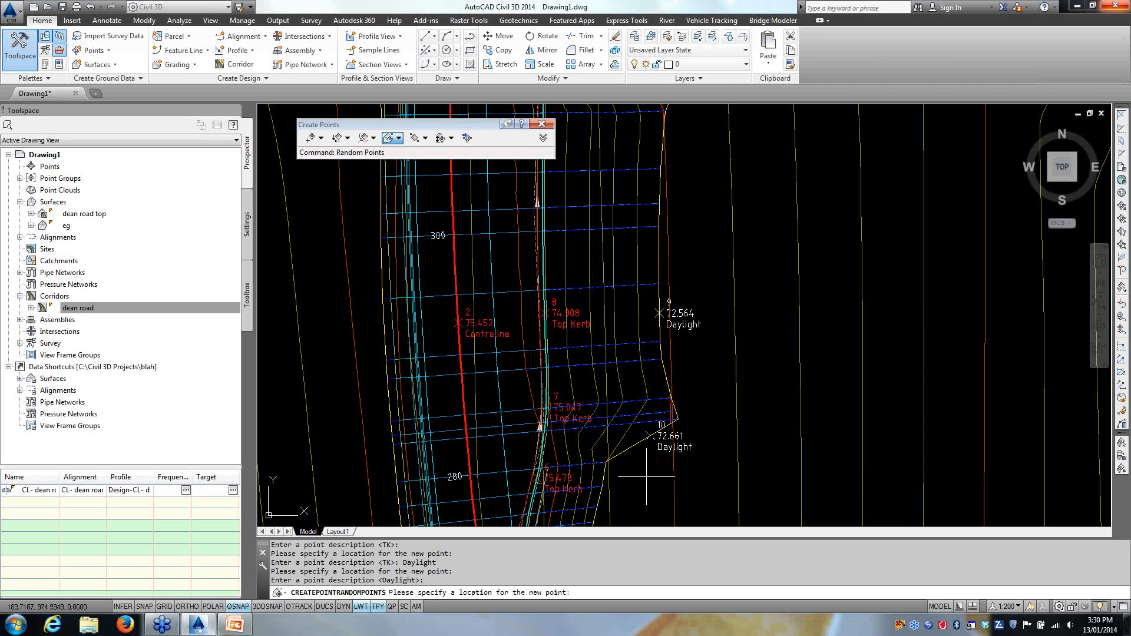
pyautogui.moveTo(642, 435); pyautogui.dragTo(584, 154, button='middle')
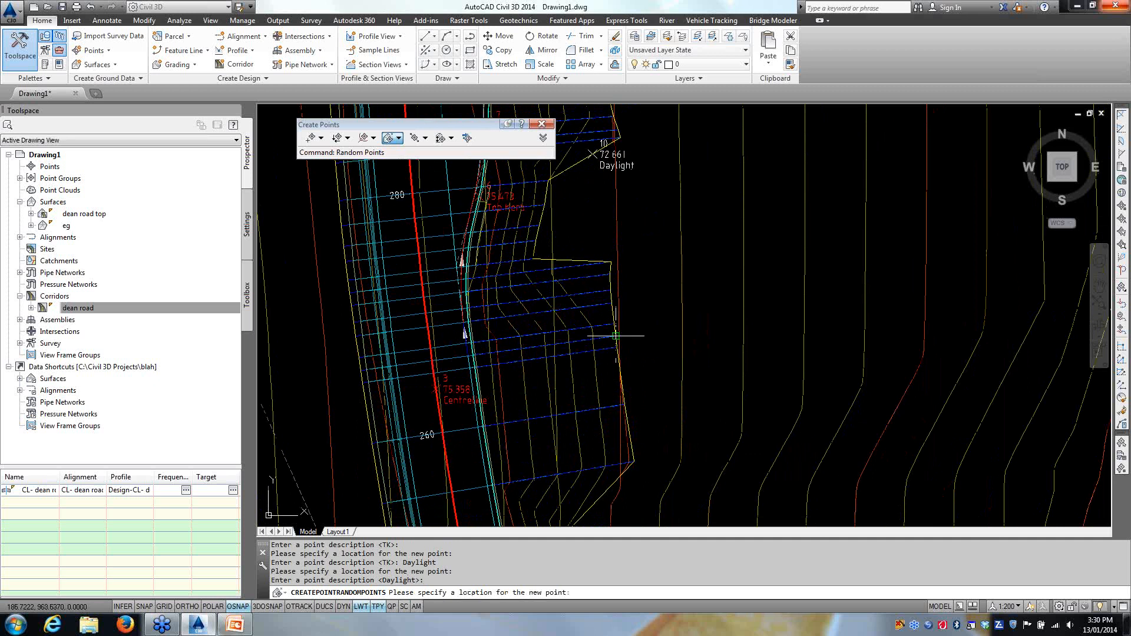
pyautogui.click(611, 262)
pyautogui.press('Return')
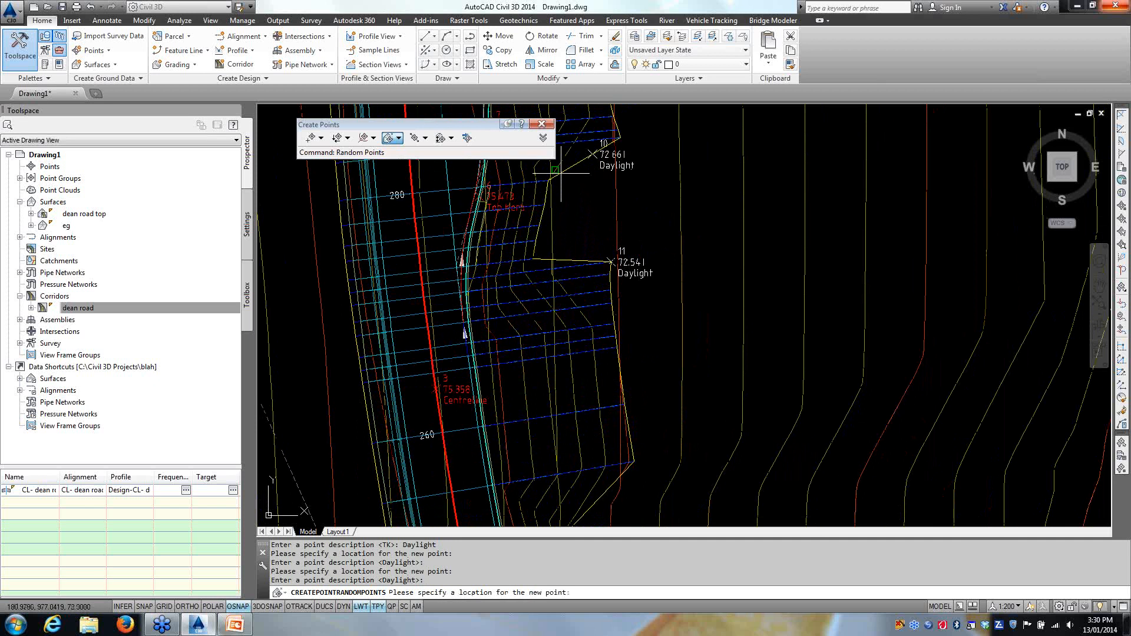
# Step: Add Daylight points near the daylight line's inner corner between chainages 260 and 280 and south of chainage 260, then finish creating points
pyautogui.scroll(6, 551, 266)
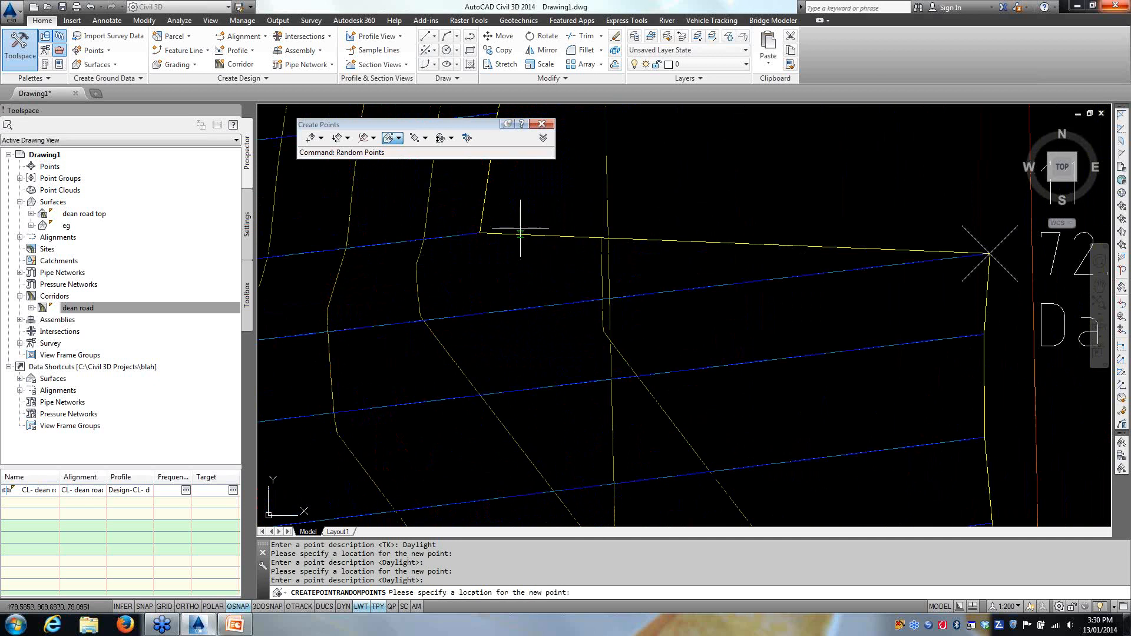
pyautogui.click(484, 196)
pyautogui.press('Return')
pyautogui.scroll(-6, 600, 203)
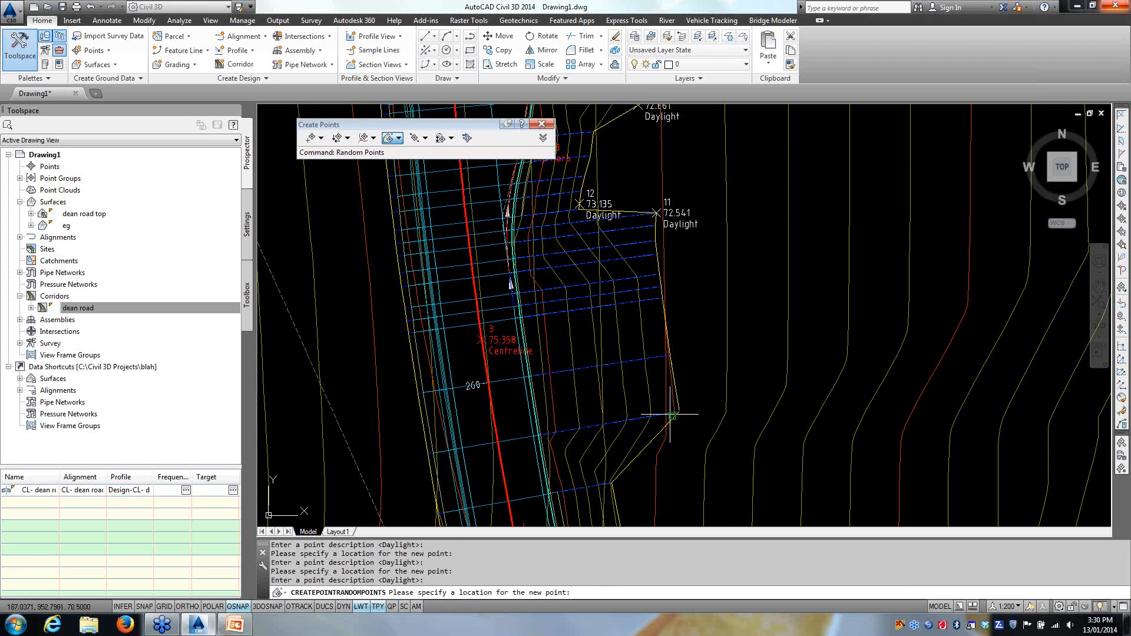
pyautogui.click(652, 438)
pyautogui.press('Return')
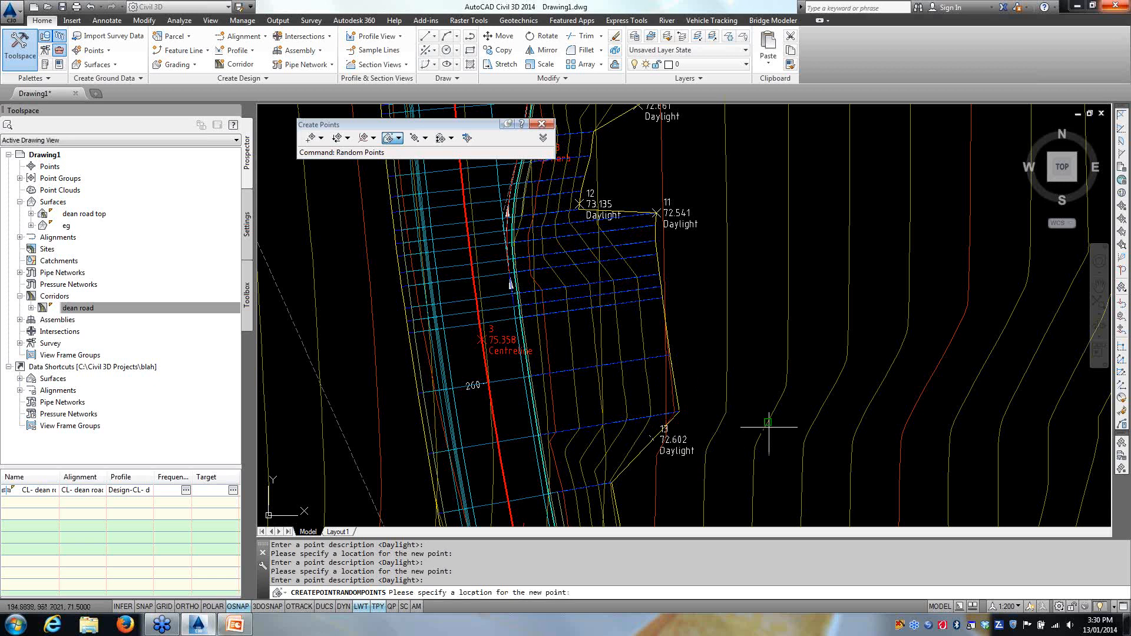
pyautogui.press('Escape')
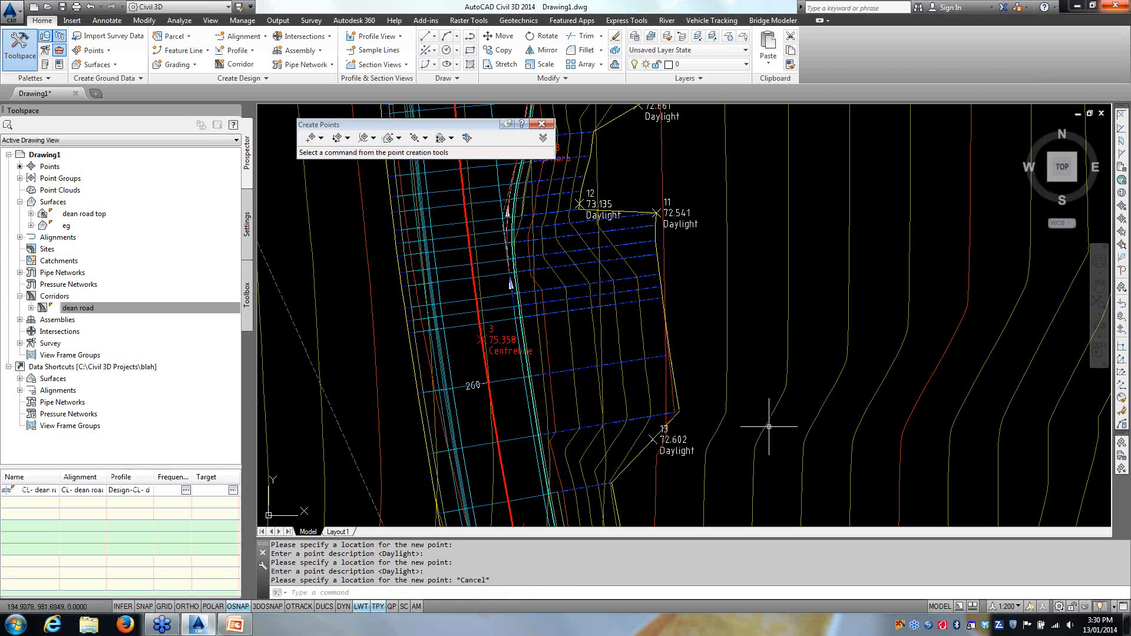
pyautogui.click(541, 123)
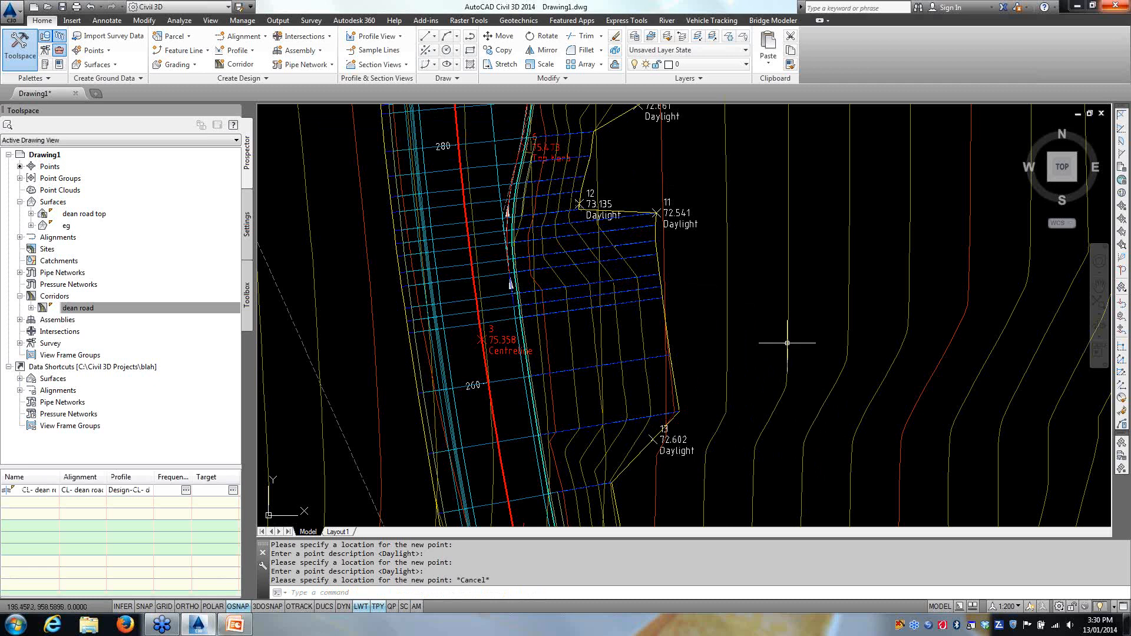
# Step: Start a new point group in the drawing and name it setout
pyautogui.scroll(-5, 766, 312)
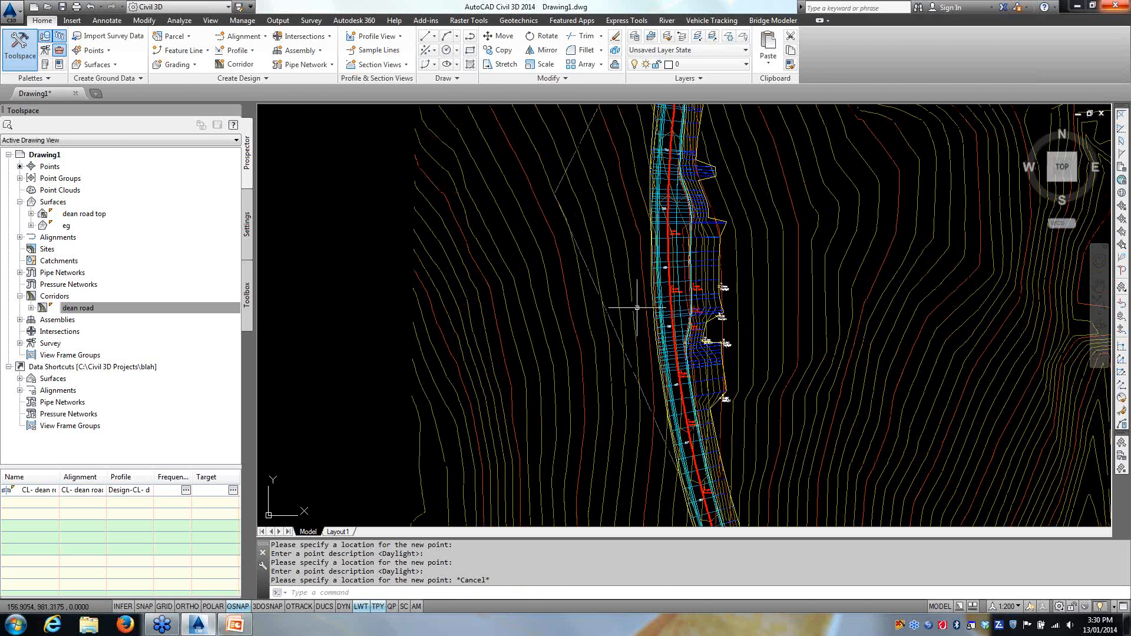
pyautogui.click(19, 178)
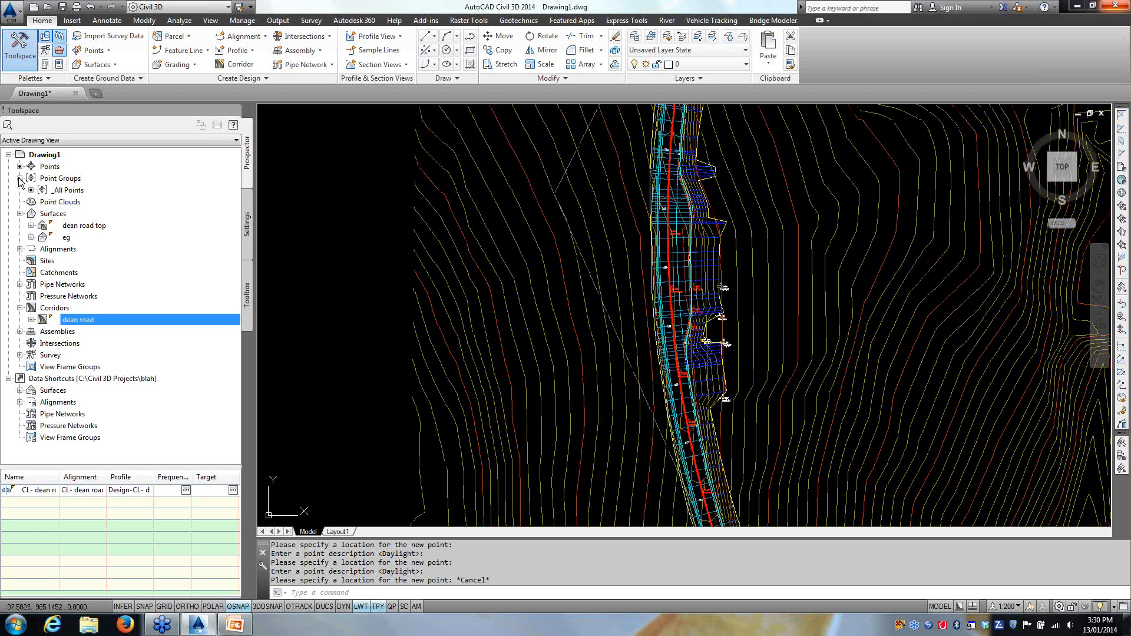
pyautogui.rightClick(74, 179)
pyautogui.click(107, 203)
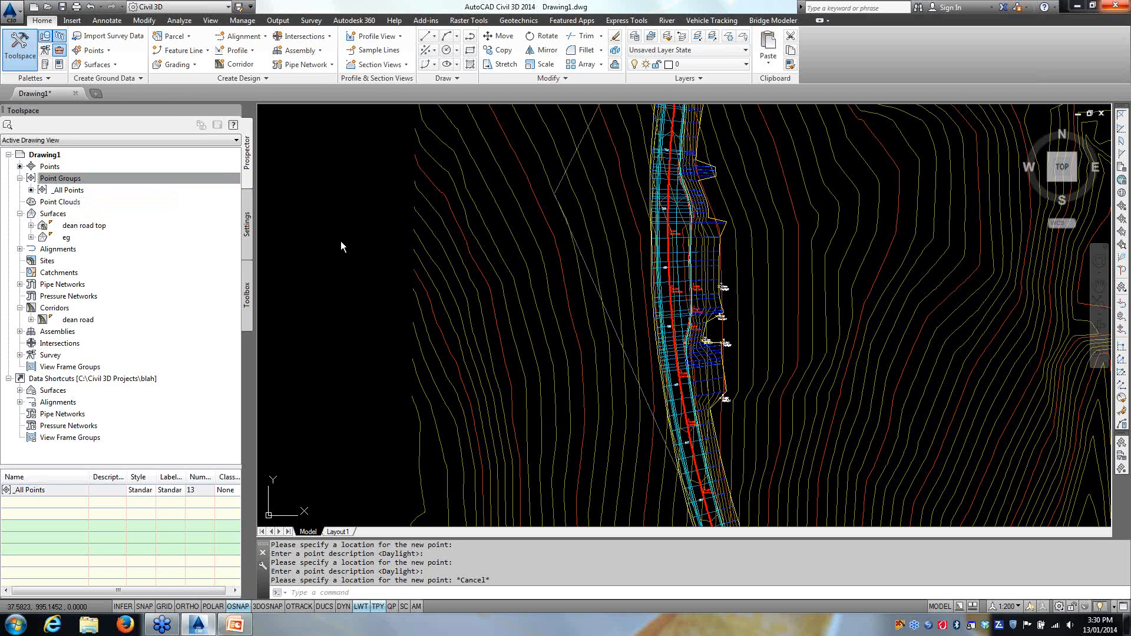
pyautogui.tripleClick(343, 249)
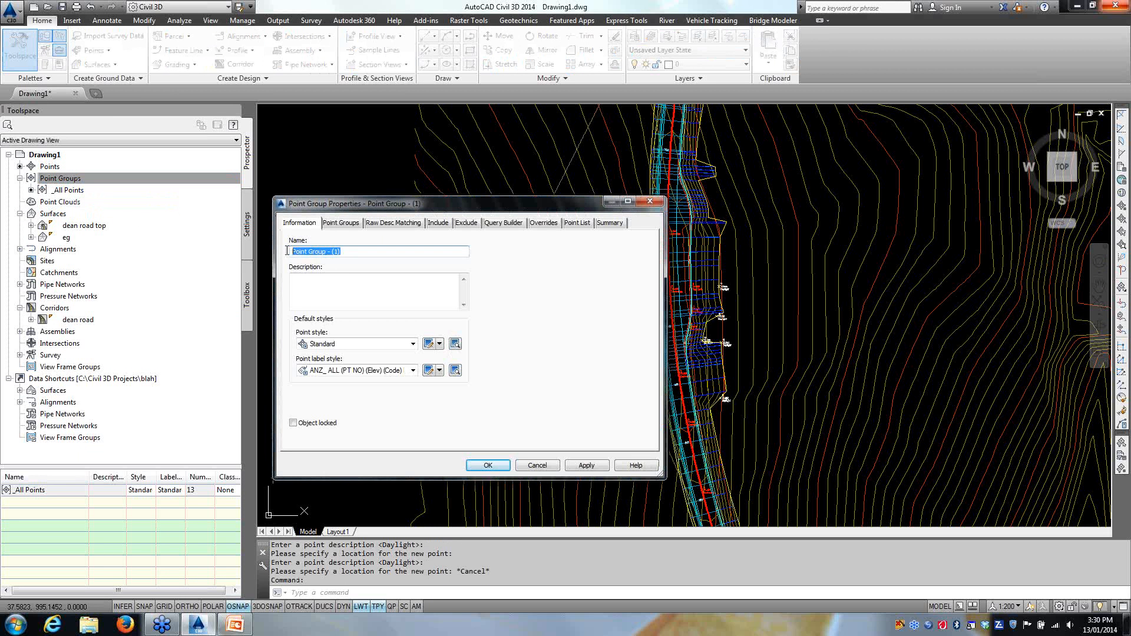
pyautogui.write('setout')
# Step: Include points with raw descriptions matching tk,cl,DAY* in the setout group, check its point list and create the group
pyautogui.click(436, 223)
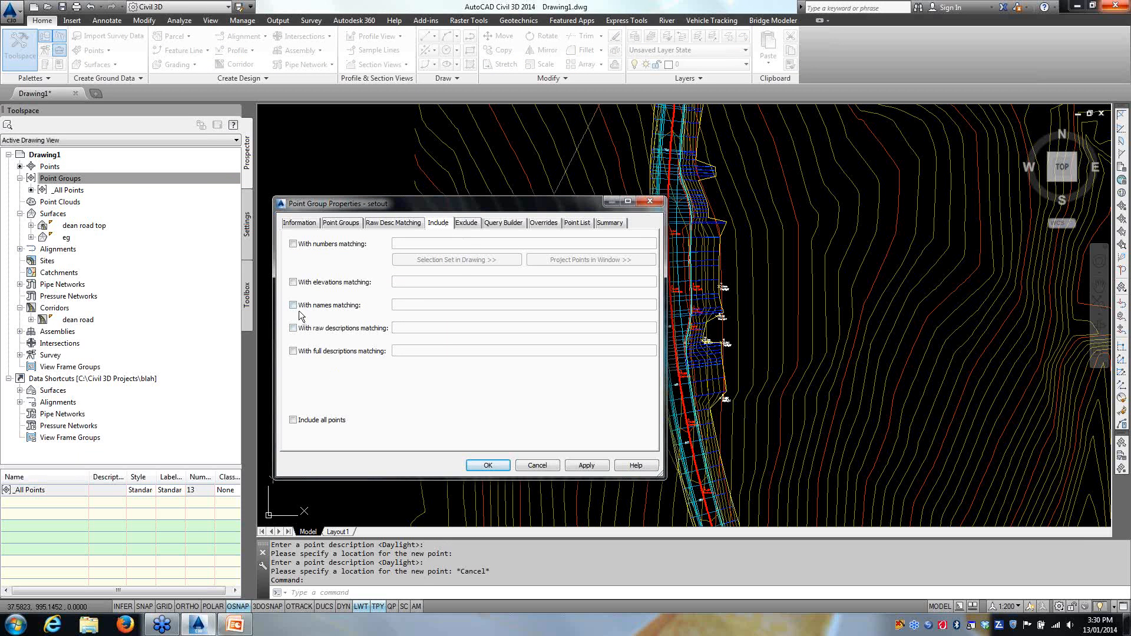
pyautogui.click(293, 328)
pyautogui.click(398, 327)
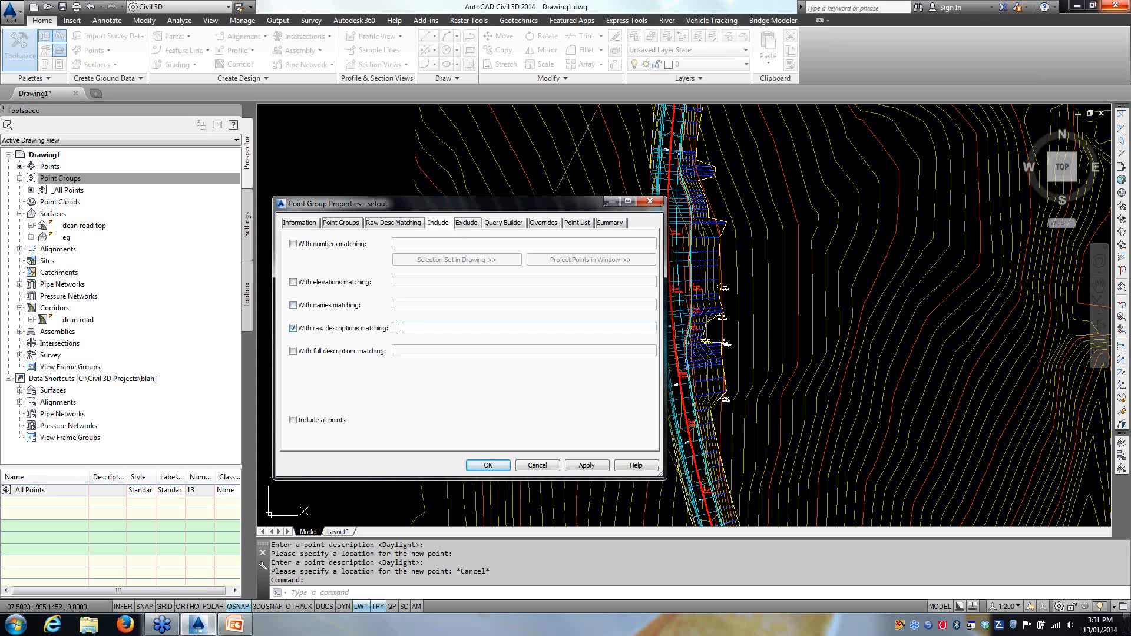
pyautogui.write('tk,cl,DAY*')
pyautogui.click(579, 224)
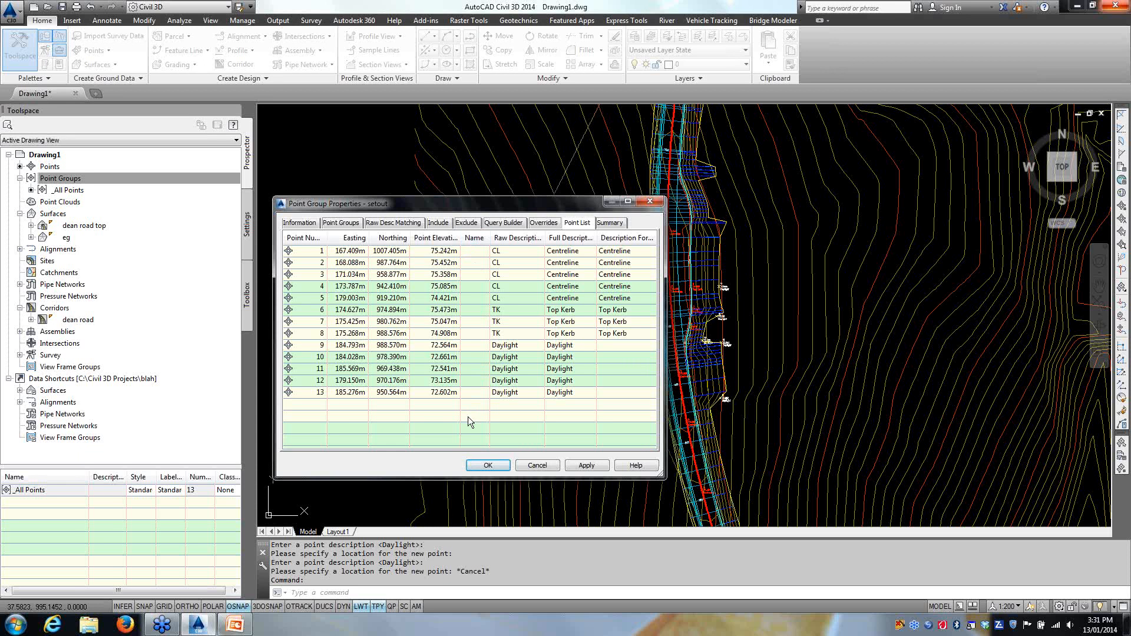
pyautogui.click(481, 466)
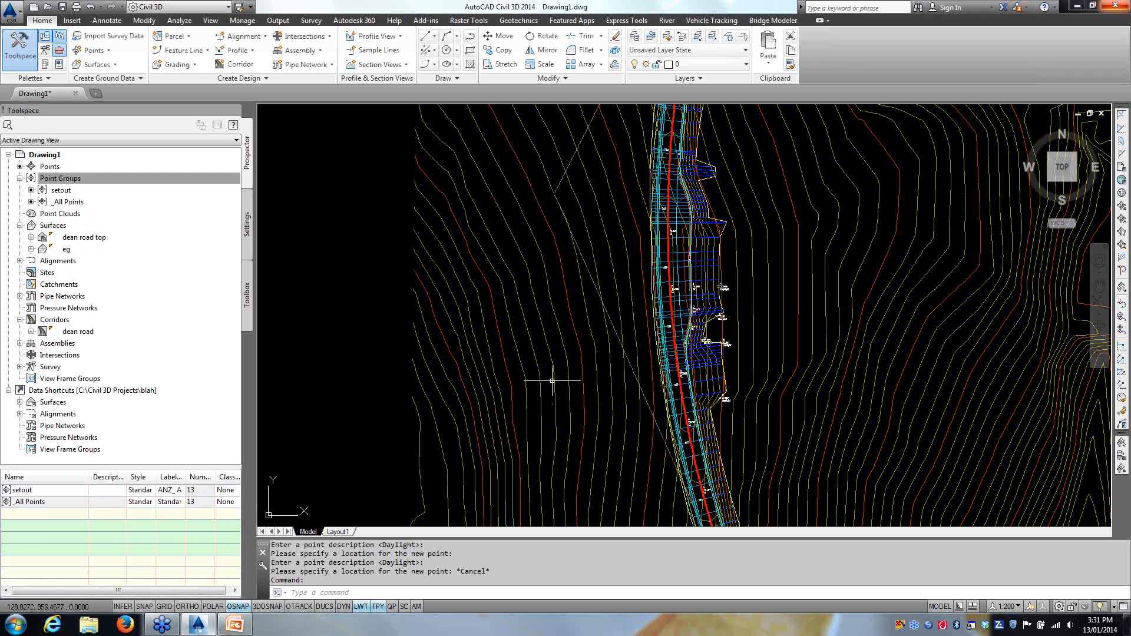
# Step: Export the setout point group in PENZD (comma delimited) format to a text file named setout on the desktop
pyautogui.rightClick(69, 195)
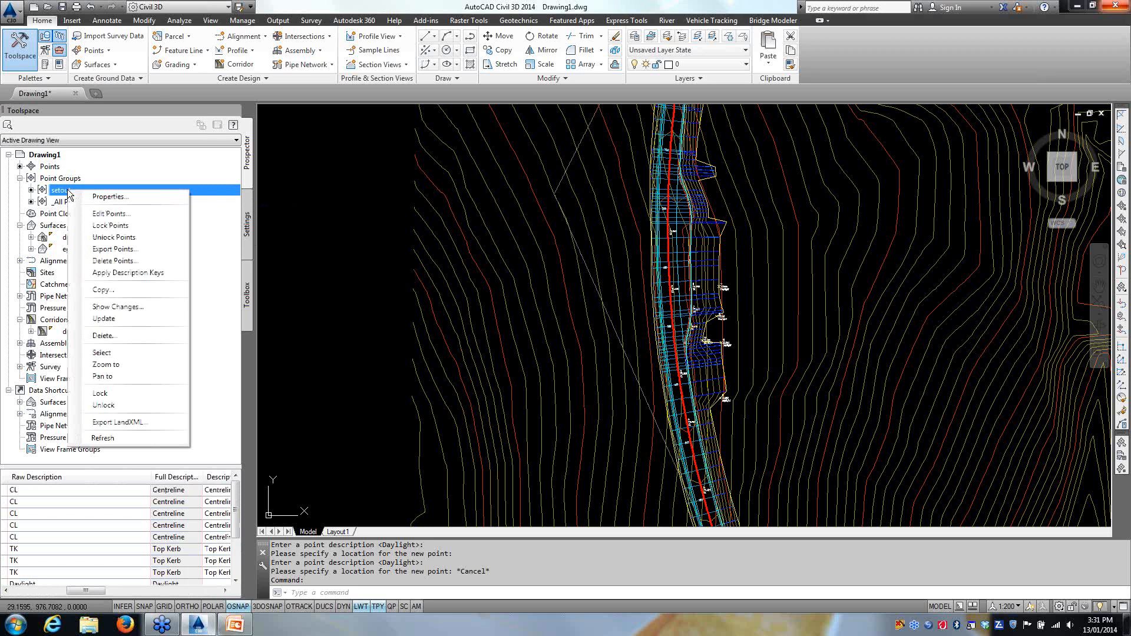
pyautogui.click(113, 248)
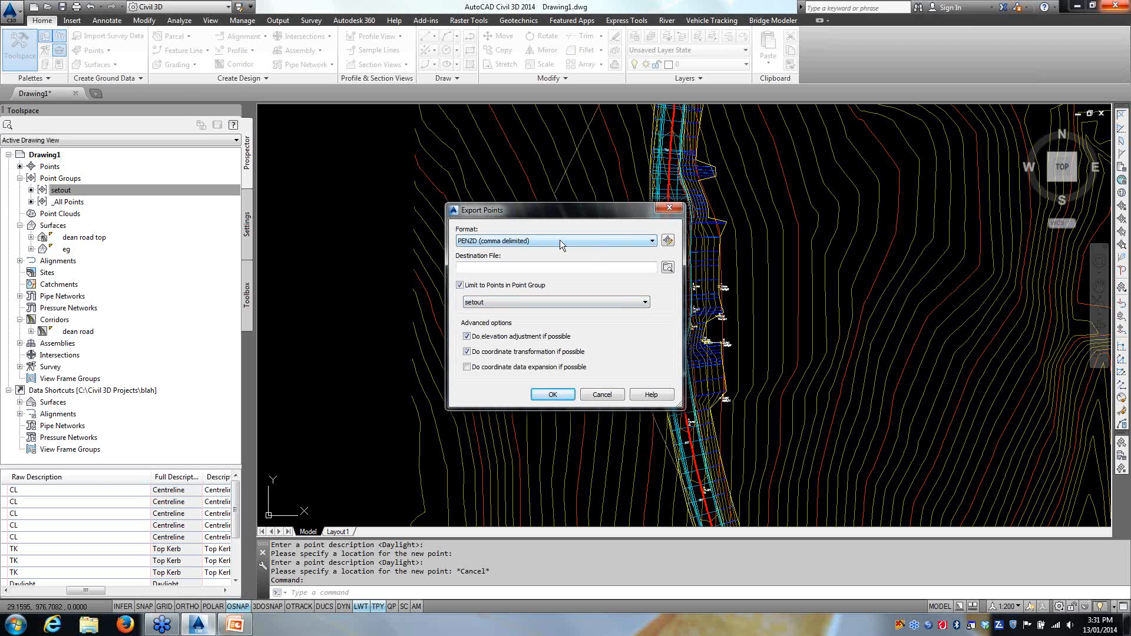
pyautogui.click(596, 241)
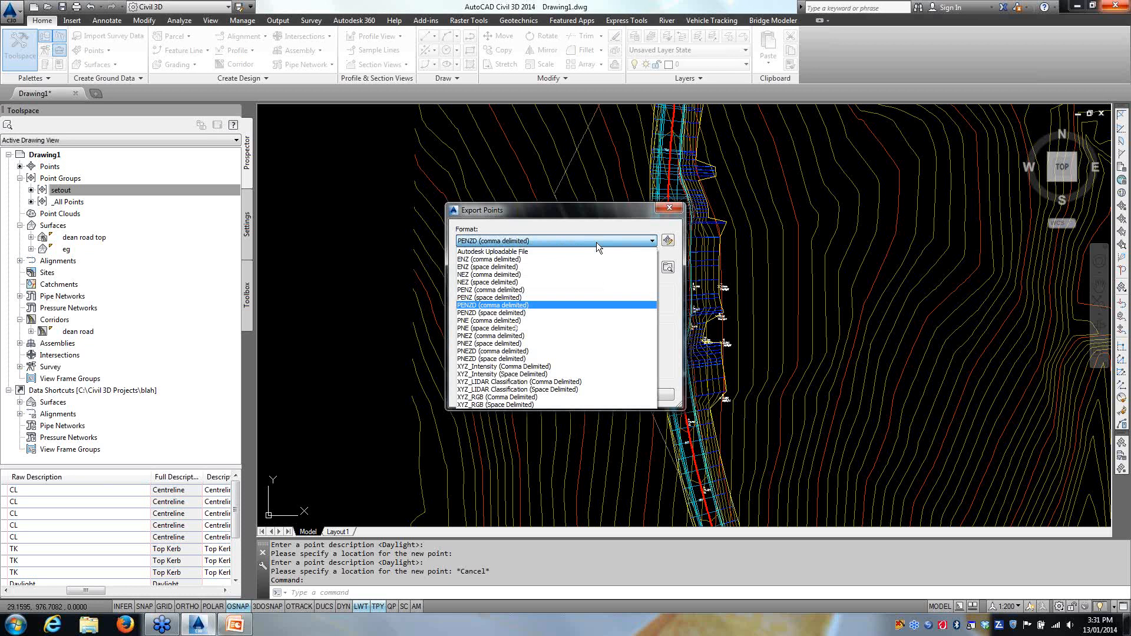
pyautogui.click(596, 242)
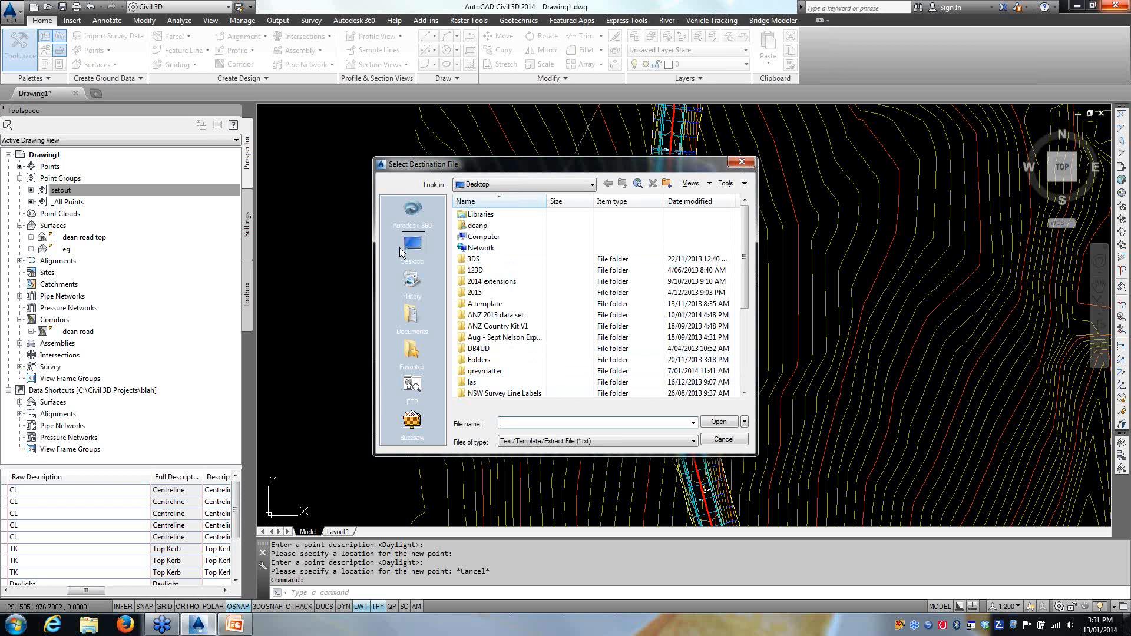
pyautogui.click(518, 423)
pyautogui.write('setout')
pyautogui.click(717, 423)
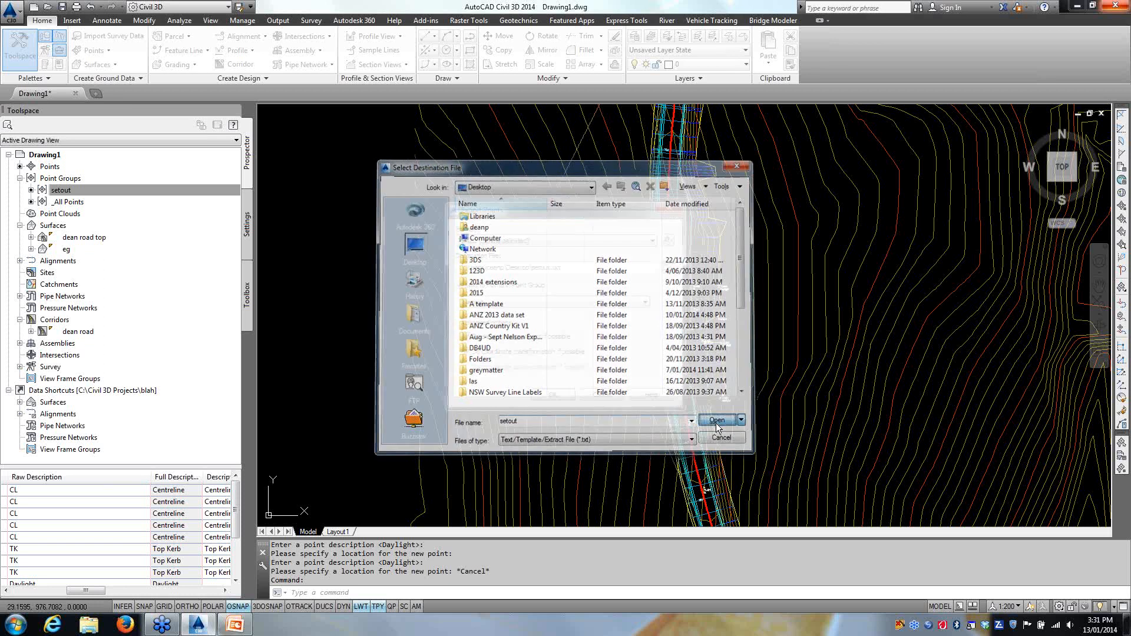
pyautogui.click(553, 393)
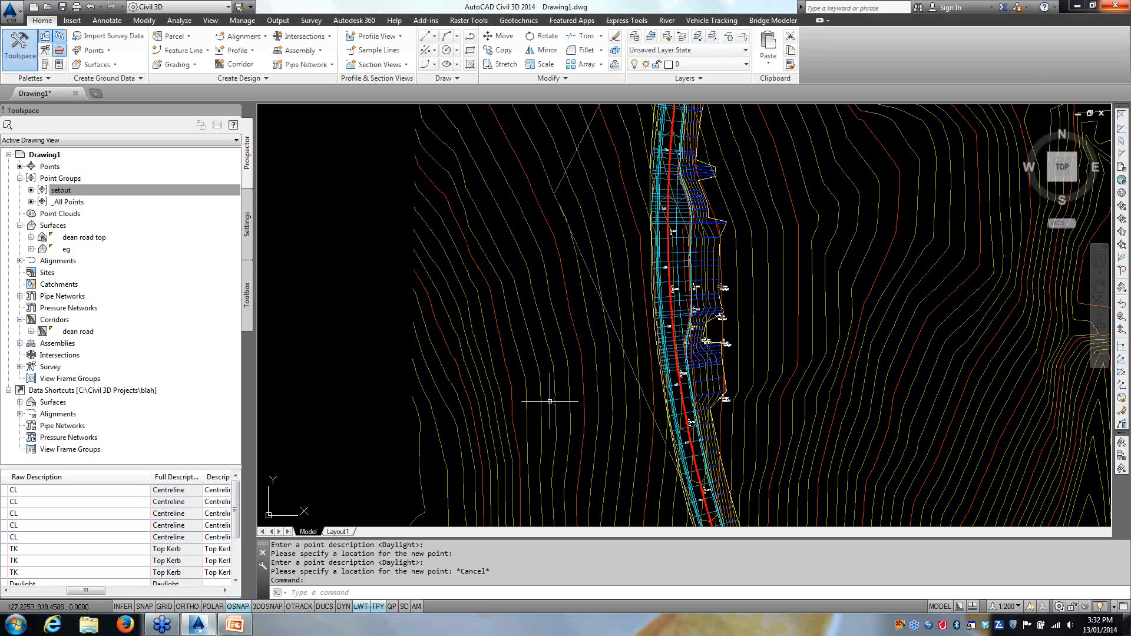
# Step: Open the exported setout.txt from the desktop, examine its point numbers, coordinates and descriptions, and close it
pyautogui.rightClick(345, 624)
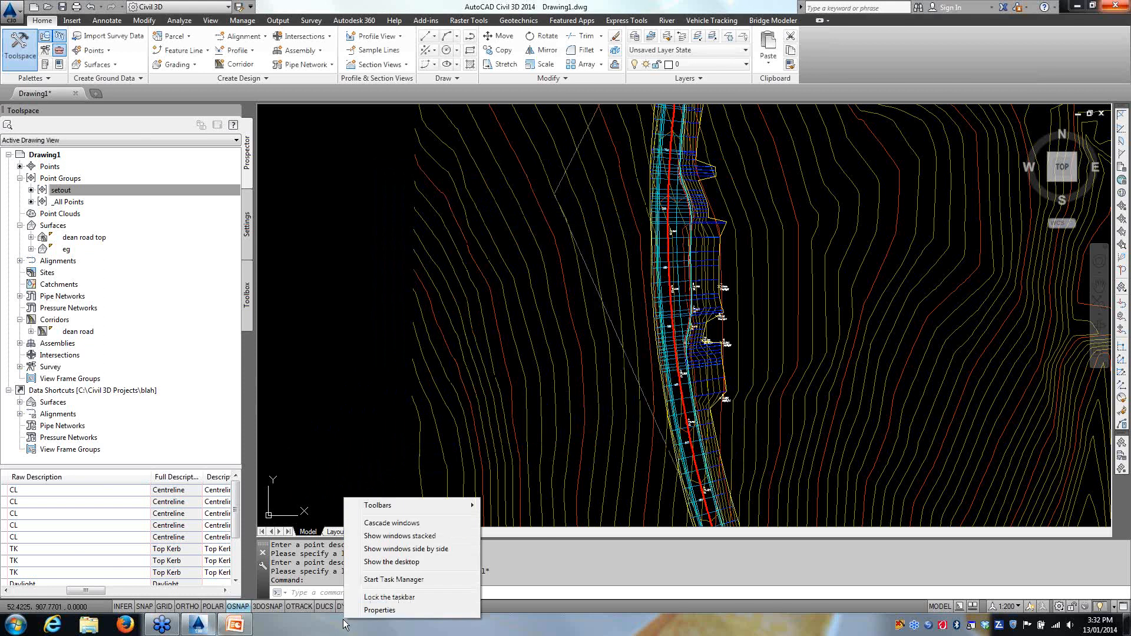
pyautogui.click(382, 566)
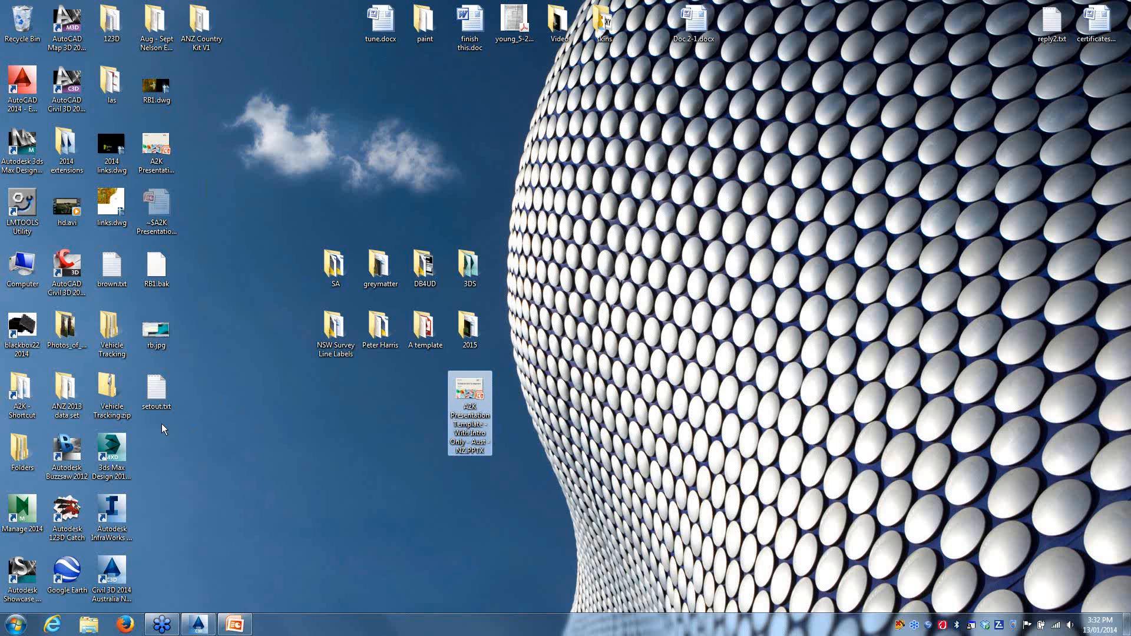
pyautogui.doubleClick(154, 391)
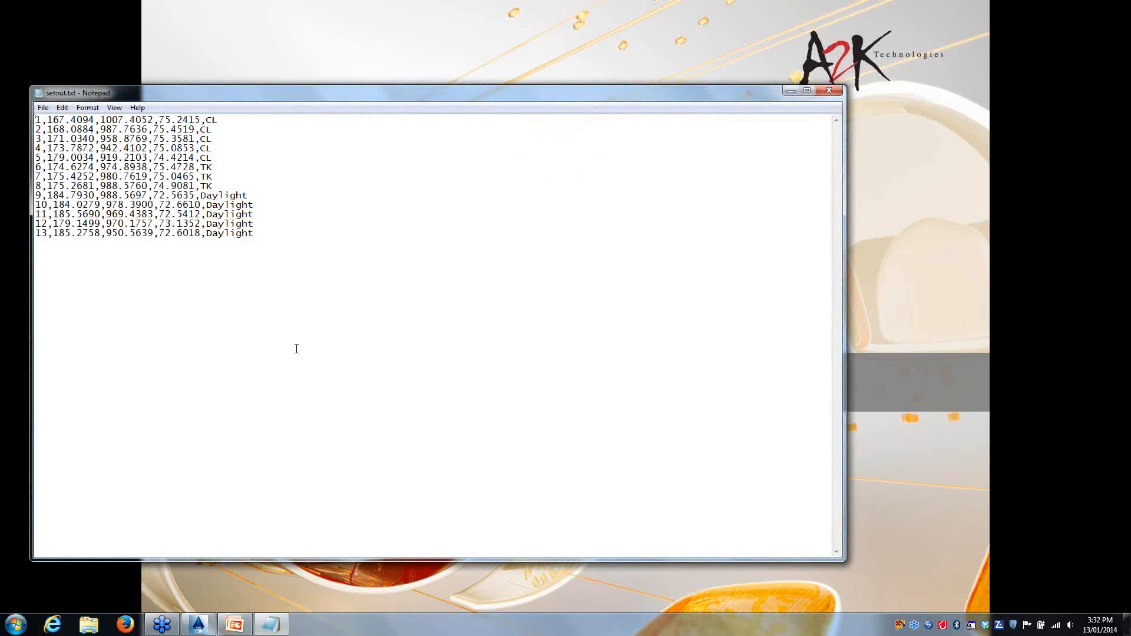
pyautogui.click(826, 93)
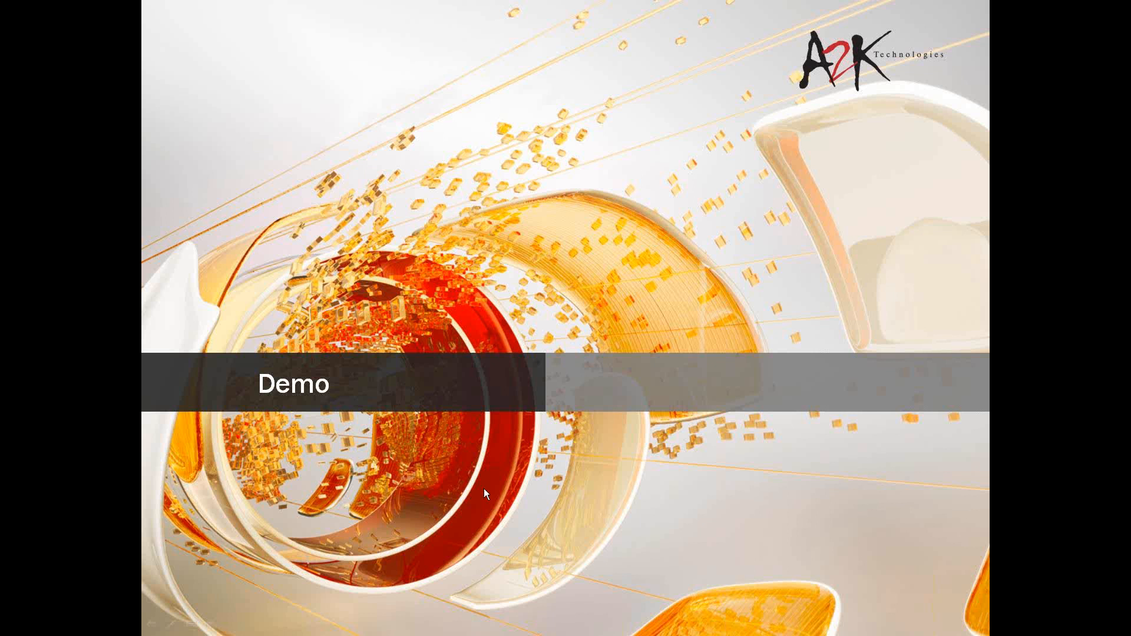
pyautogui.click(483, 489)
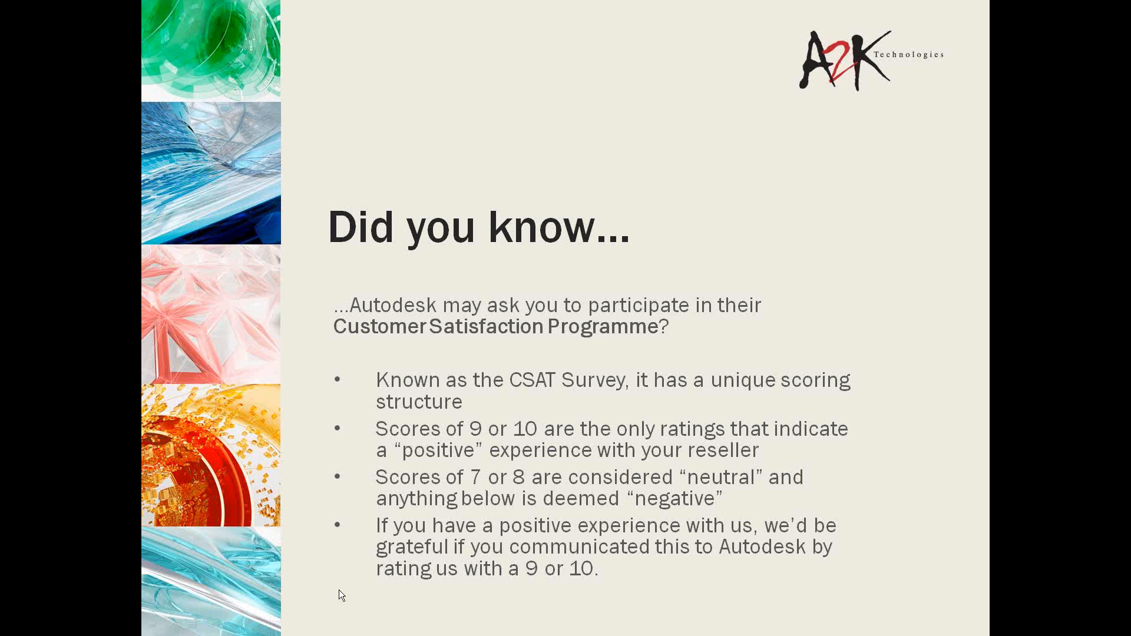
pyautogui.hotkey('alt', 'Tab')
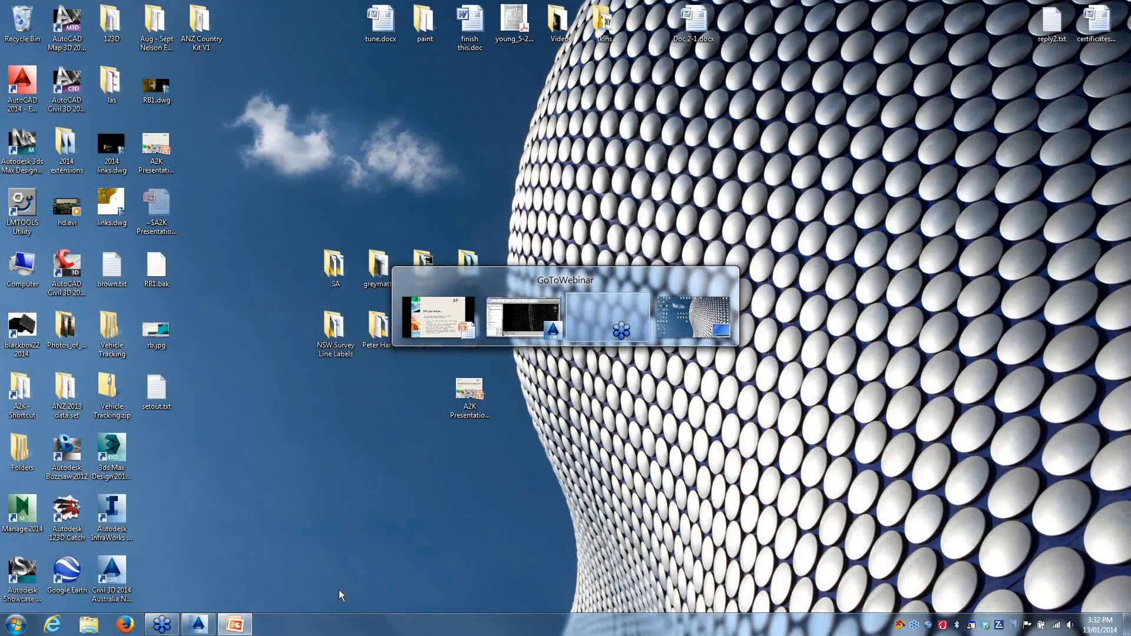